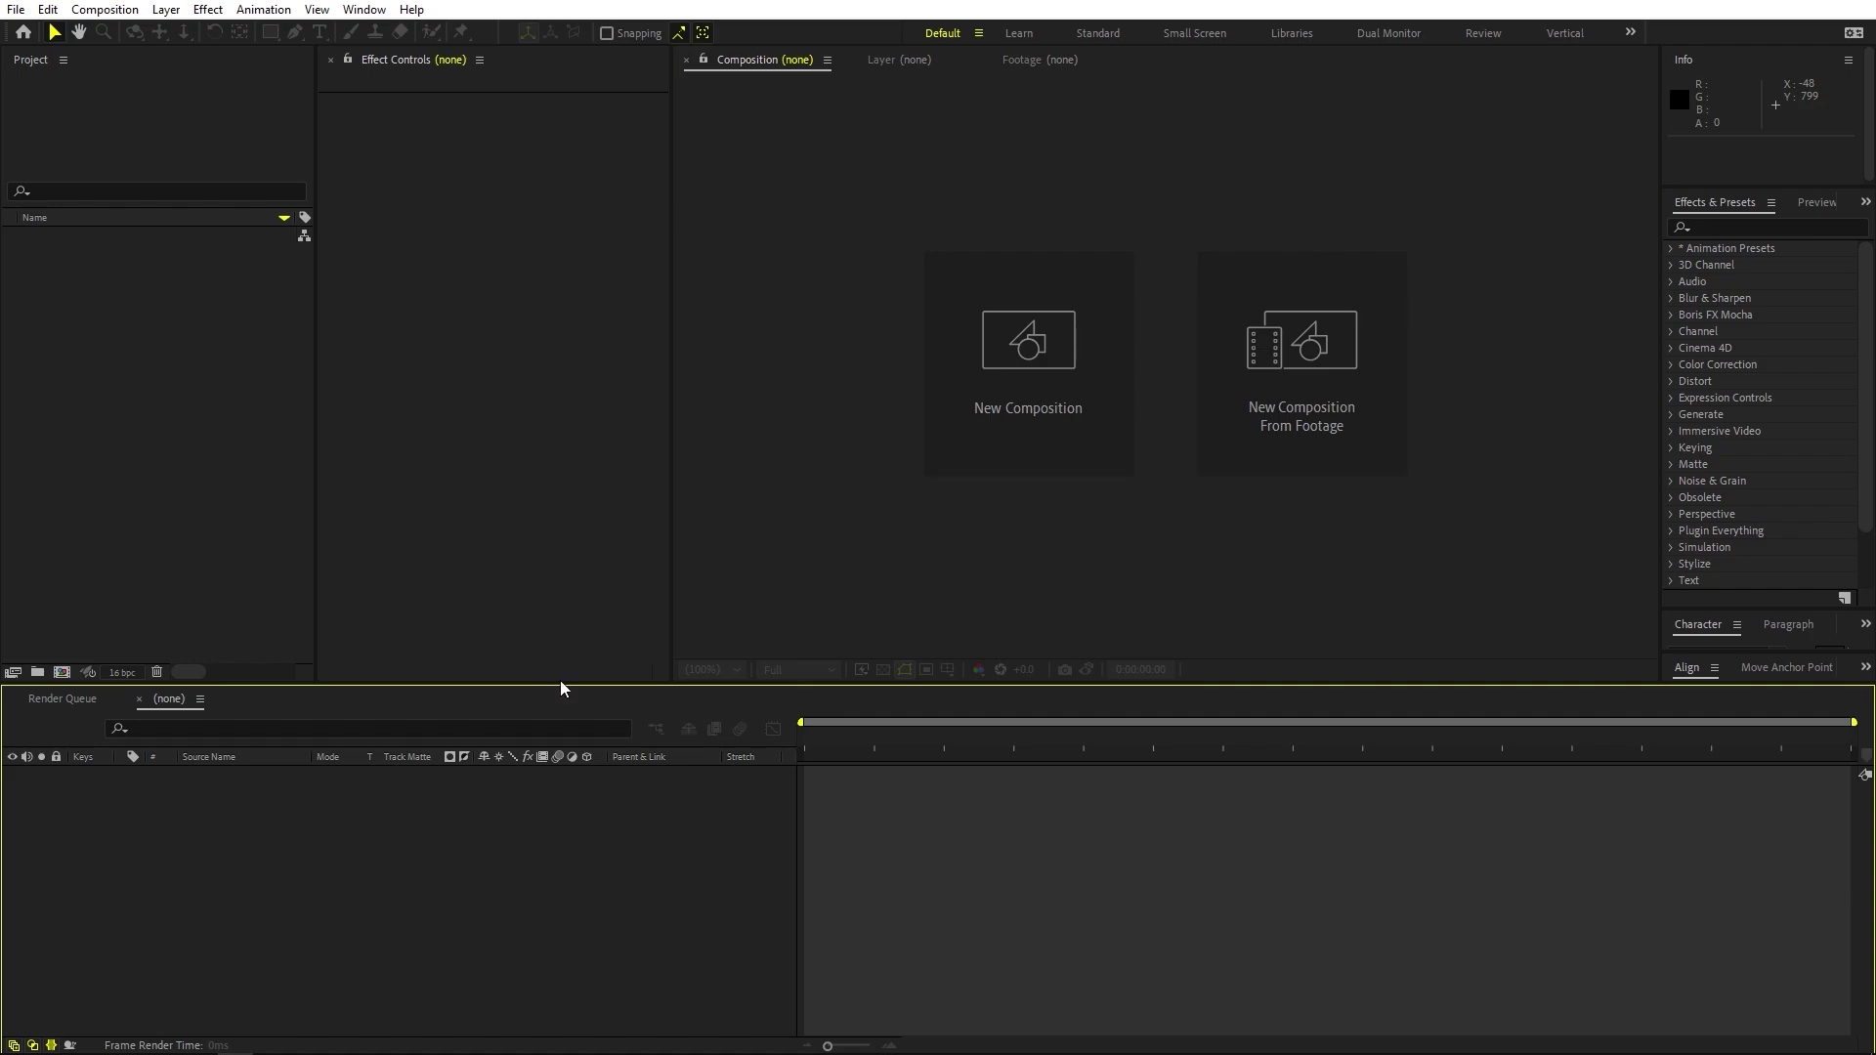
Create a 1920x1080 composition named Main at 30 fps with a 20-second duration.
{"action": "left_click", "coordinate": [104, 10]}
{"action": "left_click", "coordinate": [141, 38]}
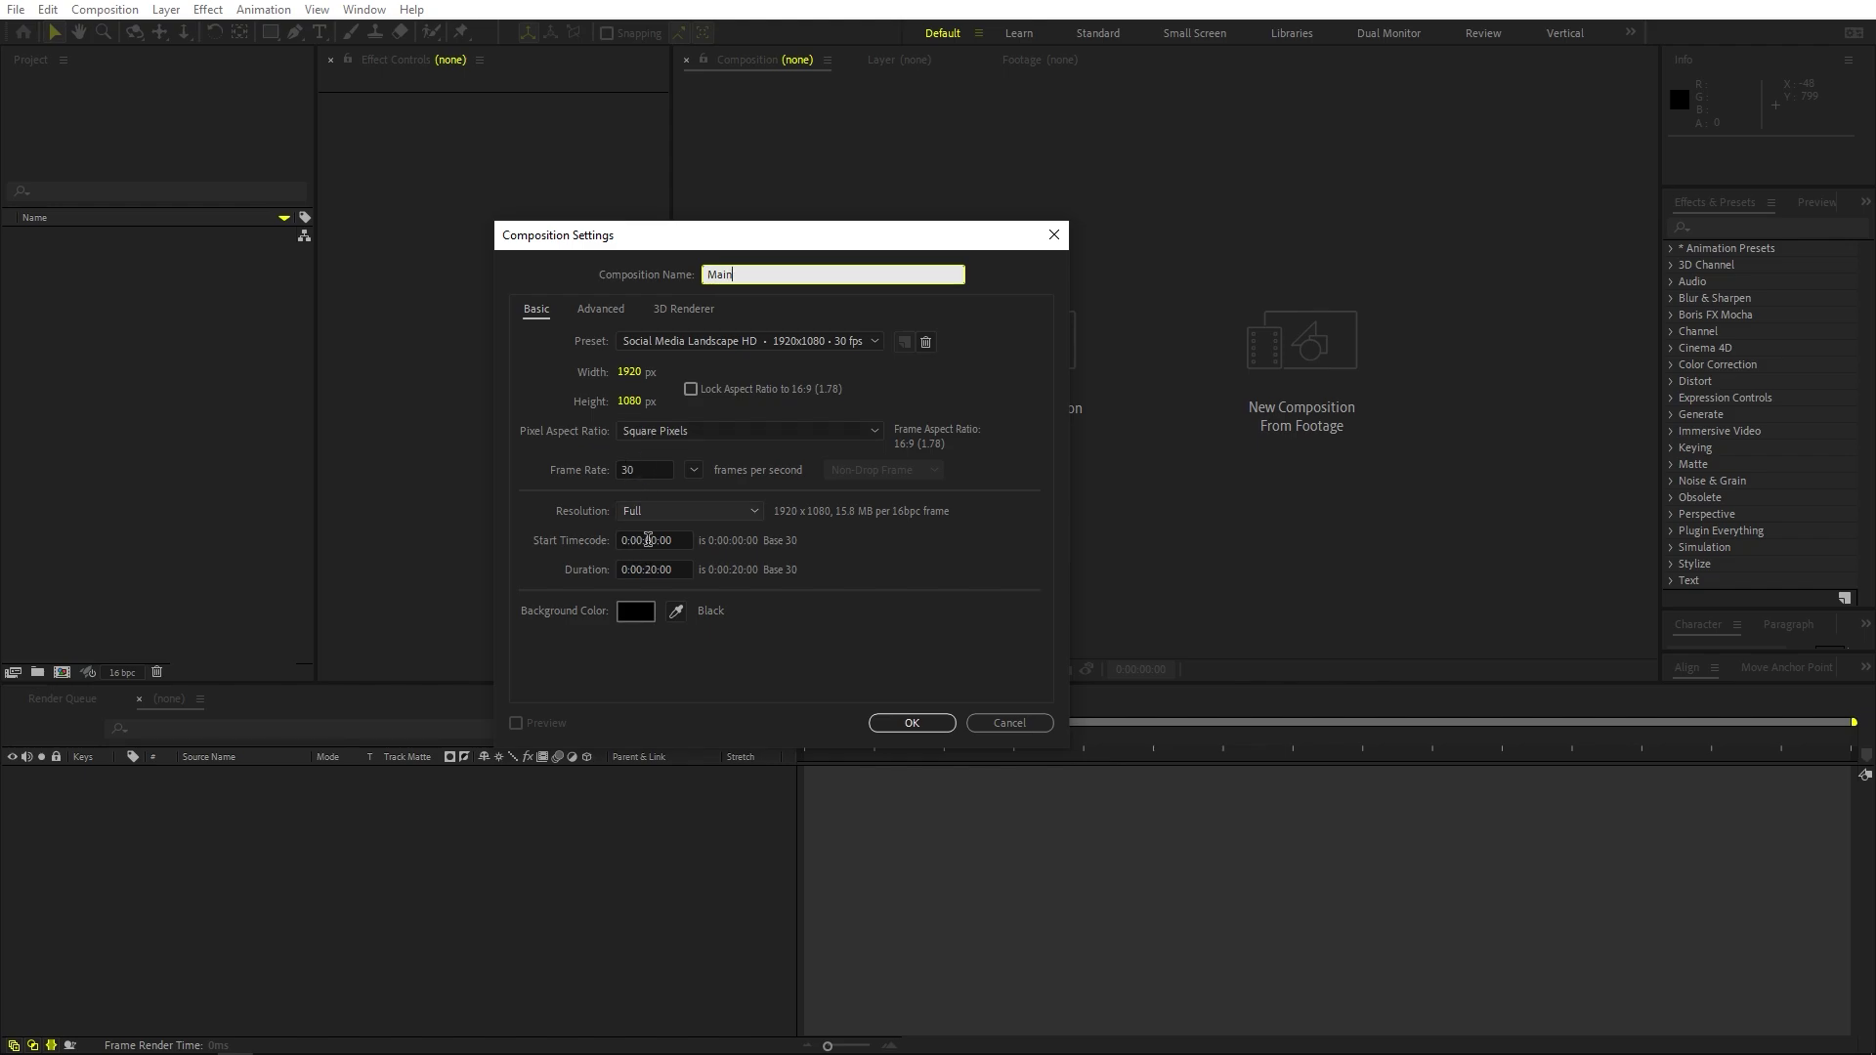
{"action": "left_click", "coordinate": [917, 725]}
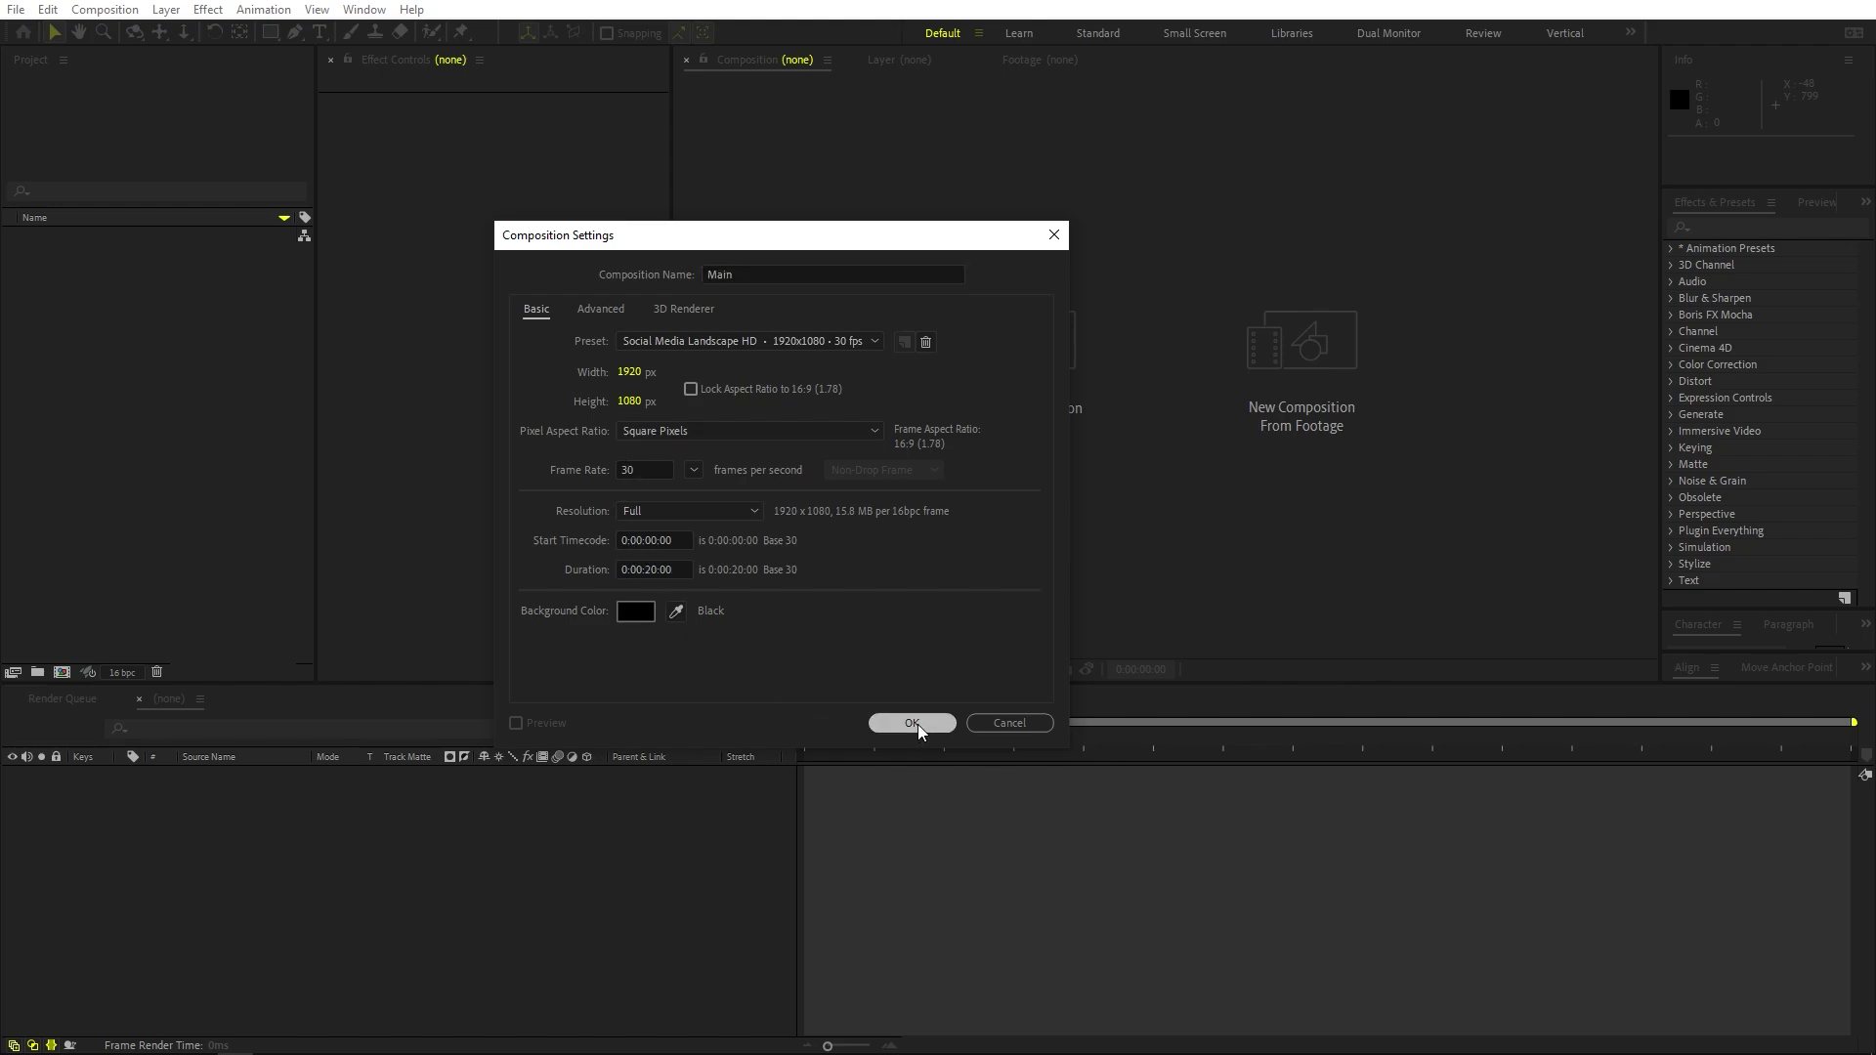
Add a full-frame light grey solid of about 90% brightness as the composition's background.
{"action": "right_click", "coordinate": [379, 899]}
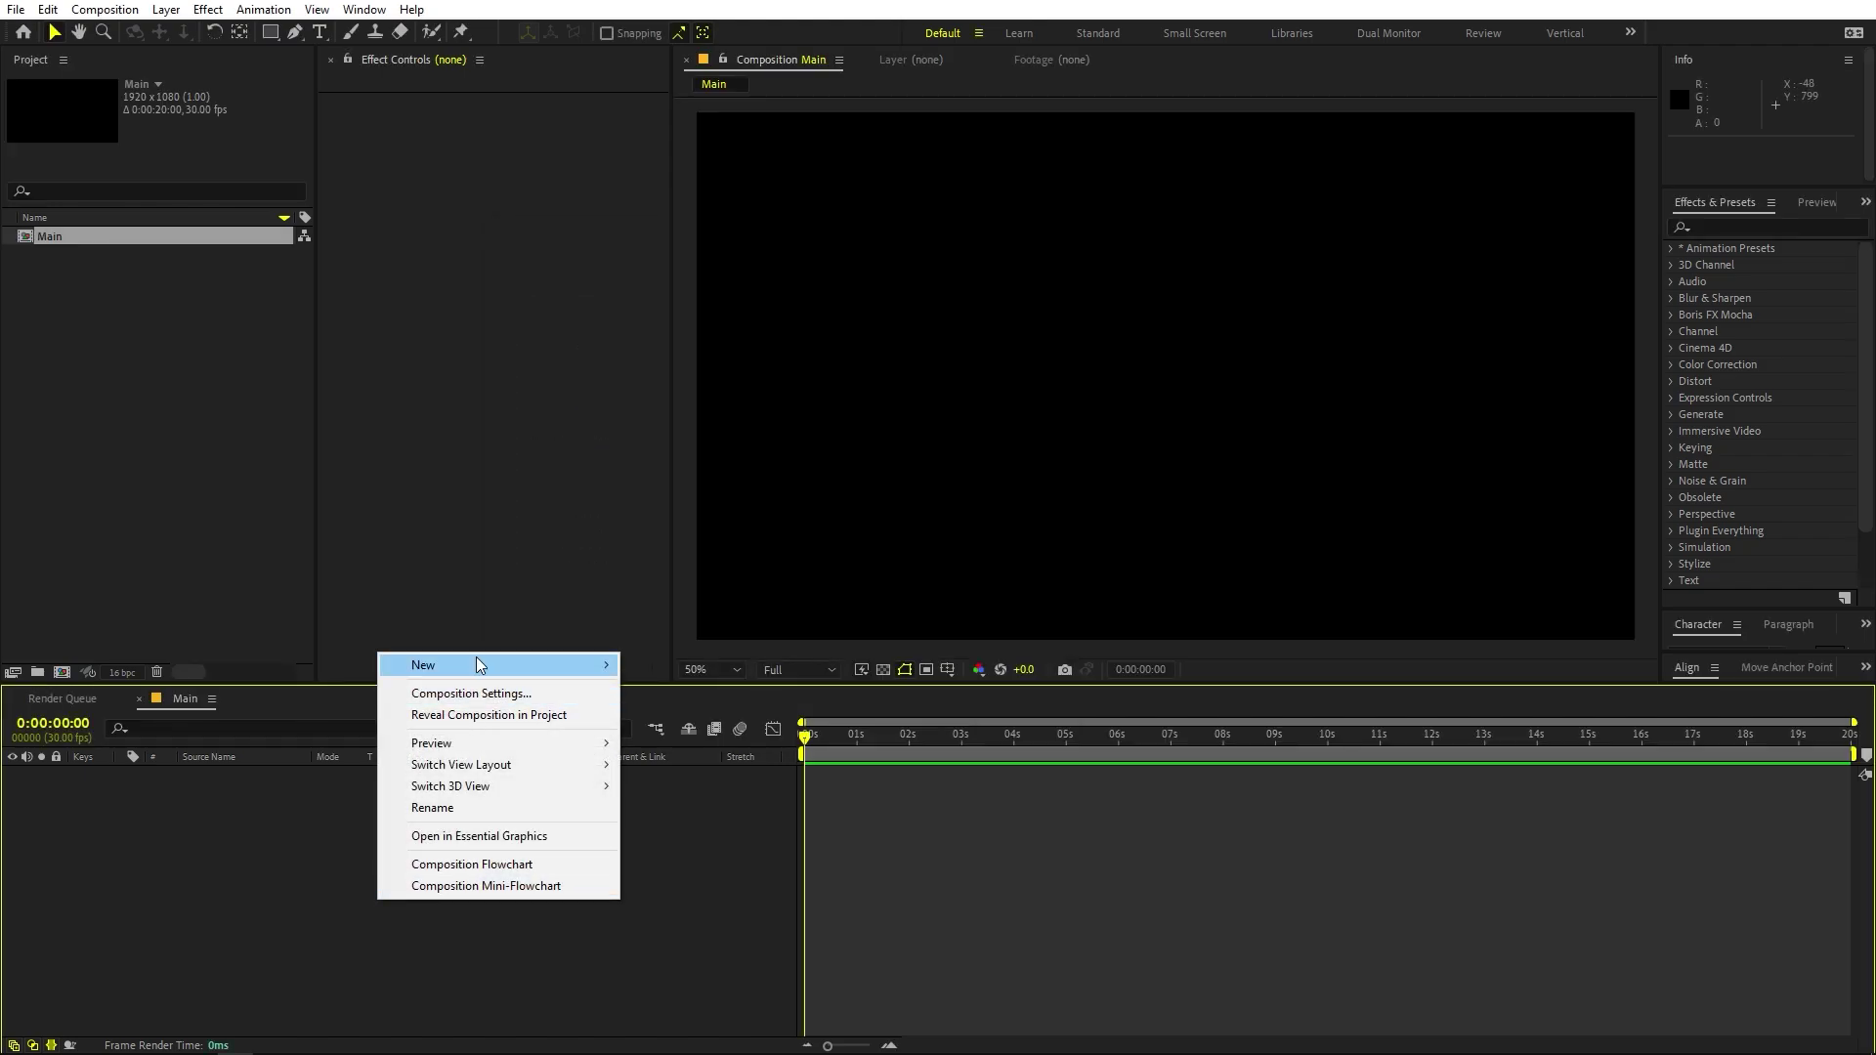
{"action": "mouse_move", "coordinate": [477, 664]}
{"action": "left_click", "coordinate": [697, 723]}
{"action": "left_click", "coordinate": [569, 510]}
{"action": "left_click_drag", "start_coordinate": [72, 398], "coordinate": [60, 405]}
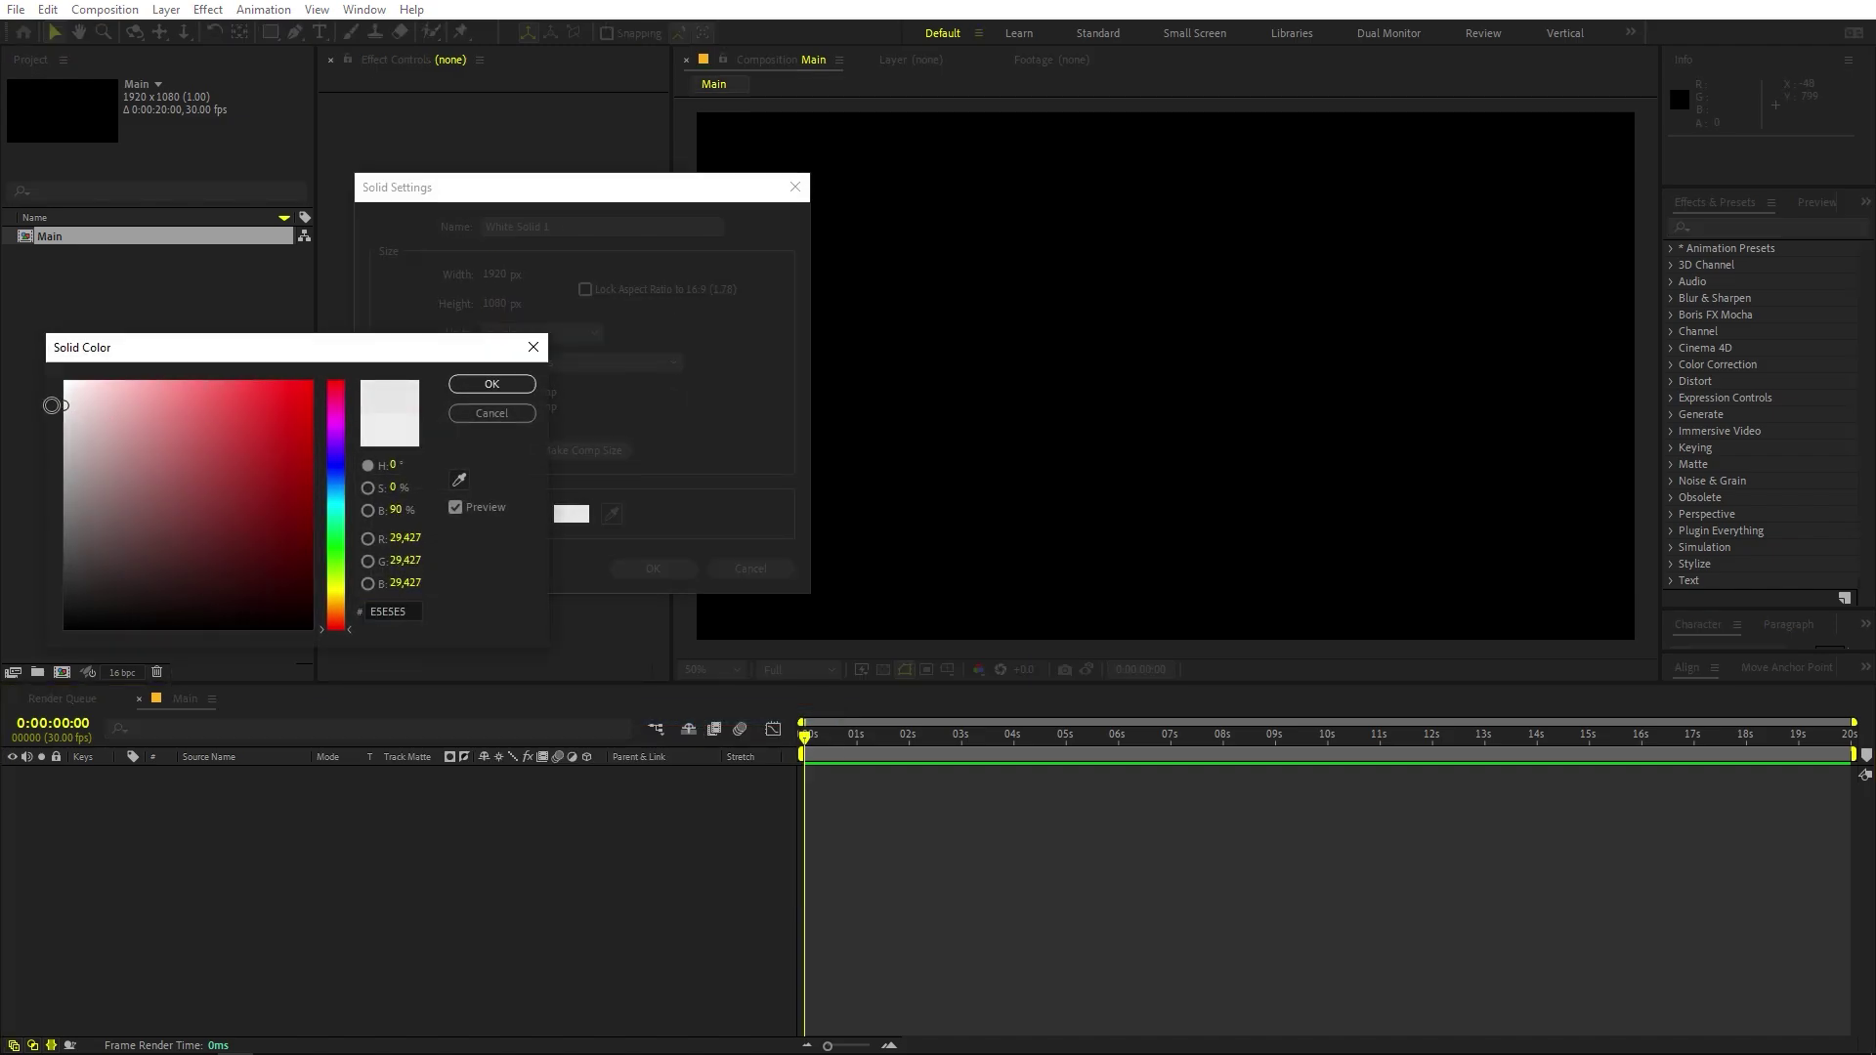
{"action": "left_click", "coordinate": [477, 389]}
{"action": "left_click", "coordinate": [649, 570]}
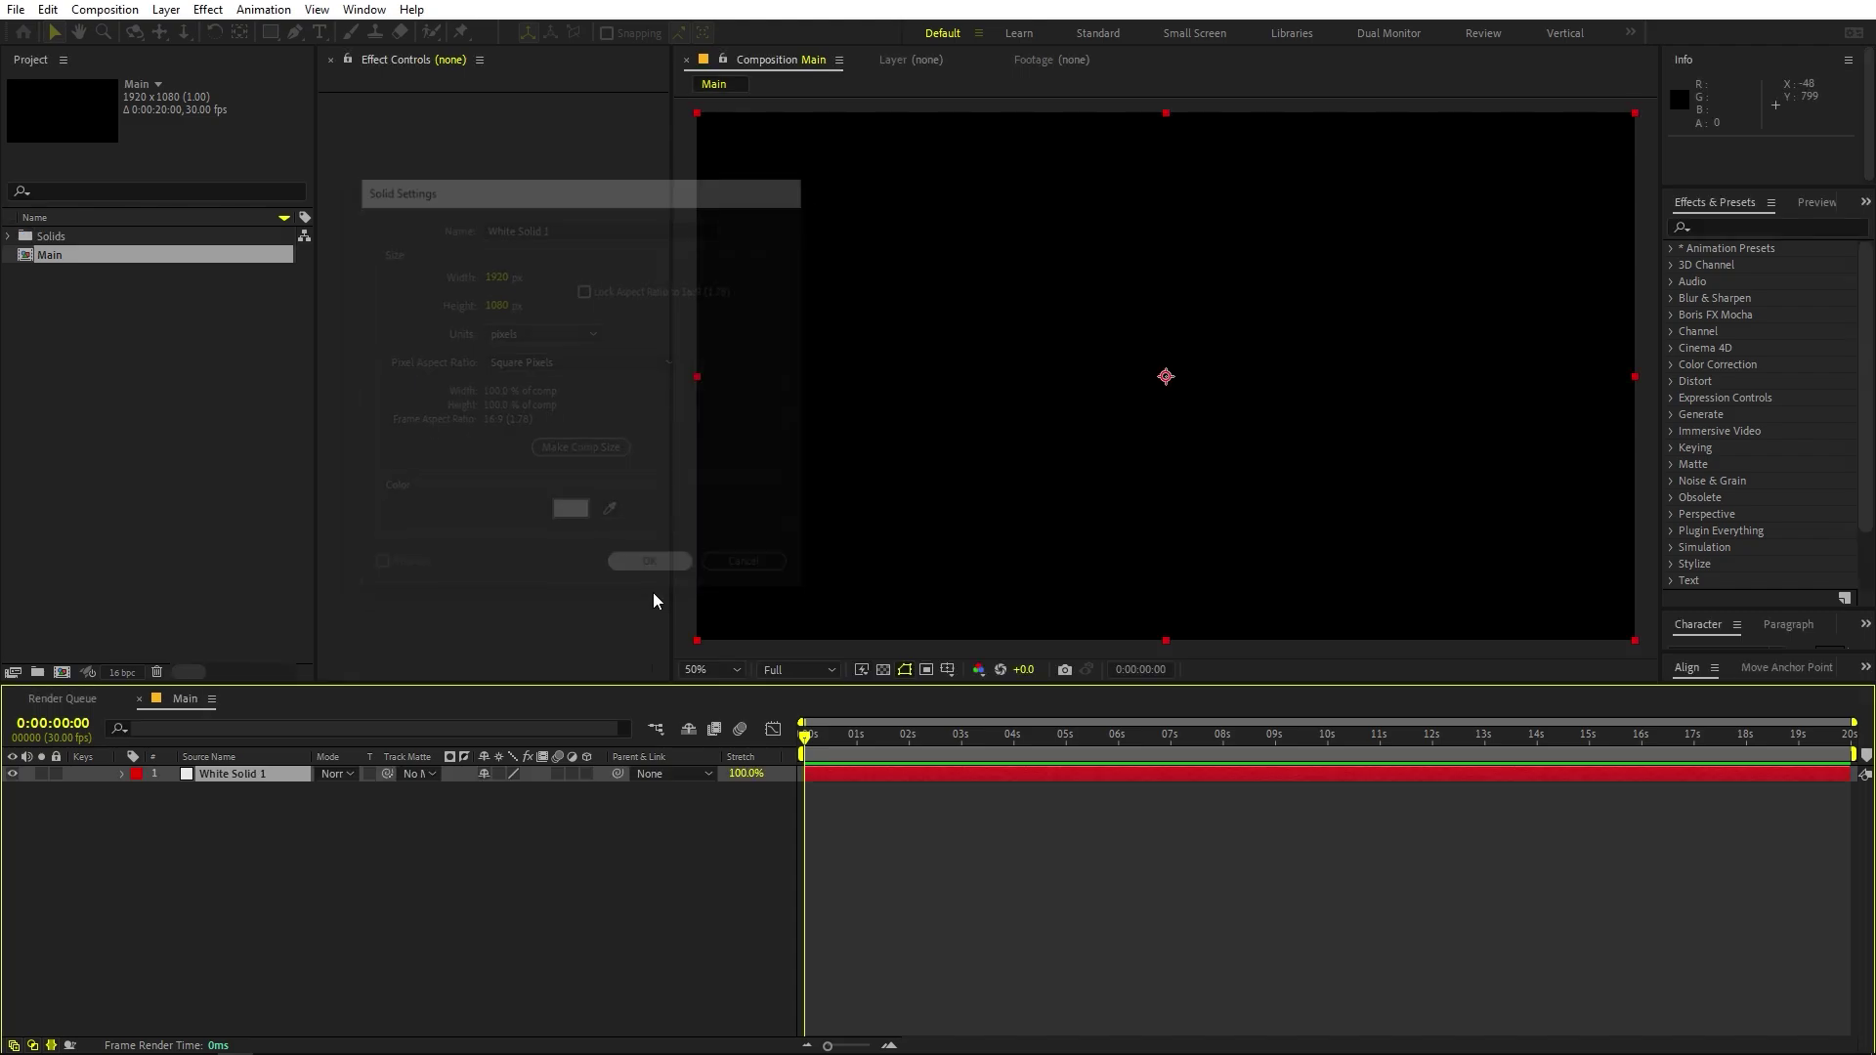
{"action": "left_click", "coordinate": [189, 540]}
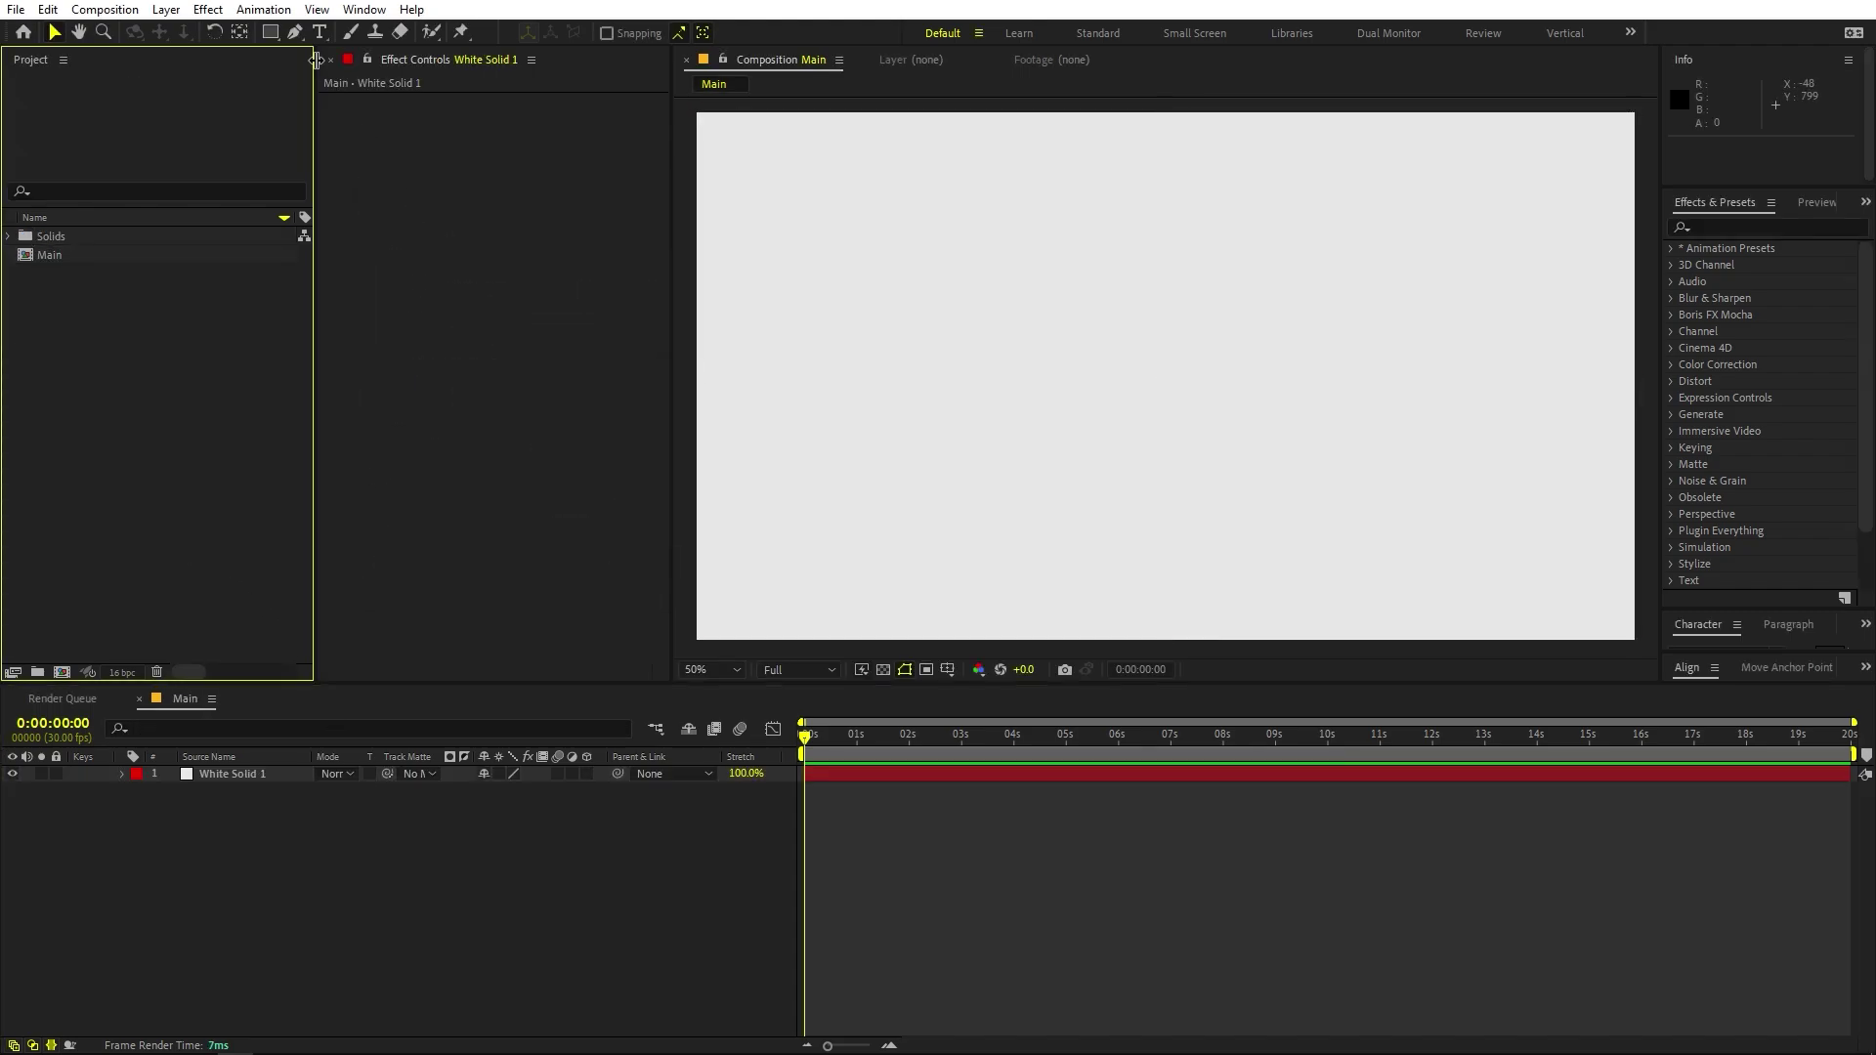
Draw a dark circle about 56 px wide with the Ellipse tool and centre its anchor point.
{"action": "left_click", "coordinate": [270, 32]}
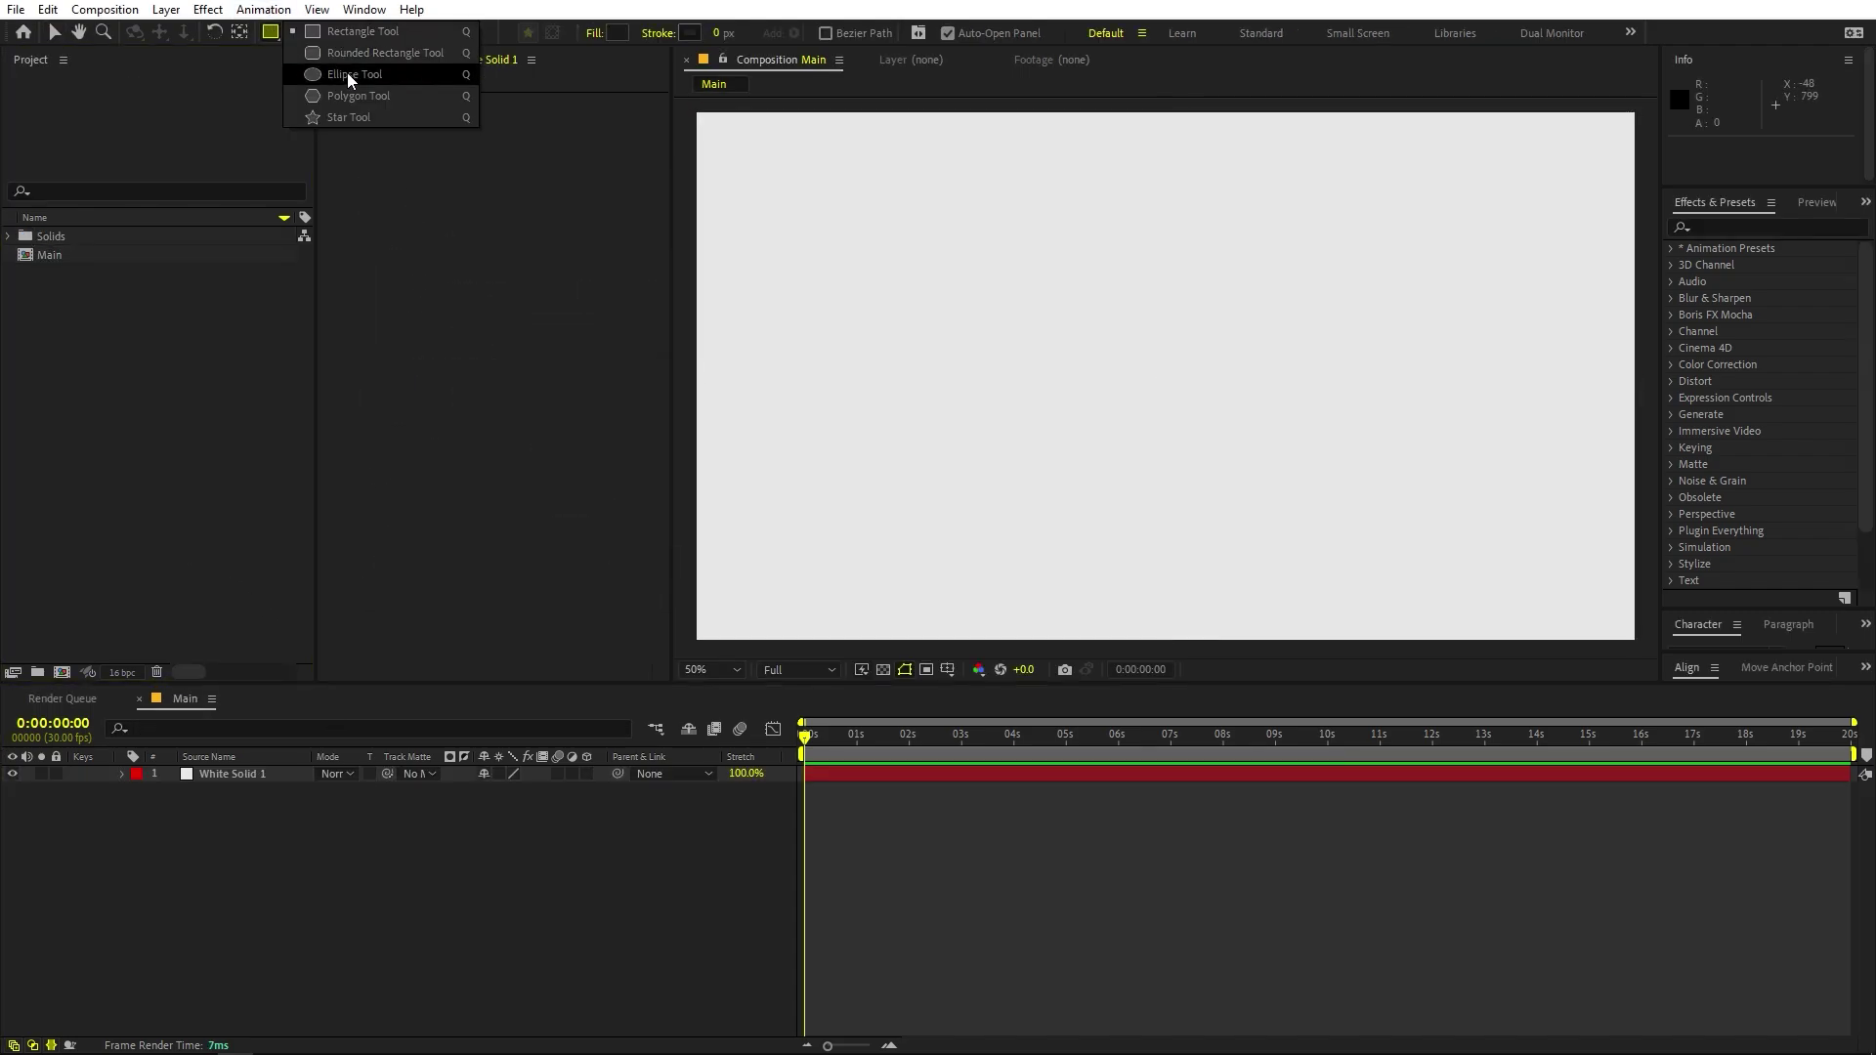
{"action": "left_click", "coordinate": [349, 76]}
{"action": "mouse_move", "coordinate": [1137, 342]}
{"action": "left_mouse_down"}
{"action": "mouse_move", "coordinate": [1105, 311]}
{"action": "mouse_move", "coordinate": [1125, 315]}
{"action": "left_mouse_up"}
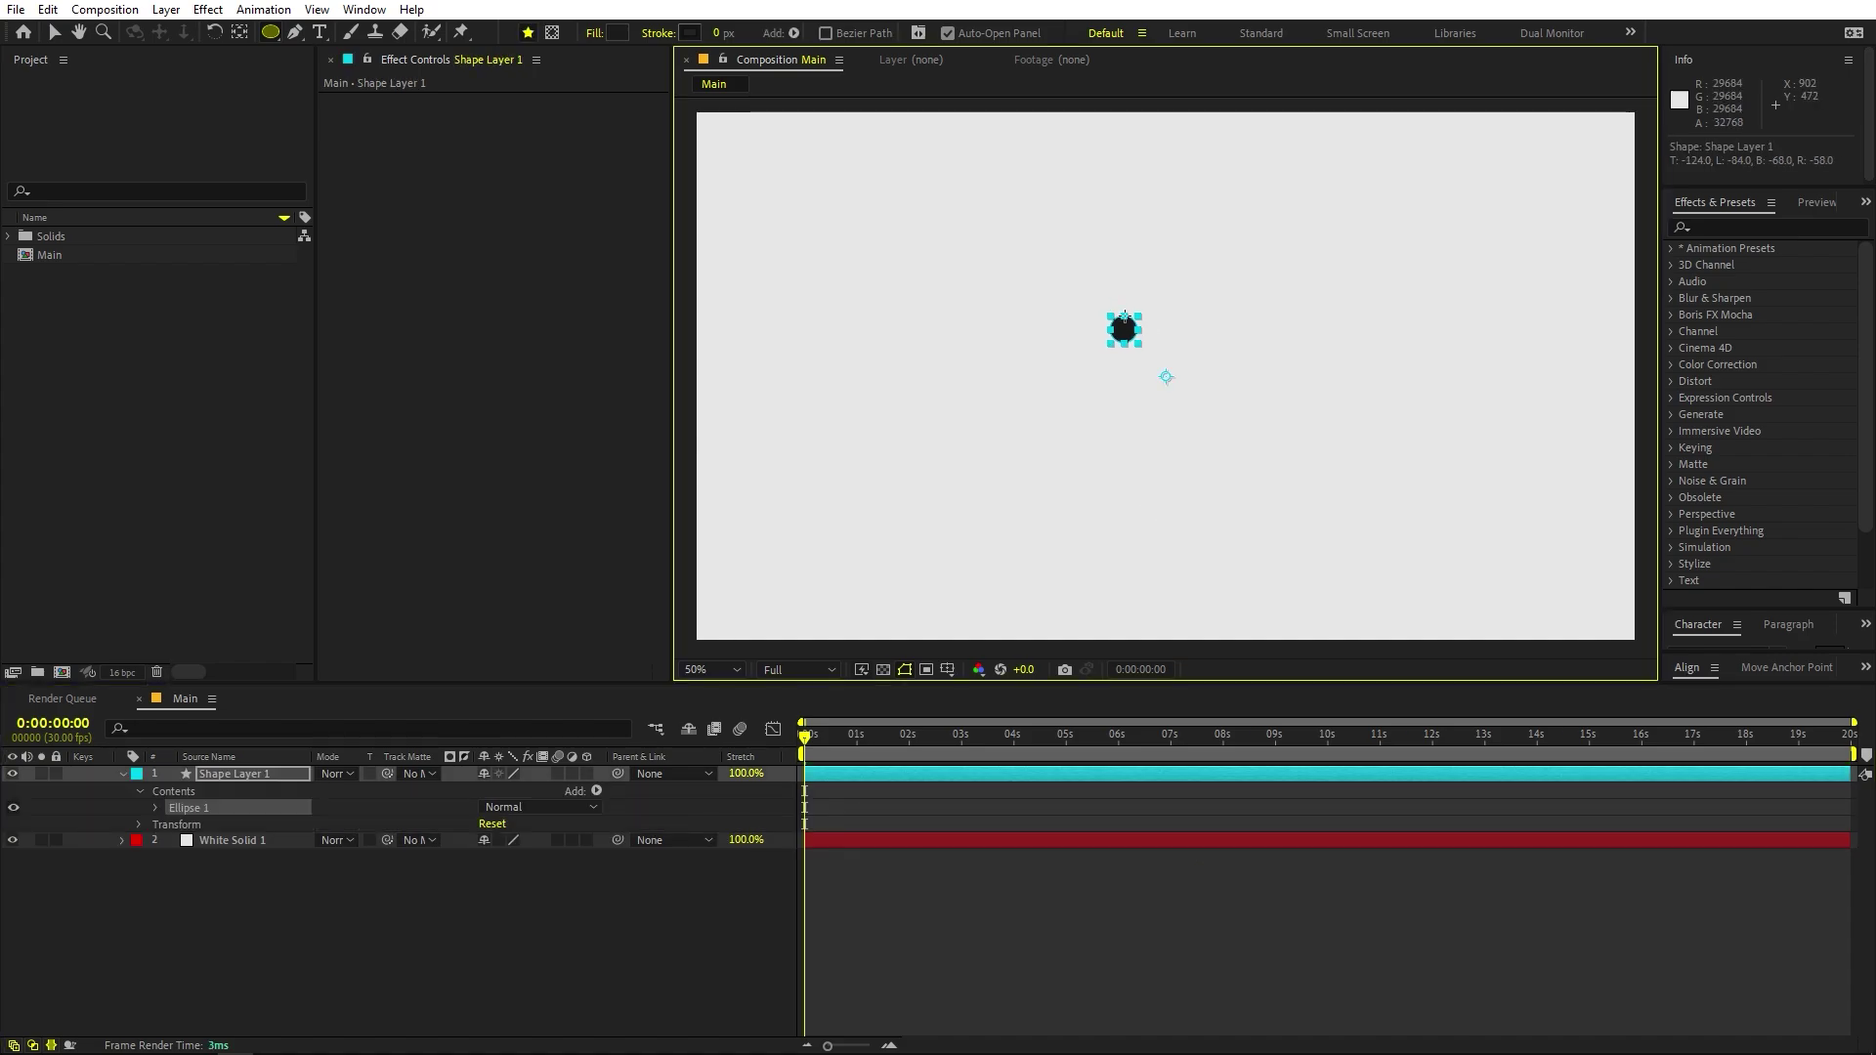
{"action": "key", "text": "ctrl+alt+Home"}
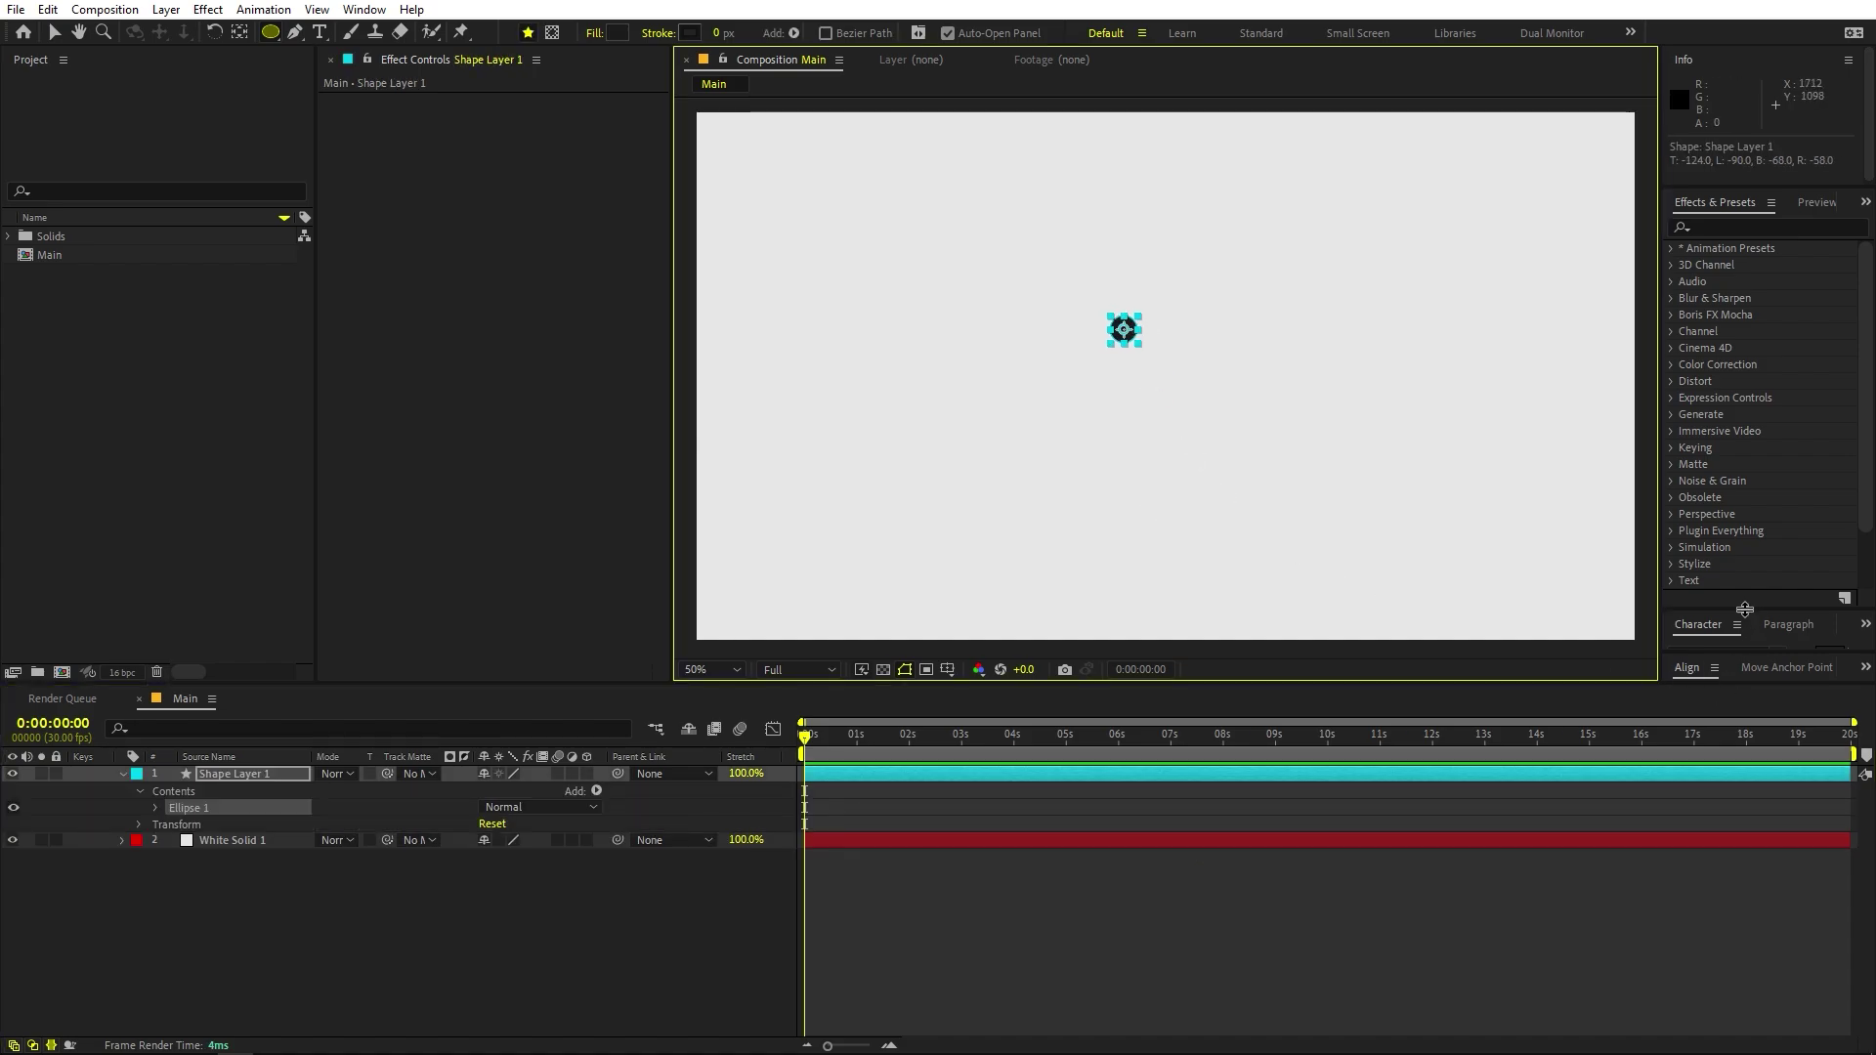
Align the circle layer horizontally and vertically to the centre of the composition.
{"action": "left_click_drag", "start_coordinate": [1745, 608], "coordinate": [1745, 448]}
{"action": "left_click", "coordinate": [1714, 614]}
{"action": "left_click", "coordinate": [1814, 615]}
{"action": "left_click", "coordinate": [263, 9]}
{"action": "mouse_move", "coordinate": [364, 9]}
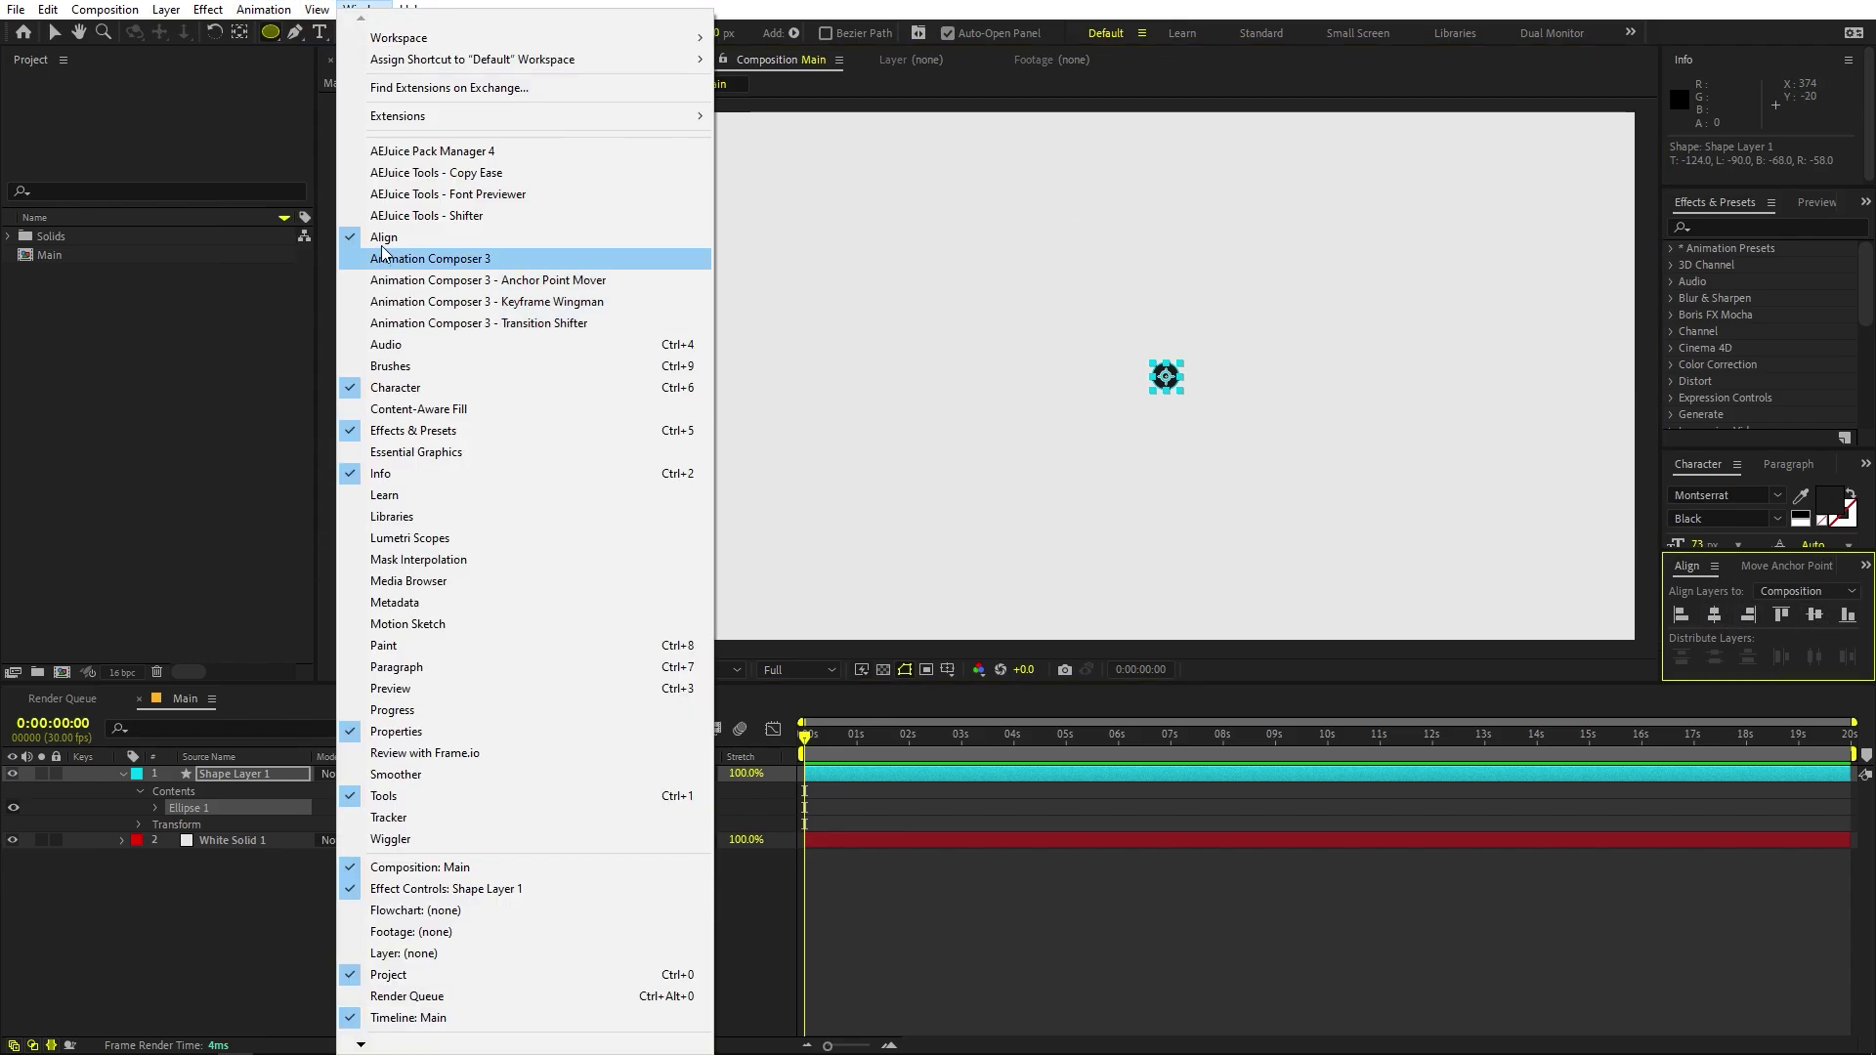
{"action": "mouse_move", "coordinate": [208, 9]}
{"action": "left_click", "coordinate": [1147, 506]}
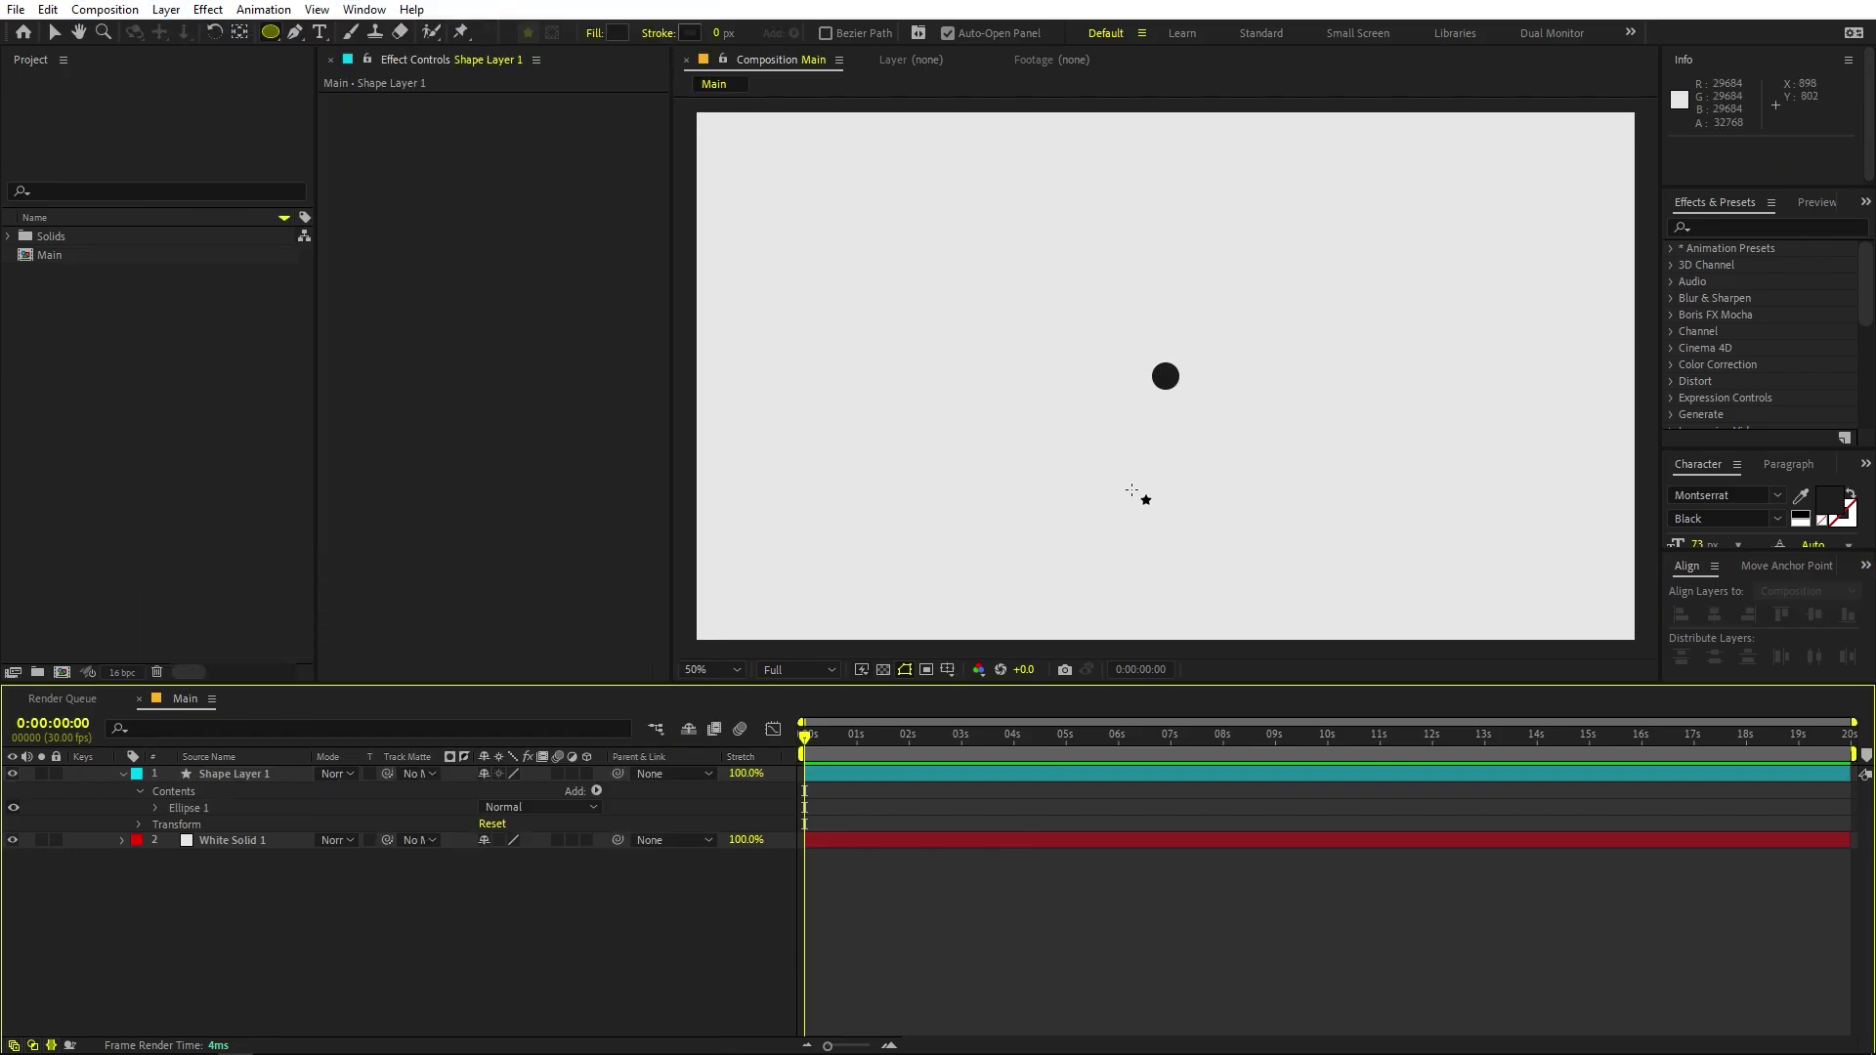
{"action": "left_click", "coordinate": [217, 773]}
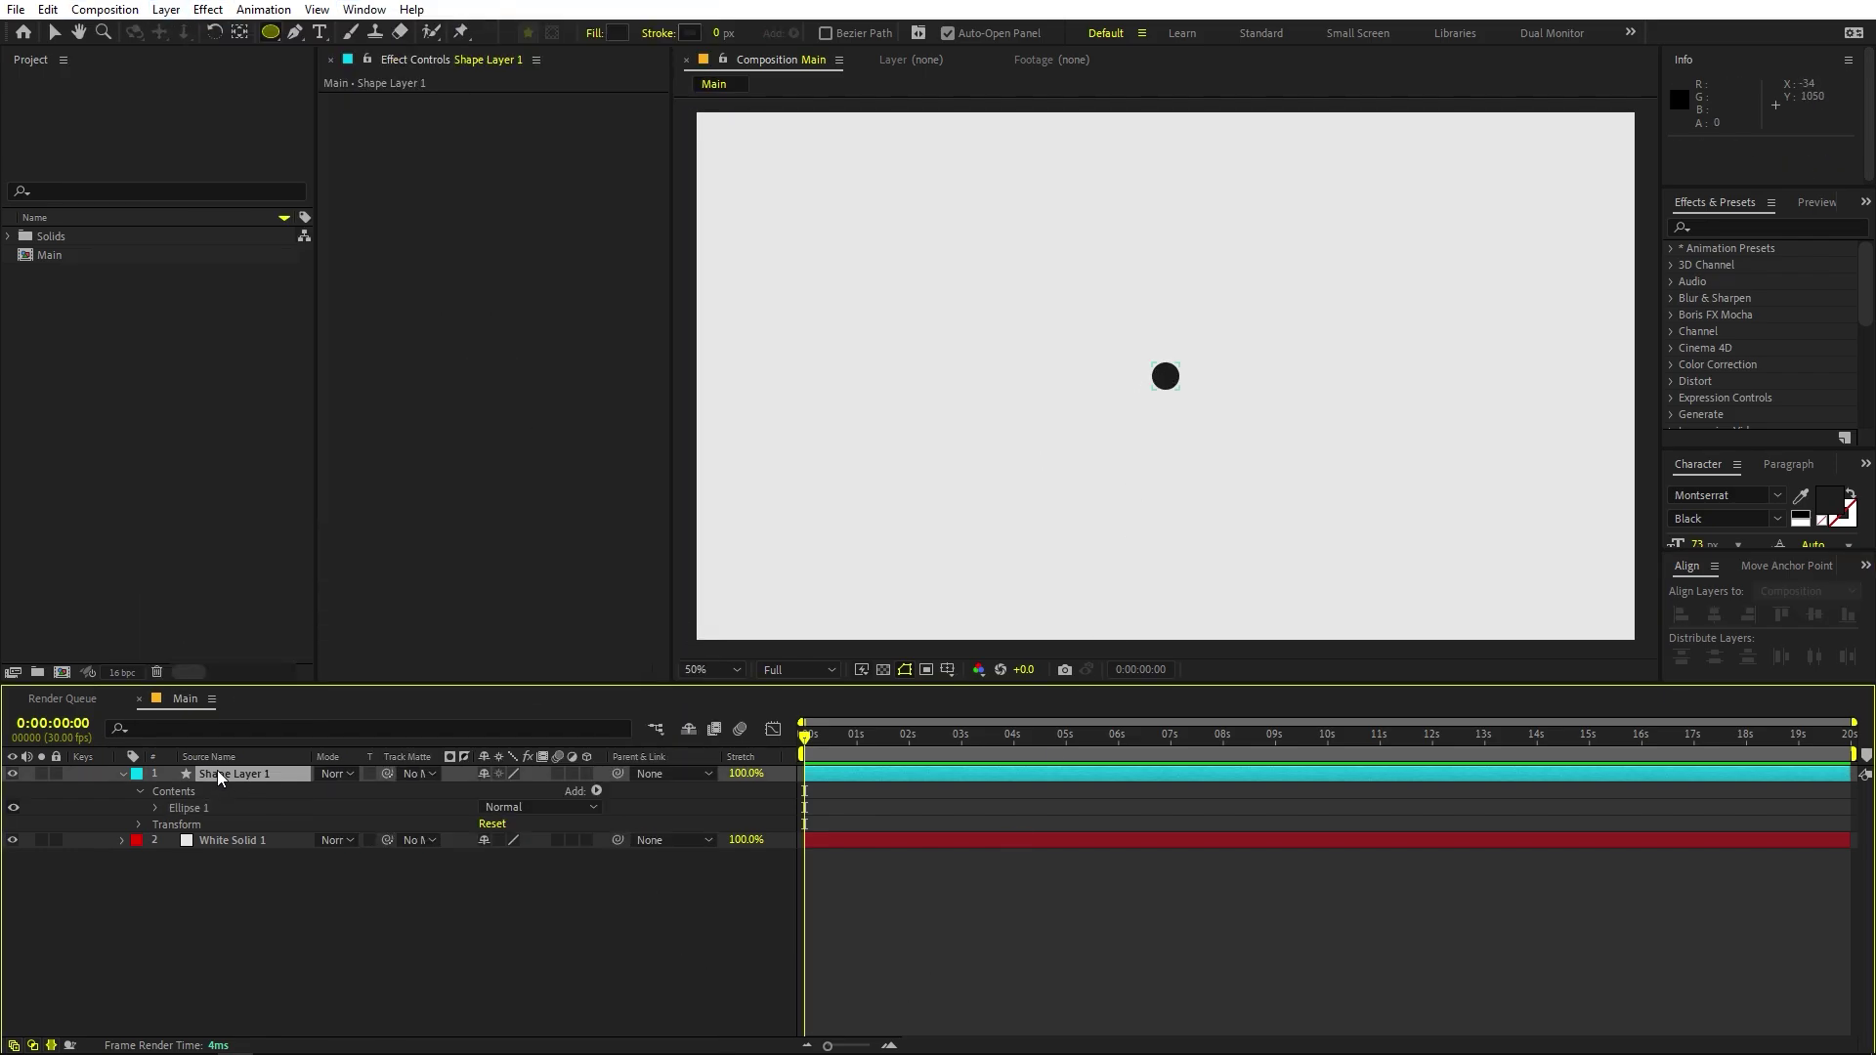
{"action": "left_click", "coordinate": [240, 32]}
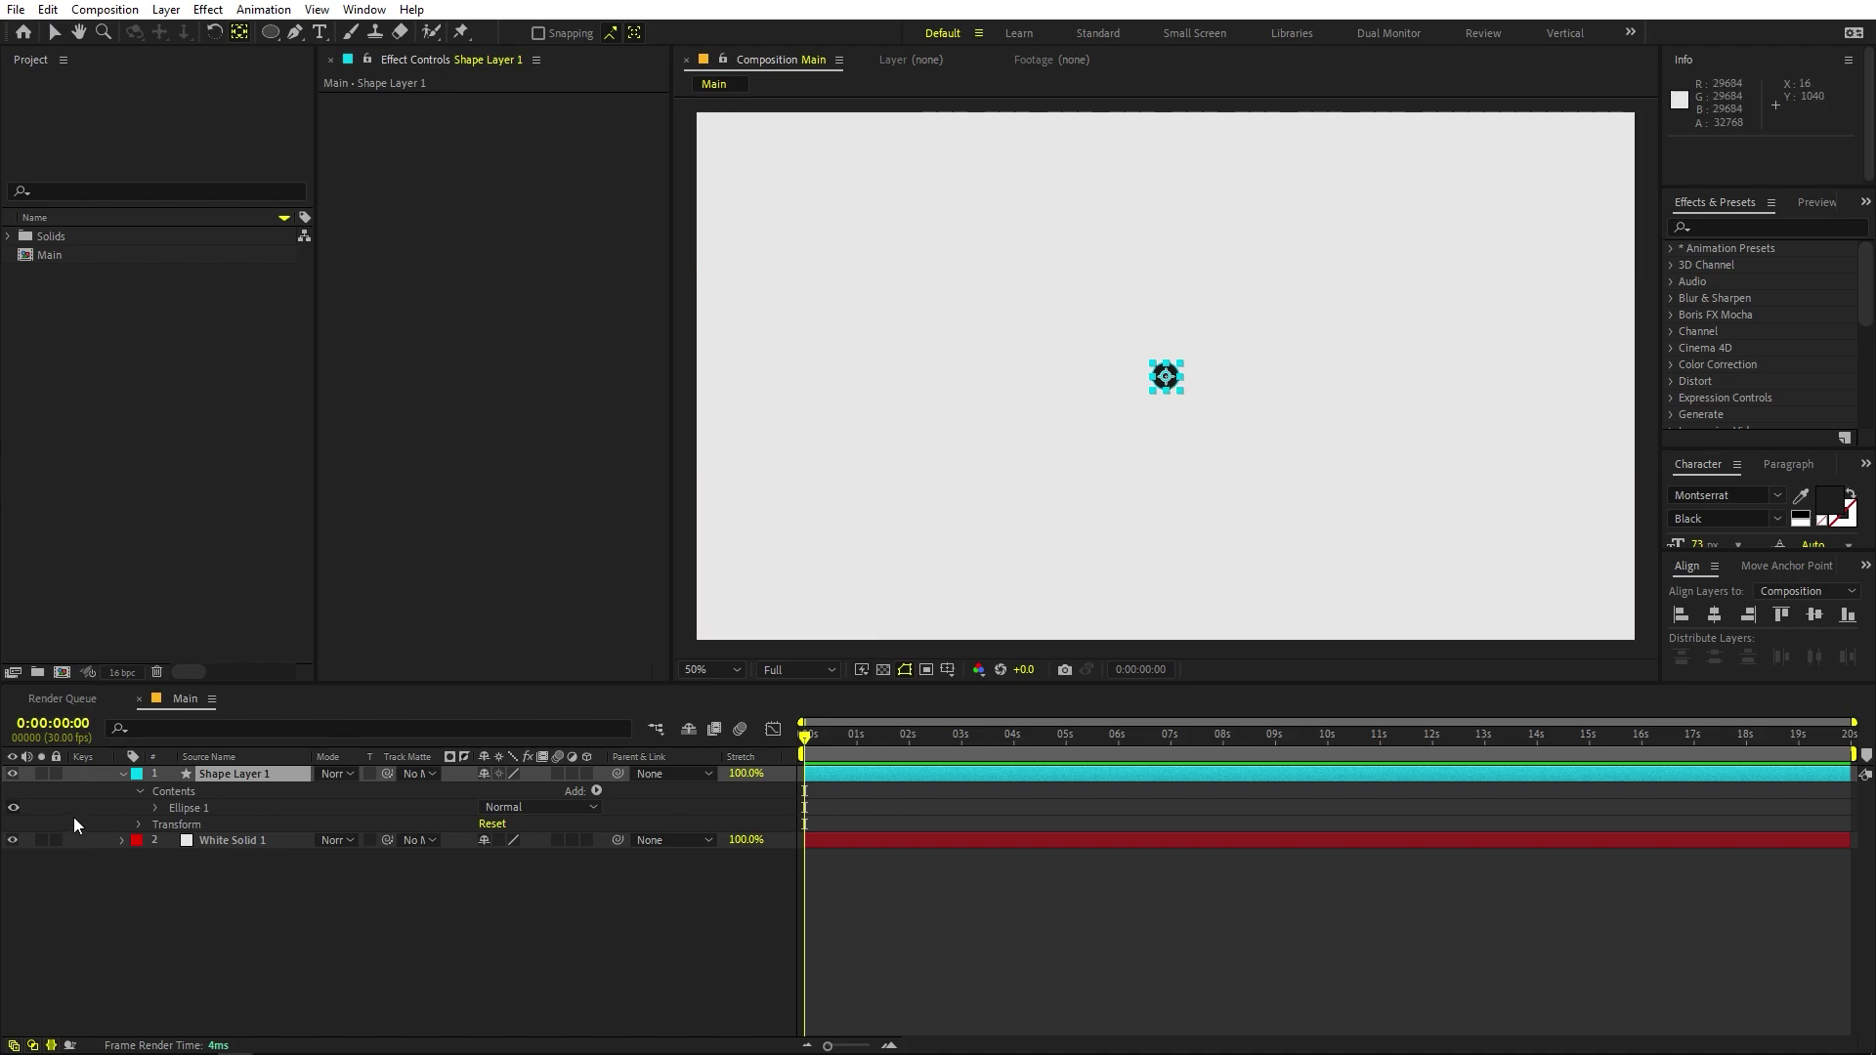
Start Position keyframes for Shape Layer 1 at 0:00:00:00 and move the circle below the frame to Y 1130.
{"action": "left_click", "coordinate": [241, 776]}
{"action": "key", "text": "p"}
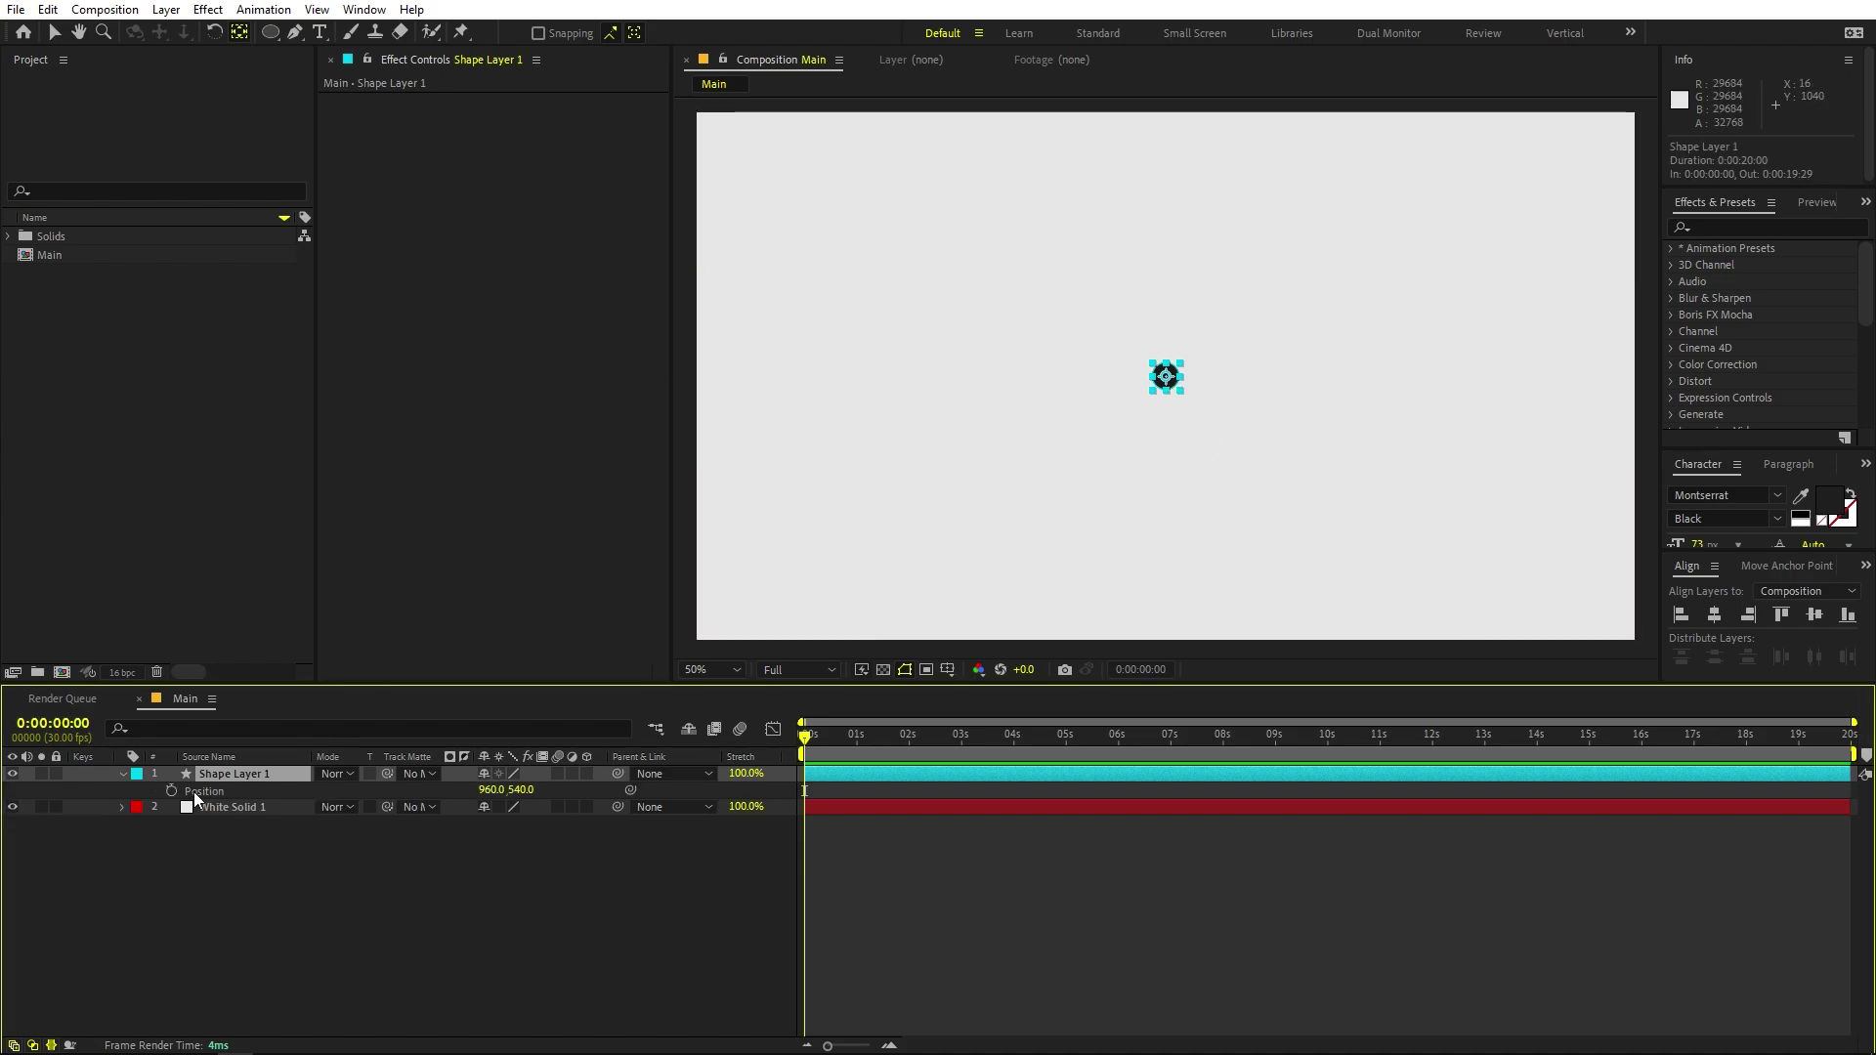
{"action": "left_click", "coordinate": [170, 790]}
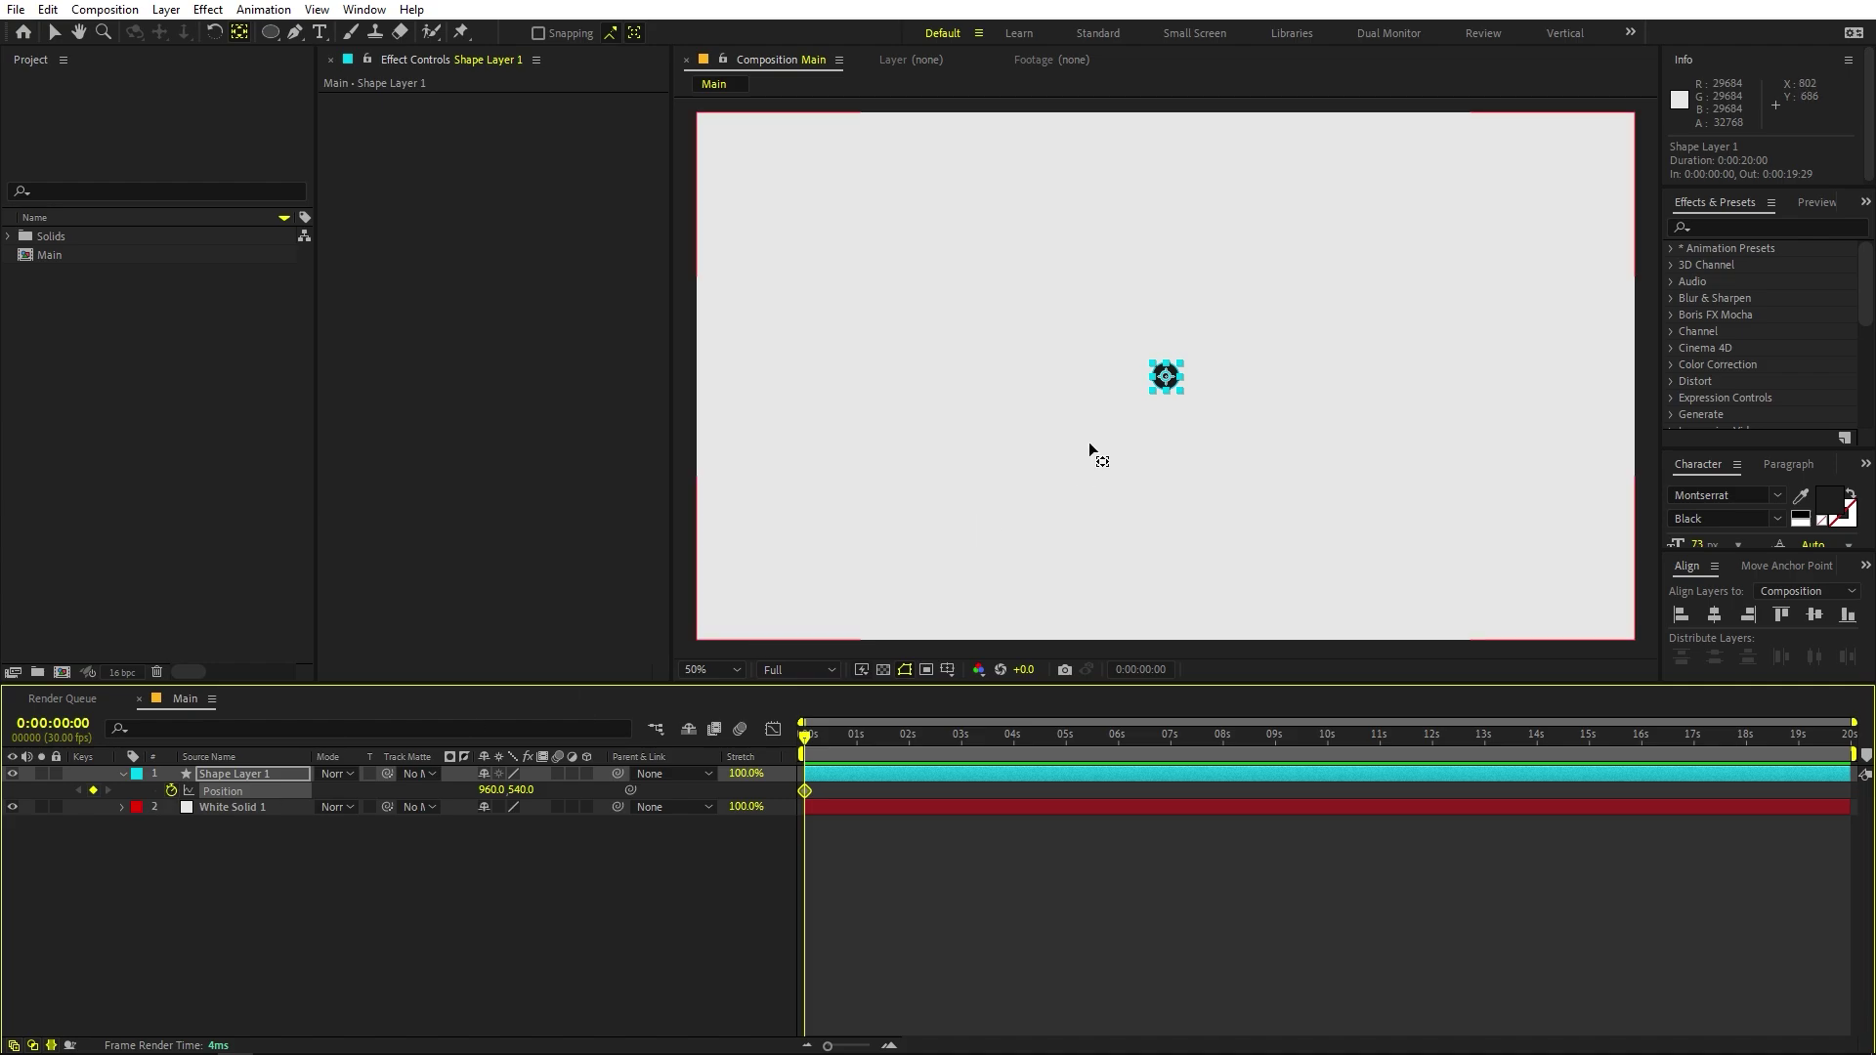
{"action": "key", "text": "v"}
{"action": "left_click_drag", "start_coordinate": [1168, 387], "coordinate": [1172, 664]}
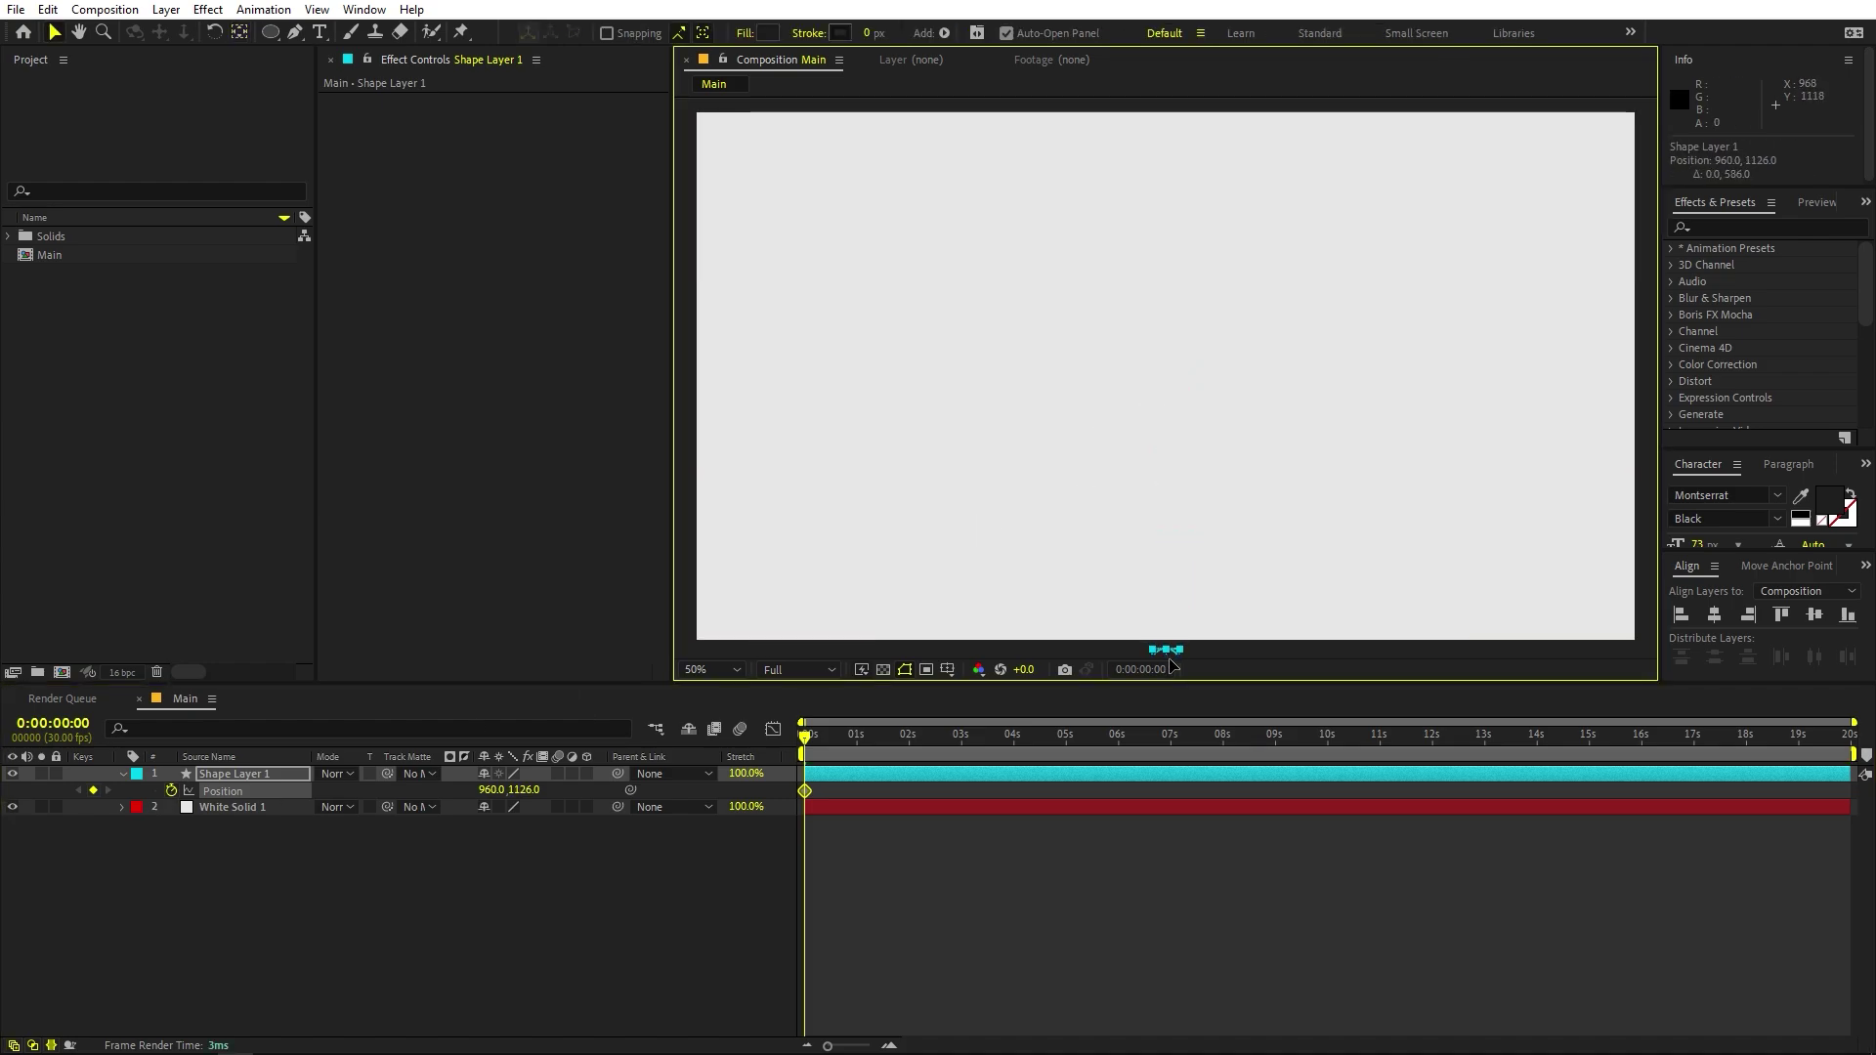
Keyframe the circle high in the frame at 0:00:00:21 and back at the vertical centre at 0:00:01:09.
{"action": "left_click_drag", "start_coordinate": [816, 740], "coordinate": [844, 748]}
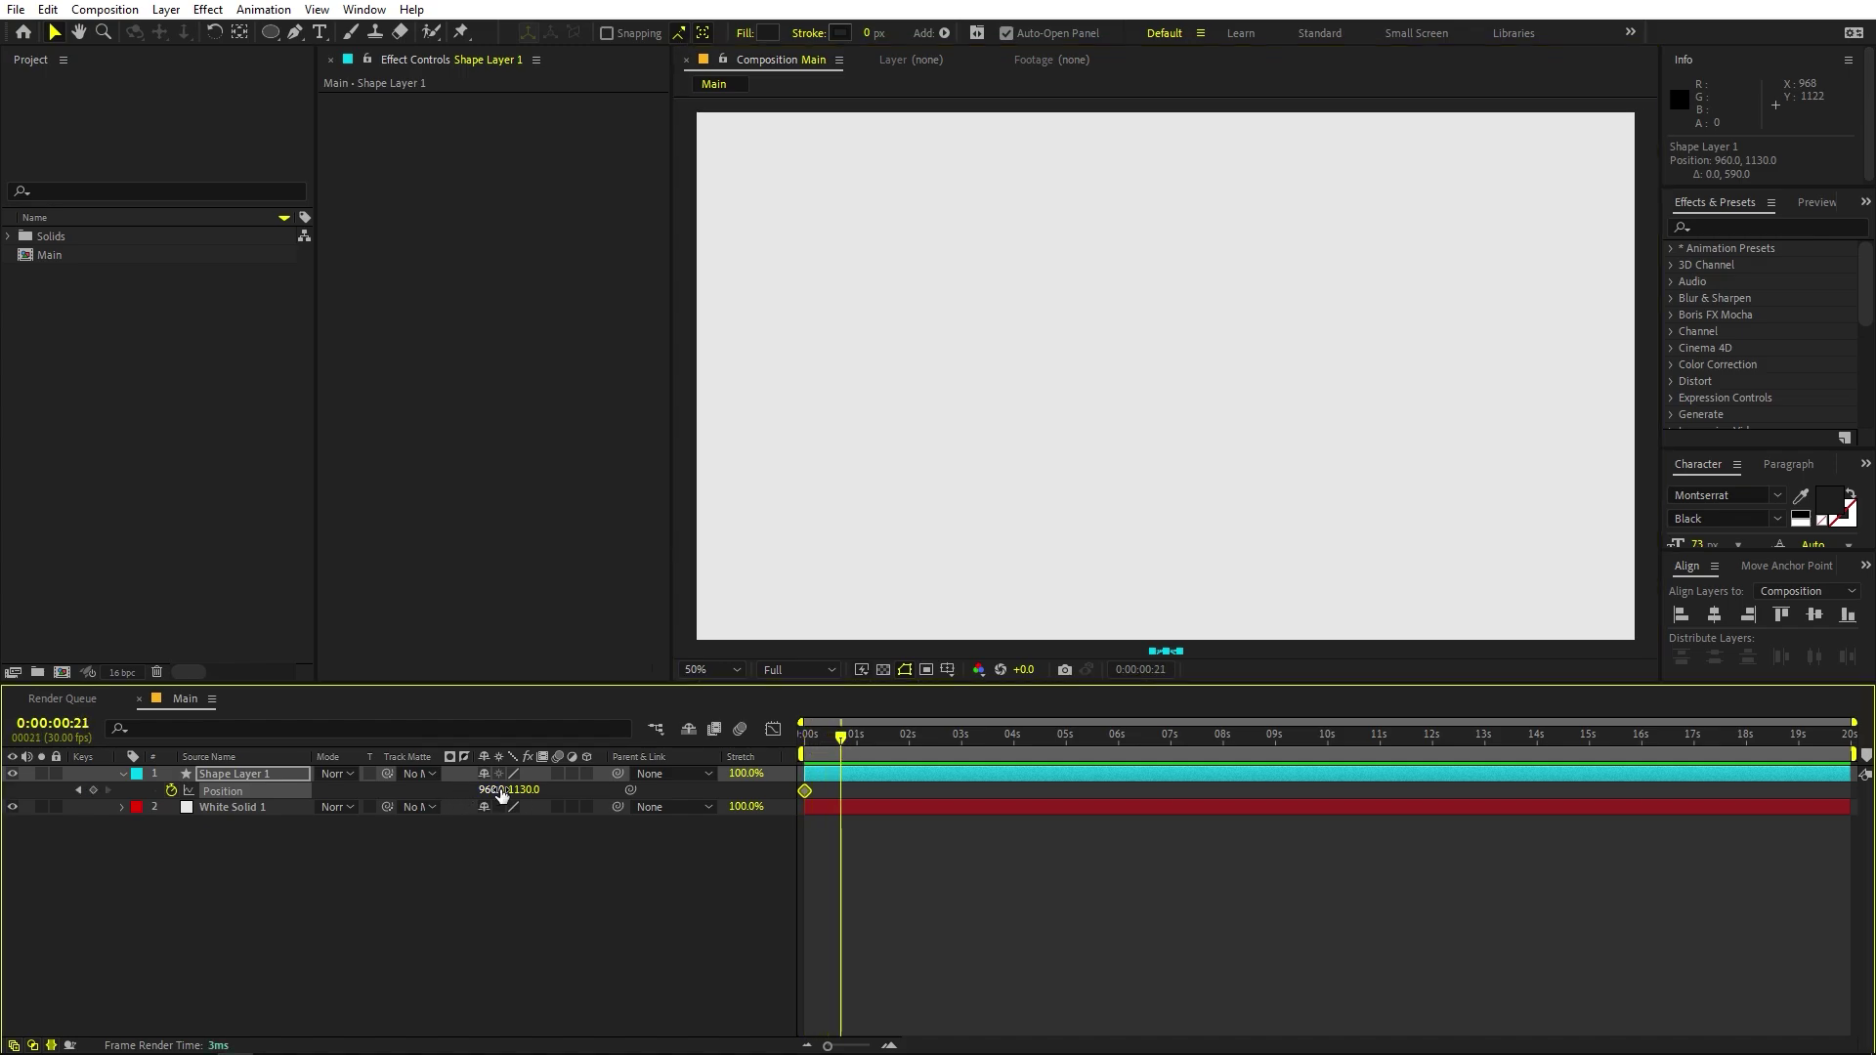
{"action": "left_click_drag", "start_coordinate": [525, 793], "coordinate": [436, 848]}
{"action": "left_click_drag", "start_coordinate": [833, 745], "coordinate": [873, 751]}
{"action": "left_click", "coordinate": [1814, 614]}
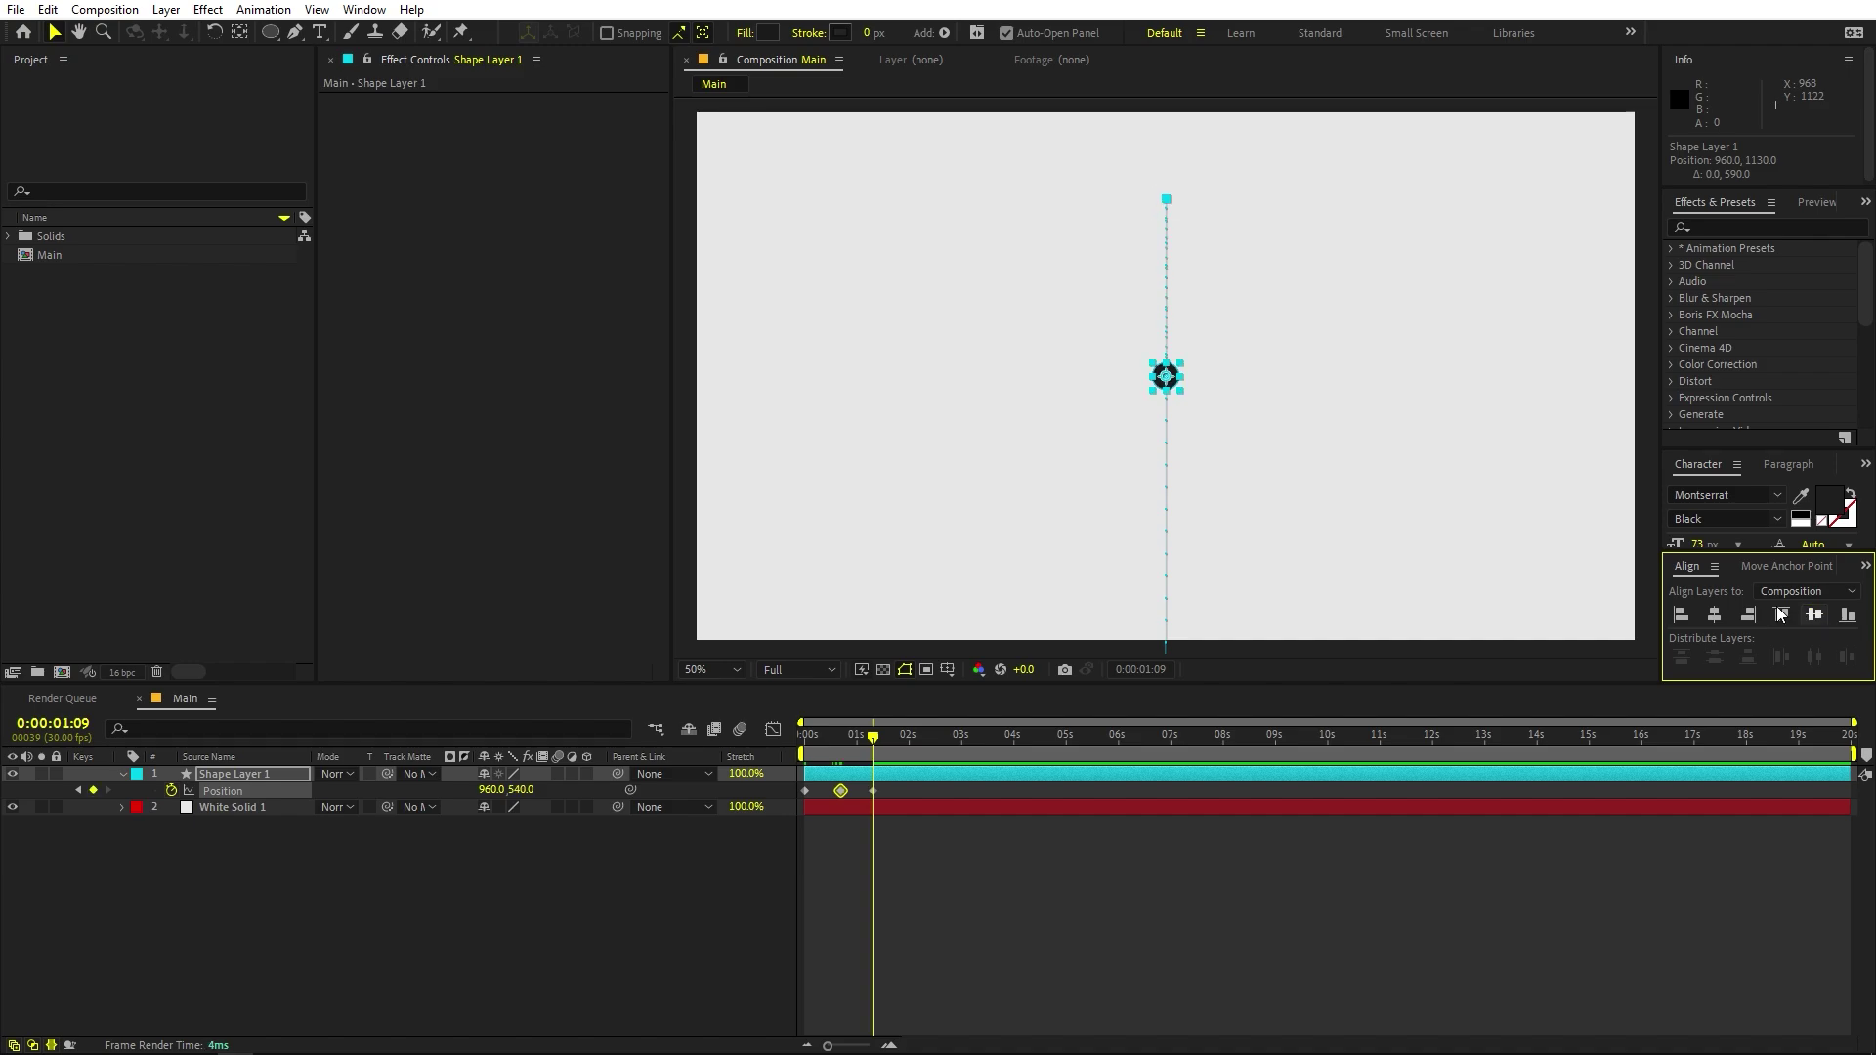
Easy-ease the three Position keyframes, shape the speed graph to be fast at both ends and slow at the middle keyframe, and preview.
{"action": "left_click_drag", "start_coordinate": [919, 806], "coordinate": [752, 785]}
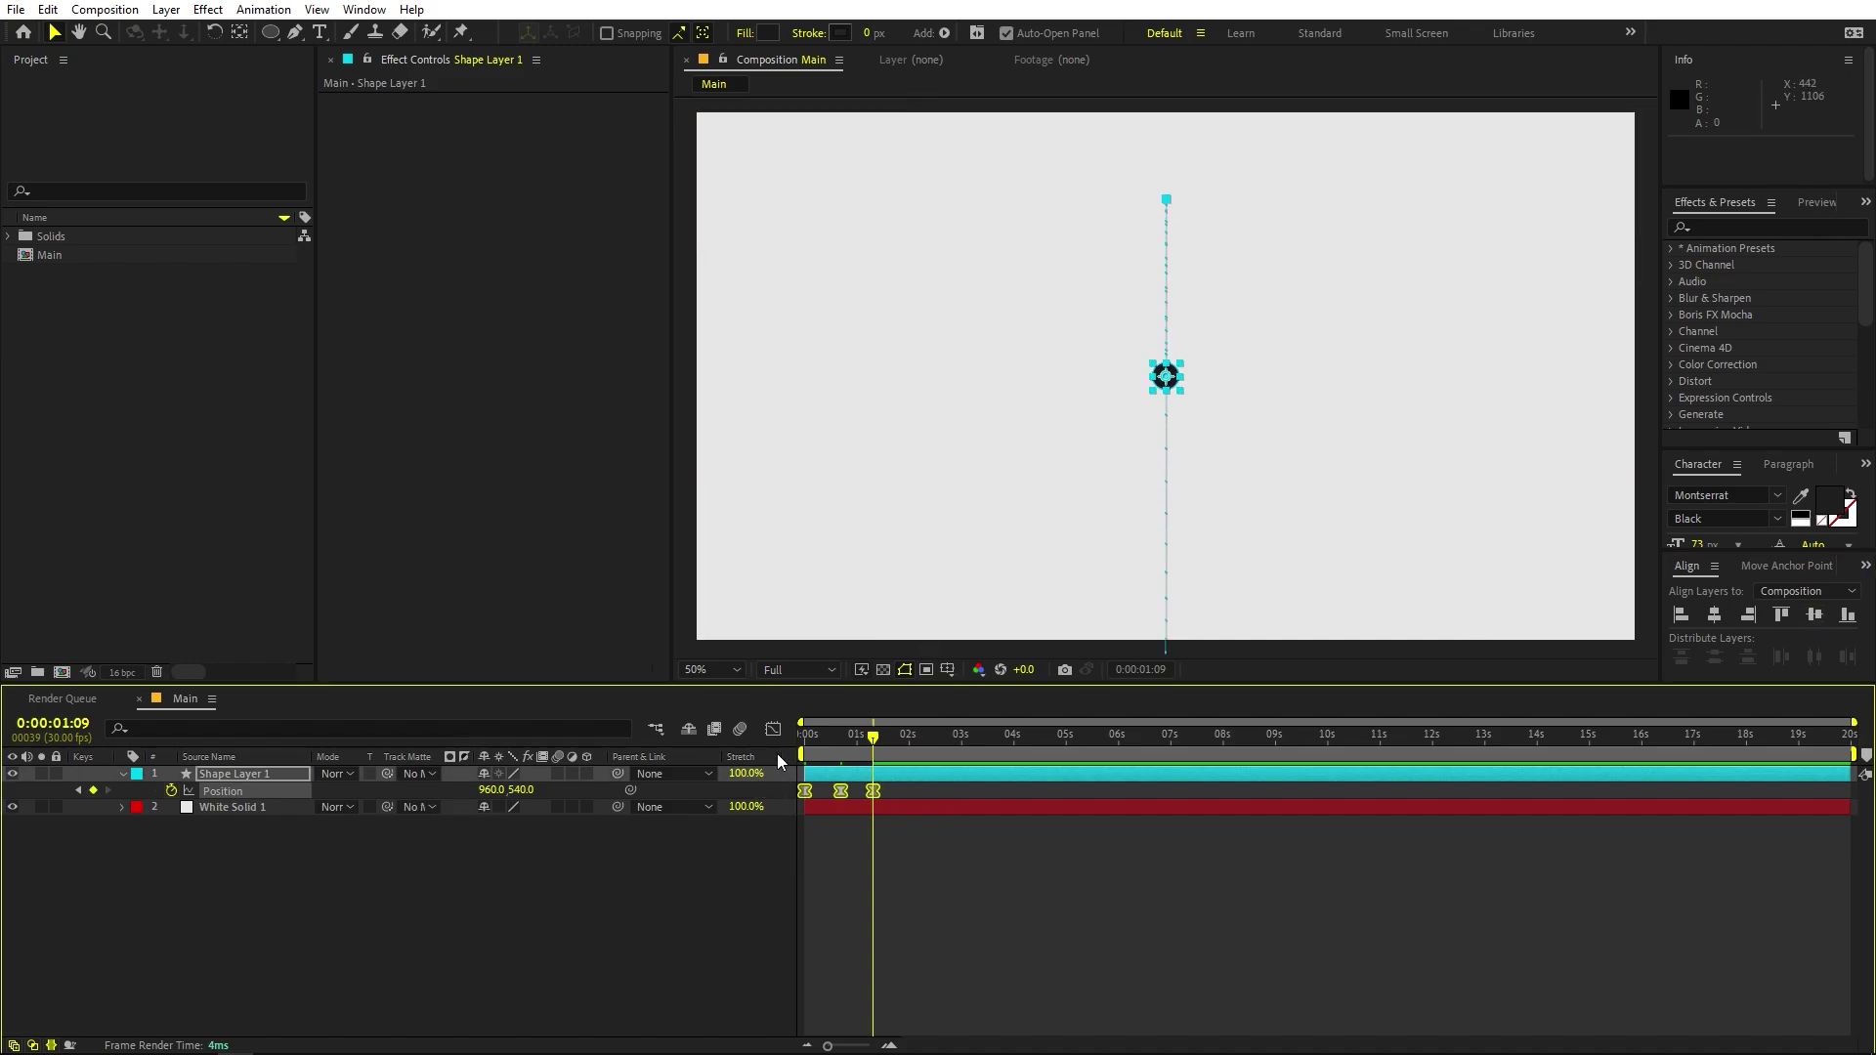
{"action": "left_click", "coordinate": [773, 729]}
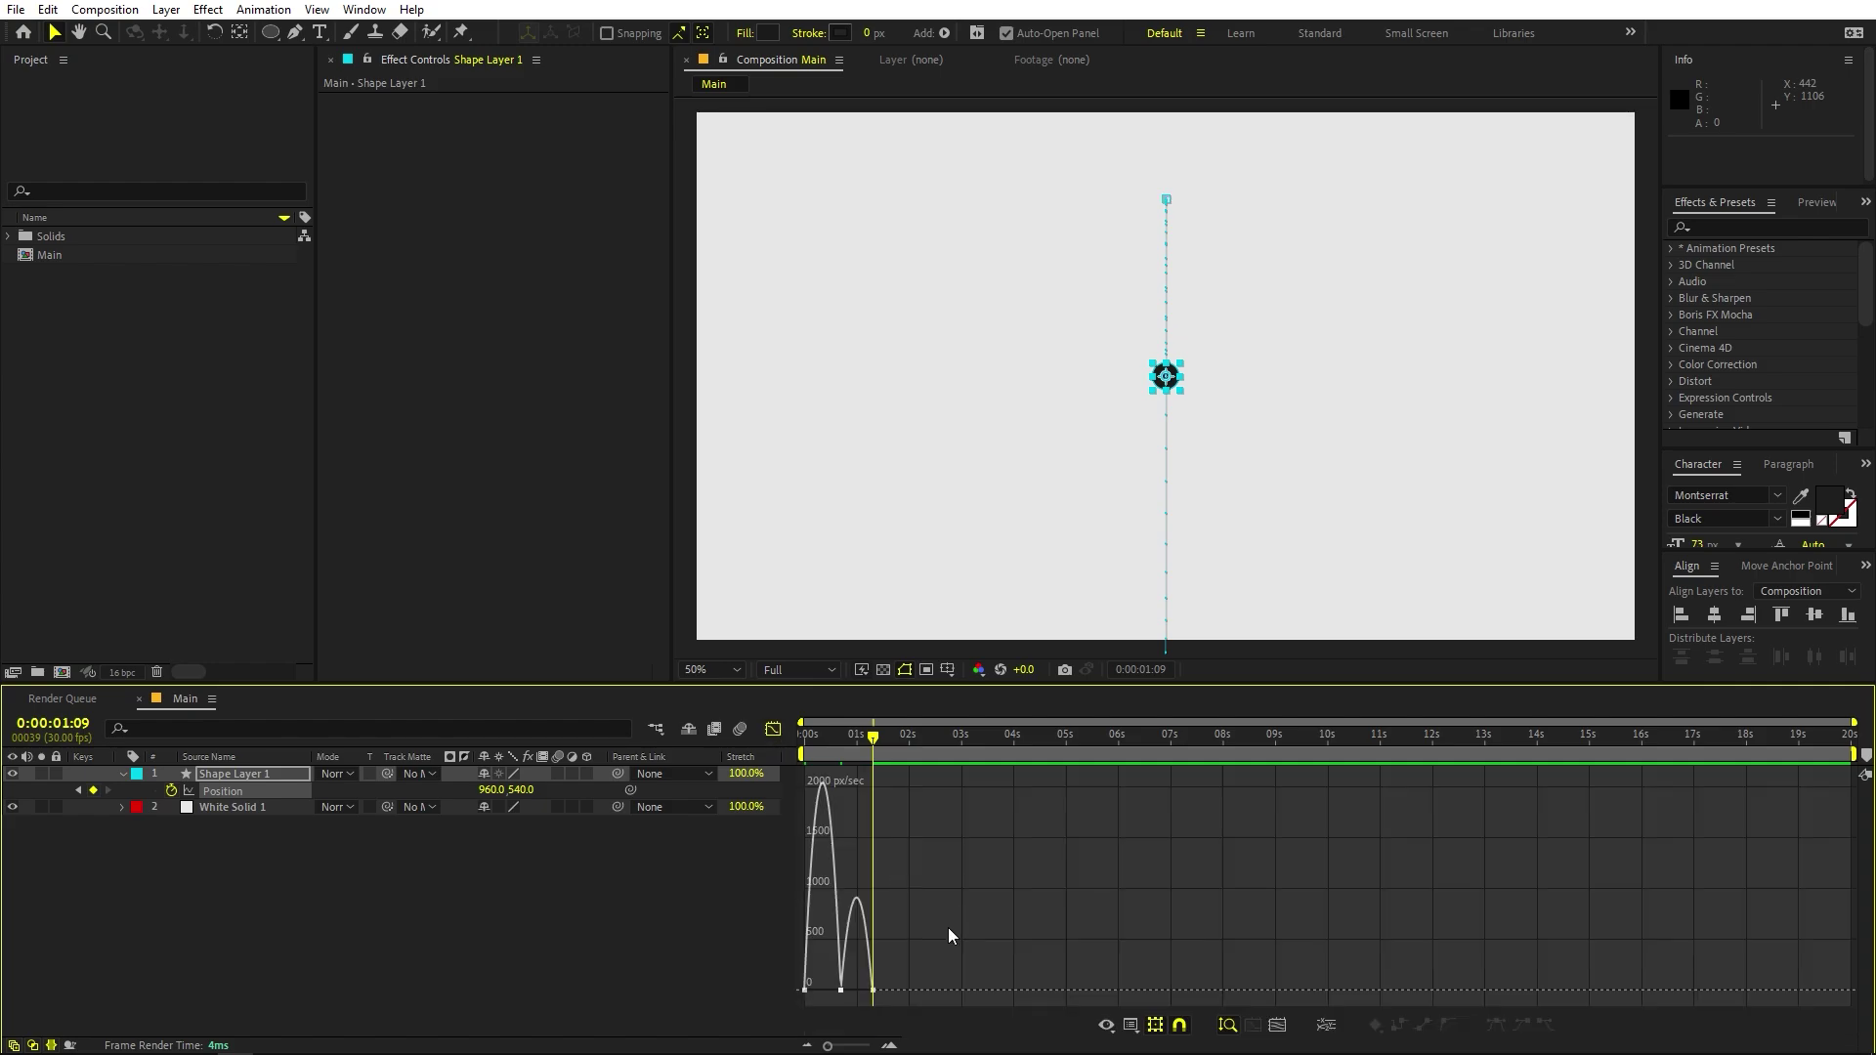
{"action": "left_click", "coordinate": [1131, 1026]}
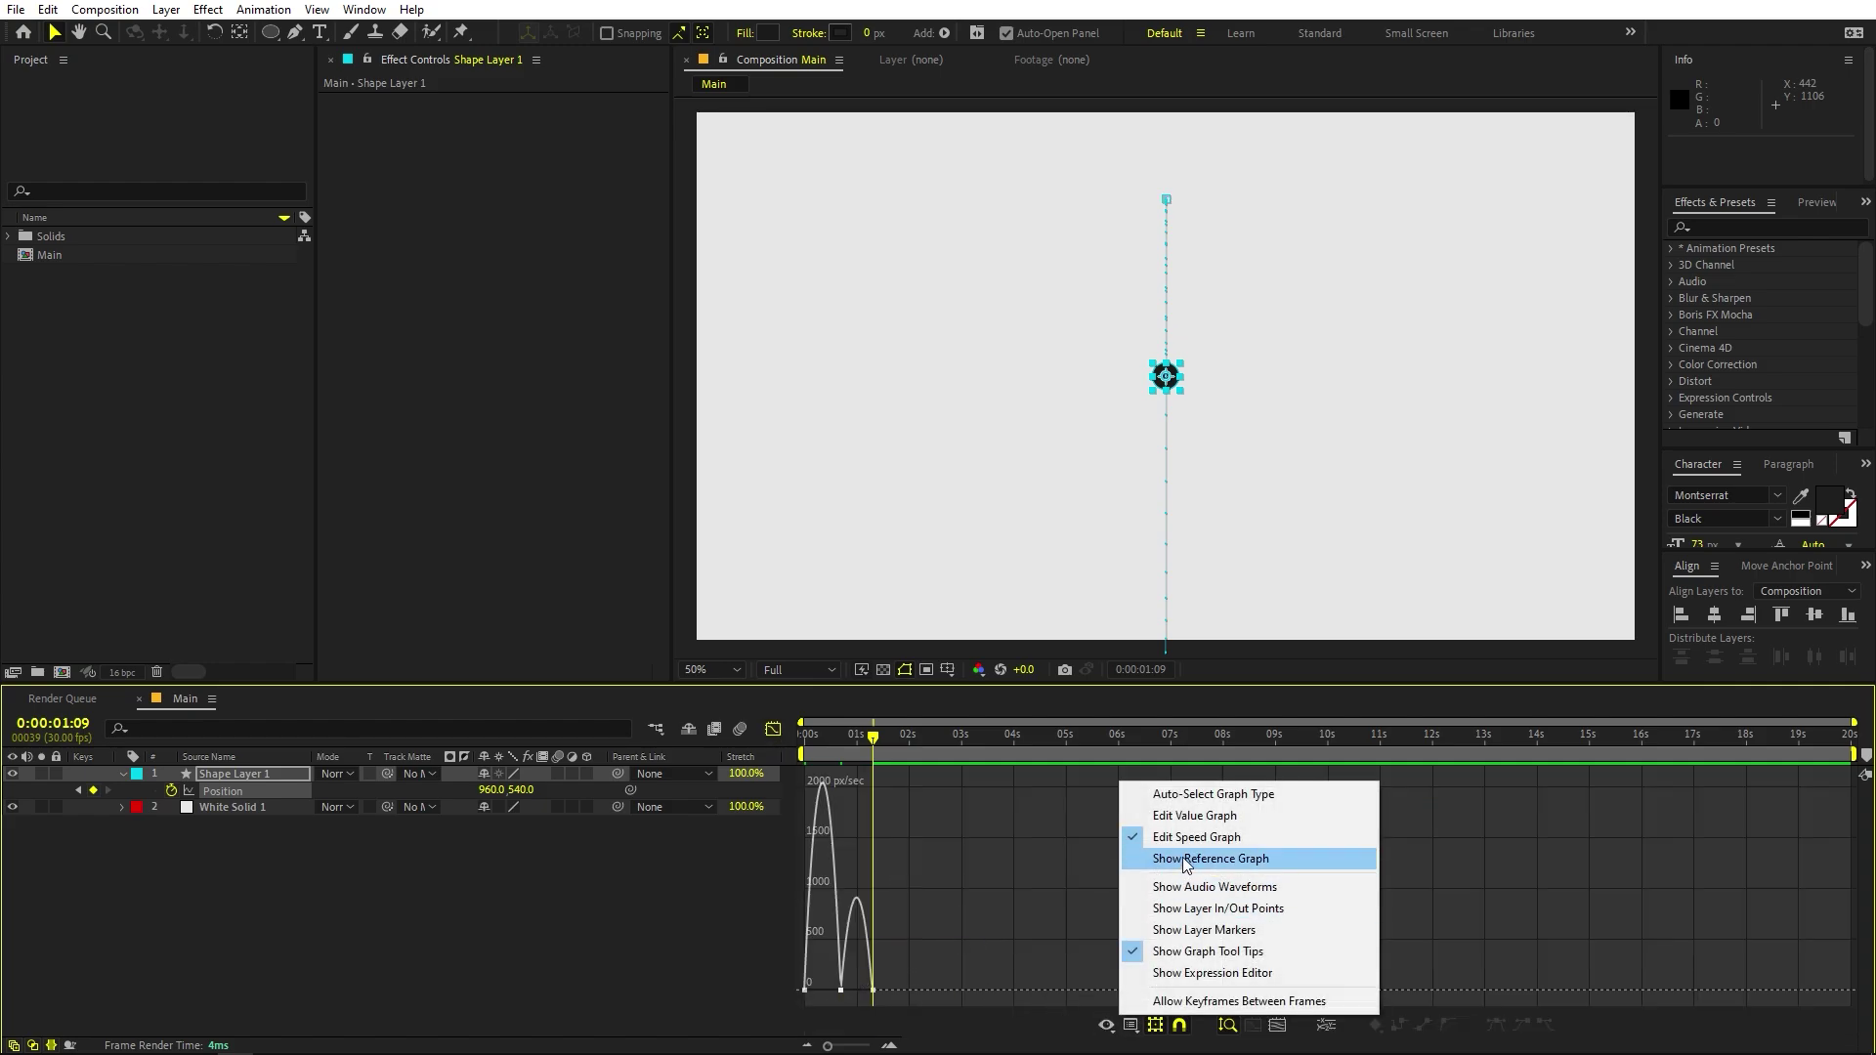
{"action": "left_click_drag", "start_coordinate": [936, 933], "coordinate": [859, 1045]}
{"action": "left_click", "coordinate": [900, 971]}
{"action": "left_click", "coordinate": [934, 990]}
{"action": "left_click_drag", "start_coordinate": [915, 990], "coordinate": [1080, 992]}
{"action": "key", "text": "space"}
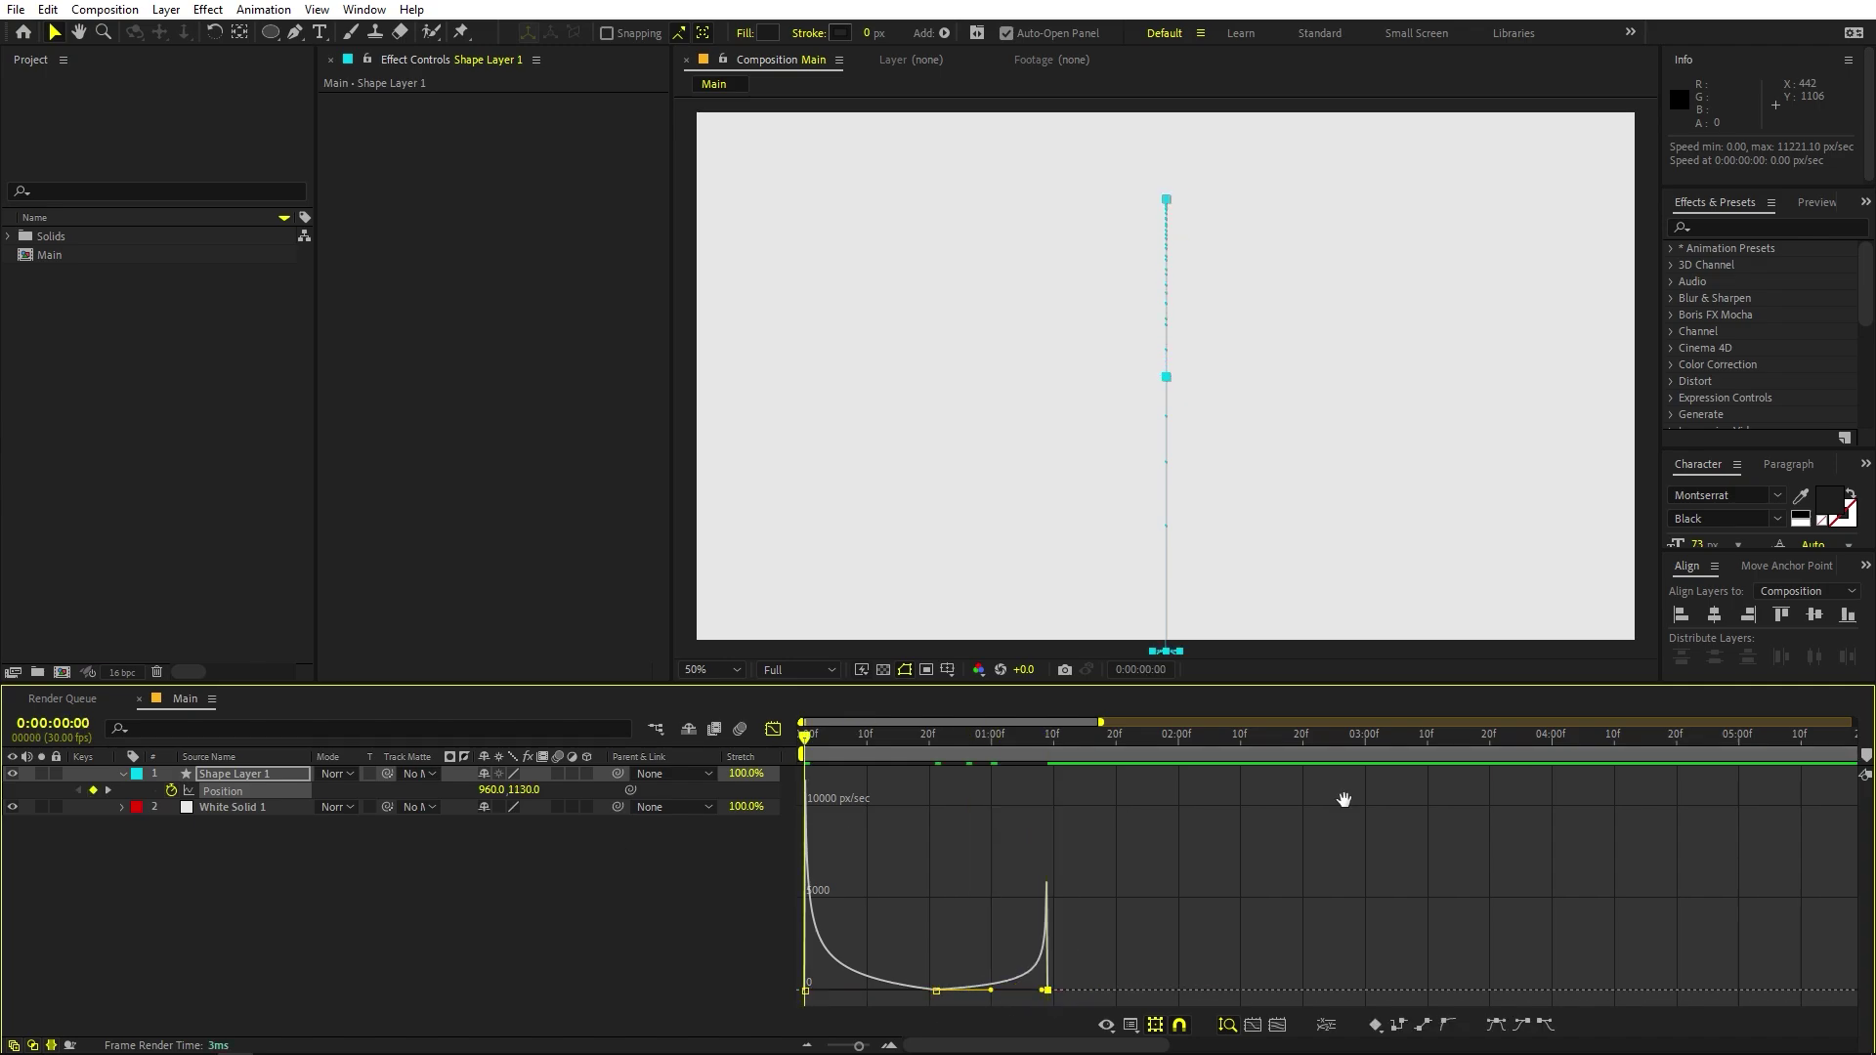
{"action": "key", "text": "space"}
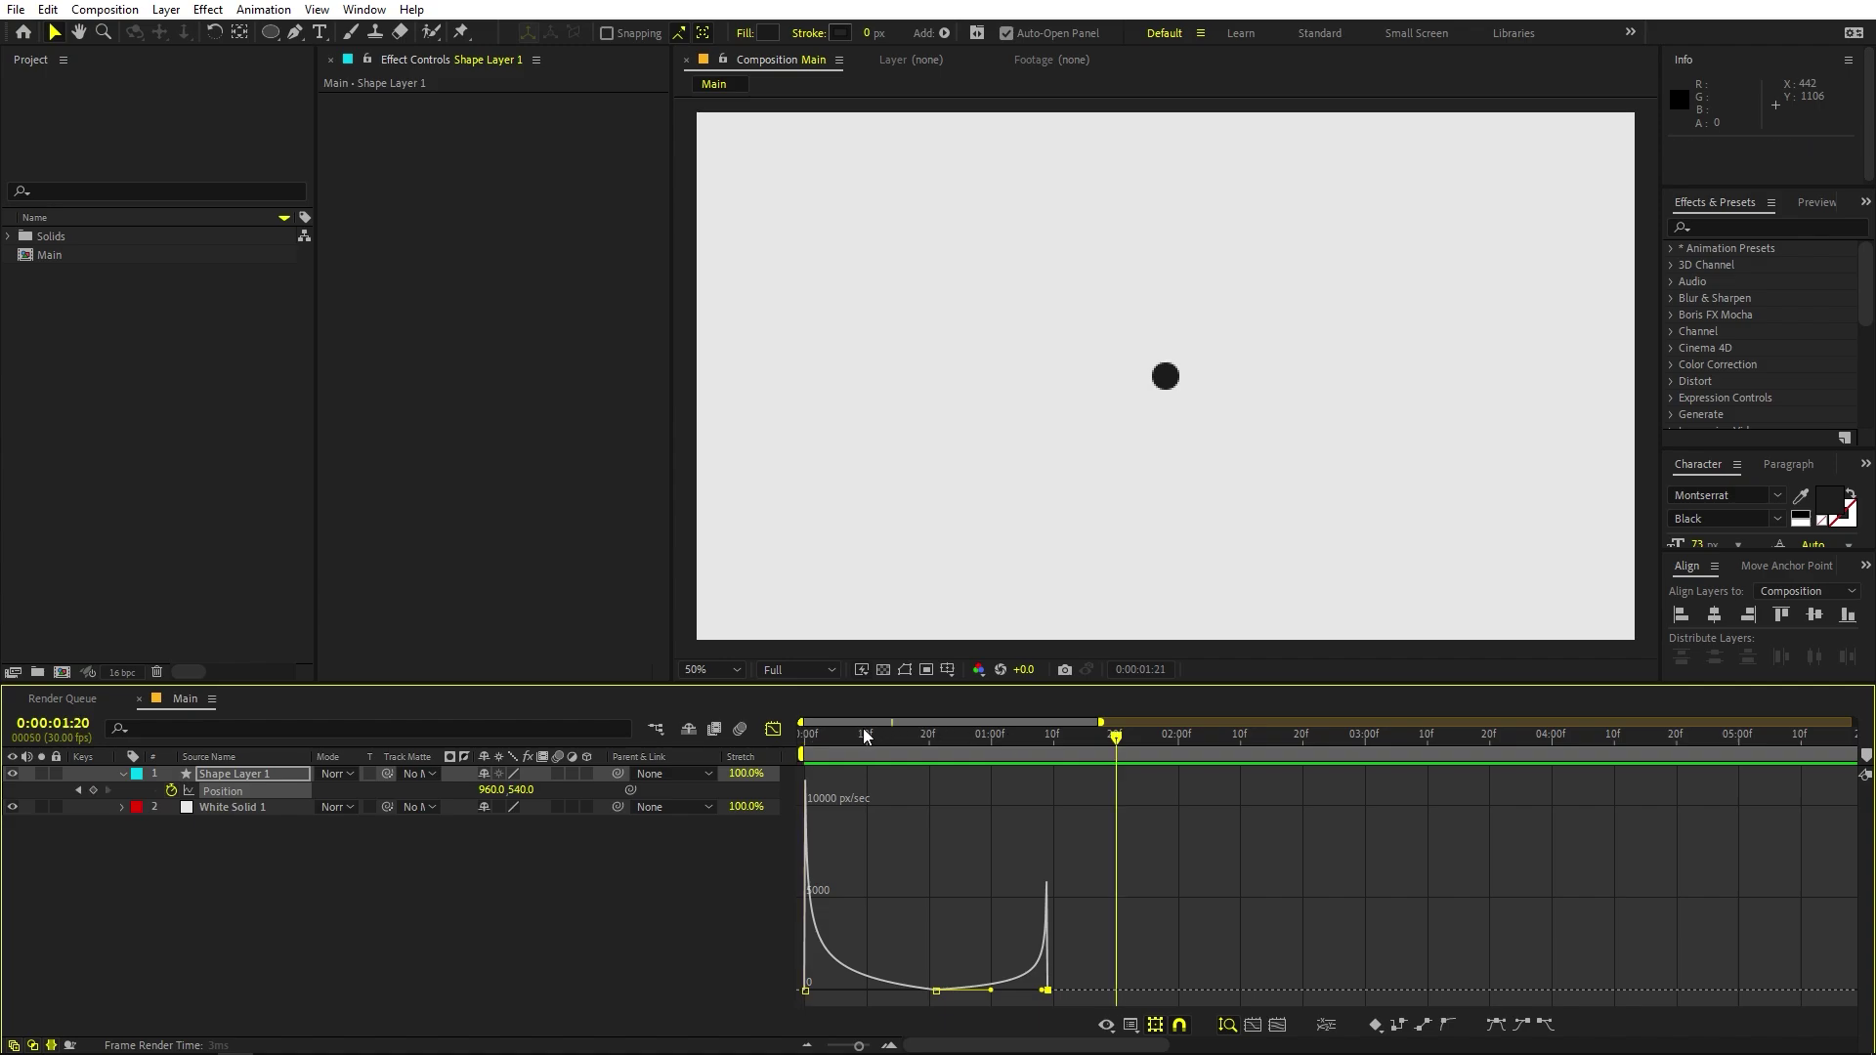
Leave the graph editor and trim the end of Shape Layer 1 to 0:00:01:09.
{"action": "left_click", "coordinate": [773, 729]}
{"action": "left_click", "coordinate": [1021, 793]}
{"action": "left_click_drag", "start_coordinate": [1113, 739], "coordinate": [1052, 752]}
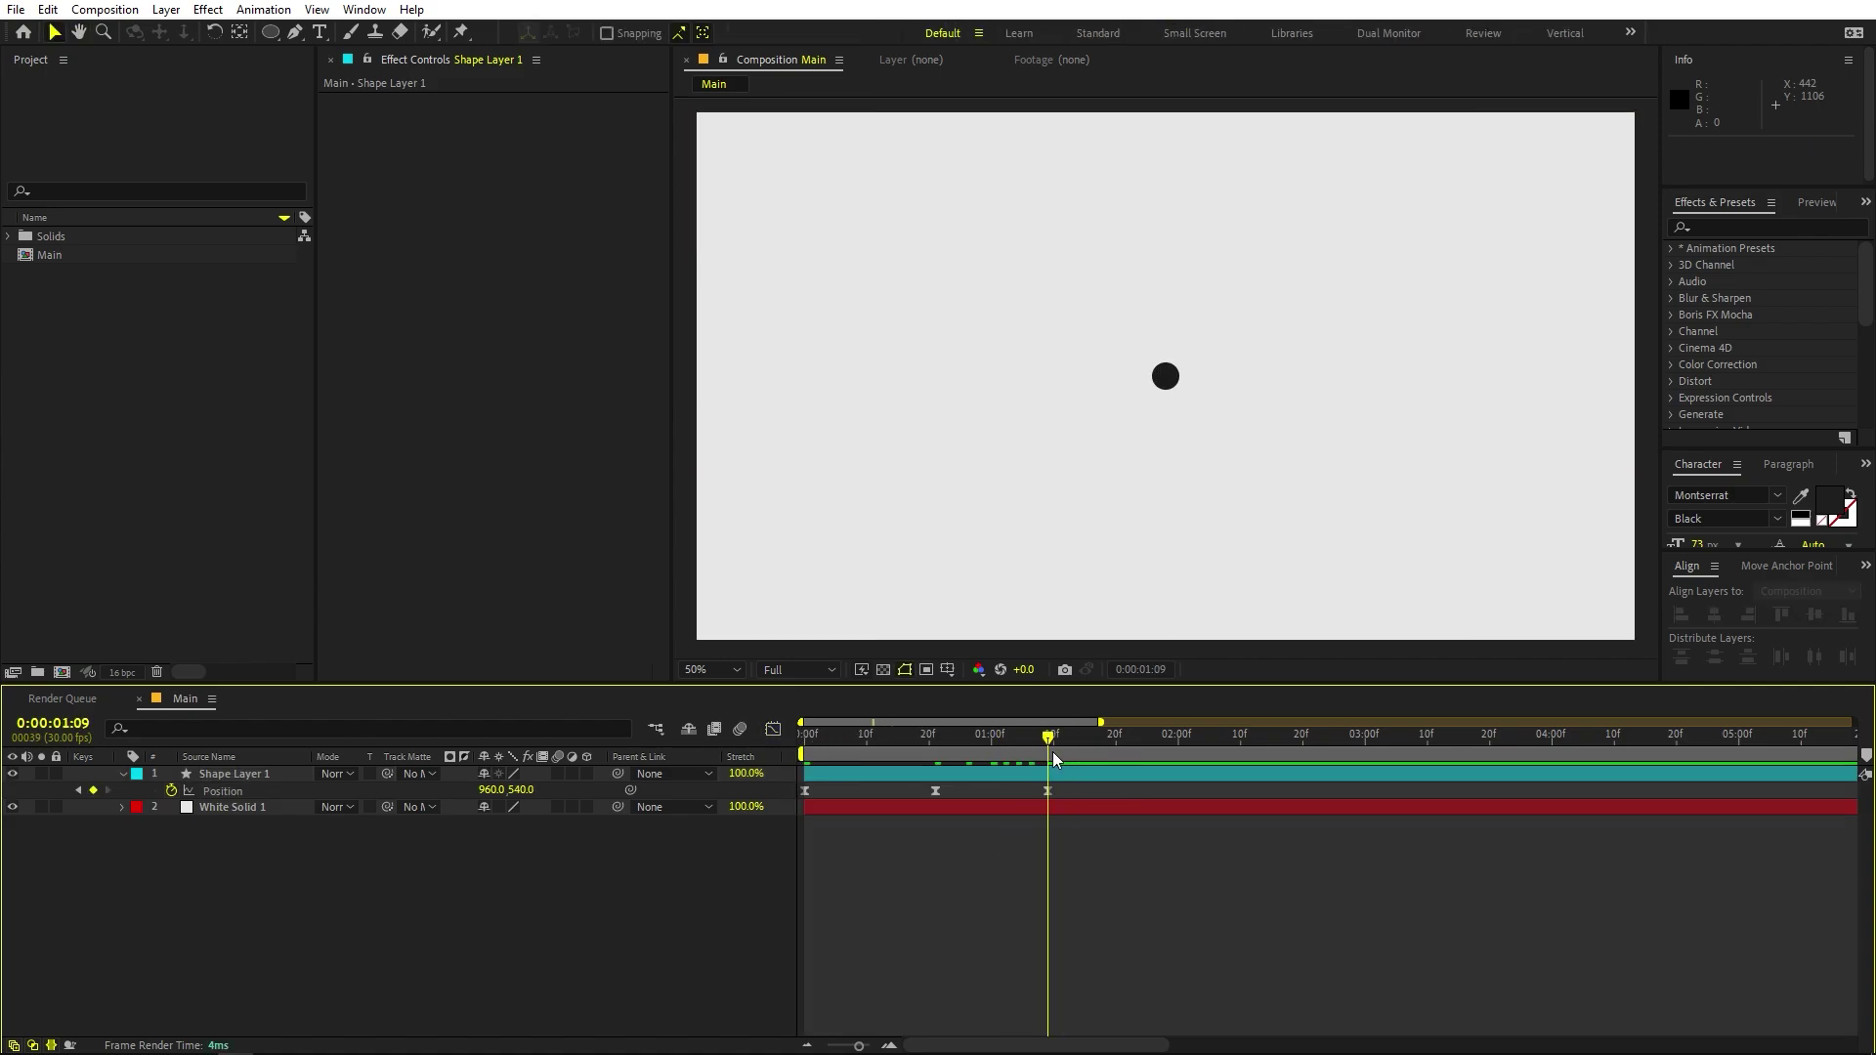
{"action": "left_click", "coordinate": [1070, 774]}
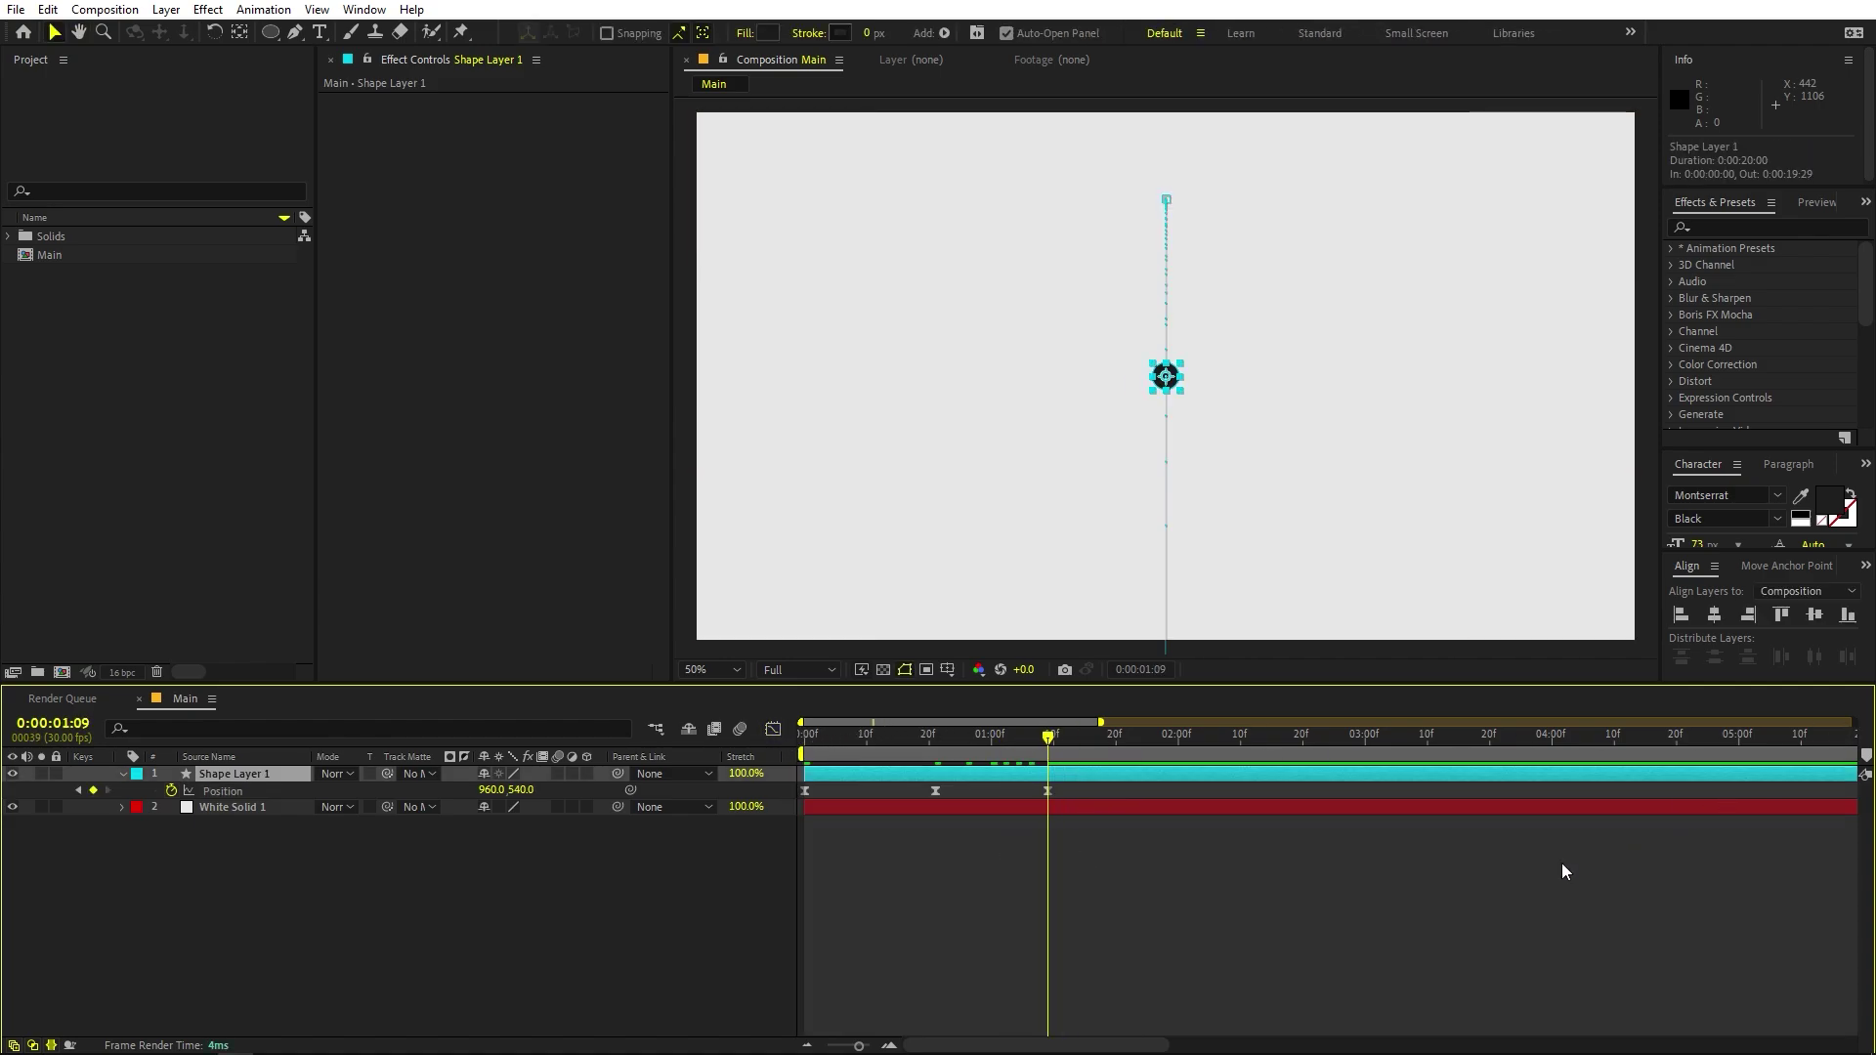
{"action": "key", "text": ";"}
{"action": "left_click_drag", "start_coordinate": [1847, 772], "coordinate": [863, 781]}
{"action": "key", "text": "F2"}
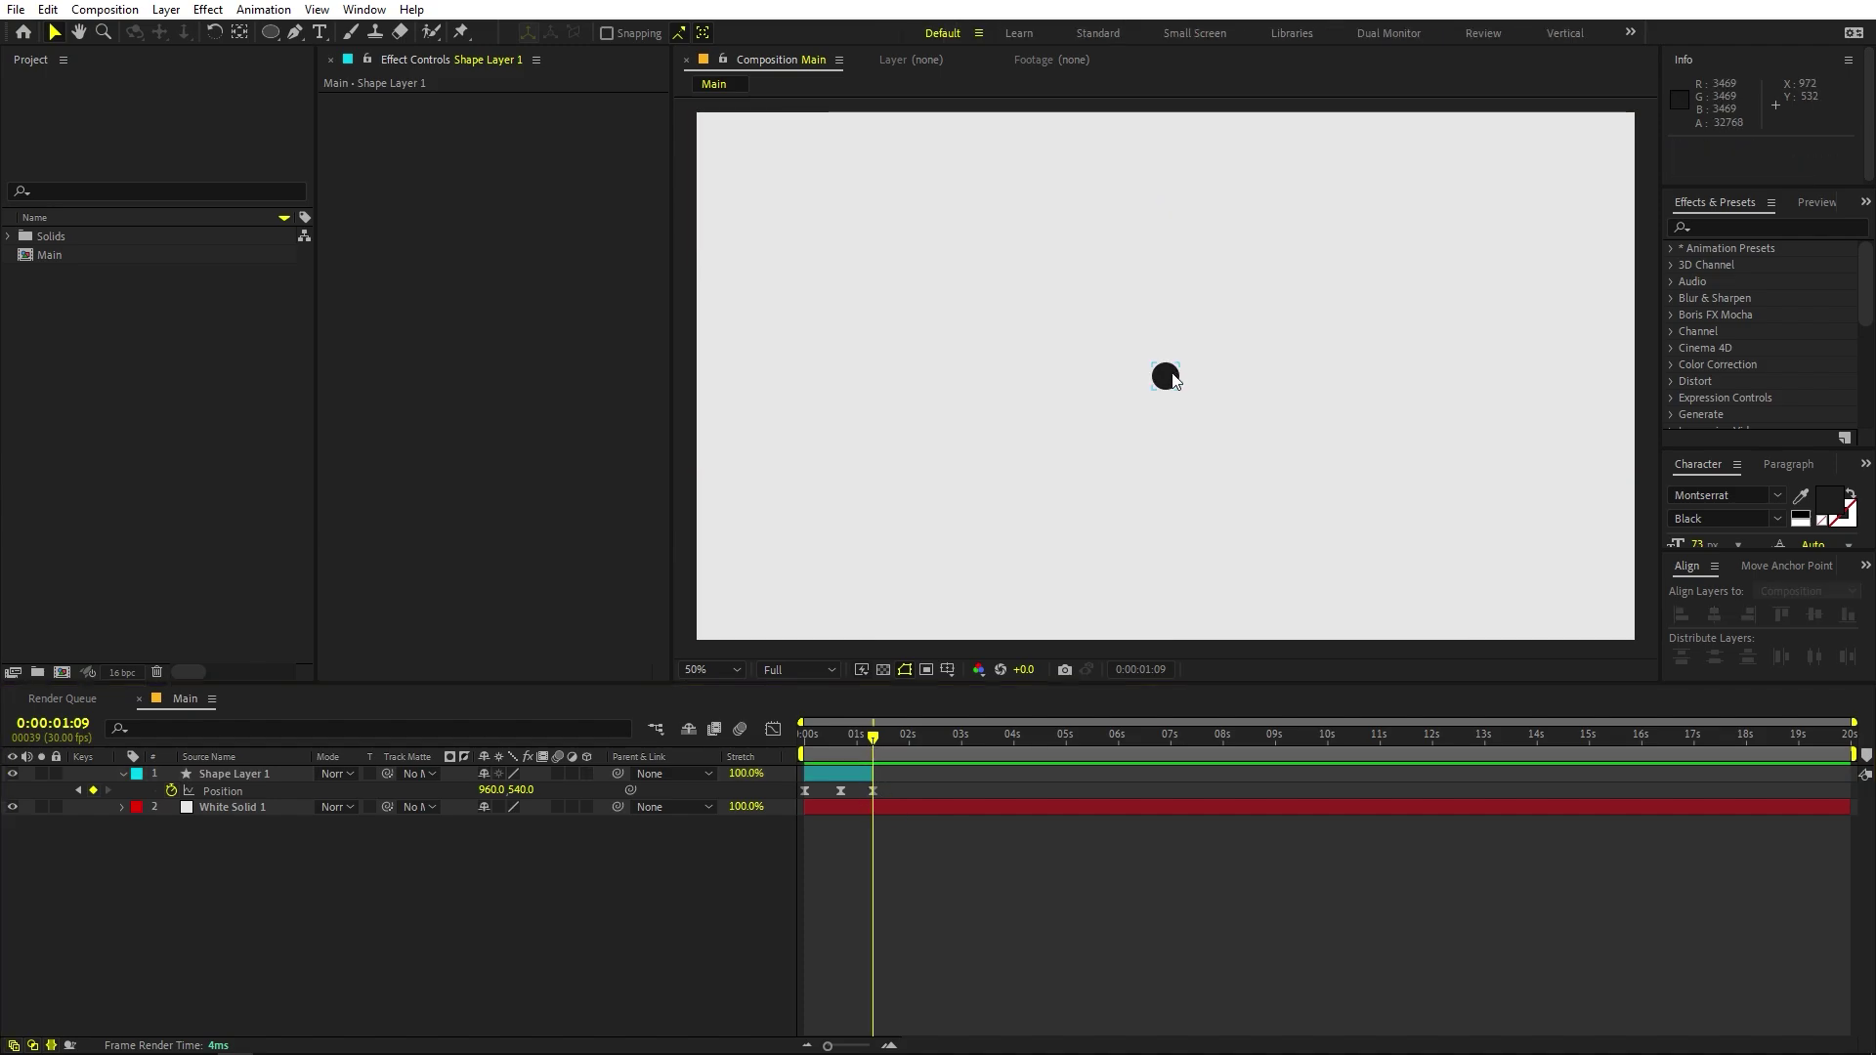
Duplicate Shape Layer 1 and remove all Position keyframes from the copy, keeping it at the centre.
{"action": "left_click", "coordinate": [225, 774]}
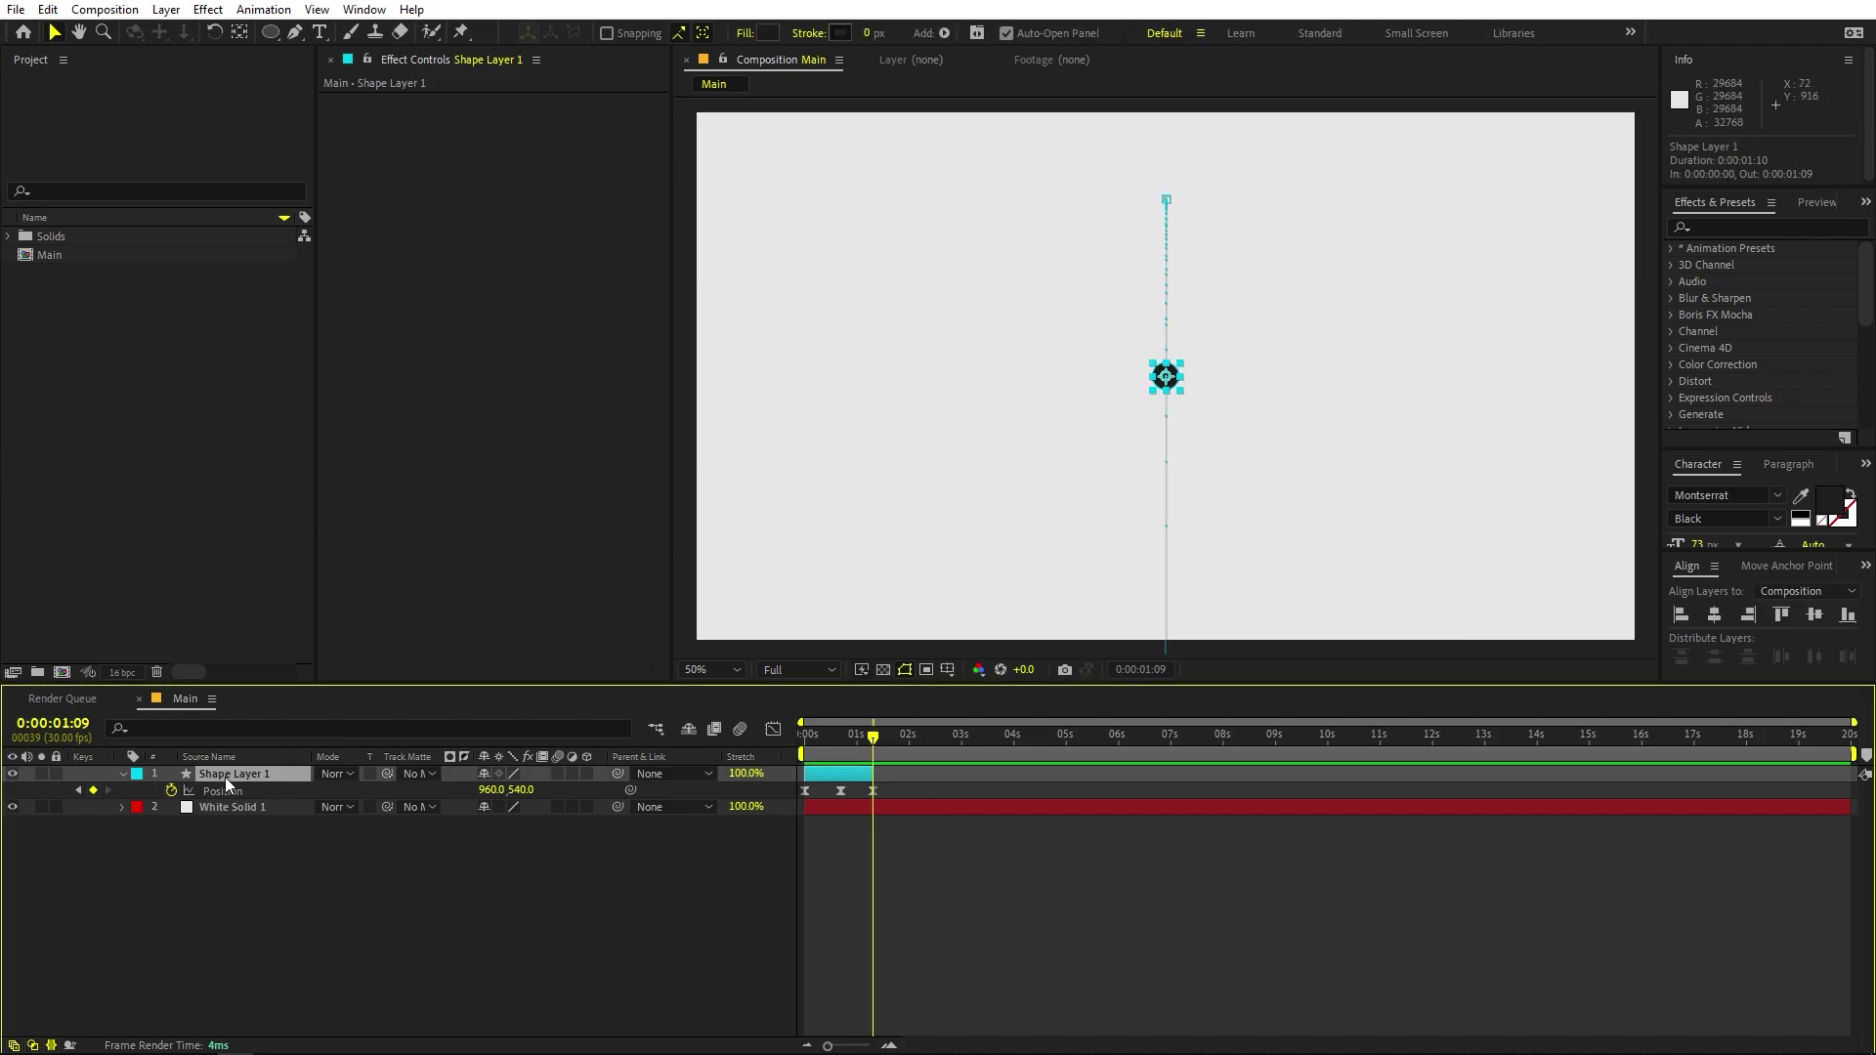
{"action": "key", "text": "ctrl+d"}
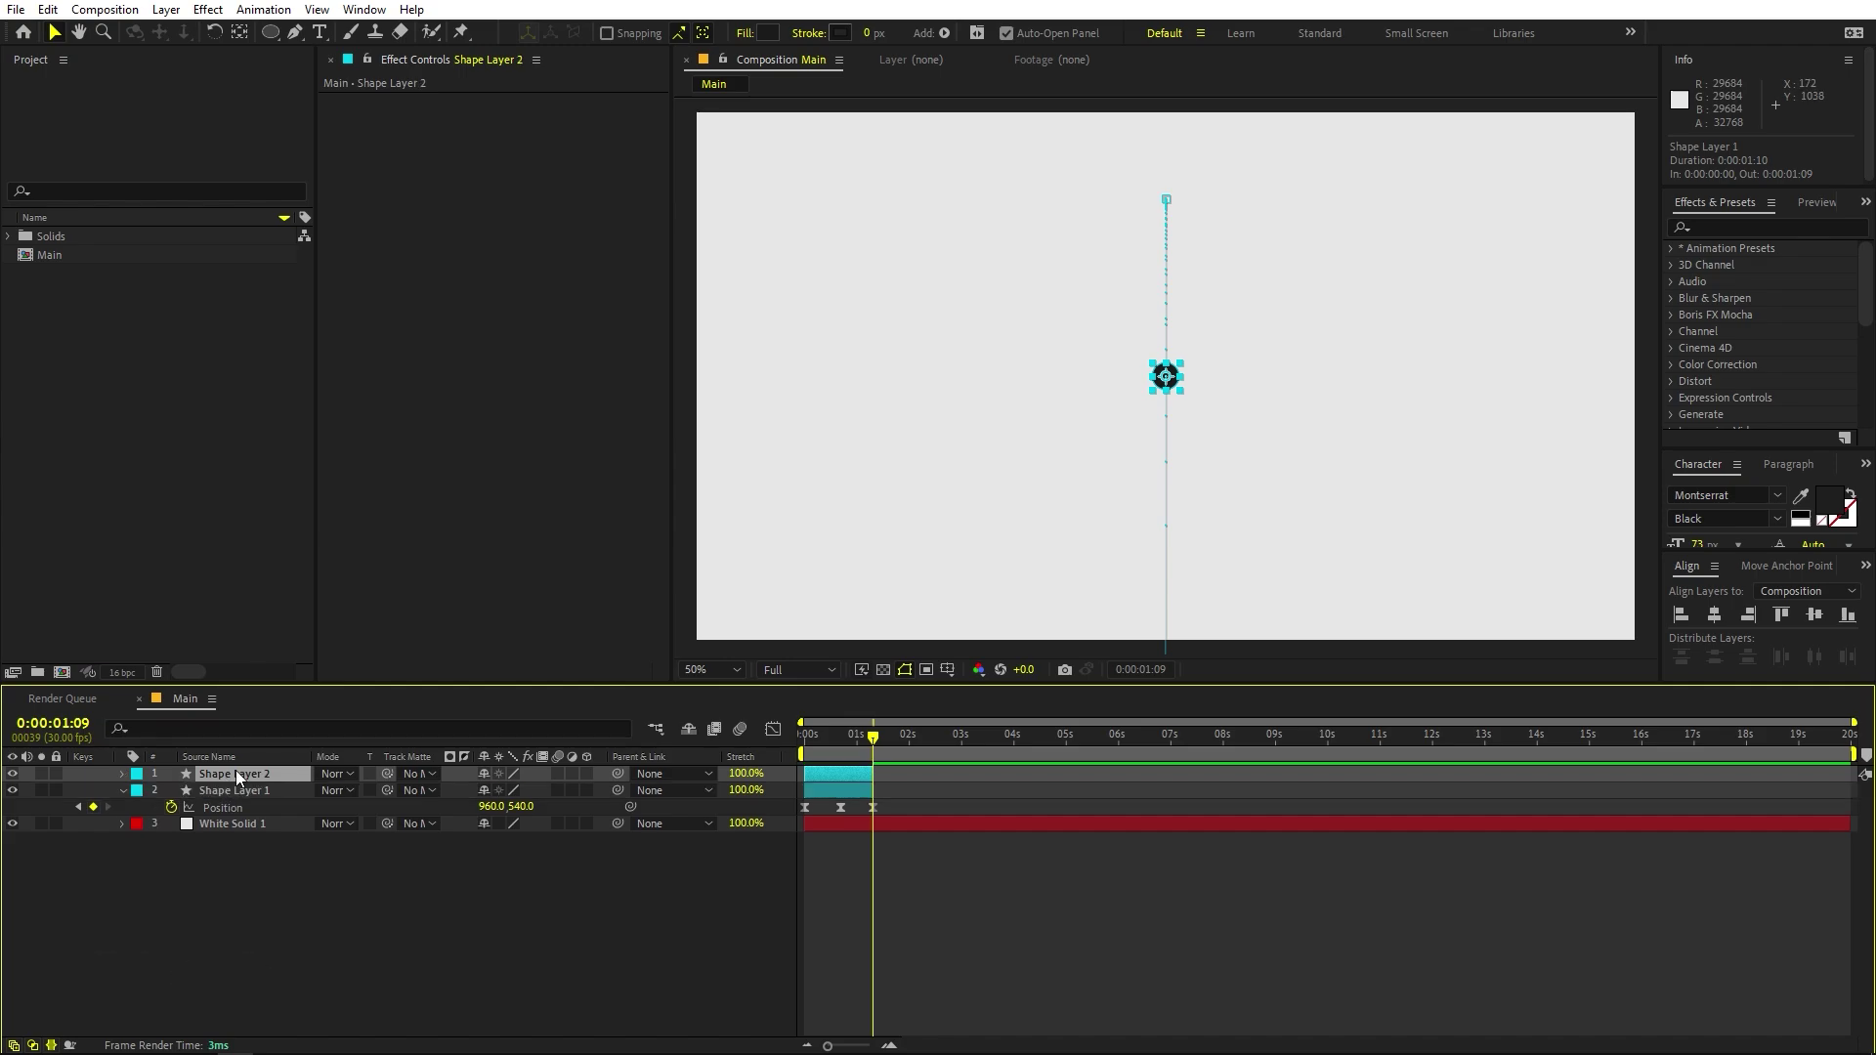
{"action": "key", "text": "p"}
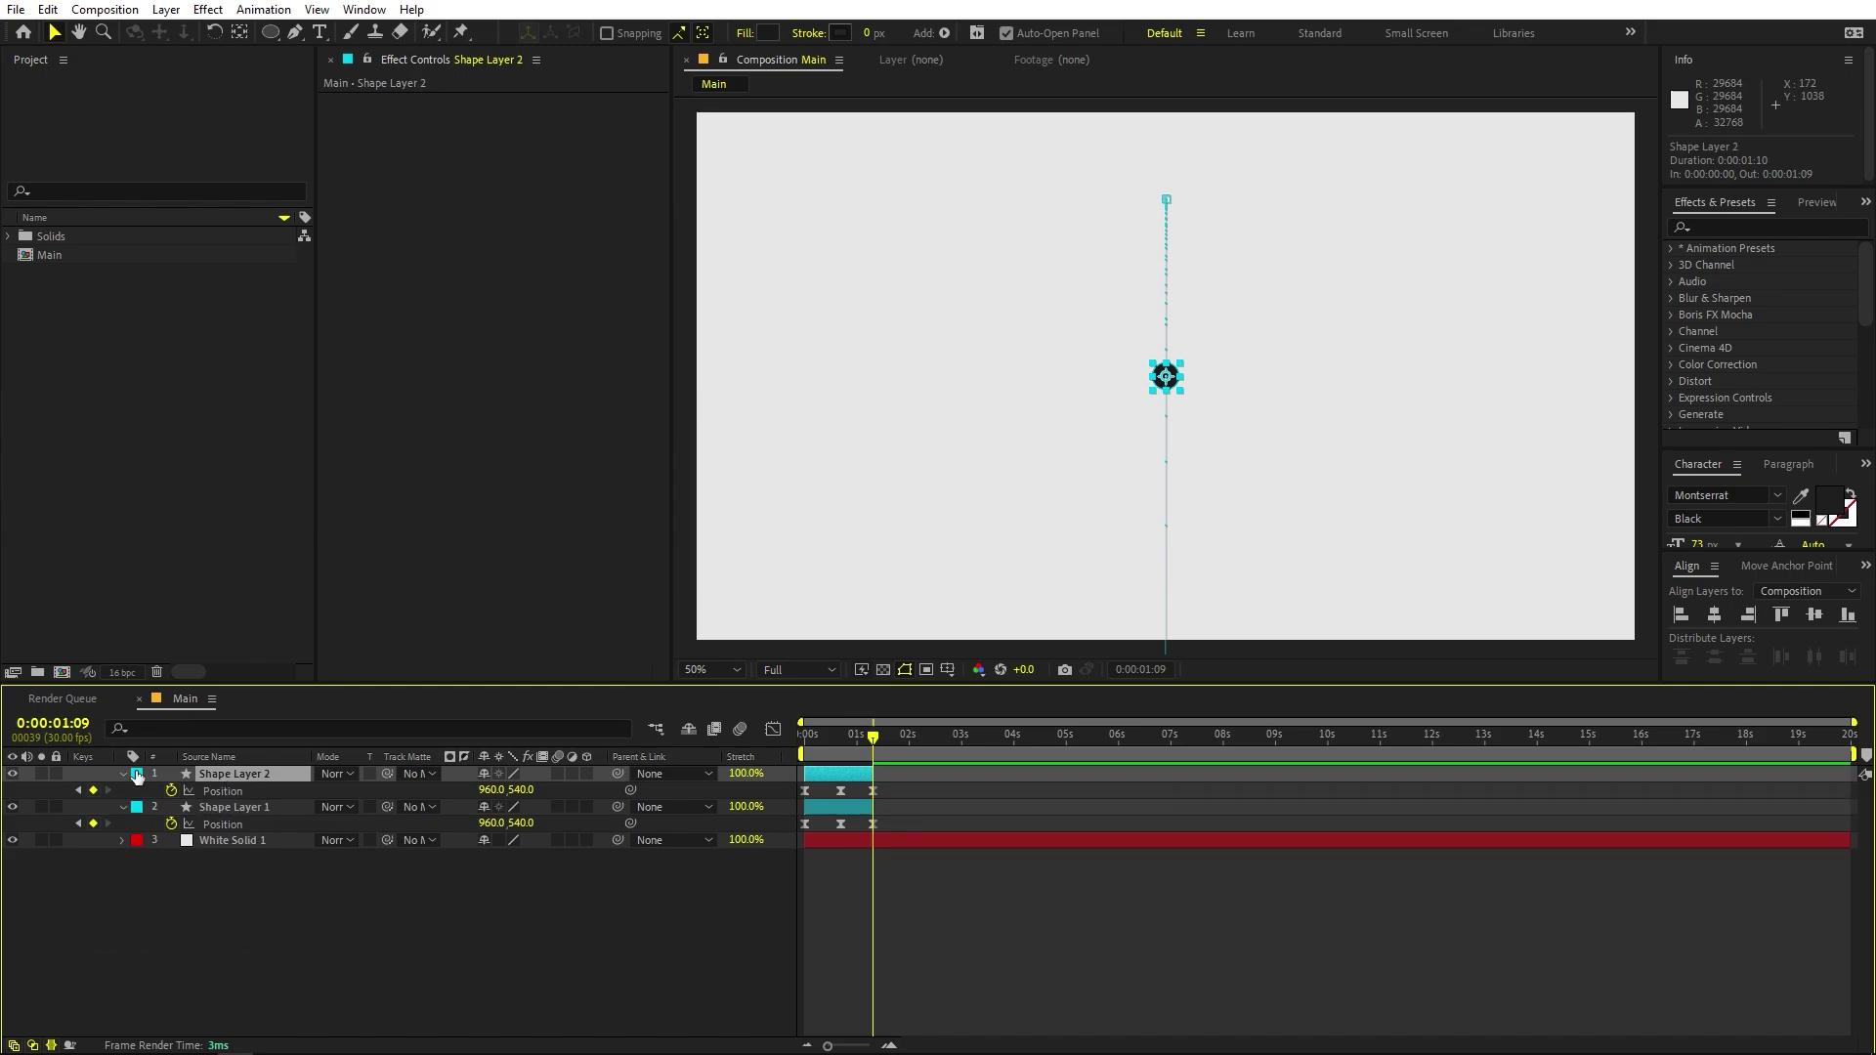
{"action": "left_click", "coordinate": [171, 792]}
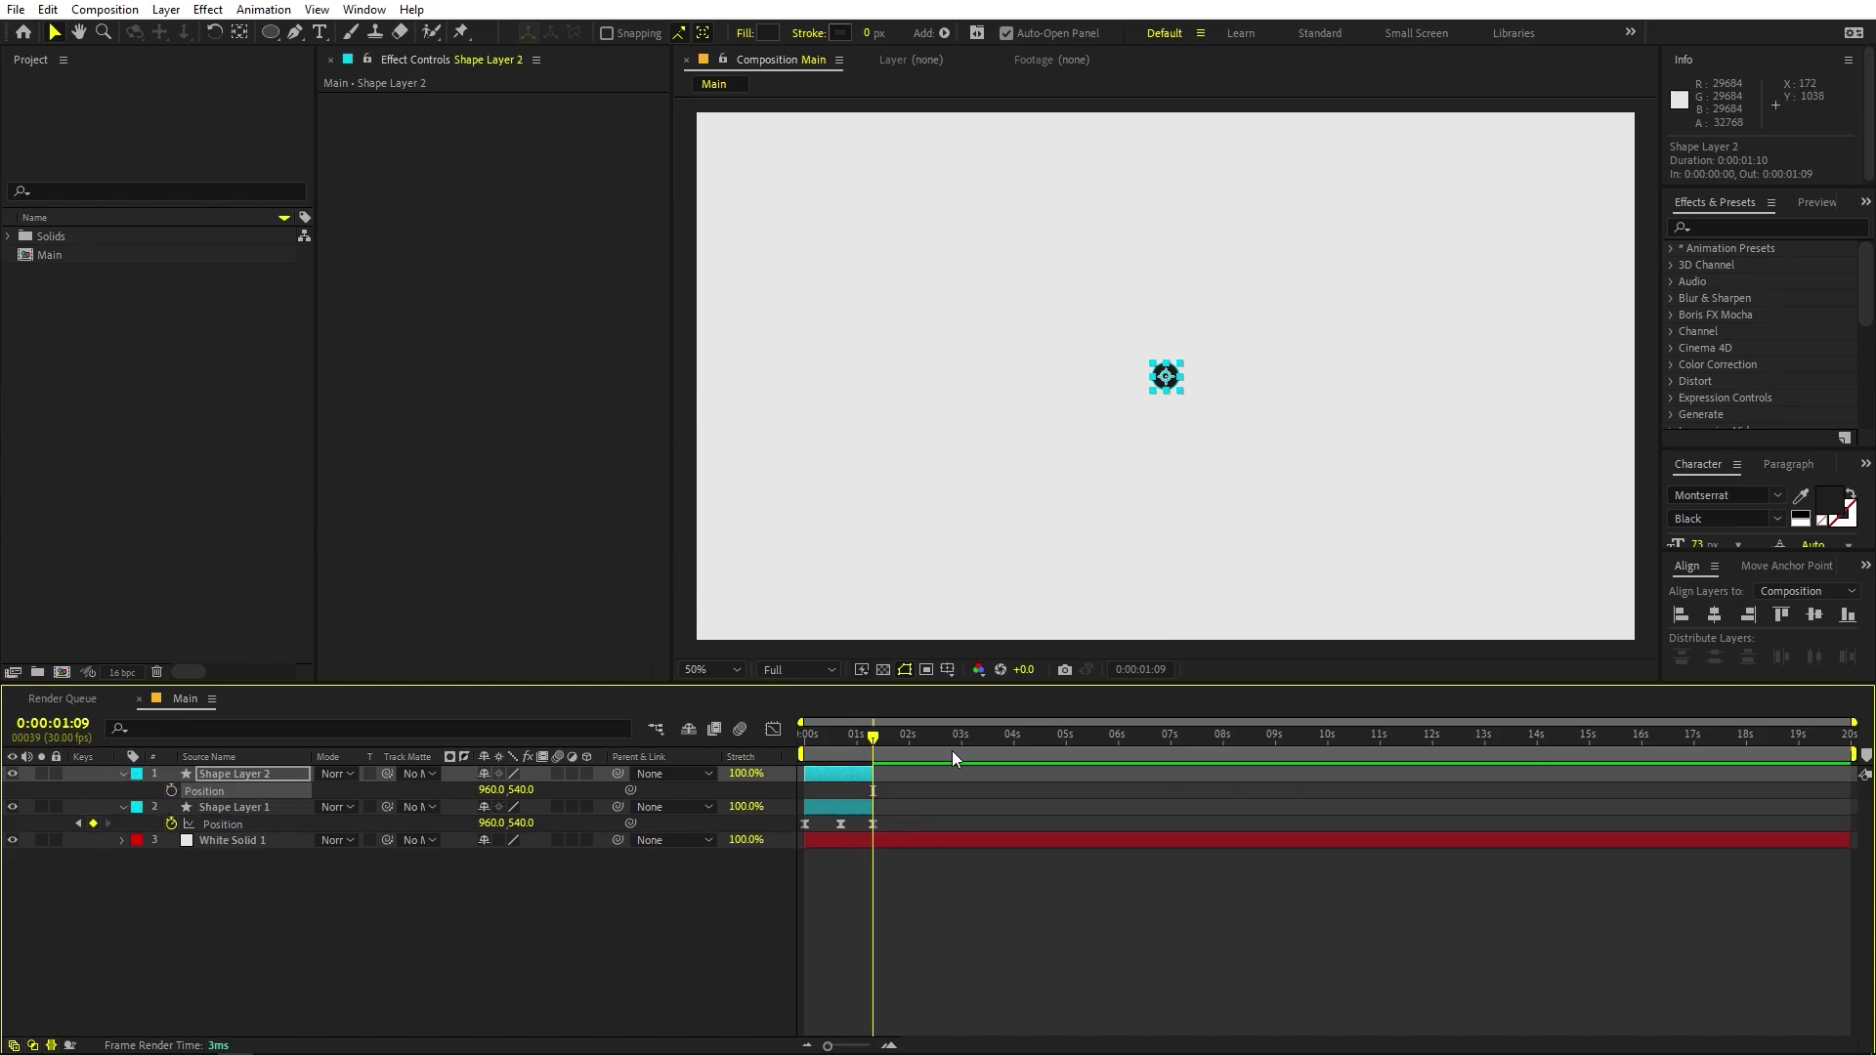
Make Shape Layer 2 start right after Shape Layer 1 ends, at 0:00:01:10, and last until the composition's end.
{"action": "left_click_drag", "start_coordinate": [841, 777], "coordinate": [1849, 774]}
{"action": "left_click", "coordinate": [889, 803]}
{"action": "left_click", "coordinate": [893, 776]}
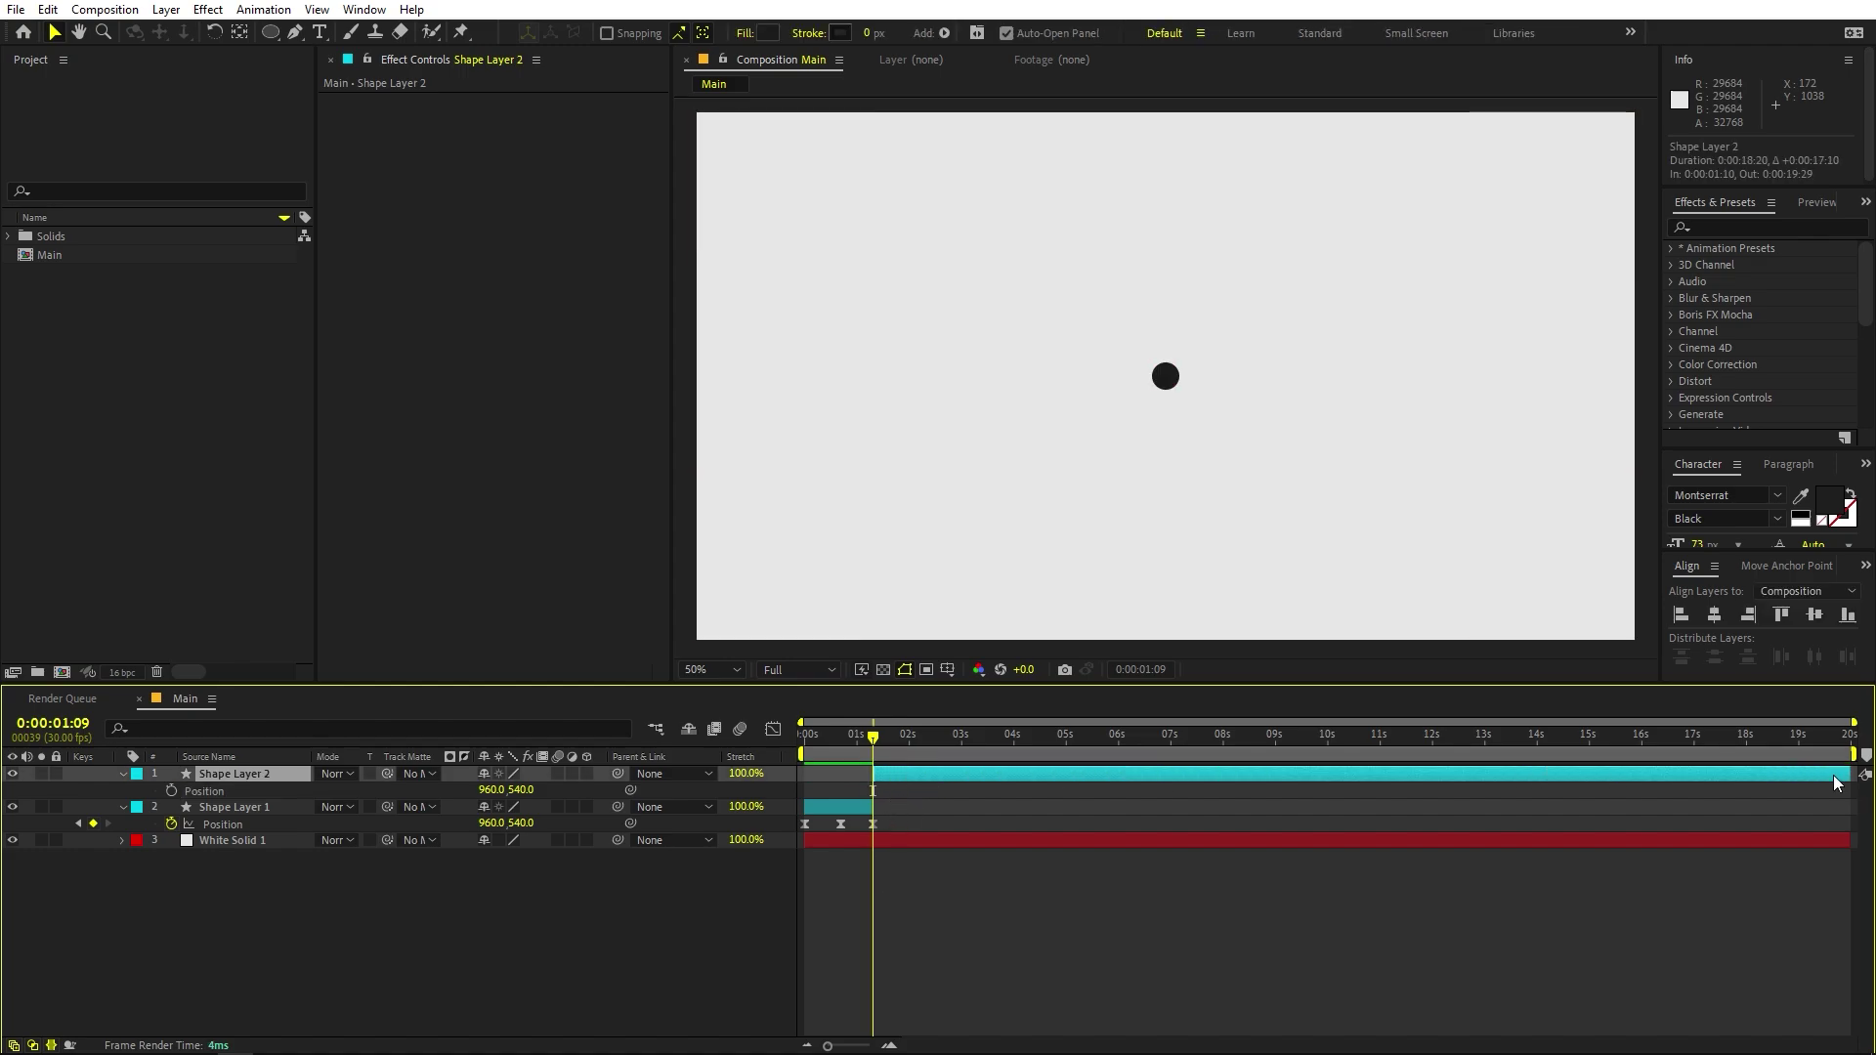
{"action": "left_click", "coordinate": [1018, 979]}
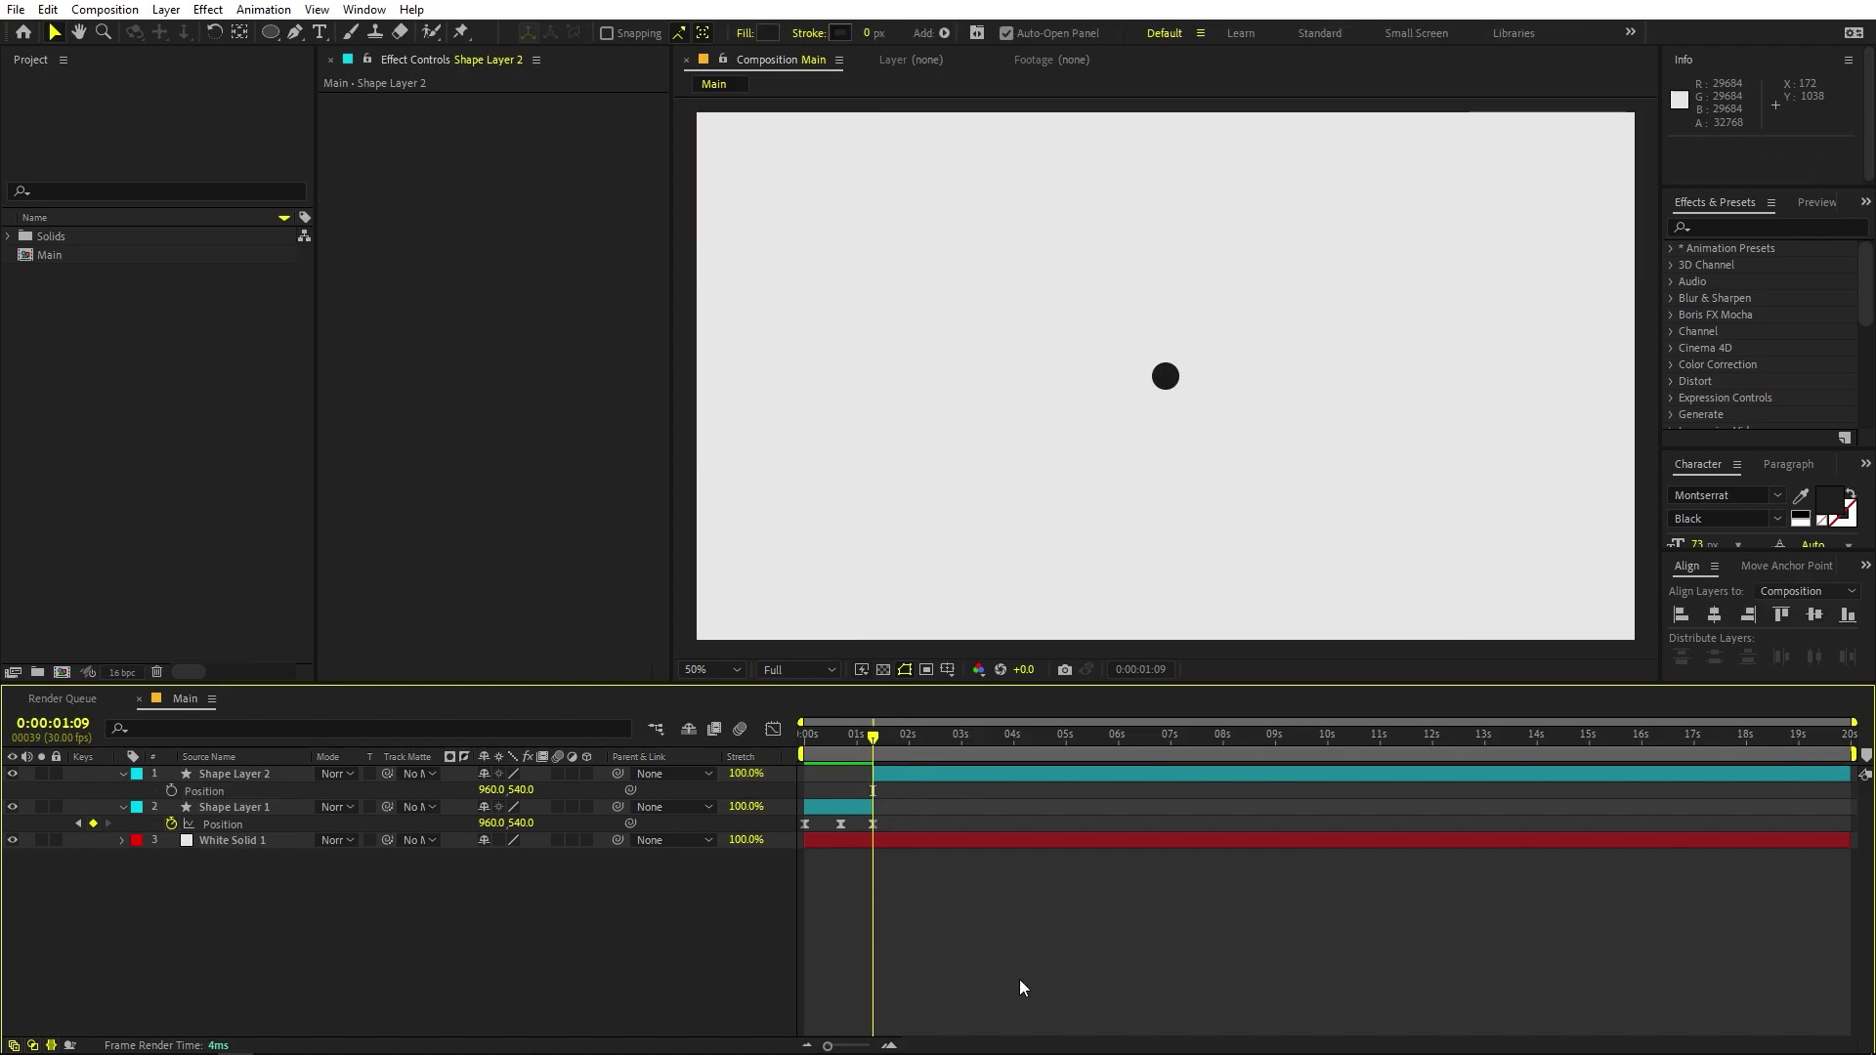
With no layer selected, configure the Ellipse tool to draw with no fill and a 9 px dark stroke.
{"action": "left_click", "coordinate": [1168, 381]}
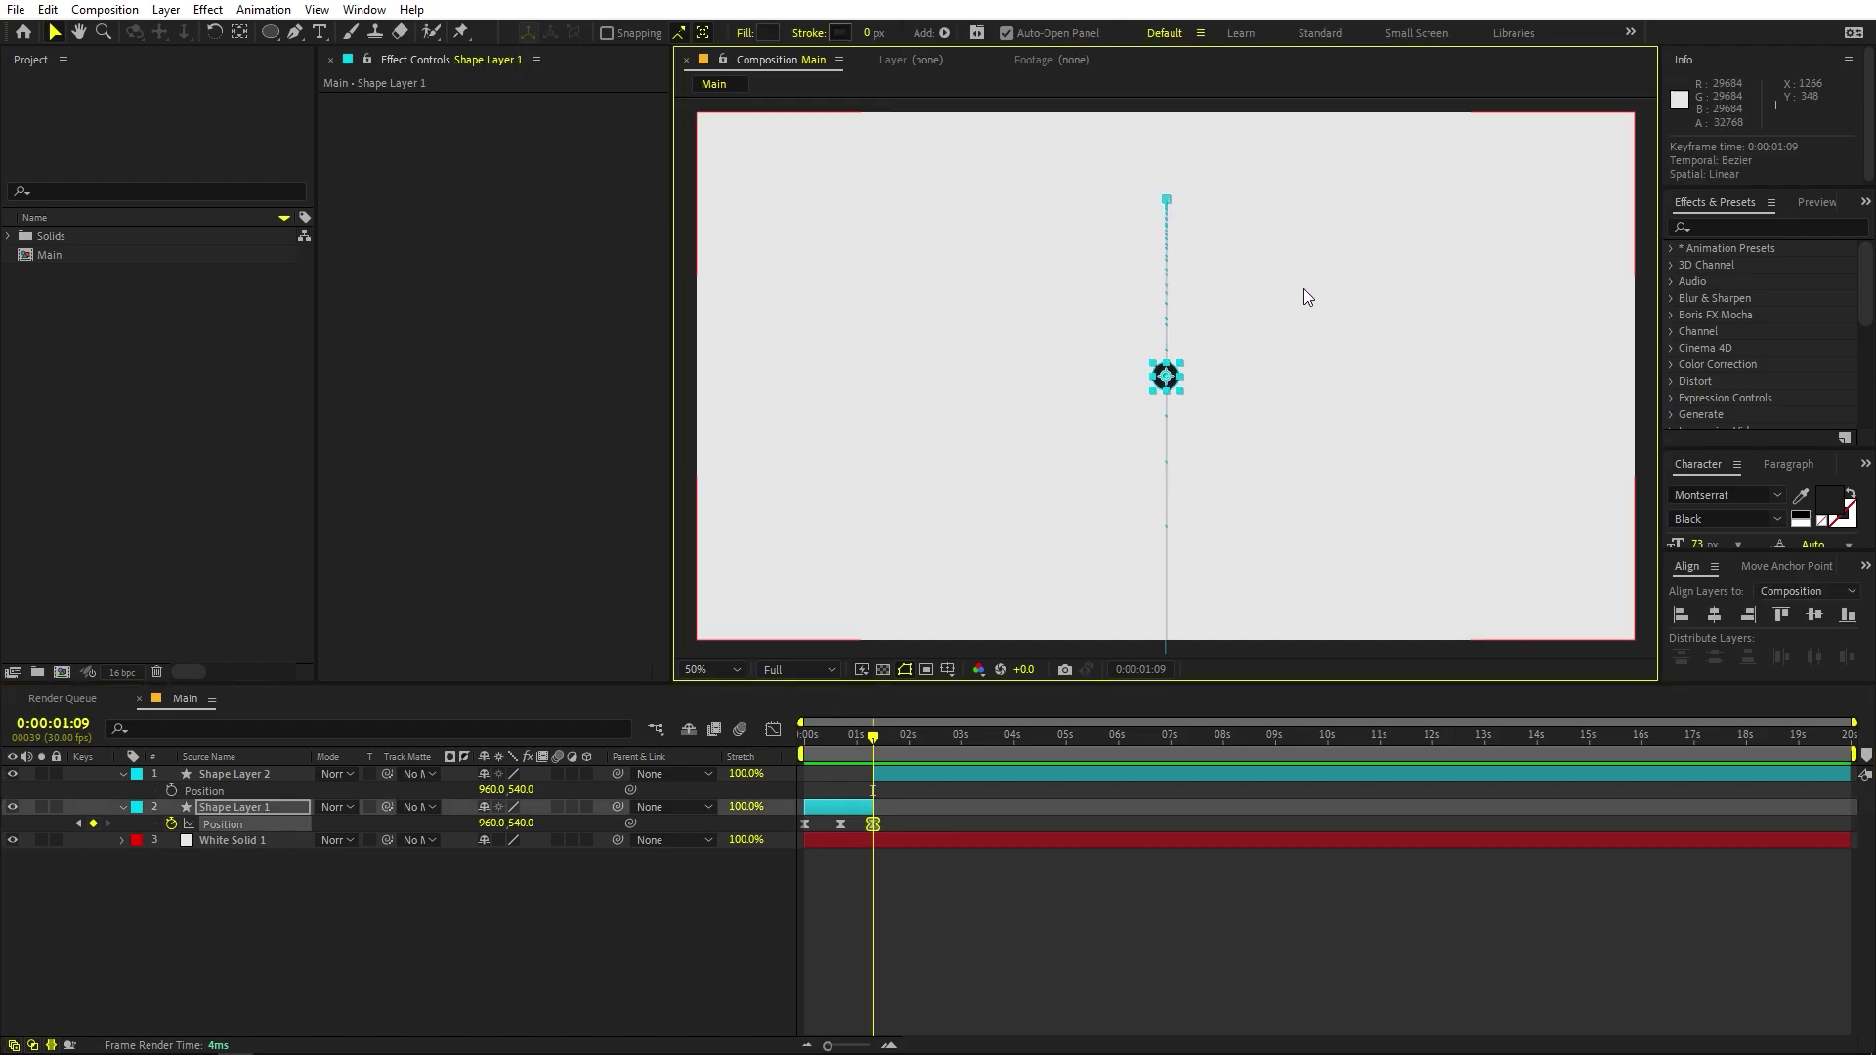
{"action": "left_click", "coordinate": [295, 434]}
{"action": "left_click", "coordinate": [211, 899]}
{"action": "left_click", "coordinate": [272, 37]}
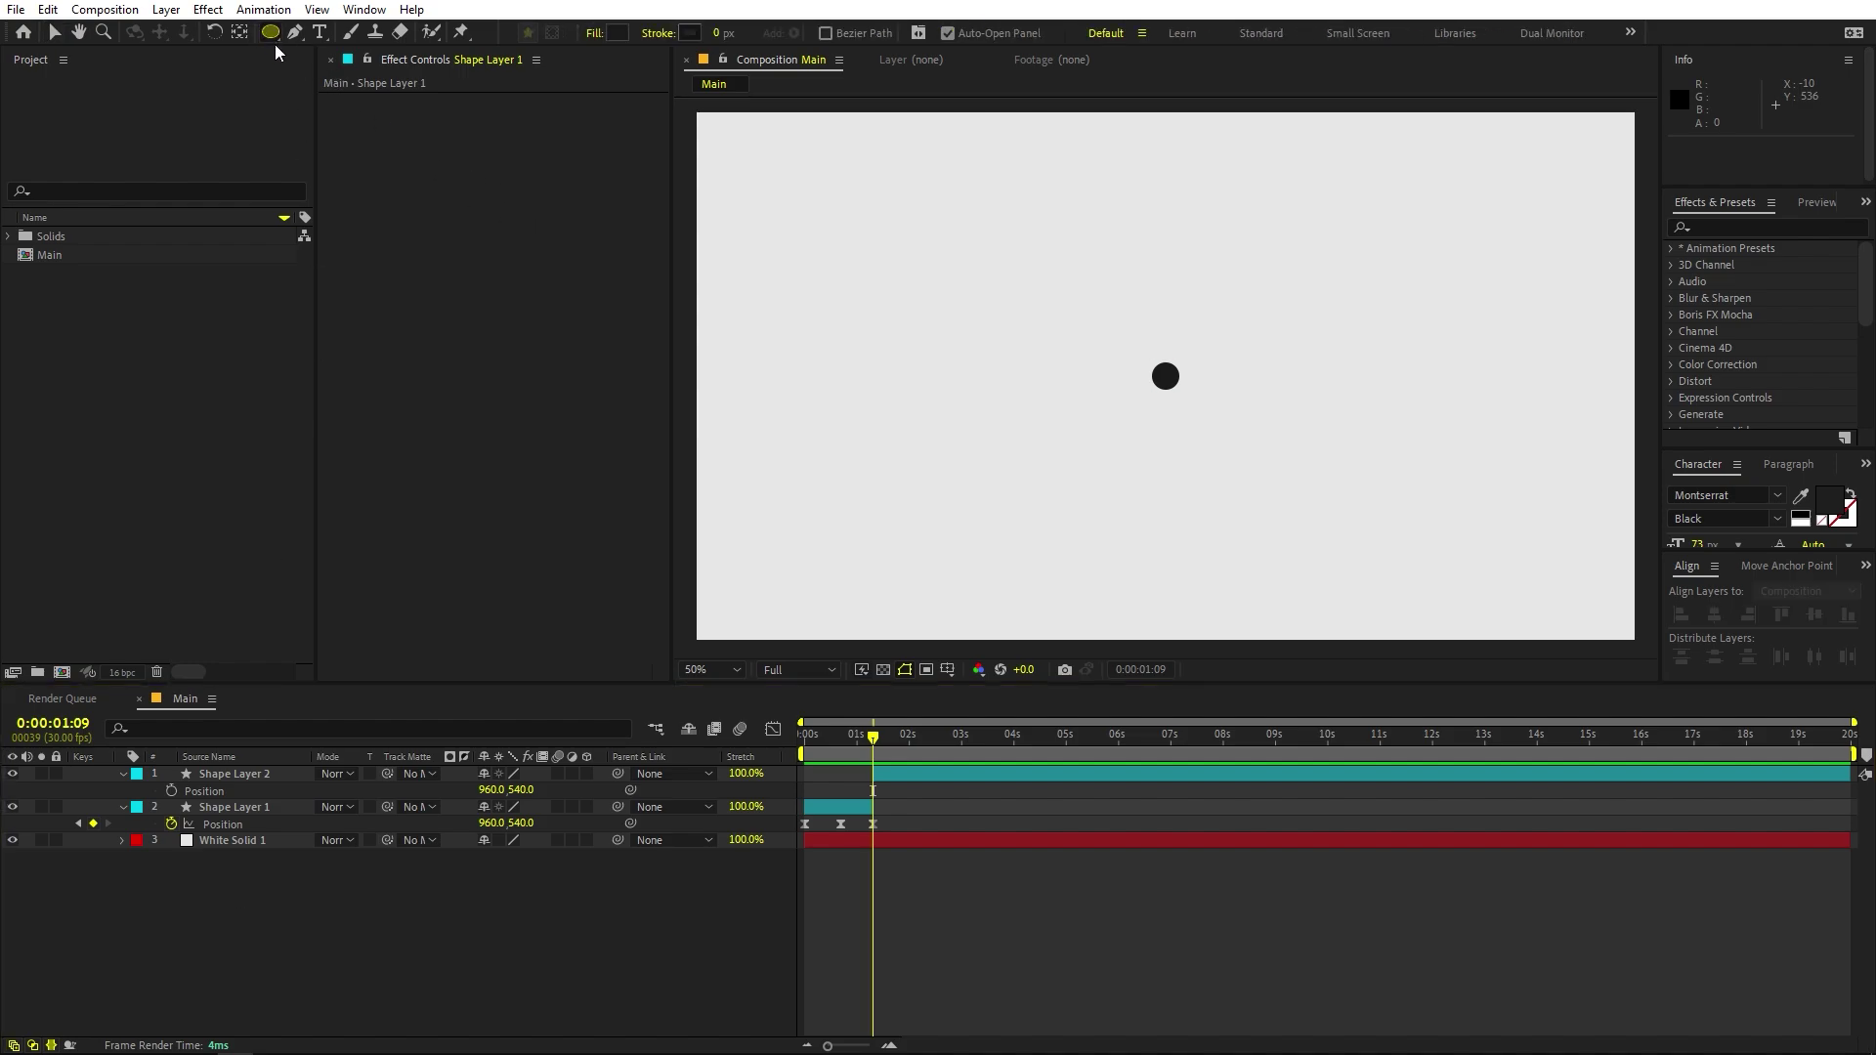
{"action": "left_click", "coordinate": [595, 34]}
{"action": "left_click", "coordinate": [159, 240]}
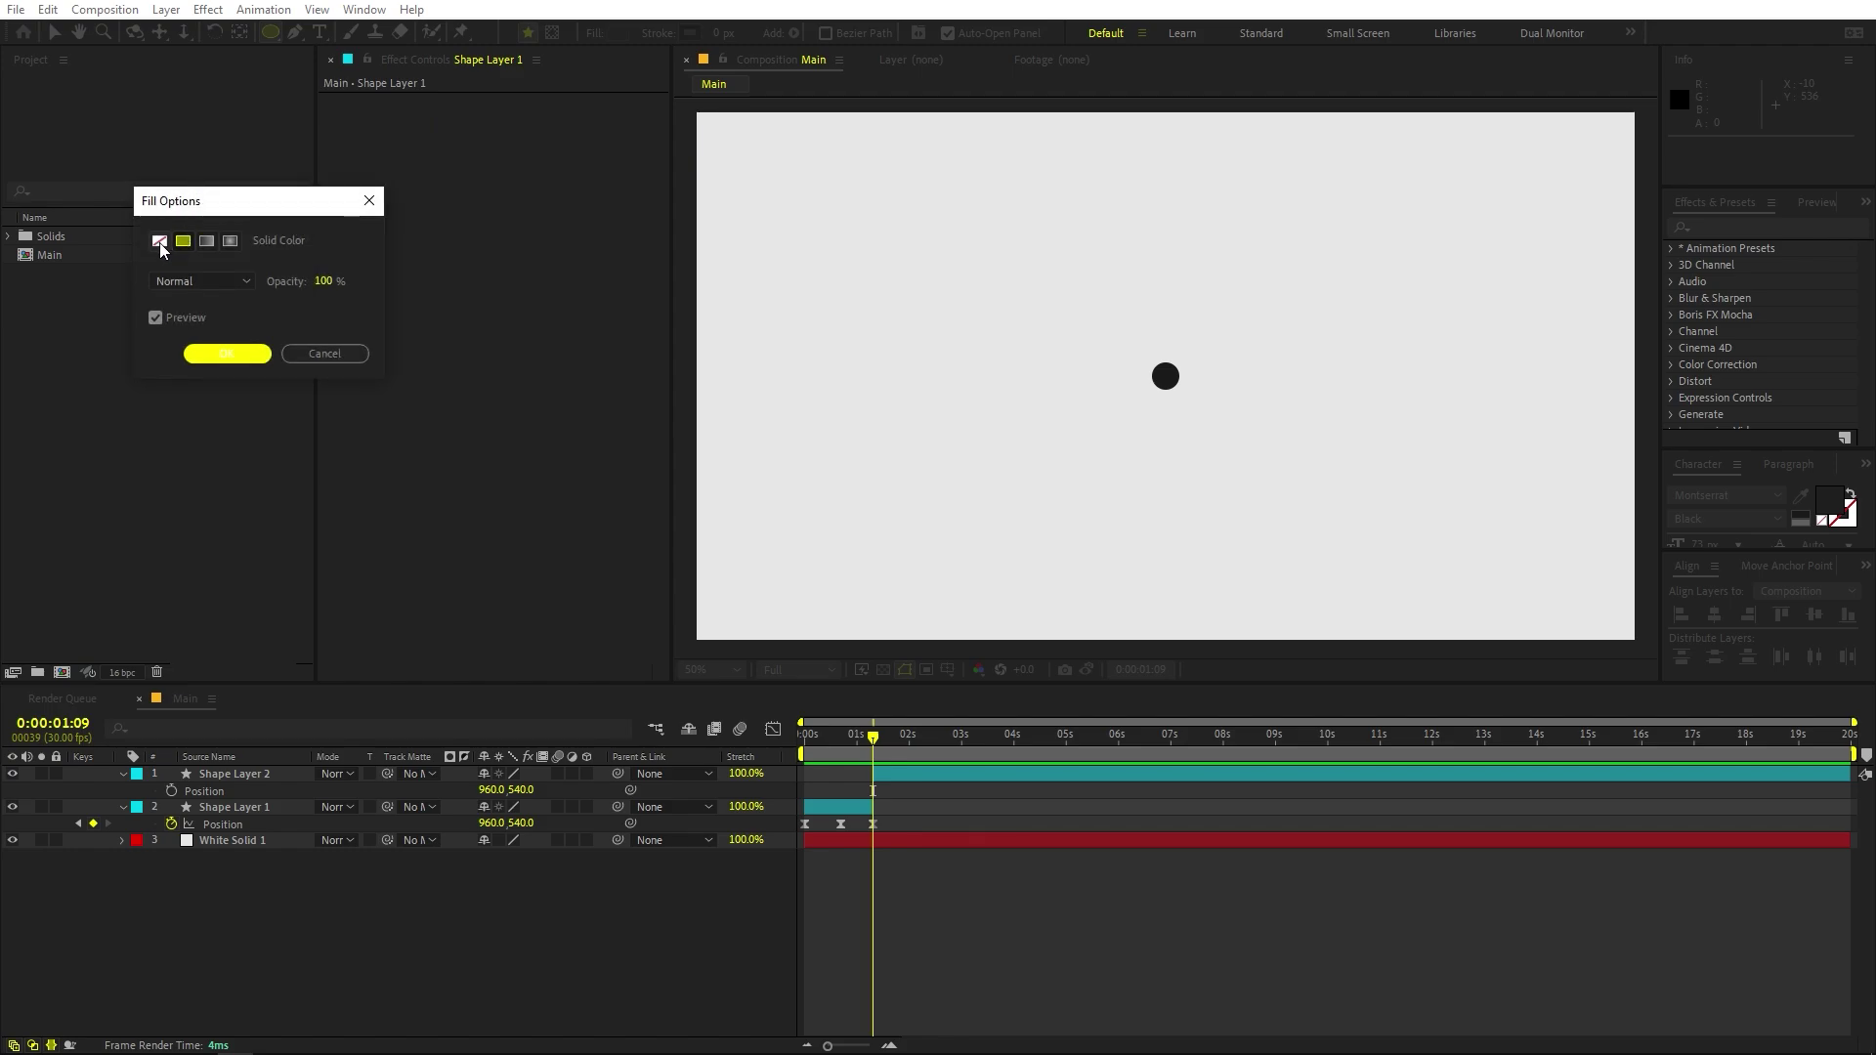
{"action": "left_click", "coordinate": [266, 352]}
{"action": "left_click", "coordinate": [689, 34]}
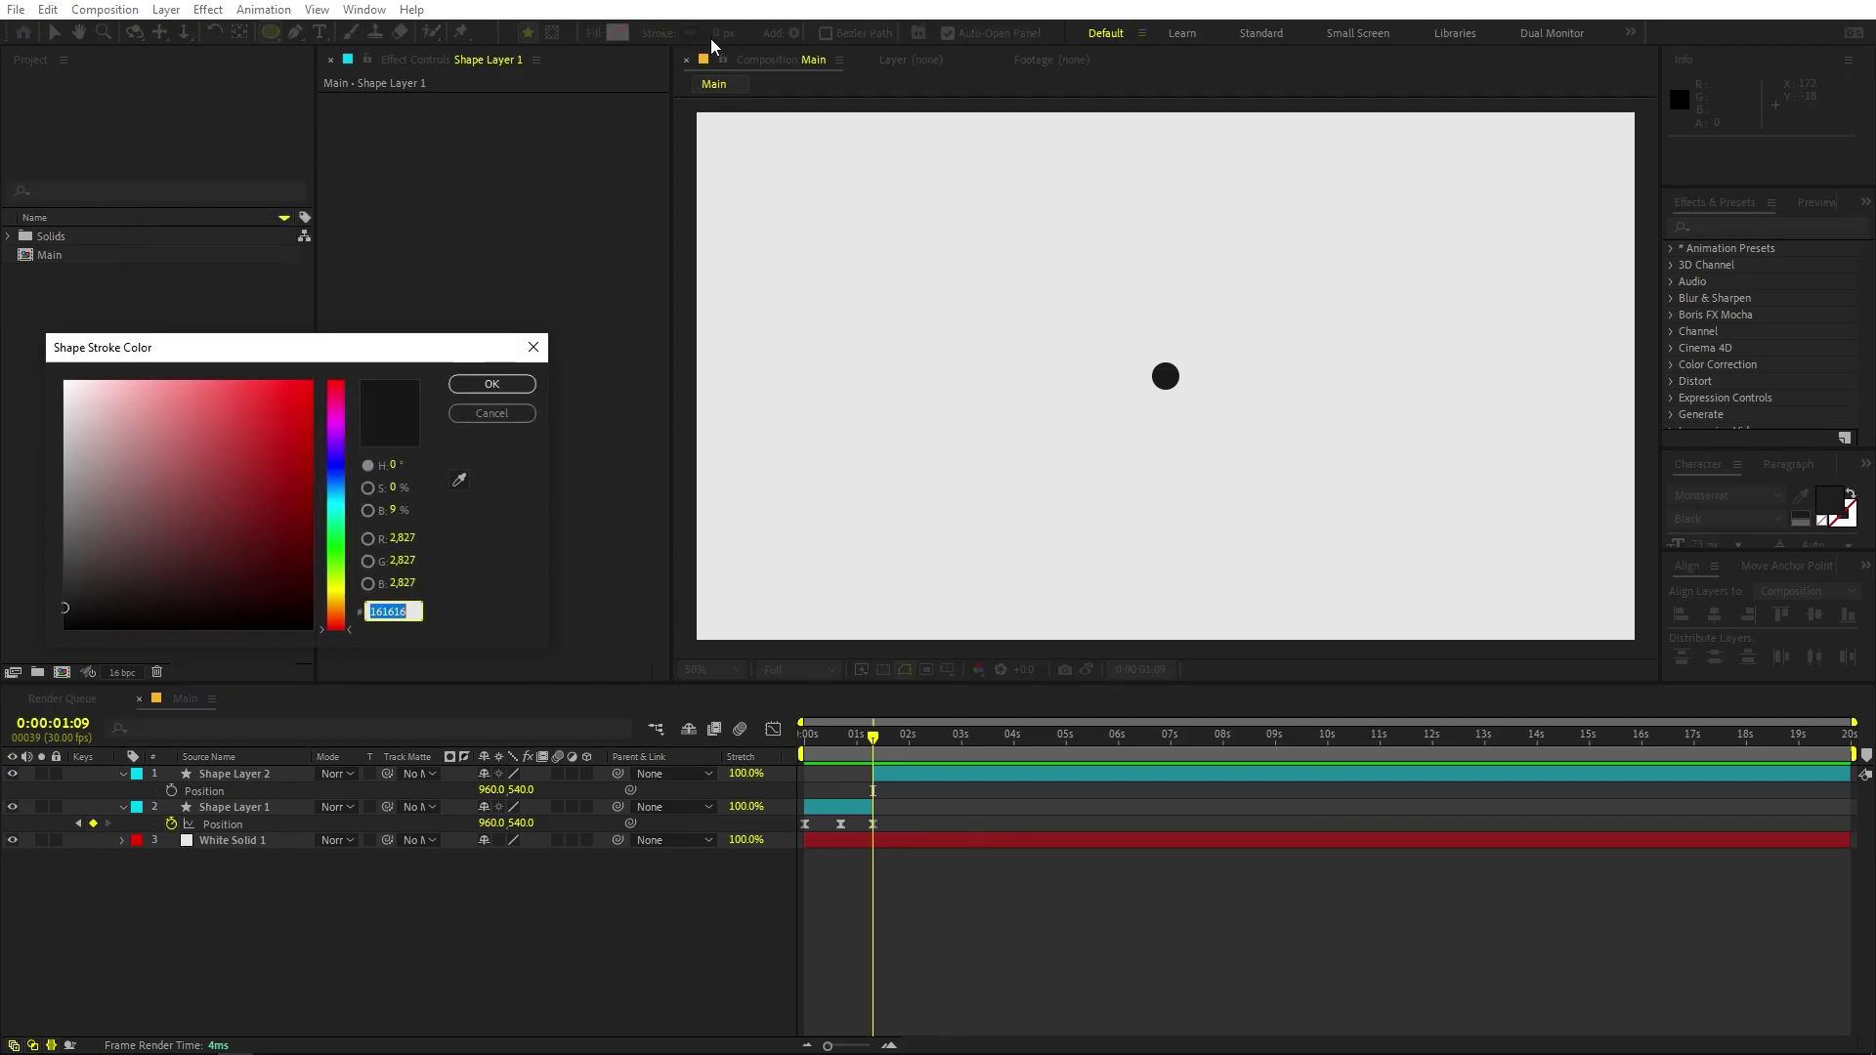
{"action": "left_click", "coordinate": [490, 417]}
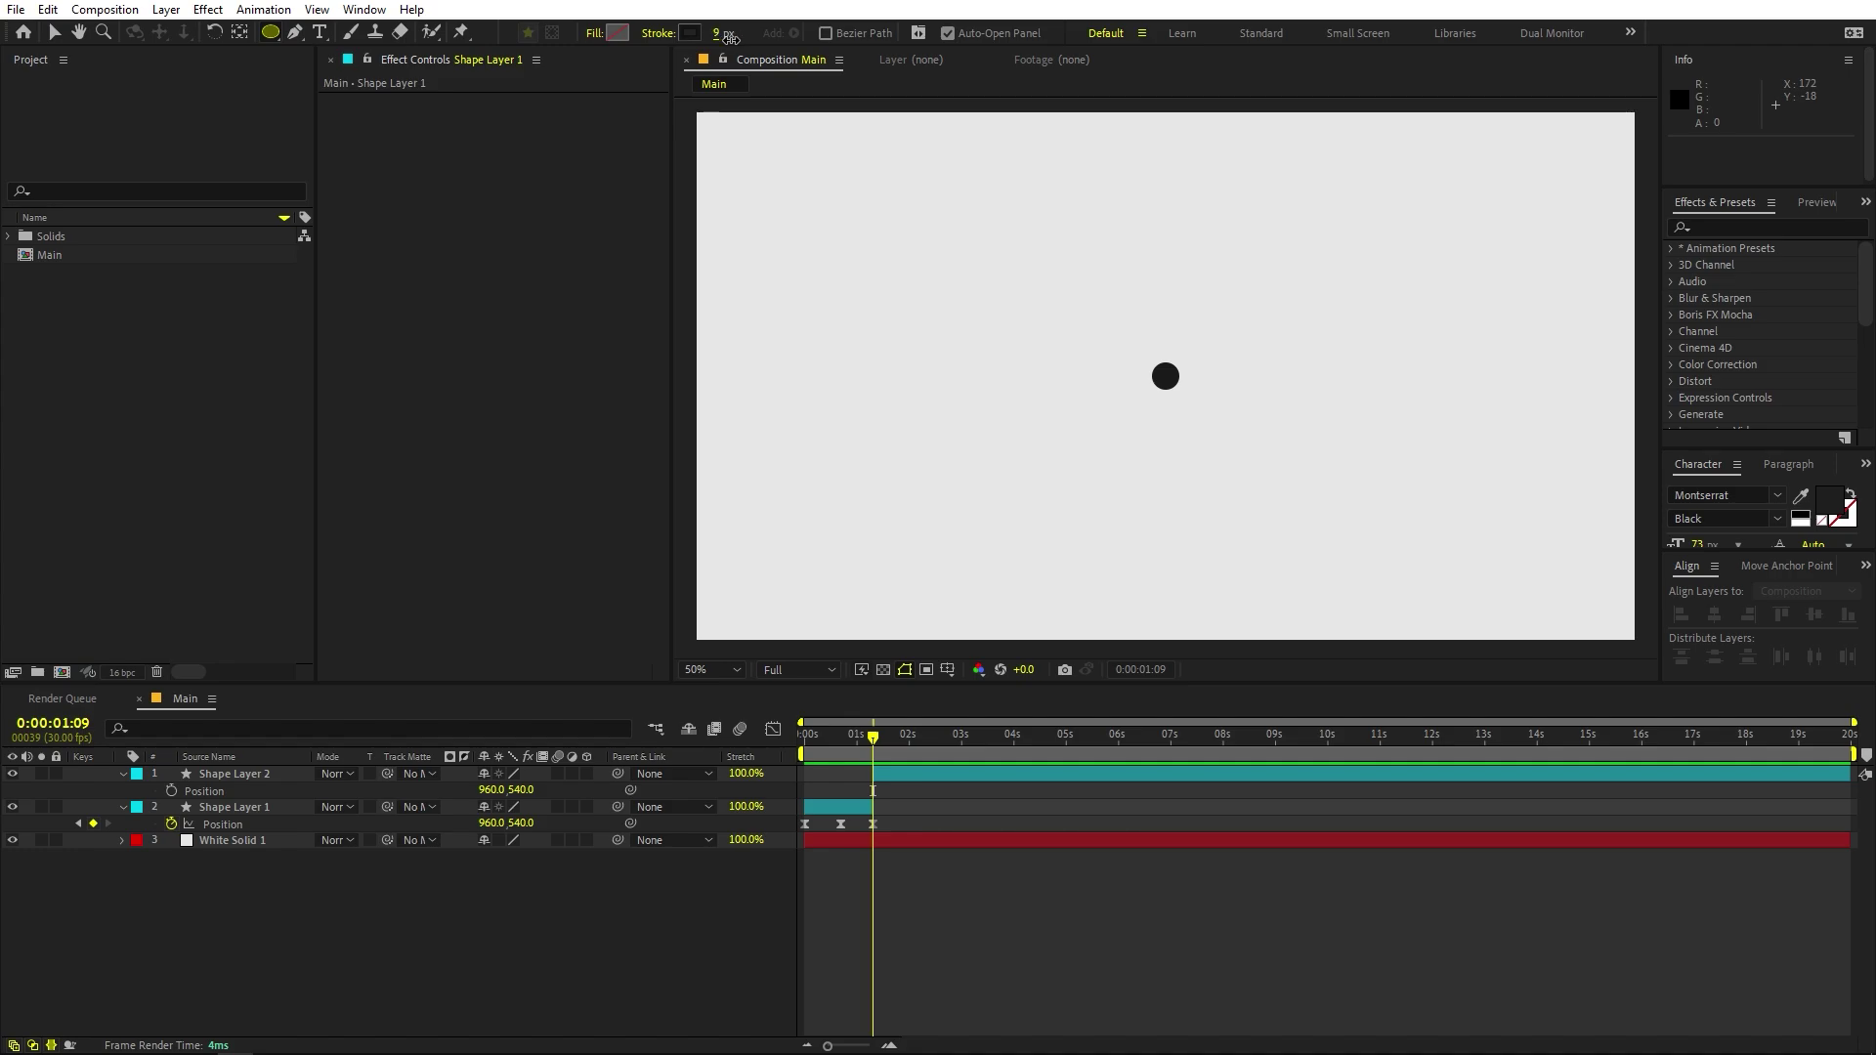
{"action": "left_click", "coordinate": [955, 946]}
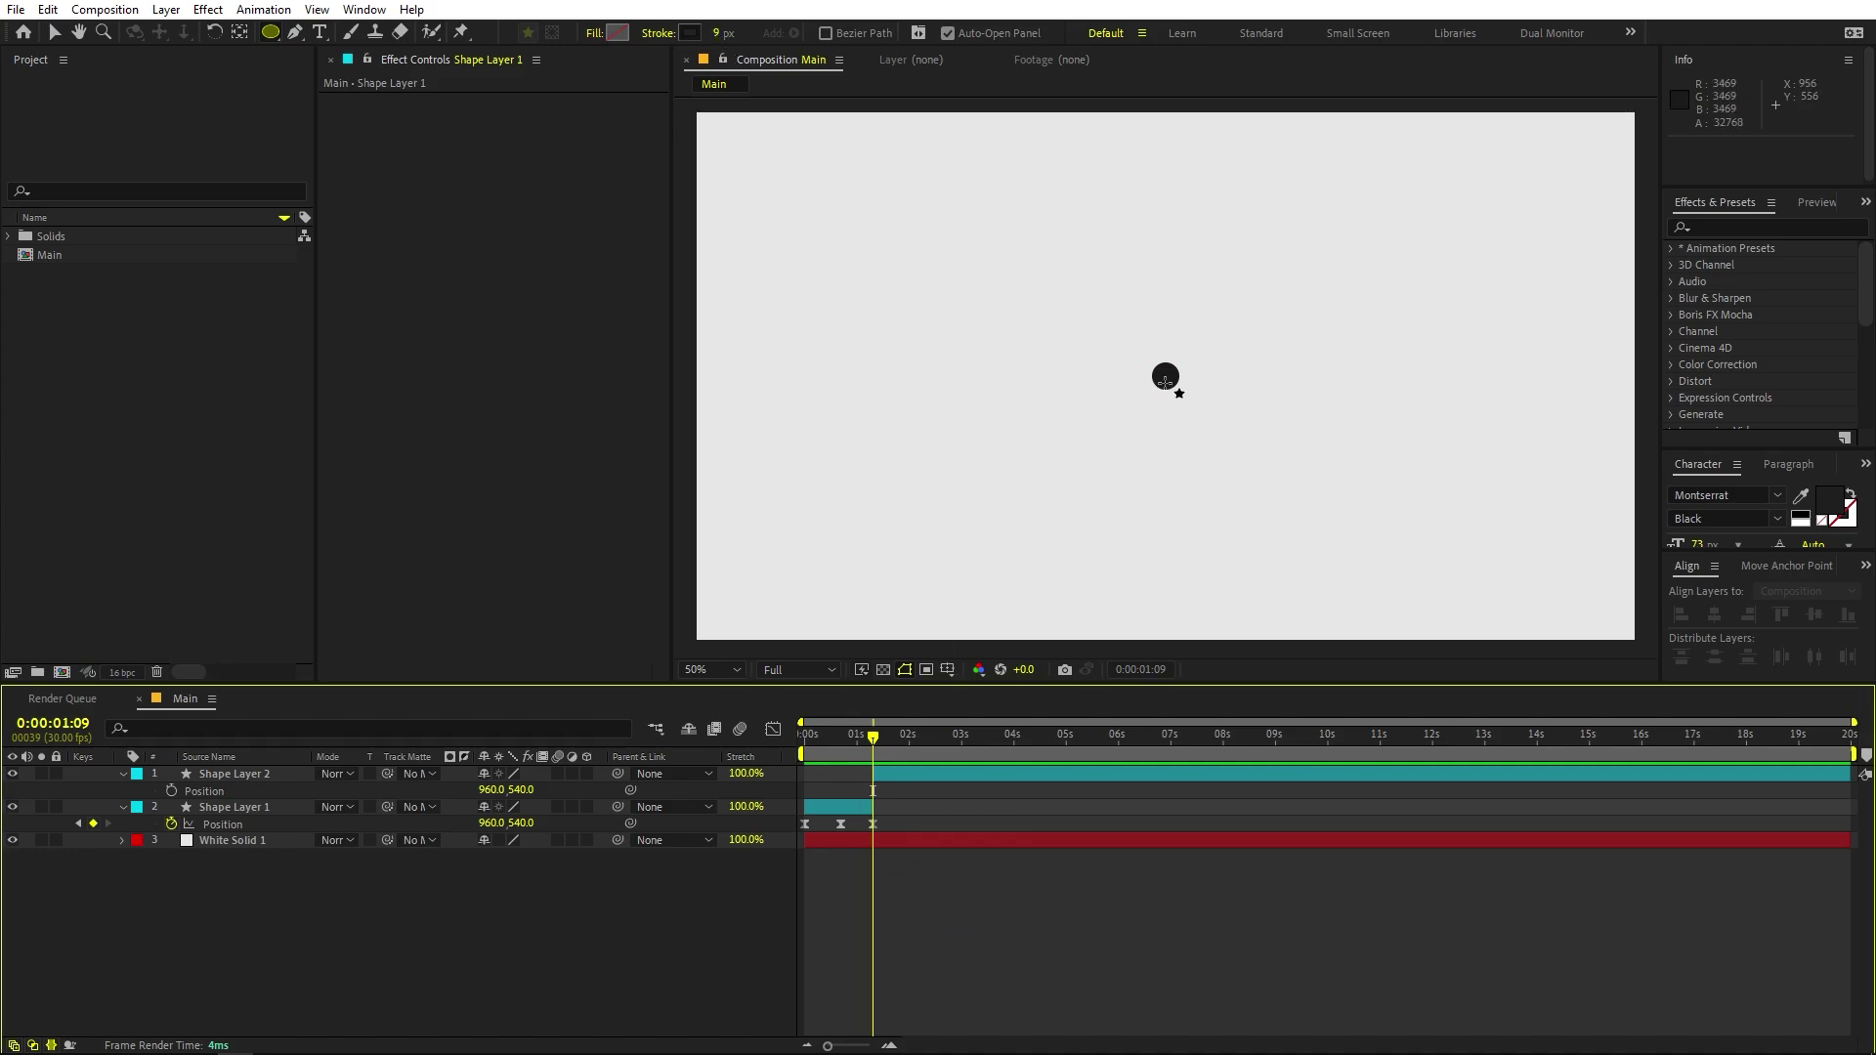
Draw a circular ring about 492 px wide around the dot and centre it horizontally and vertically in the composition.
{"action": "left_click_drag", "start_coordinate": [1166, 378], "coordinate": [1082, 257]}
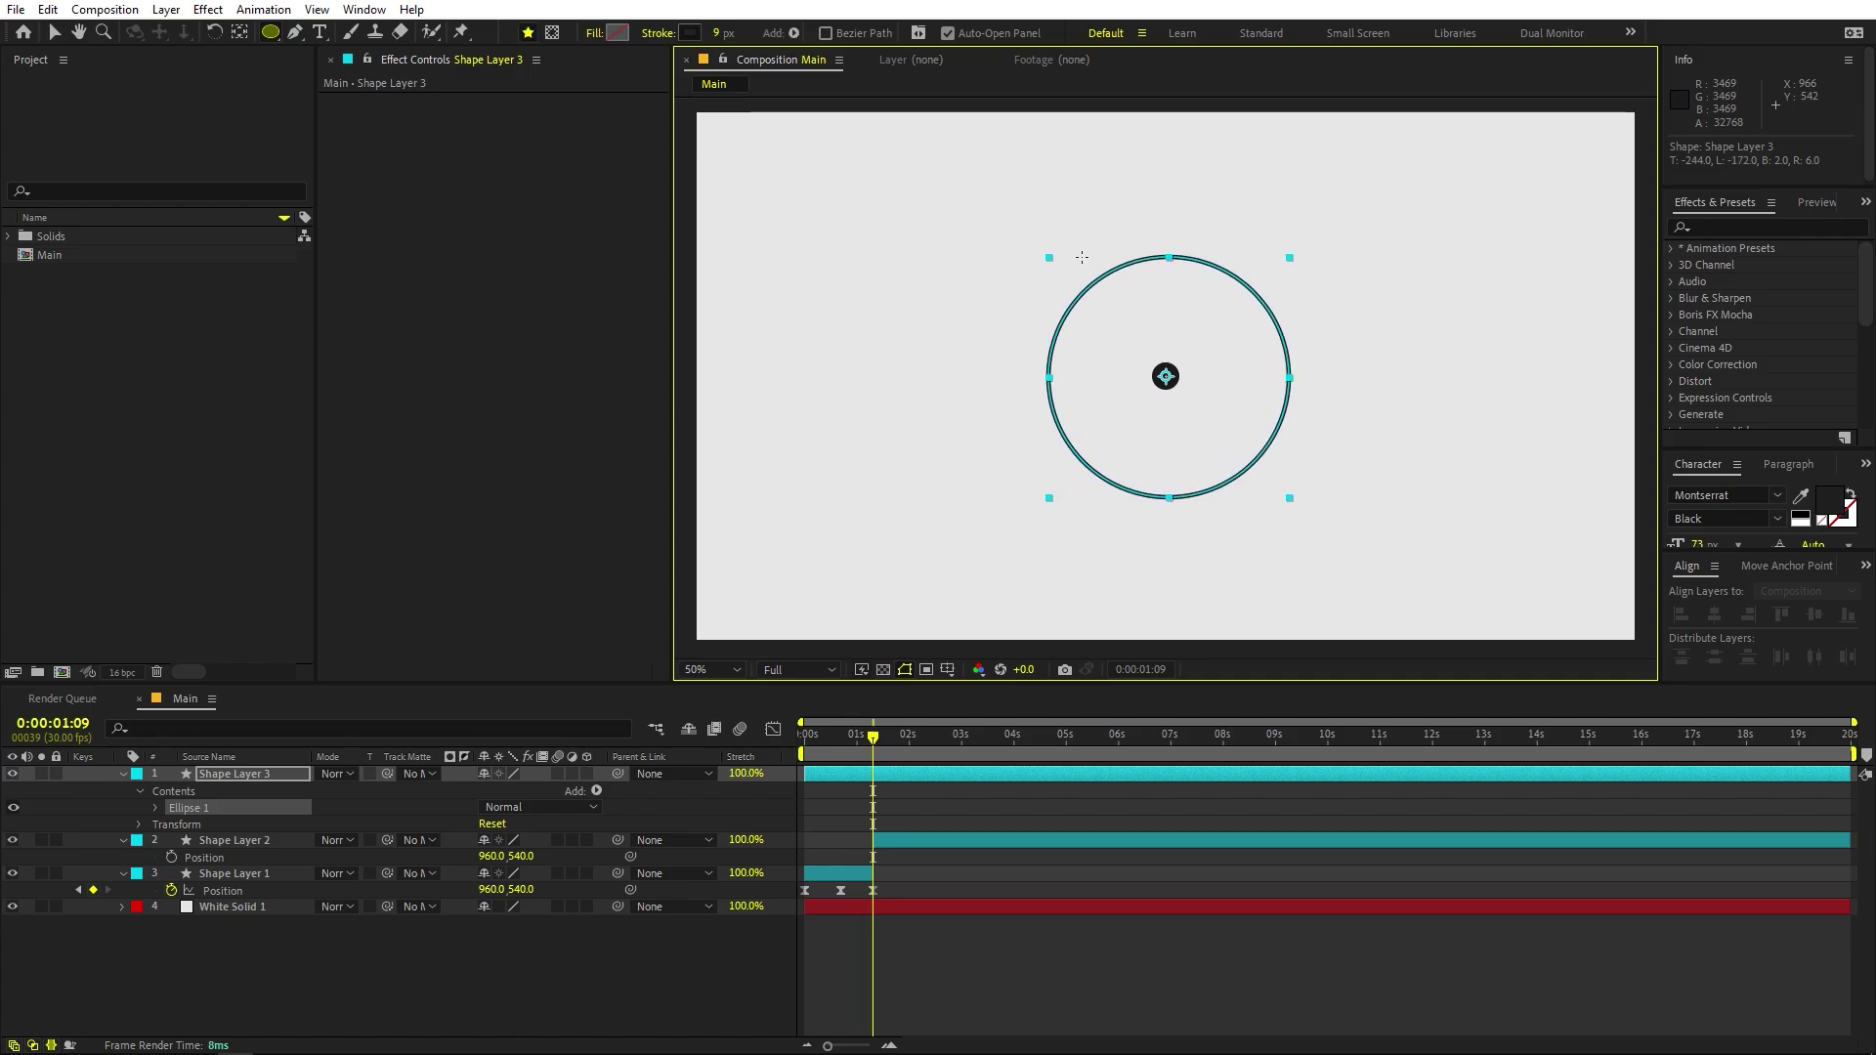
{"action": "left_click", "coordinate": [1713, 614]}
{"action": "left_click", "coordinate": [1813, 615]}
Filter the timeline properties by "size" and set the new ring's ellipse size to 300 by 300.
{"action": "left_click", "coordinate": [211, 730]}
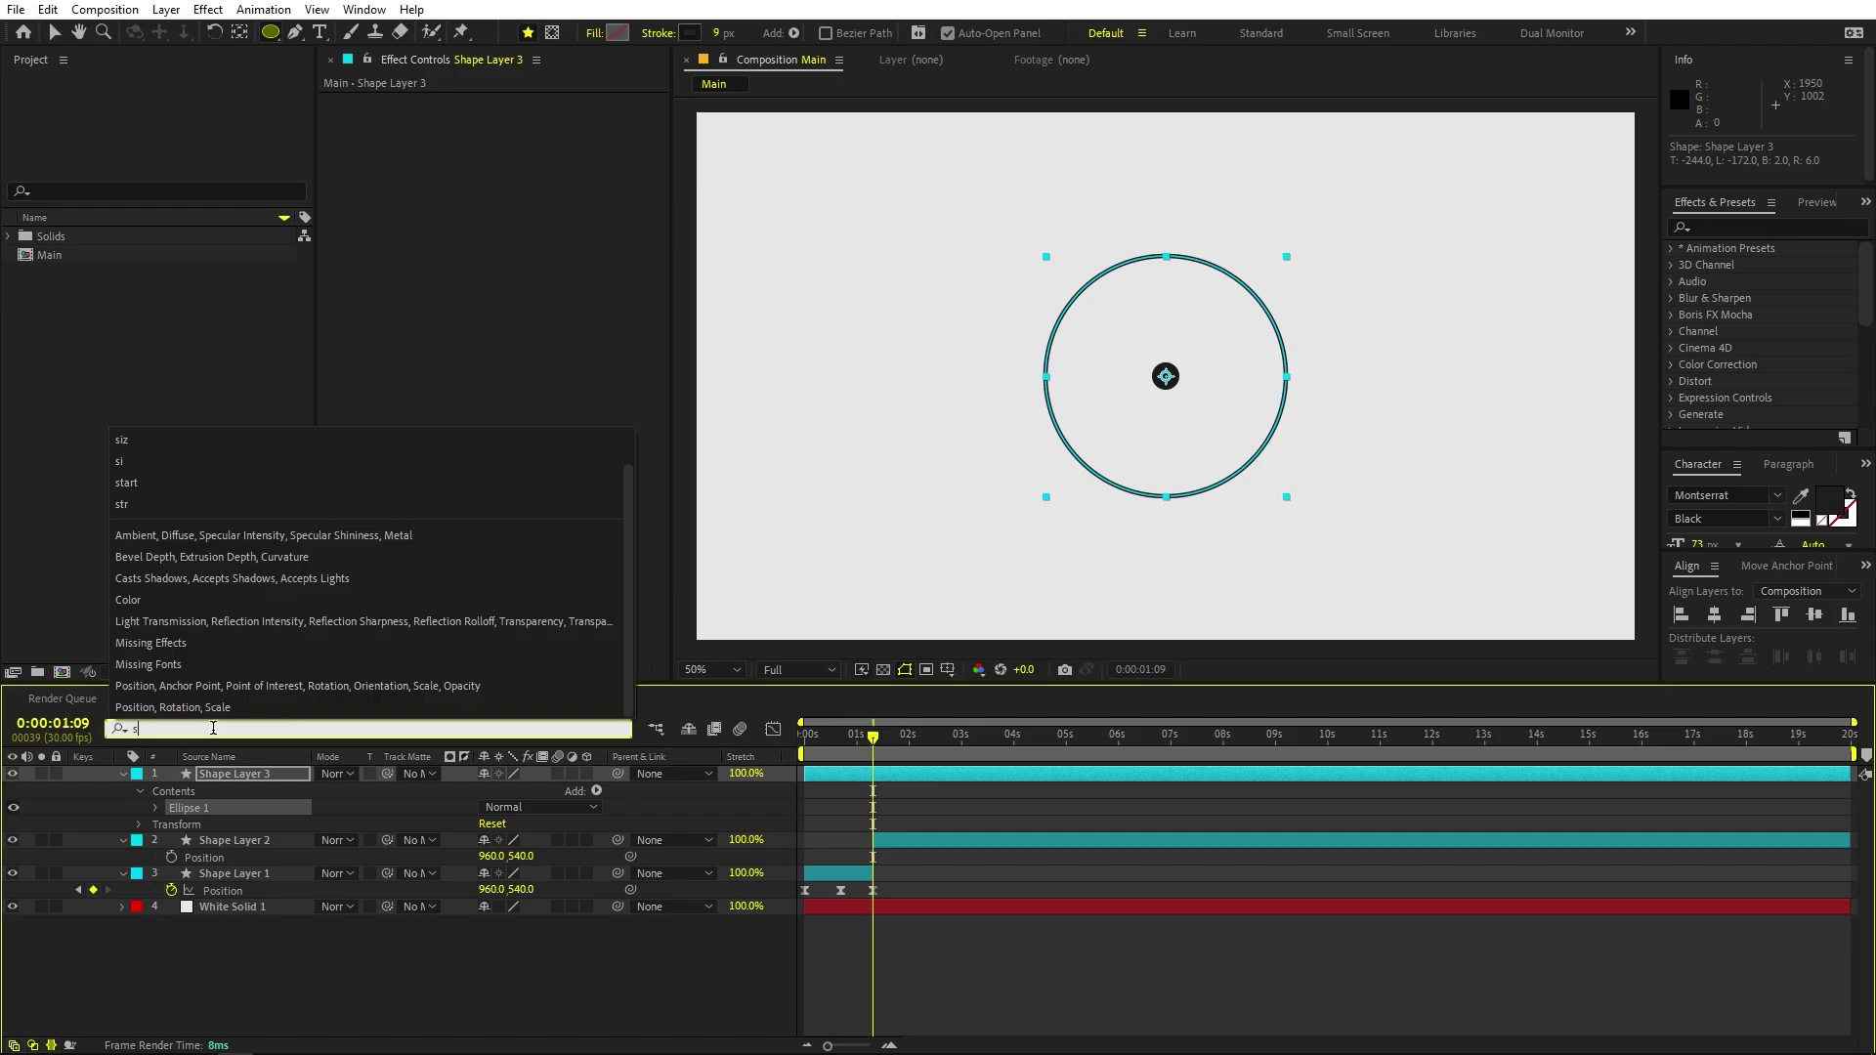
{"action": "type", "text": "size"}
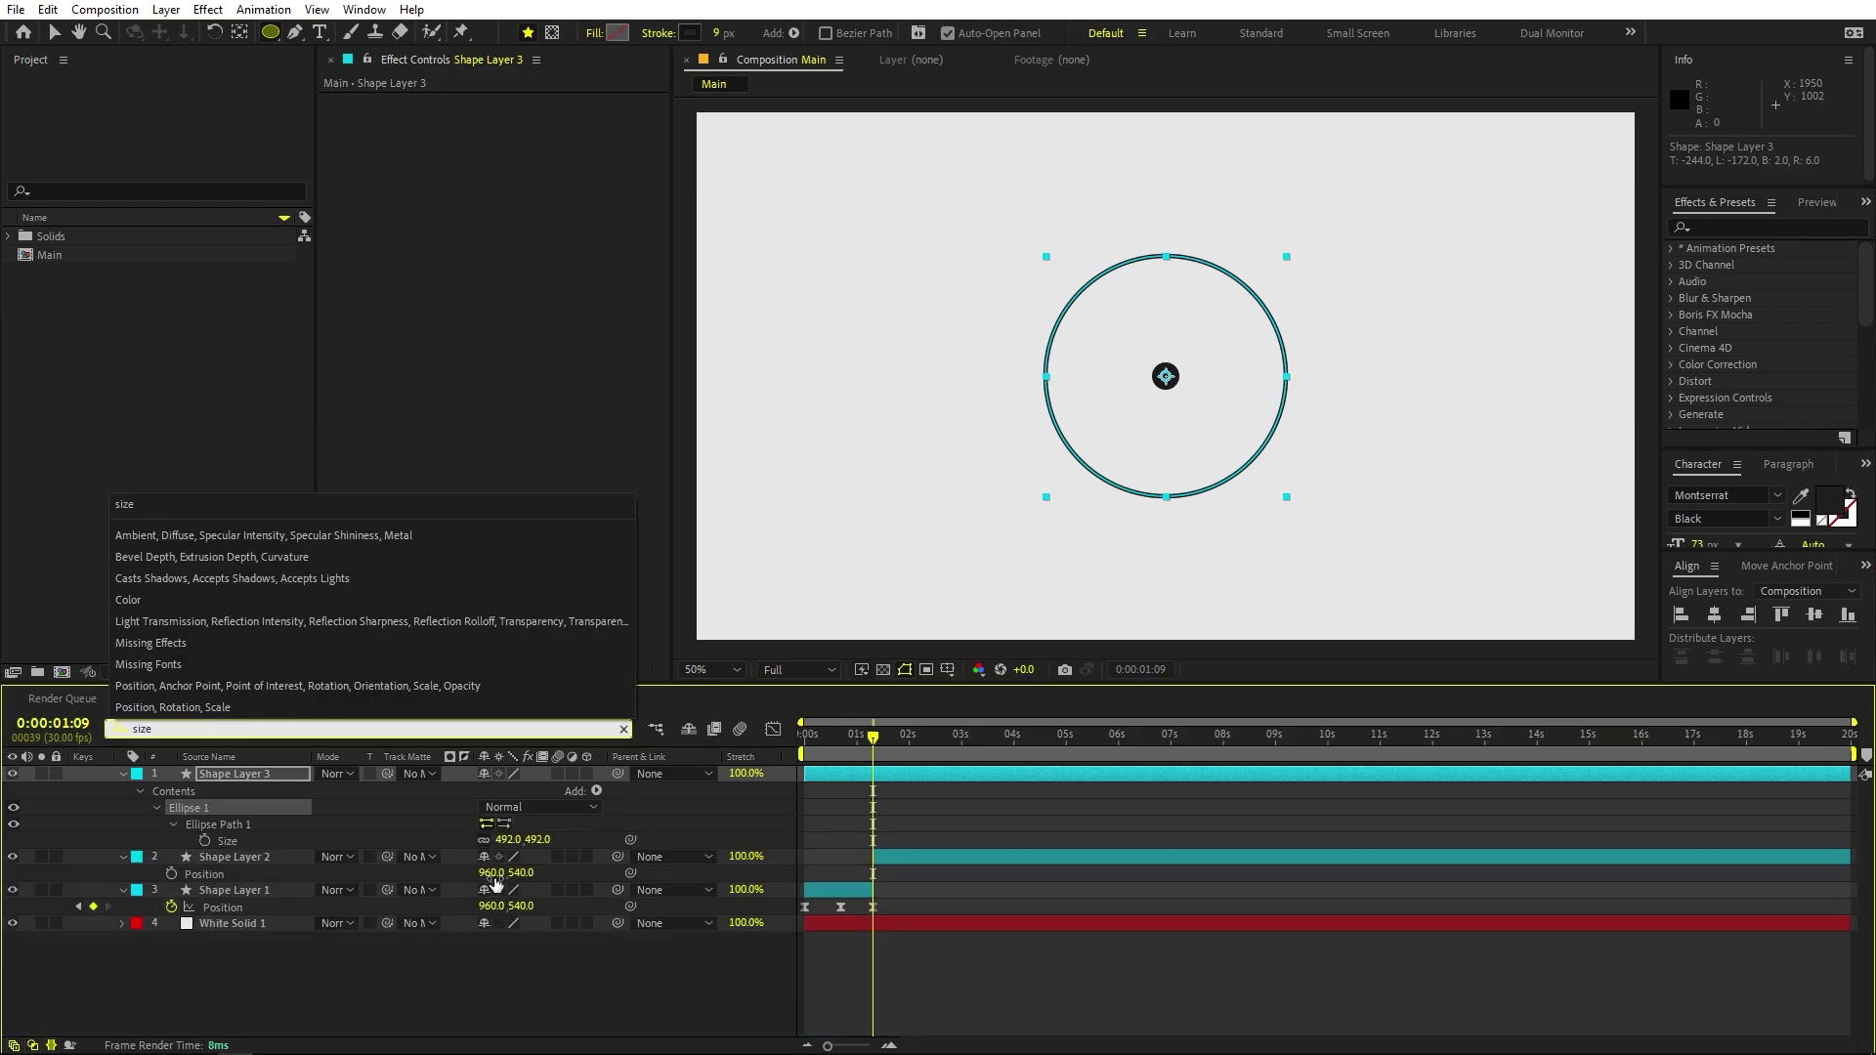
{"action": "left_click", "coordinate": [509, 839]}
{"action": "type", "text": "30"}
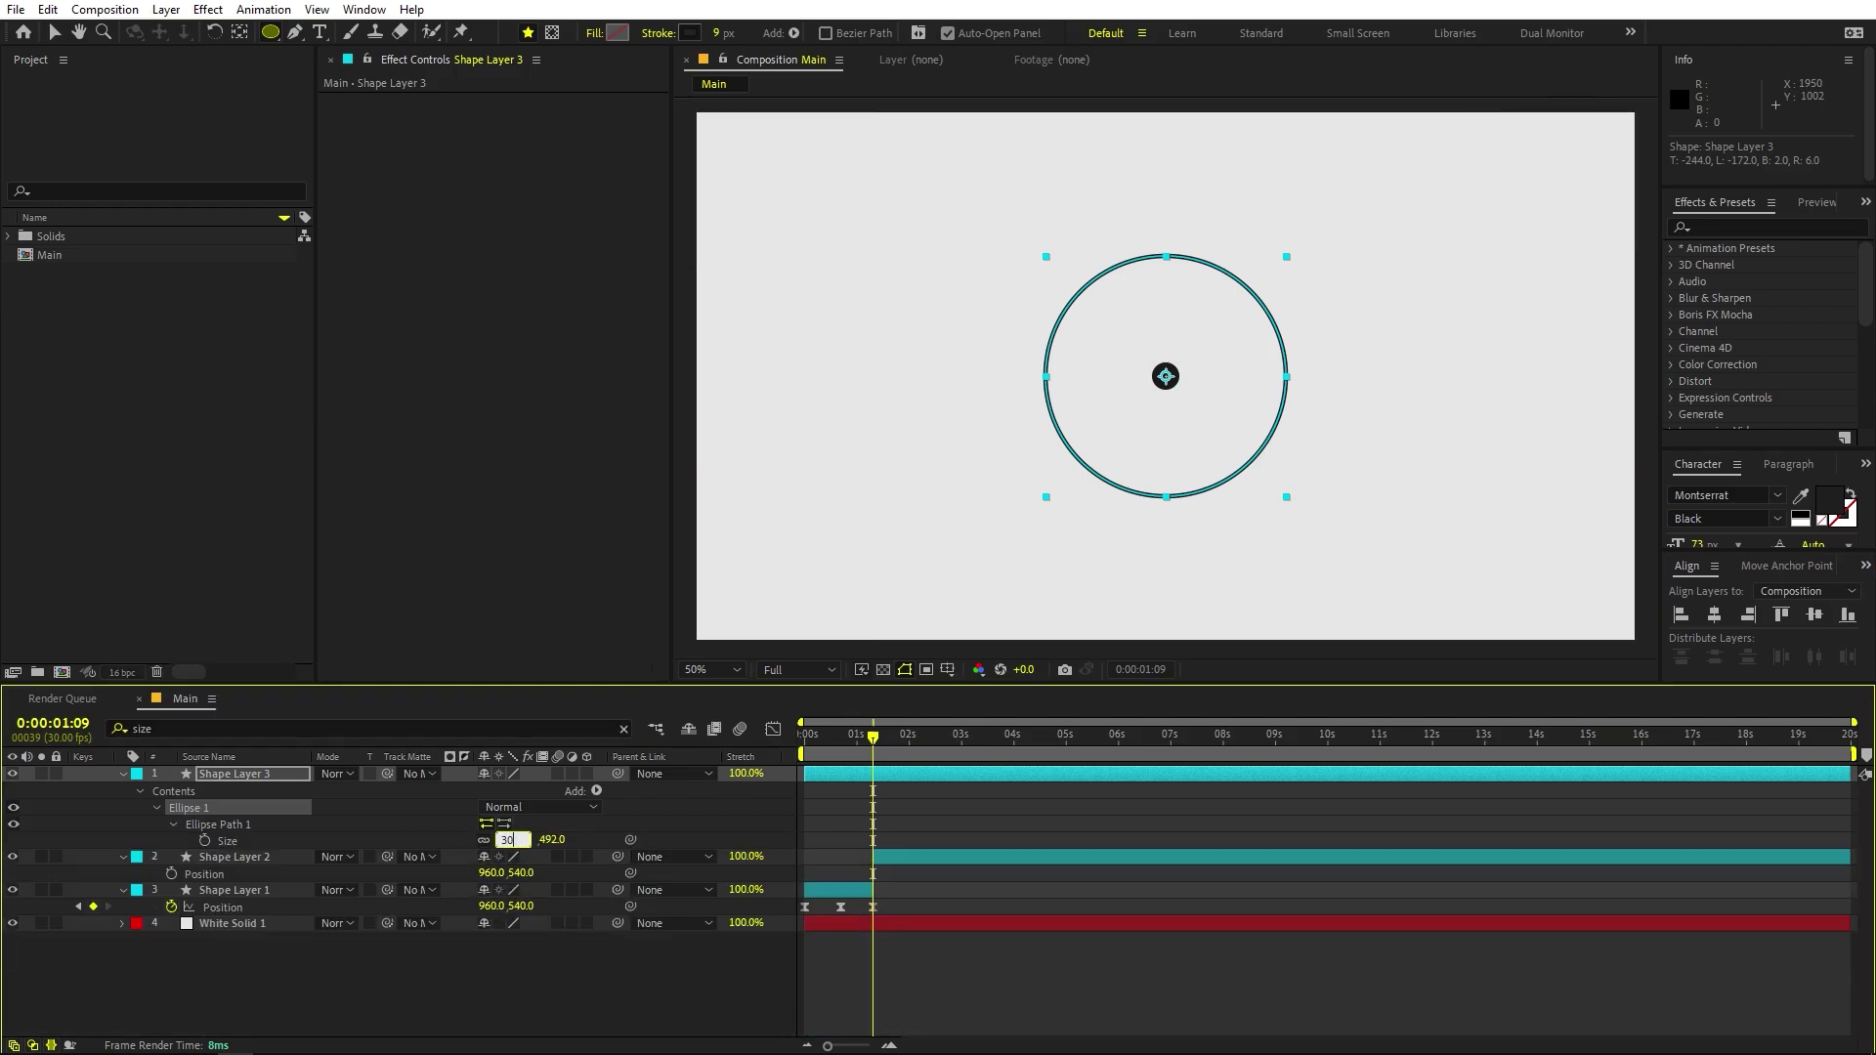
{"action": "type", "text": "0"}
{"action": "key", "text": "Return"}
Duplicate the ring on Shape Layer 3 and set the original's ellipse size to 600 by 600.
{"action": "left_click", "coordinate": [264, 773]}
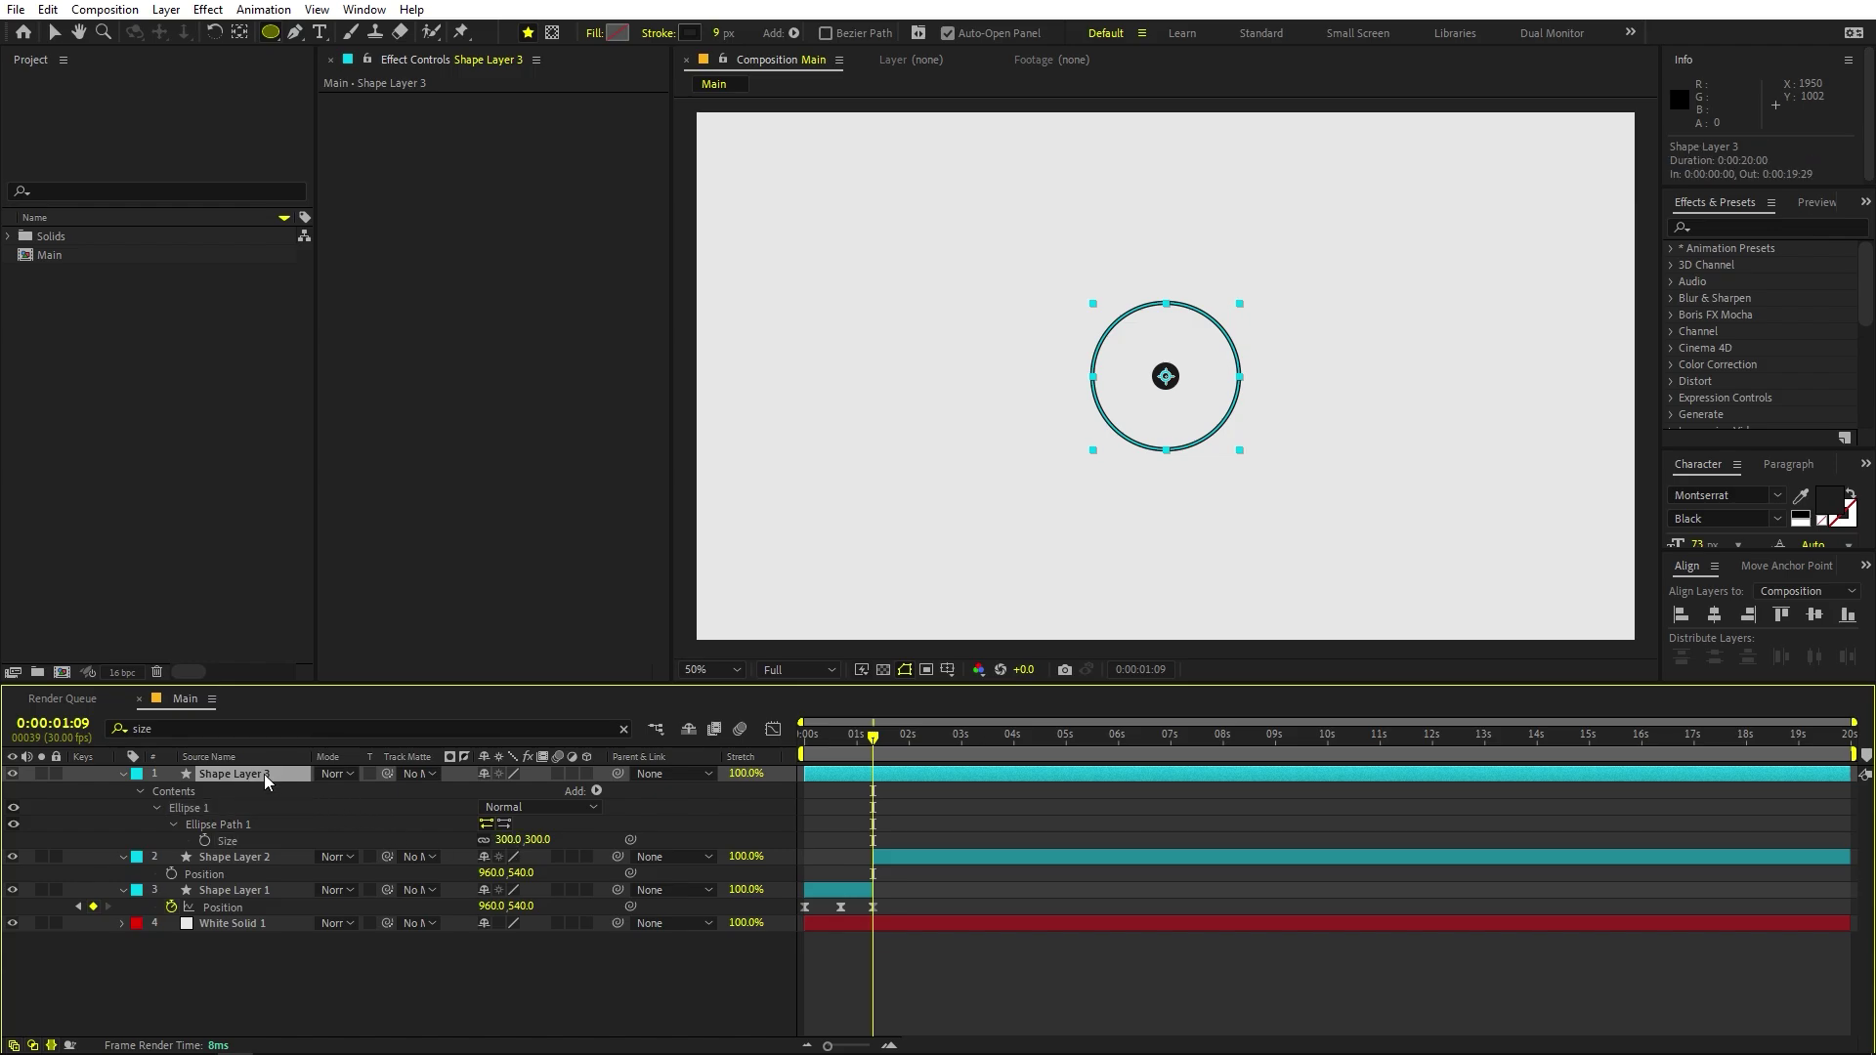
{"action": "key", "text": "ctrl+d"}
{"action": "left_click", "coordinate": [504, 857]}
{"action": "key", "text": "Return"}
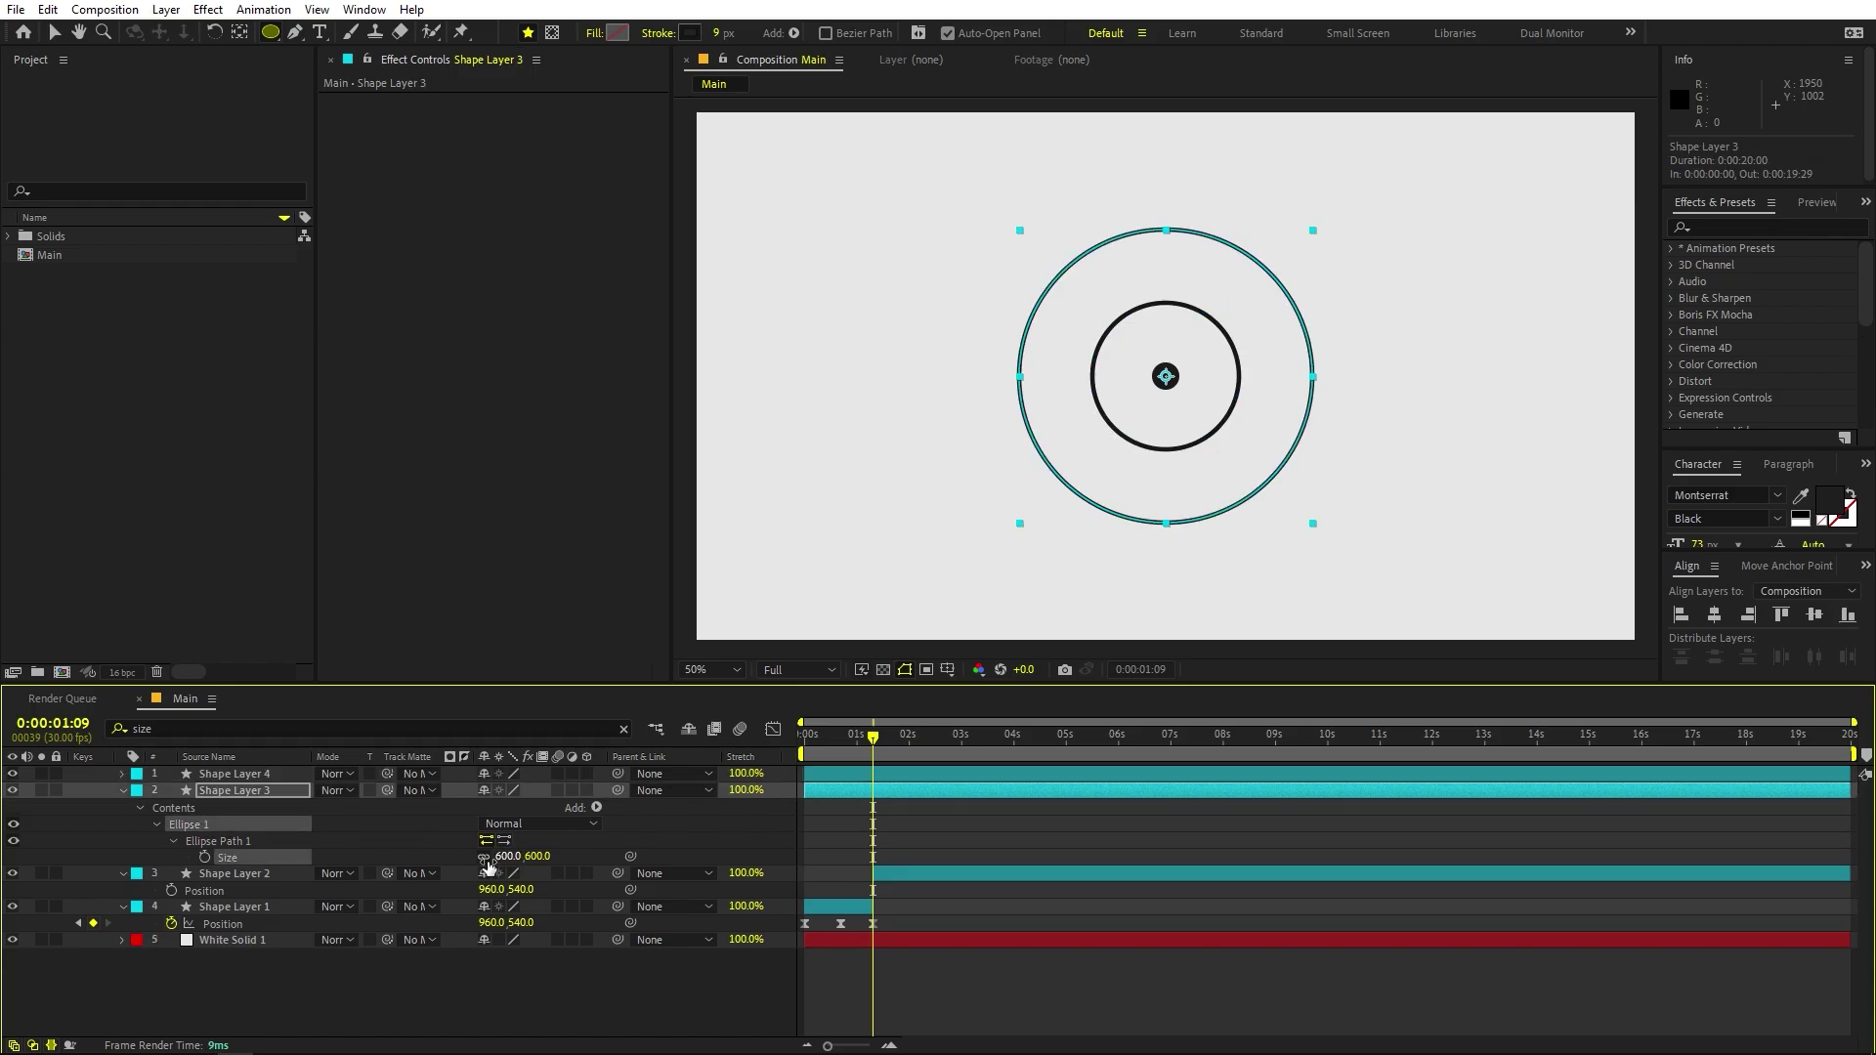
Duplicate Shape Layer 3 again and enlarge its ring to 900 by 900.
{"action": "key", "text": "ctrl+d"}
{"action": "left_click", "coordinate": [507, 872]}
{"action": "type", "text": "900"}
{"action": "key", "text": "Return"}
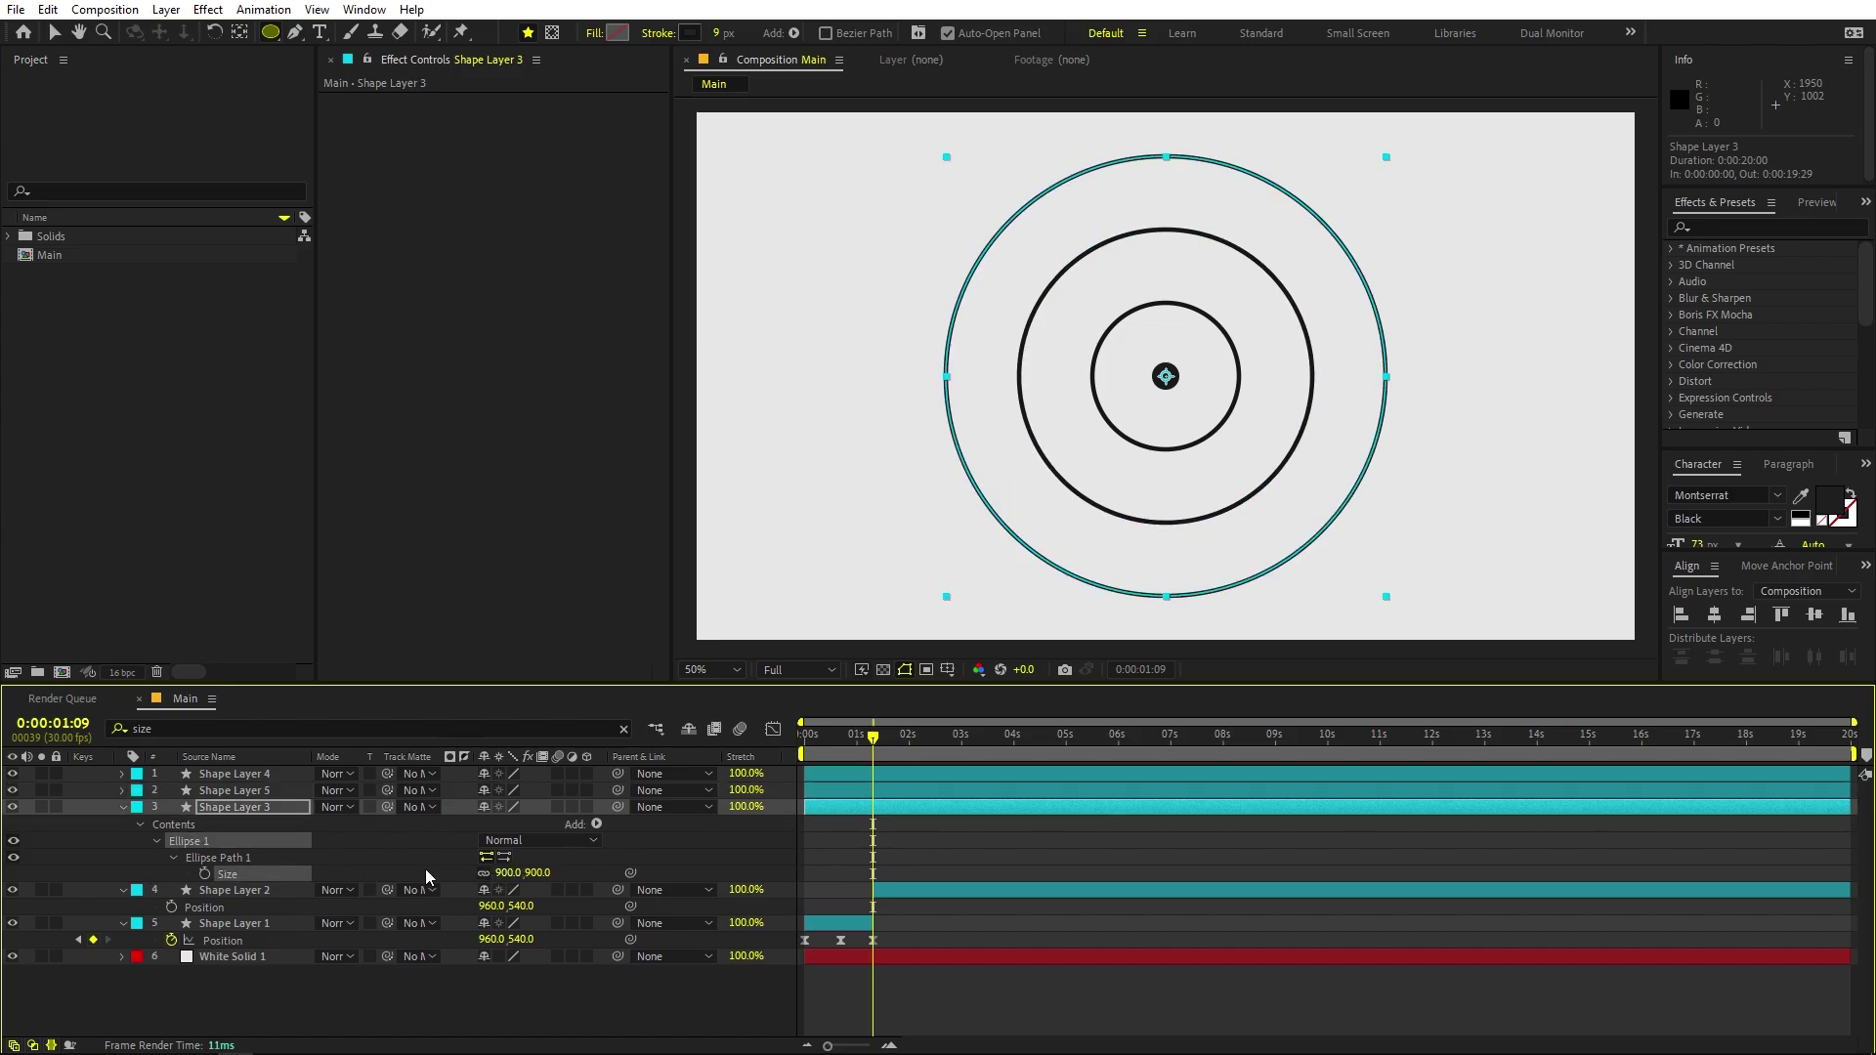
Make one more duplicate of Shape Layer 3 and set its ellipse size to 1200 by 1200.
{"action": "left_click", "coordinate": [227, 806]}
{"action": "key", "text": "ctrl+d"}
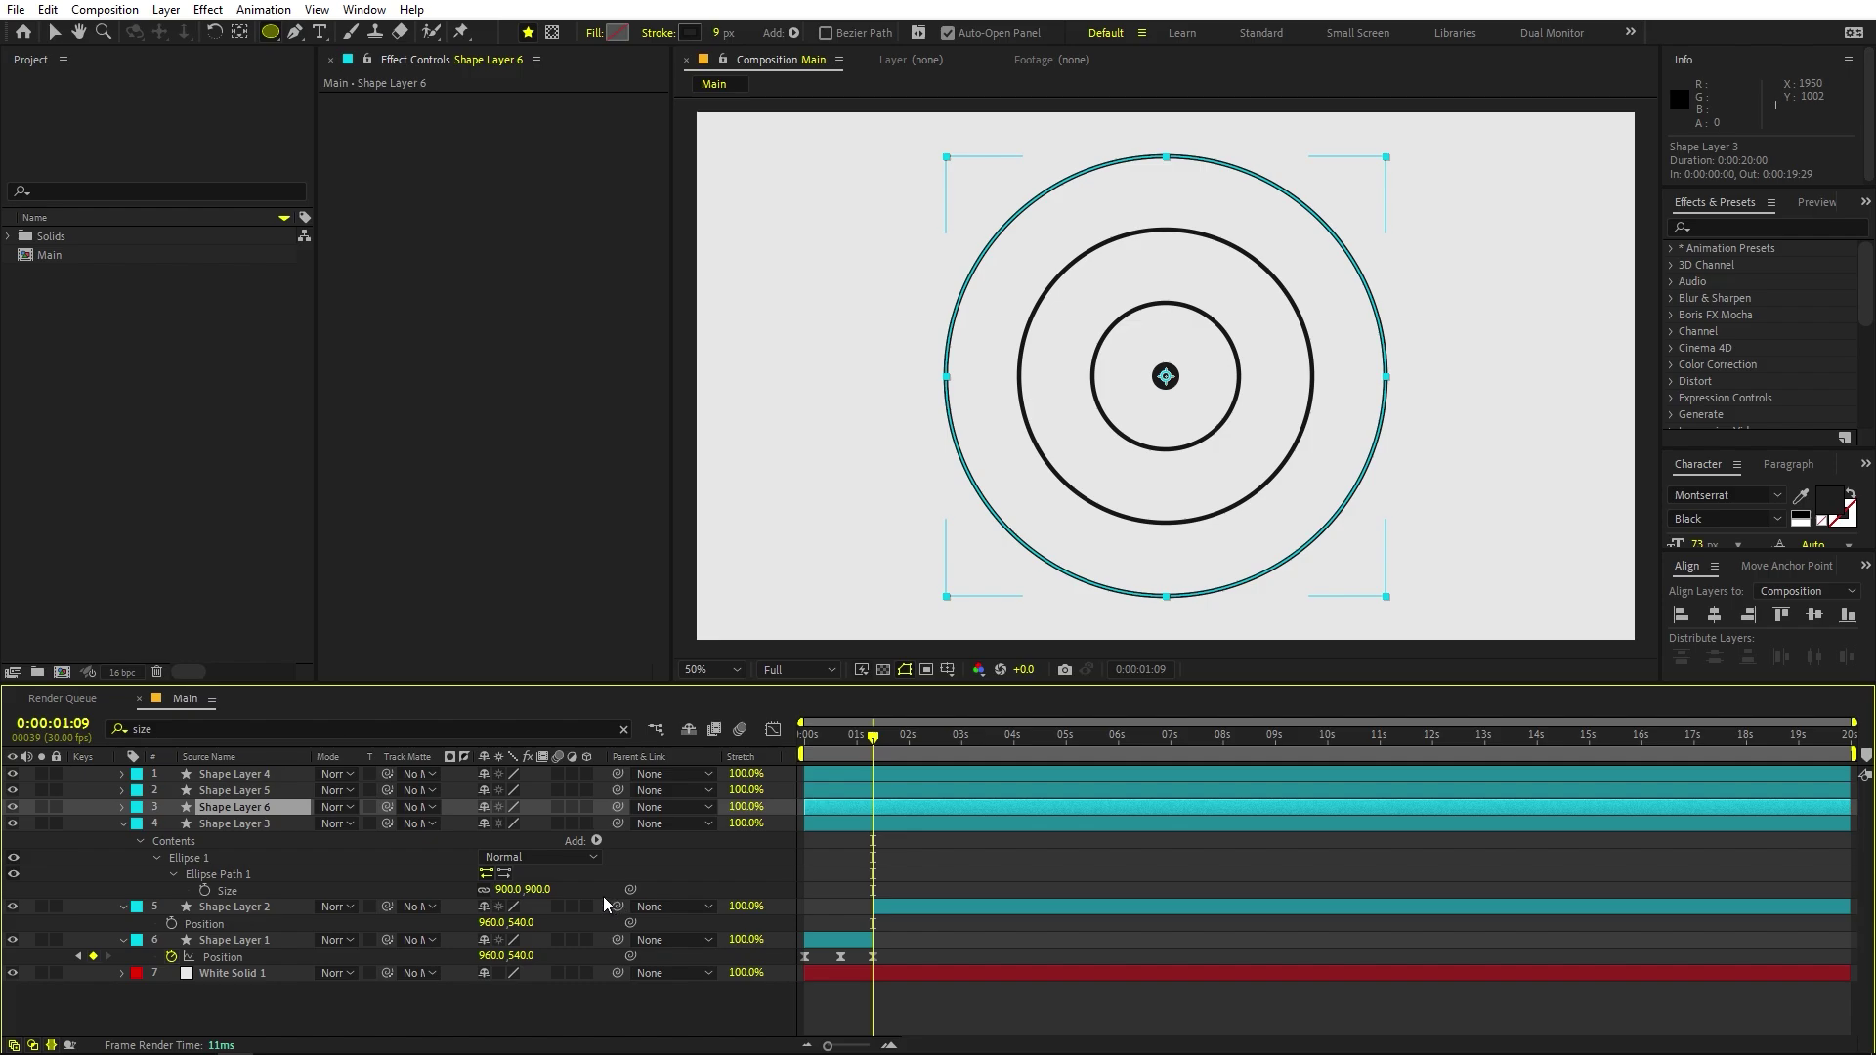
{"action": "left_click", "coordinate": [504, 891]}
{"action": "type", "text": "1200"}
{"action": "key", "text": "Return"}
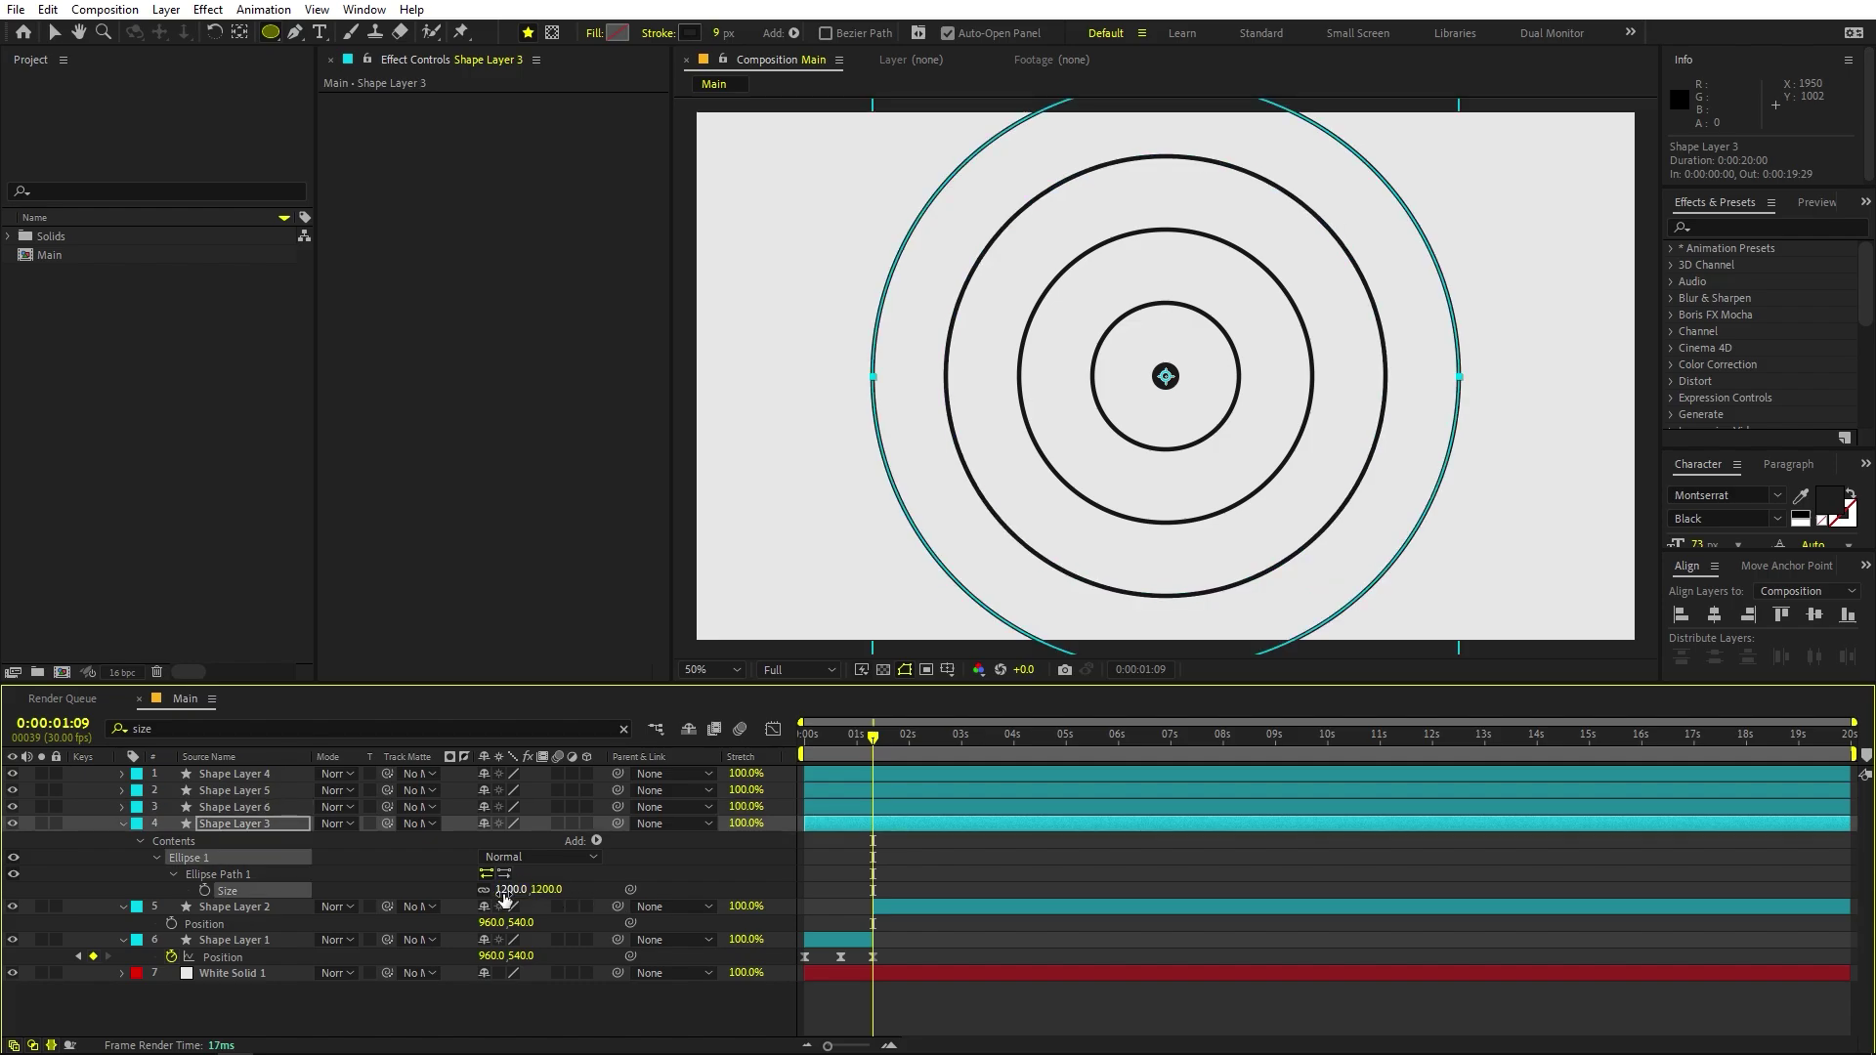
Reduce the stroke width of all four ring layers, Shape Layers 3 to 6, to 1 px.
{"action": "left_click", "coordinate": [1147, 877]}
{"action": "key", "text": "v"}
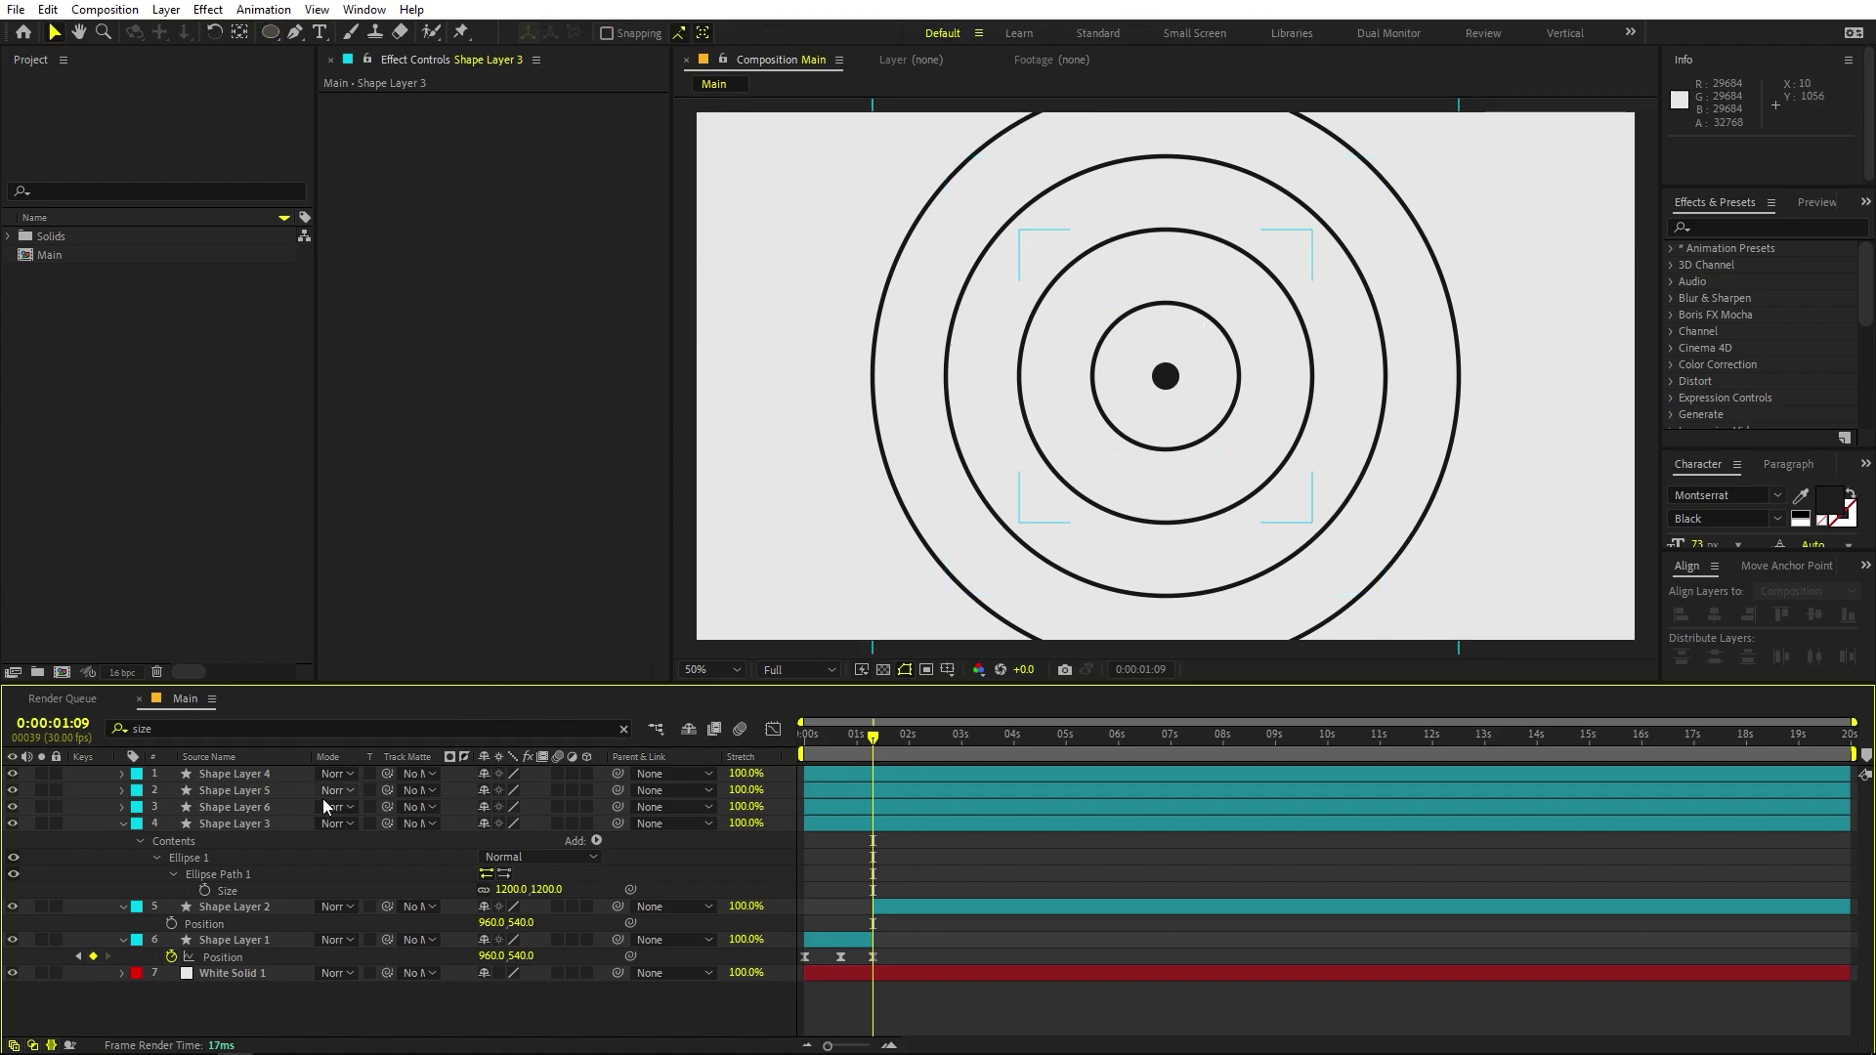
{"action": "left_click", "coordinate": [269, 823]}
{"action": "left_click", "coordinate": [266, 776], "text": "shift"}
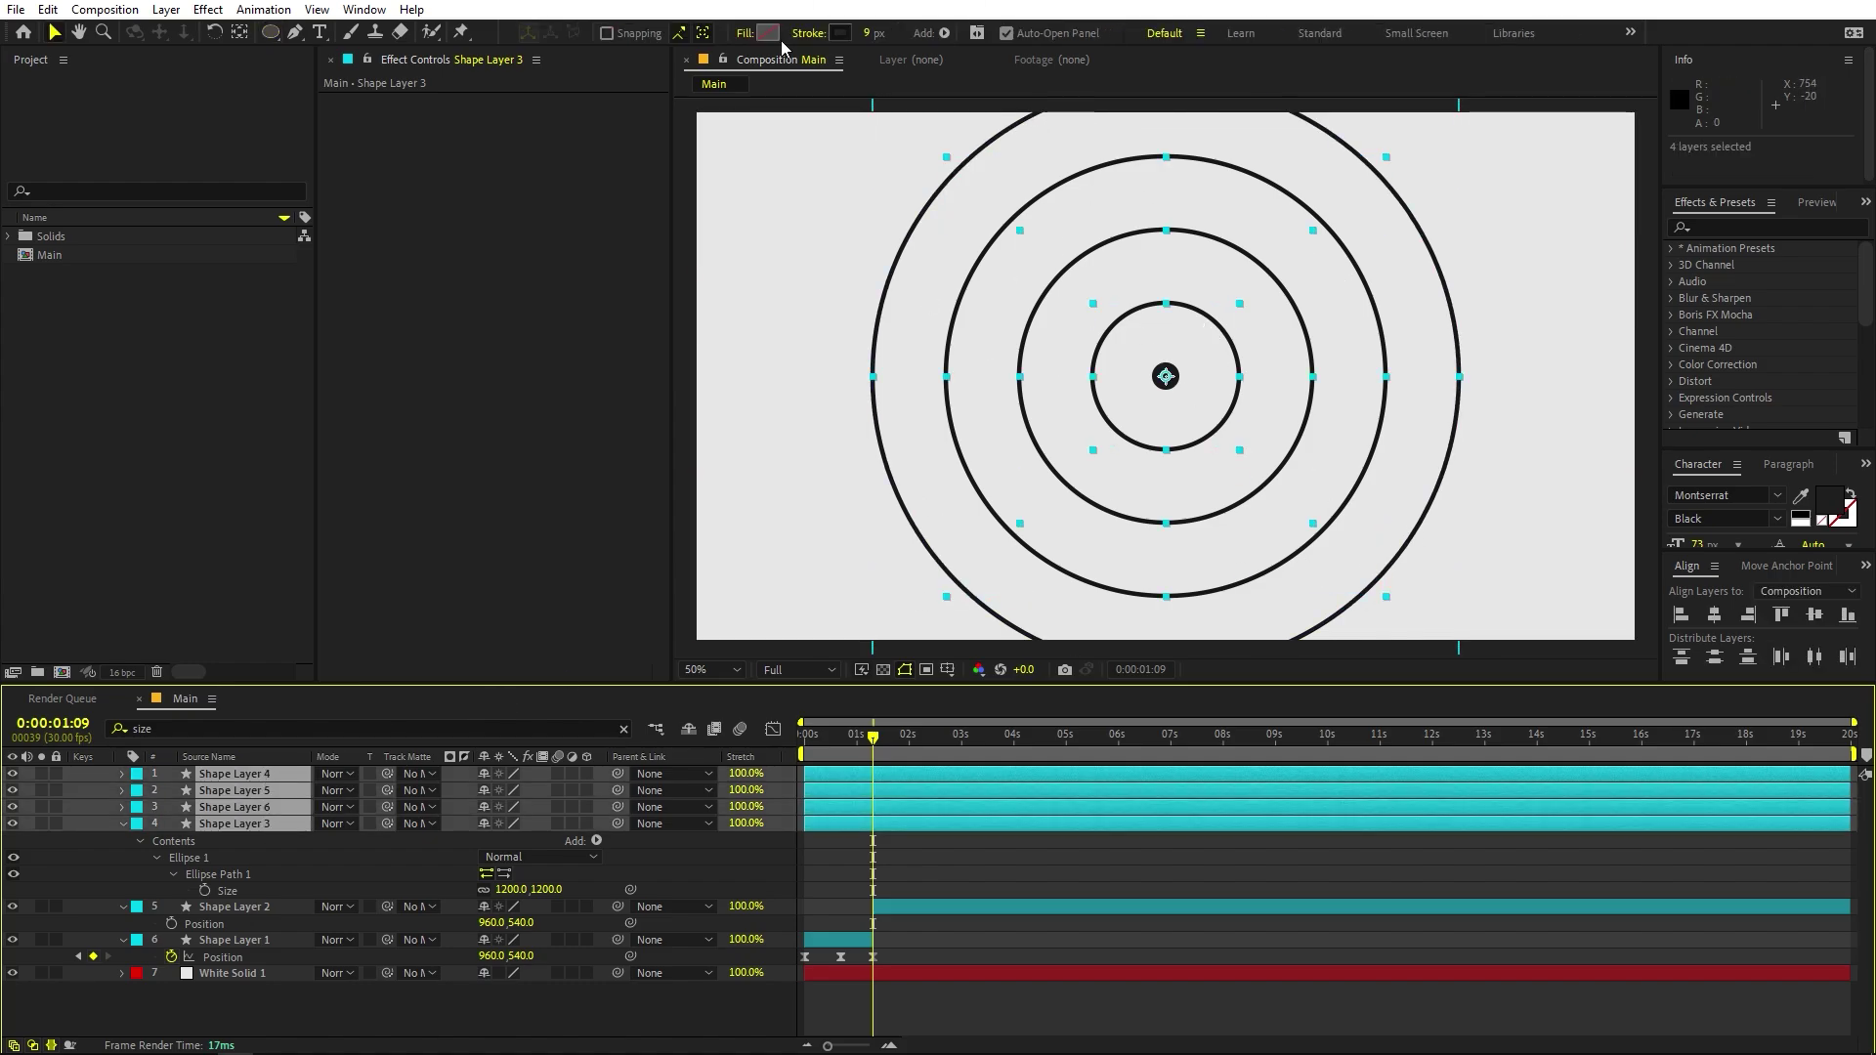
{"action": "left_click", "coordinate": [866, 32]}
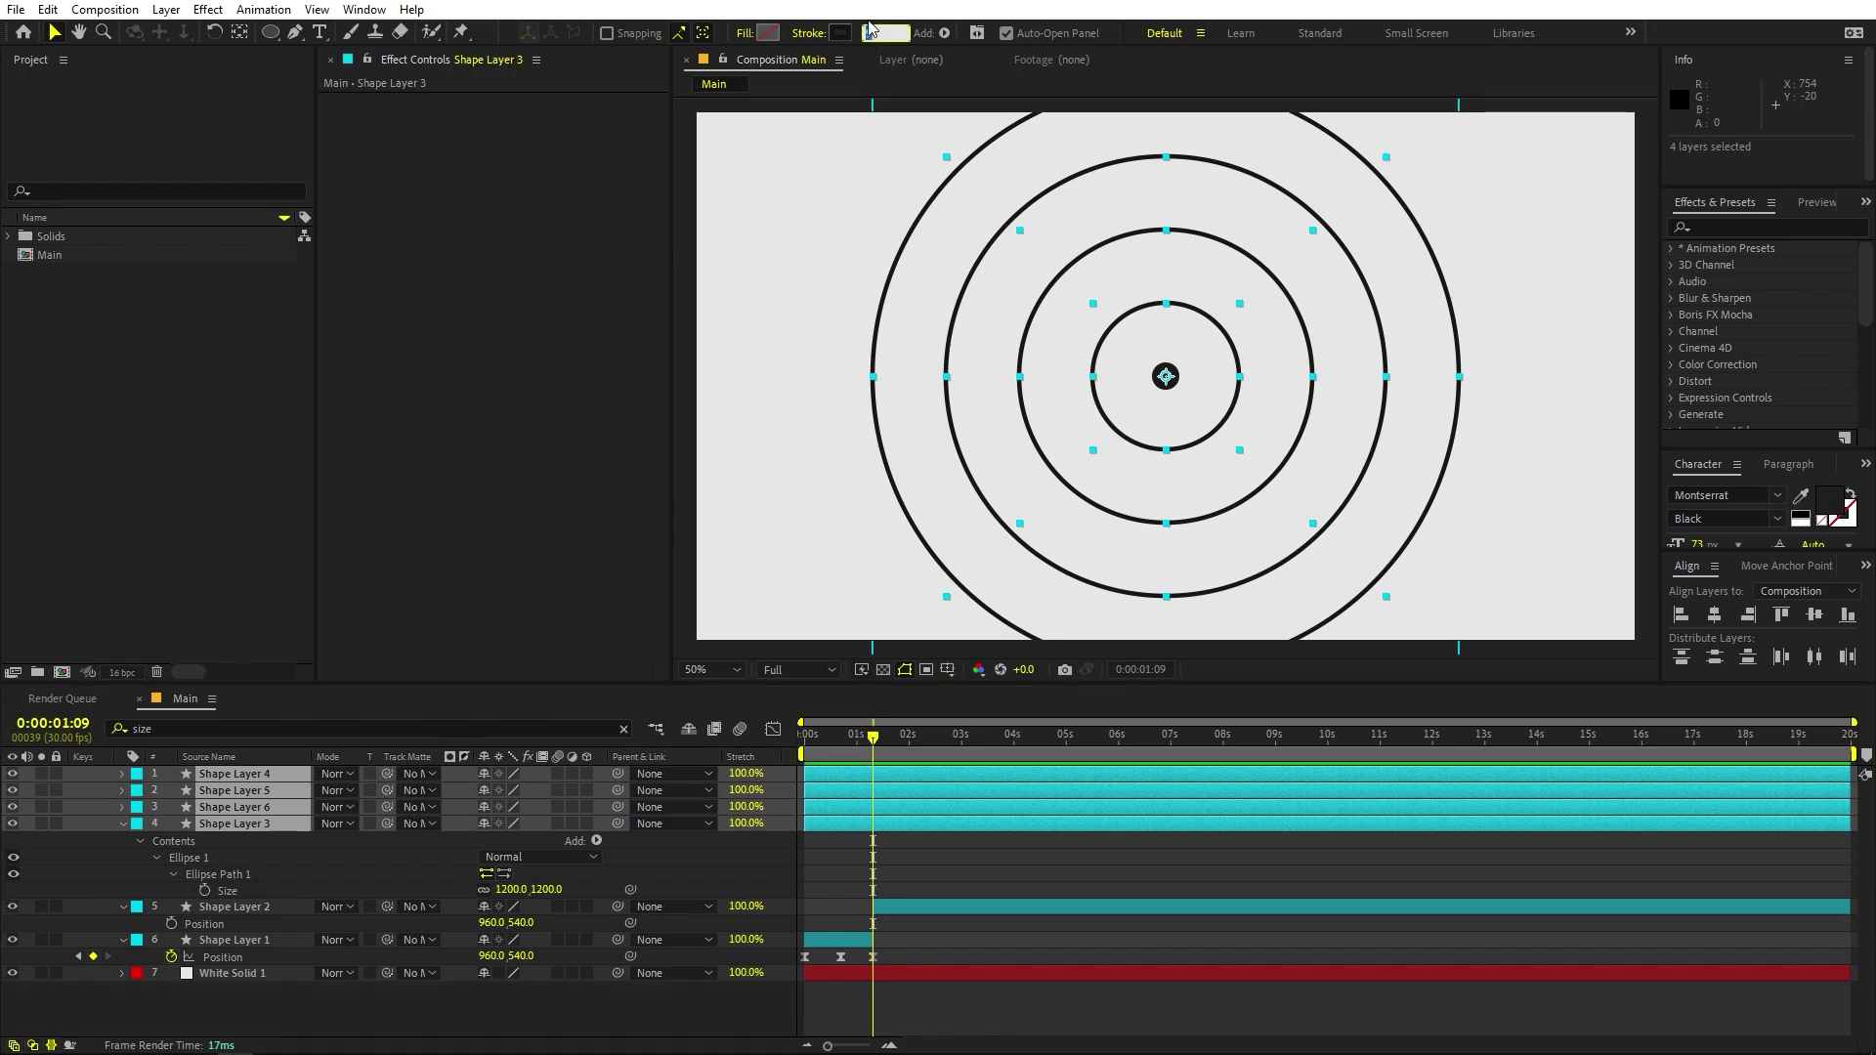
{"action": "type", "text": "2"}
{"action": "key", "text": "Return"}
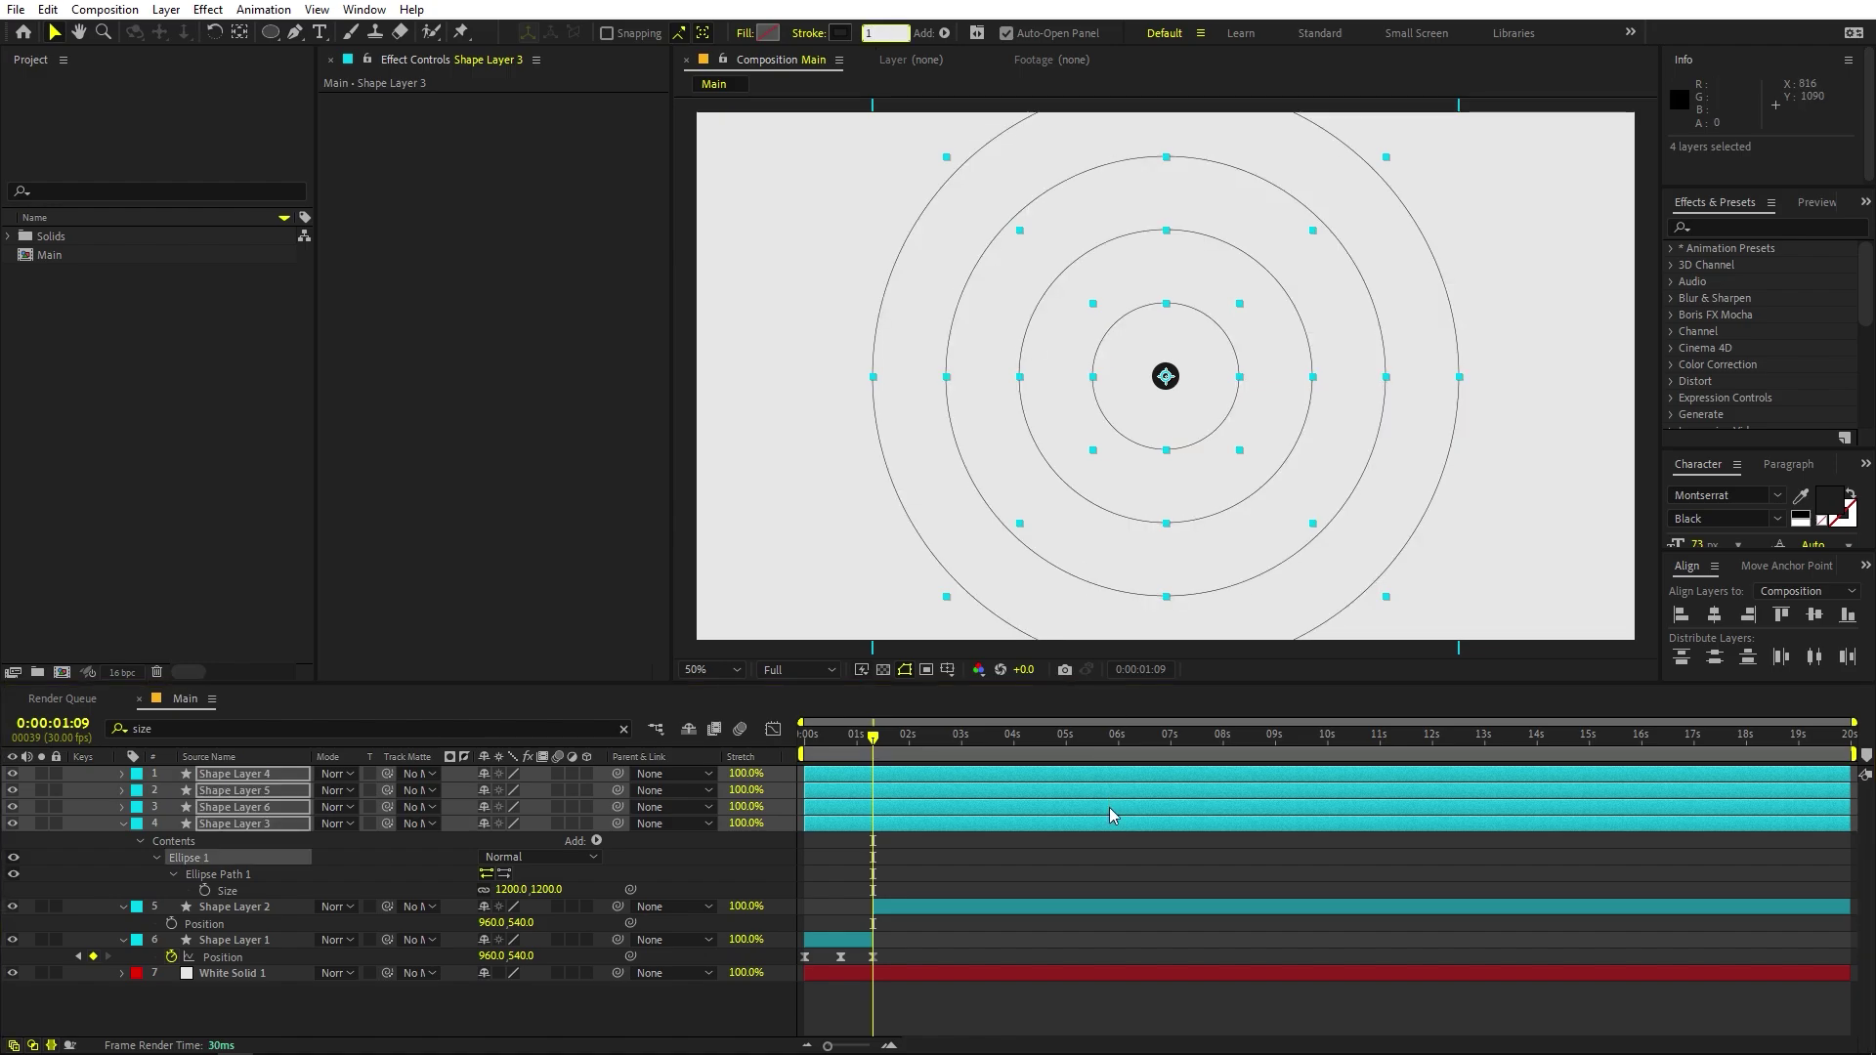
{"action": "left_click", "coordinate": [1217, 846]}
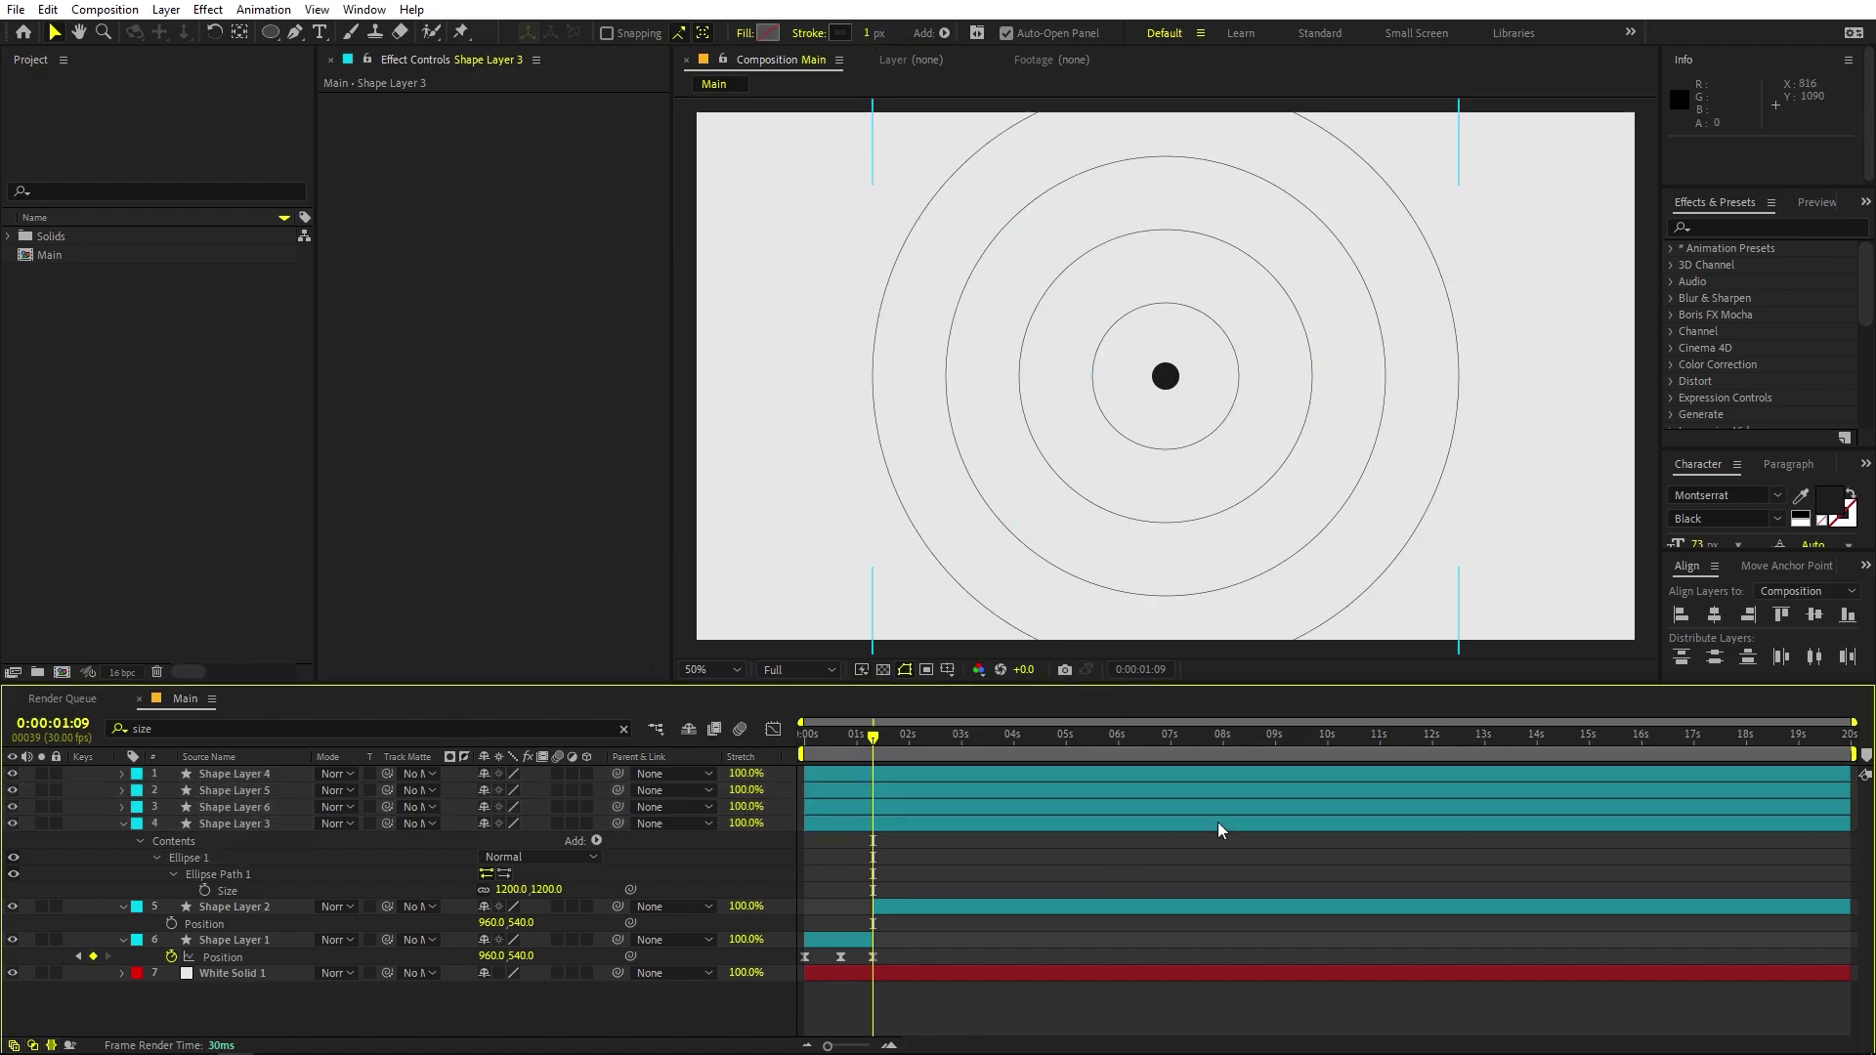
Shift the four ring layers in time so they start at the current time, 0:00:01:09.
{"action": "left_click", "coordinate": [812, 778]}
{"action": "left_click", "coordinate": [824, 829], "text": "shift"}
{"action": "left_click_drag", "start_coordinate": [821, 778], "coordinate": [888, 784]}
{"action": "left_click", "coordinate": [906, 869]}
Move Shape Layer 2 to the top of the layer stack and give it a Red label.
{"action": "left_click", "coordinate": [261, 906]}
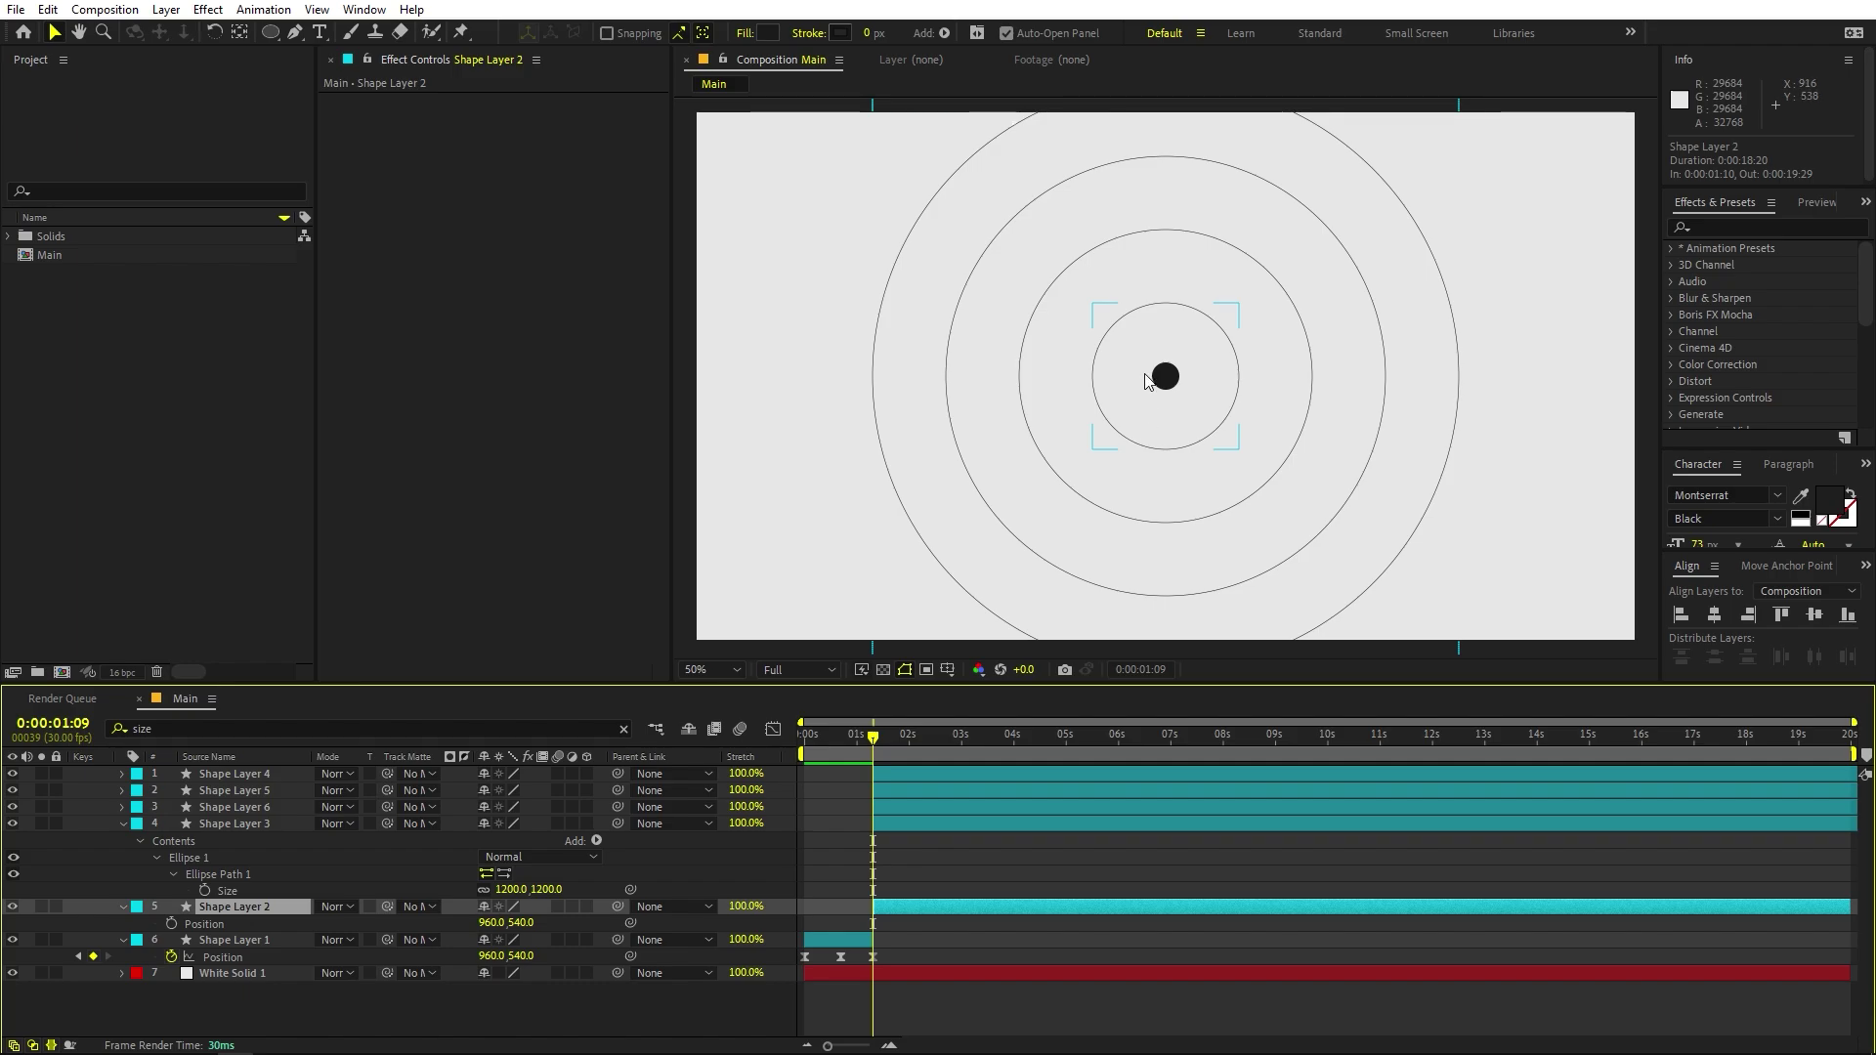
{"action": "scroll", "coordinate": [900, 864], "scroll_direction": "up", "scroll_amount": 5}
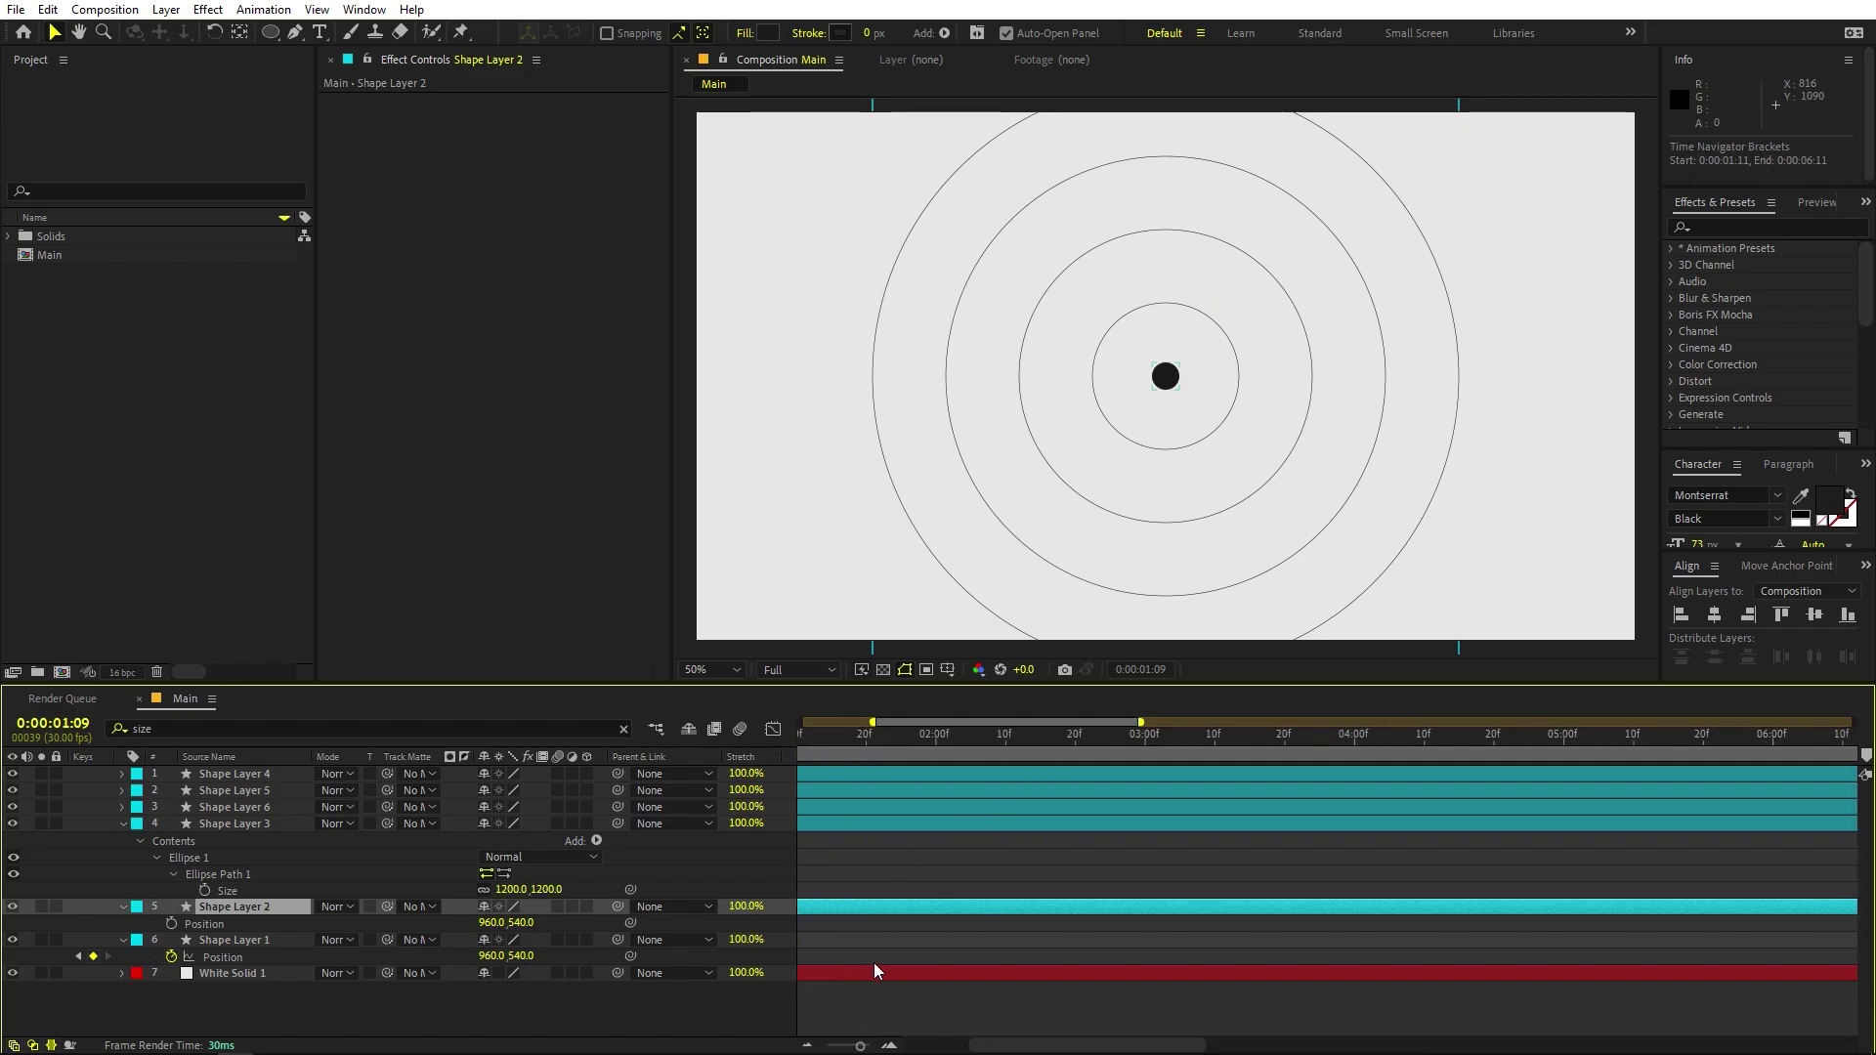
{"action": "left_click_drag", "start_coordinate": [293, 906], "coordinate": [151, 781]}
{"action": "left_click", "coordinate": [137, 774]}
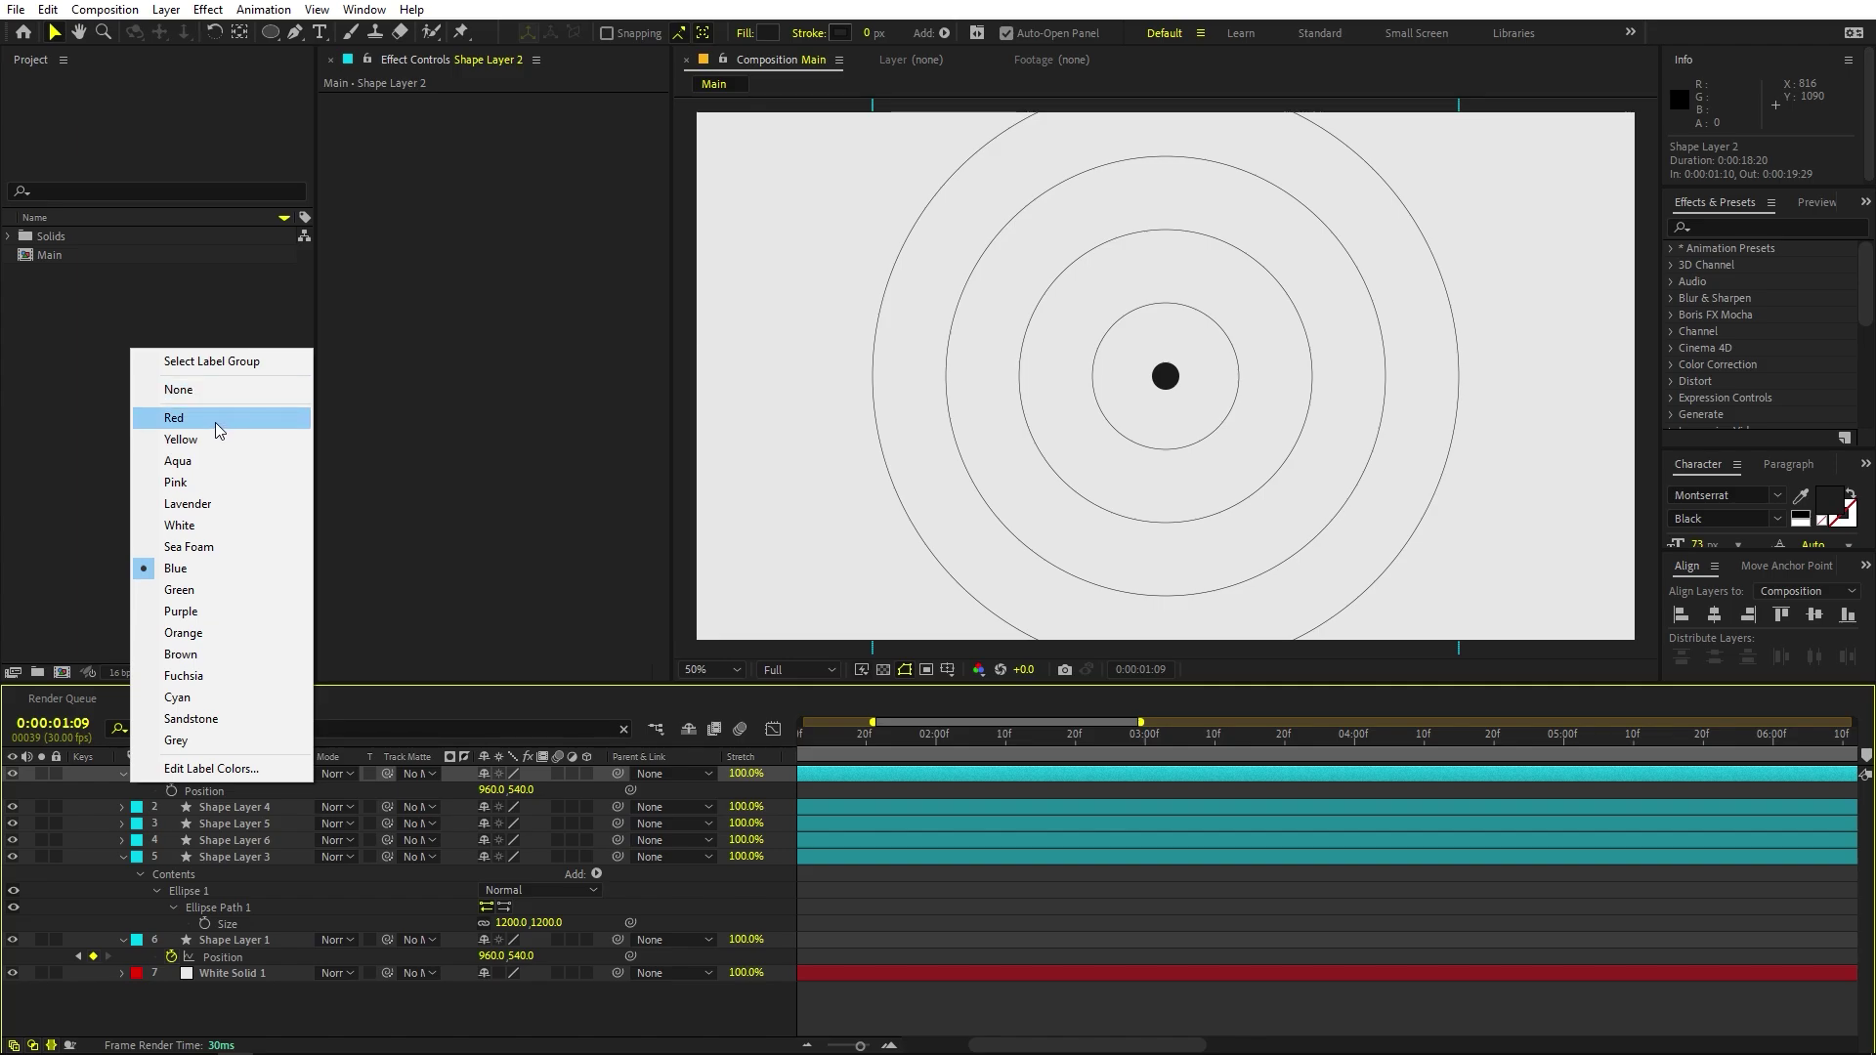
{"action": "left_click", "coordinate": [215, 422]}
Shift the four ring layers one frame so they start together with Shape Layer 2 at 0:00:01:10.
{"action": "left_click_drag", "start_coordinate": [860, 1045], "coordinate": [837, 1047]}
{"action": "left_click", "coordinate": [871, 793]}
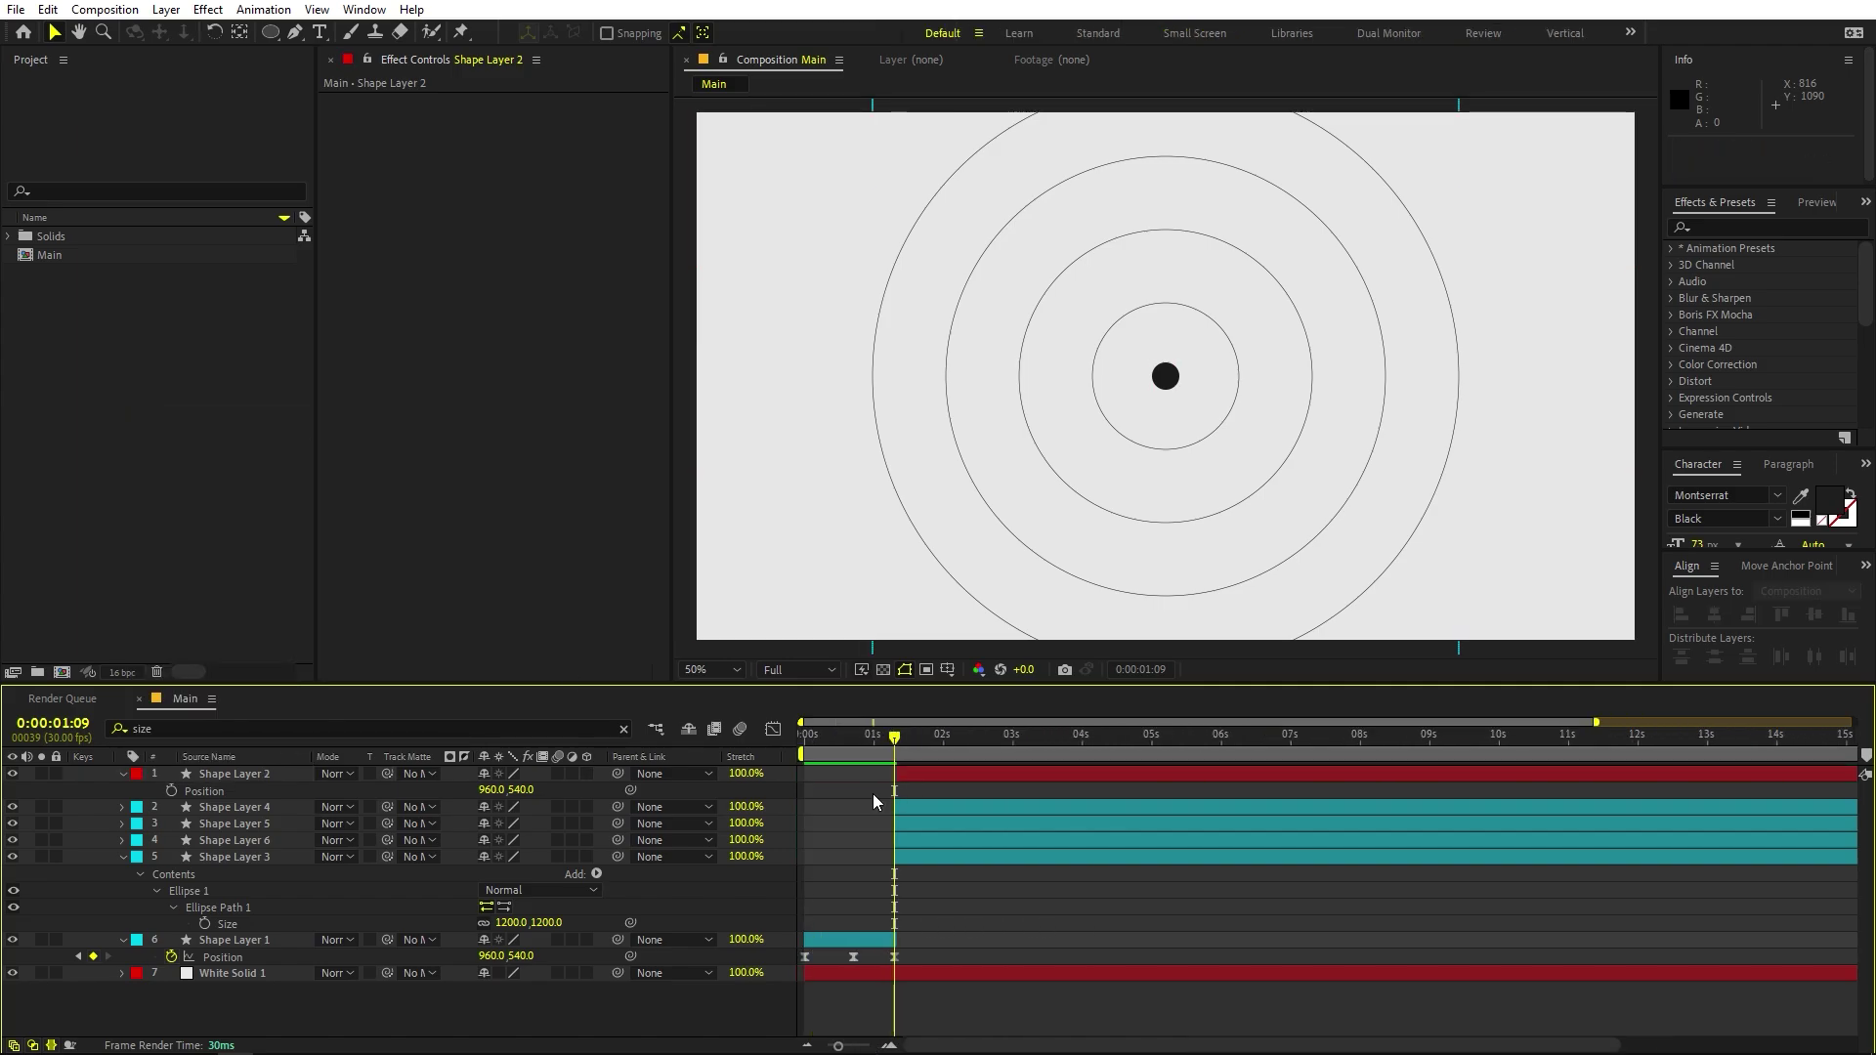
{"action": "scroll", "coordinate": [872, 793], "scroll_direction": "up", "scroll_amount": 5}
{"action": "left_click", "coordinate": [1077, 773]}
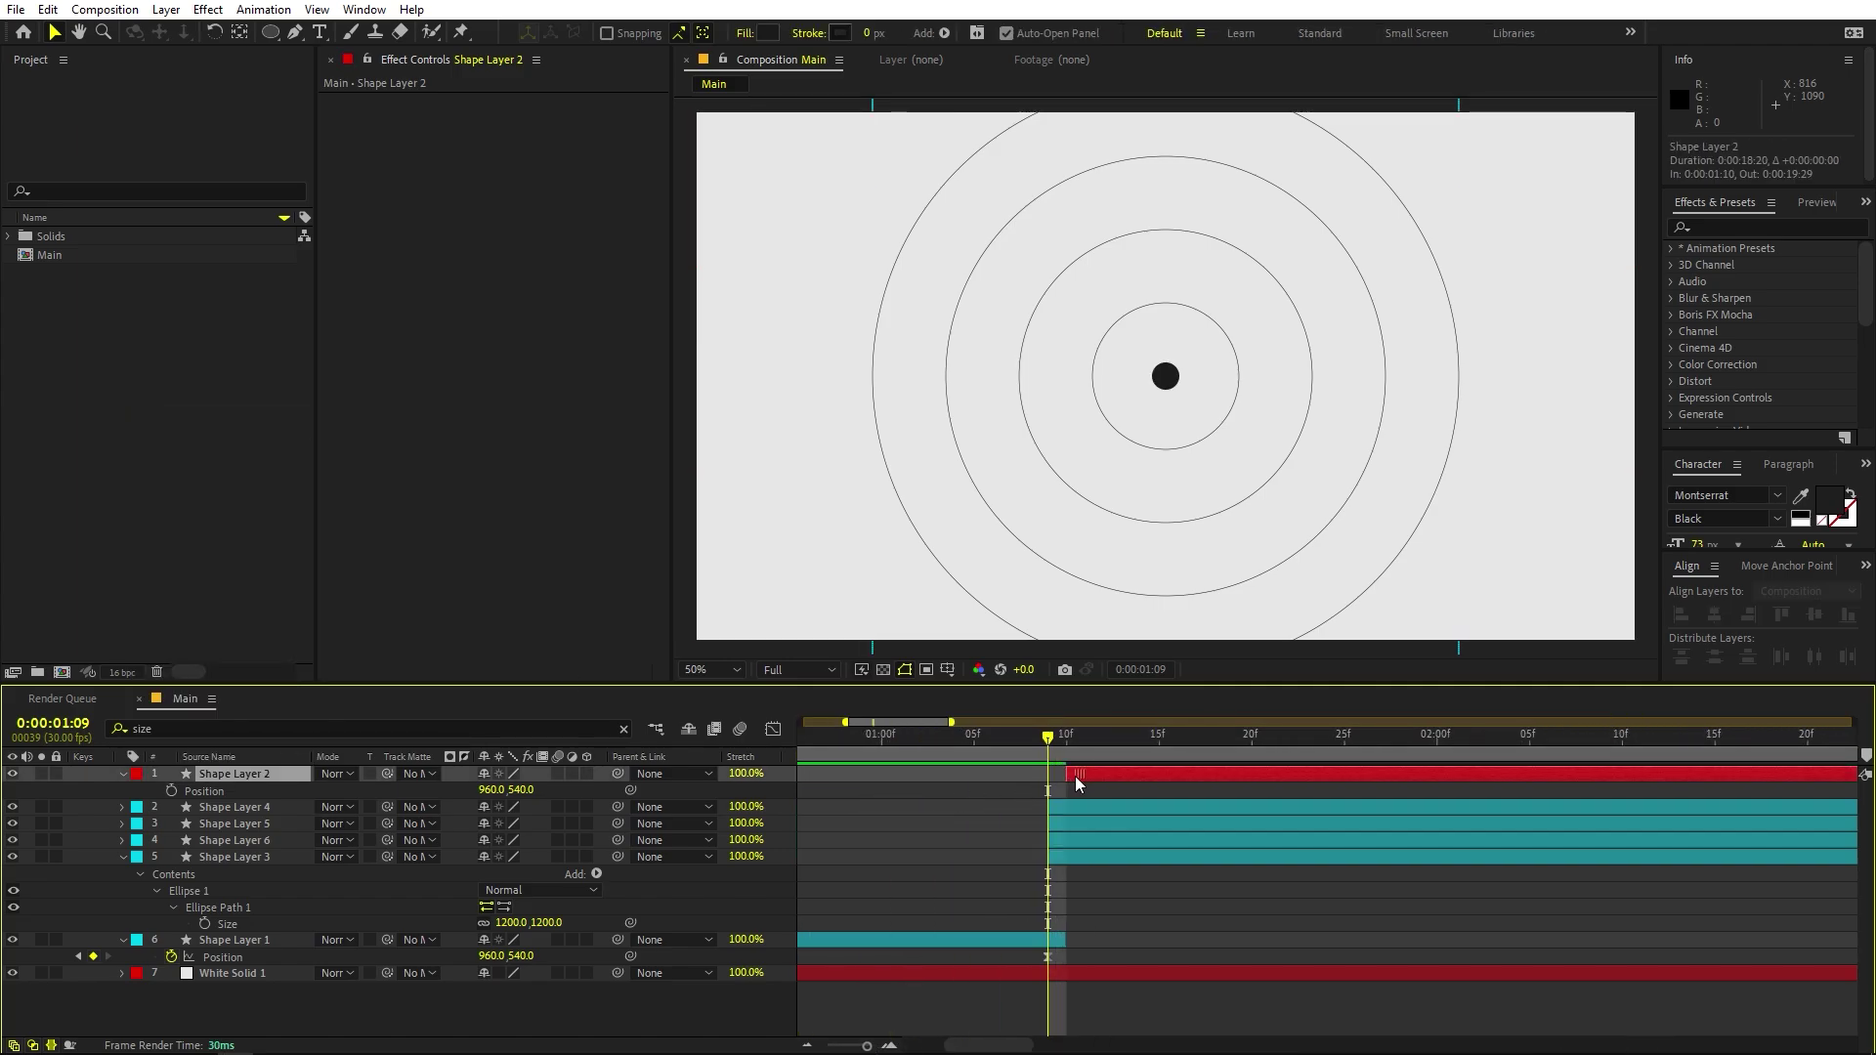
{"action": "left_click", "coordinate": [1080, 860]}
{"action": "left_click", "coordinate": [1075, 808], "text": "shift"}
{"action": "left_click_drag", "start_coordinate": [1063, 810], "coordinate": [1080, 815]}
Add a Position keyframe to Shape Layer 2 at 0:00:01:10, with the dot at the centre.
{"action": "key", "text": "Page_Down"}
{"action": "left_click", "coordinate": [1088, 773]}
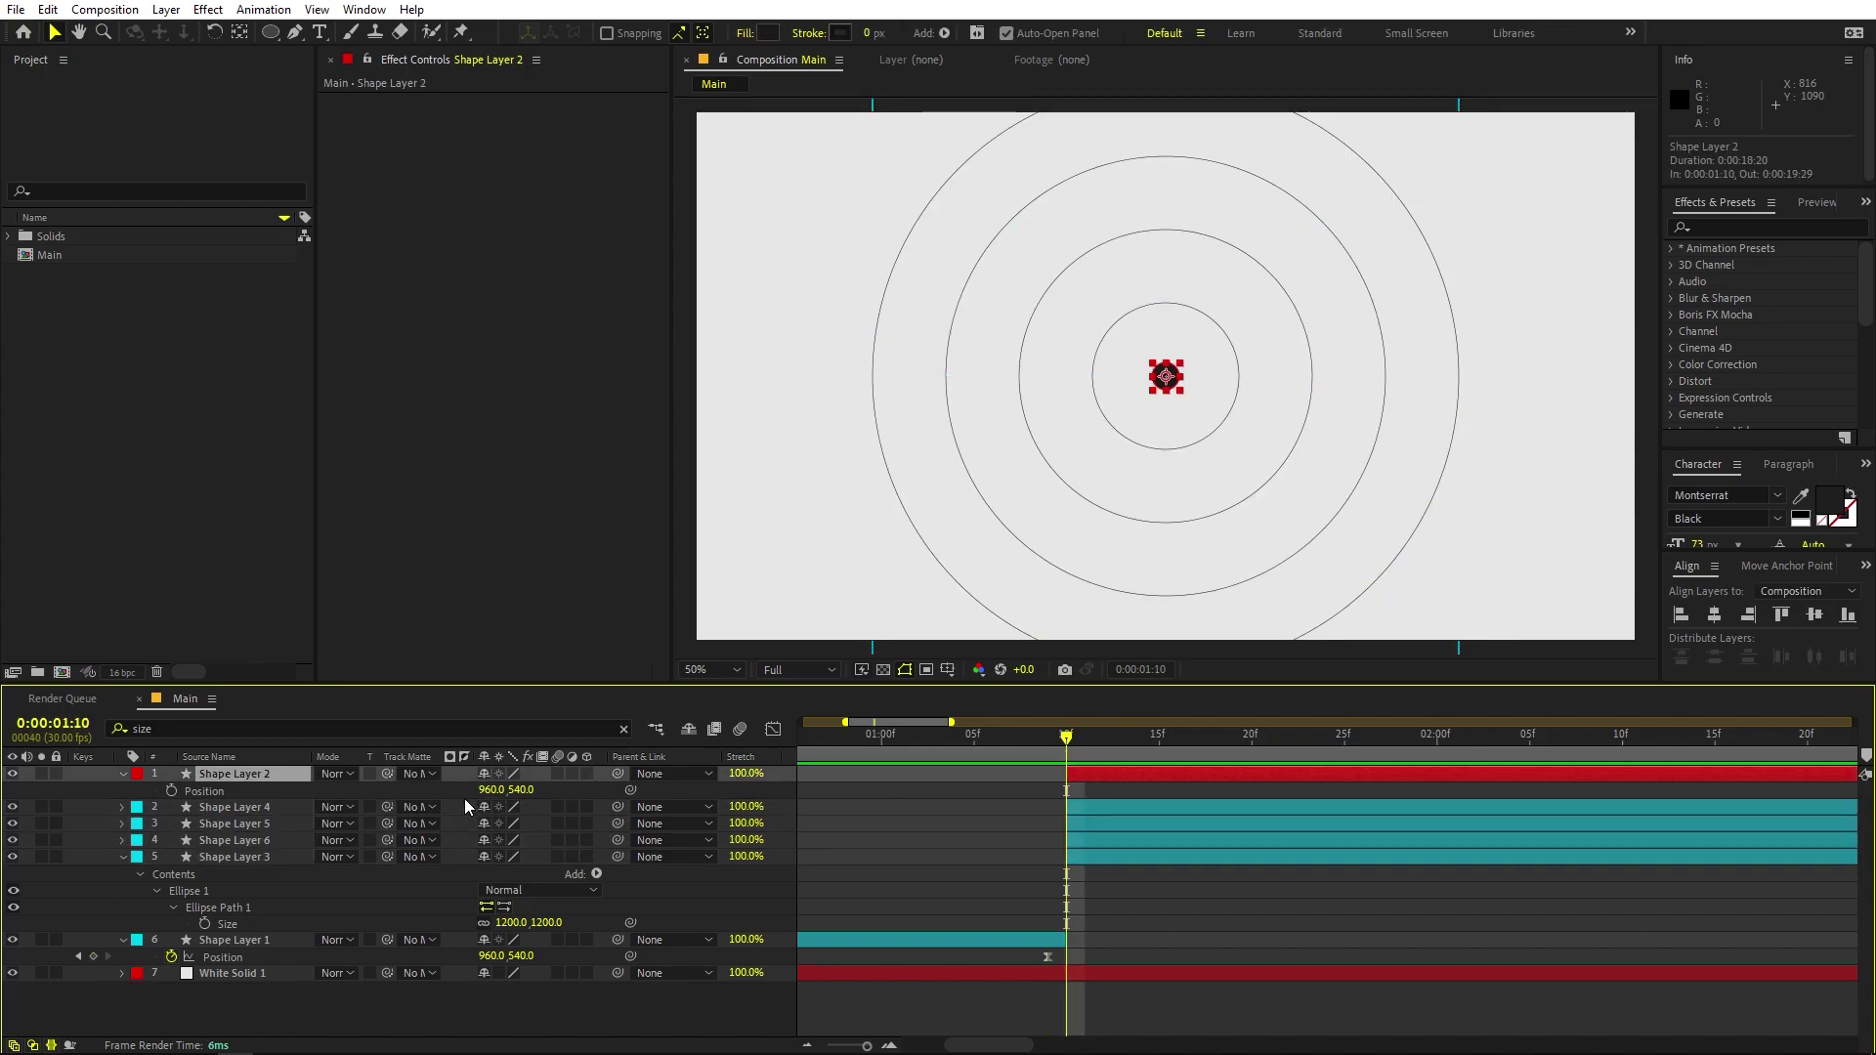
{"action": "left_click", "coordinate": [171, 791]}
At 0:00:02:00, move Shape Layer 2's dot up to the innermost ring's upper edge, at about 961, 396.
{"action": "left_click", "coordinate": [1199, 774]}
{"action": "left_click_drag", "start_coordinate": [1077, 745], "coordinate": [1432, 771]}
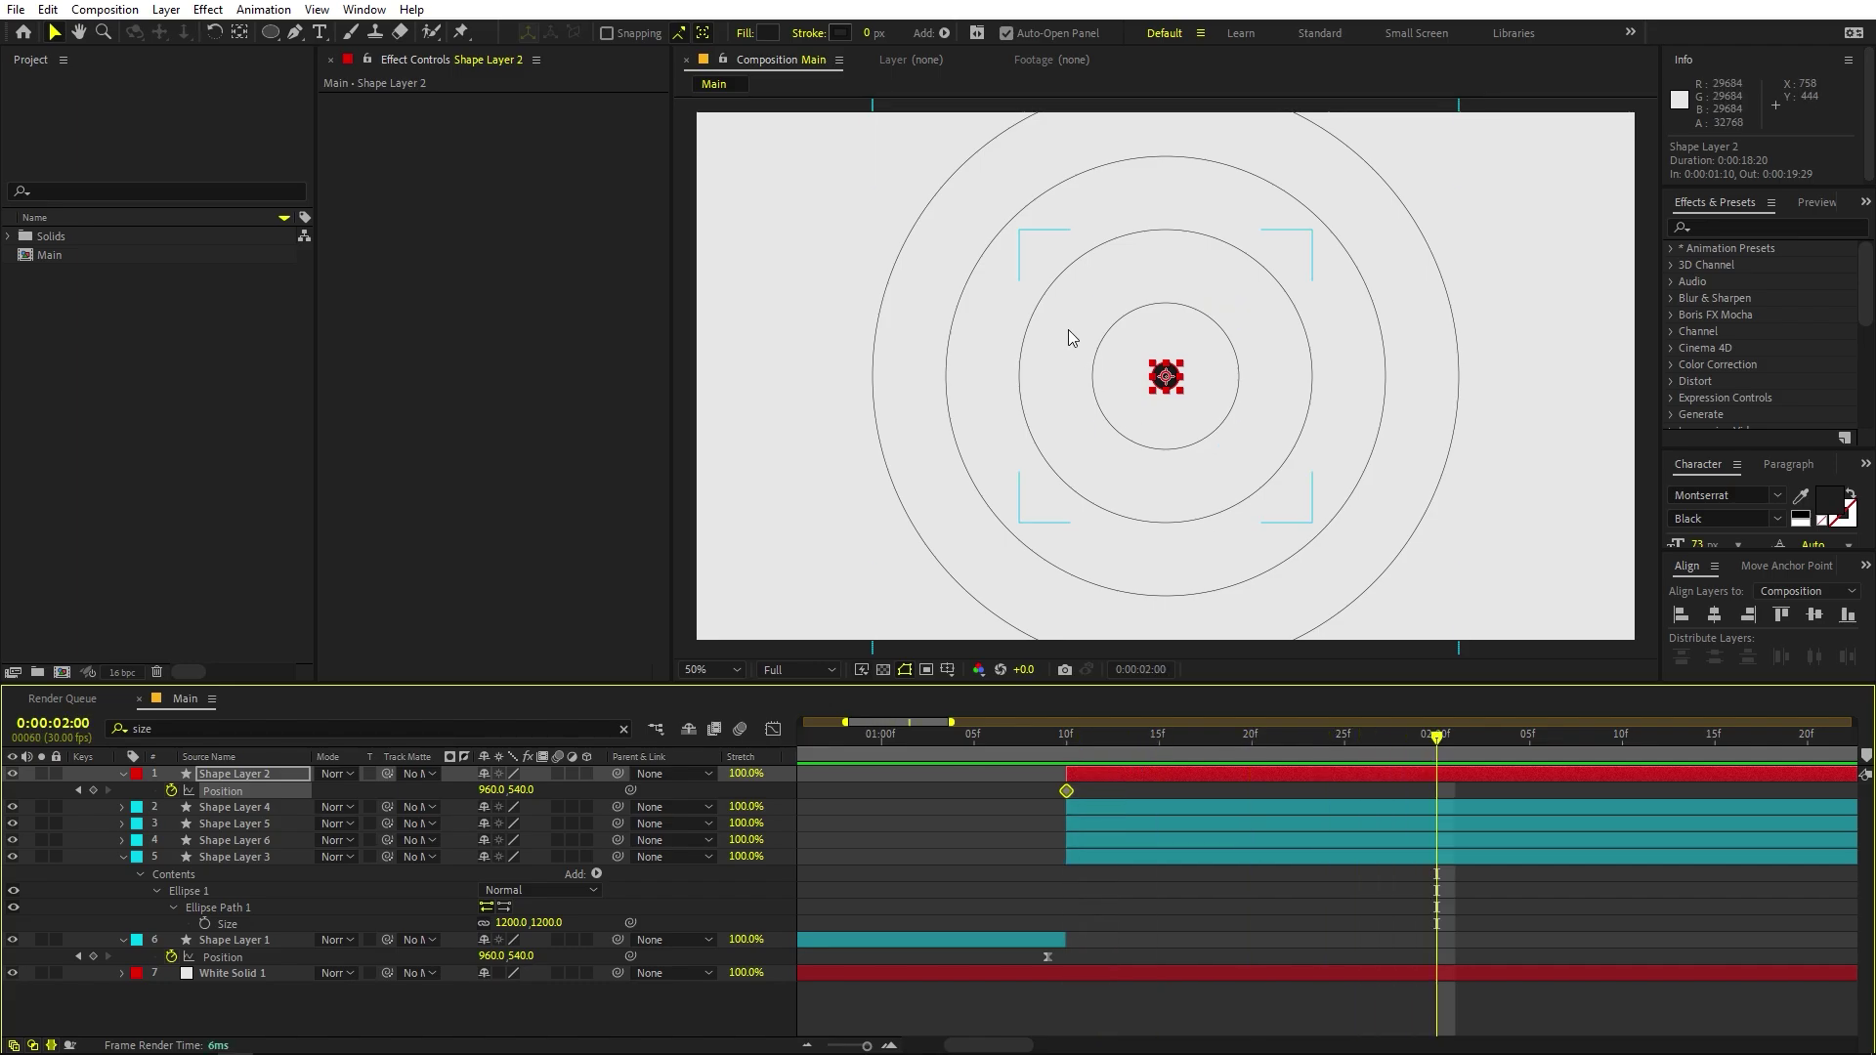
{"action": "scroll", "coordinate": [1176, 368], "scroll_direction": "up", "scroll_amount": 1}
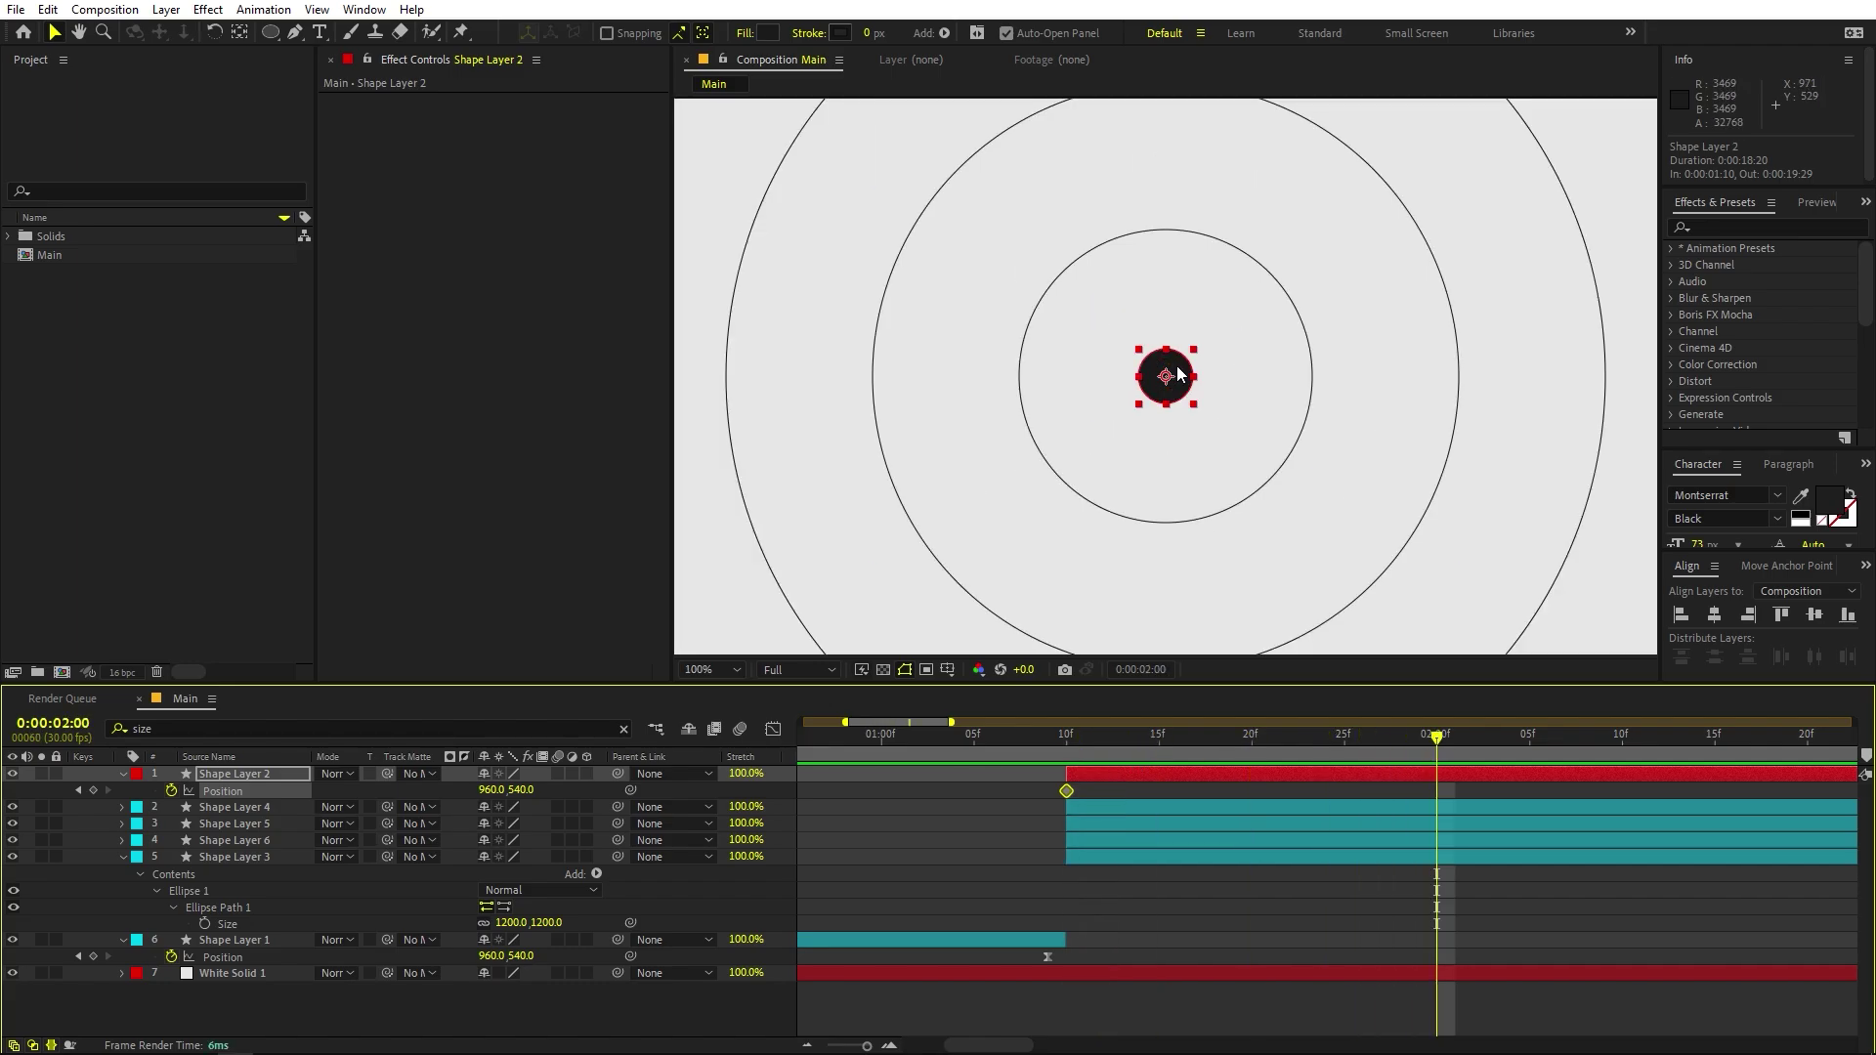
{"action": "mouse_move", "coordinate": [1182, 386]}
{"action": "left_mouse_down"}
{"action": "mouse_move", "coordinate": [1182, 245]}
{"action": "mouse_move", "coordinate": [1176, 419]}
{"action": "left_mouse_up"}
Lower Shape Layer 2's opacity to 65% so the ring line shows through the dot.
{"action": "key", "text": "period"}
{"action": "key", "text": "h"}
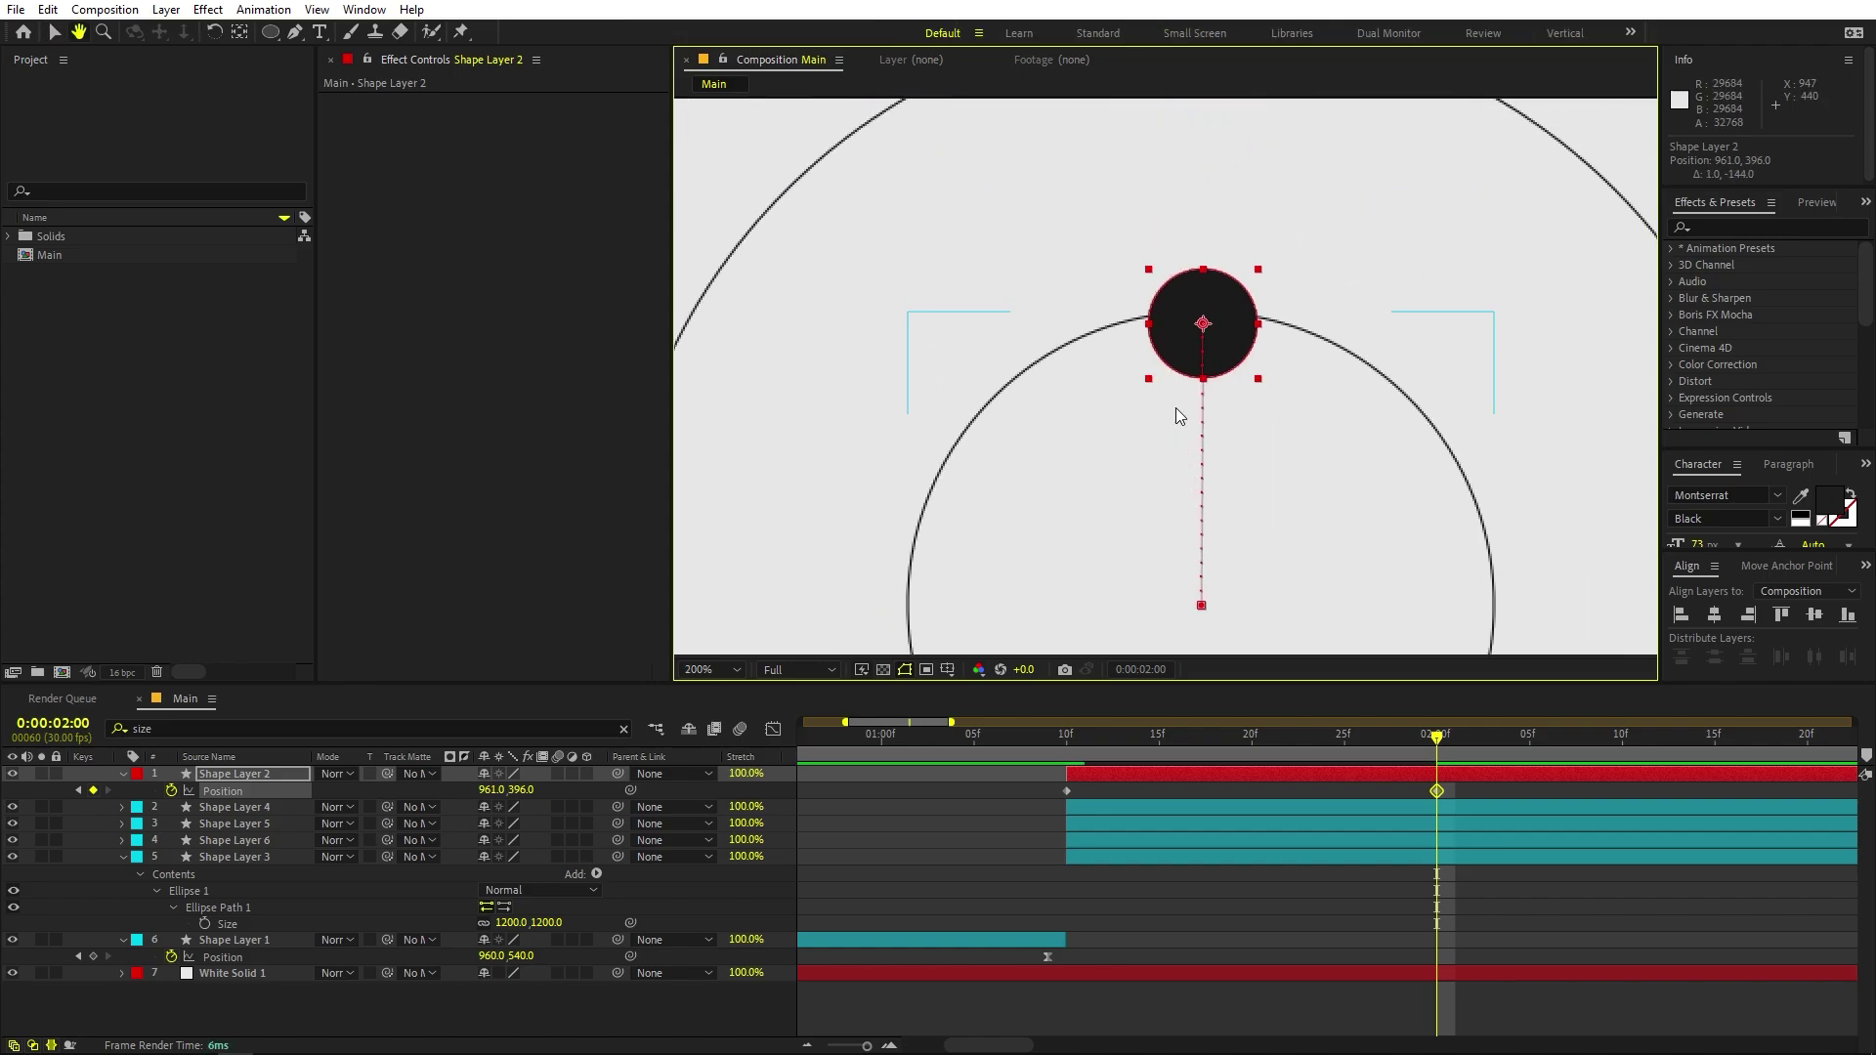
{"action": "scroll", "coordinate": [1170, 367], "scroll_direction": "up", "scroll_amount": 2}
{"action": "scroll", "coordinate": [1171, 368], "scroll_direction": "down", "scroll_amount": 1}
{"action": "key", "text": "space"}
{"action": "left_click_drag", "start_coordinate": [1181, 348], "coordinate": [1156, 478]}
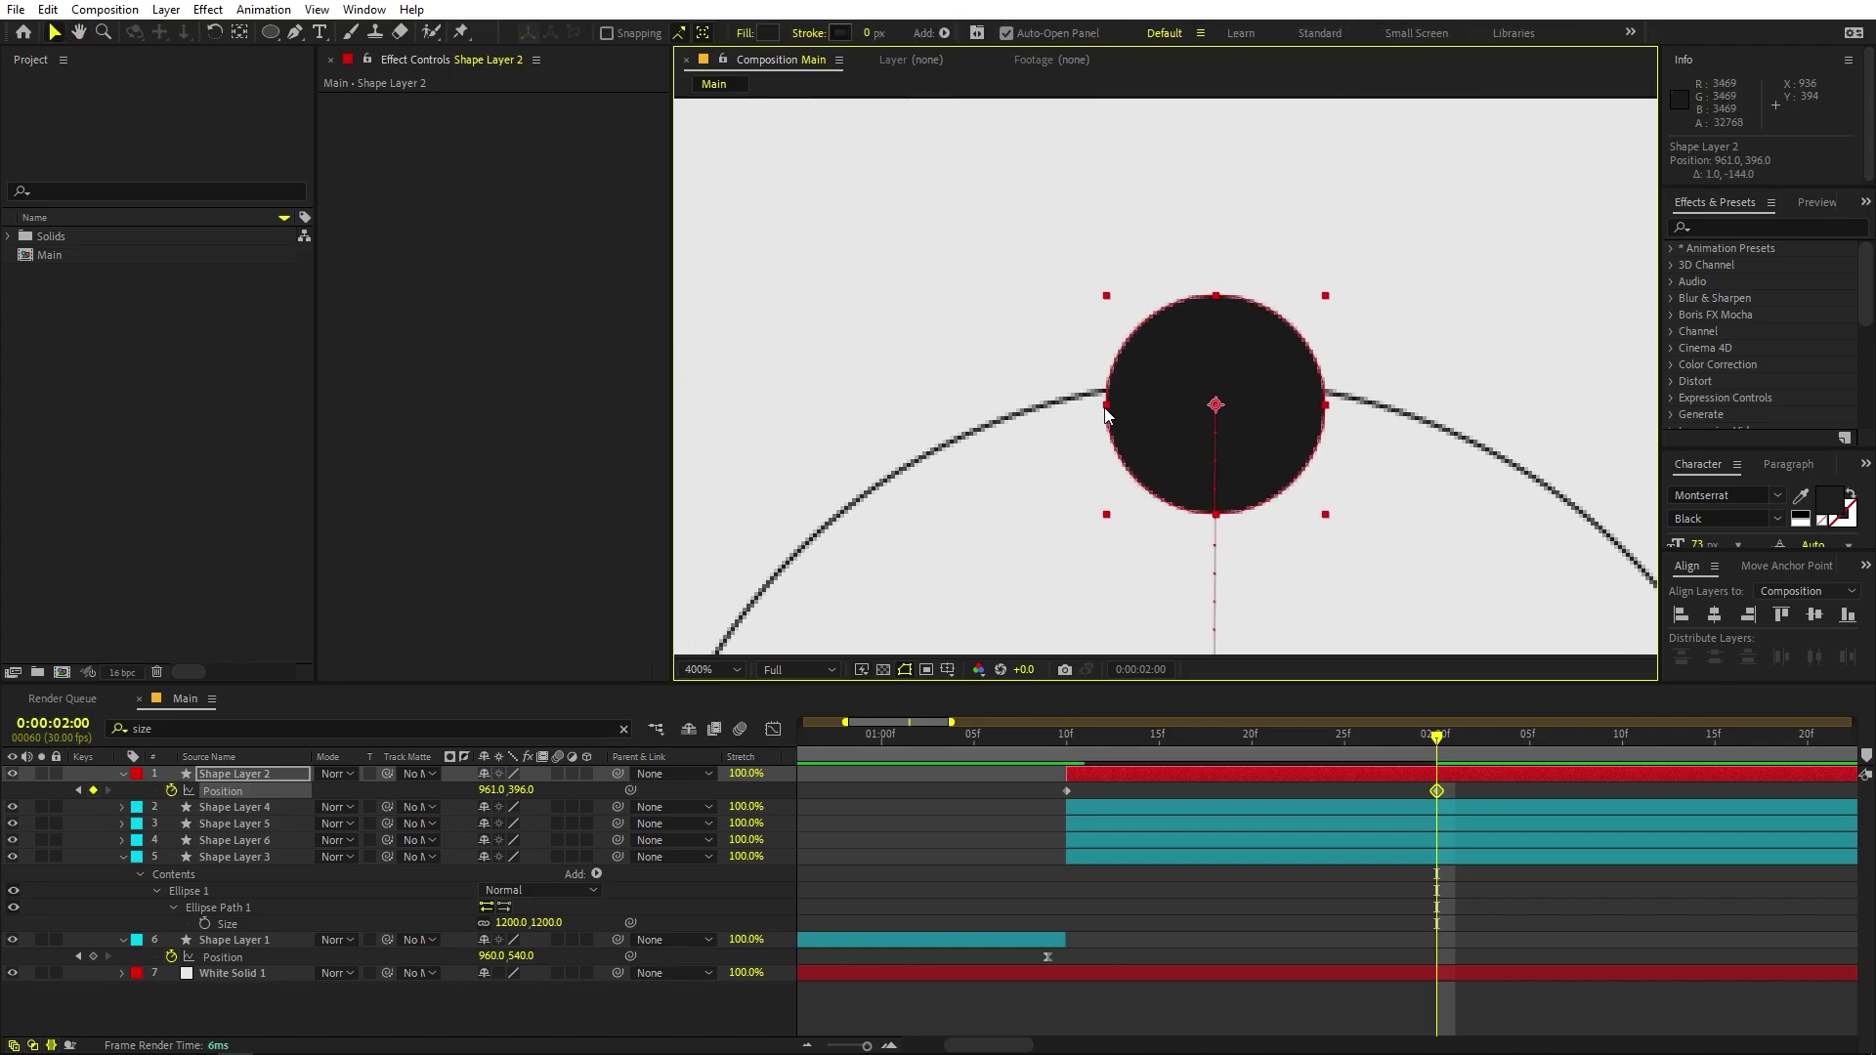
{"action": "left_click", "coordinate": [237, 770]}
{"action": "key", "text": "t"}
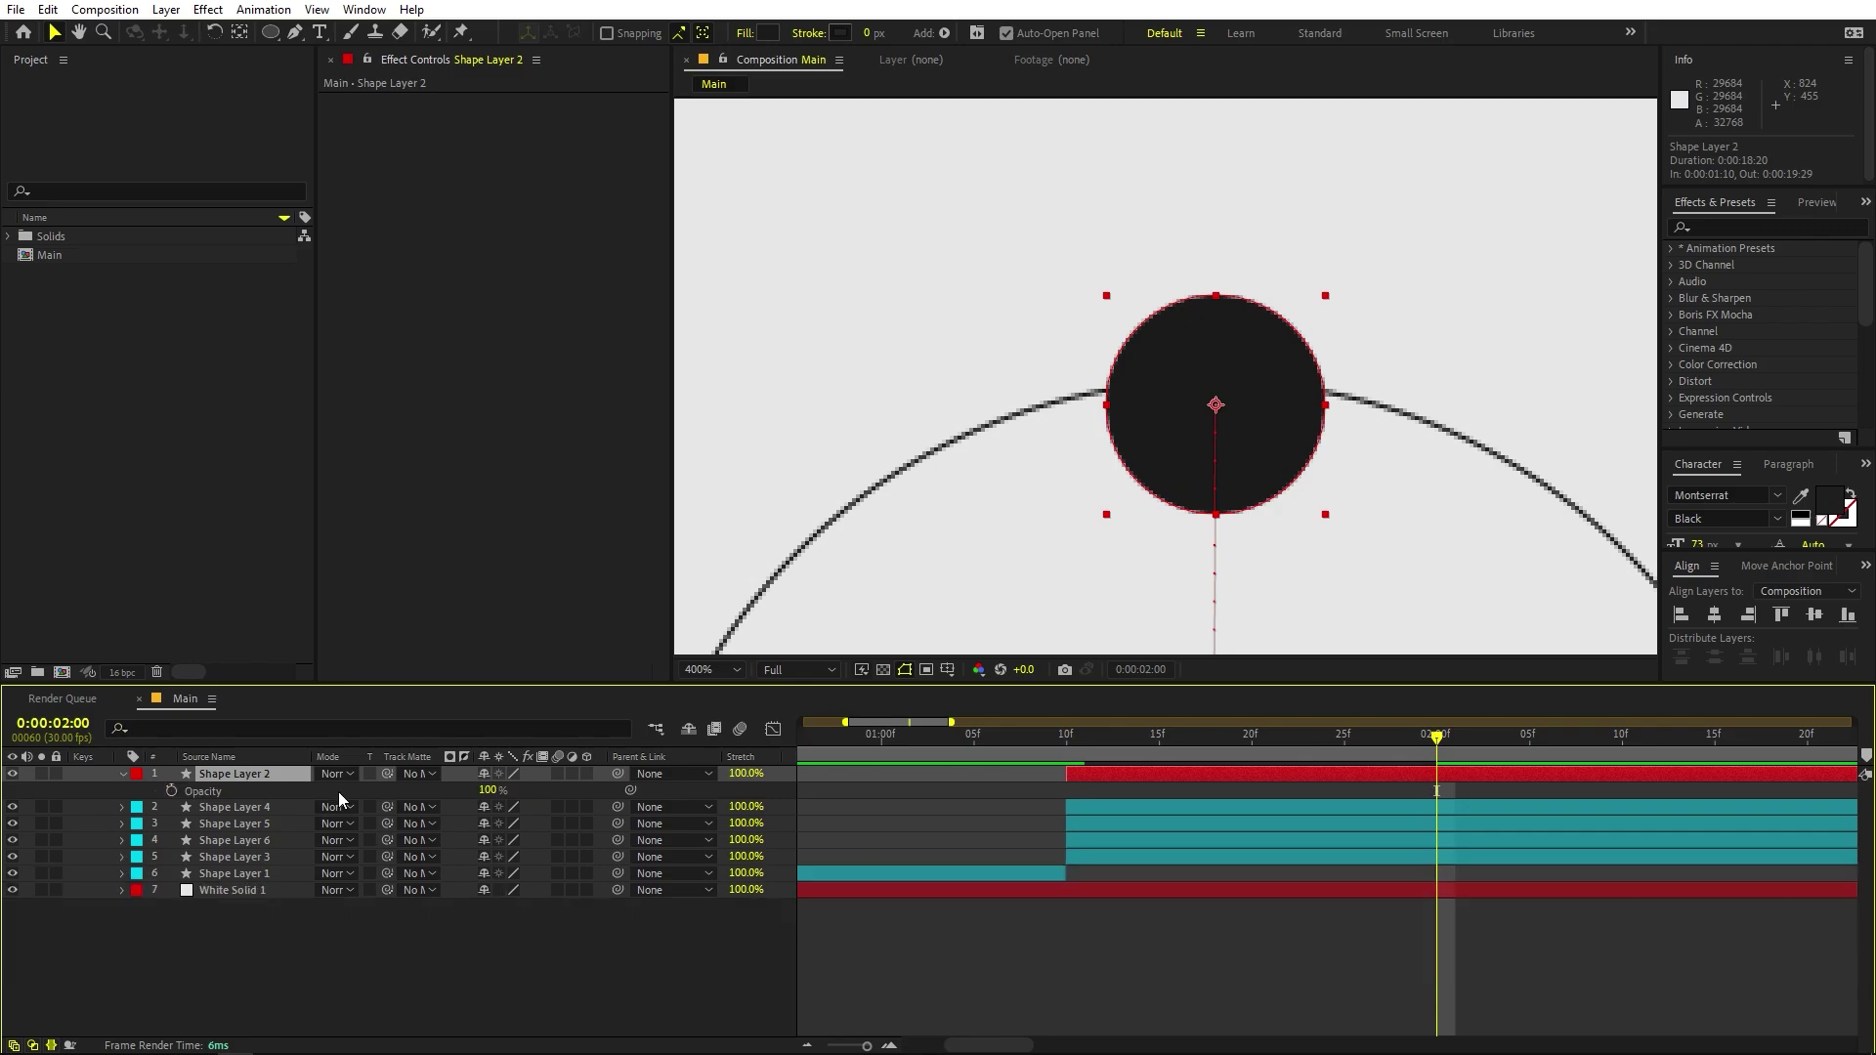
{"action": "left_click_drag", "start_coordinate": [489, 790], "coordinate": [456, 789]}
Nudge the dot up to centre it on the innermost ring's line, at position 961, 390.4, and reveal its Position keyframes.
{"action": "scroll", "coordinate": [1153, 462], "scroll_direction": "up", "scroll_amount": 2}
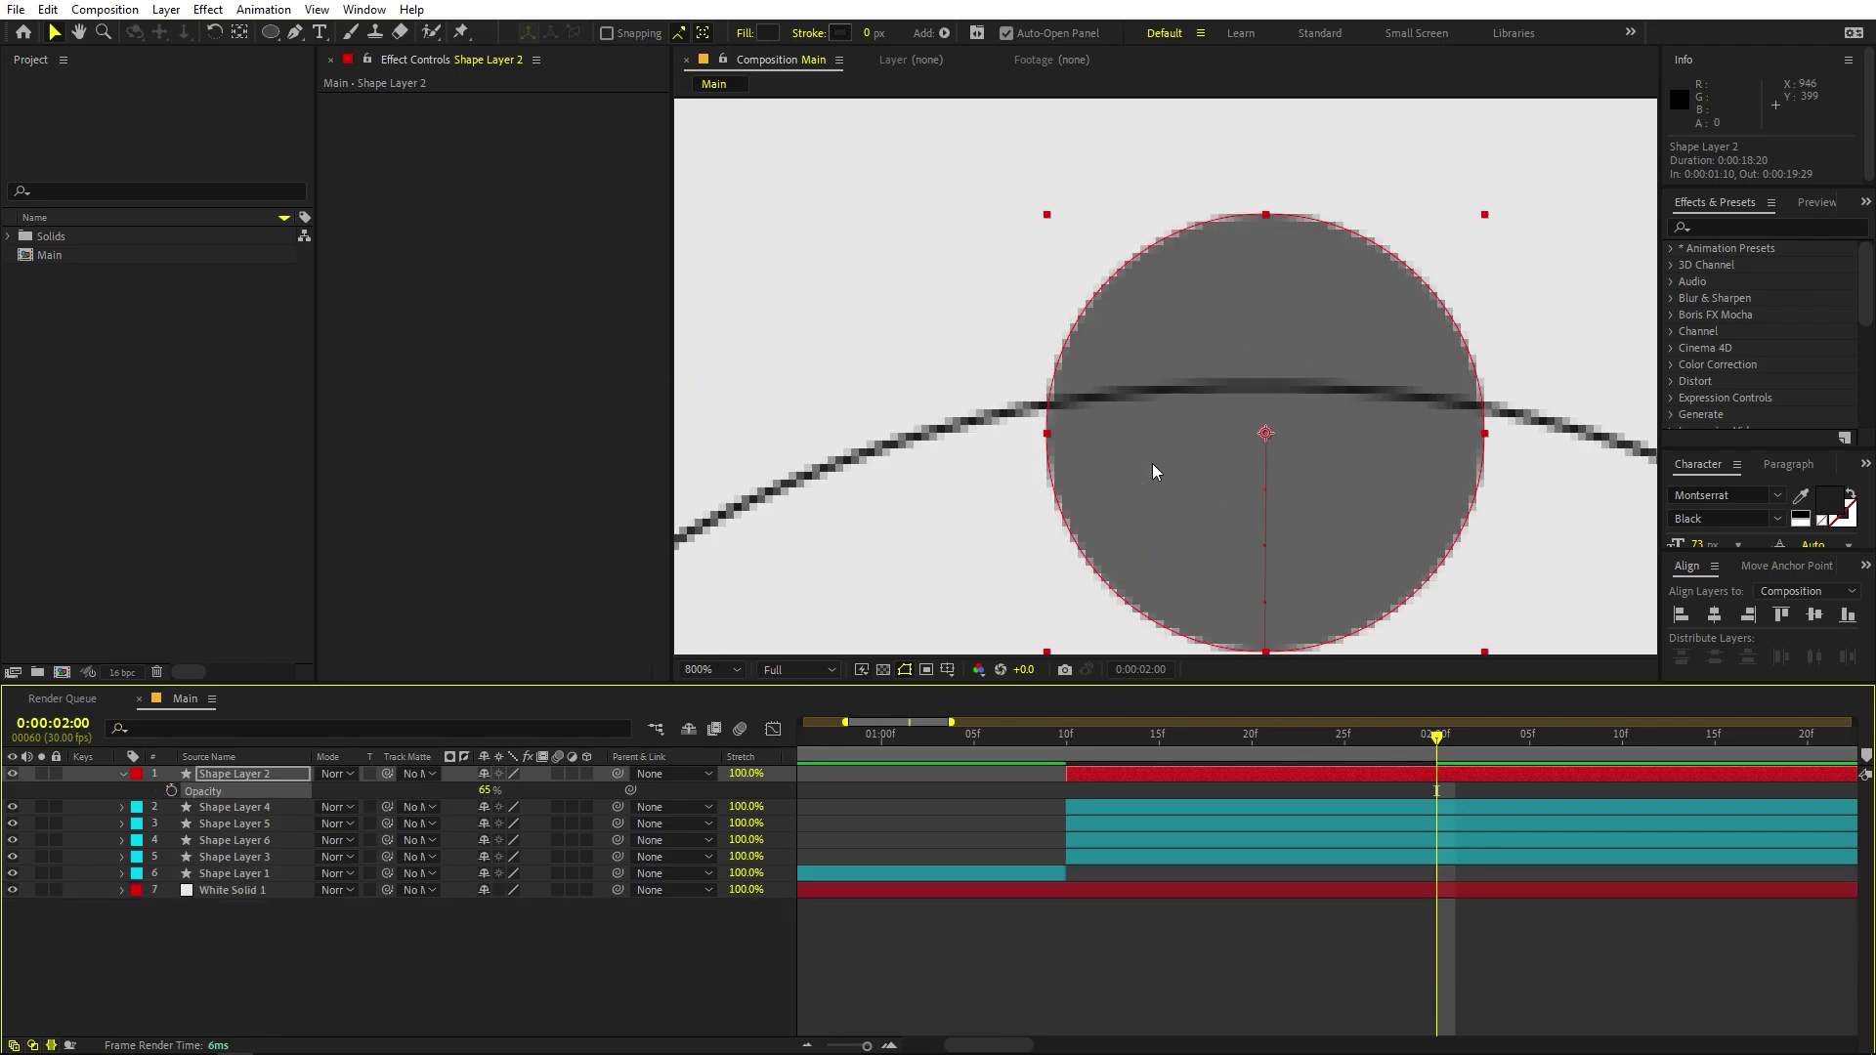
{"action": "key", "text": "space"}
{"action": "left_click_drag", "start_coordinate": [1269, 437], "coordinate": [943, 412]}
{"action": "key", "text": "v"}
{"action": "left_click_drag", "start_coordinate": [1151, 475], "coordinate": [1126, 439]}
{"action": "scroll", "coordinate": [1105, 387], "scroll_direction": "down", "scroll_amount": 2}
{"action": "key", "text": "space"}
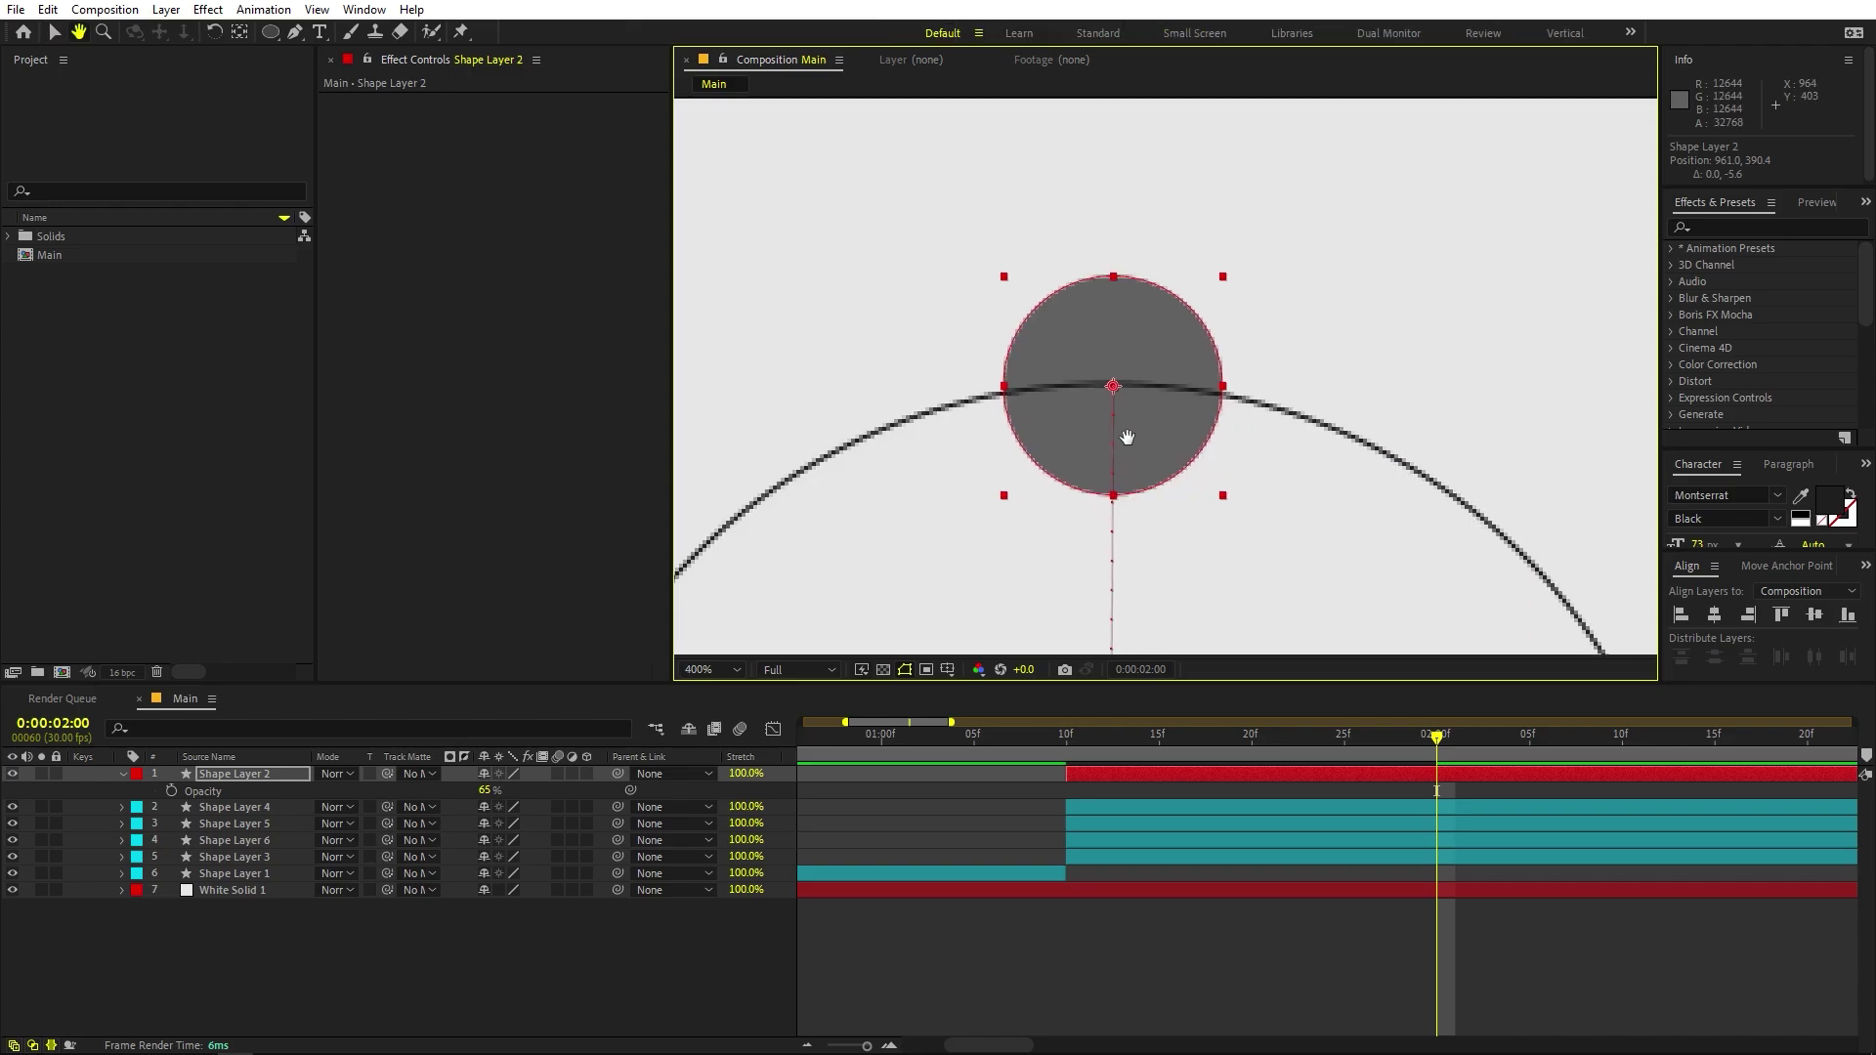
{"action": "scroll", "coordinate": [1131, 436], "scroll_direction": "up", "scroll_amount": 2}
{"action": "key", "text": "comma"}
{"action": "key", "text": "comma"}
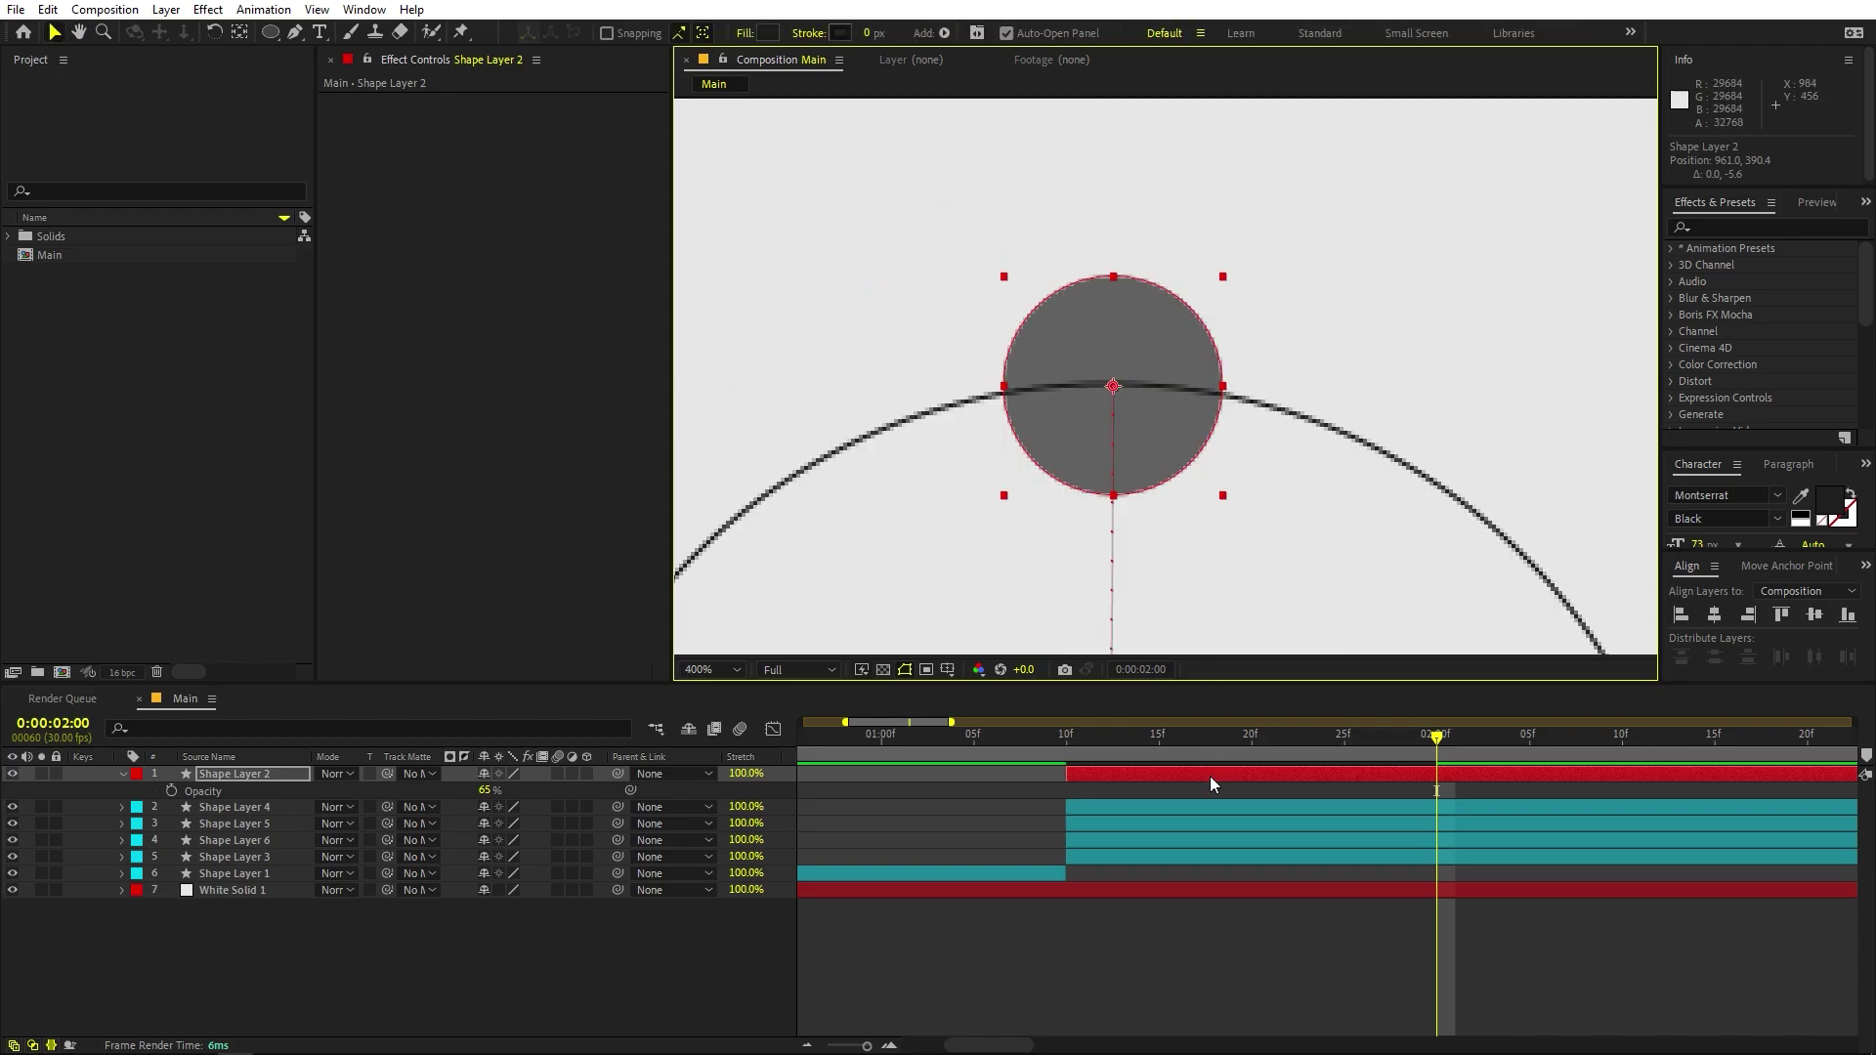
{"action": "key", "text": "p"}
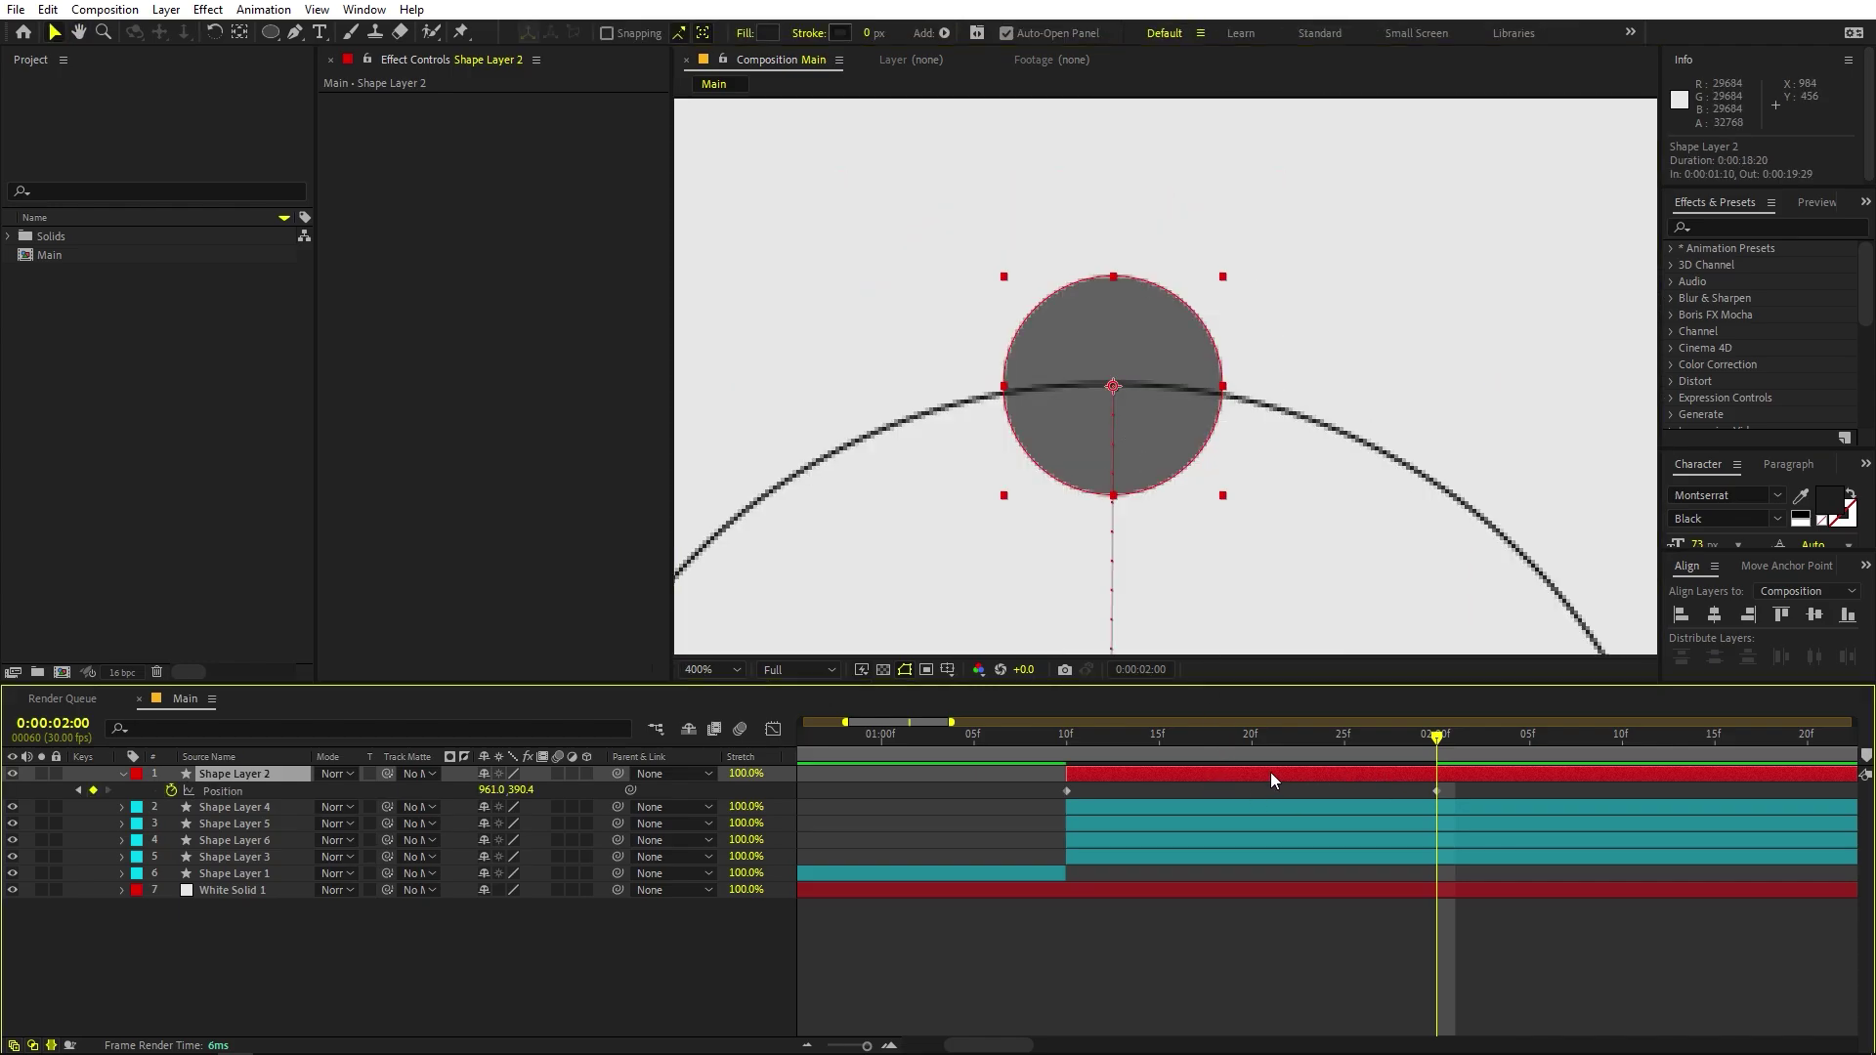
Duplicate Shape Layer 2 and move the copy's dot at 0:00:02:00 up onto the second ring's upper edge, at 961, 240.4.
{"action": "key", "text": "ctrl+d"}
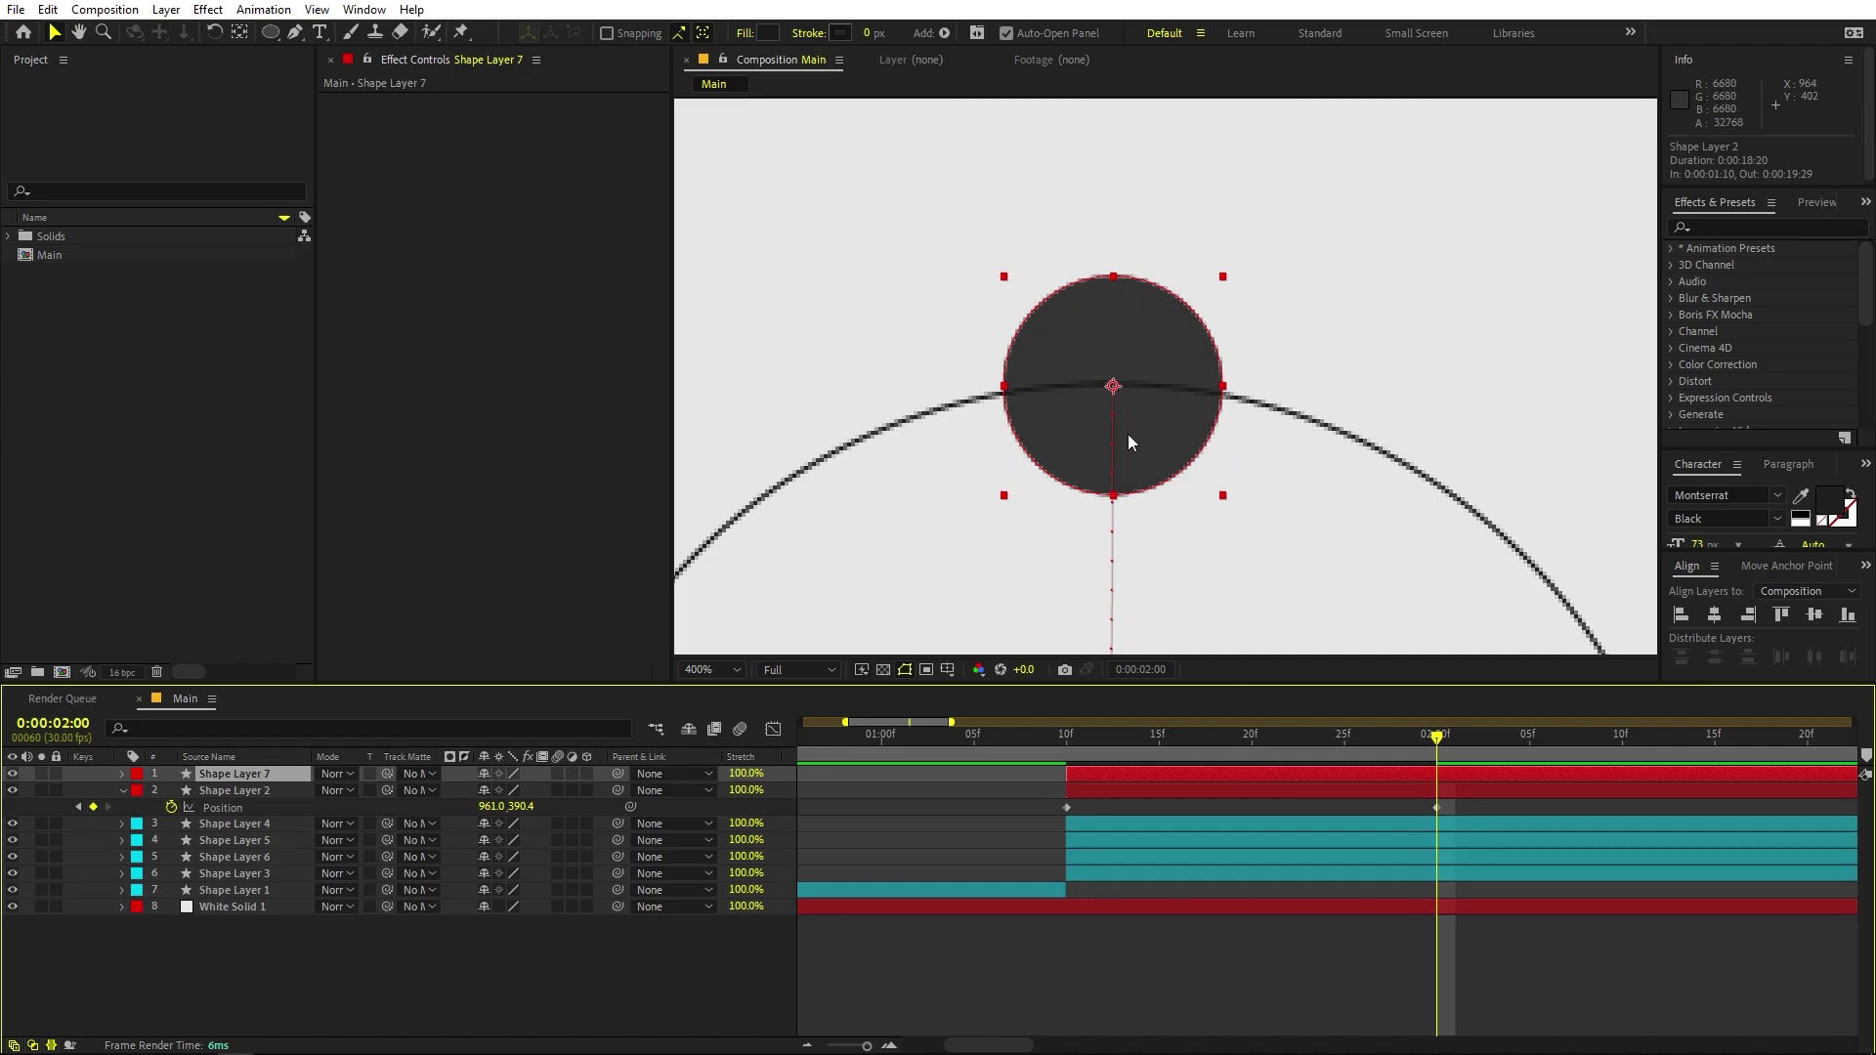
{"action": "left_click_drag", "start_coordinate": [1250, 235], "coordinate": [1283, 511]}
{"action": "left_click_drag", "start_coordinate": [1126, 576], "coordinate": [1125, 210]}
{"action": "left_click_drag", "start_coordinate": [1324, 326], "coordinate": [1348, 528]}
{"action": "left_click_drag", "start_coordinate": [1225, 462], "coordinate": [1225, 281]}
{"action": "scroll", "coordinate": [1224, 285], "scroll_direction": "up", "scroll_amount": 1}
{"action": "left_click_drag", "start_coordinate": [1218, 379], "coordinate": [1202, 598]}
{"action": "left_click_drag", "start_coordinate": [1270, 439], "coordinate": [1267, 390]}
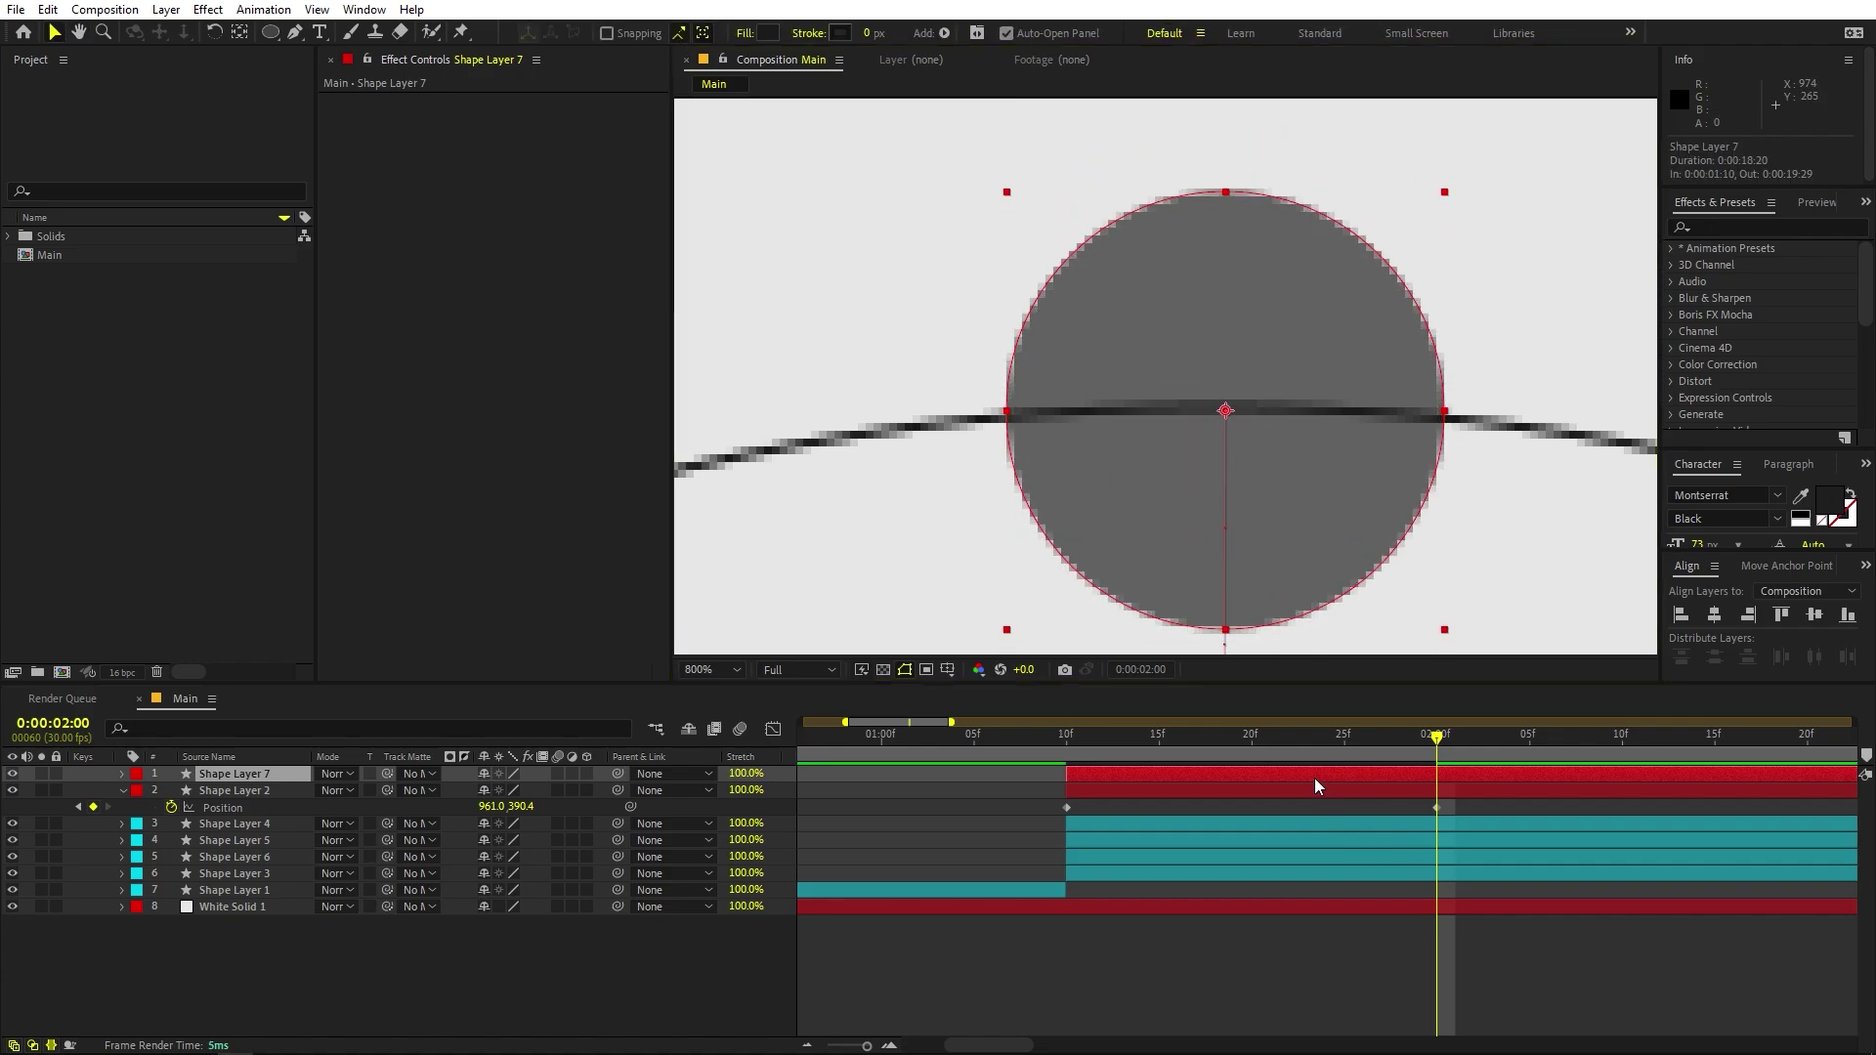
Duplicate Shape Layer 7 and move the new dot up to centre it on the third ring's upper edge, at about 961, 90.
{"action": "key", "text": "ctrl+d"}
{"action": "scroll", "coordinate": [1266, 432], "scroll_direction": "down", "scroll_amount": 4}
{"action": "scroll", "coordinate": [1256, 427], "scroll_direction": "up", "scroll_amount": 1}
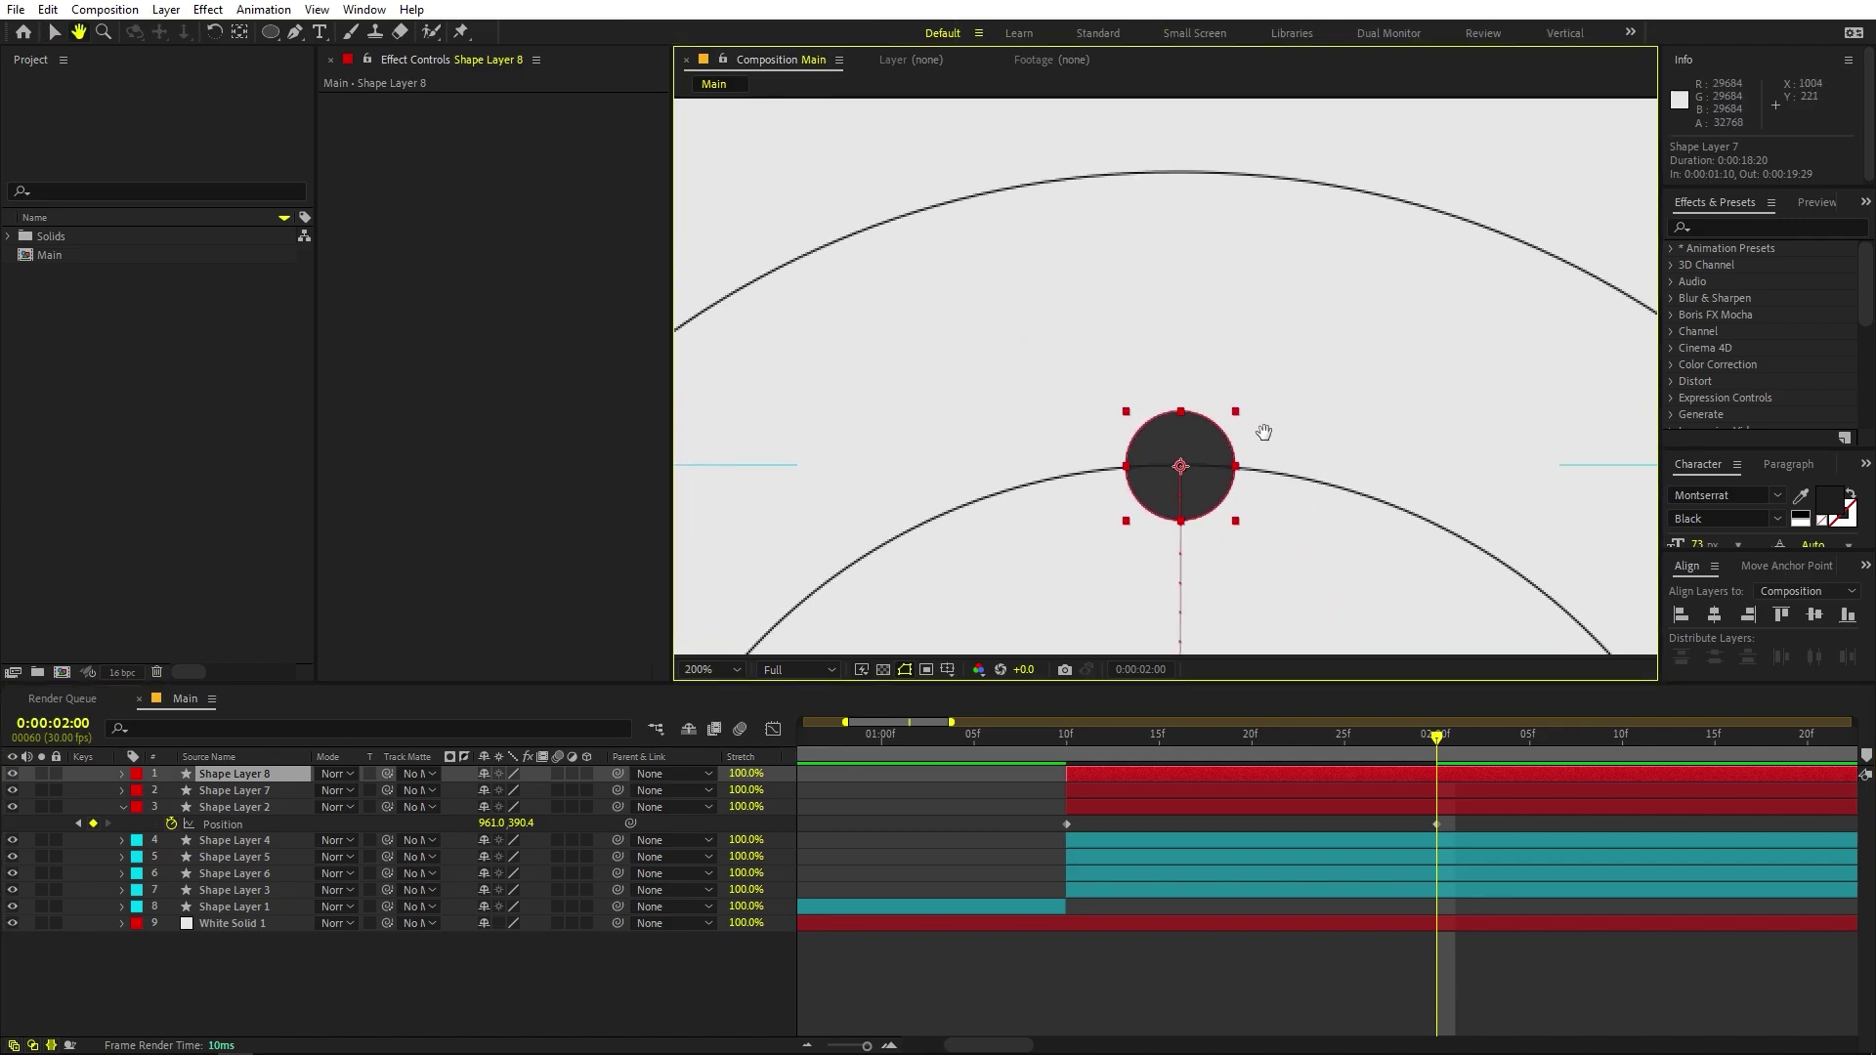
{"action": "left_click_drag", "start_coordinate": [1190, 459], "coordinate": [1254, 430]}
{"action": "key", "text": "space"}
{"action": "scroll", "coordinate": [1254, 431], "scroll_direction": "up", "scroll_amount": 4}
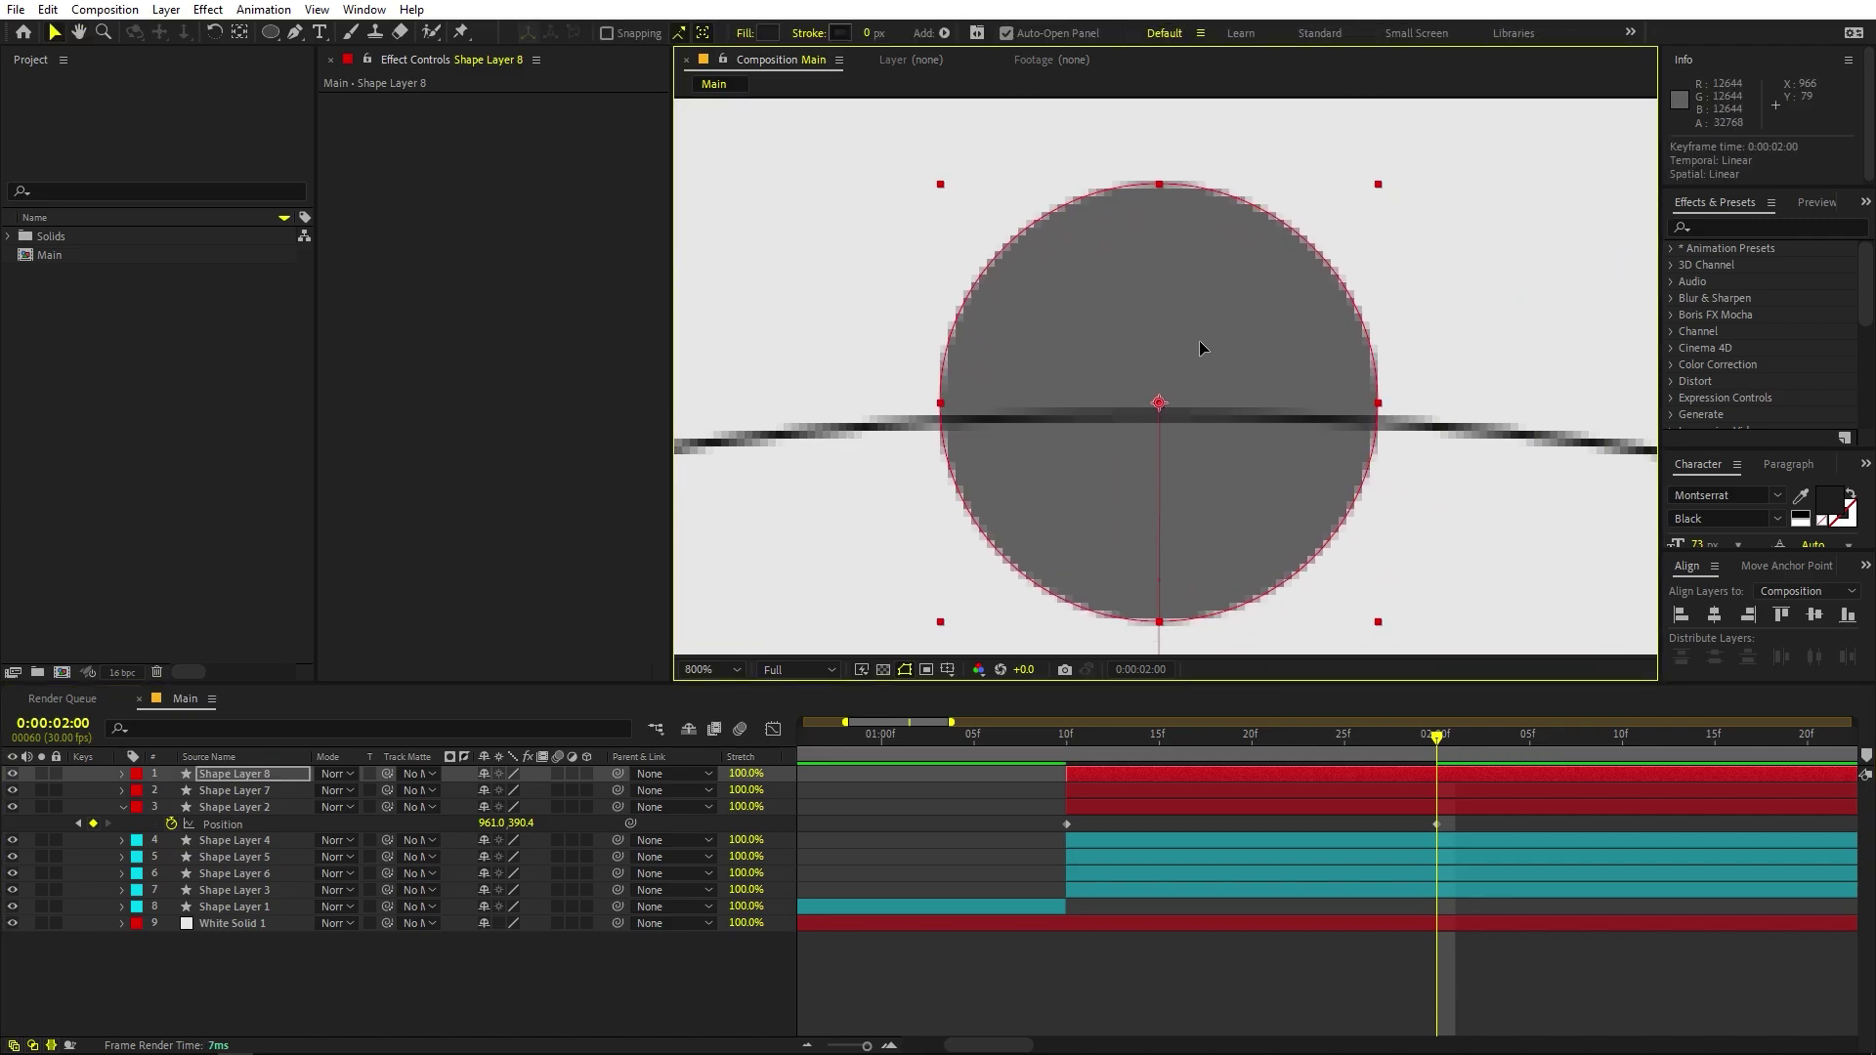
{"action": "scroll", "coordinate": [1202, 352], "scroll_direction": "down", "scroll_amount": 4}
{"action": "key", "text": "space"}
{"action": "mouse_move", "coordinate": [1192, 342]}
{"action": "left_mouse_down"}
{"action": "mouse_move", "coordinate": [1189, 503]}
{"action": "mouse_move", "coordinate": [1170, 330]}
{"action": "left_mouse_up"}
{"action": "scroll", "coordinate": [1189, 503], "scroll_direction": "down", "scroll_amount": 4}
{"action": "key", "text": "space"}
{"action": "left_click_drag", "start_coordinate": [1162, 221], "coordinate": [1153, 336]}
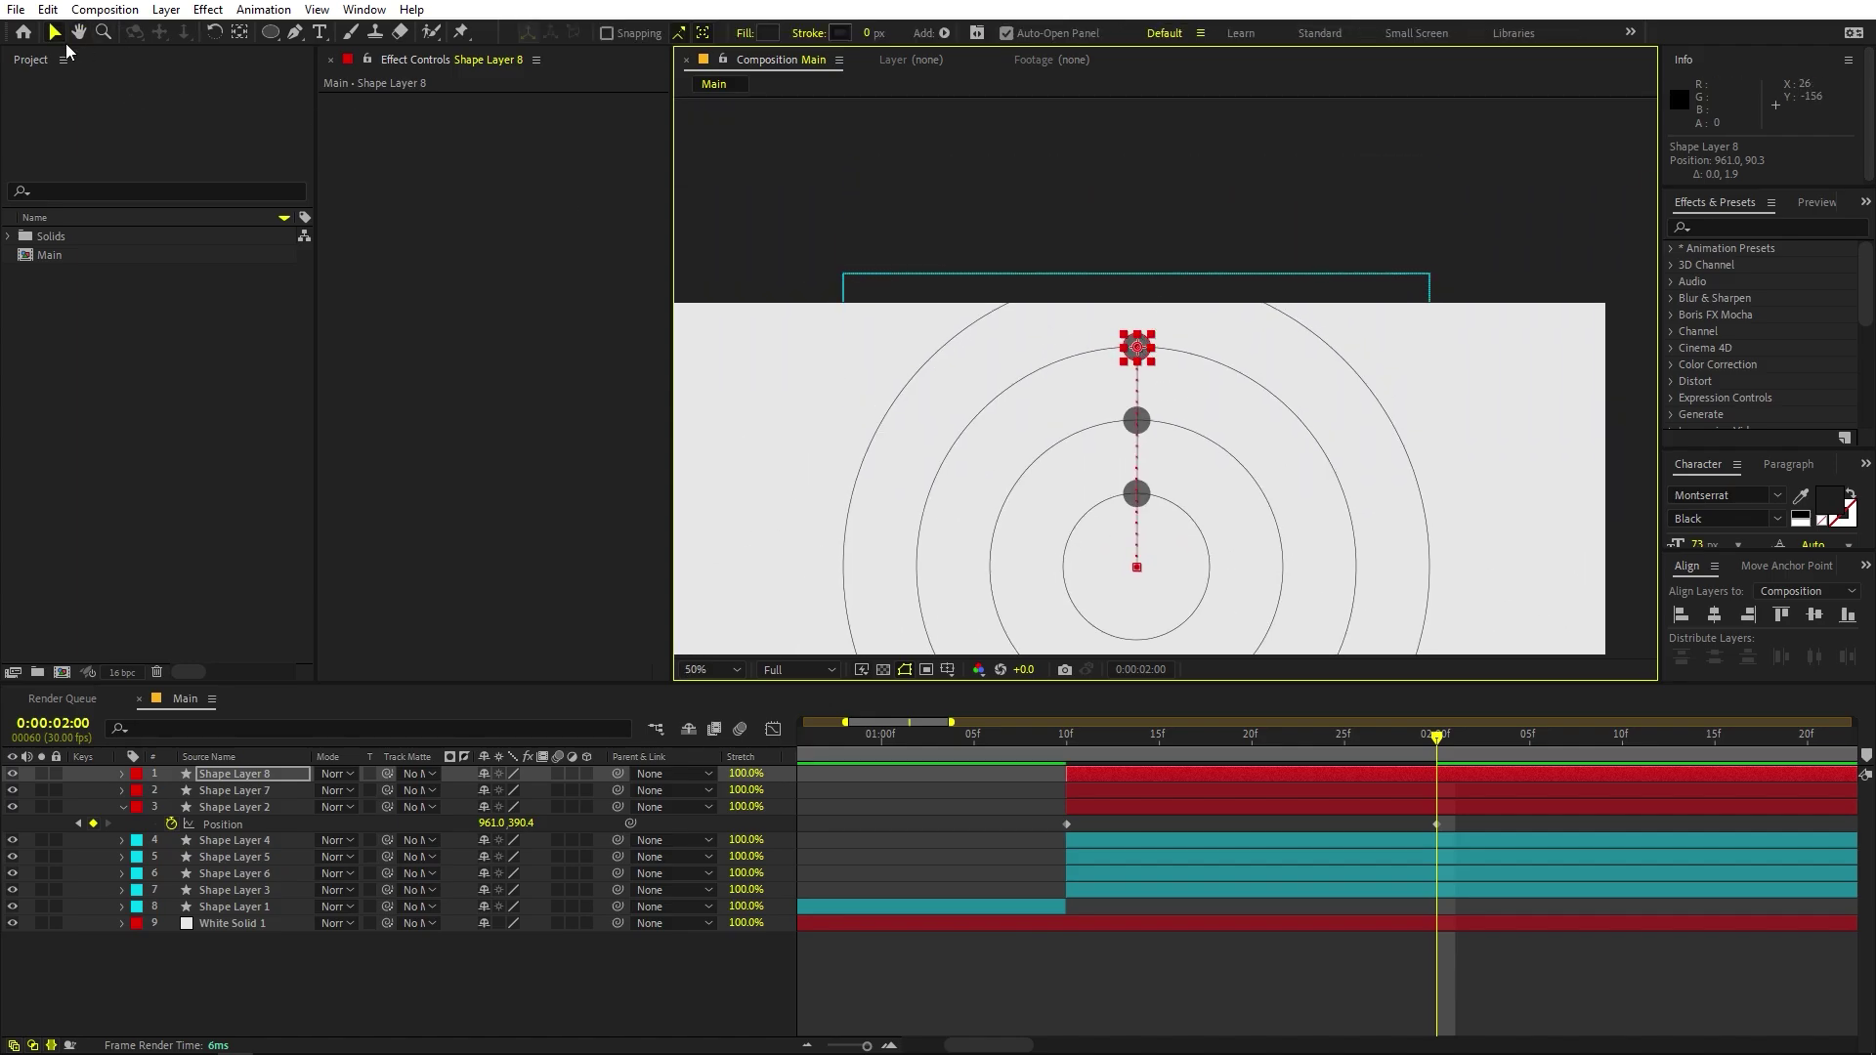
Duplicate Shape Layer 8 and set the copy's Position at 0:00:02:00 to 960, 540.
{"action": "key", "text": "ctrl+d"}
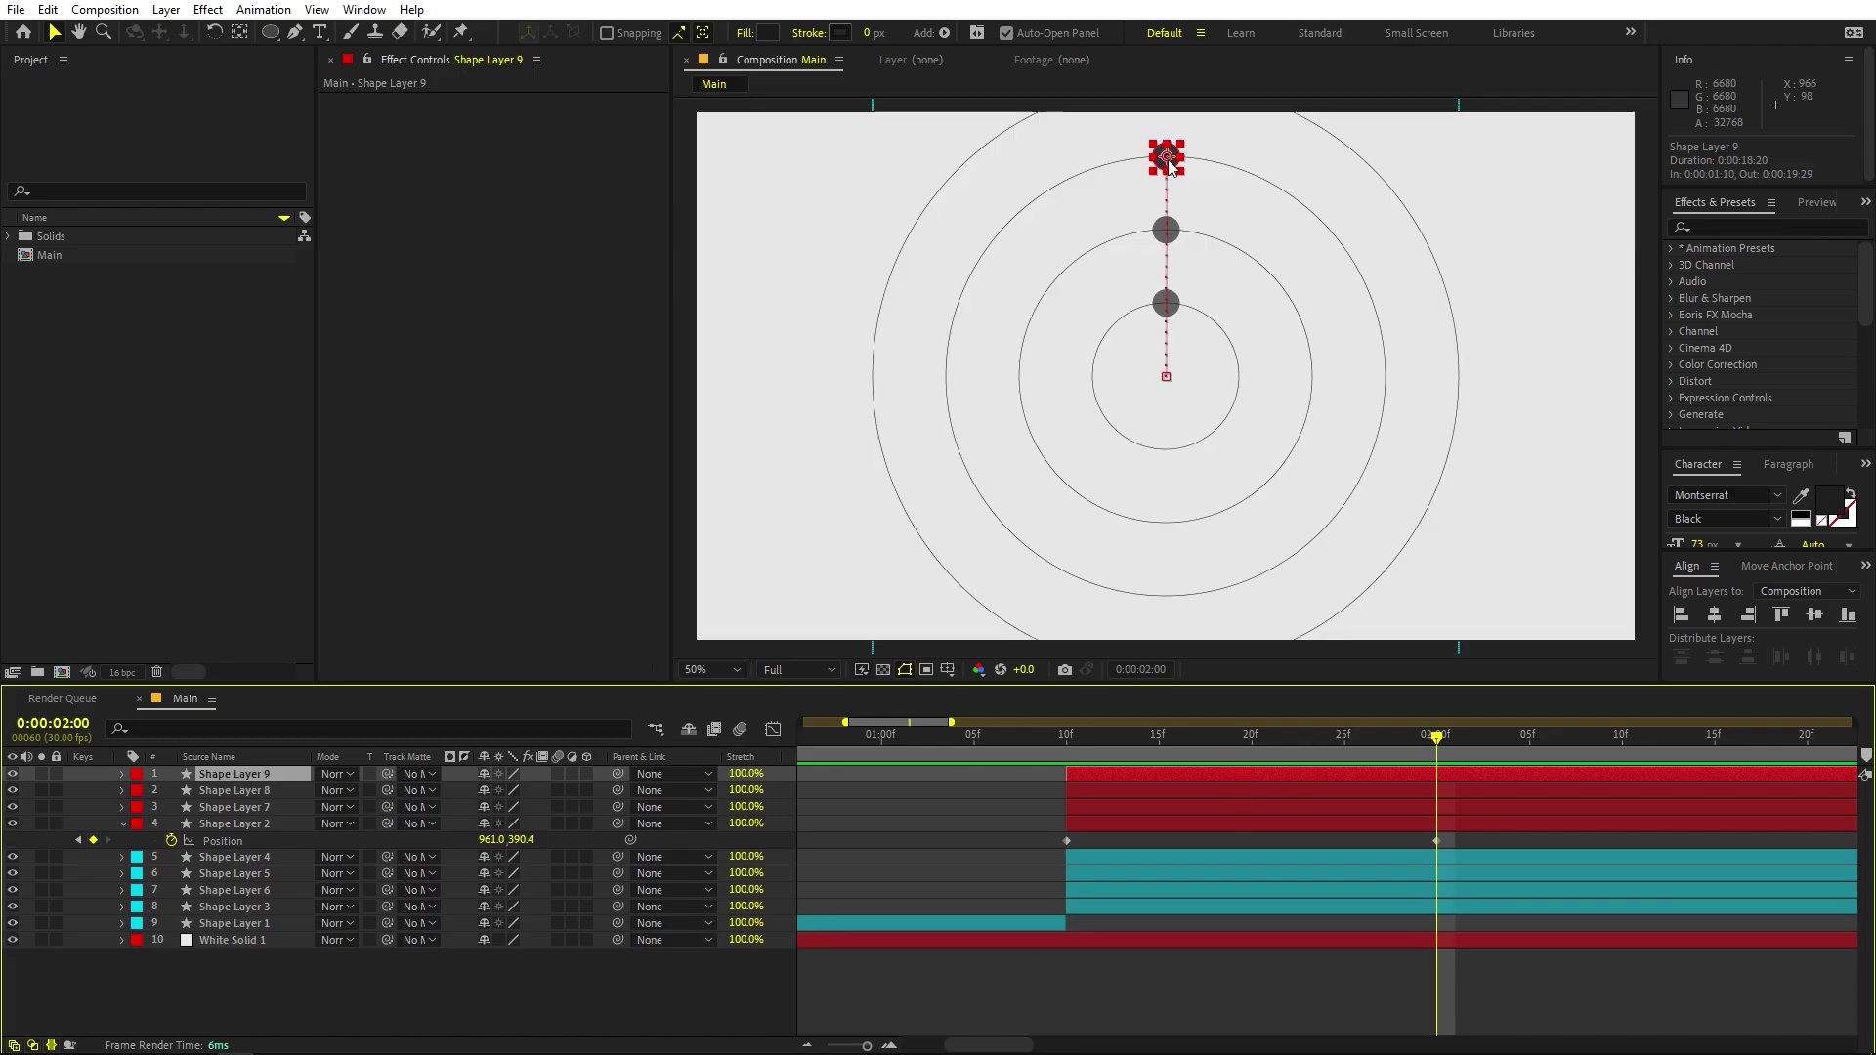
{"action": "key", "text": "p"}
{"action": "left_click", "coordinate": [494, 790]}
{"action": "type", "text": "960"}
{"action": "key", "text": "Tab"}
{"action": "type", "text": "540"}
{"action": "key", "text": "Return"}
{"action": "scroll", "coordinate": [1348, 385], "scroll_direction": "up", "scroll_amount": 3}
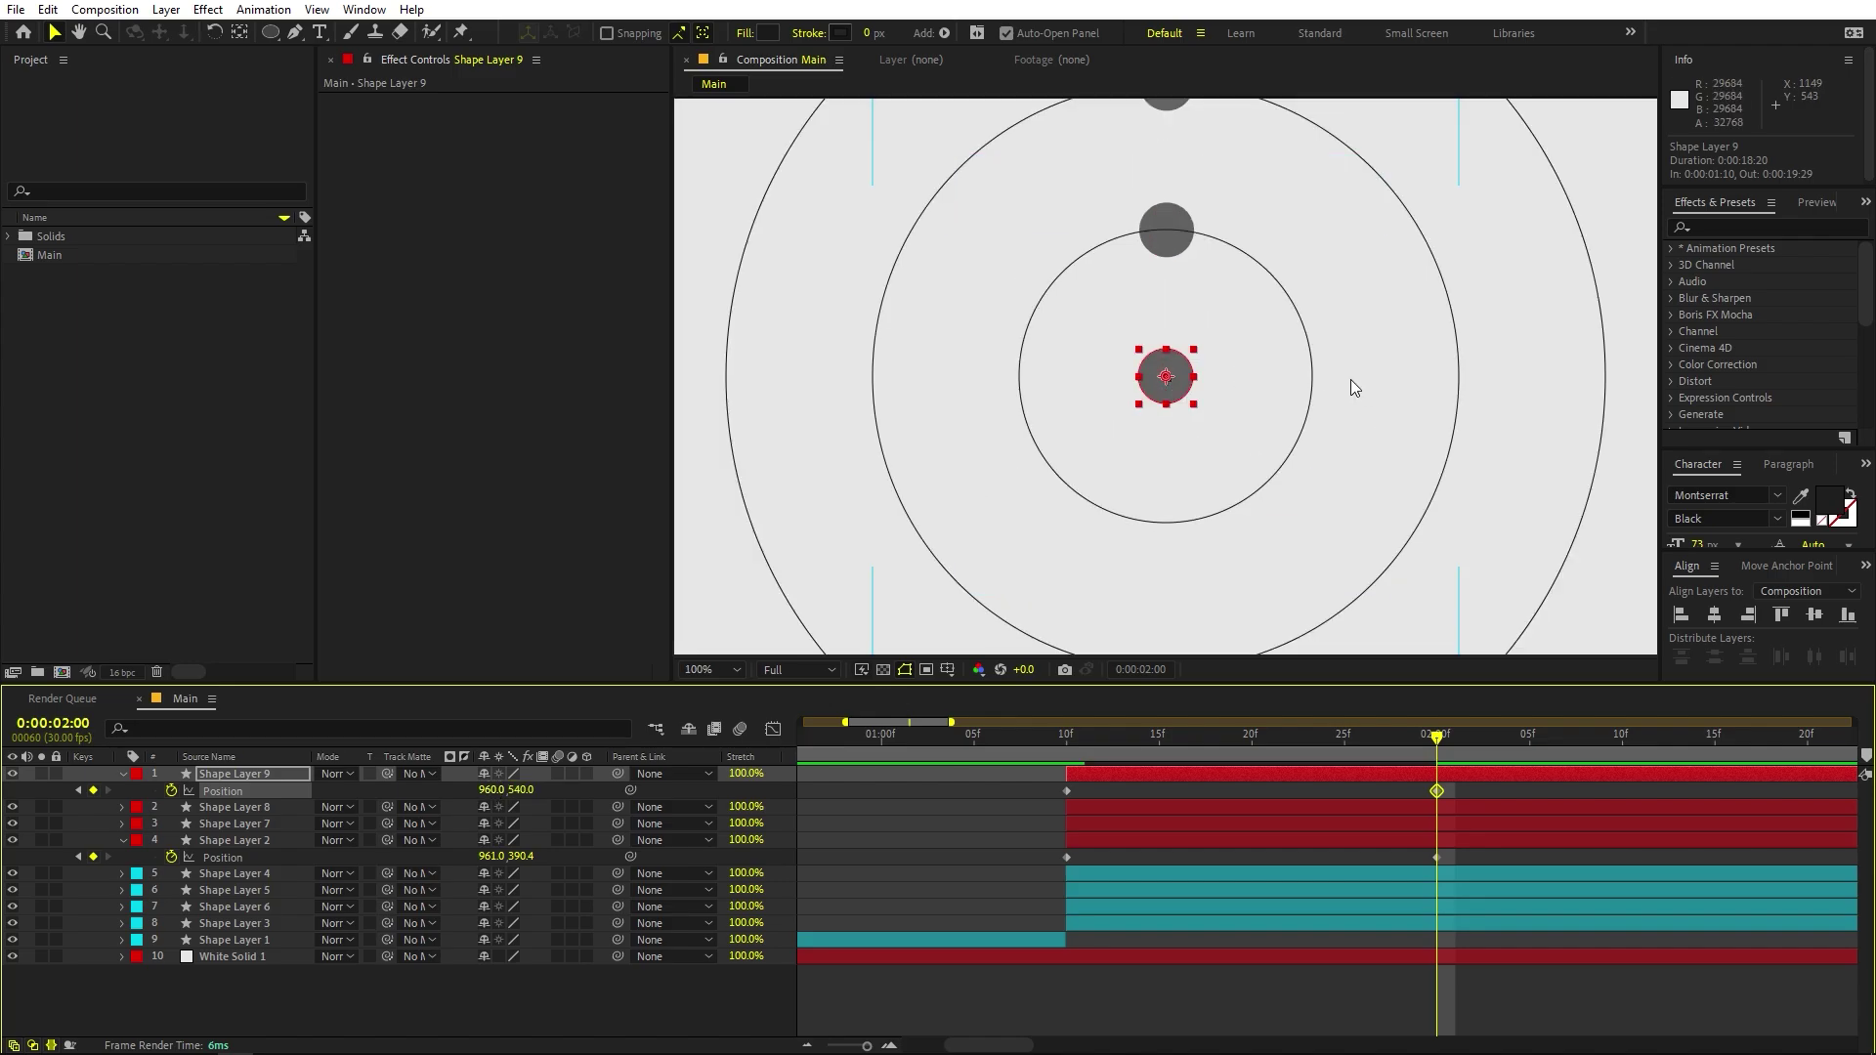
Move Shape Layer 9's dot horizontally onto the outermost ring's right edge, at about 1560, 540.
{"action": "left_click_drag", "start_coordinate": [1191, 449], "coordinate": [1006, 410]}
{"action": "left_click_drag", "start_coordinate": [832, 357], "coordinate": [1693, 348]}
{"action": "left_click_drag", "start_coordinate": [1291, 387], "coordinate": [716, 353]}
{"action": "scroll", "coordinate": [1109, 448], "scroll_direction": "up", "scroll_amount": 2}
{"action": "key", "text": "v"}
{"action": "left_click_drag", "start_coordinate": [1065, 344], "coordinate": [1627, 333]}
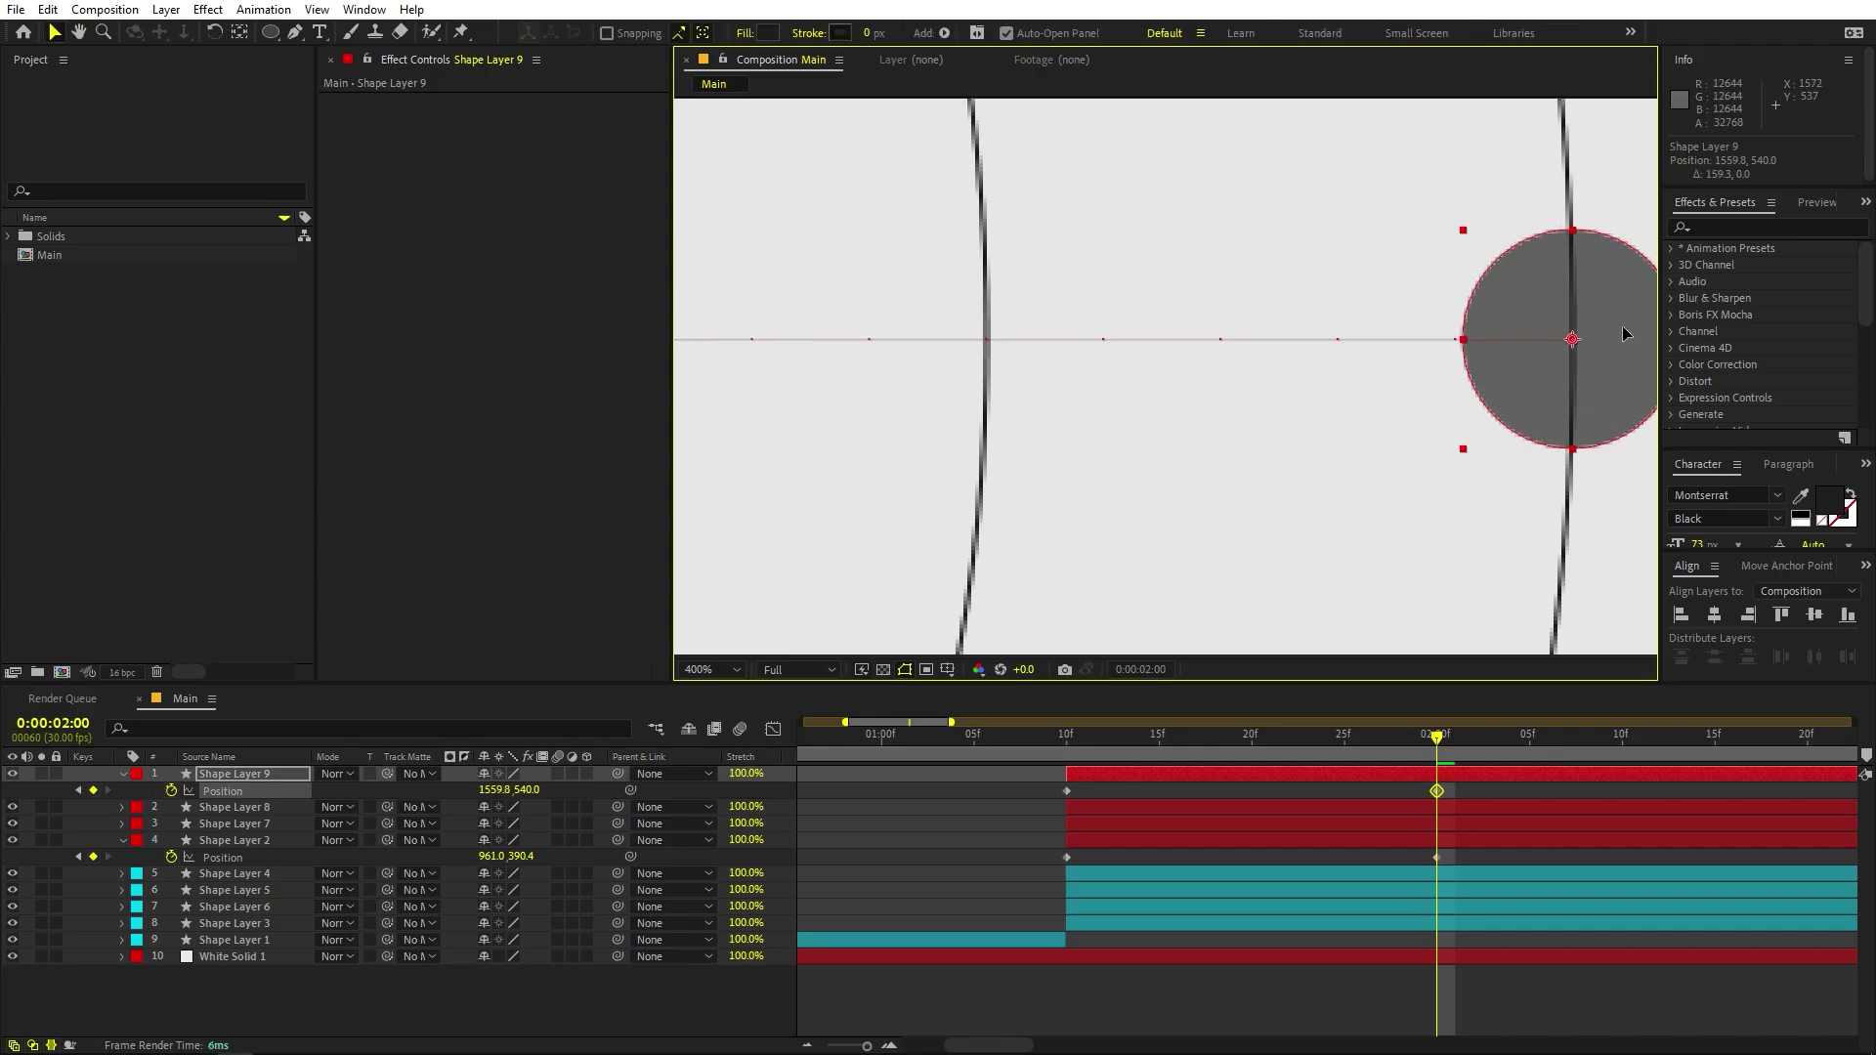
Reveal the Position keyframes of Shape Layers 9, 8, 7 and 2 and apply Easy Ease to all of them.
{"action": "left_click", "coordinate": [952, 837]}
{"action": "scroll", "coordinate": [1216, 256], "scroll_direction": "down", "scroll_amount": 3}
{"action": "key", "text": "h"}
{"action": "left_click_drag", "start_coordinate": [1088, 406], "coordinate": [1159, 407]}
{"action": "key", "text": "v"}
{"action": "left_click", "coordinate": [1222, 841]}
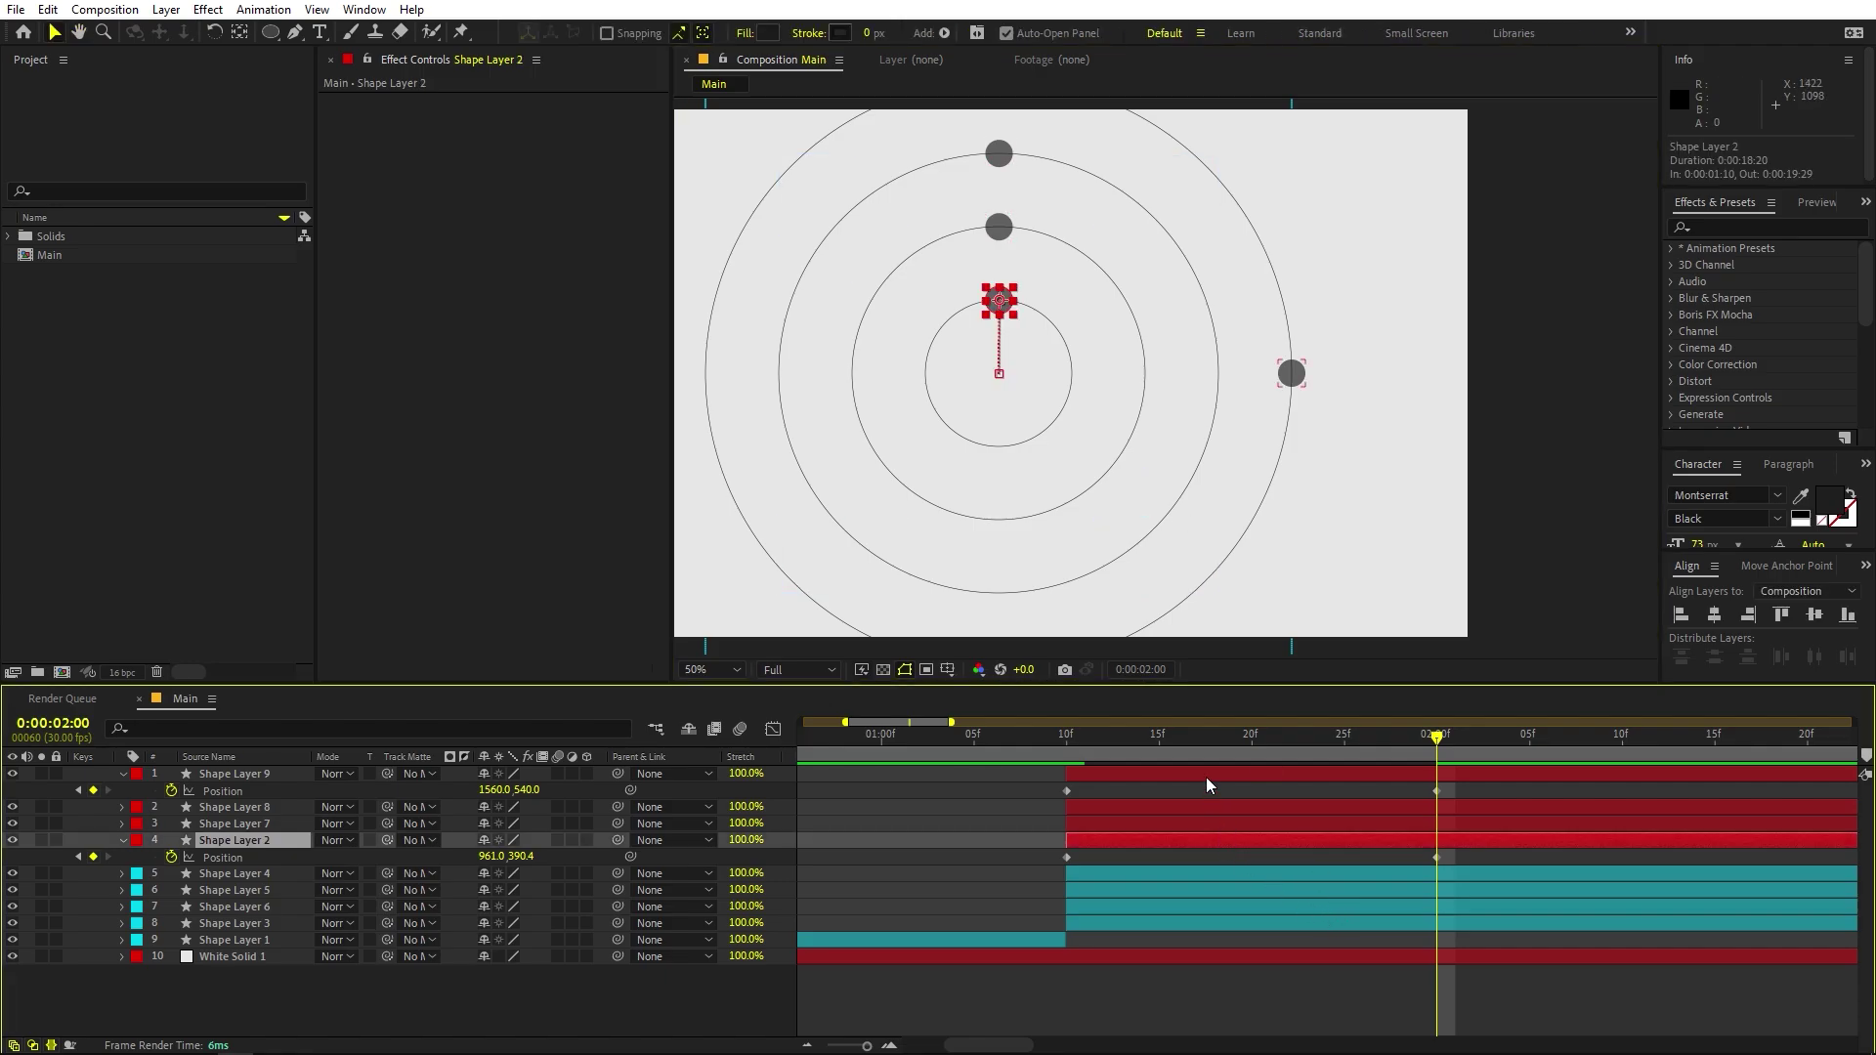
{"action": "left_click", "coordinate": [1205, 775], "text": "shift"}
{"action": "key", "text": "p"}
{"action": "key", "text": "p"}
{"action": "left_click_drag", "start_coordinate": [1473, 791], "coordinate": [957, 908]}
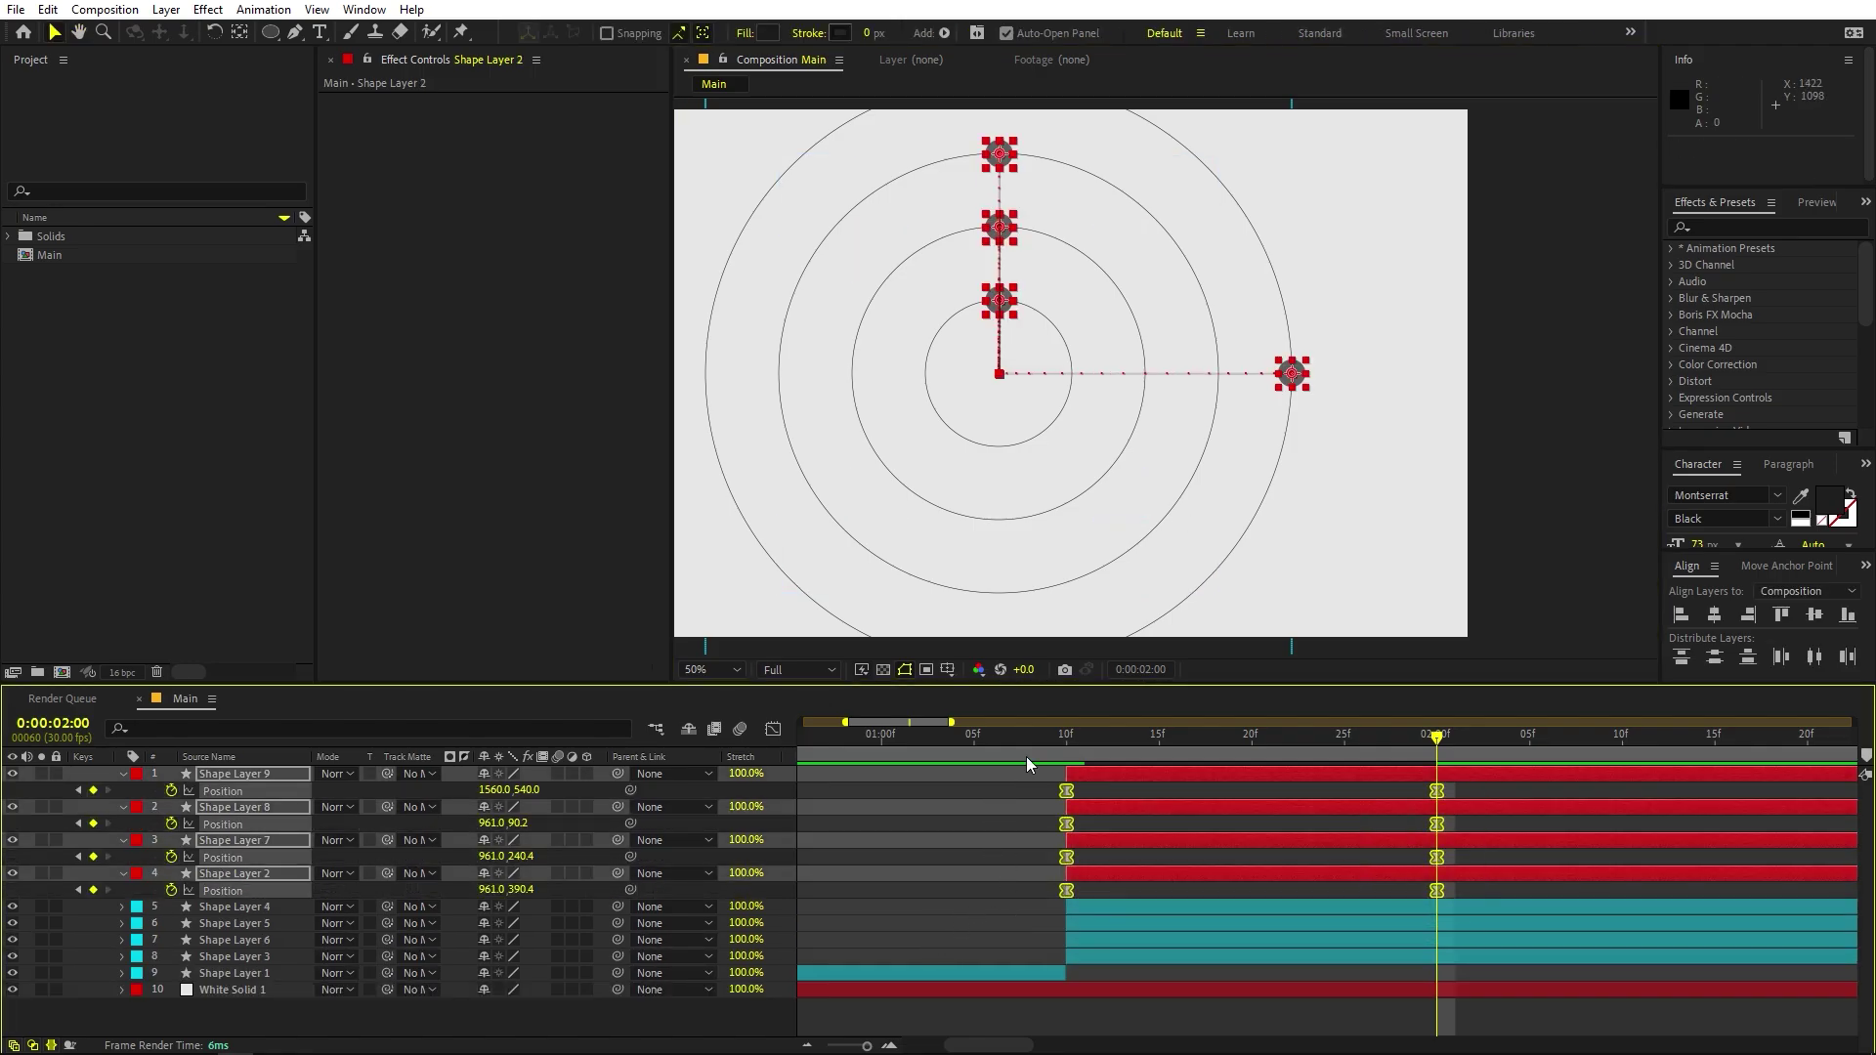
Preview the dots moving outward from 0:00:01:10.
{"action": "left_click", "coordinate": [1068, 750]}
{"action": "key", "text": "space"}
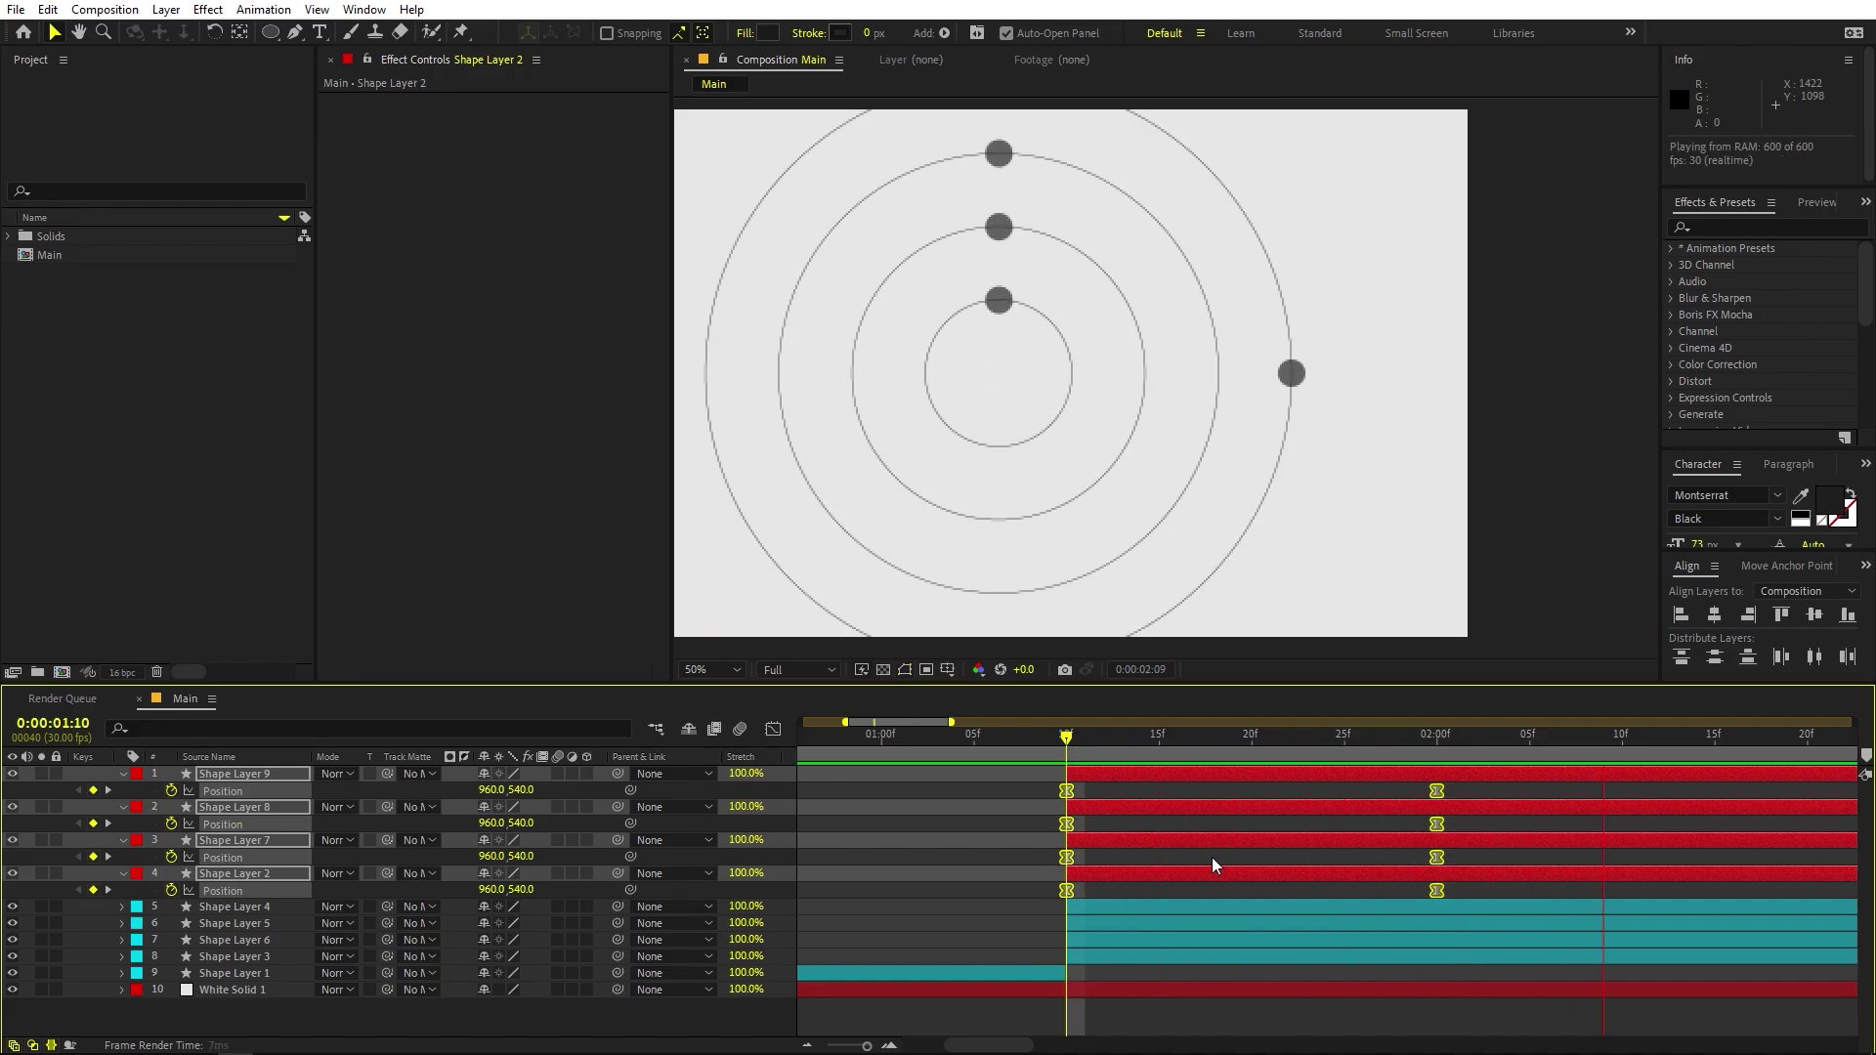
{"action": "key", "text": "space"}
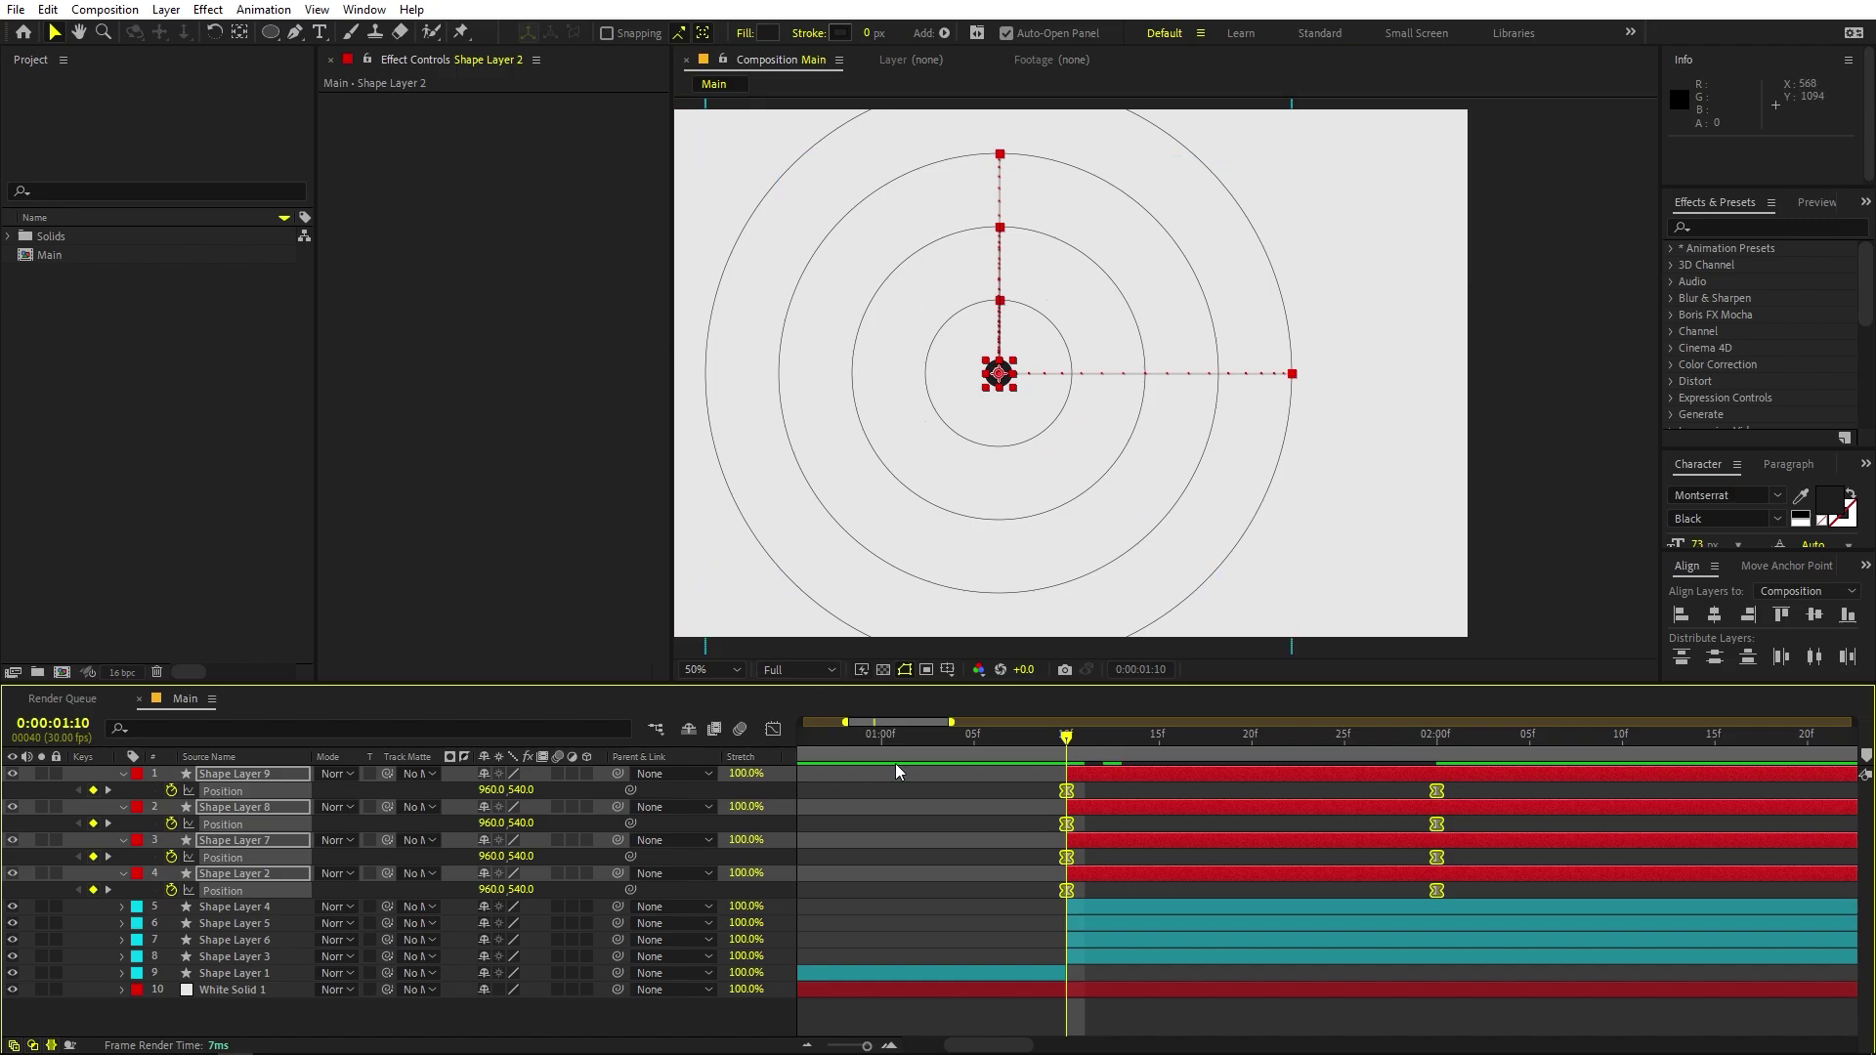
Add Trim Paths to the innermost ring, Shape Layer 4, and expand its settings.
{"action": "left_click", "coordinate": [1092, 907]}
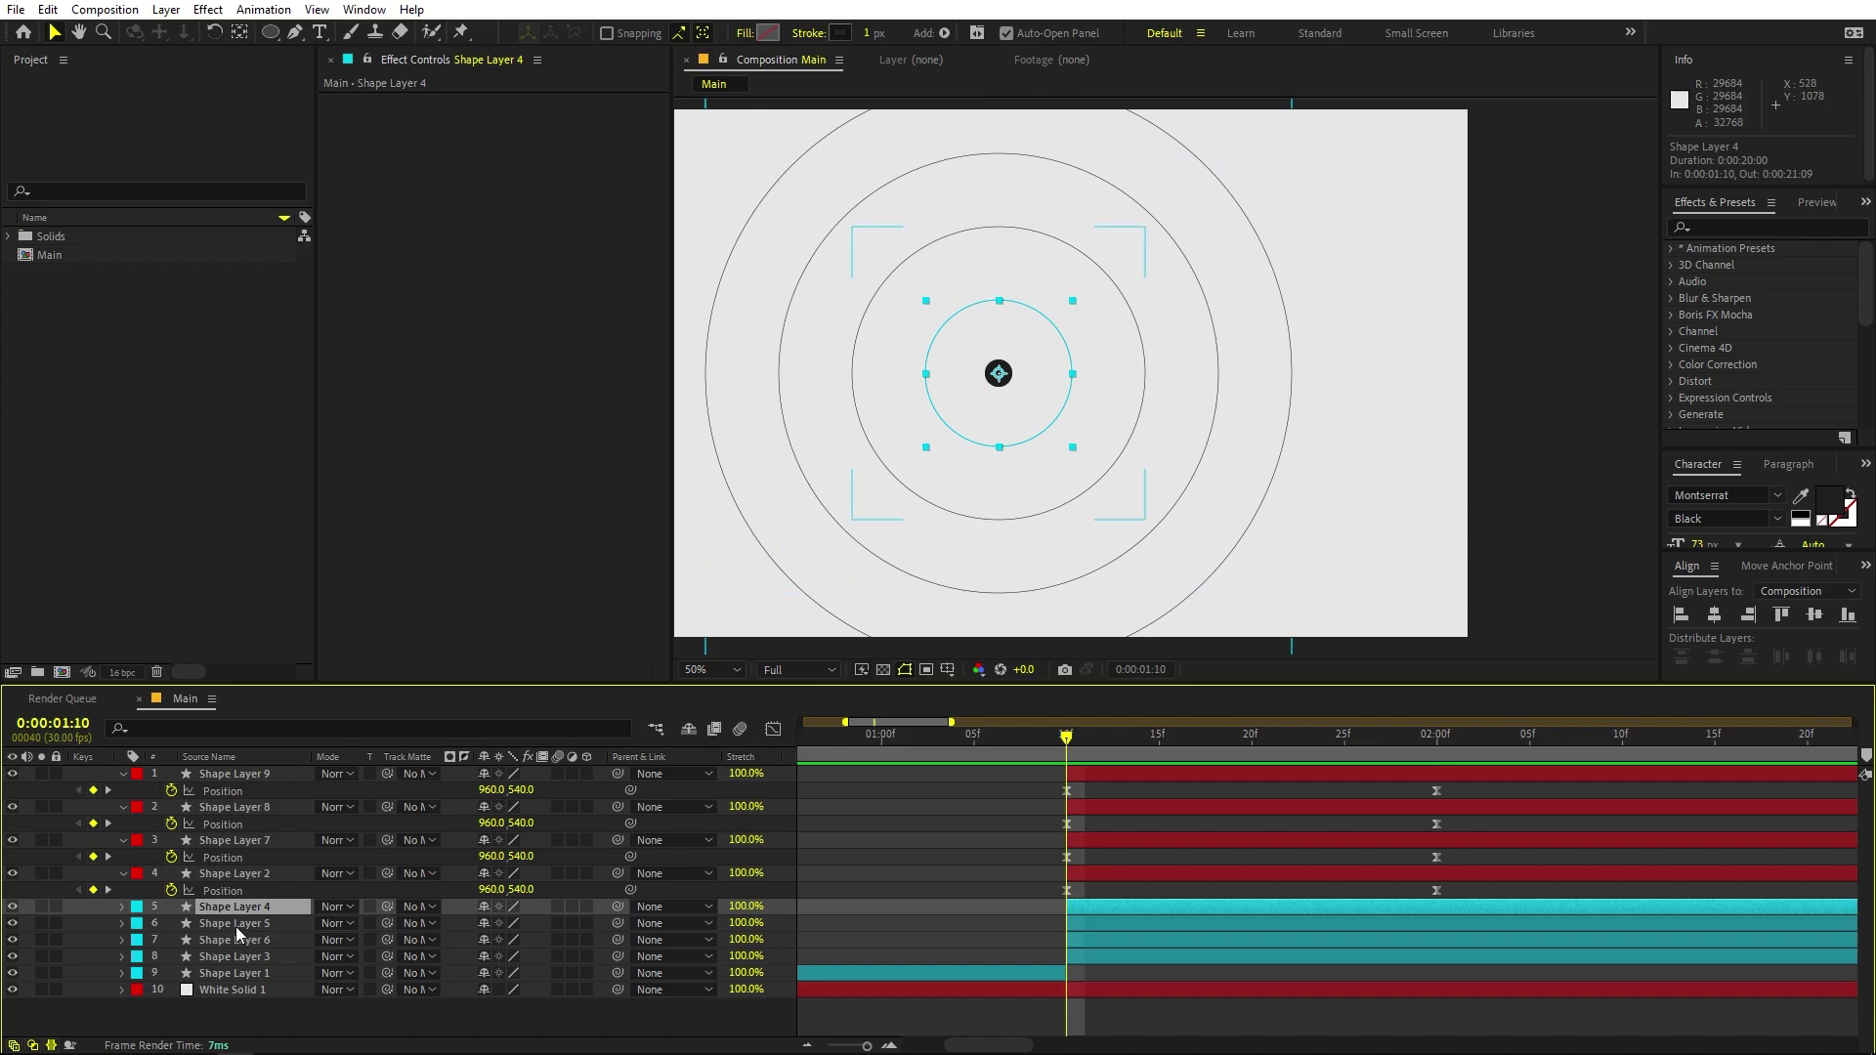
{"action": "left_click", "coordinate": [200, 958]}
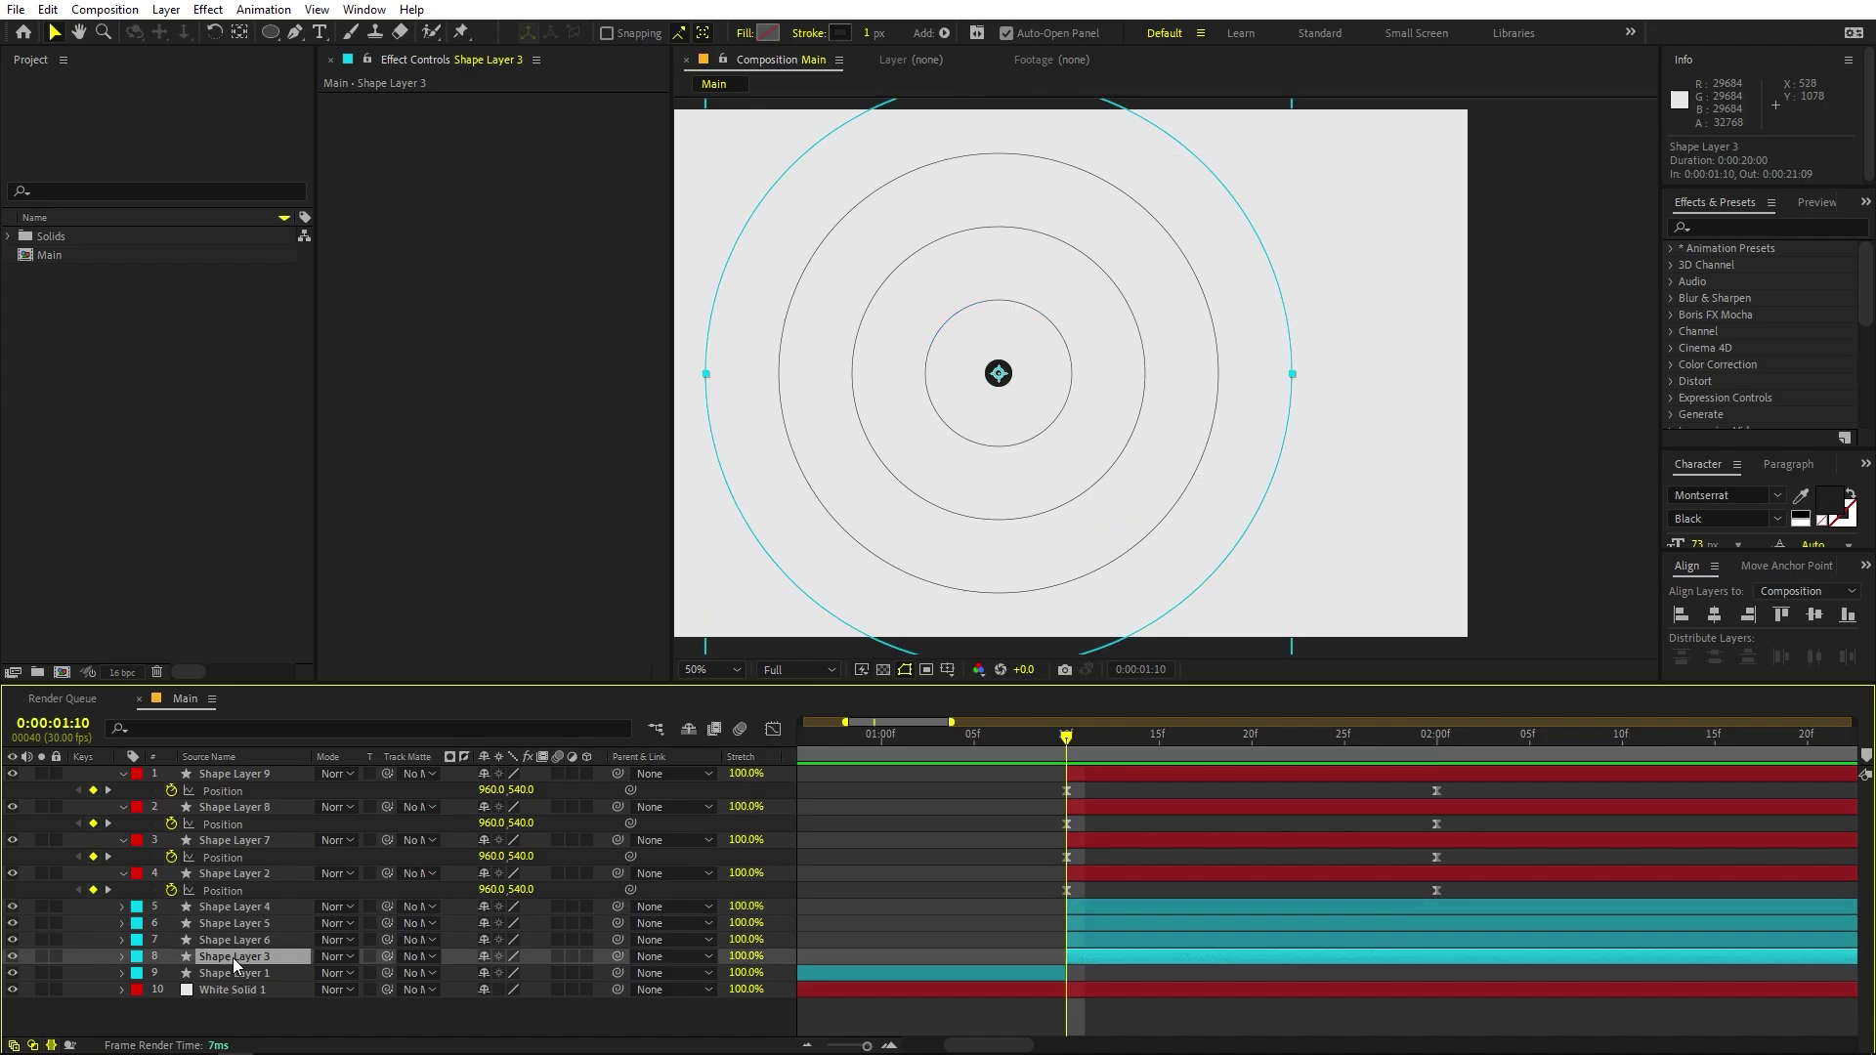
{"action": "left_click", "coordinate": [162, 919]}
{"action": "left_click", "coordinate": [89, 911]}
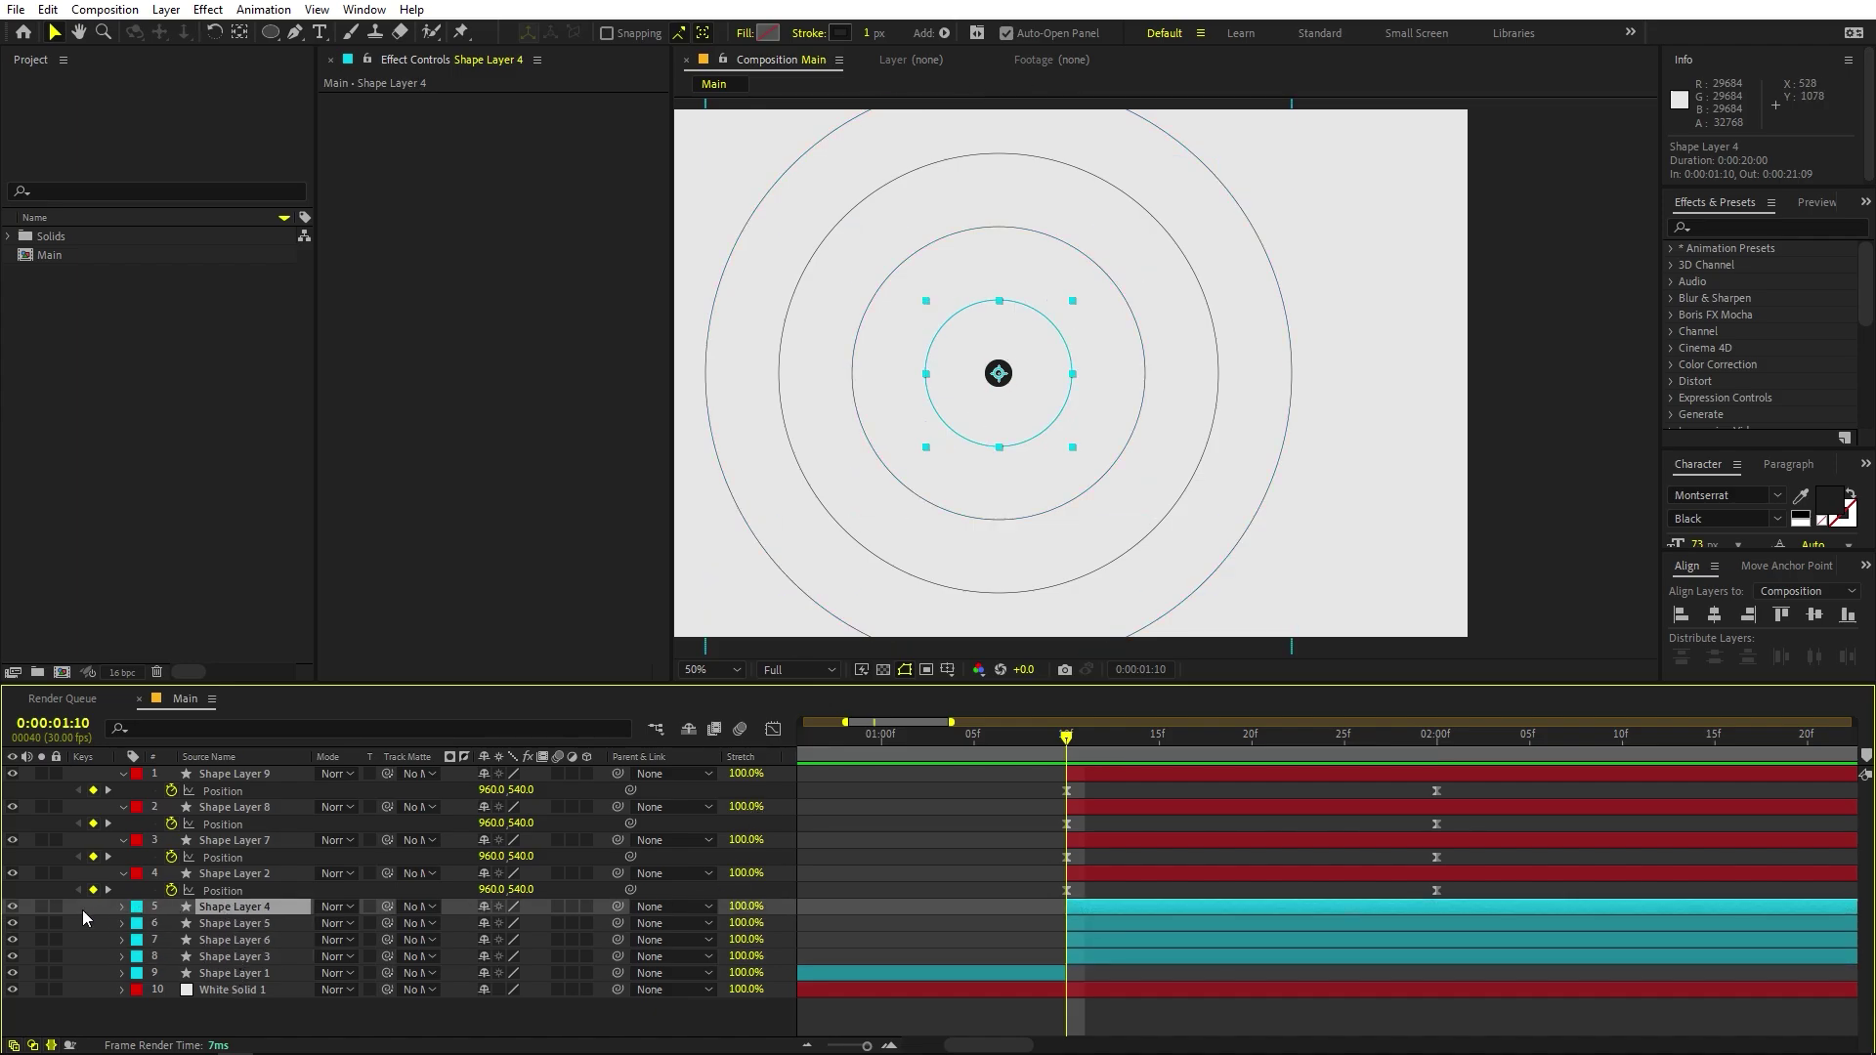
{"action": "left_click", "coordinate": [122, 908]}
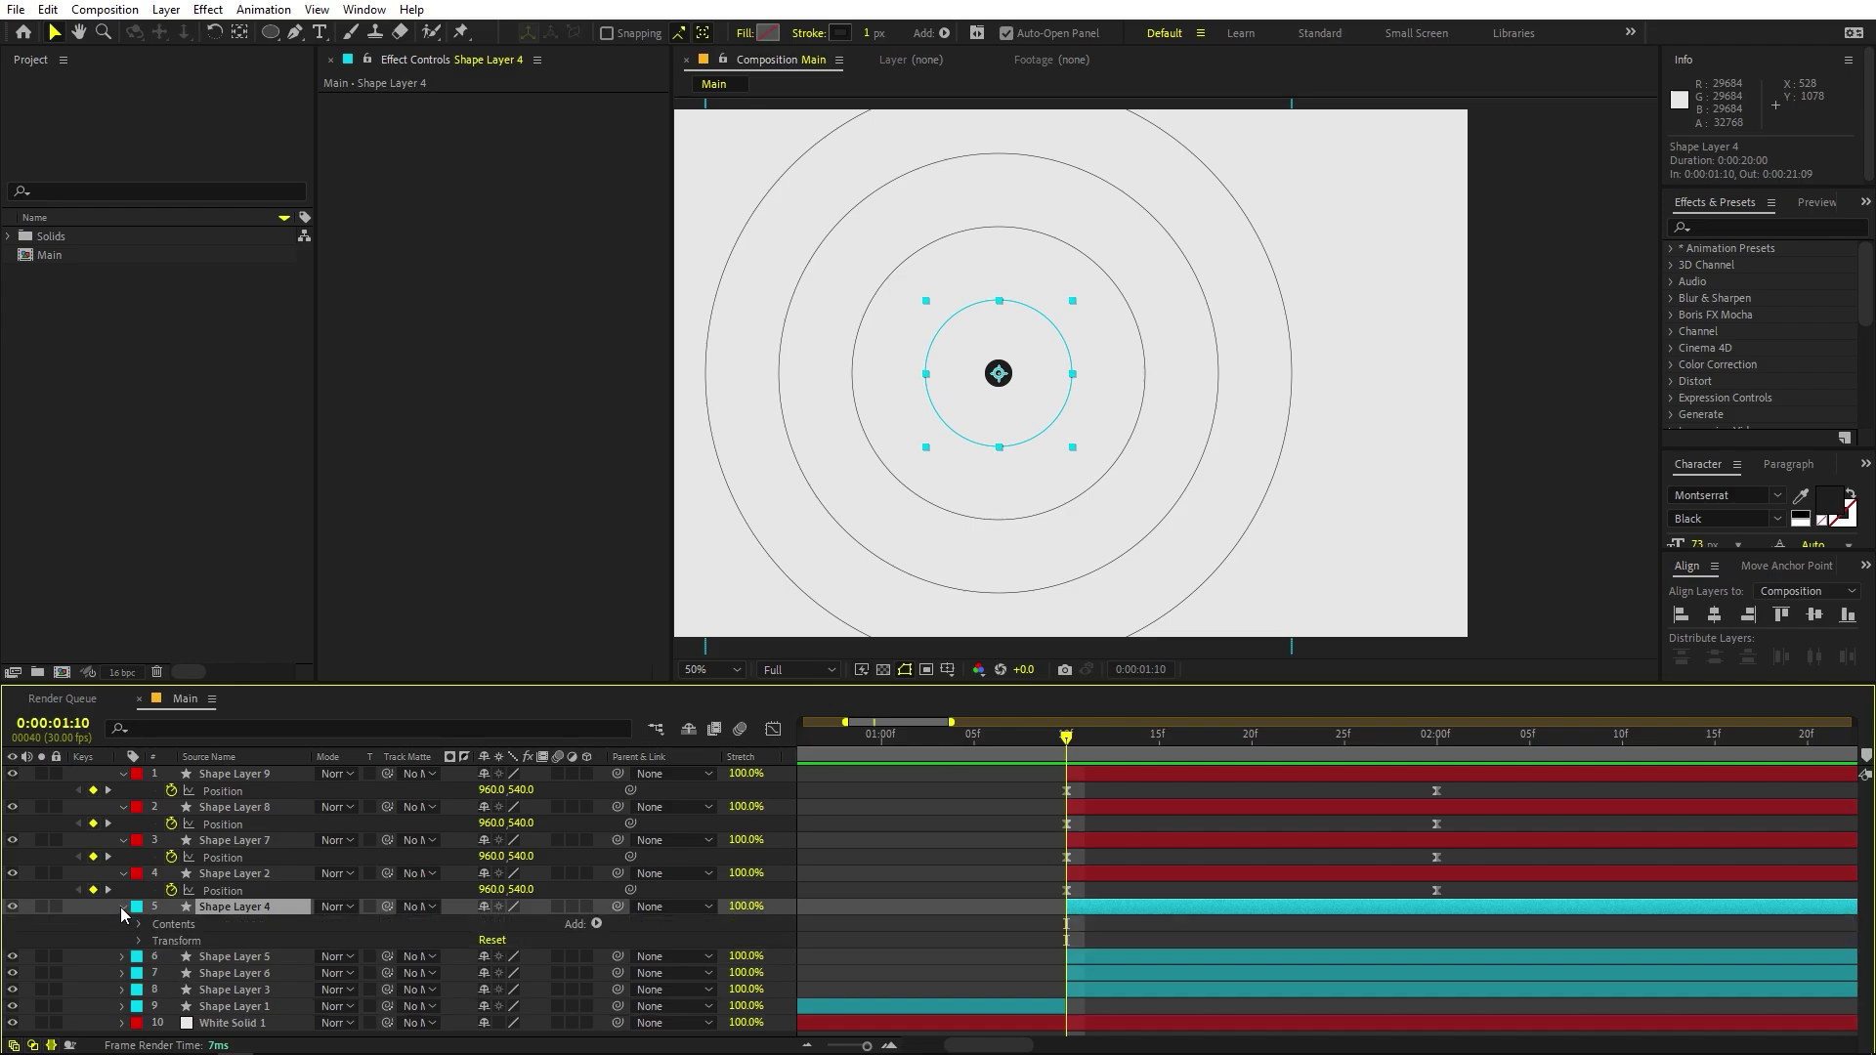
{"action": "left_click", "coordinate": [596, 924]}
{"action": "left_click", "coordinate": [656, 820]}
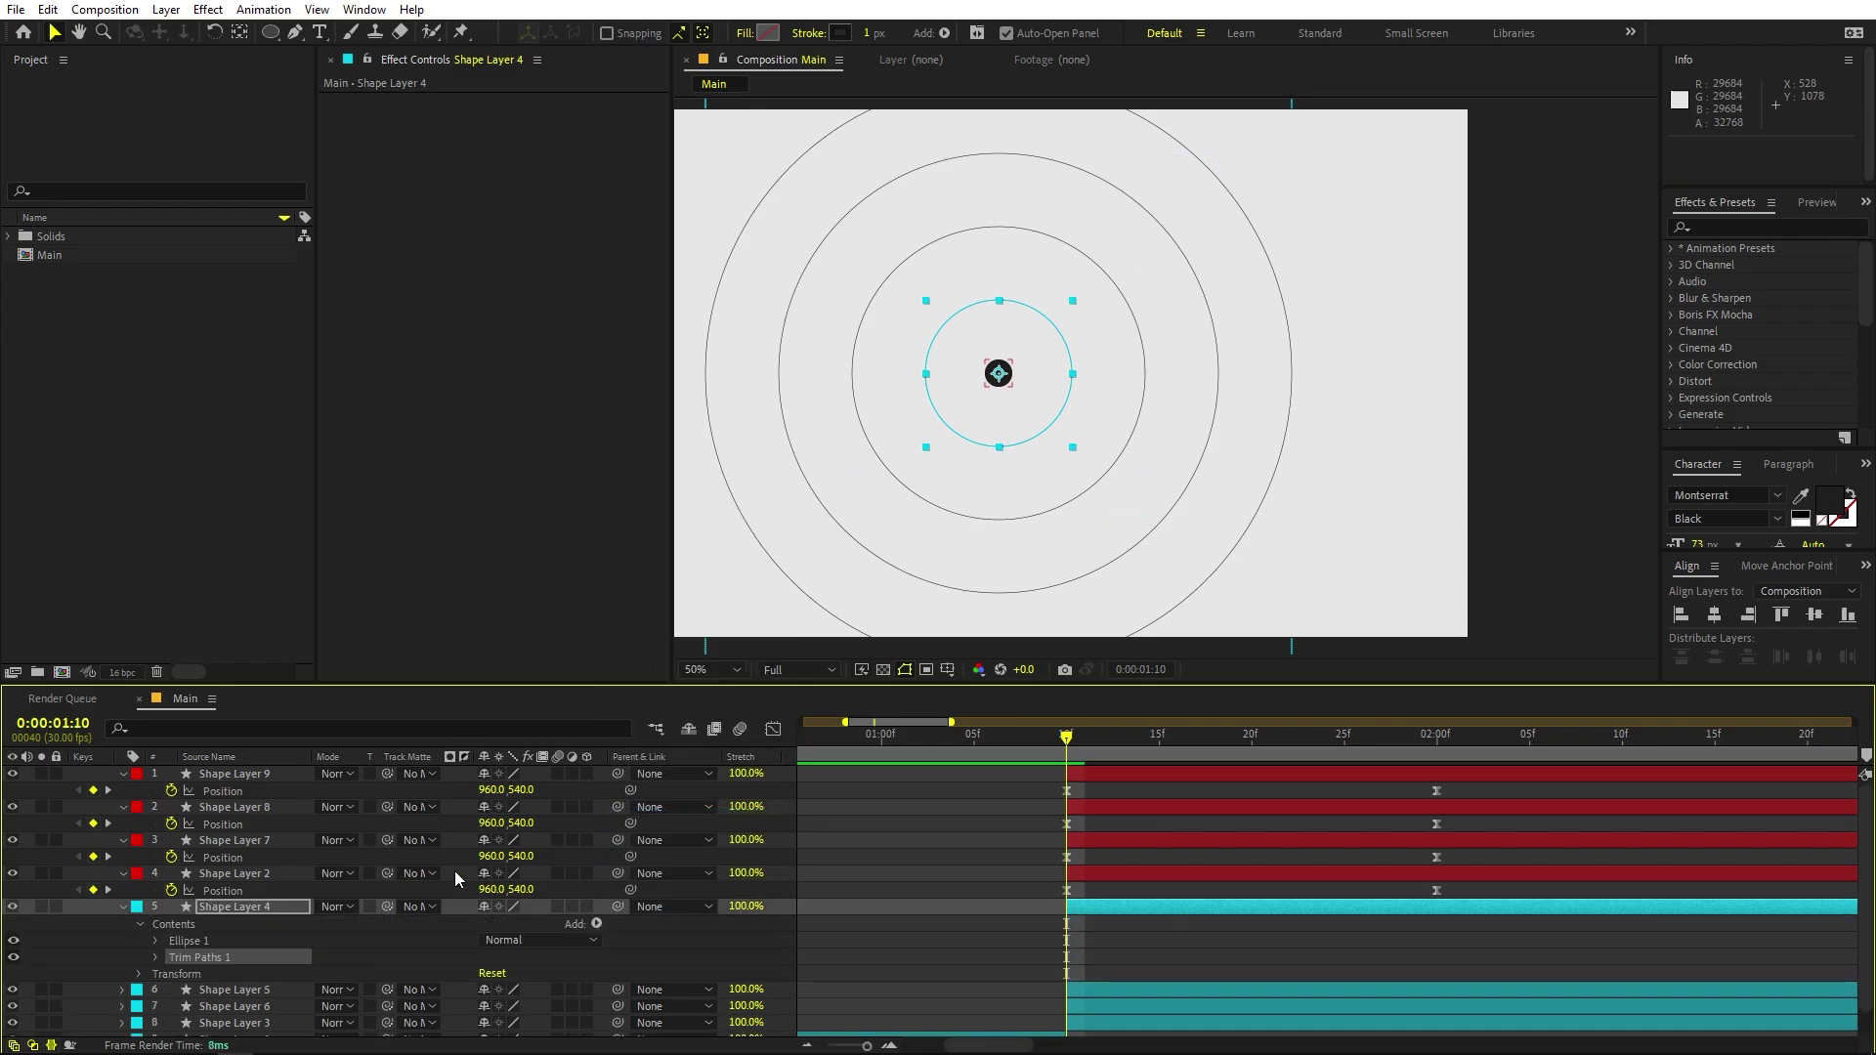
{"action": "left_click", "coordinate": [154, 929]}
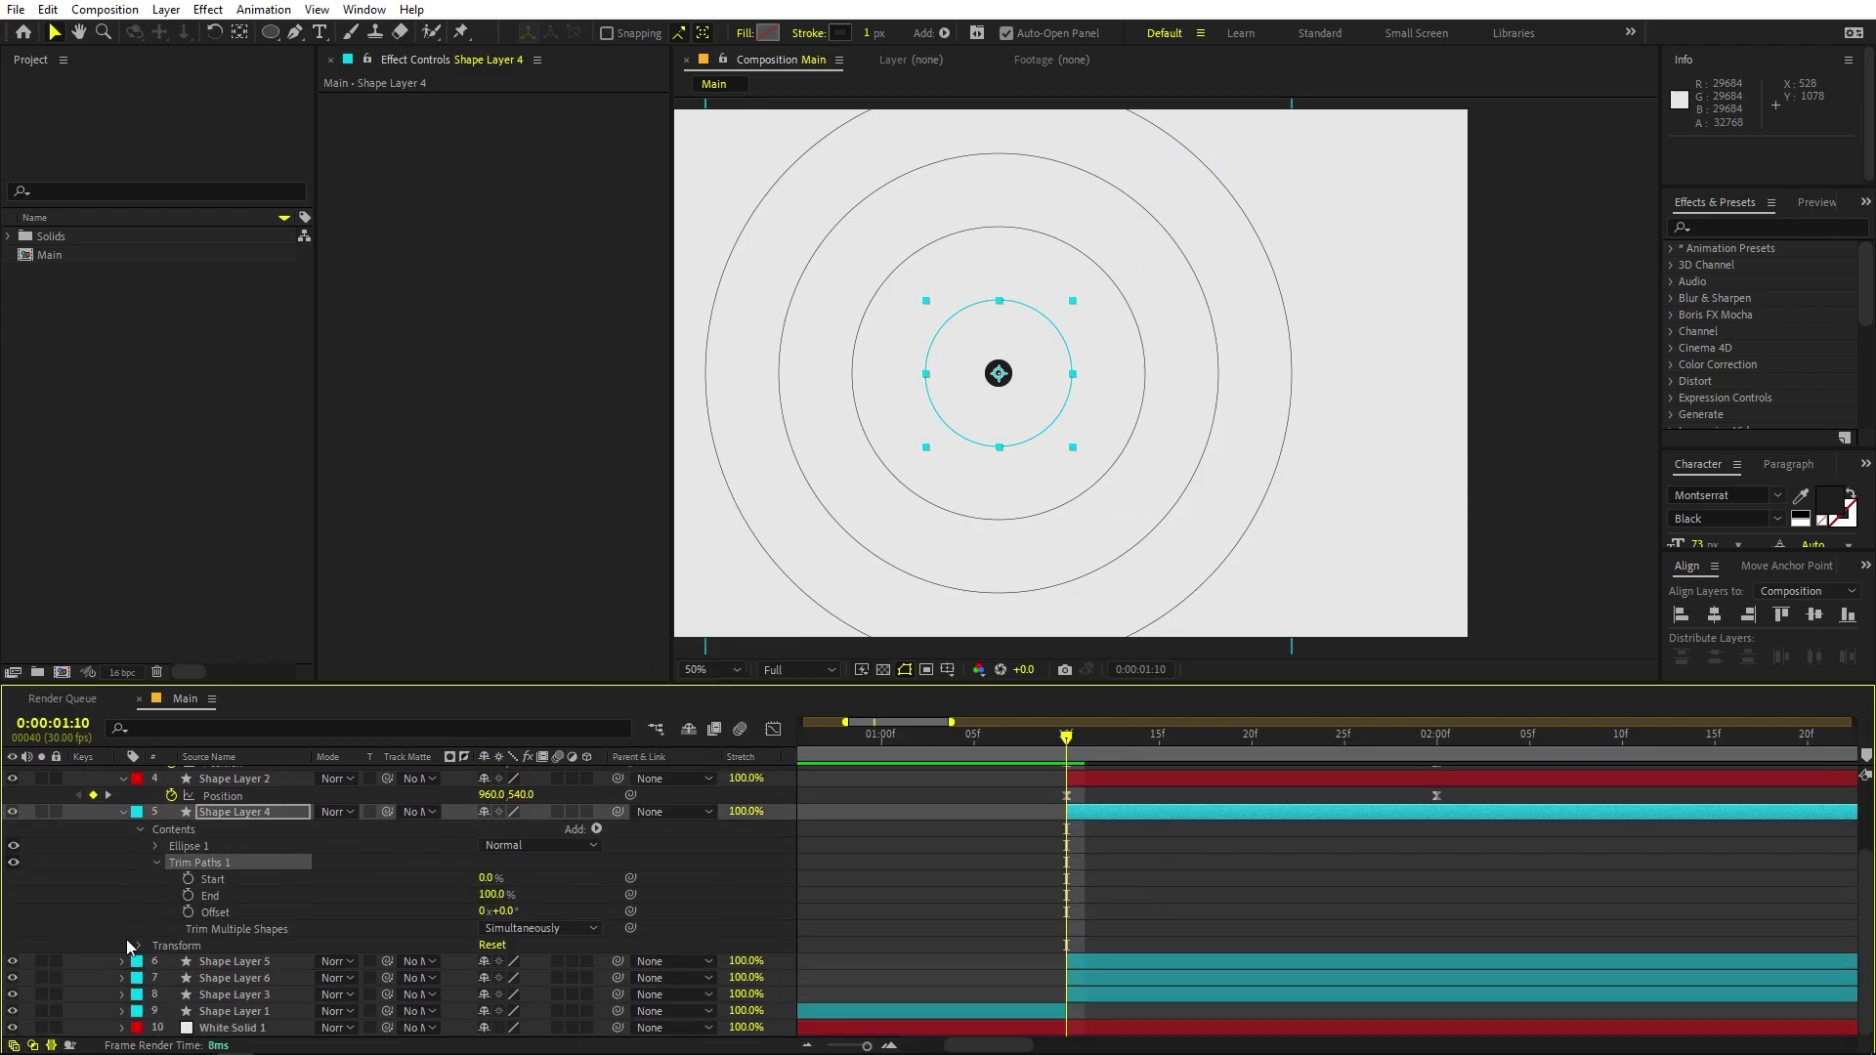
Animate the Trim Paths End of Shape Layer 4 from 0% at 0:00:01:10 to 100% at 0:00:02:00.
{"action": "left_click", "coordinate": [187, 894]}
{"action": "left_click_drag", "start_coordinate": [500, 894], "coordinate": [441, 905]}
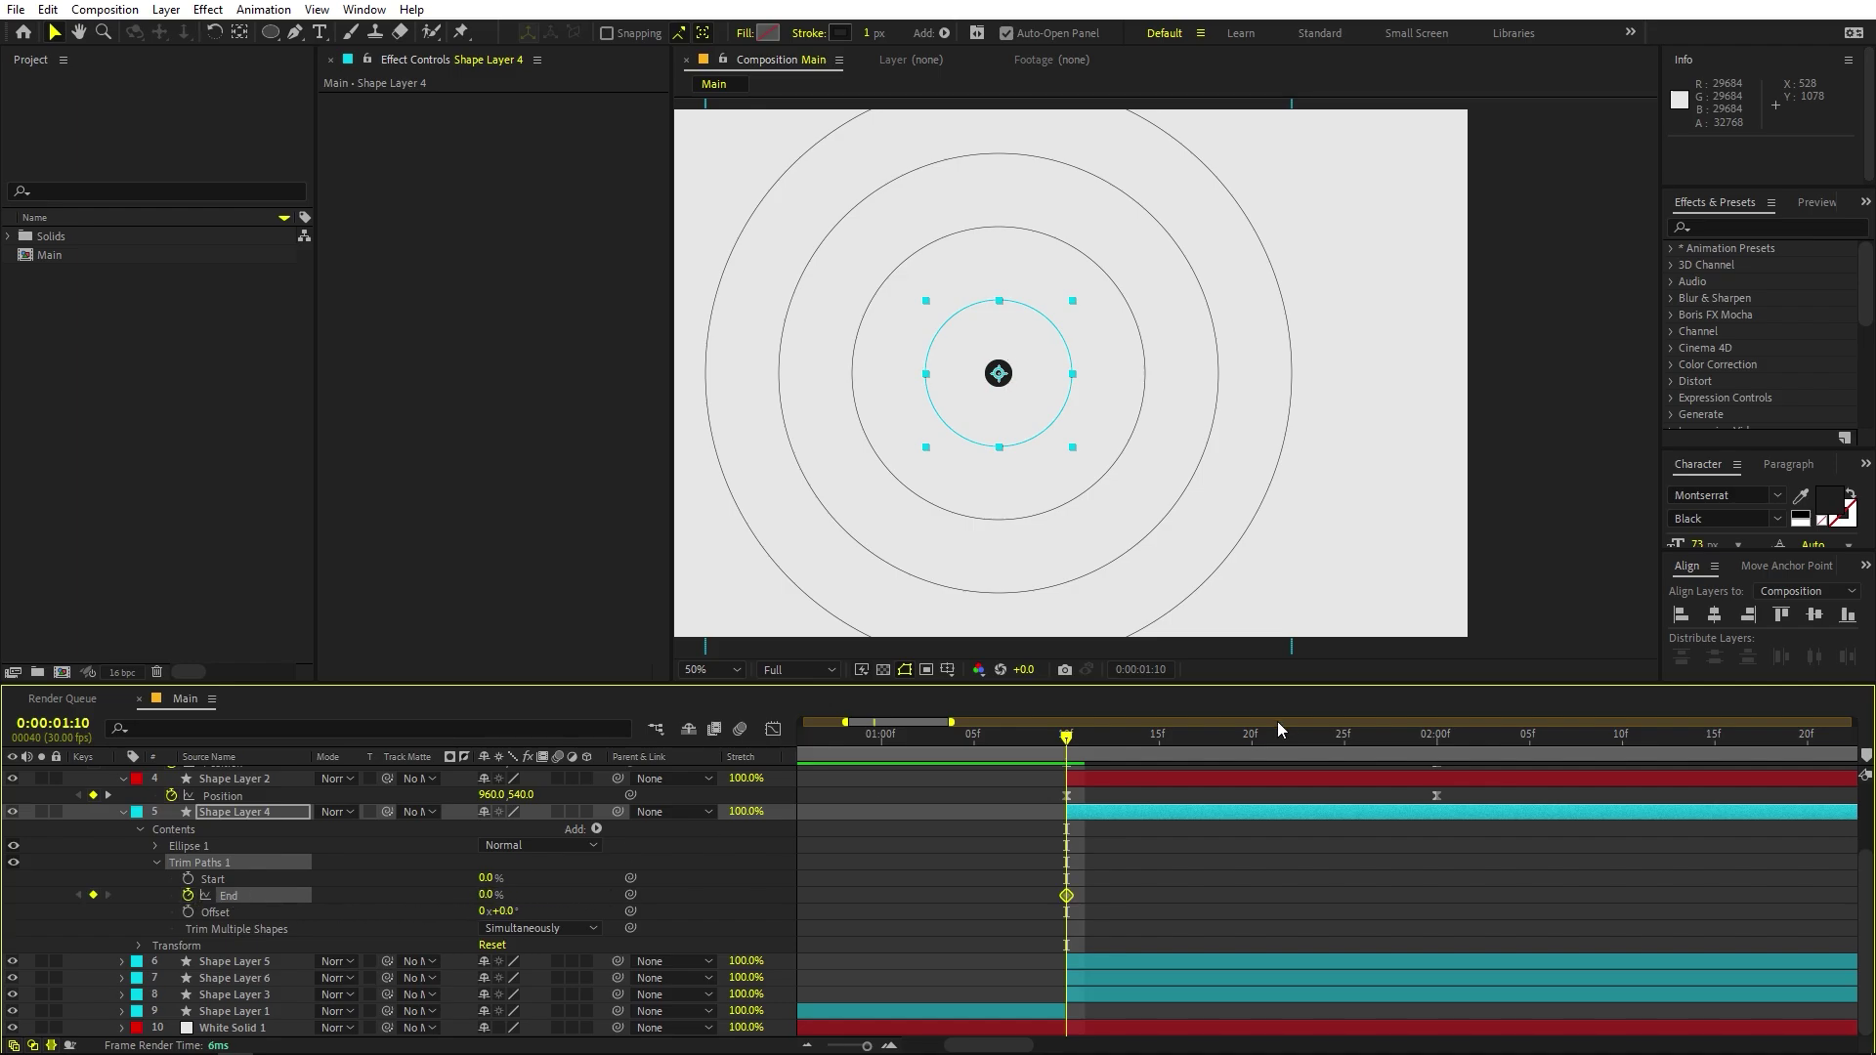
{"action": "left_click_drag", "start_coordinate": [1243, 740], "coordinate": [1436, 747]}
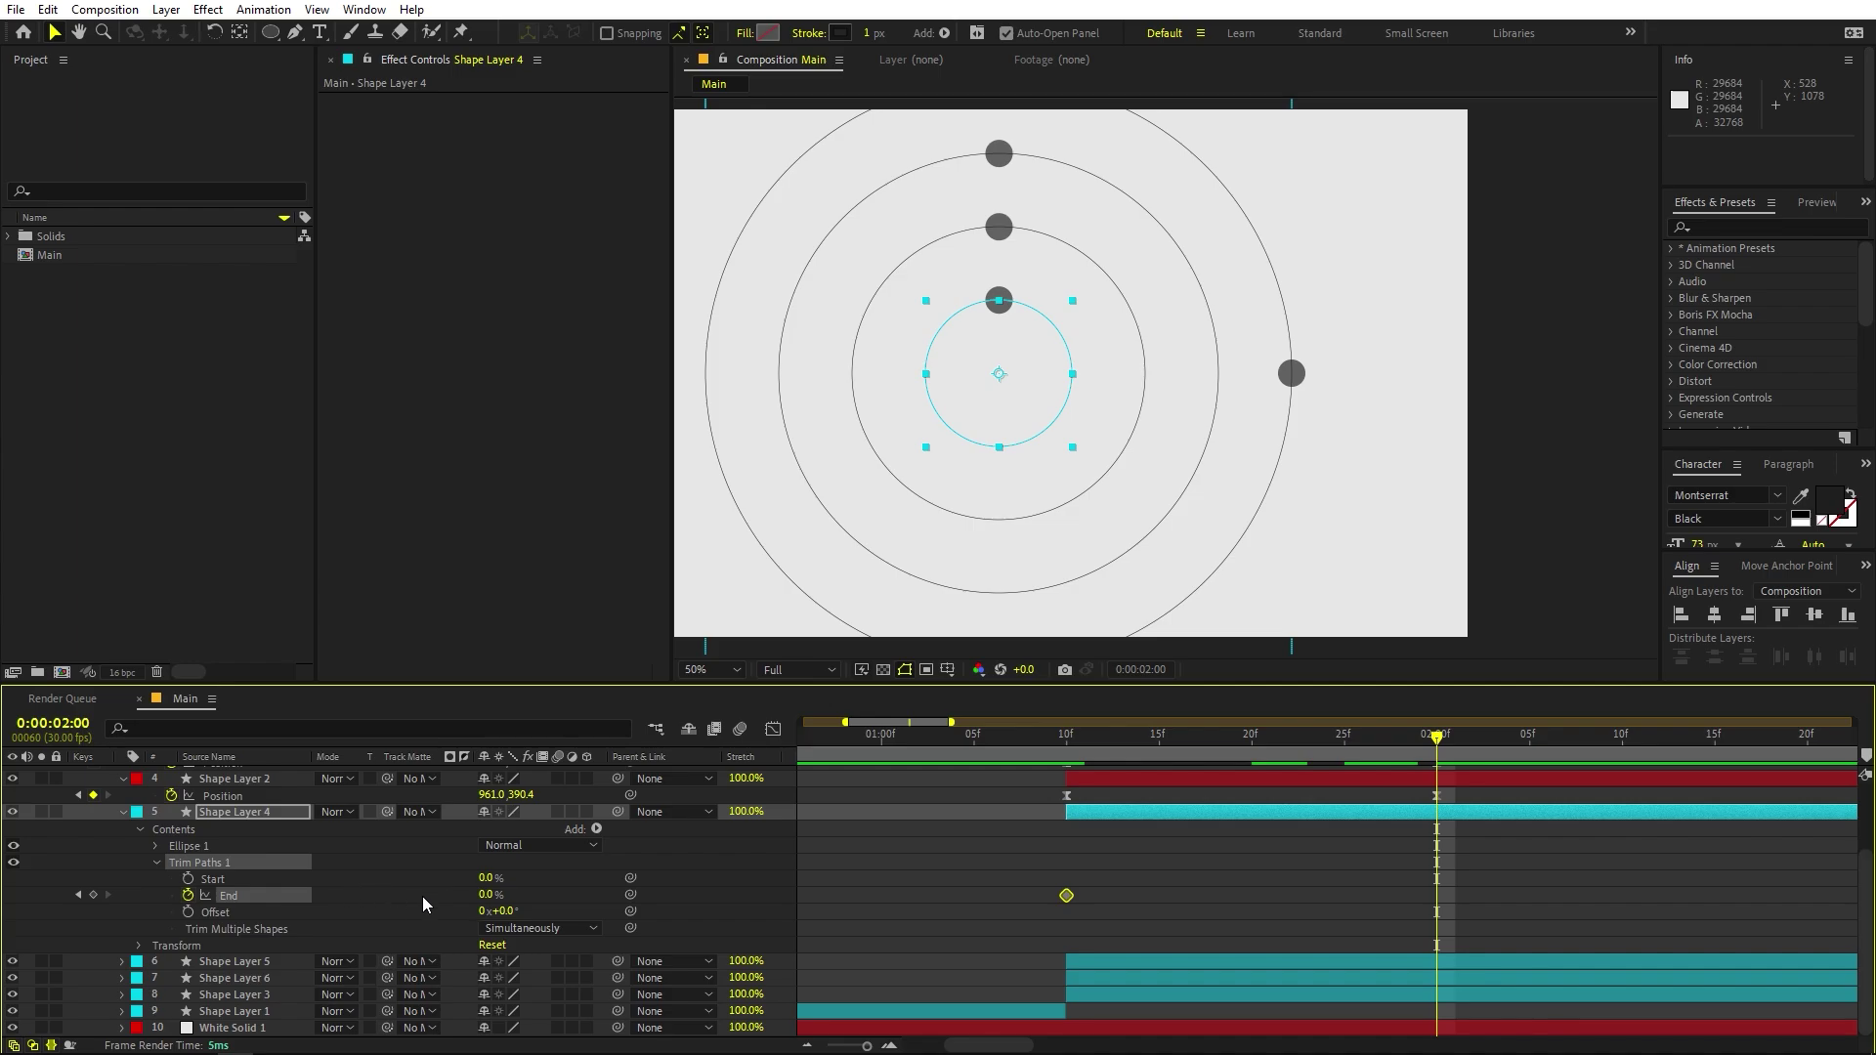
{"action": "left_click_drag", "start_coordinate": [526, 897], "coordinate": [1175, 880]}
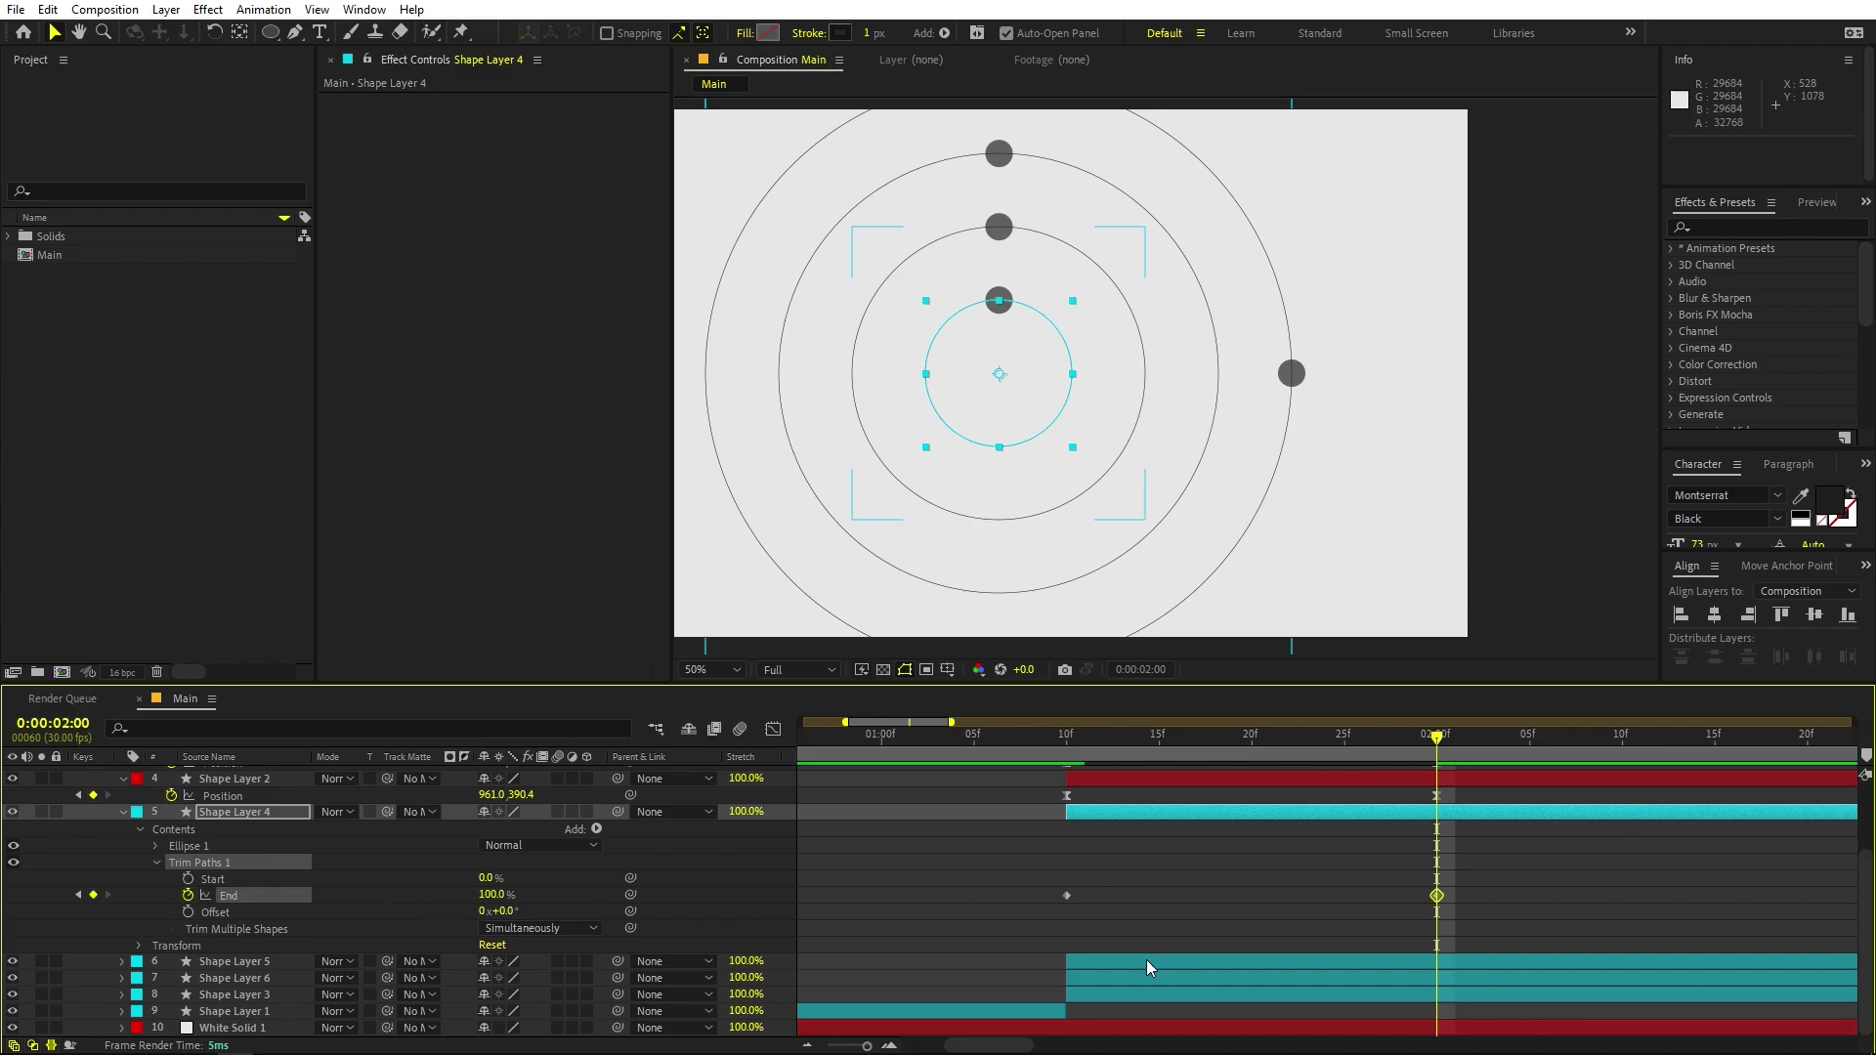
Copy Shape Layer 4's Trim Paths animation to Shape Layers 5, 6 and 3 at 0:00:01:10.
{"action": "key", "text": "ctrl+c"}
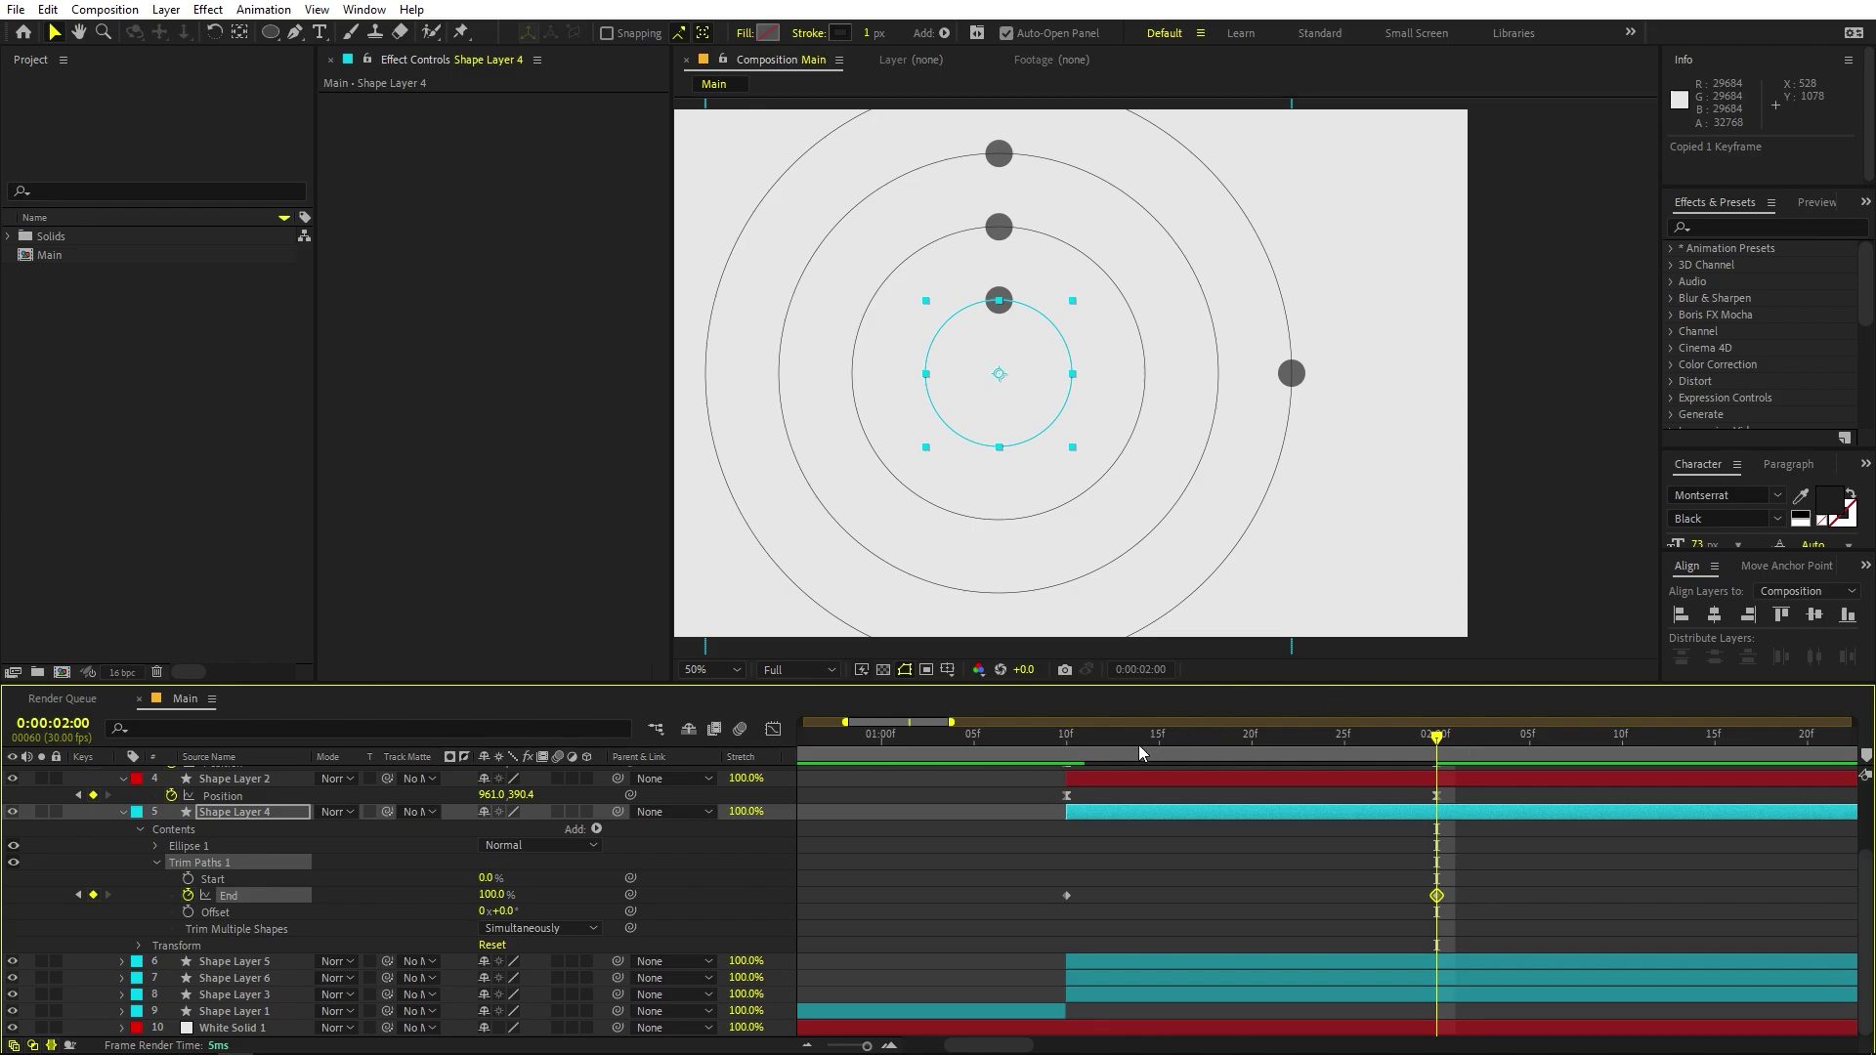
{"action": "left_click_drag", "start_coordinate": [1150, 749], "coordinate": [1066, 748]}
{"action": "left_click", "coordinate": [270, 963]}
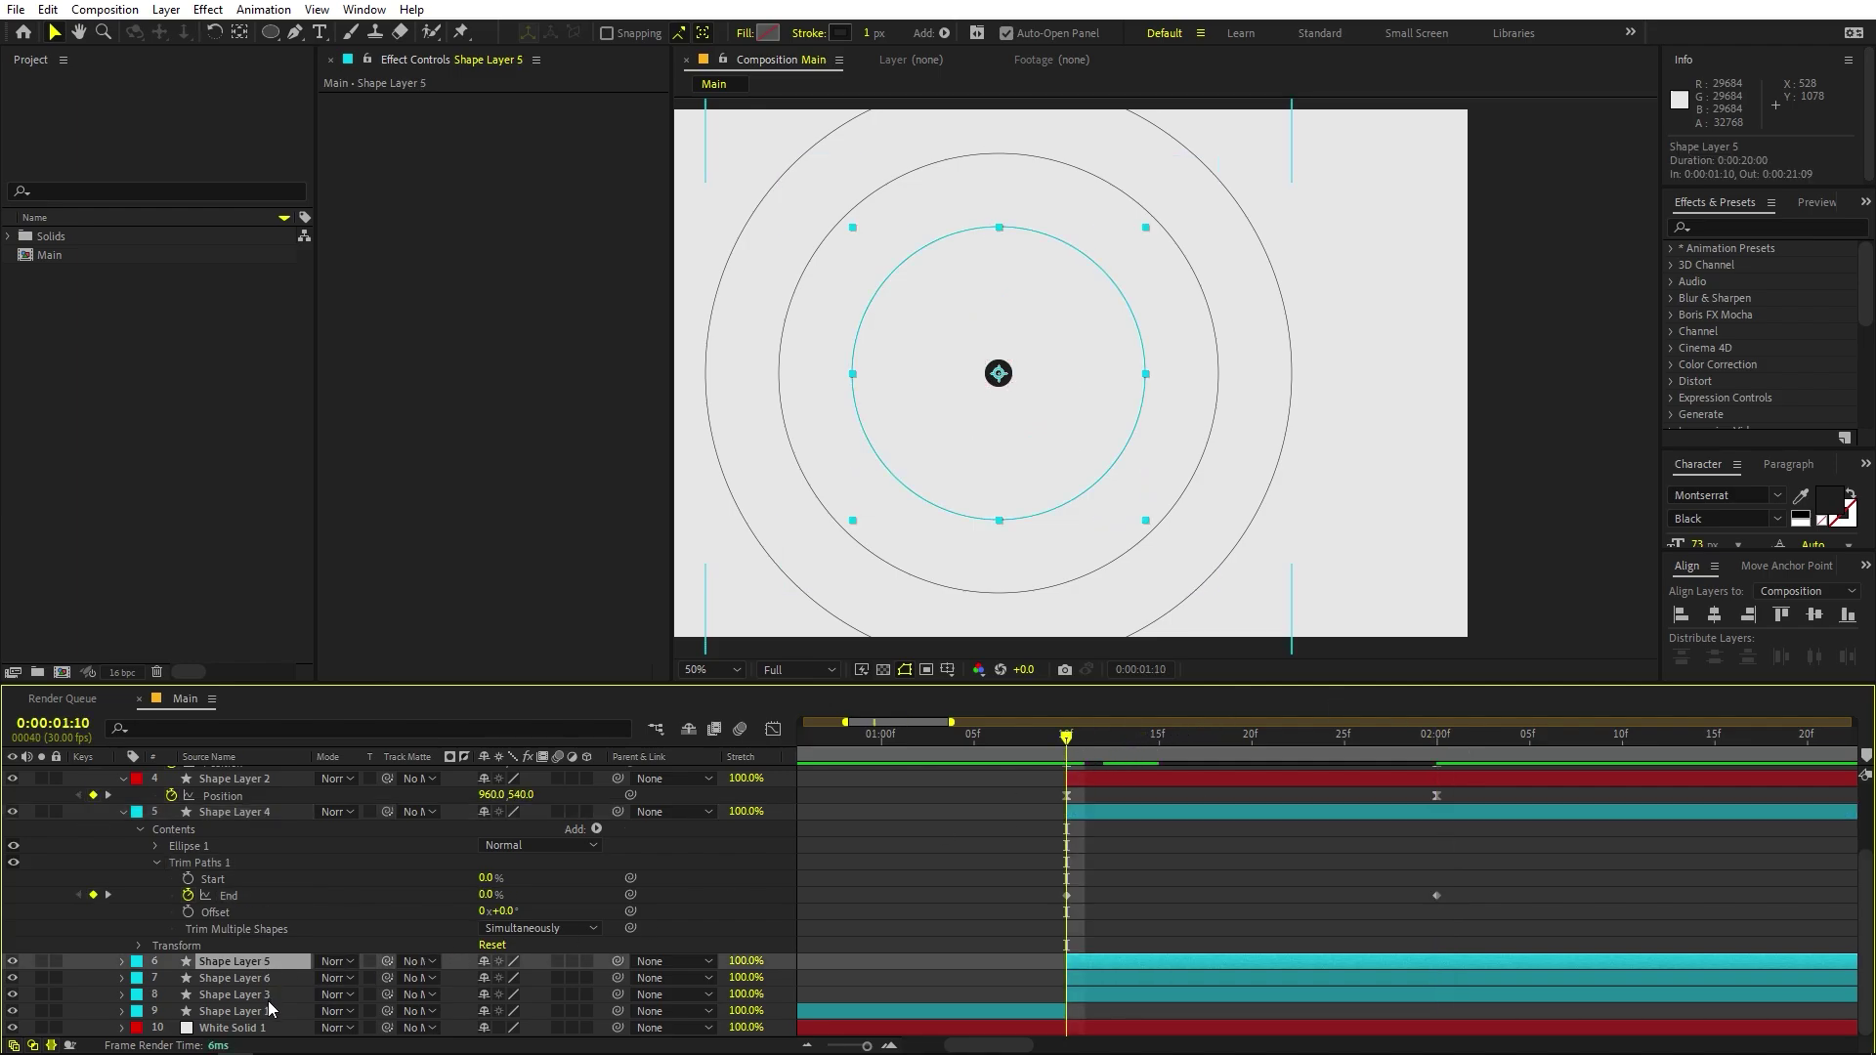
{"action": "left_click", "coordinate": [270, 996], "text": "shift"}
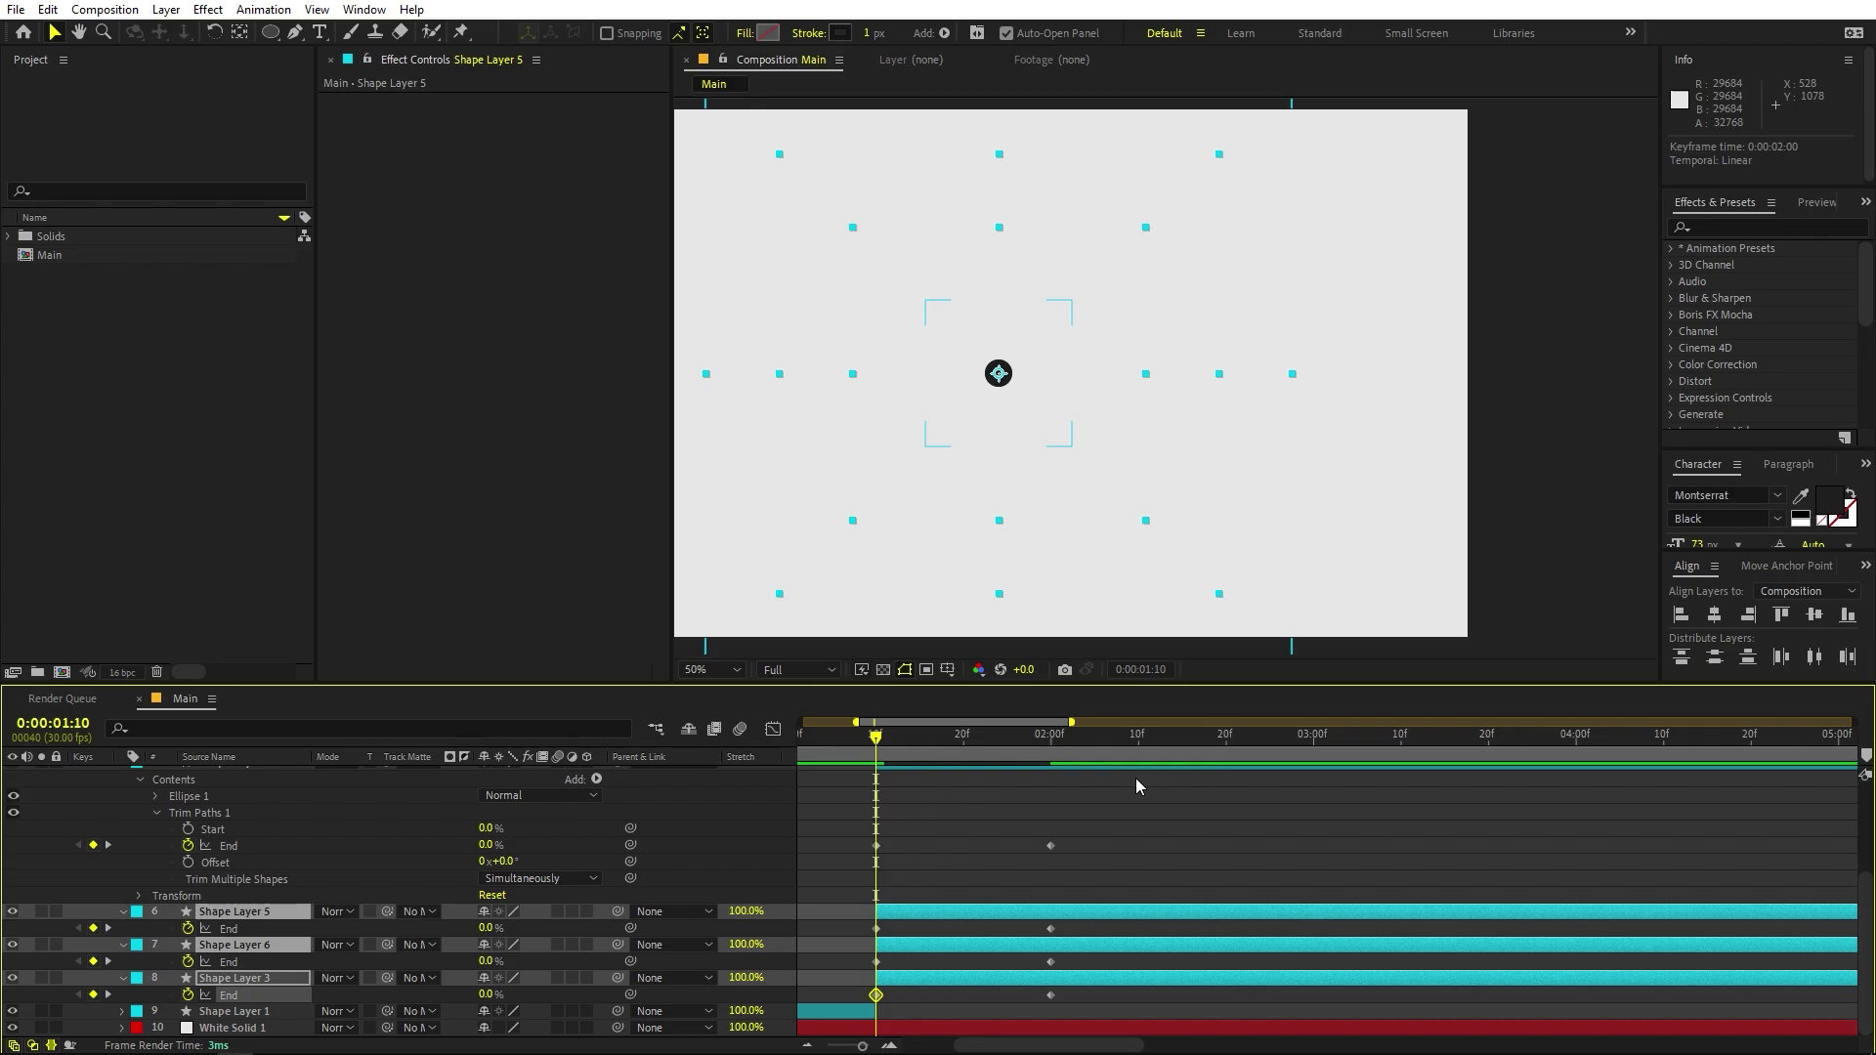
Preview the rings drawing on together with the dots' outward movement.
{"action": "left_click", "coordinate": [1367, 829]}
{"action": "key", "text": "space"}
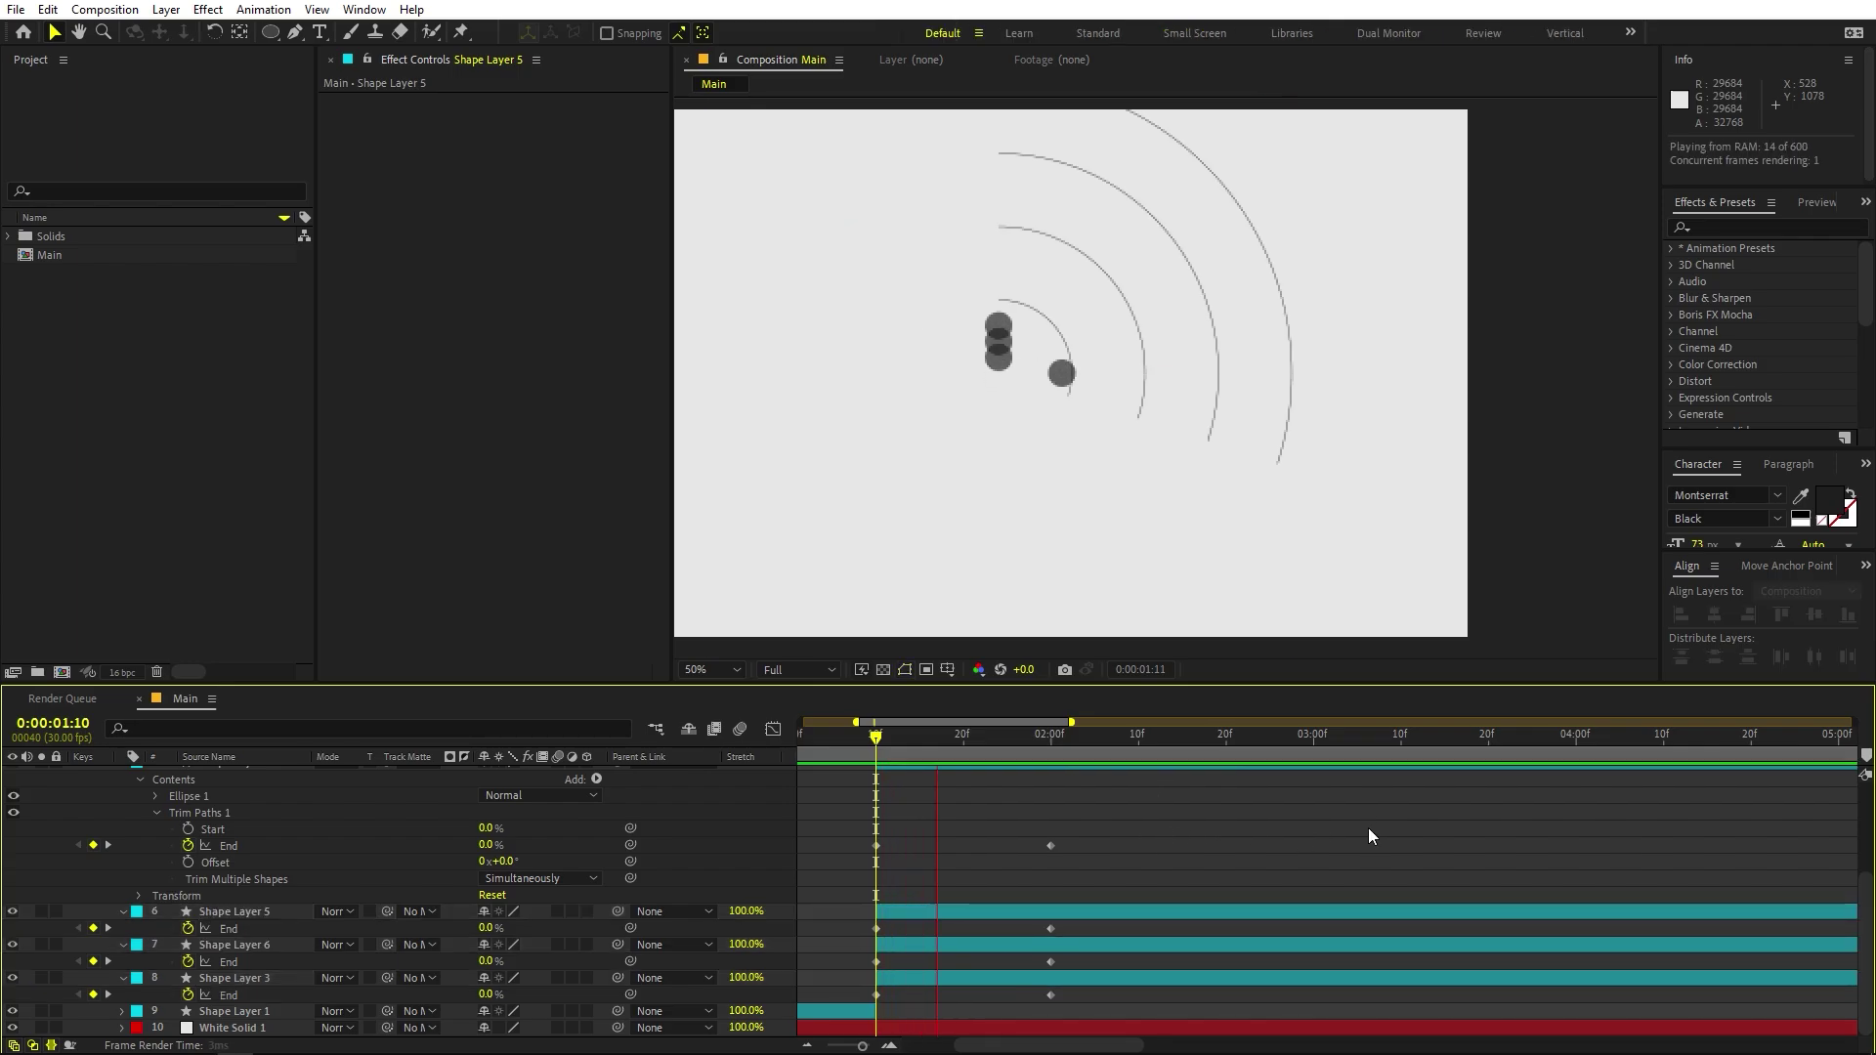
{"action": "key", "text": "space"}
{"action": "scroll", "coordinate": [981, 807], "scroll_direction": "up", "scroll_amount": 3}
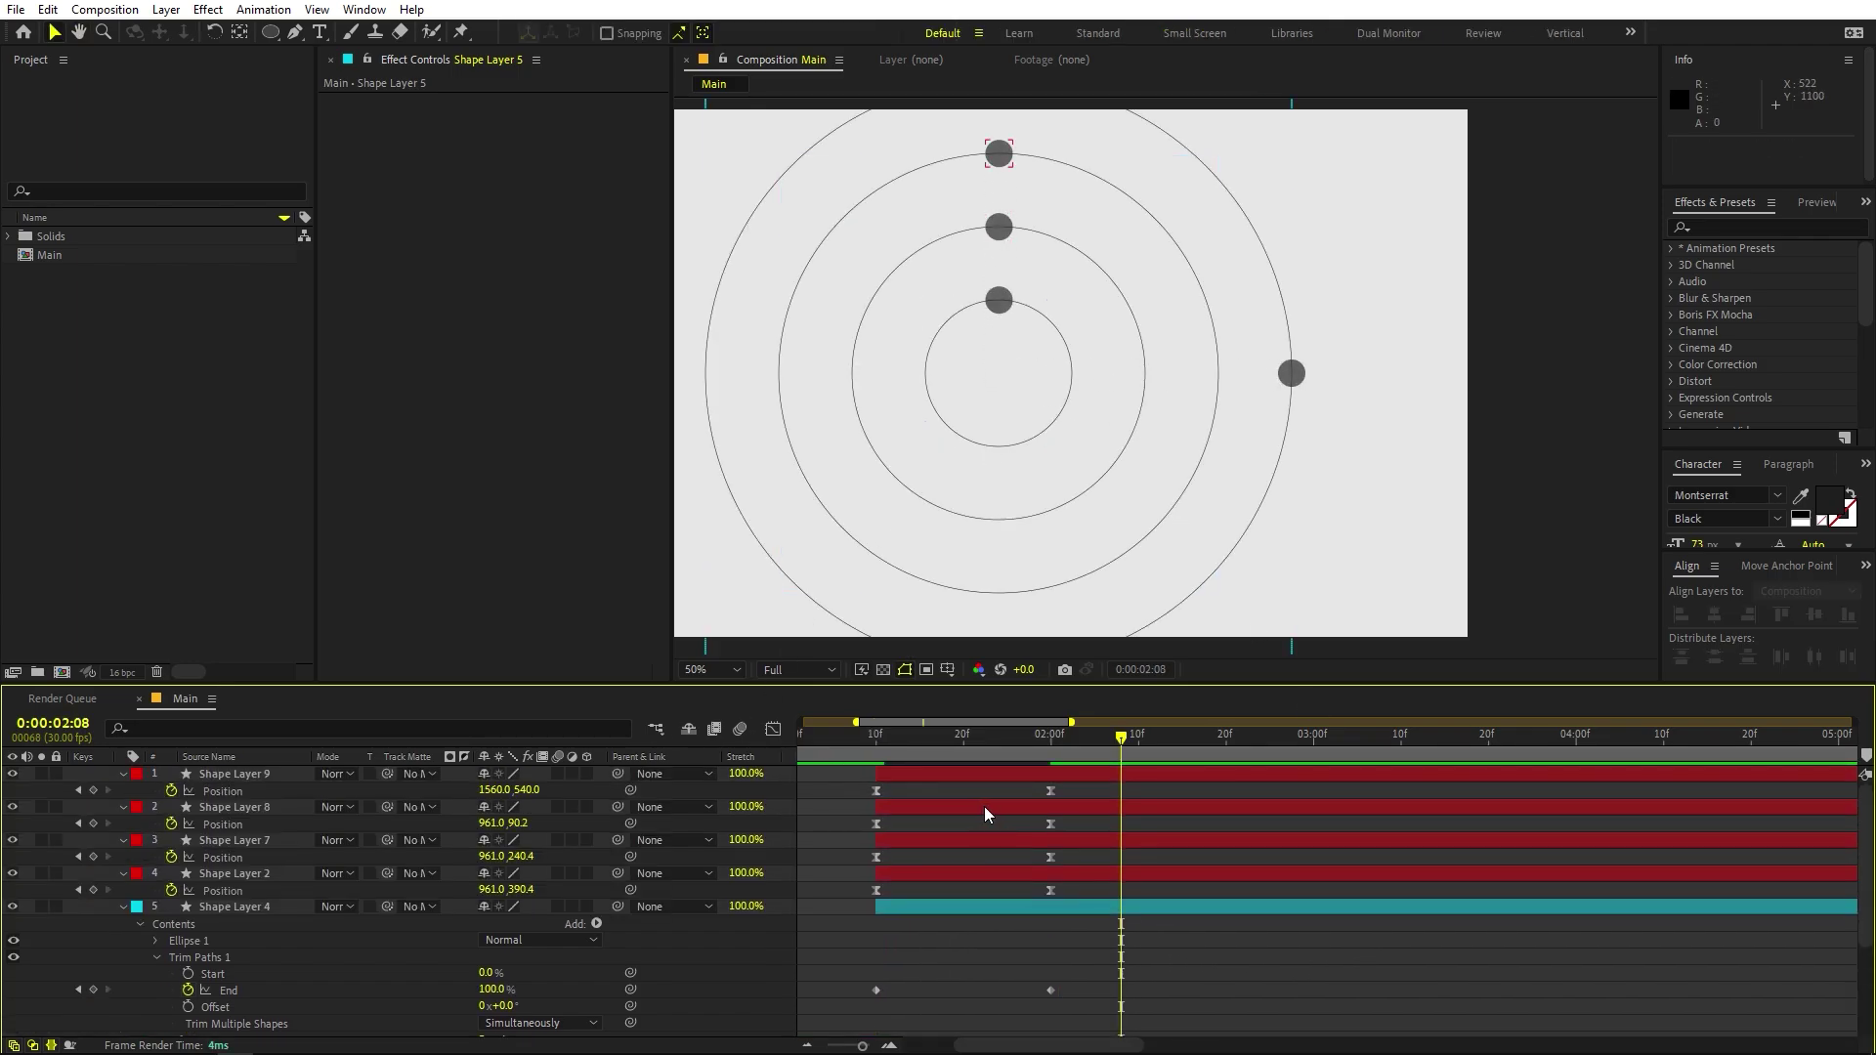
Shift the Trim Paths End keyframes of all four ring layers so they start at 0:00:03:03.
{"action": "left_click", "coordinate": [736, 671]}
{"action": "left_click", "coordinate": [733, 709]}
{"action": "mouse_move", "coordinate": [962, 746]}
{"action": "left_mouse_down"}
{"action": "mouse_move", "coordinate": [875, 752]}
{"action": "mouse_move", "coordinate": [1075, 766]}
{"action": "mouse_move", "coordinate": [1052, 766]}
{"action": "left_mouse_up"}
{"action": "scroll", "coordinate": [1141, 894], "scroll_direction": "down", "scroll_amount": 5}
{"action": "left_click_drag", "start_coordinate": [1092, 992], "coordinate": [996, 791]}
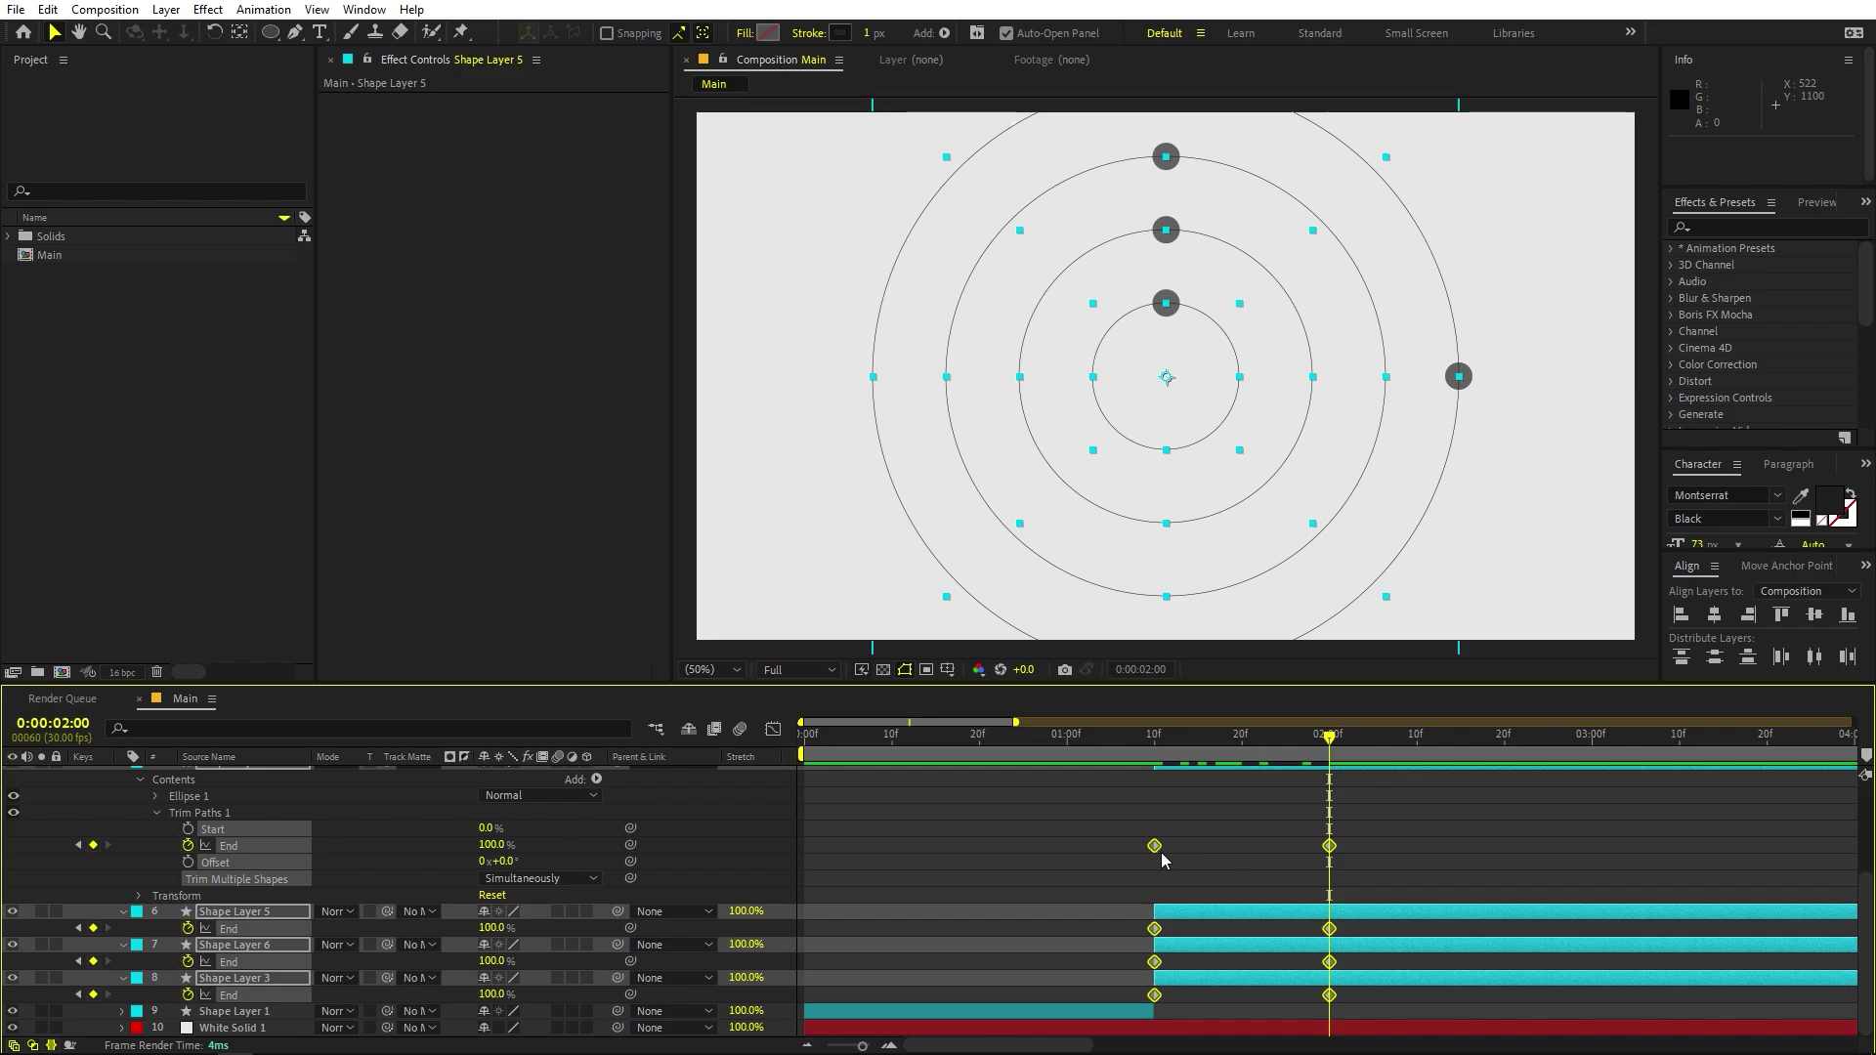
{"action": "left_click_drag", "start_coordinate": [1155, 848], "coordinate": [1618, 848]}
{"action": "scroll", "coordinate": [1315, 847], "scroll_direction": "up", "scroll_amount": 3}
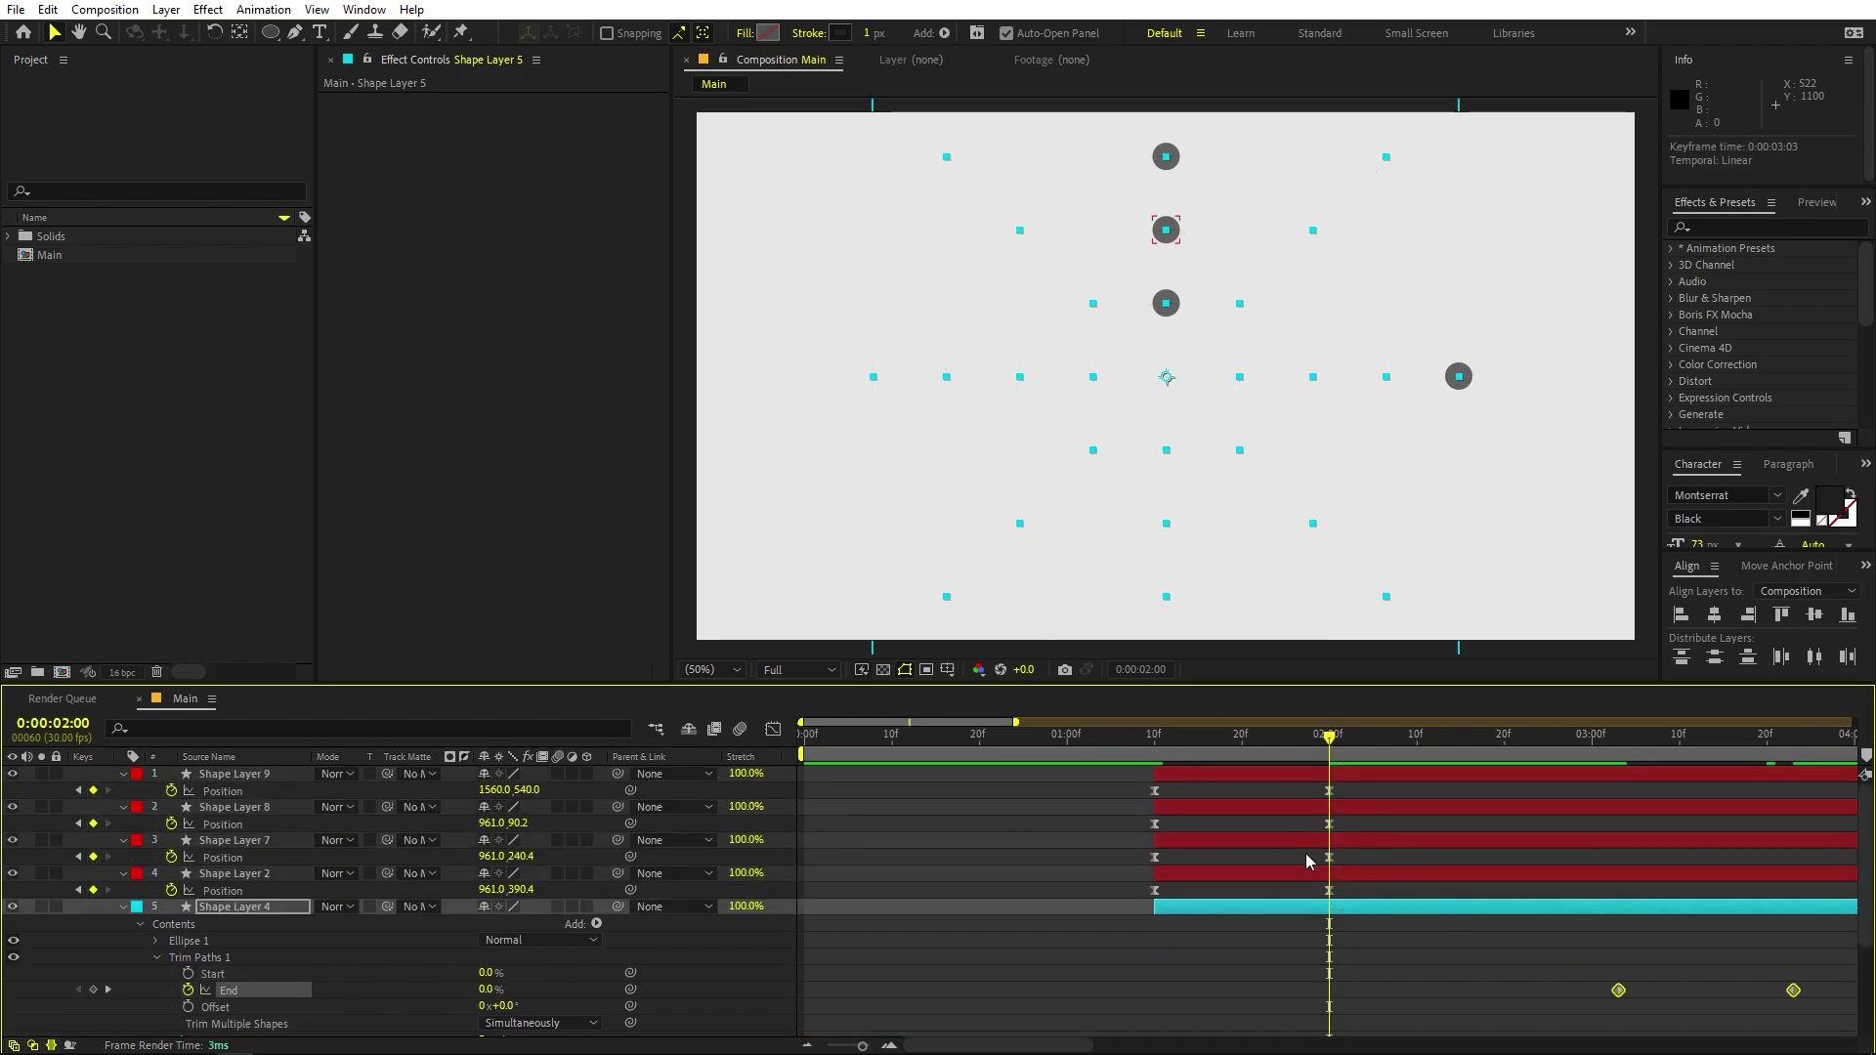
Collapse all the layers' properties and scrub to 0:00:03:14 to check how the rings draw on.
{"action": "key", "text": "u"}
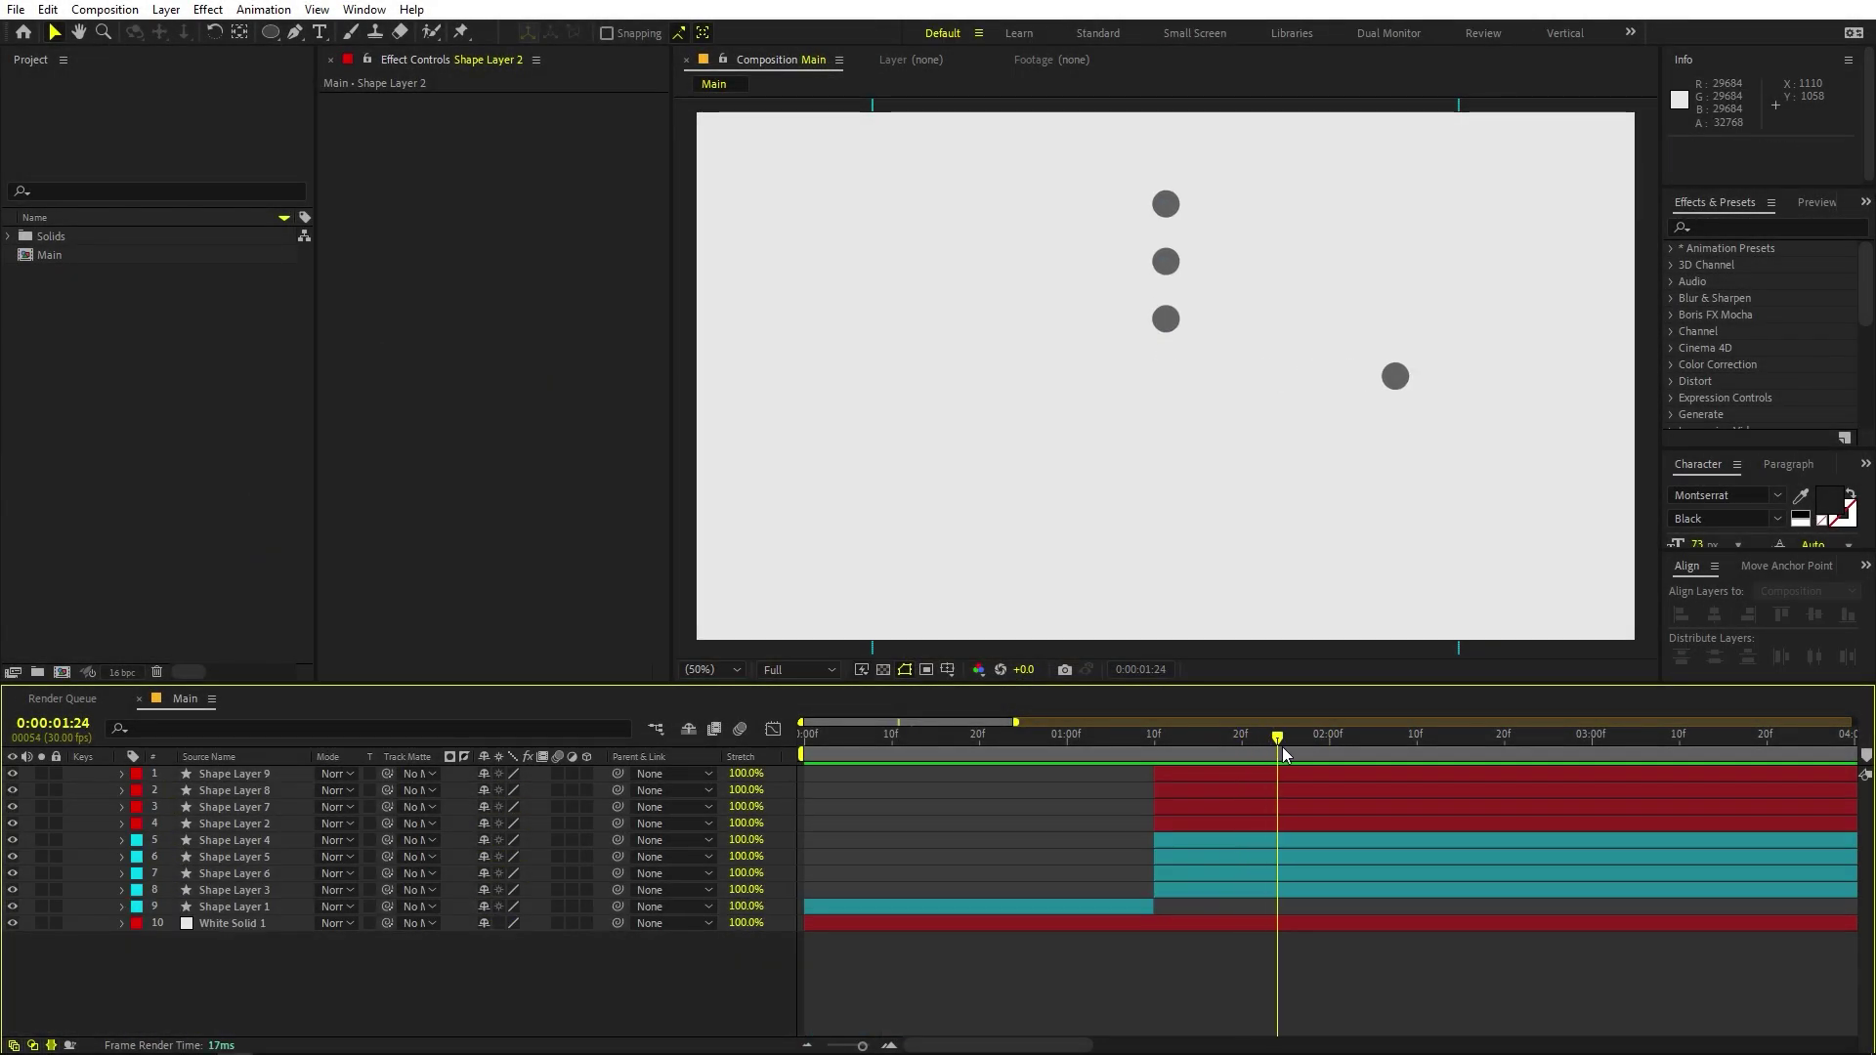
{"action": "left_click_drag", "start_coordinate": [1334, 748], "coordinate": [1713, 754]}
{"action": "left_click", "coordinate": [1186, 773]}
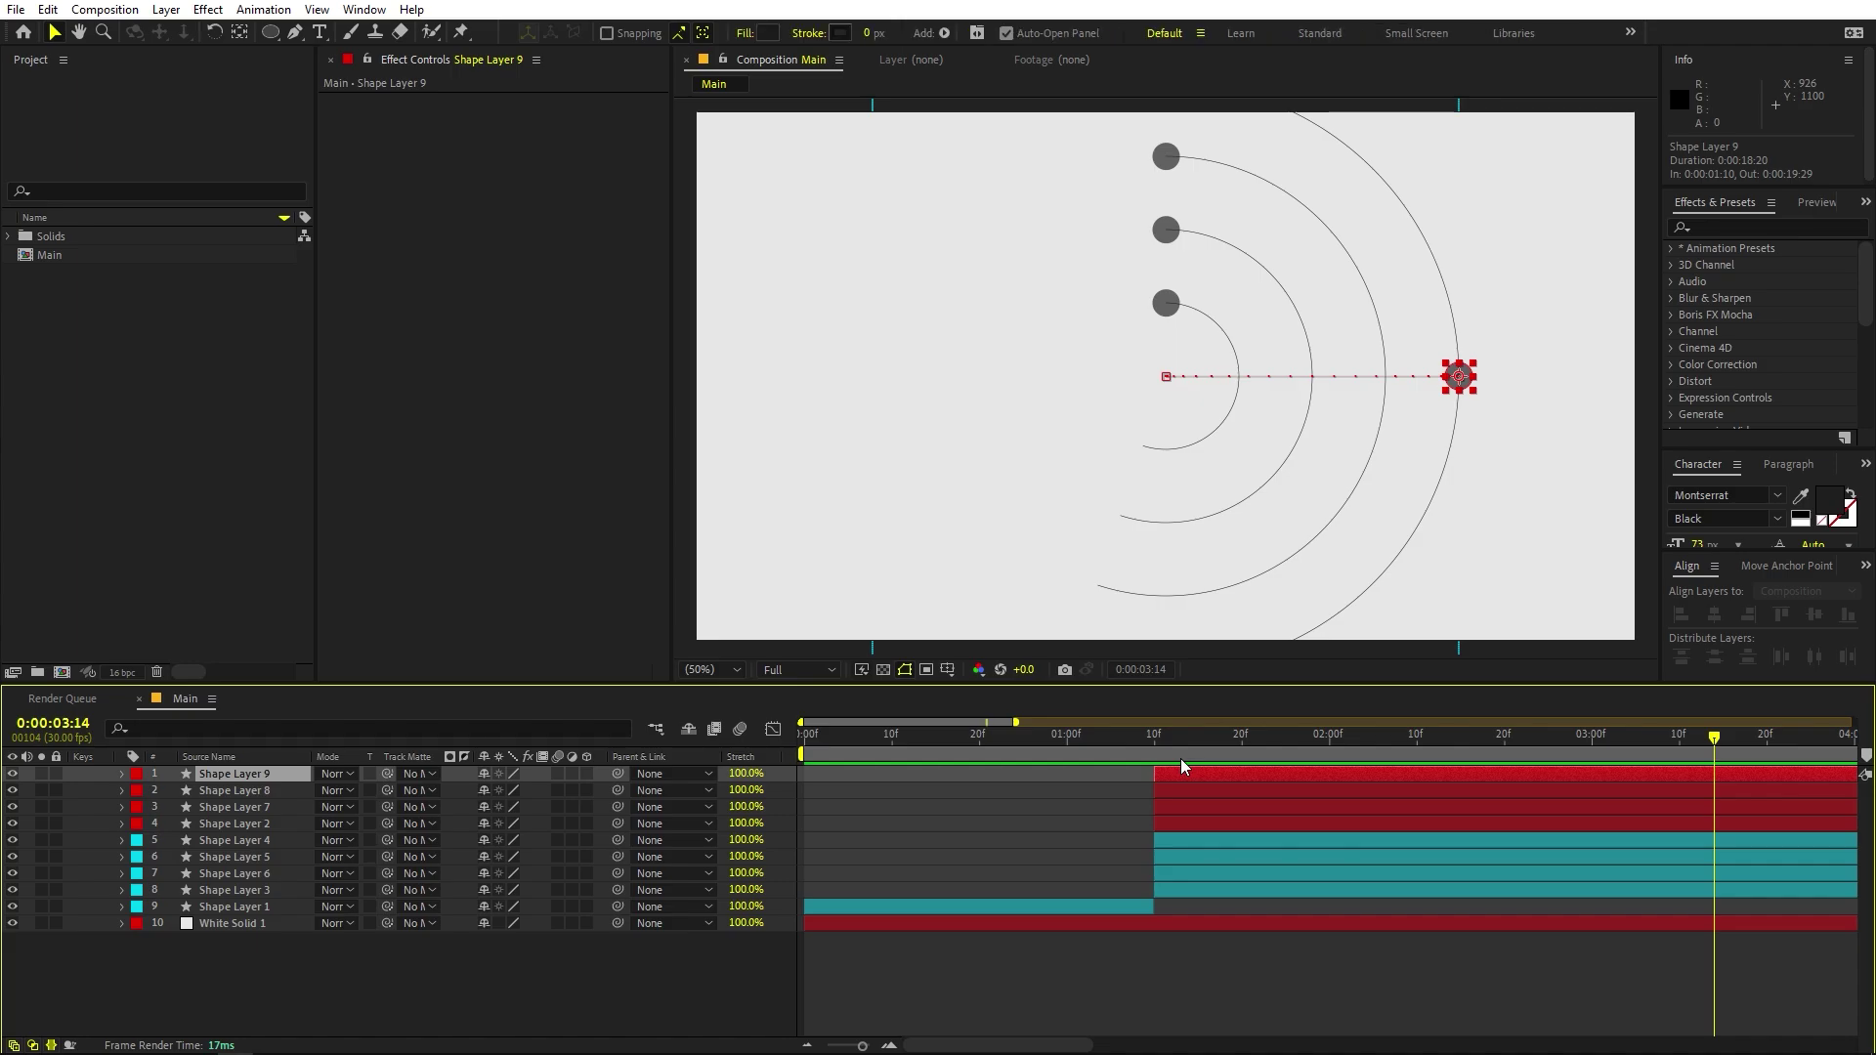
Create a null object with the current time at 0:00:01:10.
{"action": "mouse_move", "coordinate": [1165, 735]}
{"action": "left_mouse_down"}
{"action": "mouse_move", "coordinate": [1143, 742]}
{"action": "mouse_move", "coordinate": [1158, 750]}
{"action": "left_mouse_up"}
{"action": "right_click", "coordinate": [391, 990]}
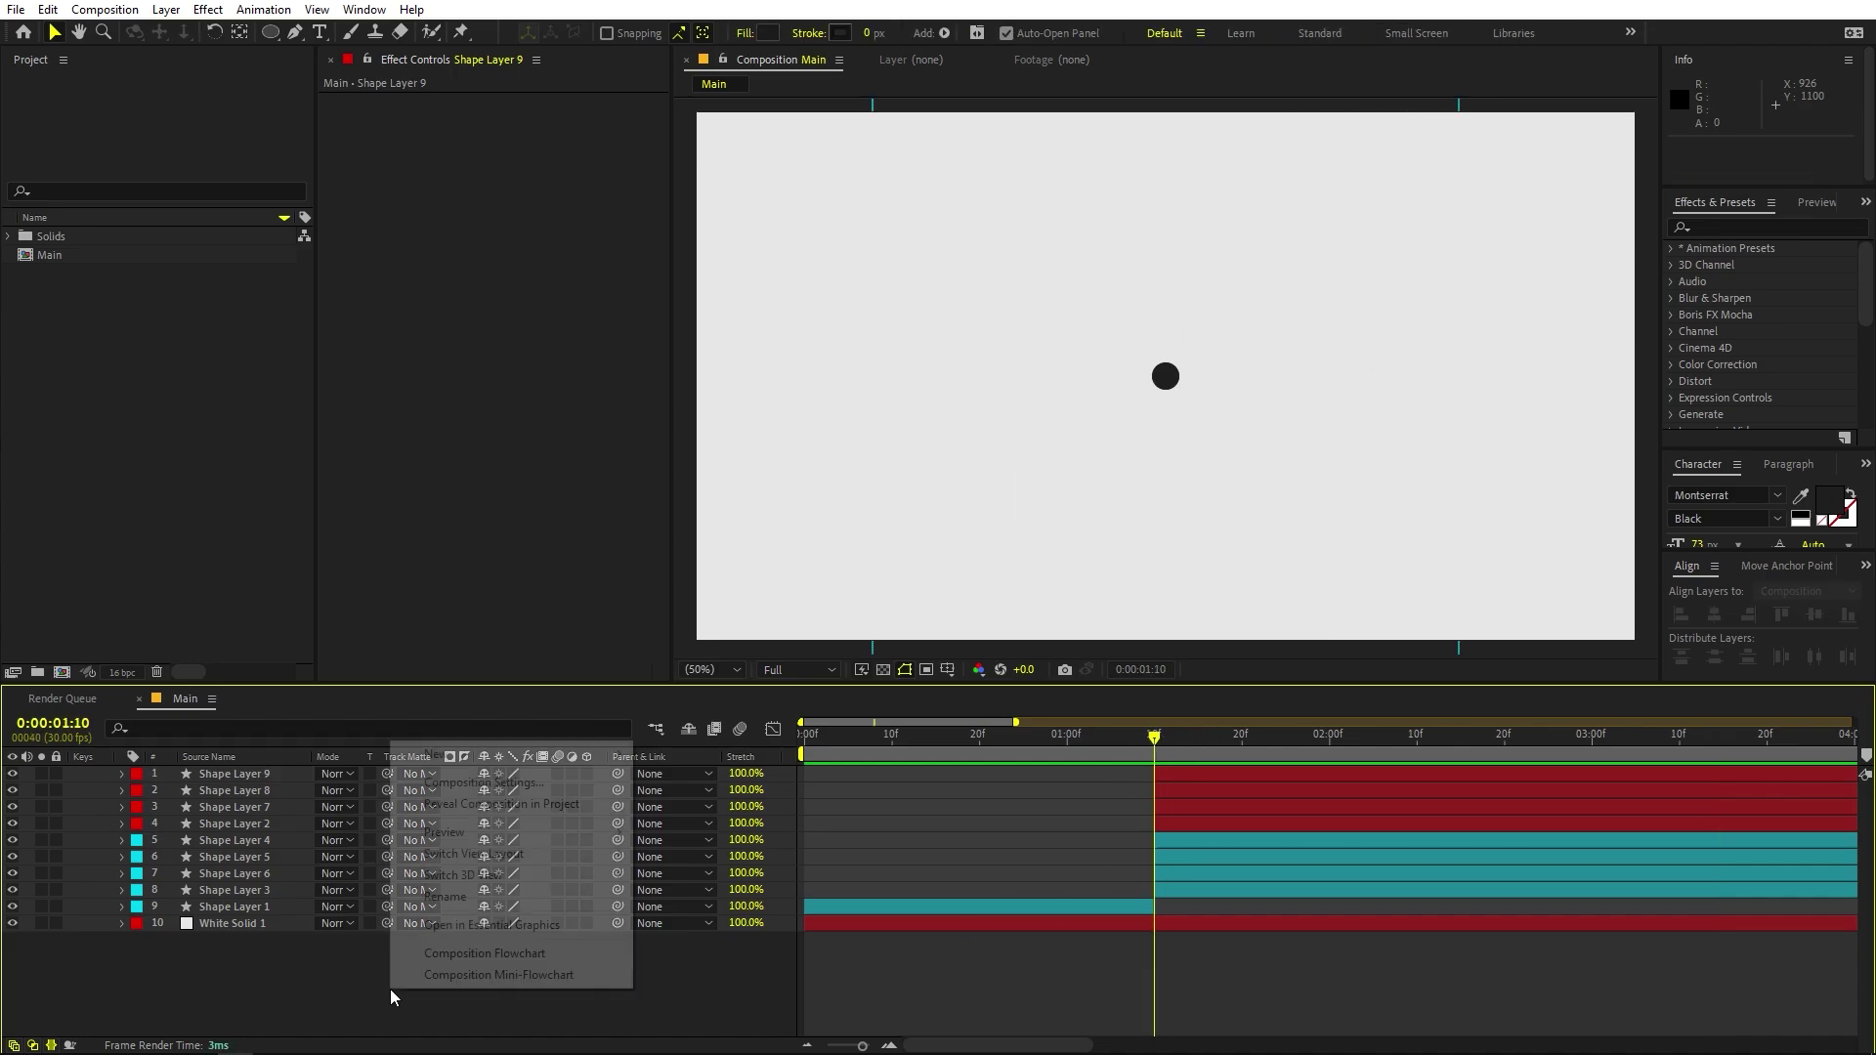
{"action": "mouse_move", "coordinate": [606, 755]}
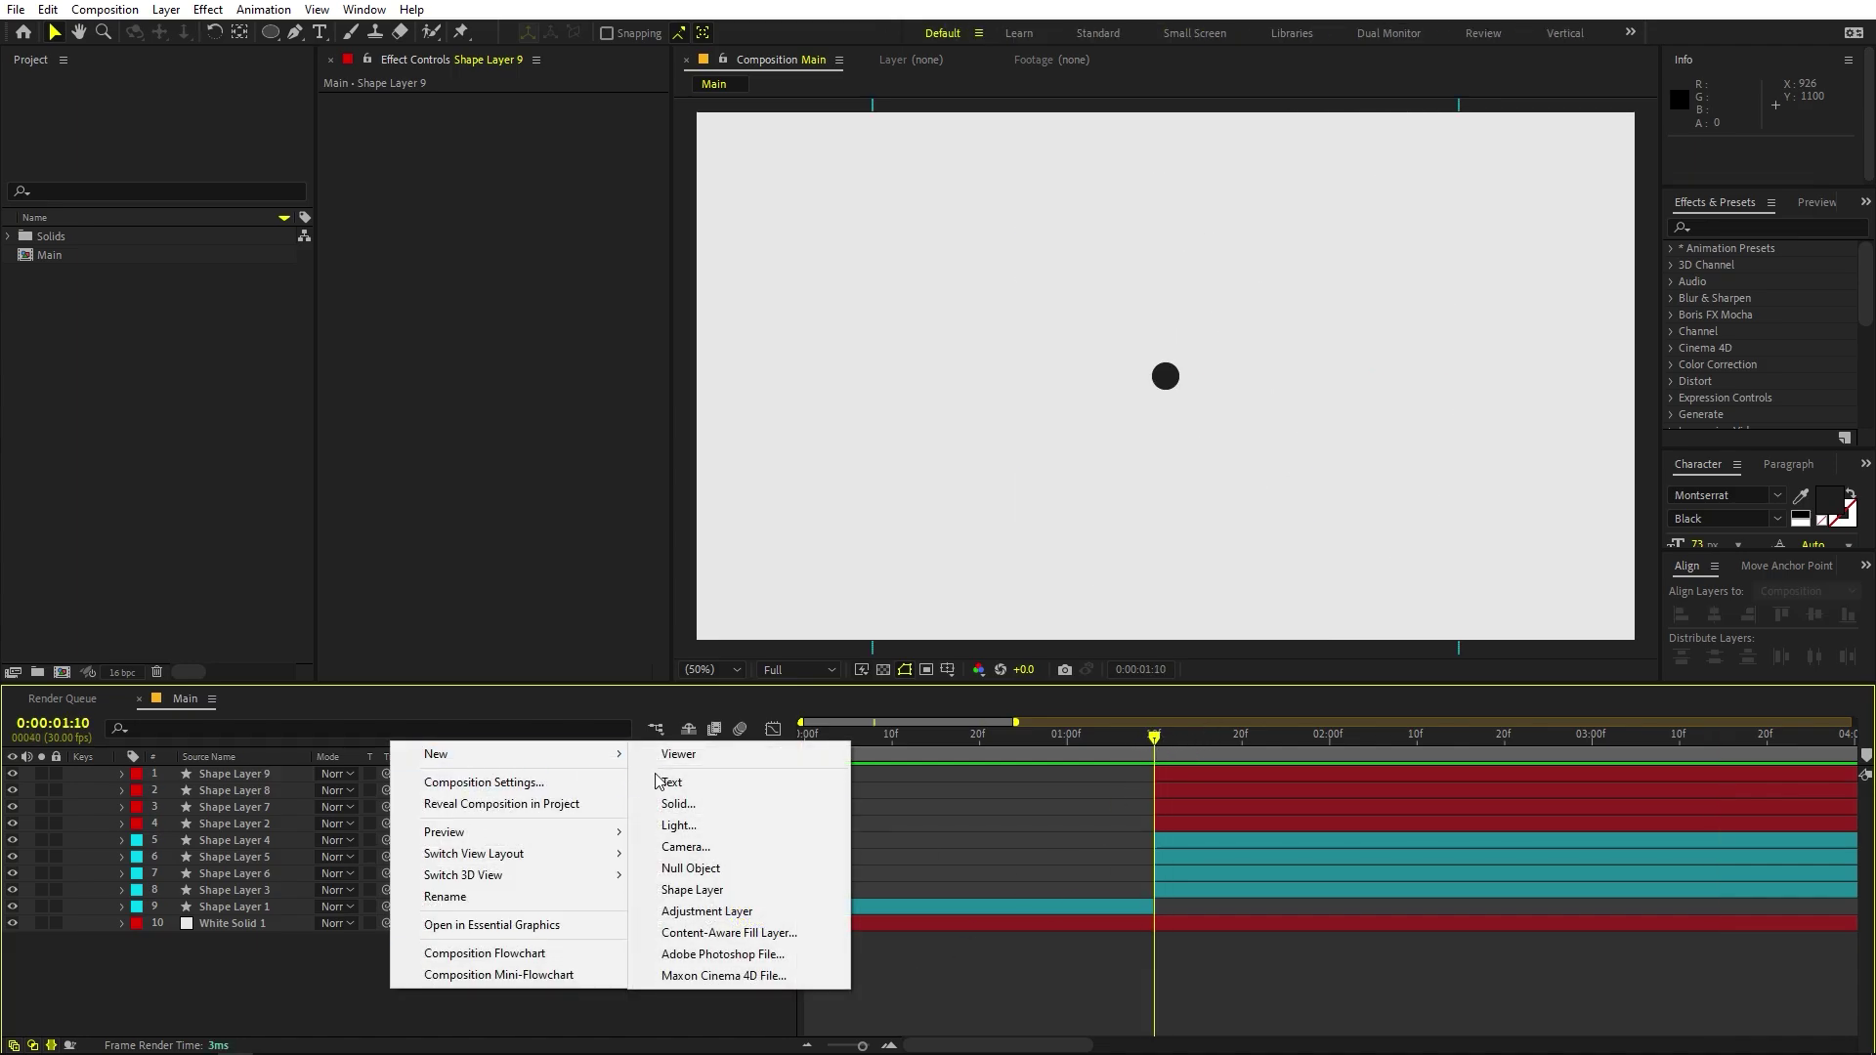
{"action": "left_click", "coordinate": [688, 867]}
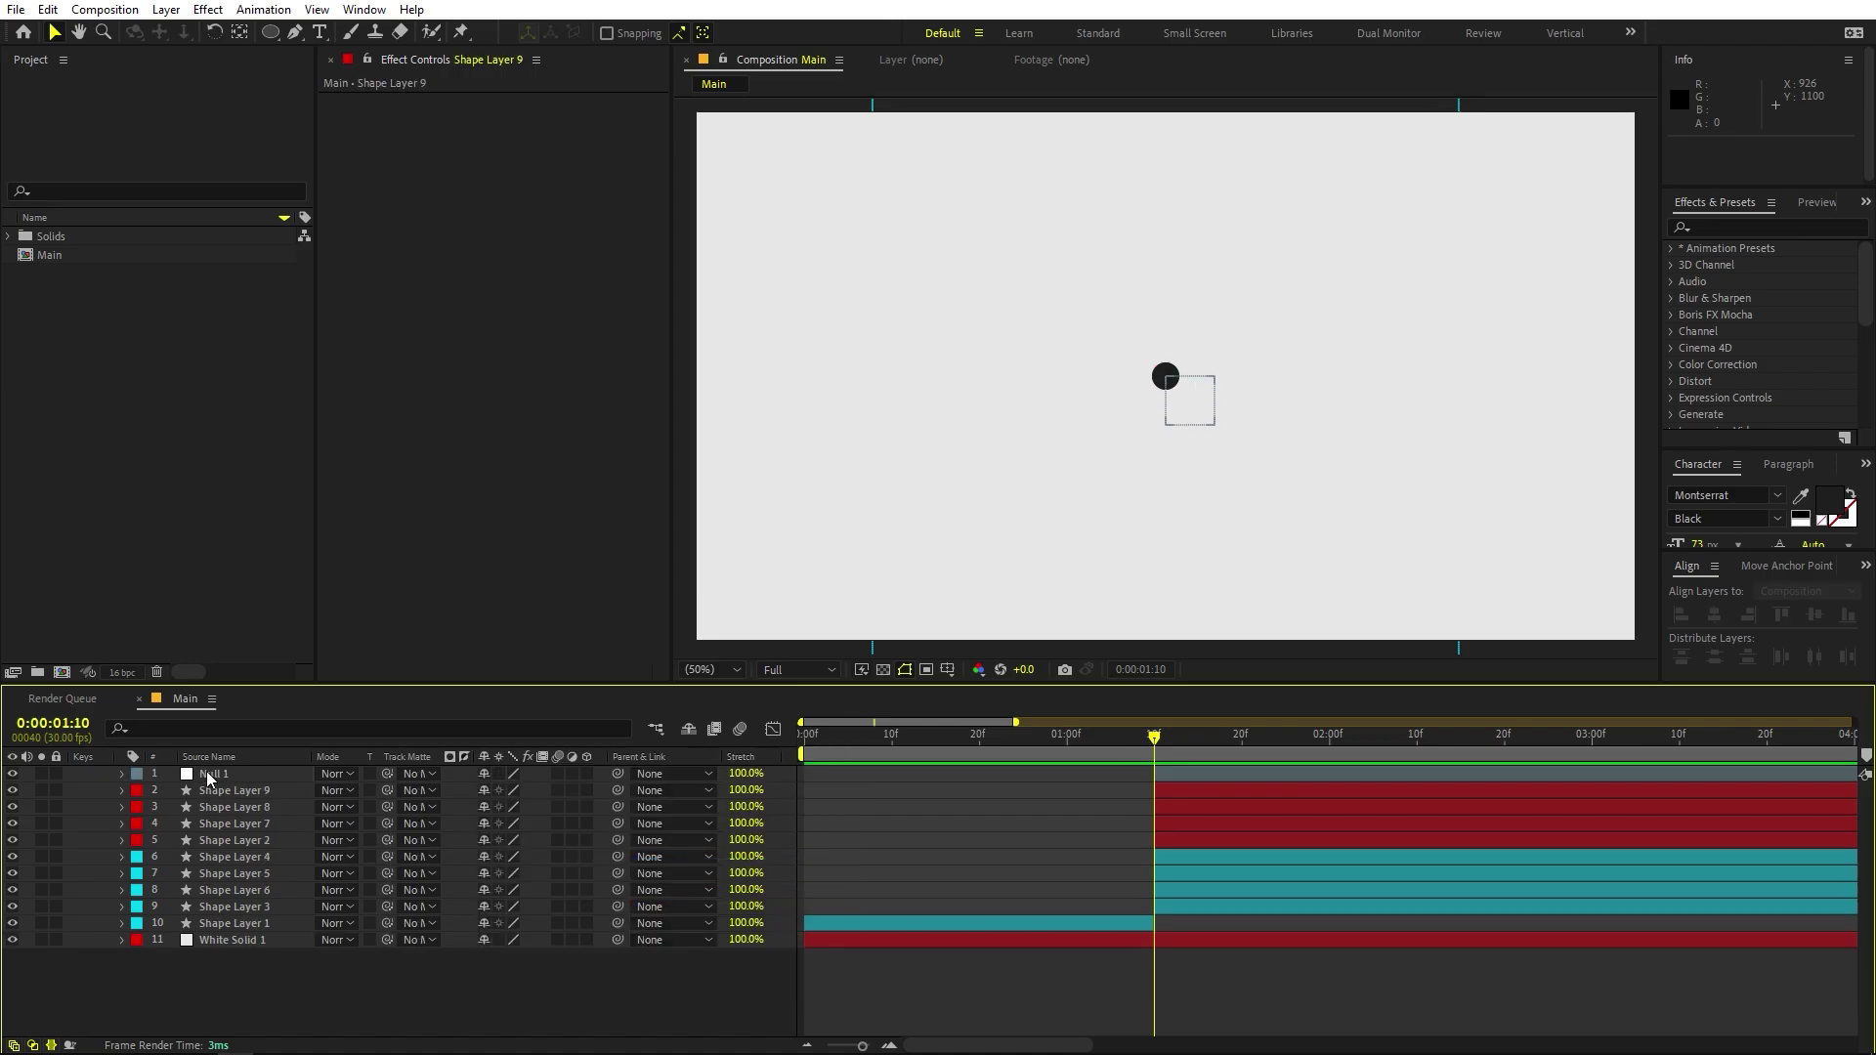
Keyframe the null's Rotation from 0 at 0:00:01:10 to one full revolution at 0:00:02:00 and apply Easy Ease to both keyframes.
{"action": "key", "text": "r"}
{"action": "left_click", "coordinate": [171, 791]}
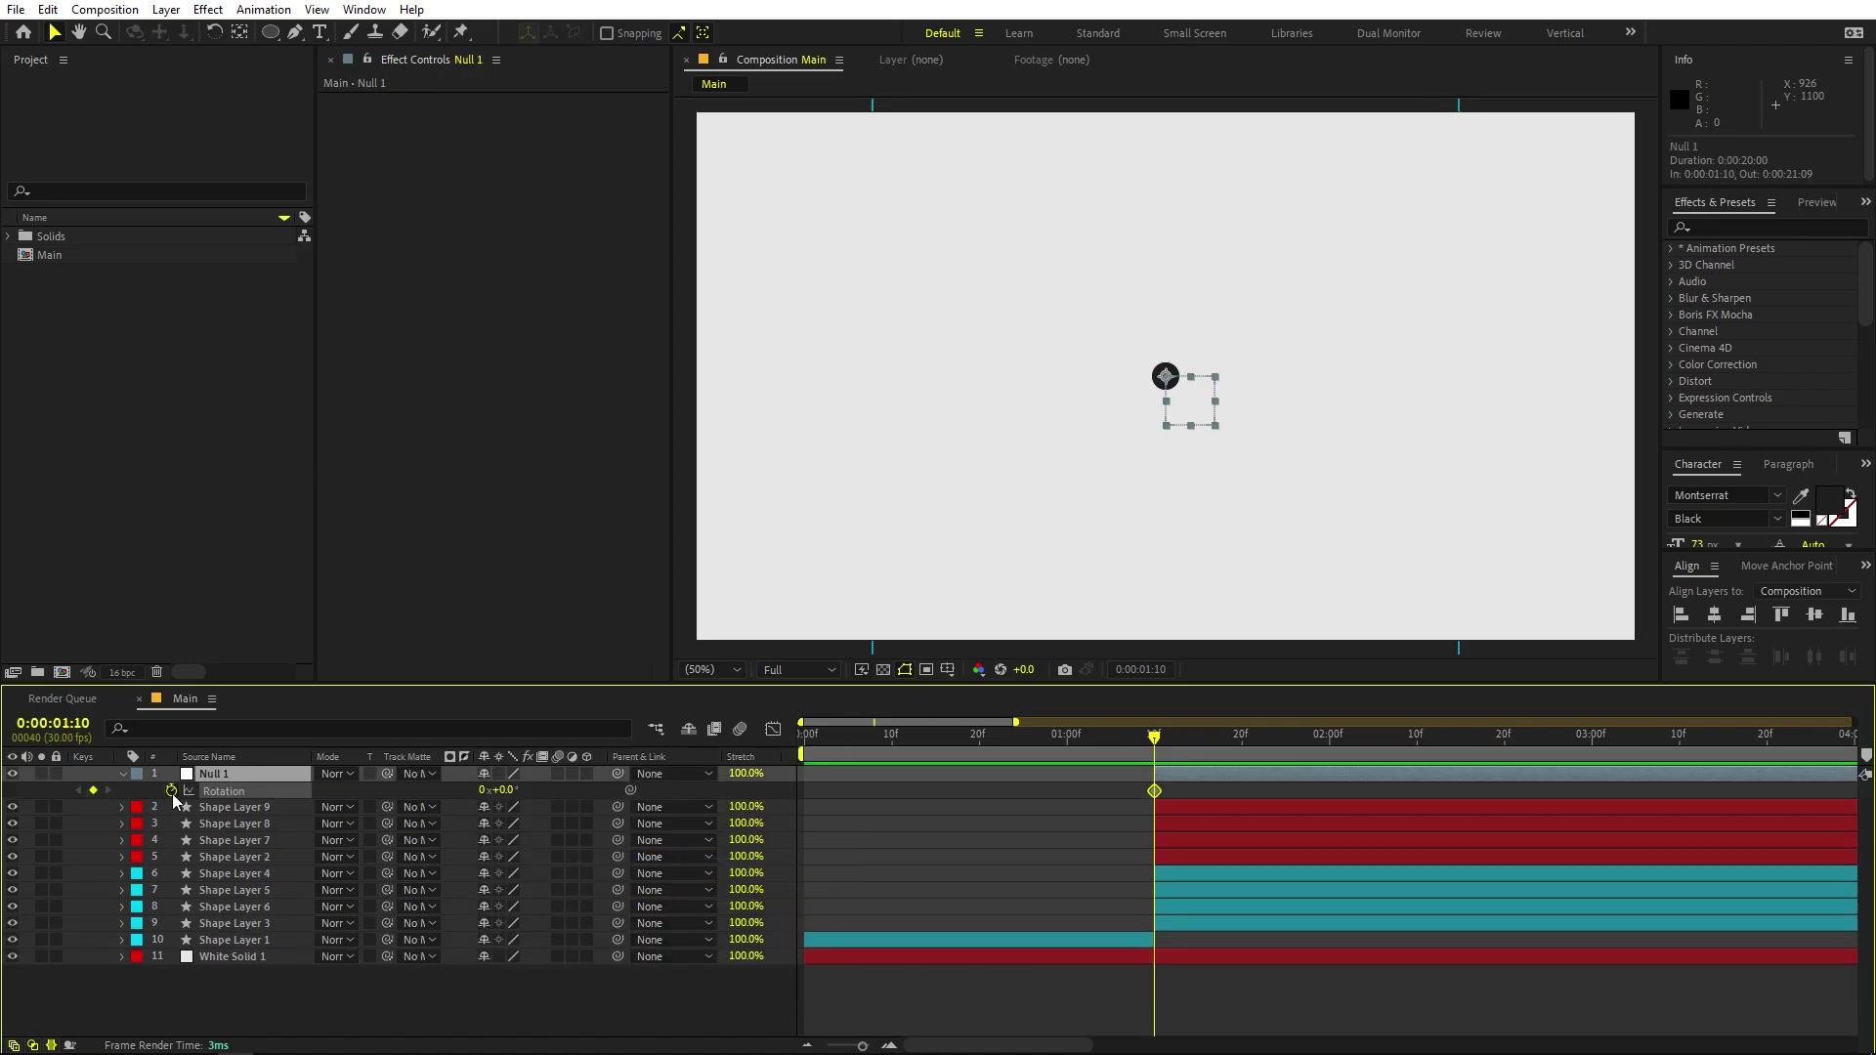
{"action": "left_click_drag", "start_coordinate": [1249, 754], "coordinate": [1328, 754]}
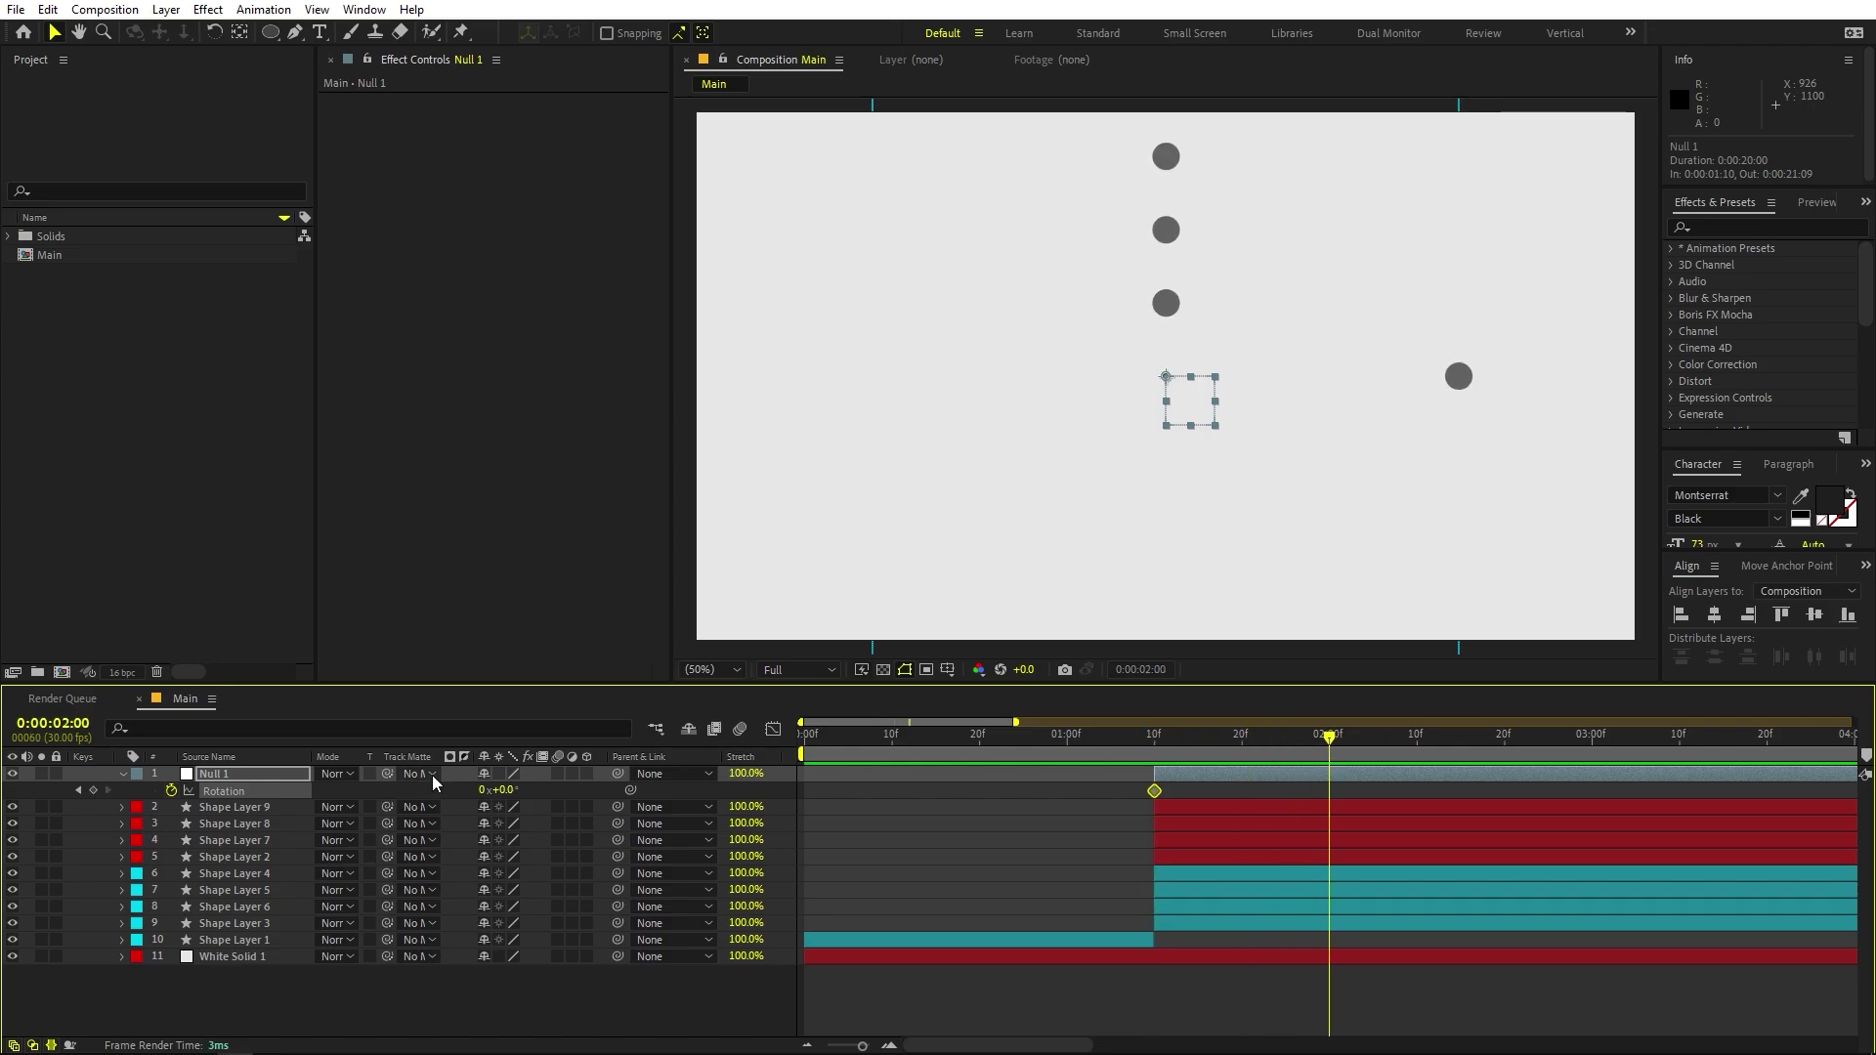
{"action": "left_click", "coordinate": [482, 790]}
{"action": "type", "text": "1"}
{"action": "key", "text": "Return"}
{"action": "left_click", "coordinate": [1343, 788]}
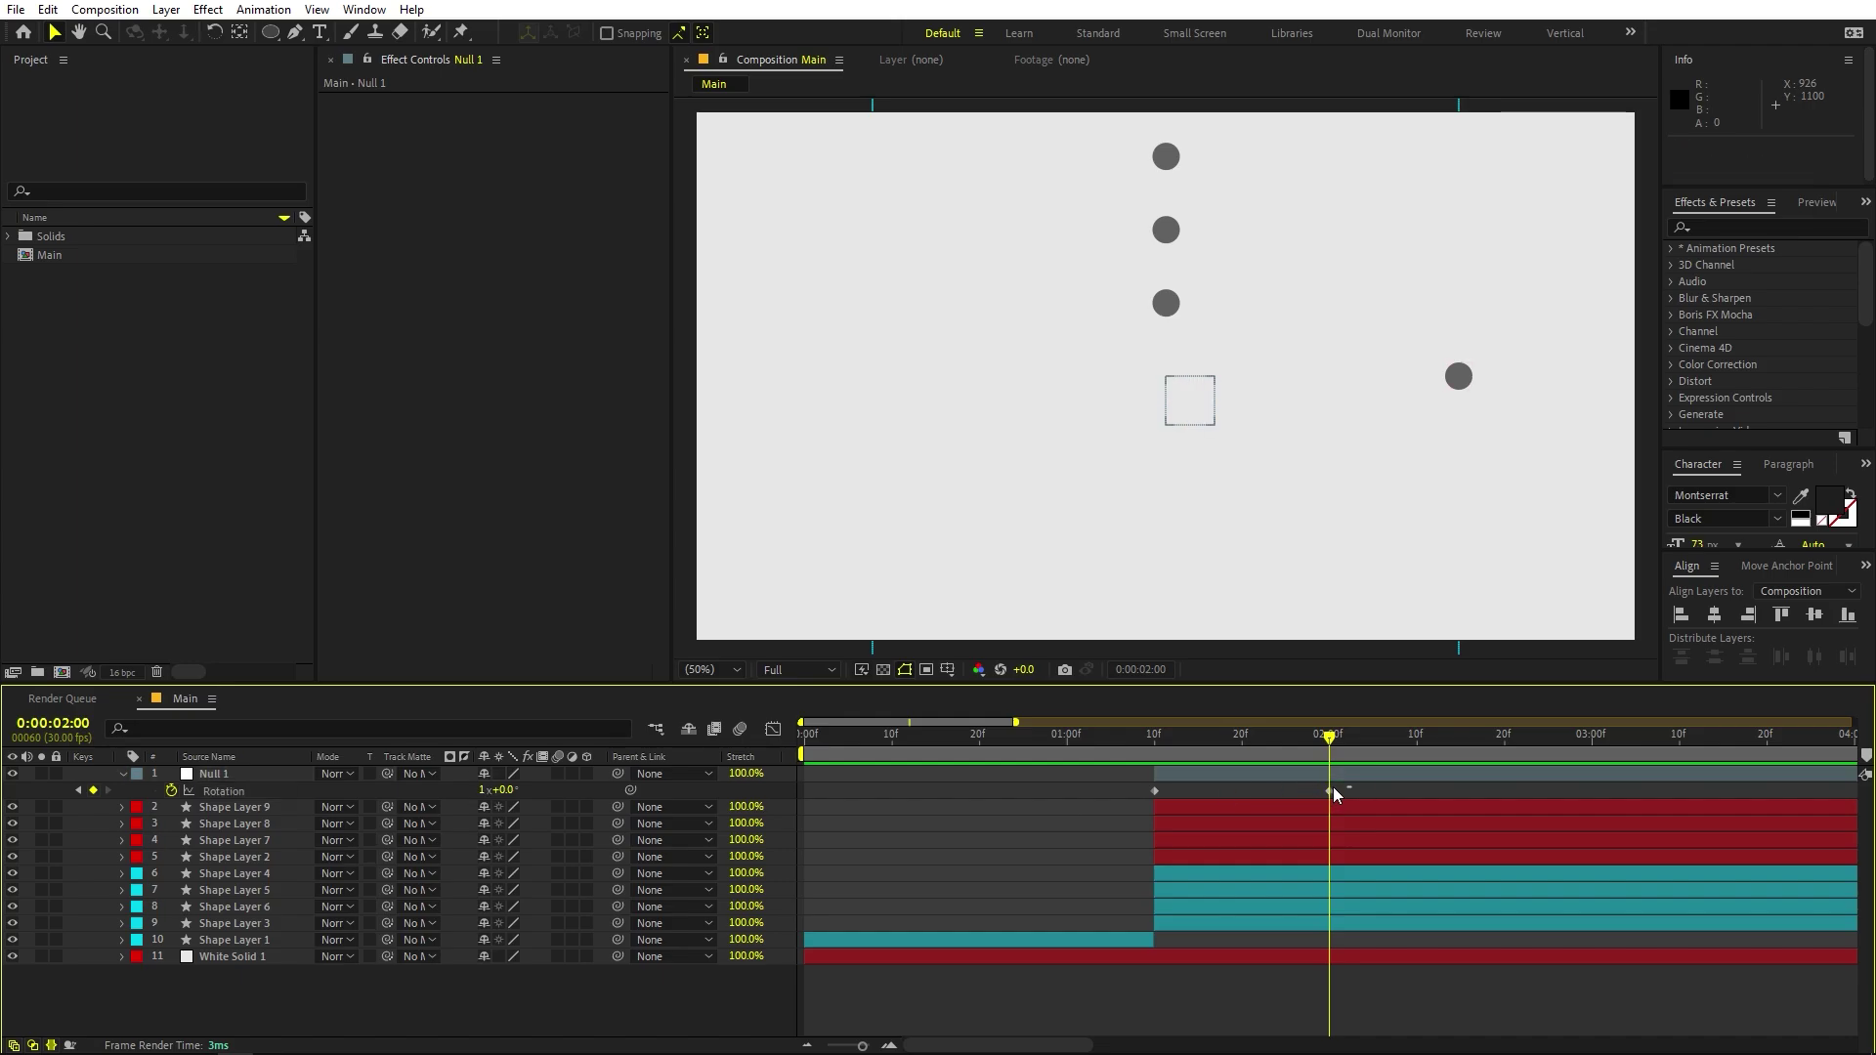
{"action": "left_click_drag", "start_coordinate": [1141, 794], "coordinate": [1125, 795]}
{"action": "key", "text": "F9"}
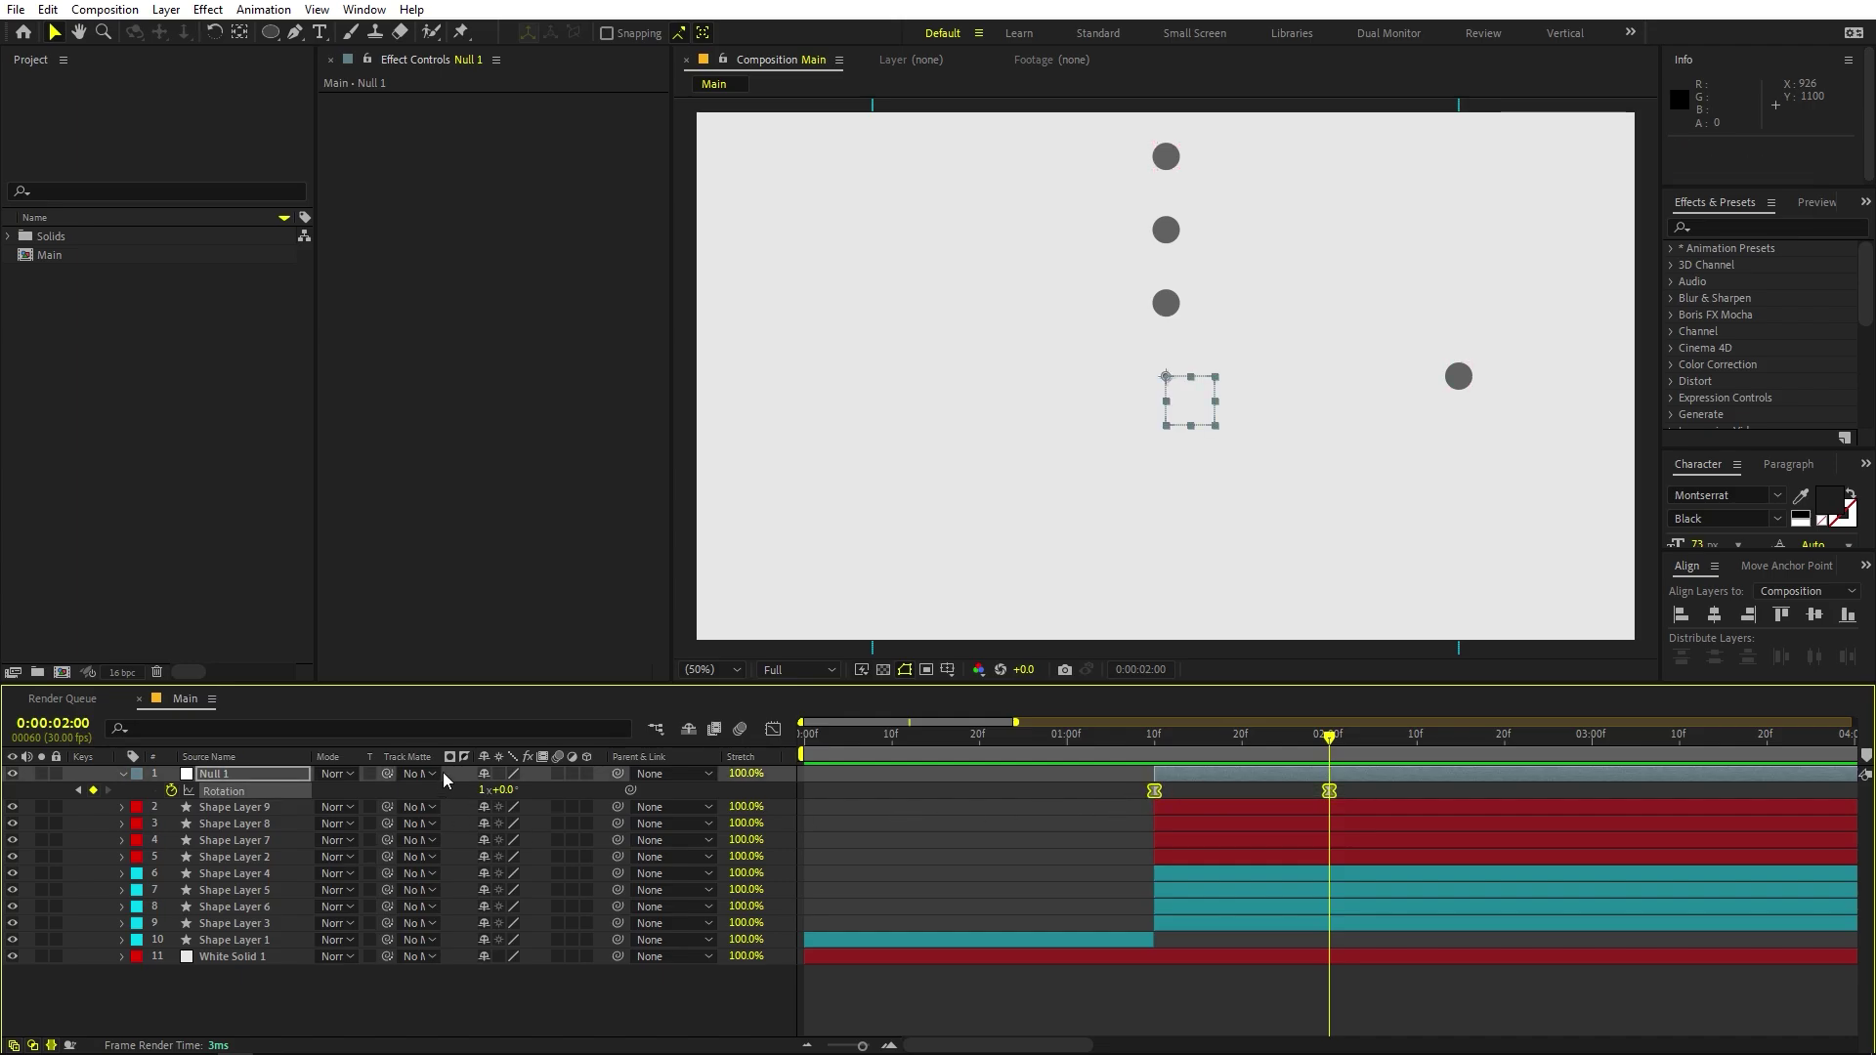
Duplicate the animated null three times and place one copy directly above each of Shape Layers 8, 7 and 2.
{"action": "left_click", "coordinate": [237, 807]}
{"action": "left_click", "coordinate": [230, 778]}
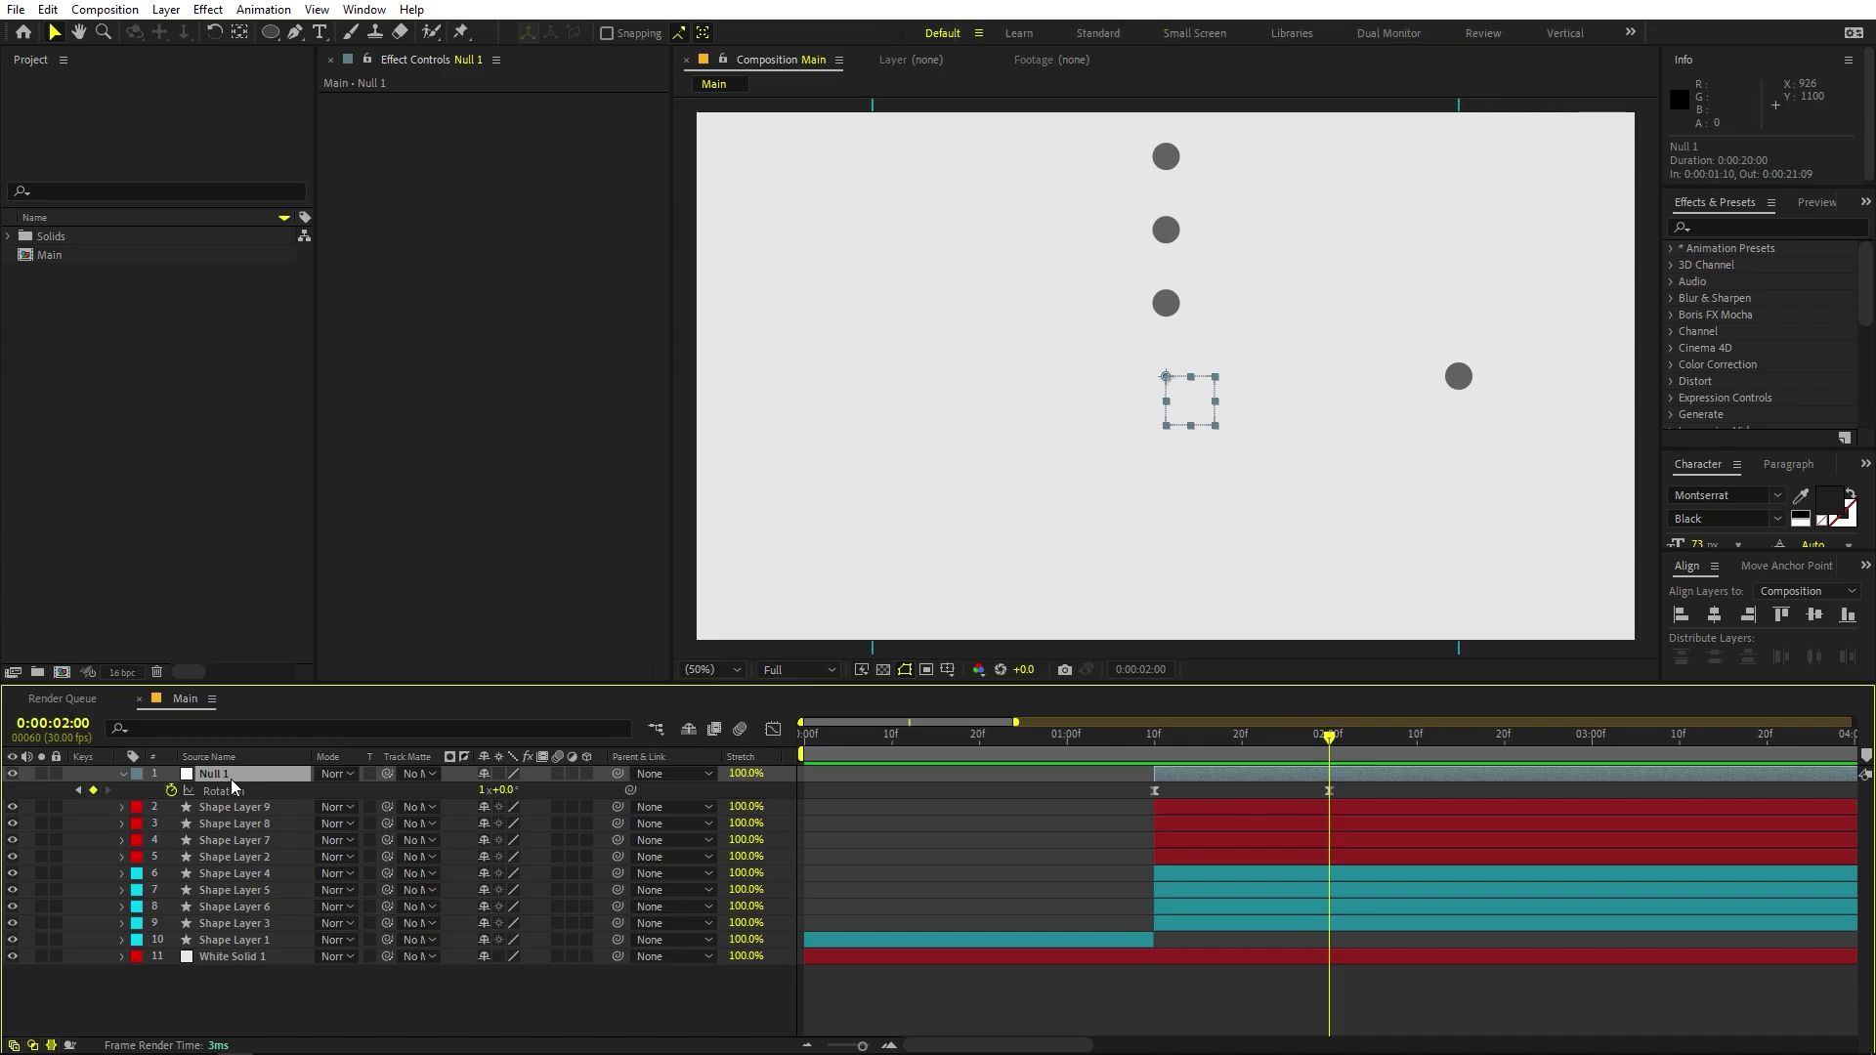
{"action": "key", "text": "ctrl+d"}
{"action": "left_click_drag", "start_coordinate": [230, 777], "coordinate": [235, 901]}
{"action": "key", "text": "ctrl+d"}
{"action": "key", "text": "ctrl+d"}
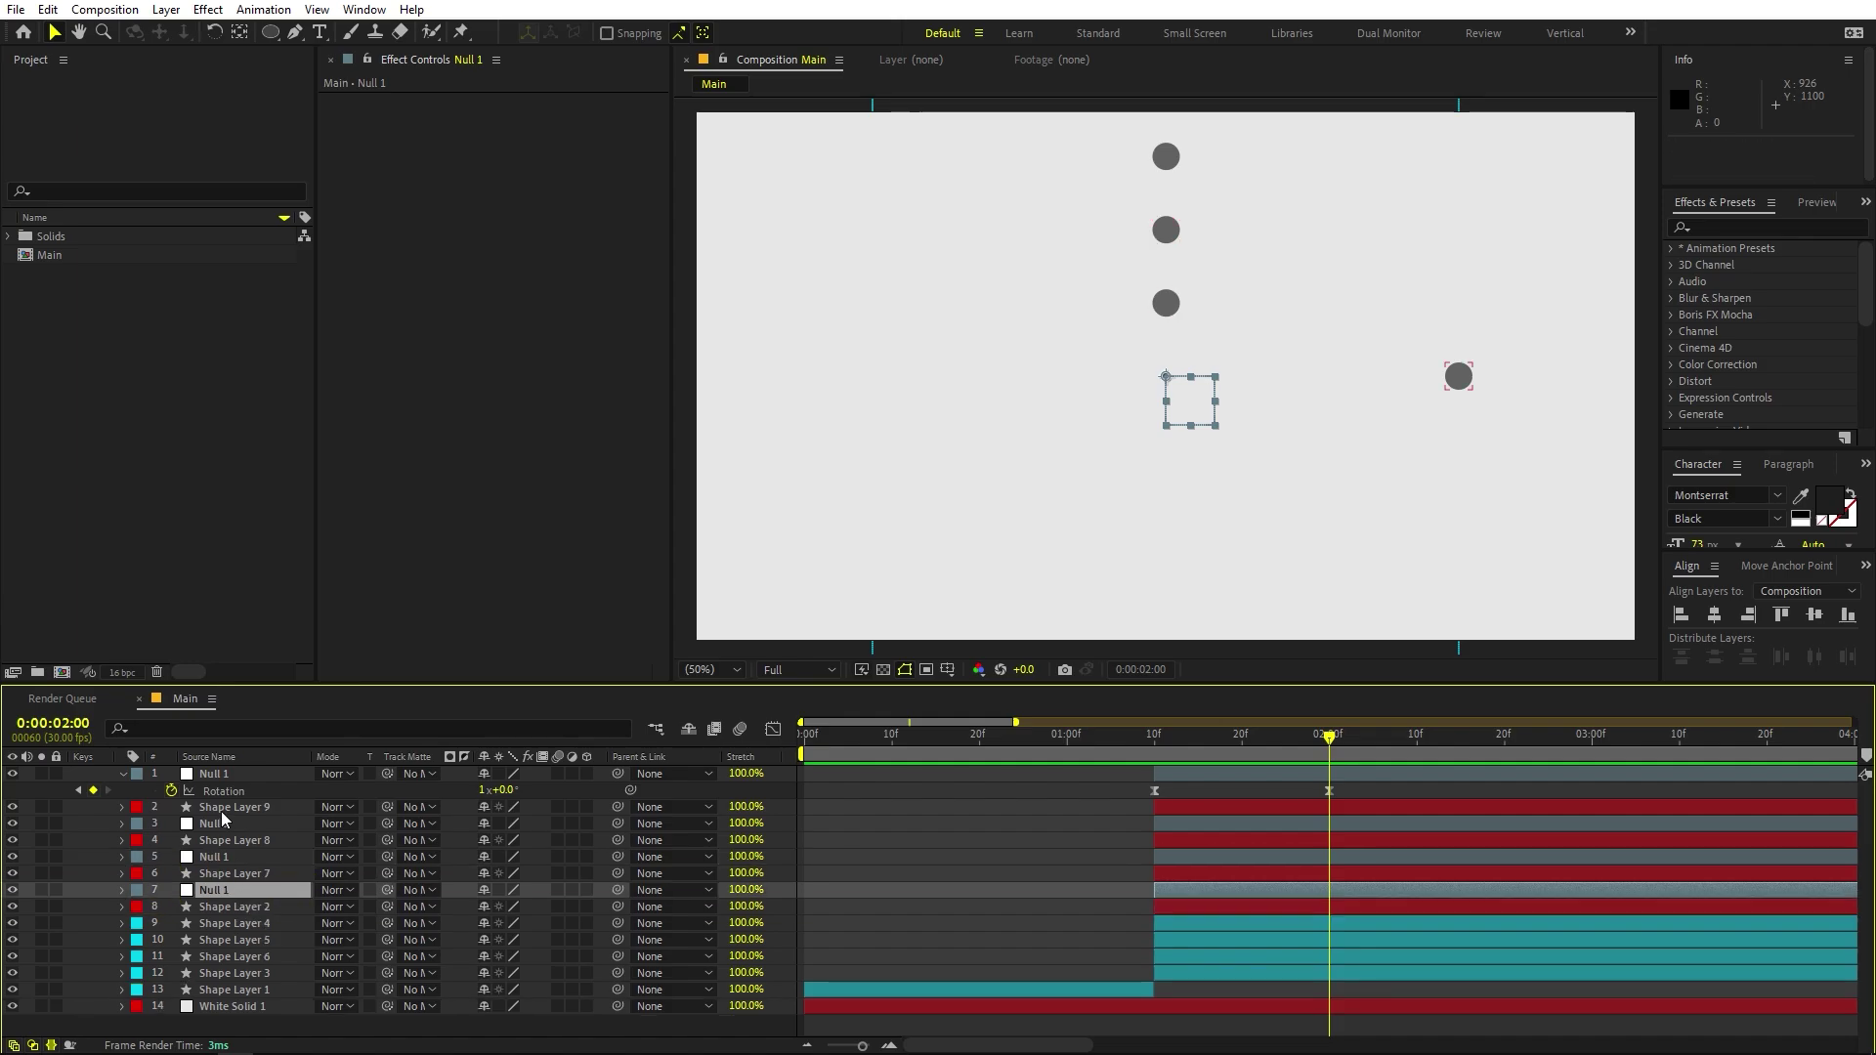
Parent each dot layer (Shape Layers 9, 8, 7 and 2) to the Null 1 directly above it.
{"action": "left_click", "coordinate": [219, 806]}
{"action": "left_click_drag", "start_coordinate": [618, 811], "coordinate": [207, 774]}
{"action": "left_click", "coordinate": [227, 839]}
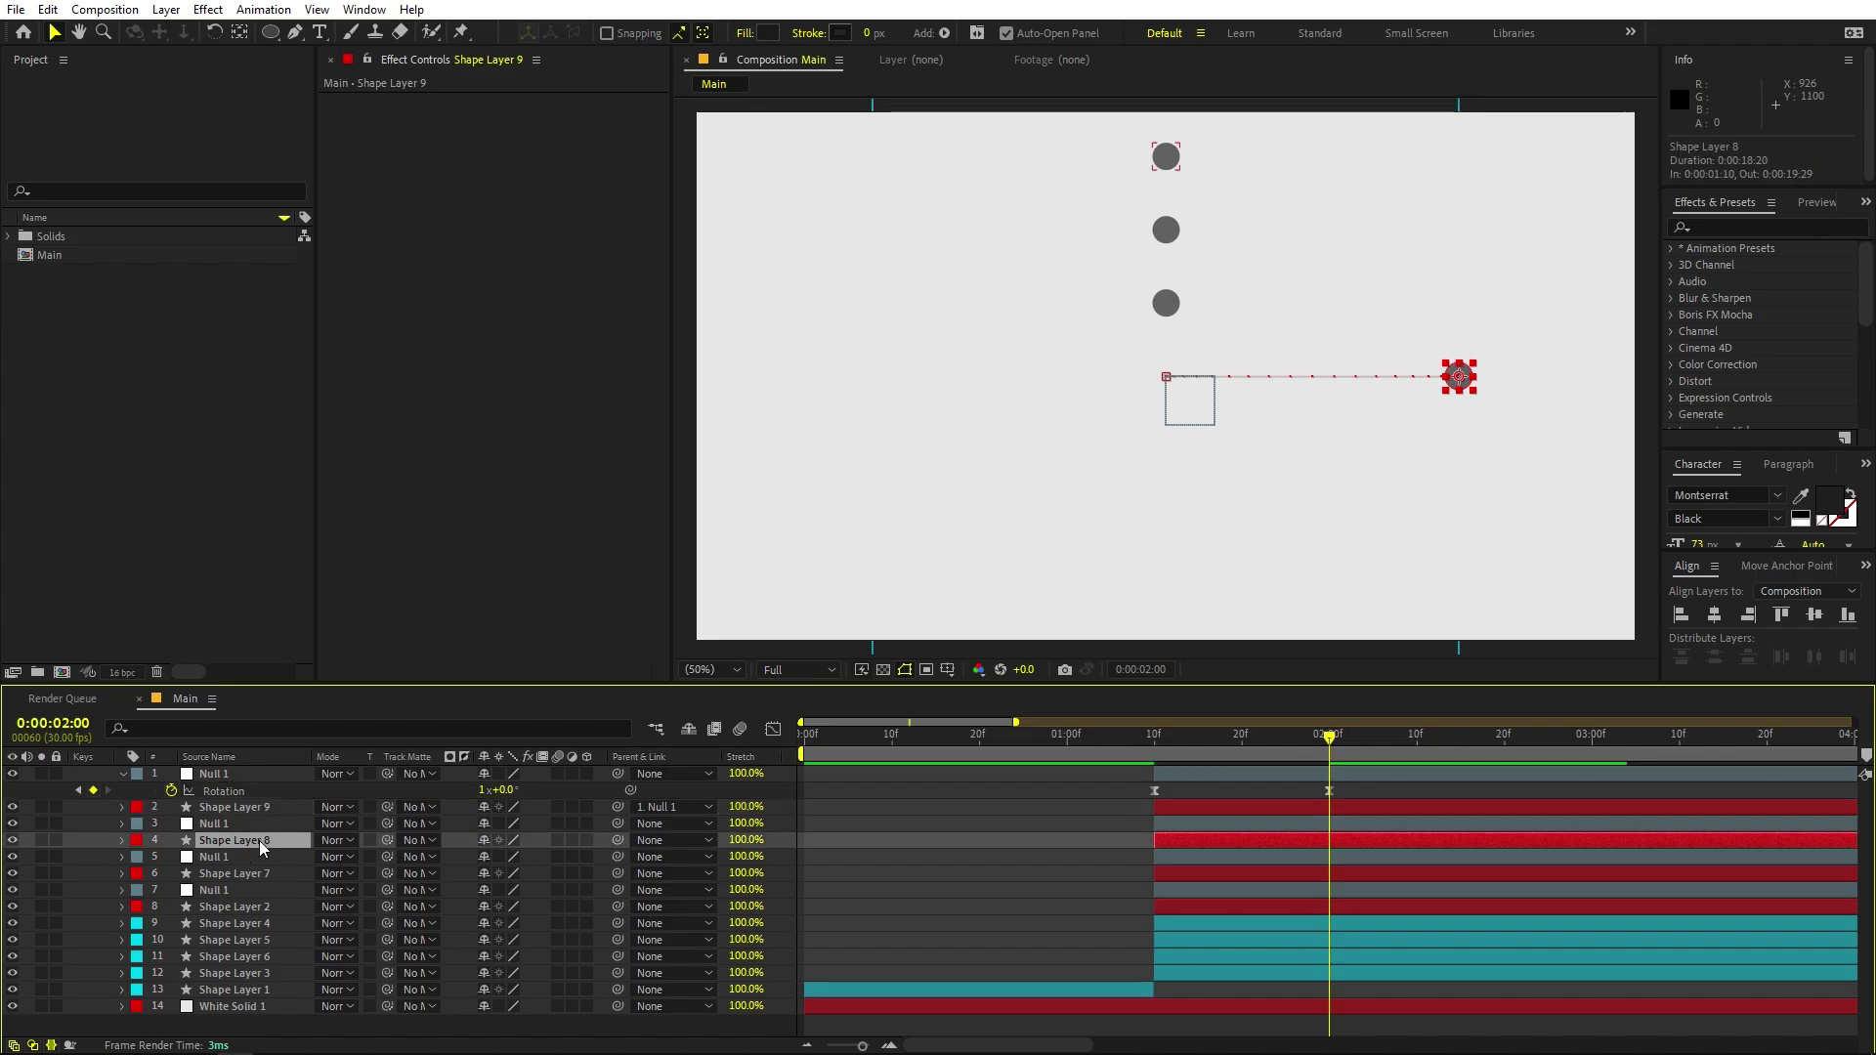
{"action": "left_click_drag", "start_coordinate": [617, 840], "coordinate": [220, 825]}
{"action": "left_click", "coordinate": [224, 875]}
{"action": "left_click_drag", "start_coordinate": [618, 873], "coordinate": [266, 859]}
{"action": "left_click", "coordinate": [232, 907]}
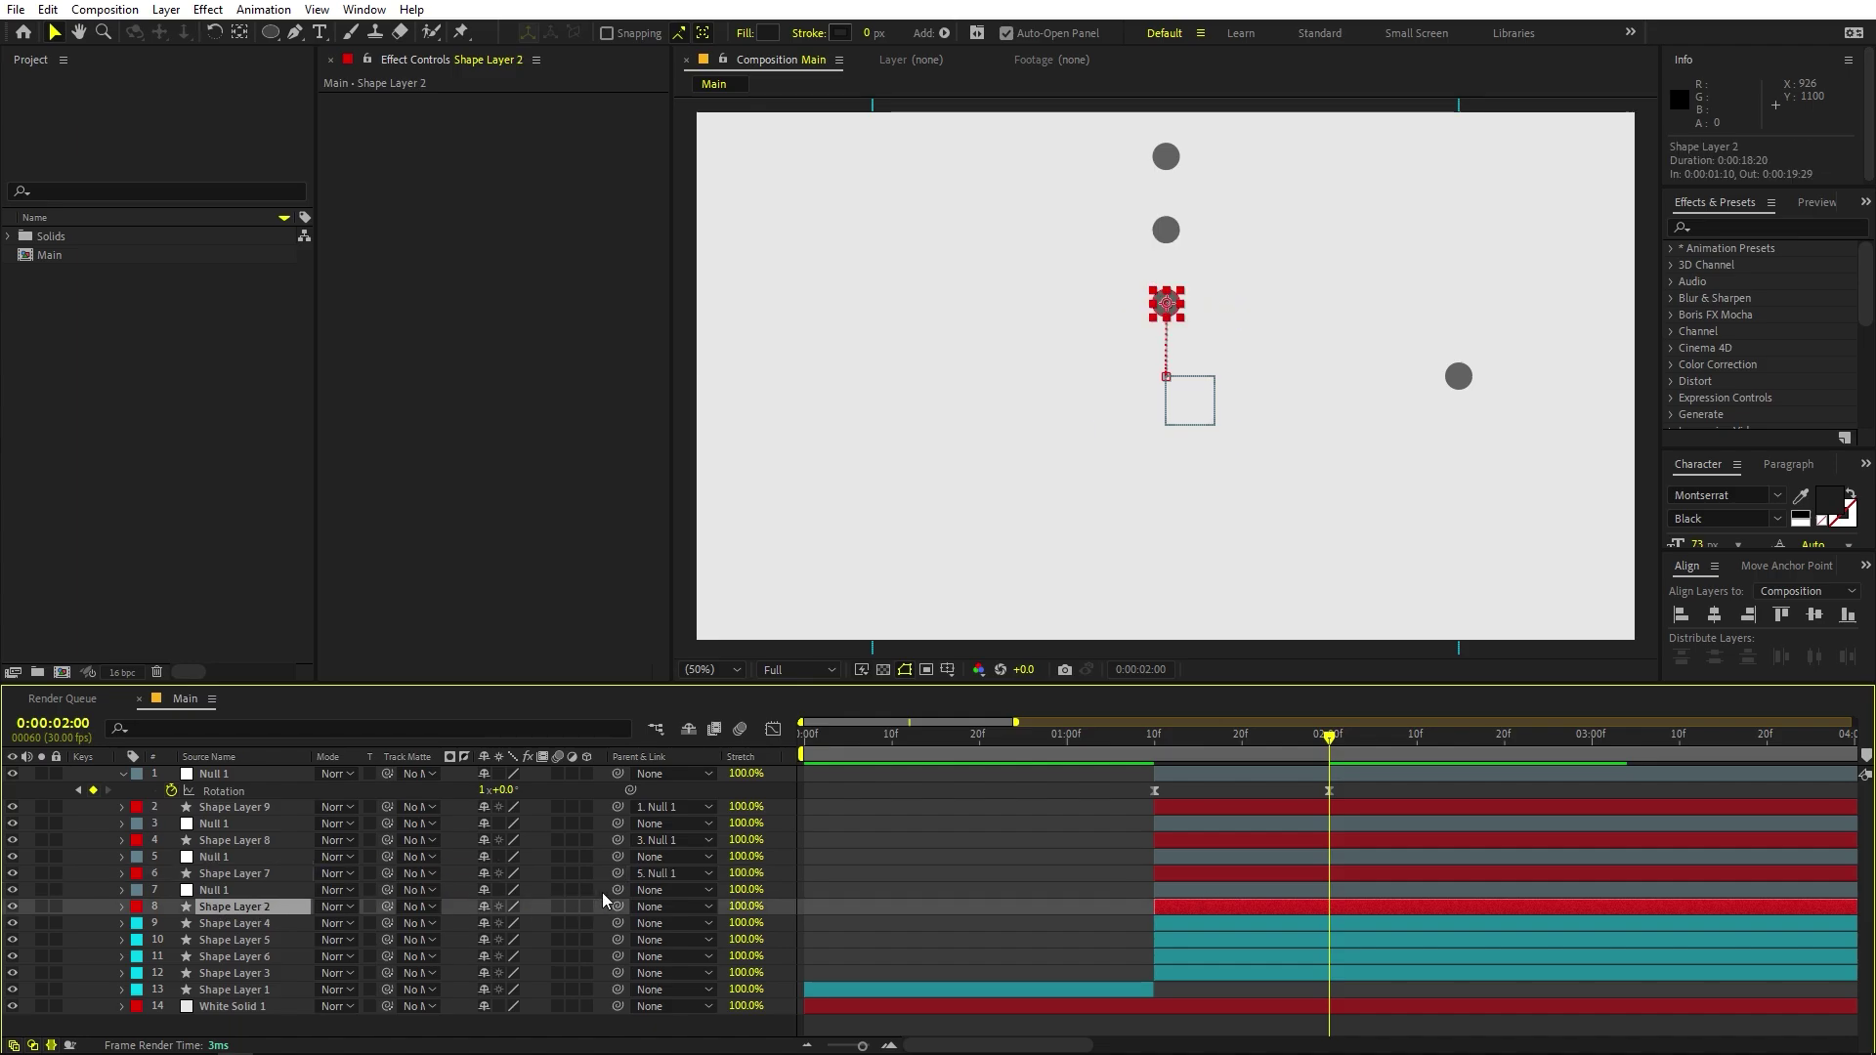
{"action": "left_click_drag", "start_coordinate": [618, 906], "coordinate": [230, 890]}
{"action": "left_click_drag", "start_coordinate": [1171, 753], "coordinate": [1350, 760]}
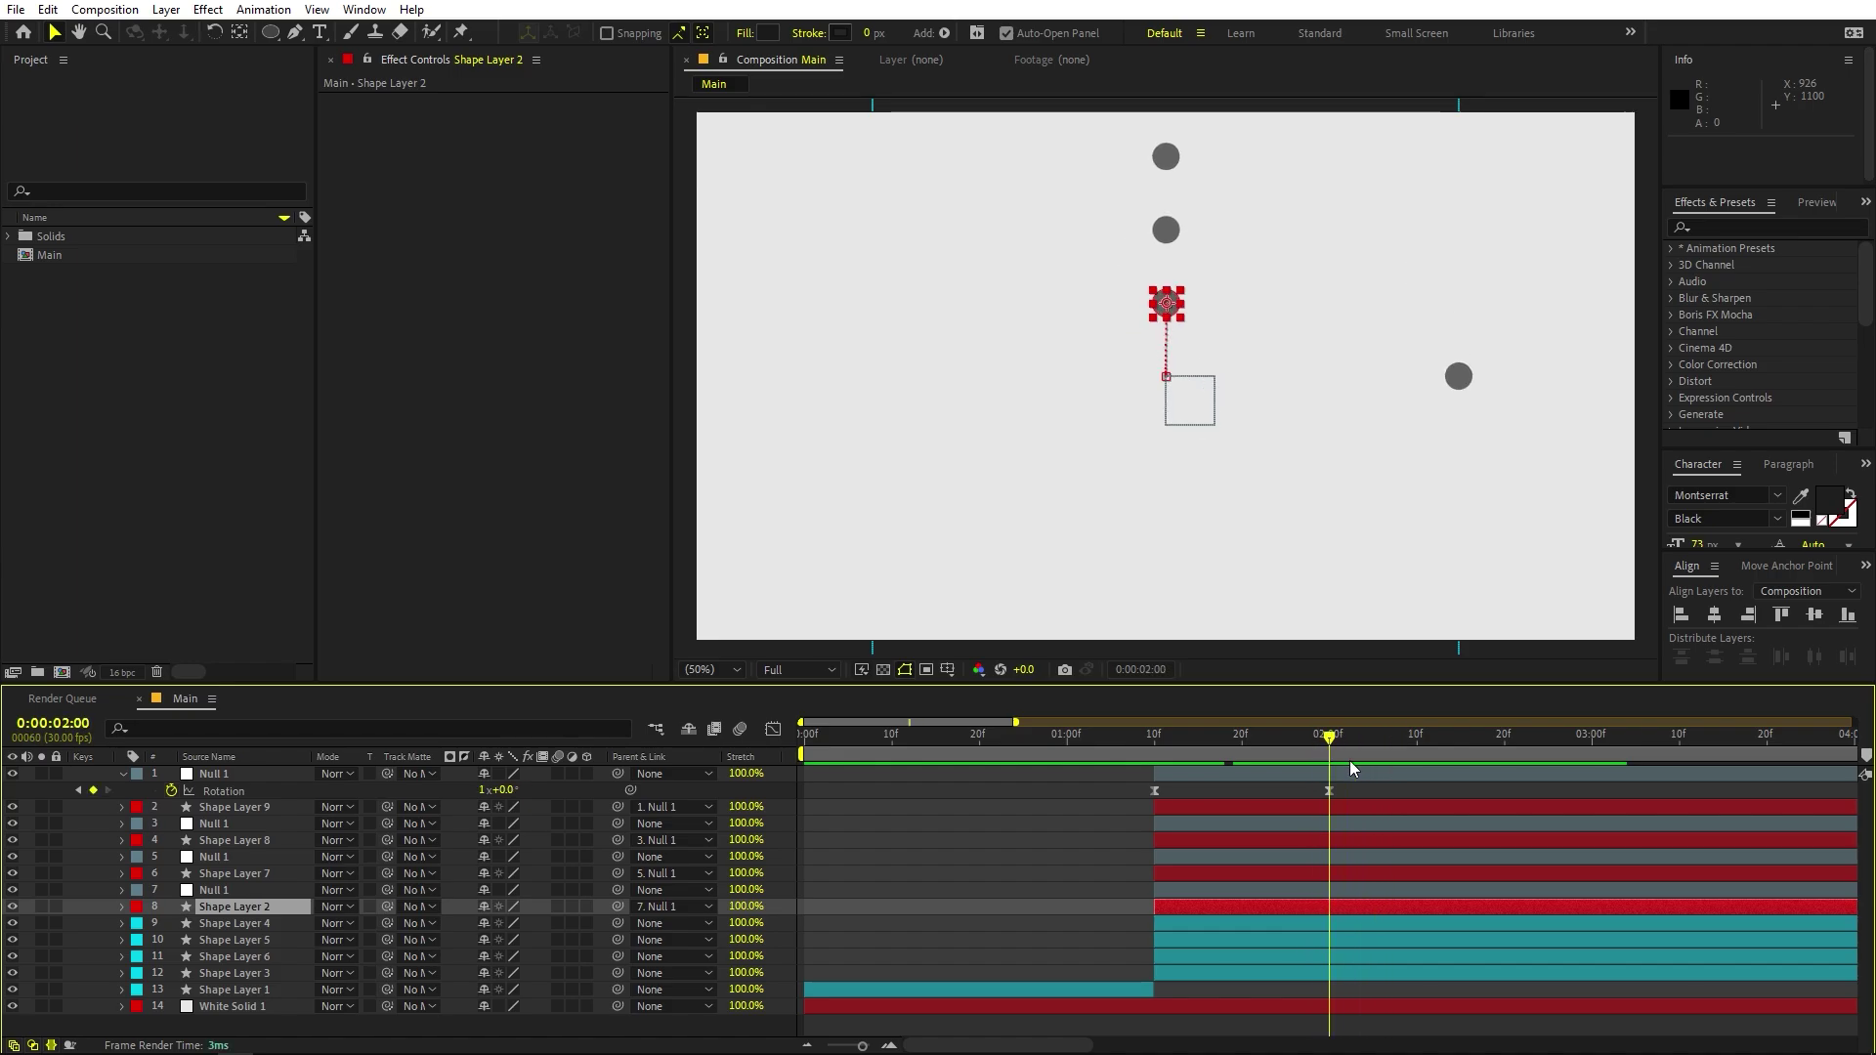
Shift the Rotation keyframes of all four nulls so they start at 0:00:02:26.
{"action": "left_click", "coordinate": [1178, 888]}
{"action": "left_click", "coordinate": [1198, 856], "text": "ctrl"}
{"action": "left_click", "coordinate": [1192, 824], "text": "ctrl"}
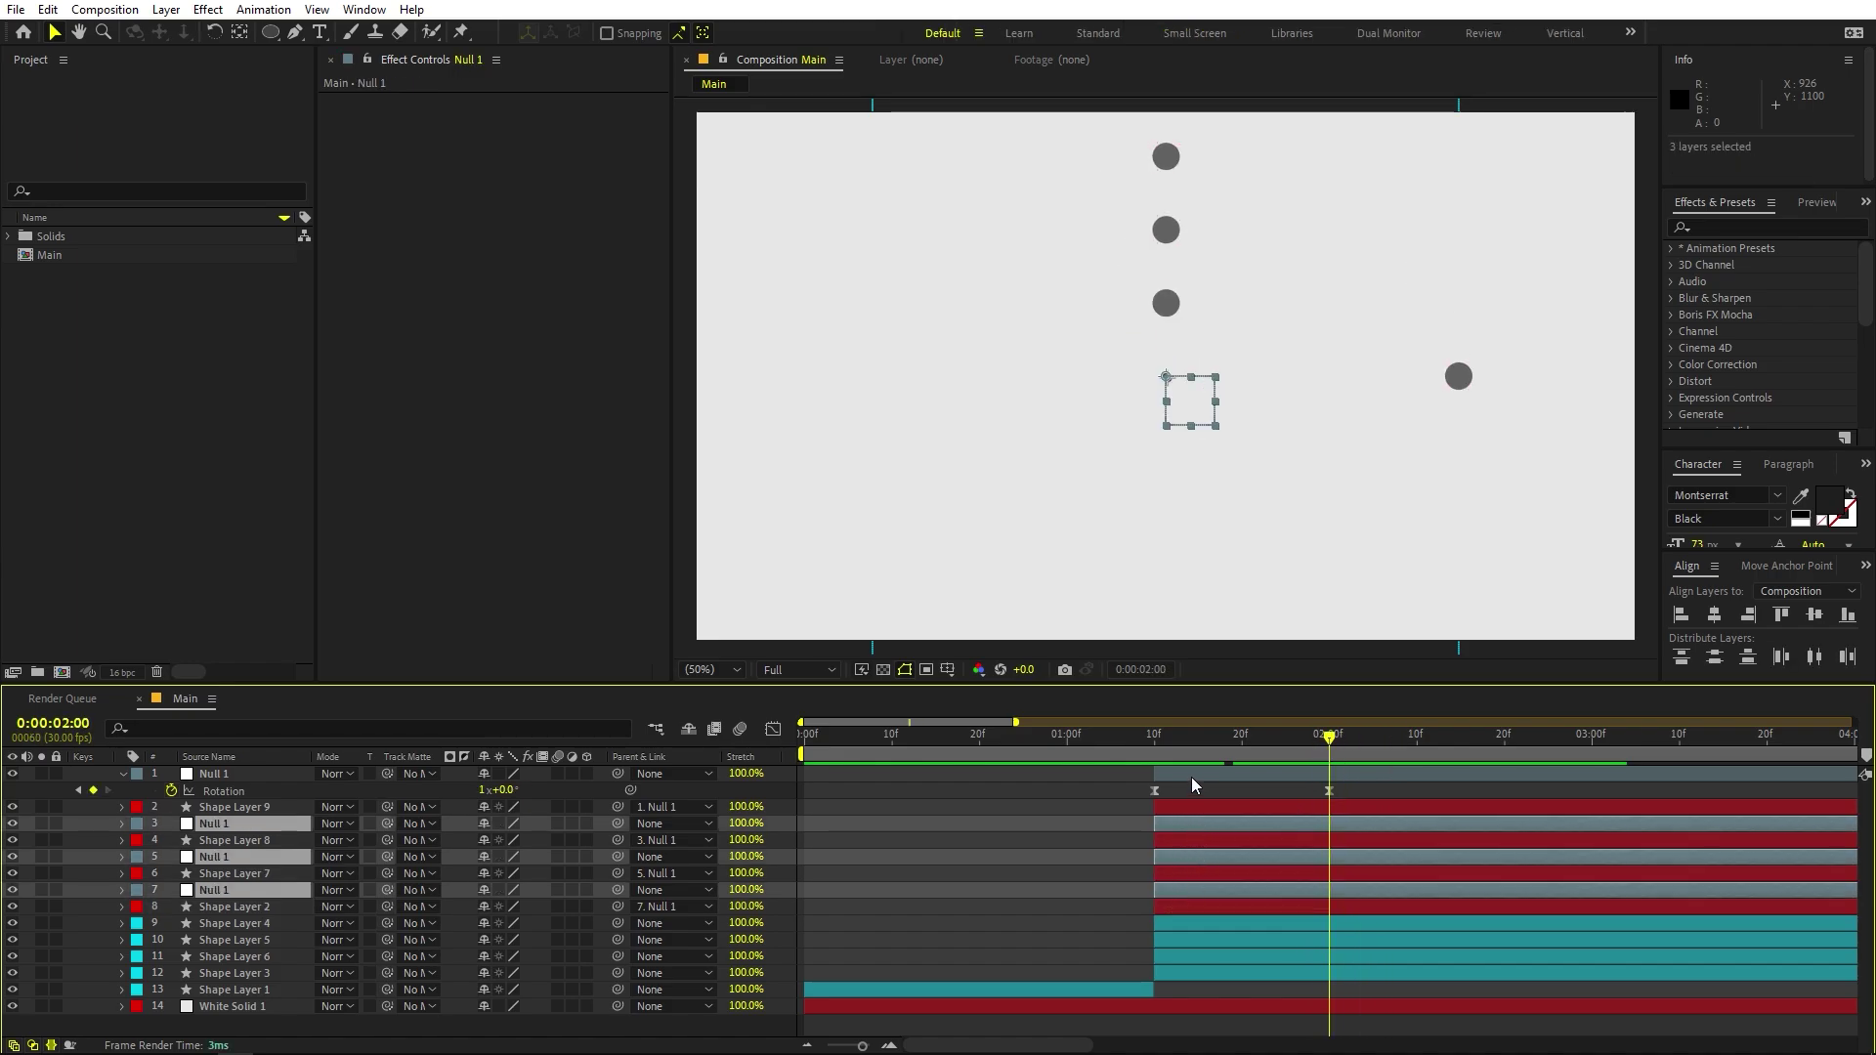
{"action": "left_click", "coordinate": [1192, 777], "text": "ctrl"}
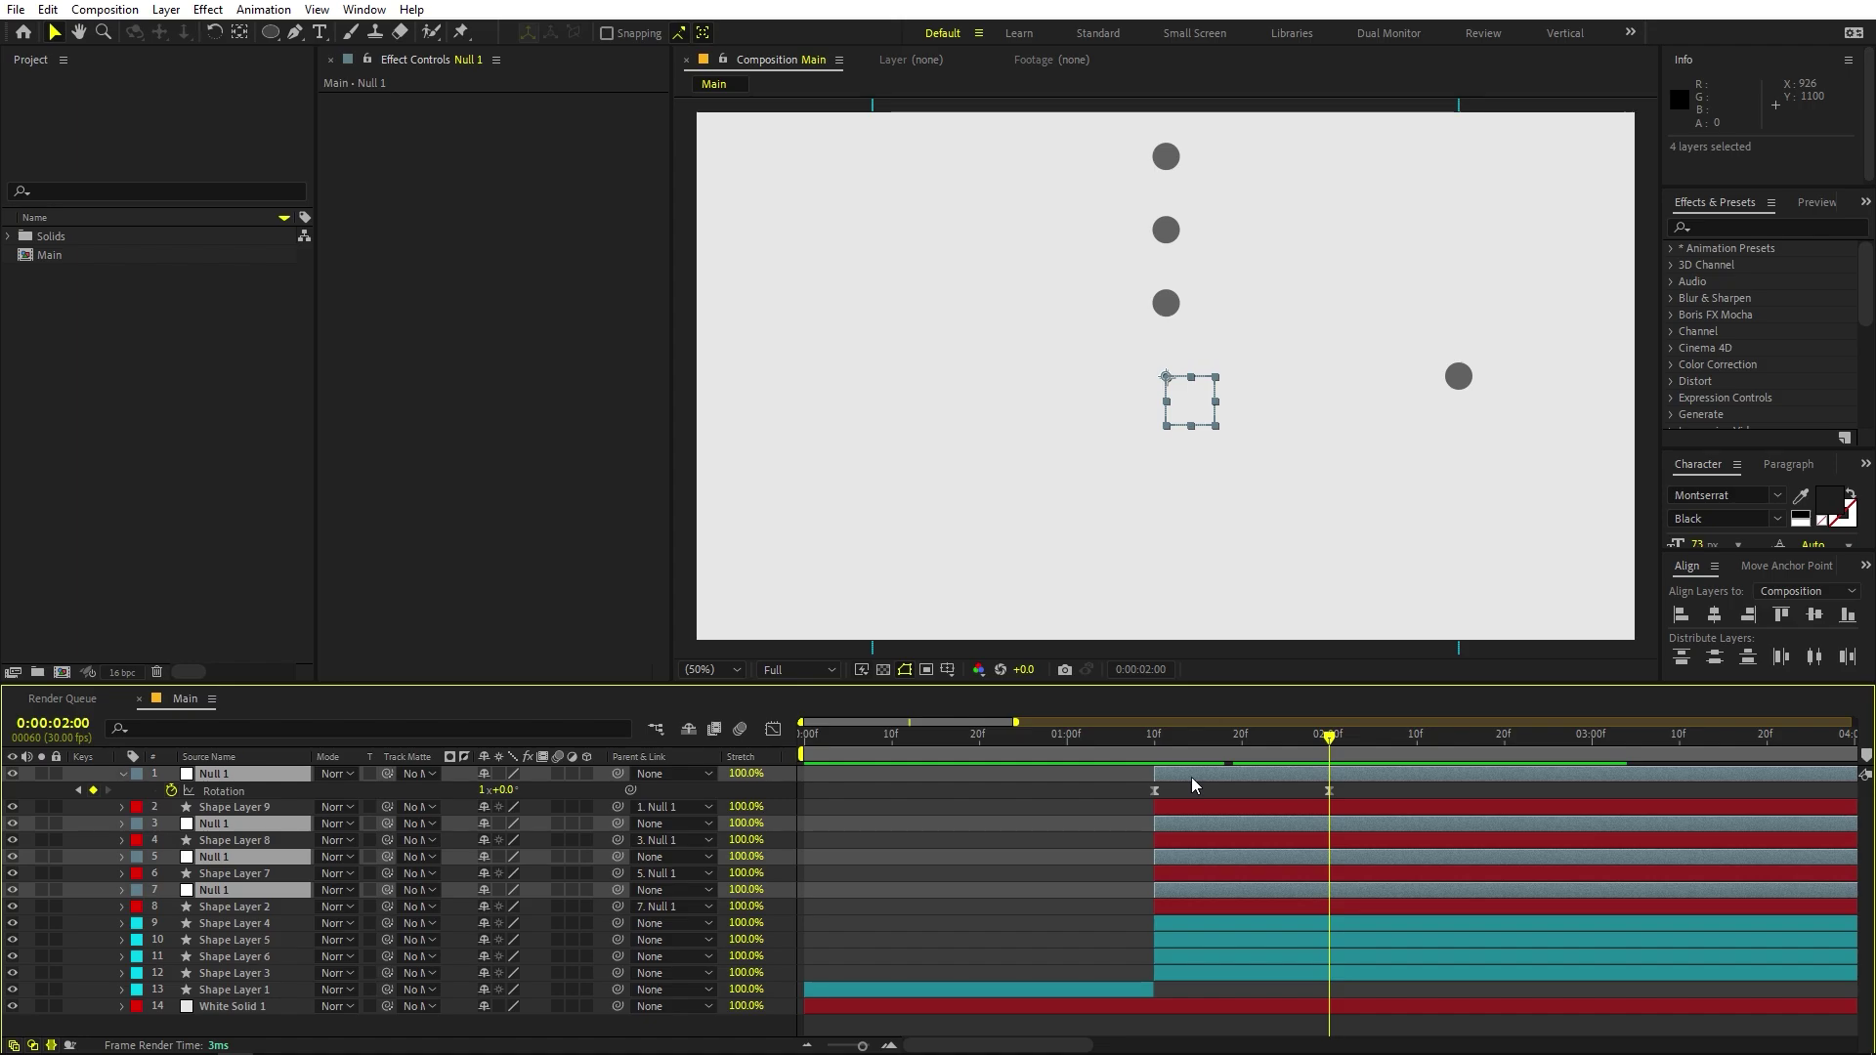
{"action": "key", "text": "r"}
{"action": "left_click_drag", "start_coordinate": [1358, 799], "coordinate": [1117, 937]}
{"action": "left_click_drag", "start_coordinate": [1157, 794], "coordinate": [1561, 796]}
Move the Trim Paths End keyframes of ring layers 4, 5, 6 and 3 to start at 0:00:02:26, matching the nulls' rotation.
{"action": "scroll", "coordinate": [1503, 943], "scroll_direction": "down", "scroll_amount": 1}
{"action": "left_click", "coordinate": [1505, 944]}
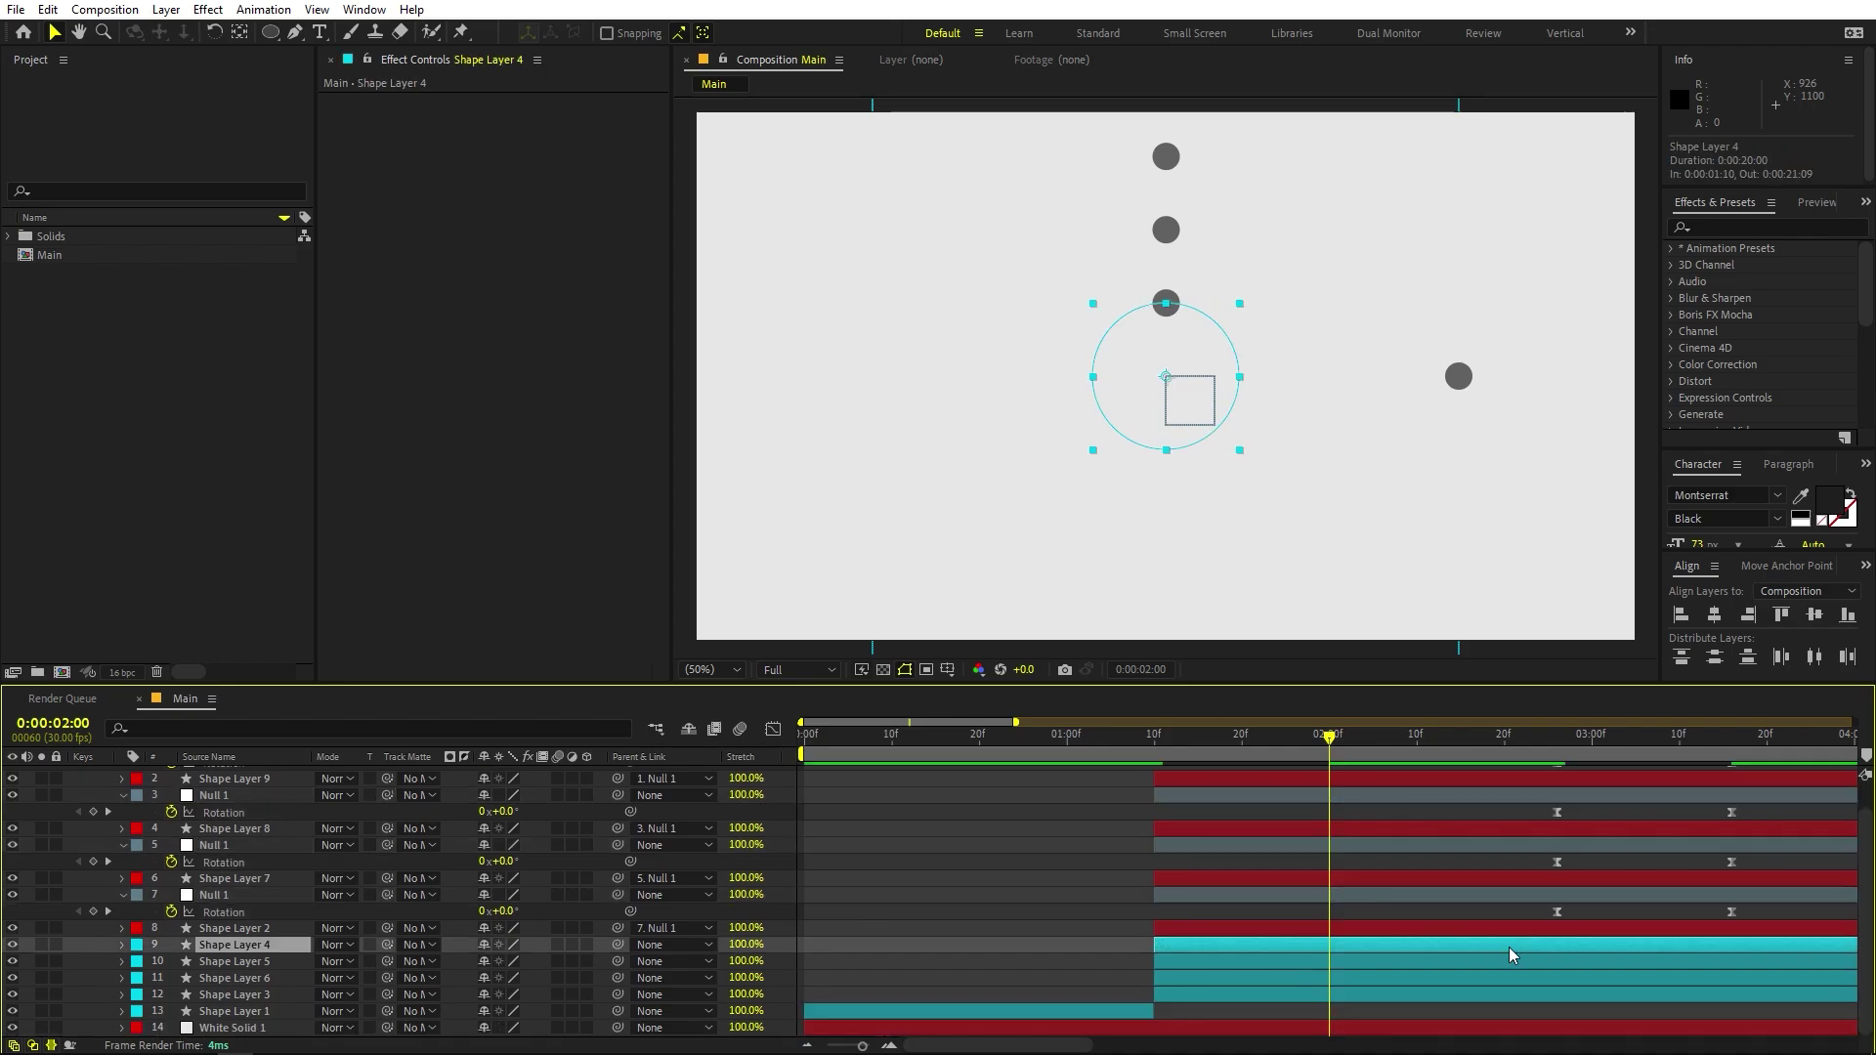
{"action": "left_click", "coordinate": [1514, 998], "text": "shift"}
{"action": "key", "text": "u"}
{"action": "scroll", "coordinate": [1555, 954], "scroll_direction": "down", "scroll_amount": 2}
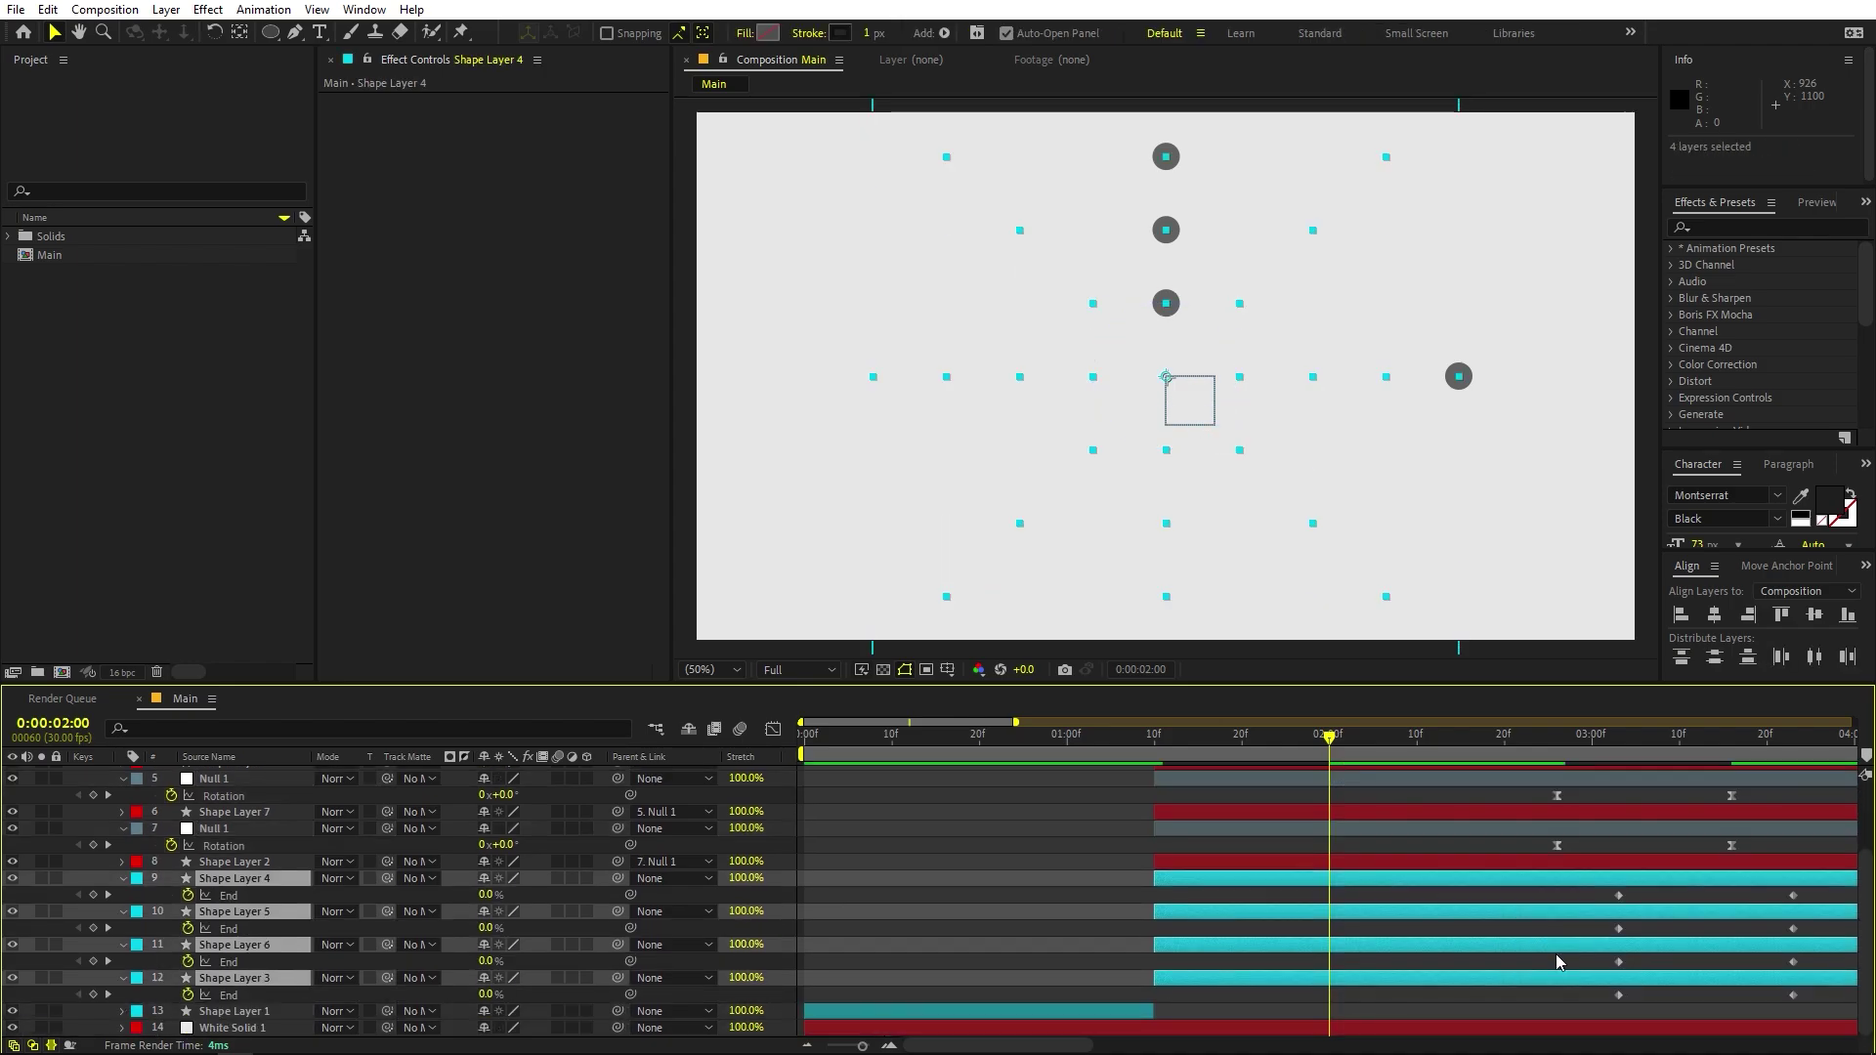
{"action": "left_click_drag", "start_coordinate": [1602, 887], "coordinate": [1844, 1007]}
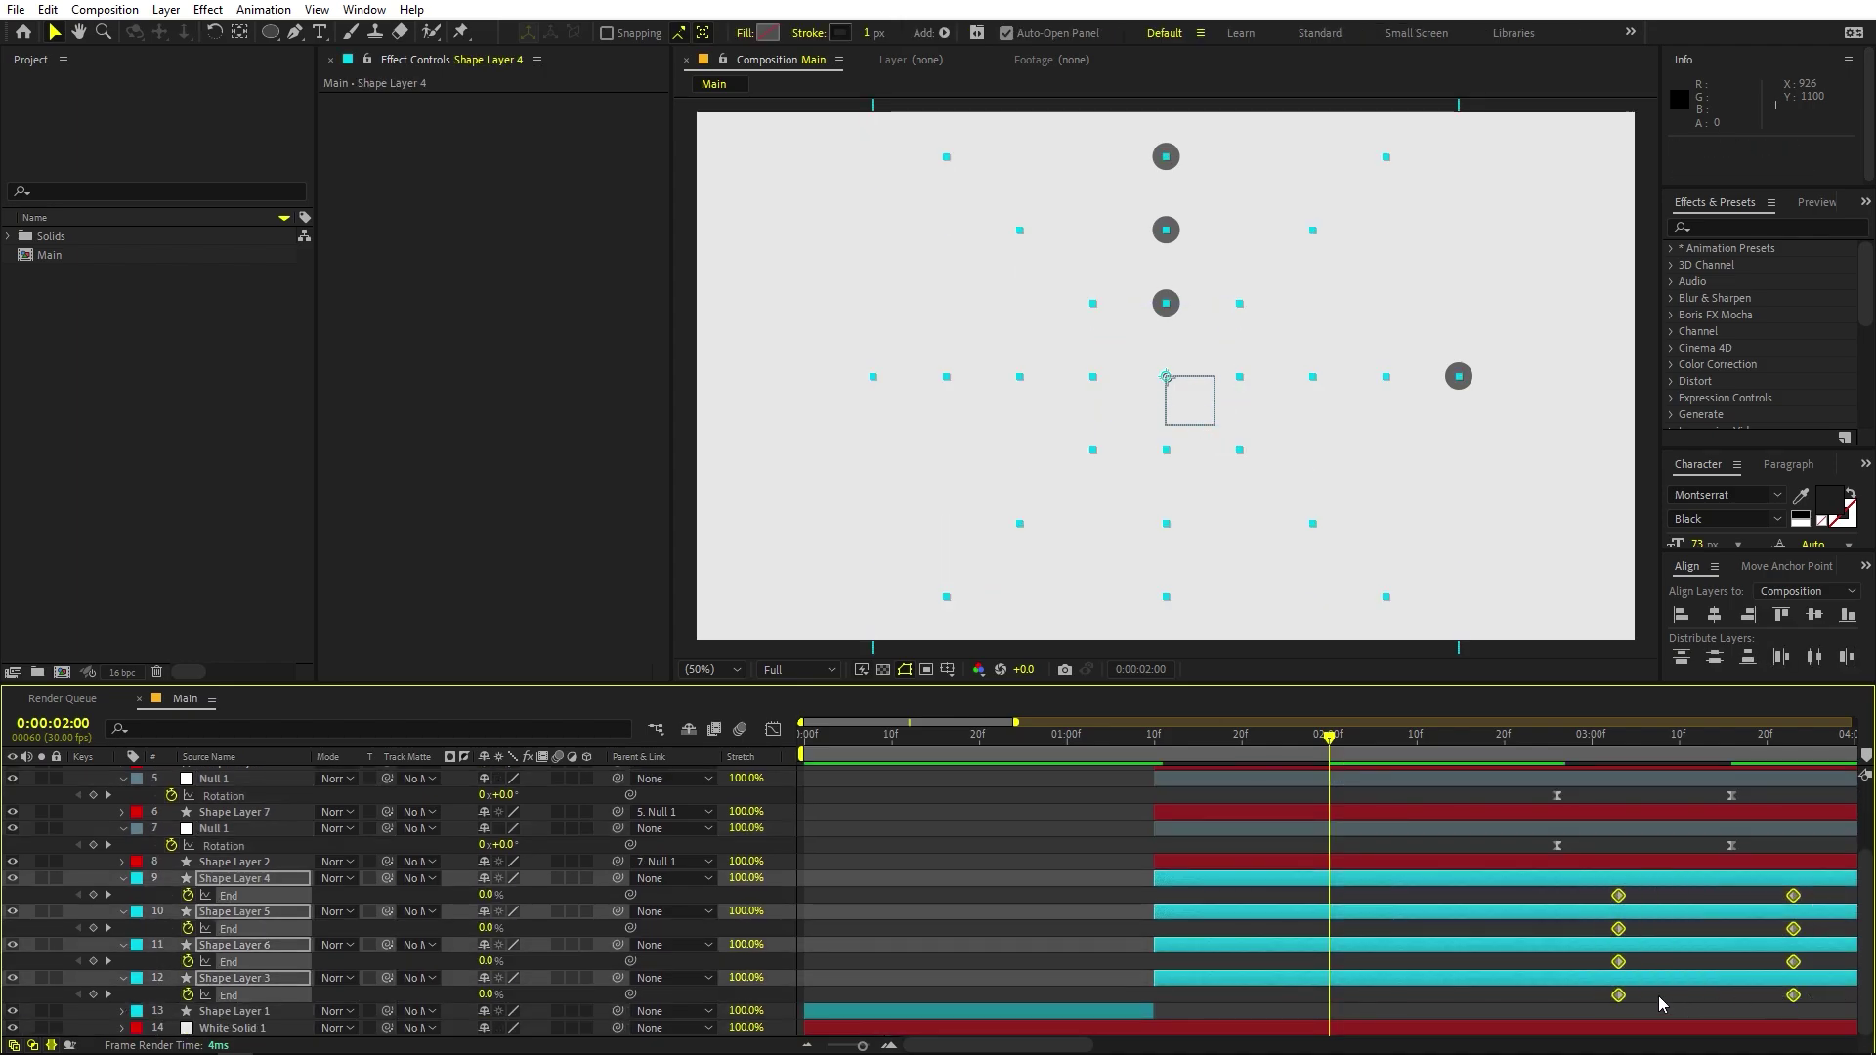
{"action": "left_click_drag", "start_coordinate": [1620, 1001], "coordinate": [1560, 1002]}
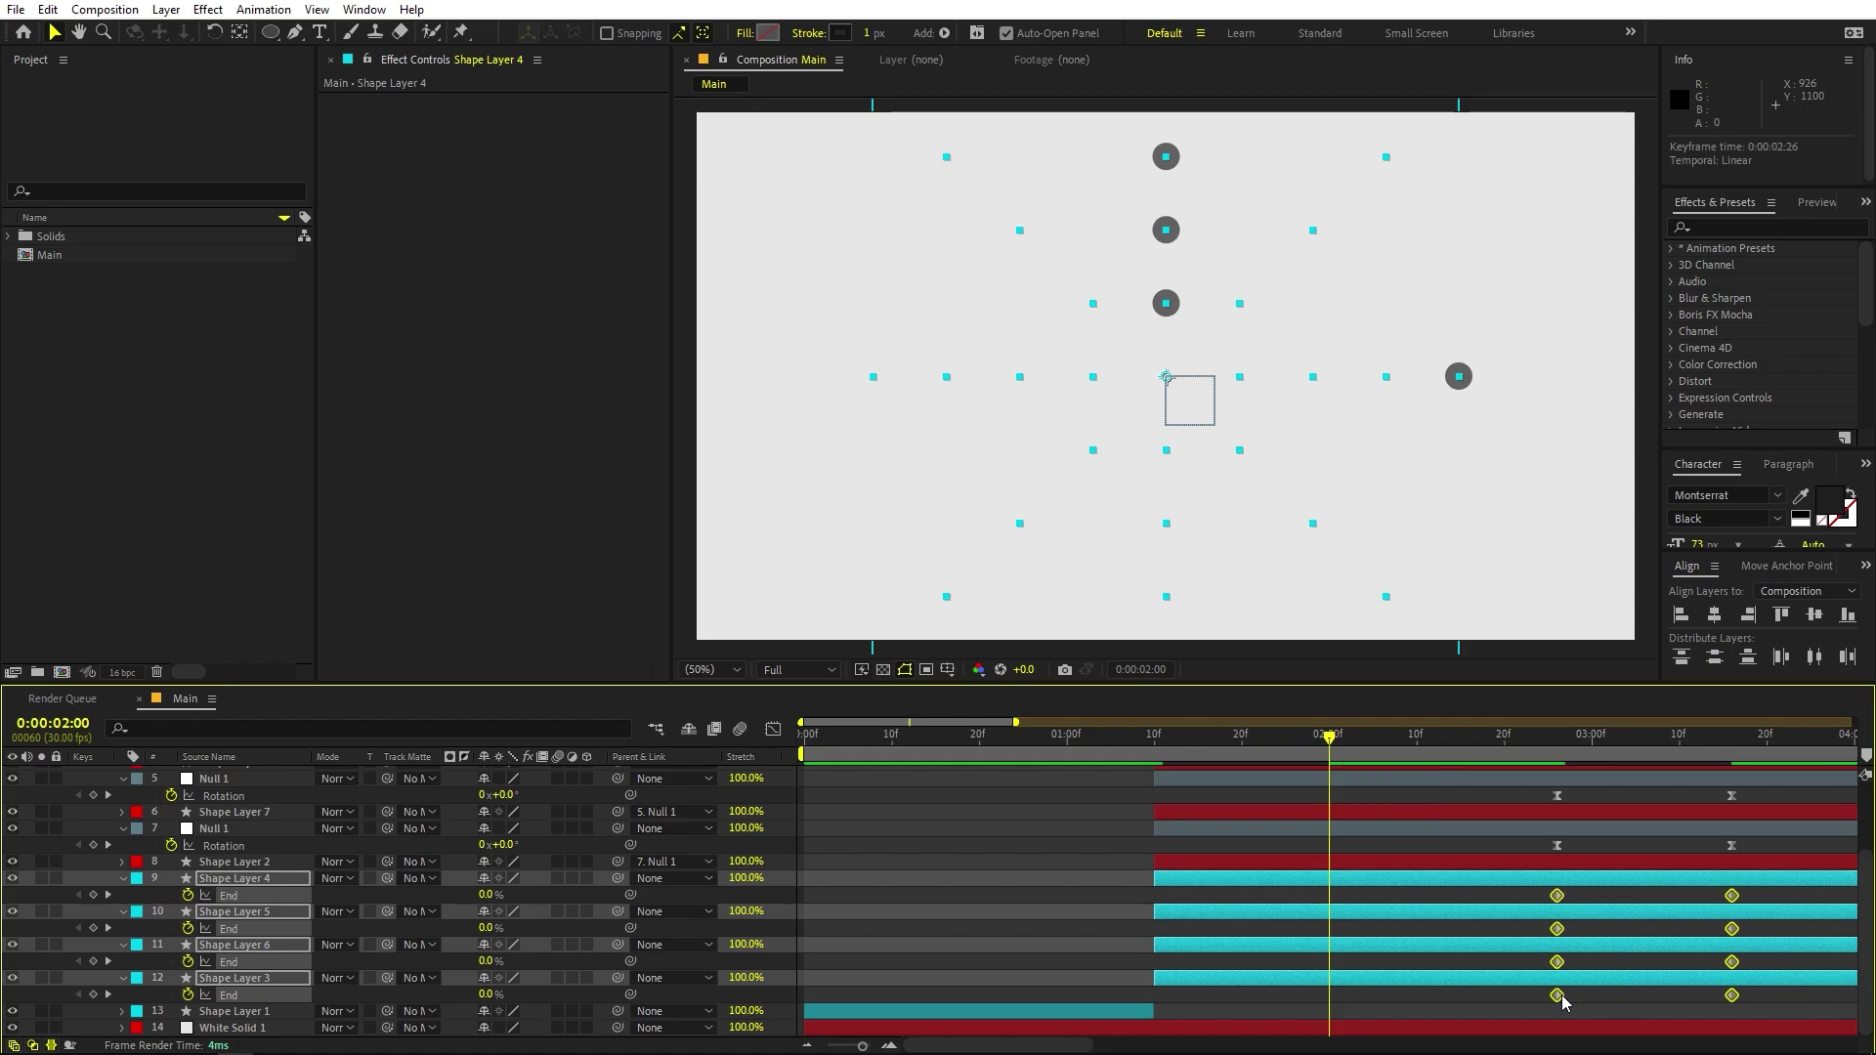
Apply Easy Ease to the rings' End keyframes and preview the rings drawing on with the rotating dots.
{"action": "left_click", "coordinate": [1555, 739]}
{"action": "left_click_drag", "start_coordinate": [1737, 1006], "coordinate": [1483, 885]}
{"action": "key", "text": "F9"}
{"action": "left_click_drag", "start_coordinate": [1546, 758], "coordinate": [1495, 751]}
{"action": "key", "text": "space"}
{"action": "key", "text": "space"}
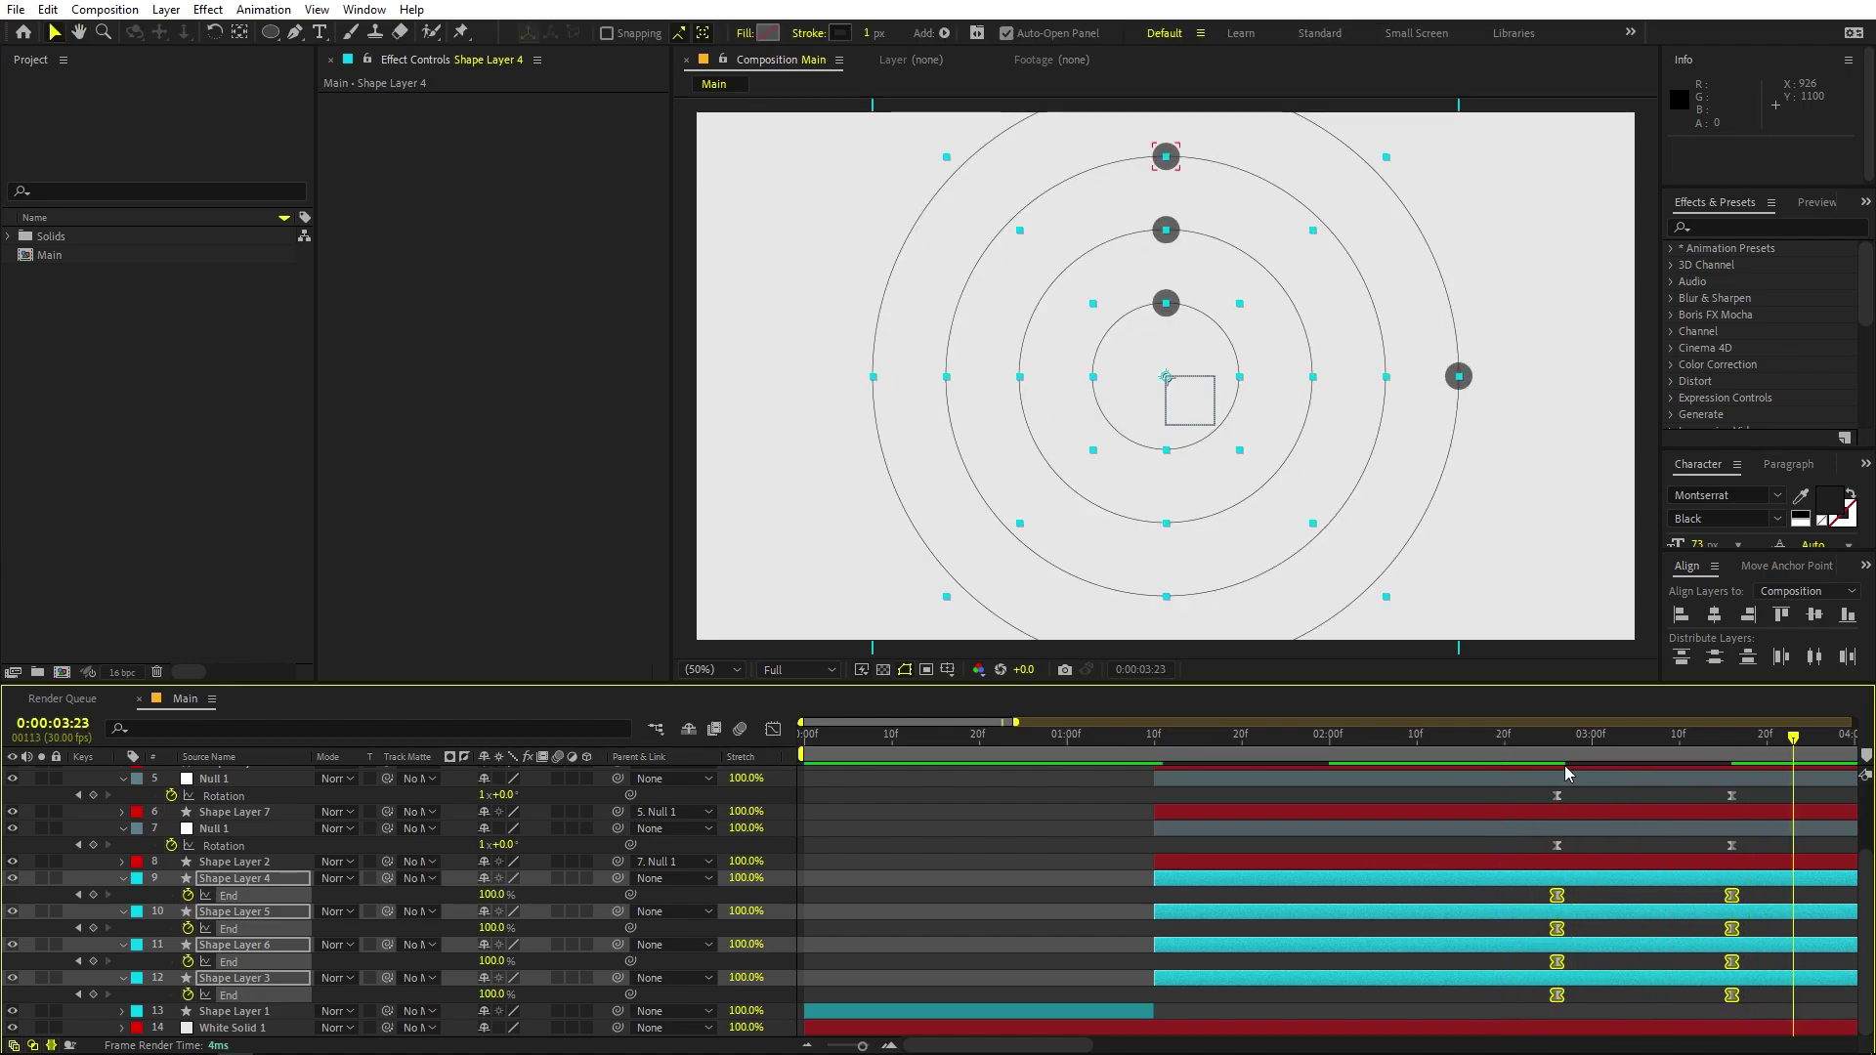
Move the final Rotation and End keyframes of all nulls and rings out to about 0:00:04:15.
{"action": "key", "text": "minus"}
{"action": "key", "text": "minus"}
{"action": "left_click_drag", "start_coordinate": [1124, 735], "coordinate": [1097, 735]}
{"action": "left_click_drag", "start_coordinate": [1192, 981], "coordinate": [1116, 652]}
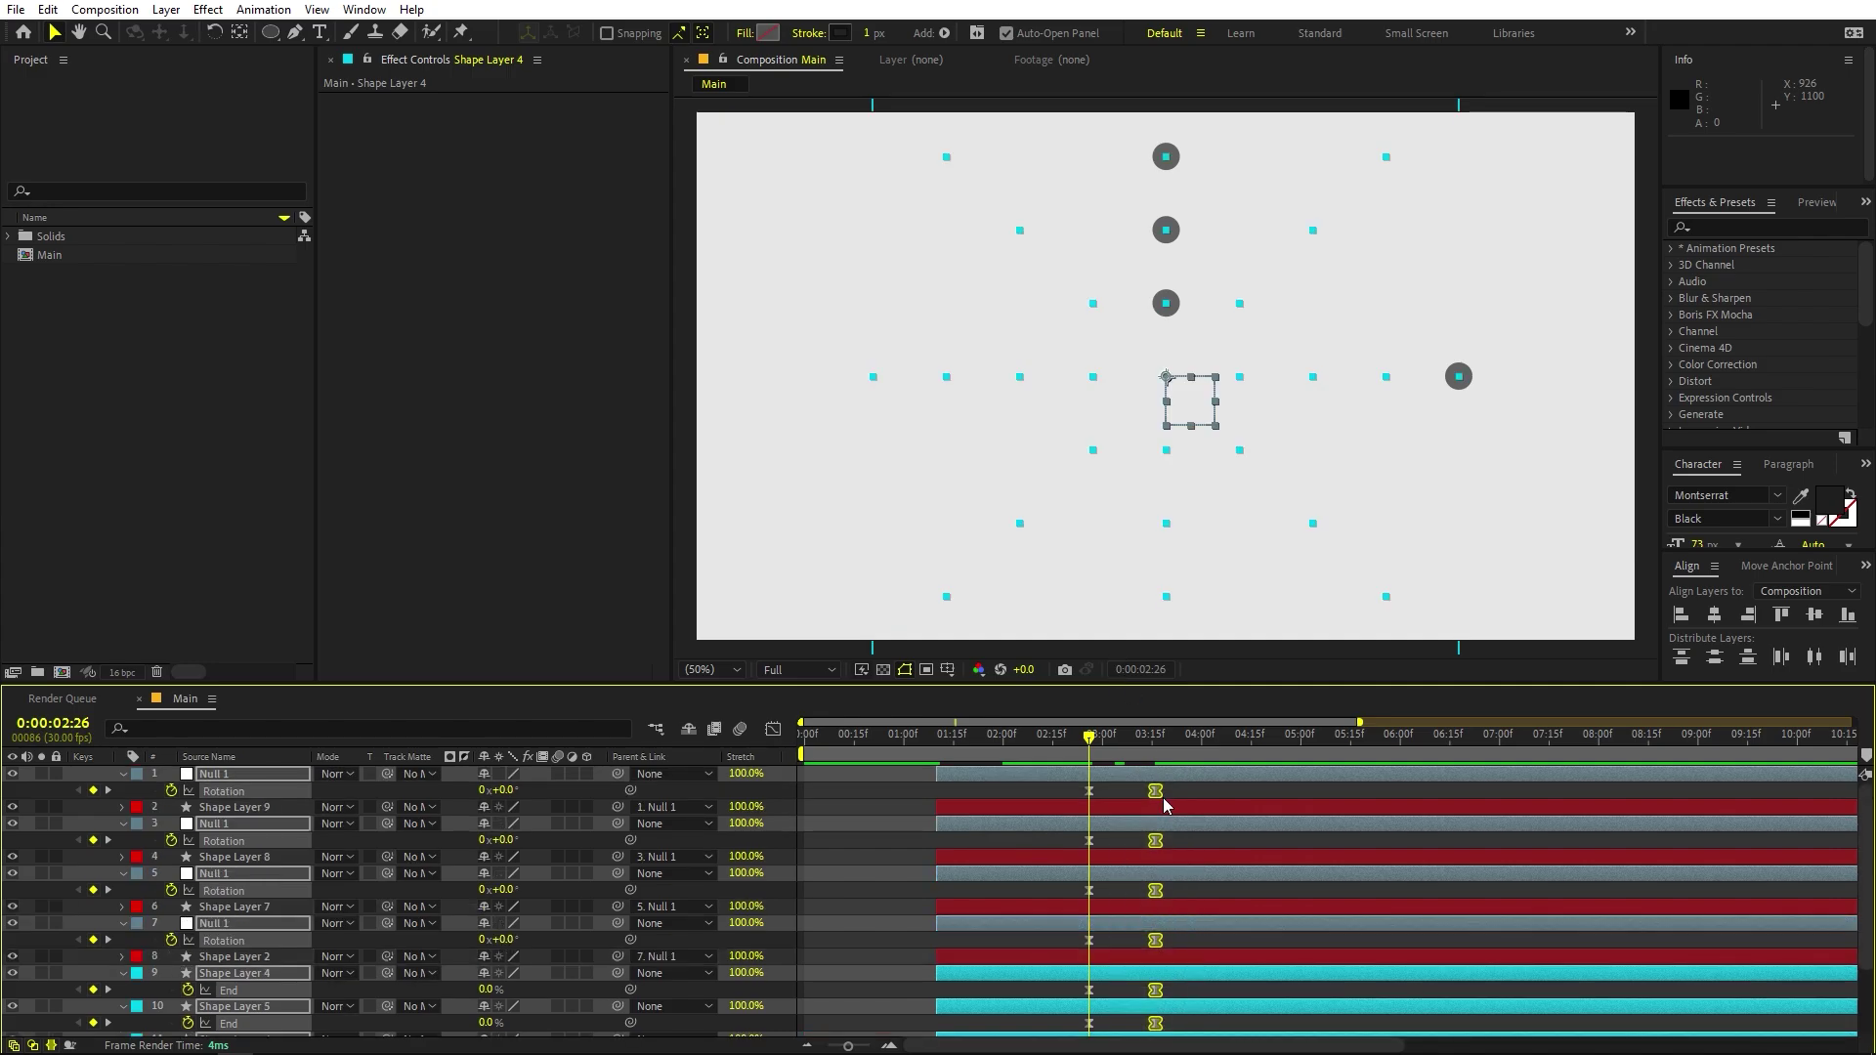
{"action": "left_click_drag", "start_coordinate": [1155, 790], "coordinate": [1064, 1038]}
Reshape the easing of the final keyframes in the Graph Editor and preview the dots rotating around the rings.
{"action": "left_click", "coordinate": [782, 734]}
{"action": "left_click_drag", "start_coordinate": [1368, 942], "coordinate": [1189, 963]}
{"action": "left_click", "coordinate": [773, 729]}
{"action": "left_click", "coordinate": [1024, 758]}
{"action": "key", "text": "space"}
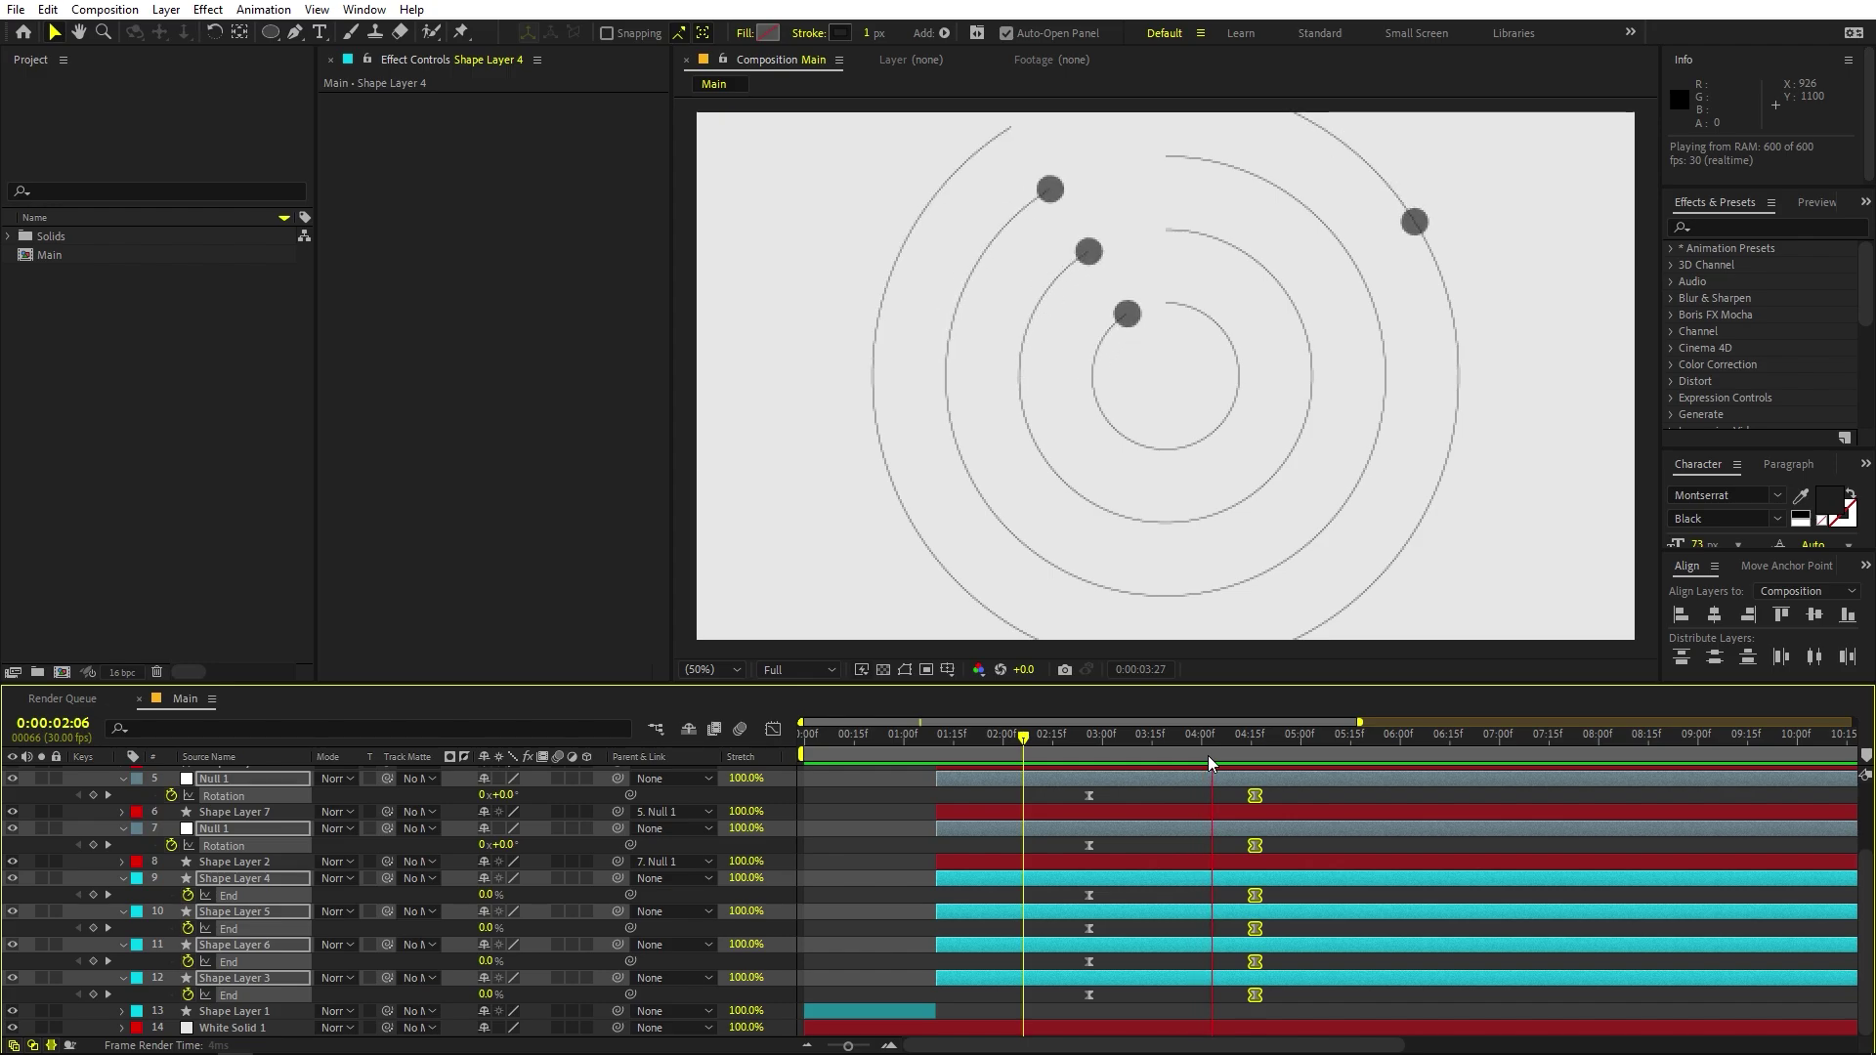
{"action": "key", "text": "space"}
{"action": "left_click_drag", "start_coordinate": [1123, 760], "coordinate": [1022, 777]}
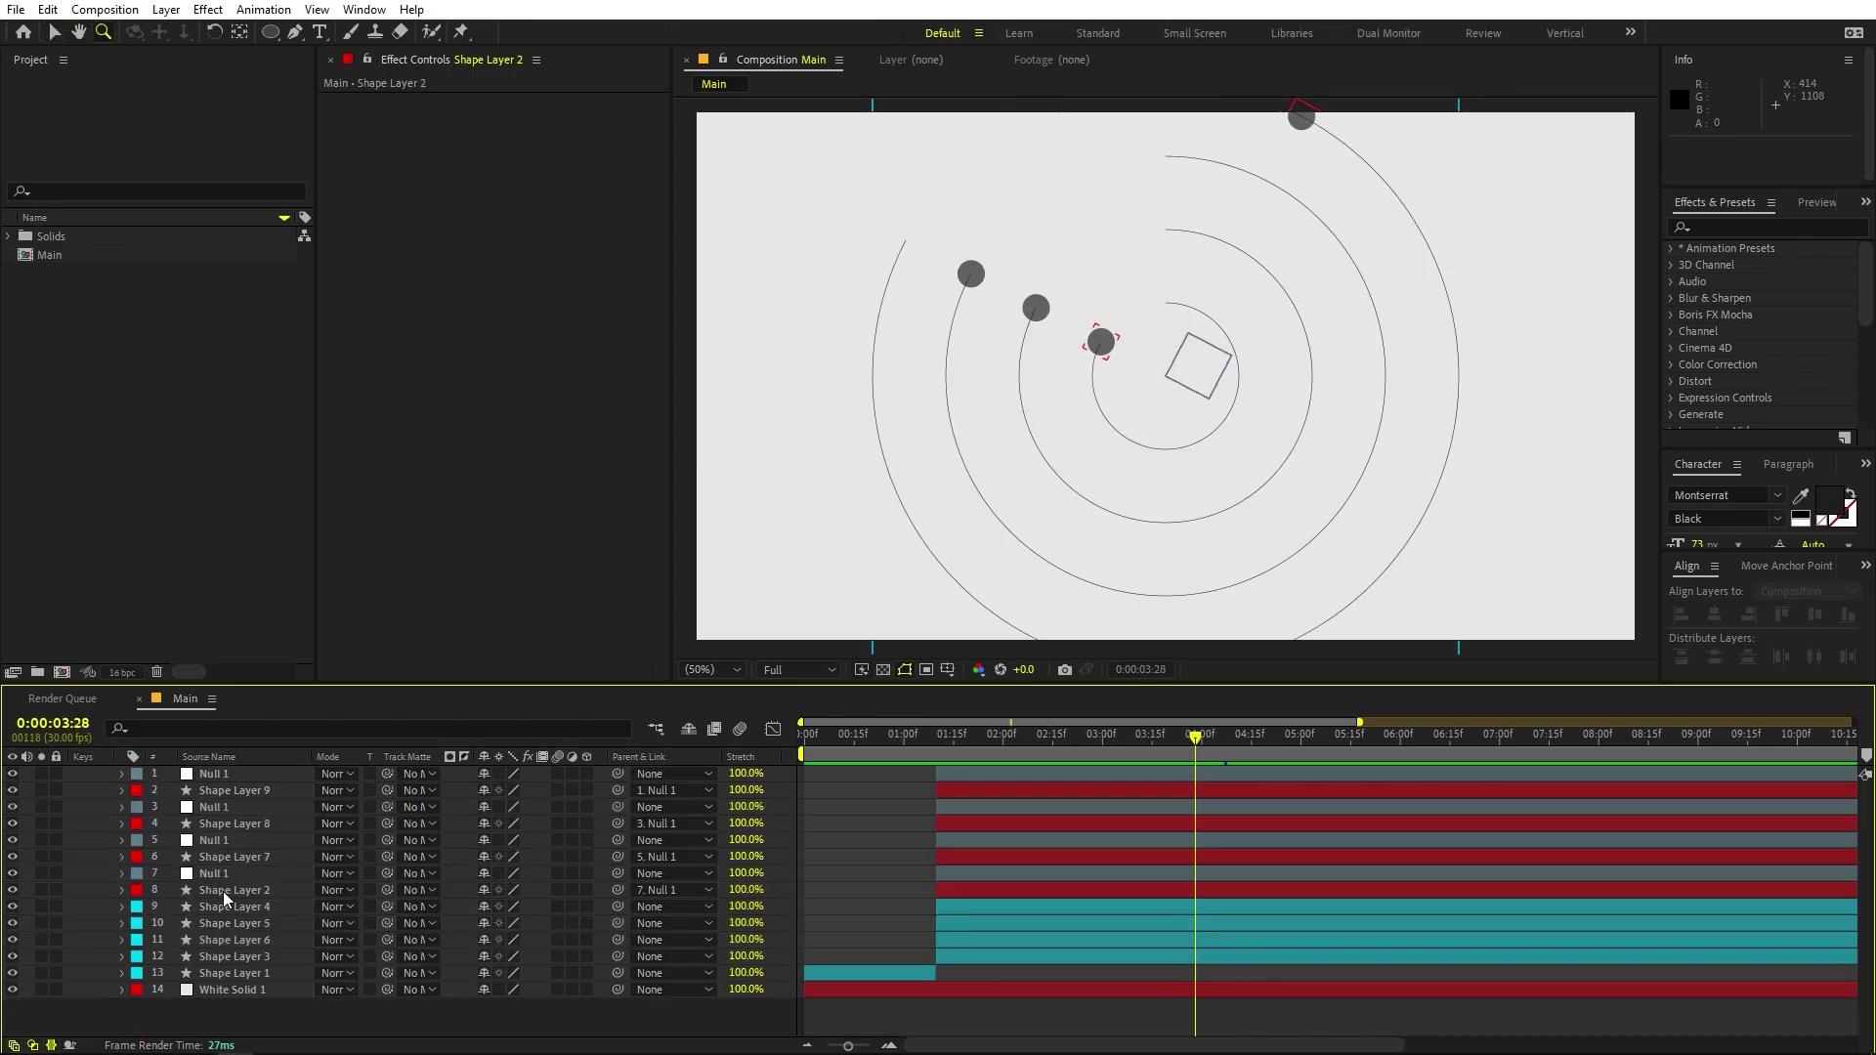
Set the Opacity of the four dot layers to 100% and collapse their properties.
{"action": "left_click", "coordinate": [222, 891]}
{"action": "left_click", "coordinate": [230, 858], "text": "ctrl"}
{"action": "left_click", "coordinate": [227, 825], "text": "ctrl"}
{"action": "left_click", "coordinate": [230, 790], "text": "ctrl"}
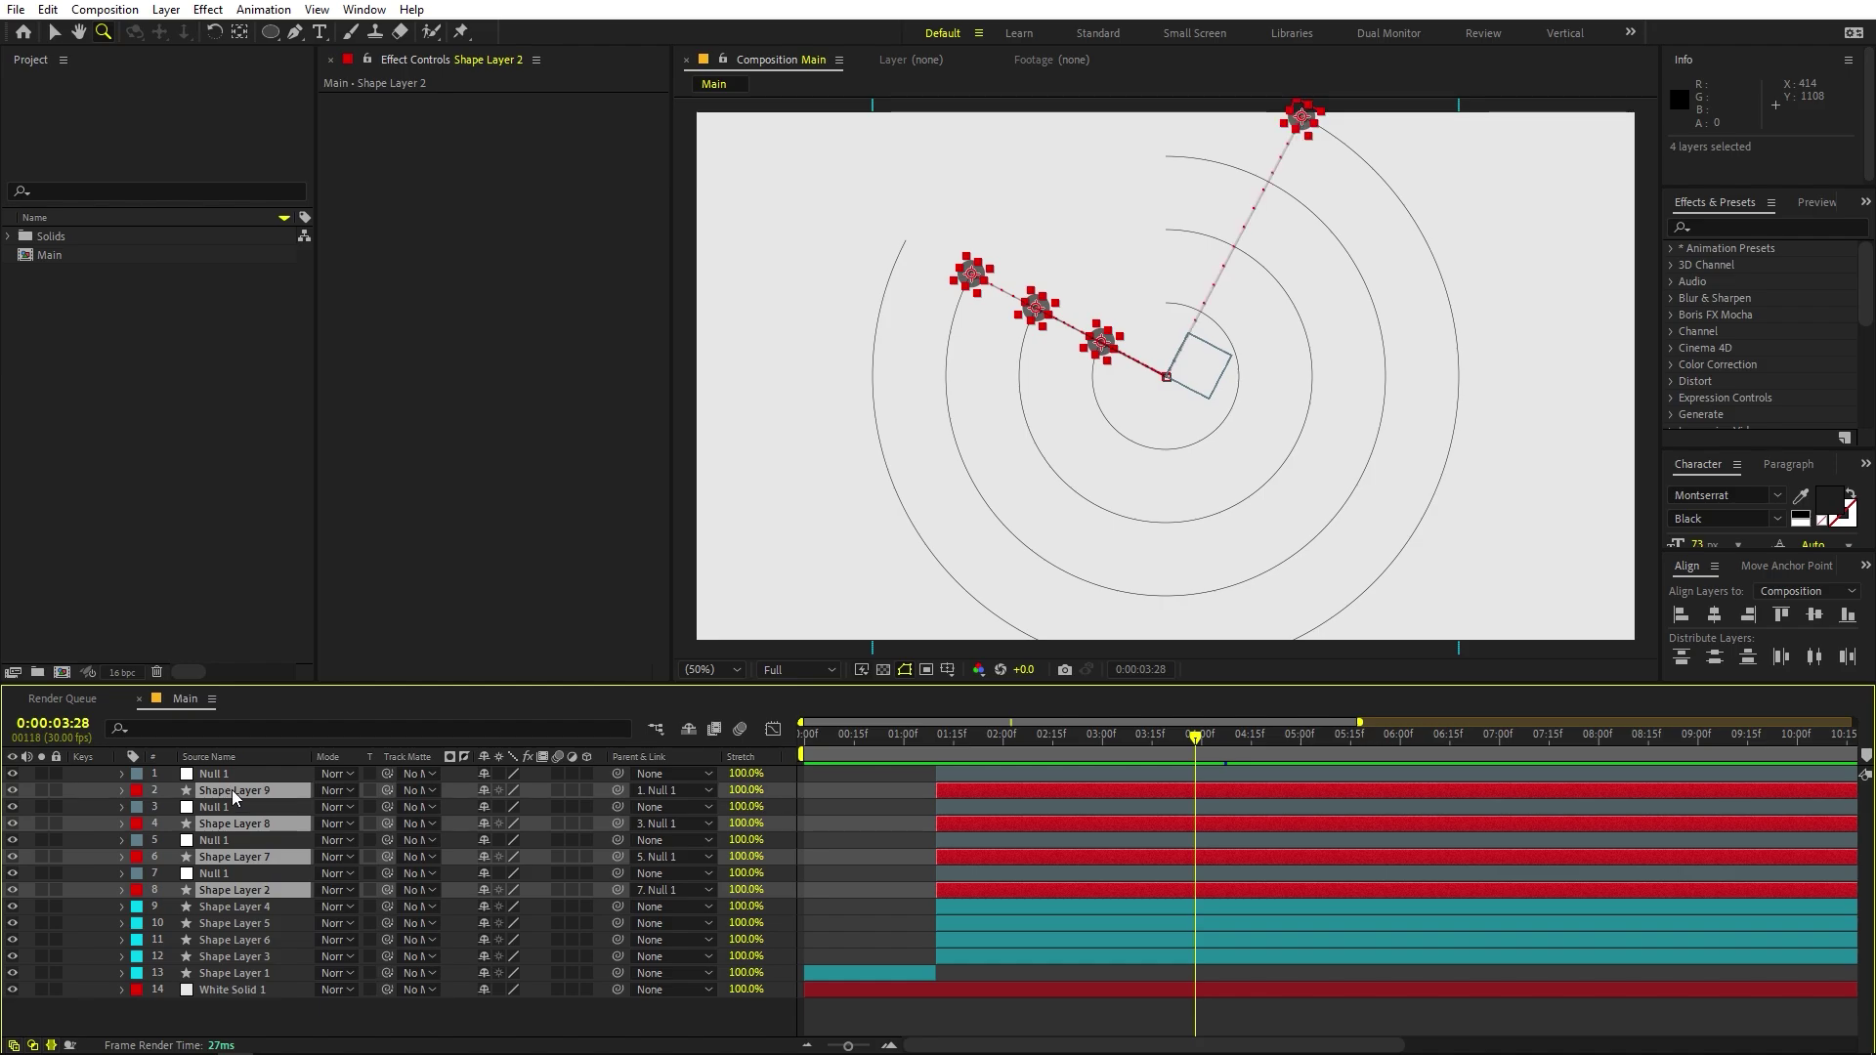
{"action": "key", "text": "t"}
{"action": "left_click_drag", "start_coordinate": [486, 806], "coordinate": [528, 807]}
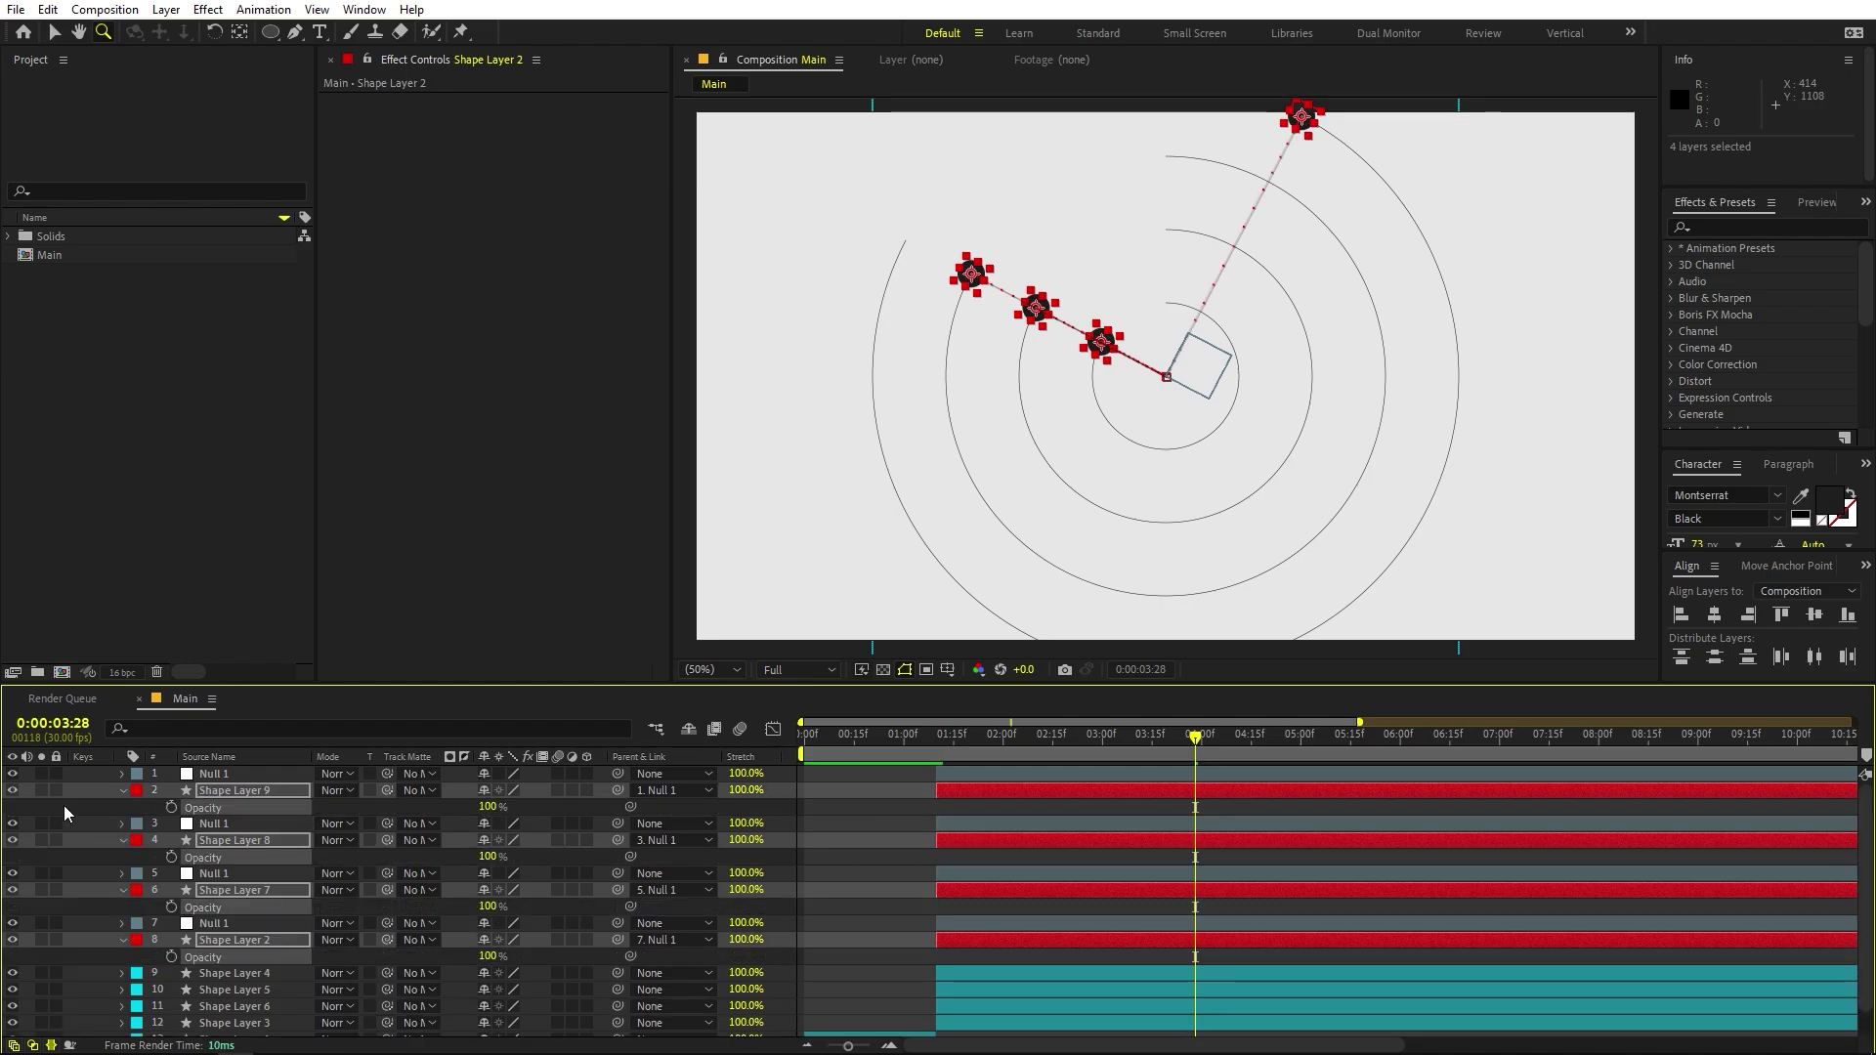
{"action": "left_click", "coordinate": [125, 790]}
{"action": "left_click", "coordinate": [827, 872]}
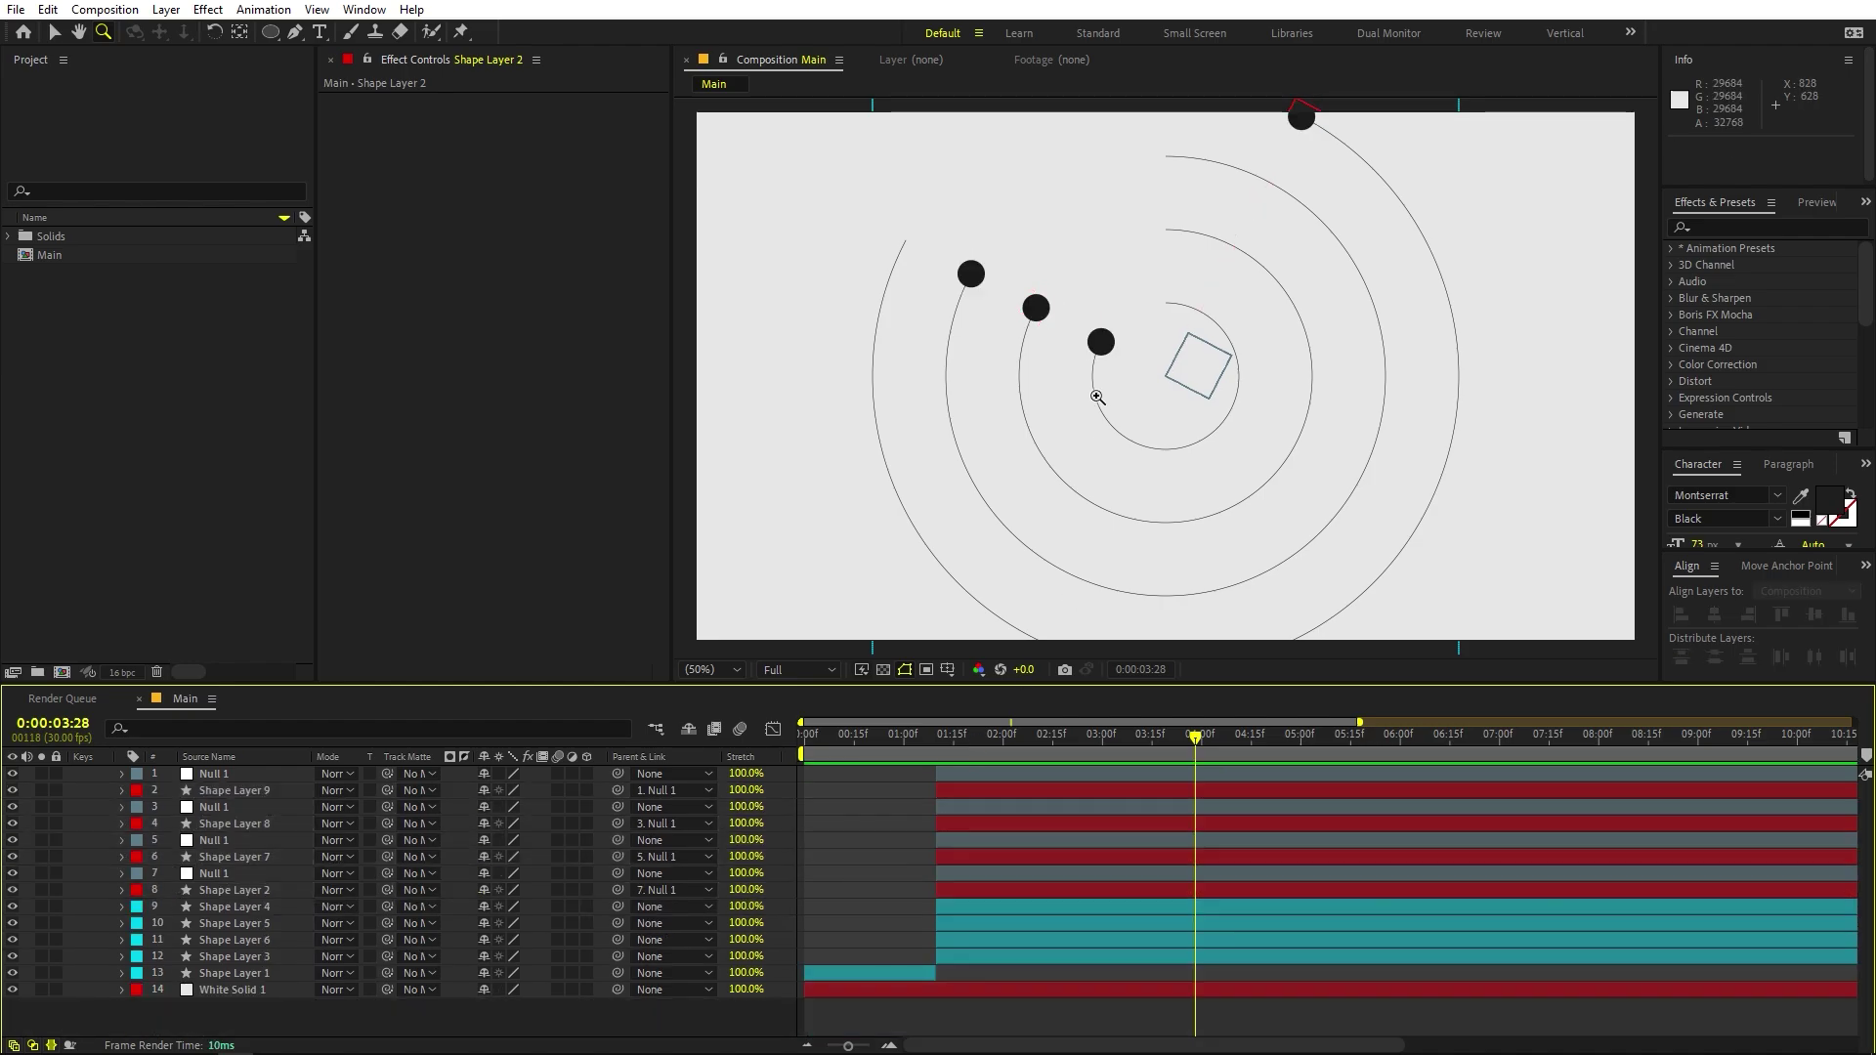
Create a second null object with the current time at 0:00:03:24 and set its label color to Yellow.
{"action": "key", "text": "v"}
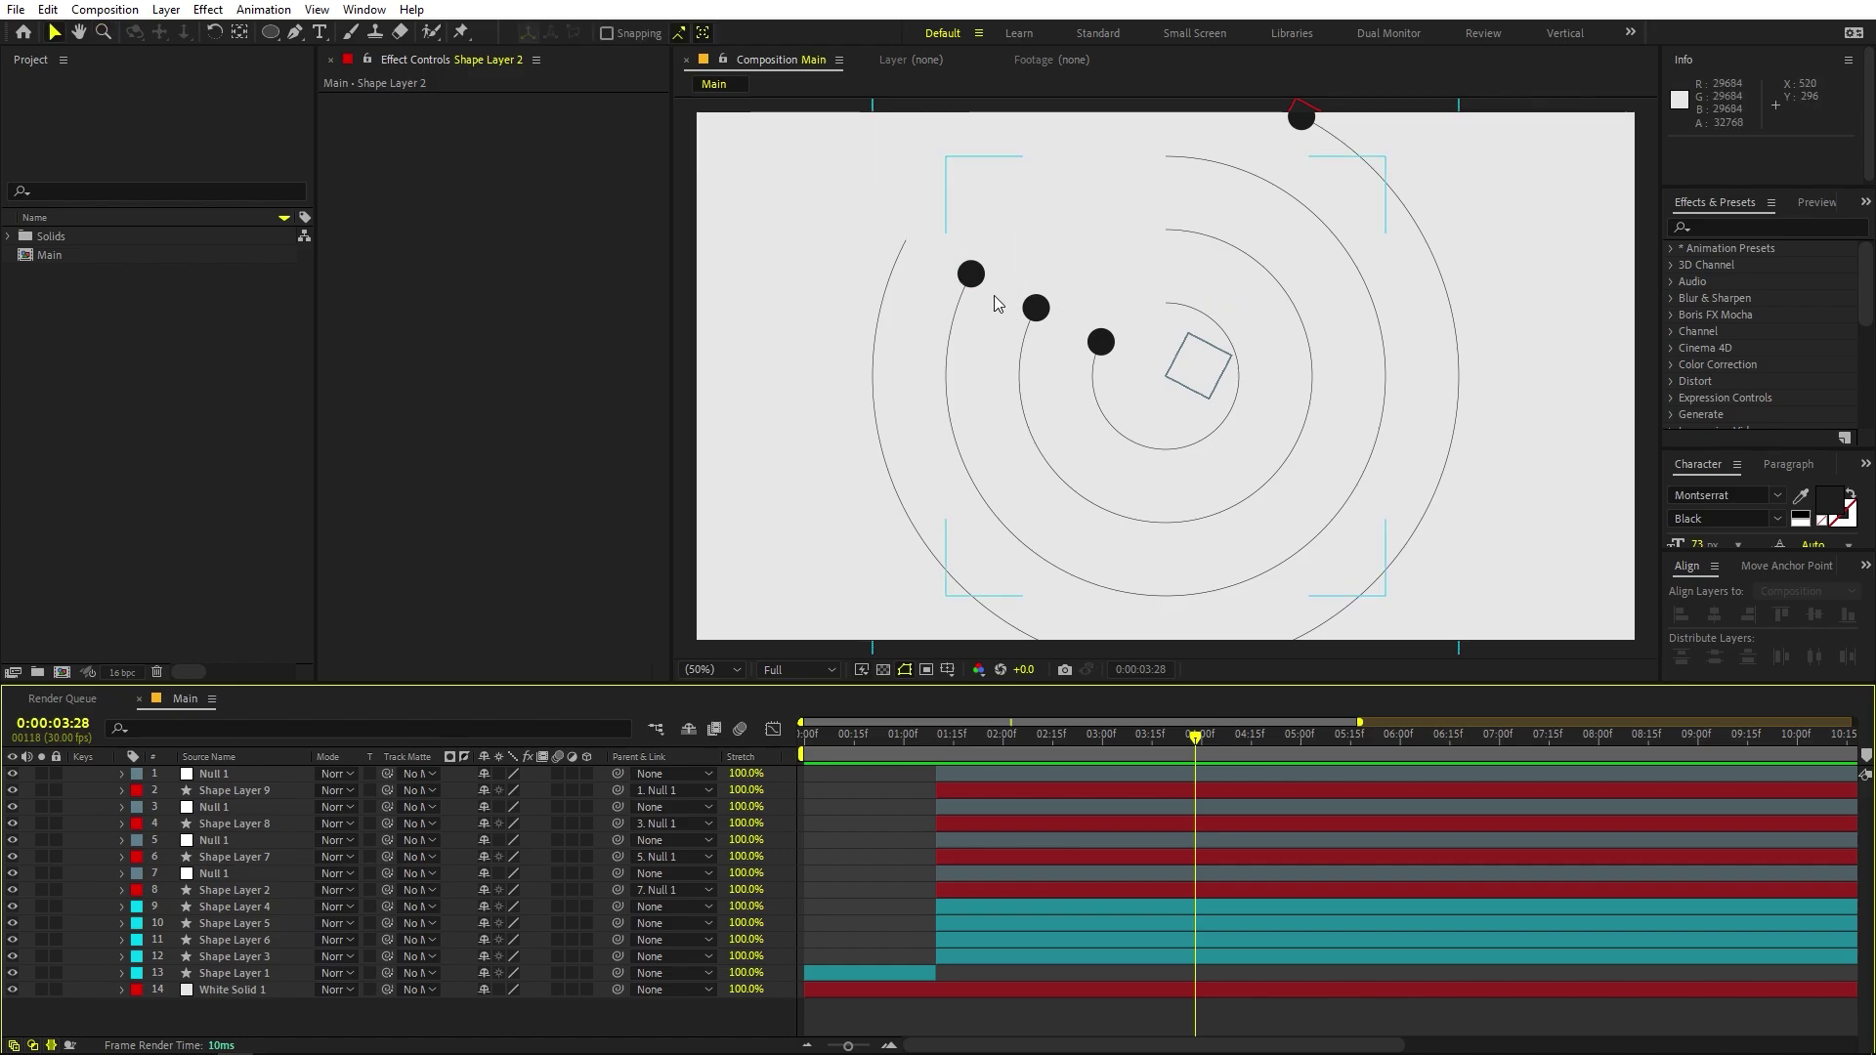
{"action": "left_click_drag", "start_coordinate": [1053, 738], "coordinate": [1182, 738]}
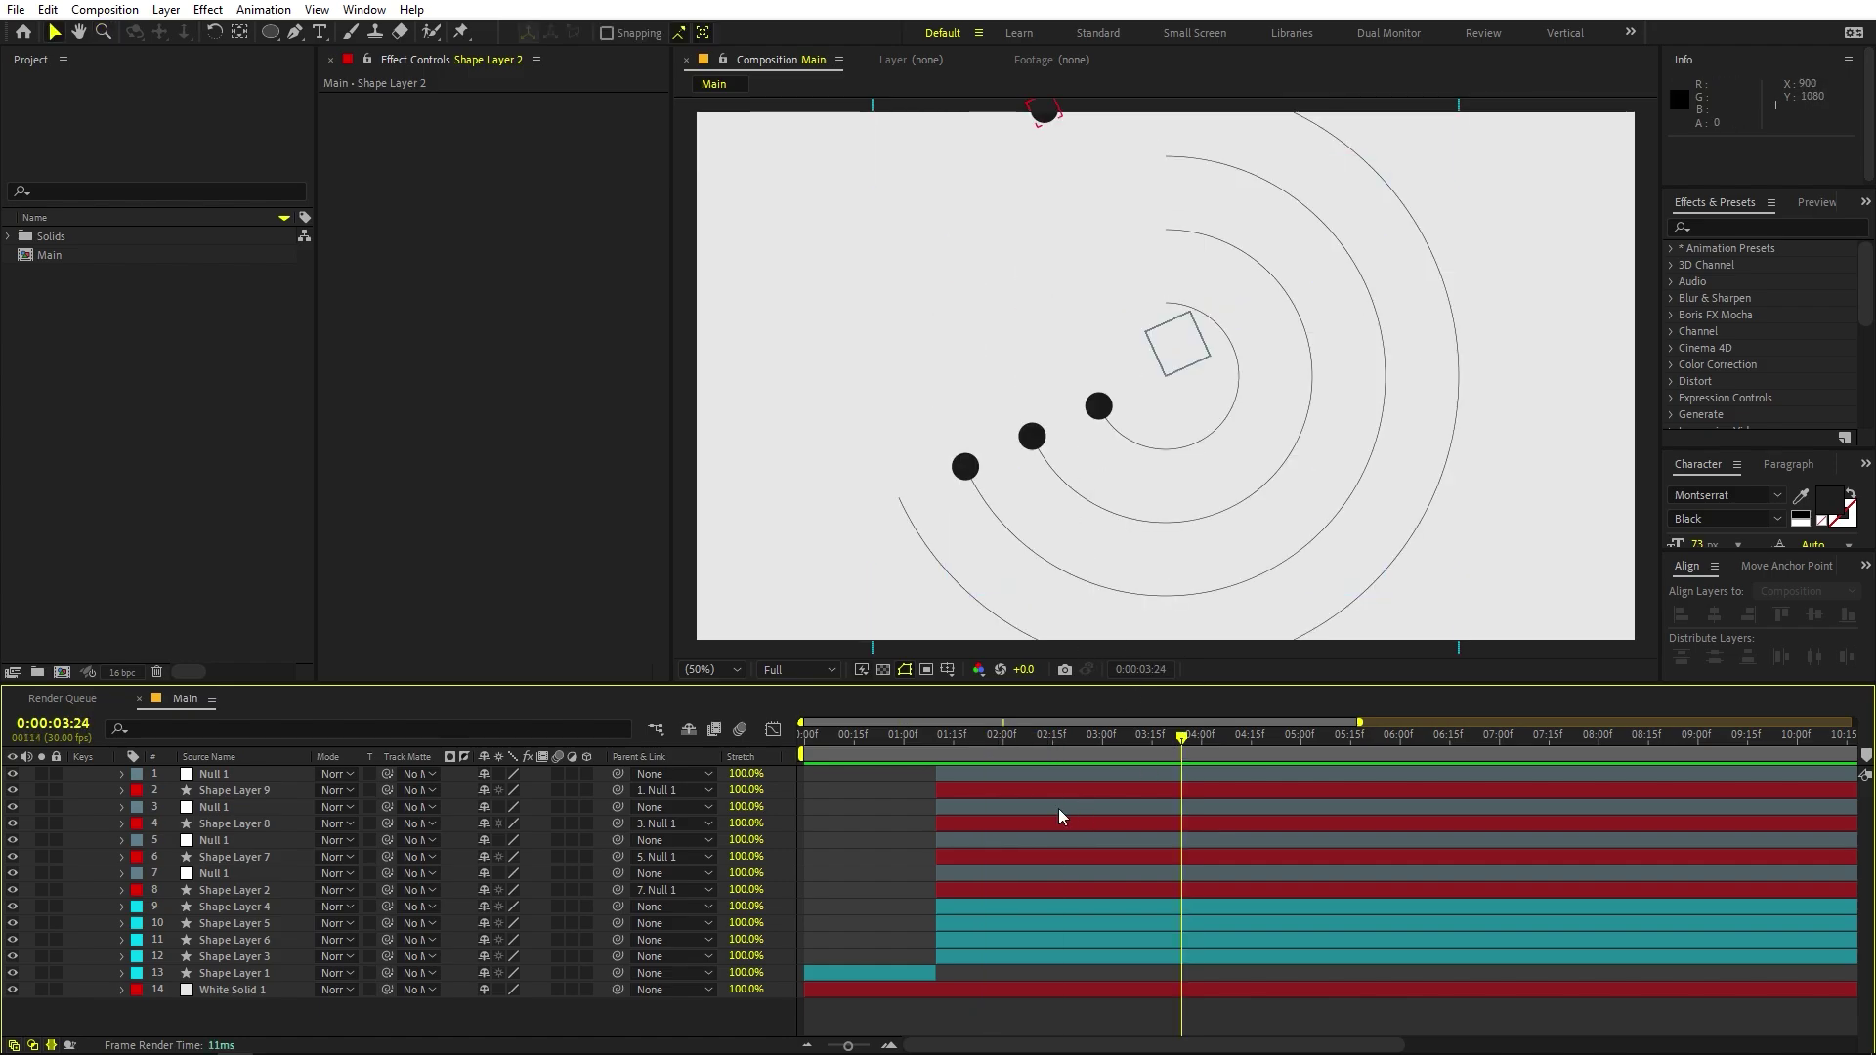
{"action": "right_click", "coordinate": [363, 1016]}
{"action": "mouse_move", "coordinate": [432, 786]}
{"action": "left_click", "coordinate": [674, 895]}
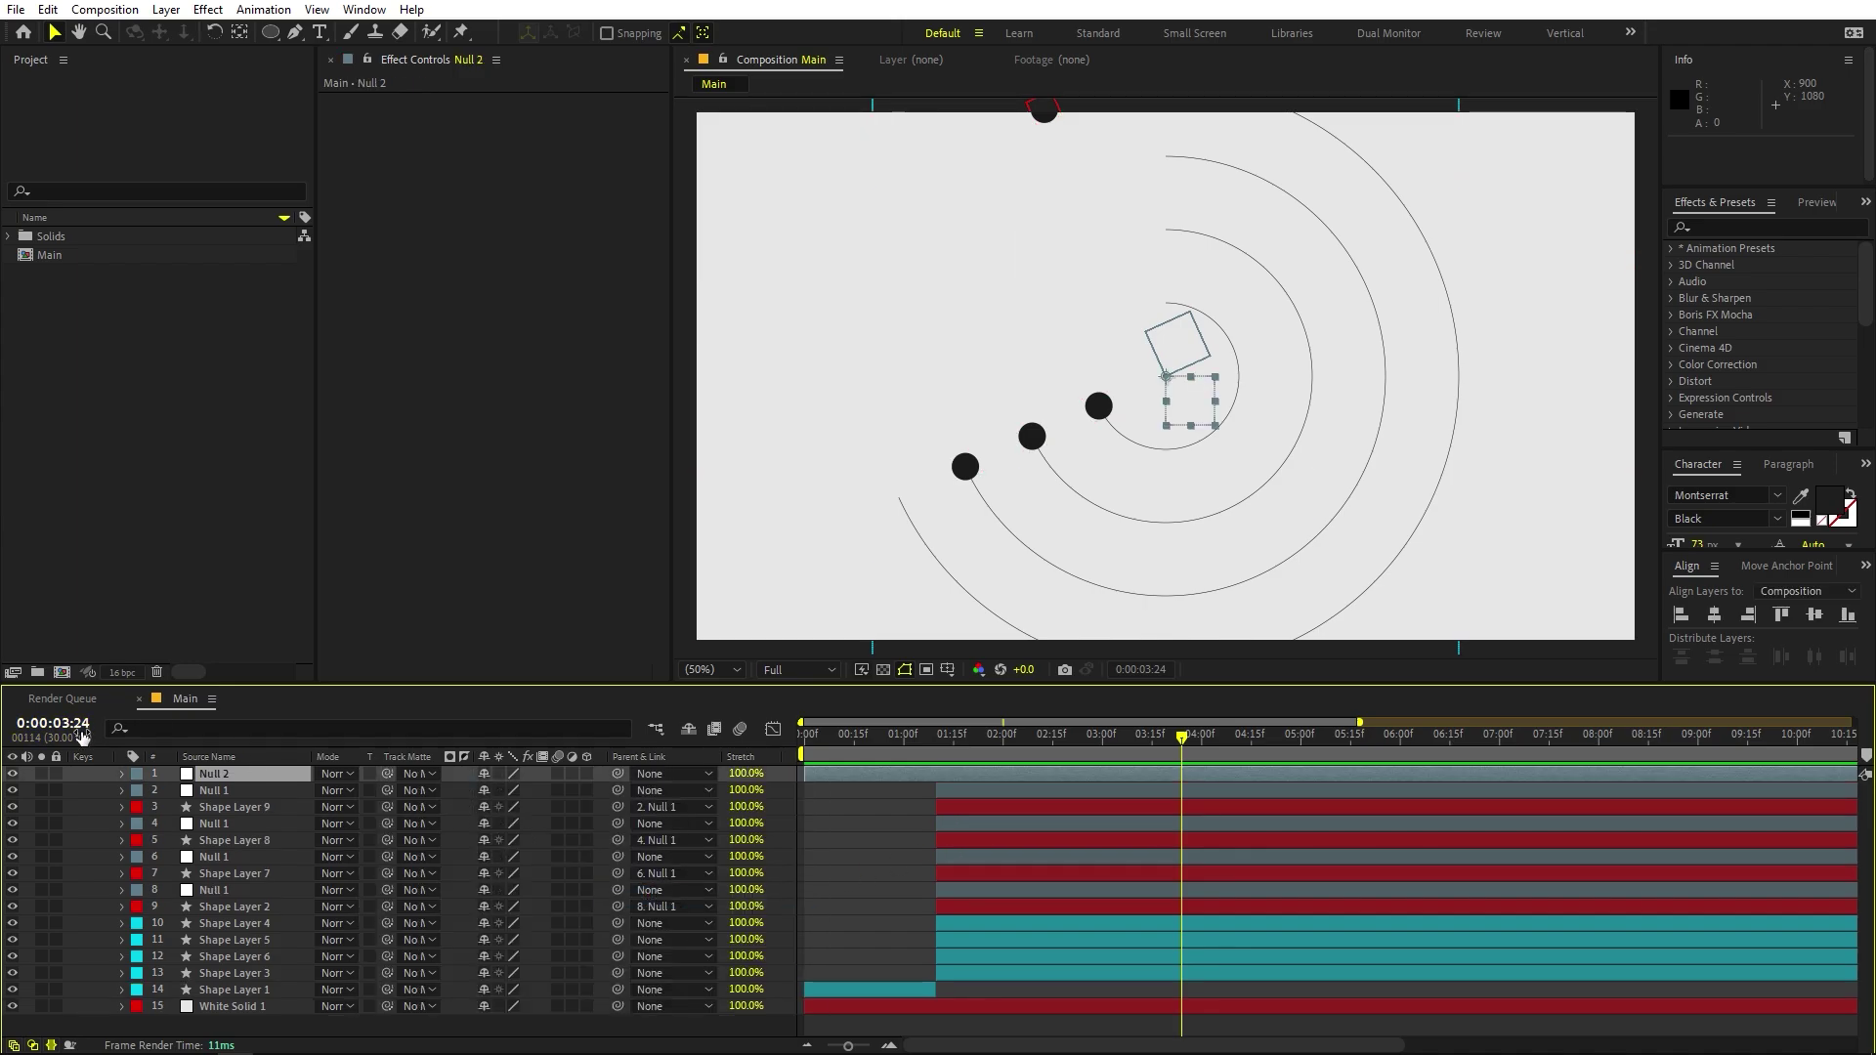
{"action": "left_click", "coordinate": [136, 775]}
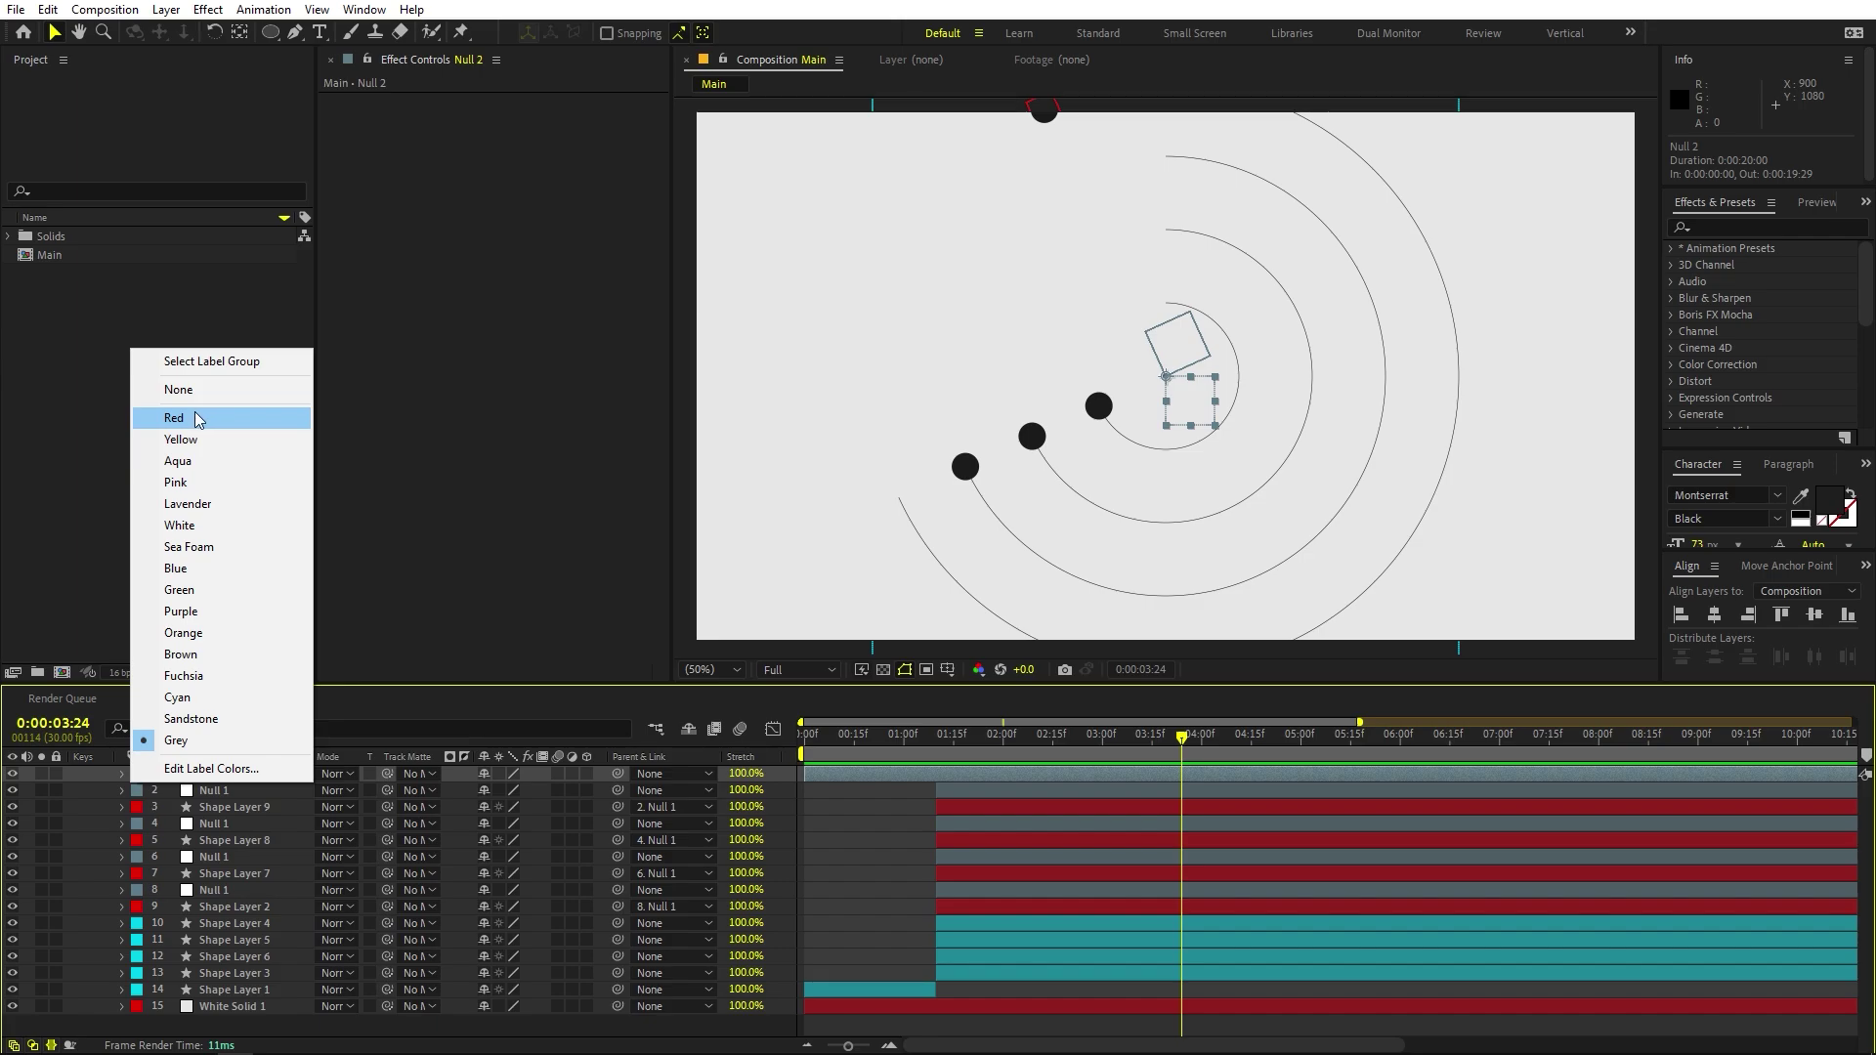
{"action": "left_click", "coordinate": [180, 439]}
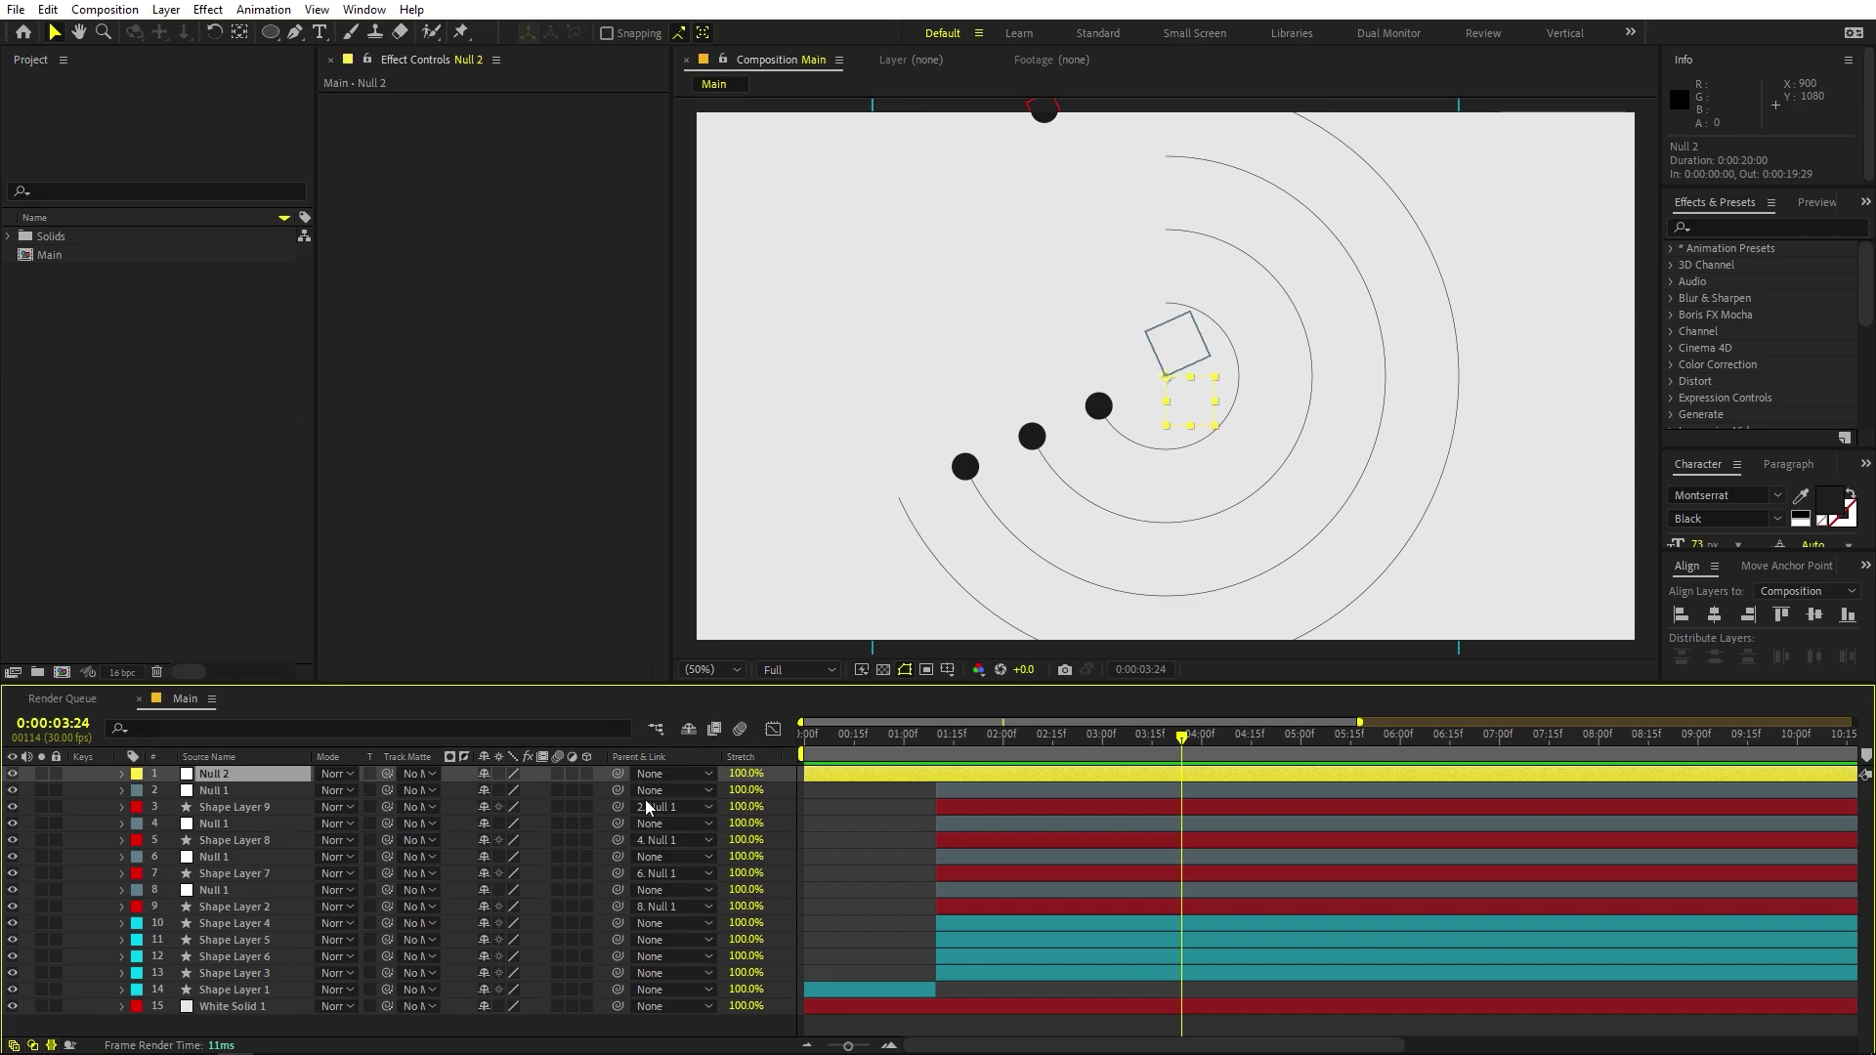
Parent the Null 1 above Shape Layer 2 and the innermost ring, Shape Layer 4, to Null 2.
{"action": "left_click", "coordinate": [850, 869]}
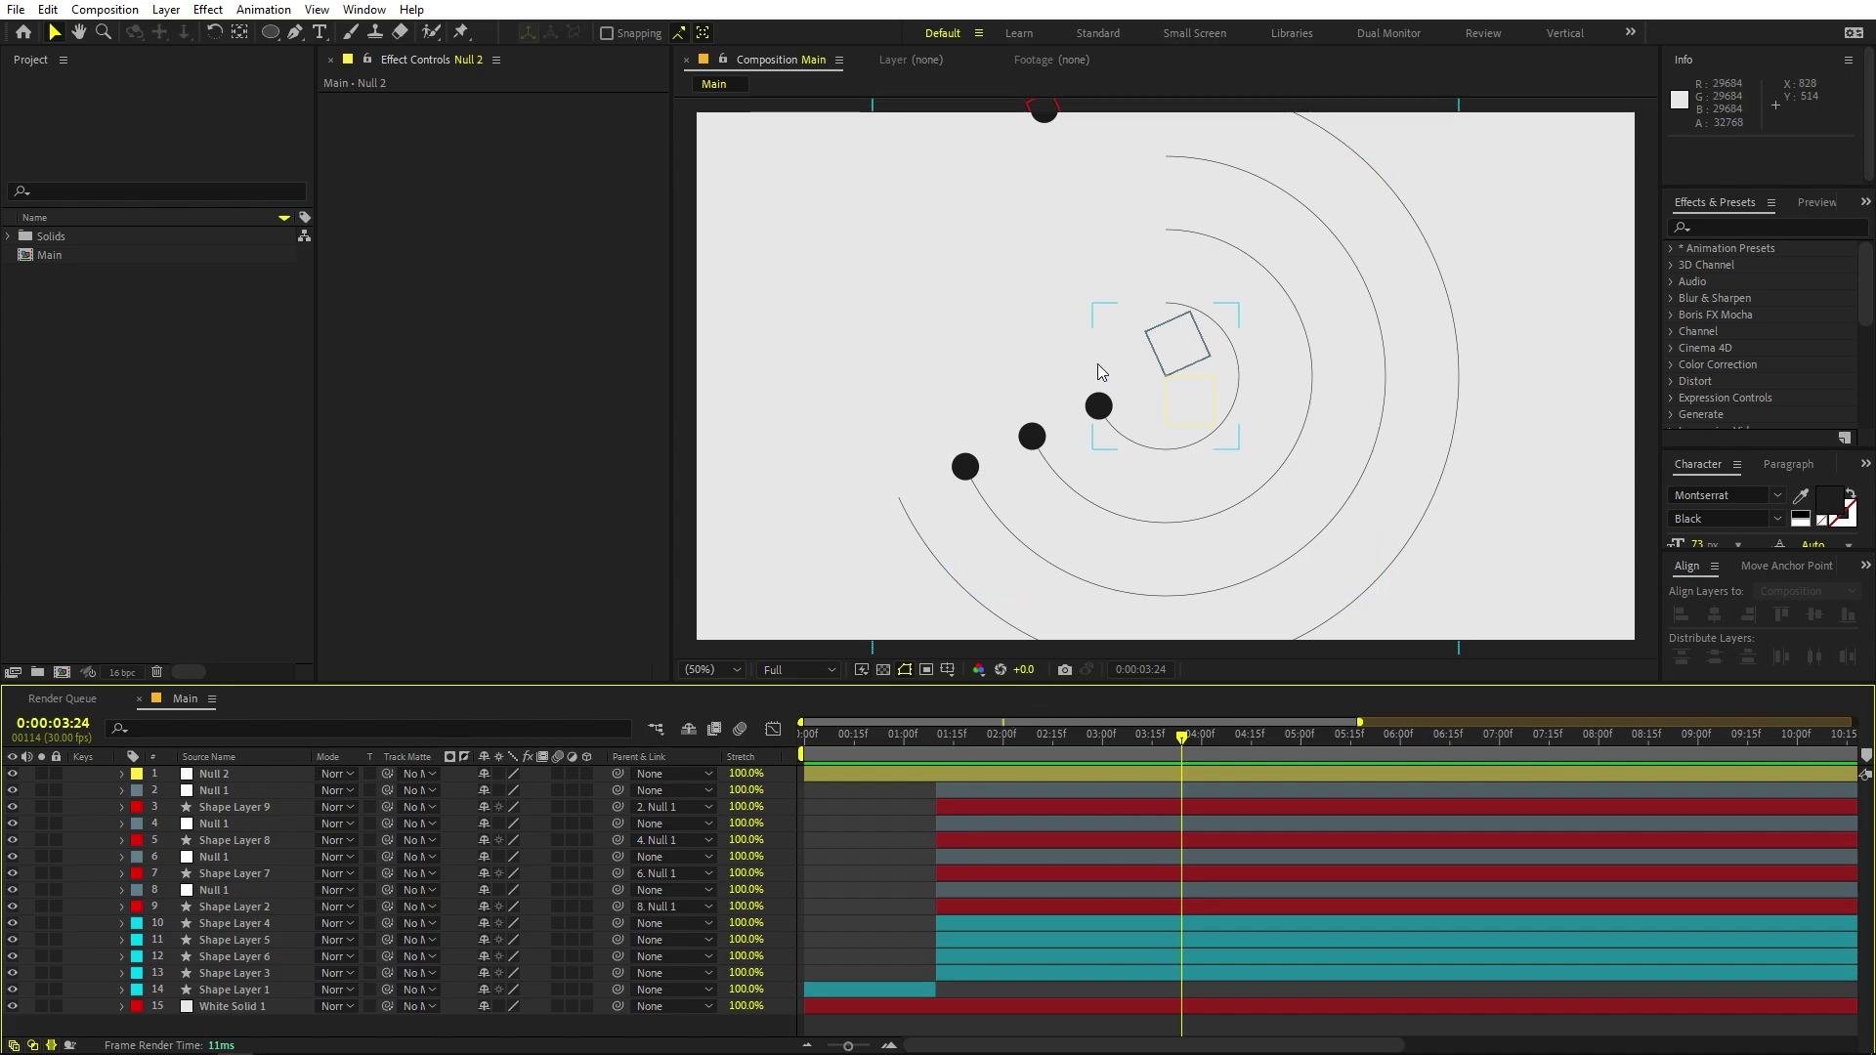
{"action": "left_click", "coordinate": [1100, 409]}
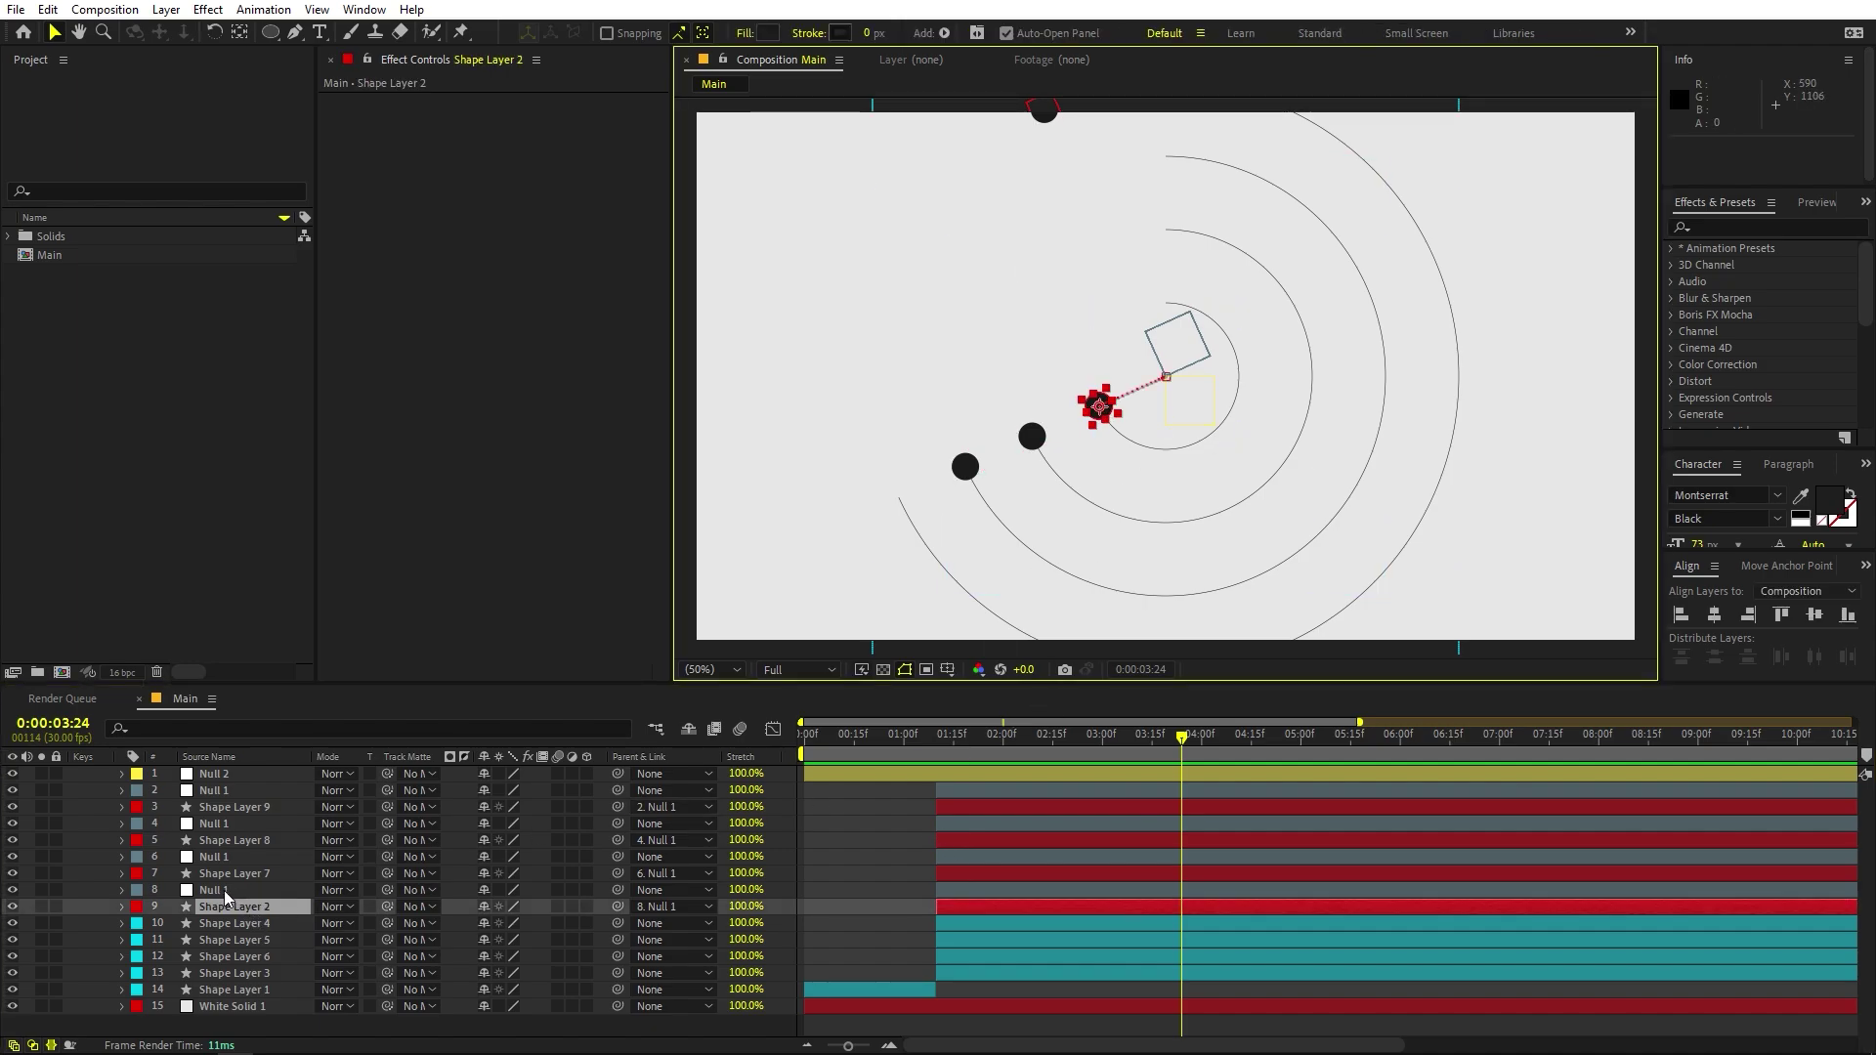
{"action": "left_click", "coordinate": [225, 889]}
{"action": "left_click_drag", "start_coordinate": [617, 889], "coordinate": [266, 766]}
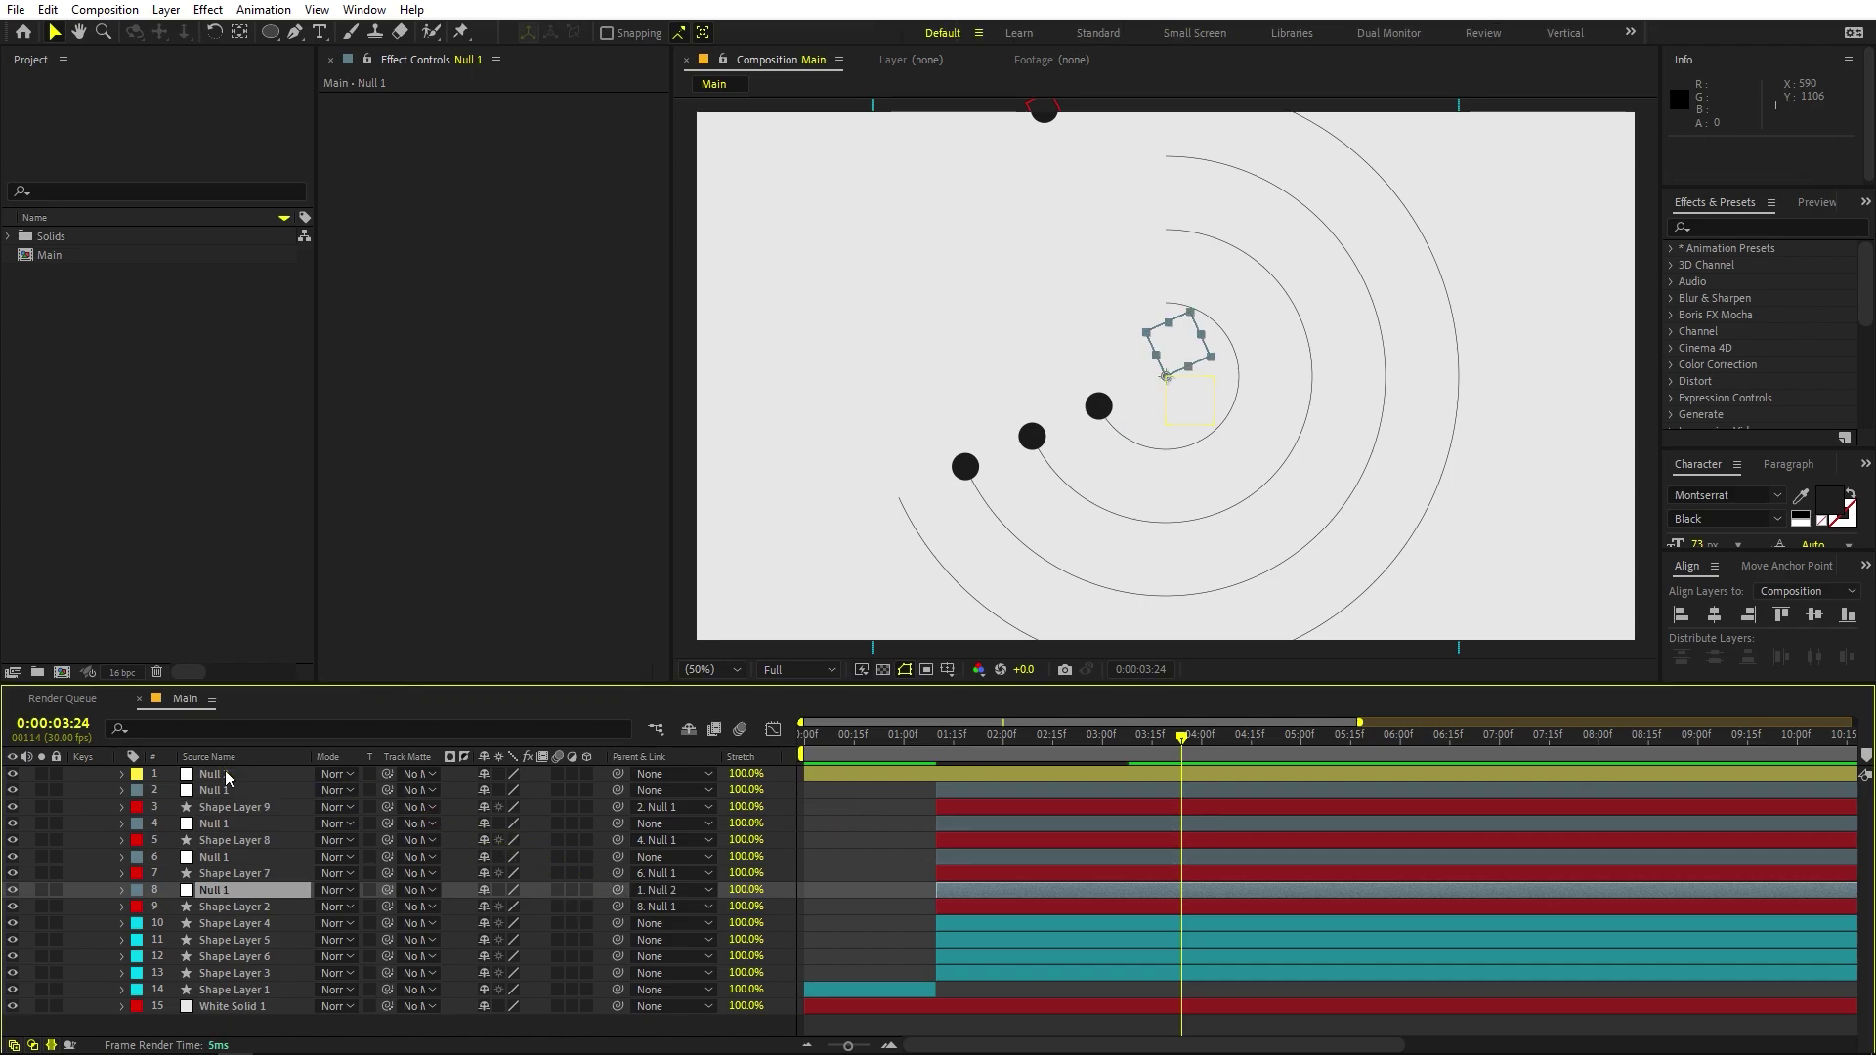
{"action": "left_click", "coordinate": [1133, 438]}
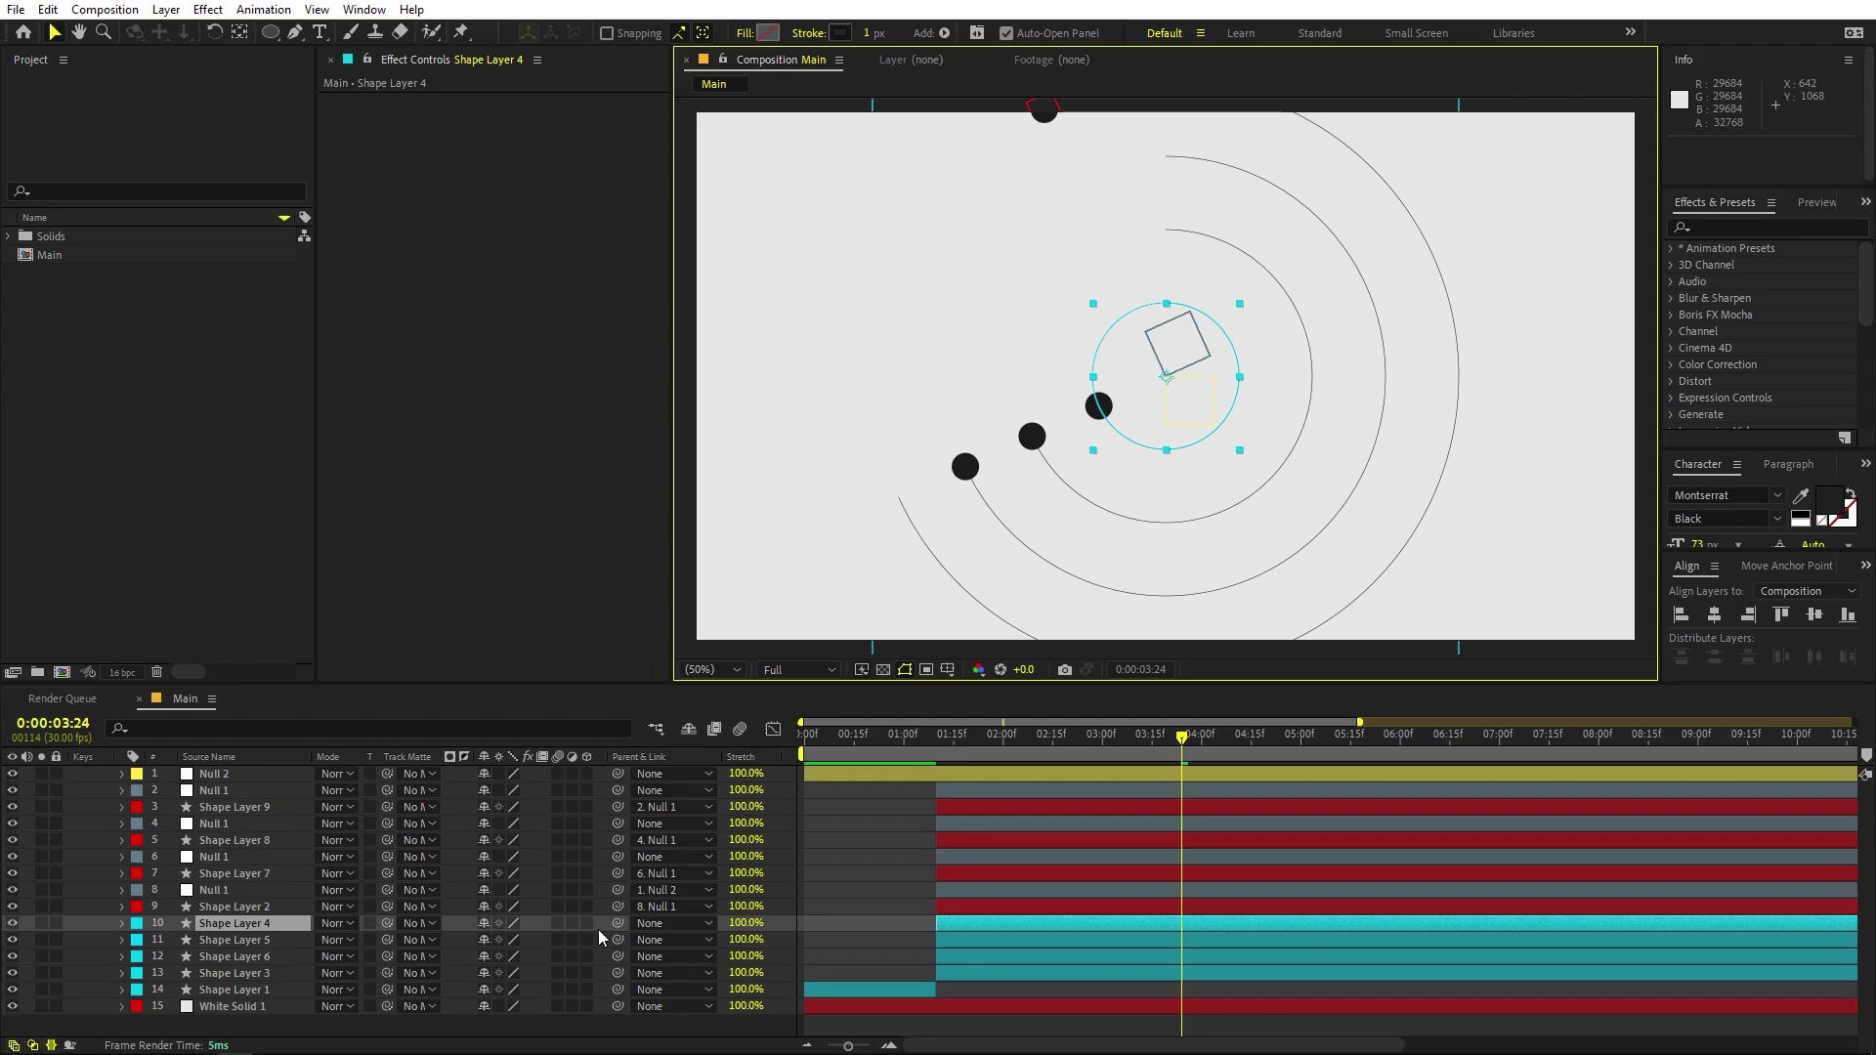
{"action": "left_click_drag", "start_coordinate": [617, 923], "coordinate": [224, 773]}
Set Null 2's Rotation to 244° with the current time at 0:00:02:25.
{"action": "left_click_drag", "start_coordinate": [1147, 737], "coordinate": [1085, 738]}
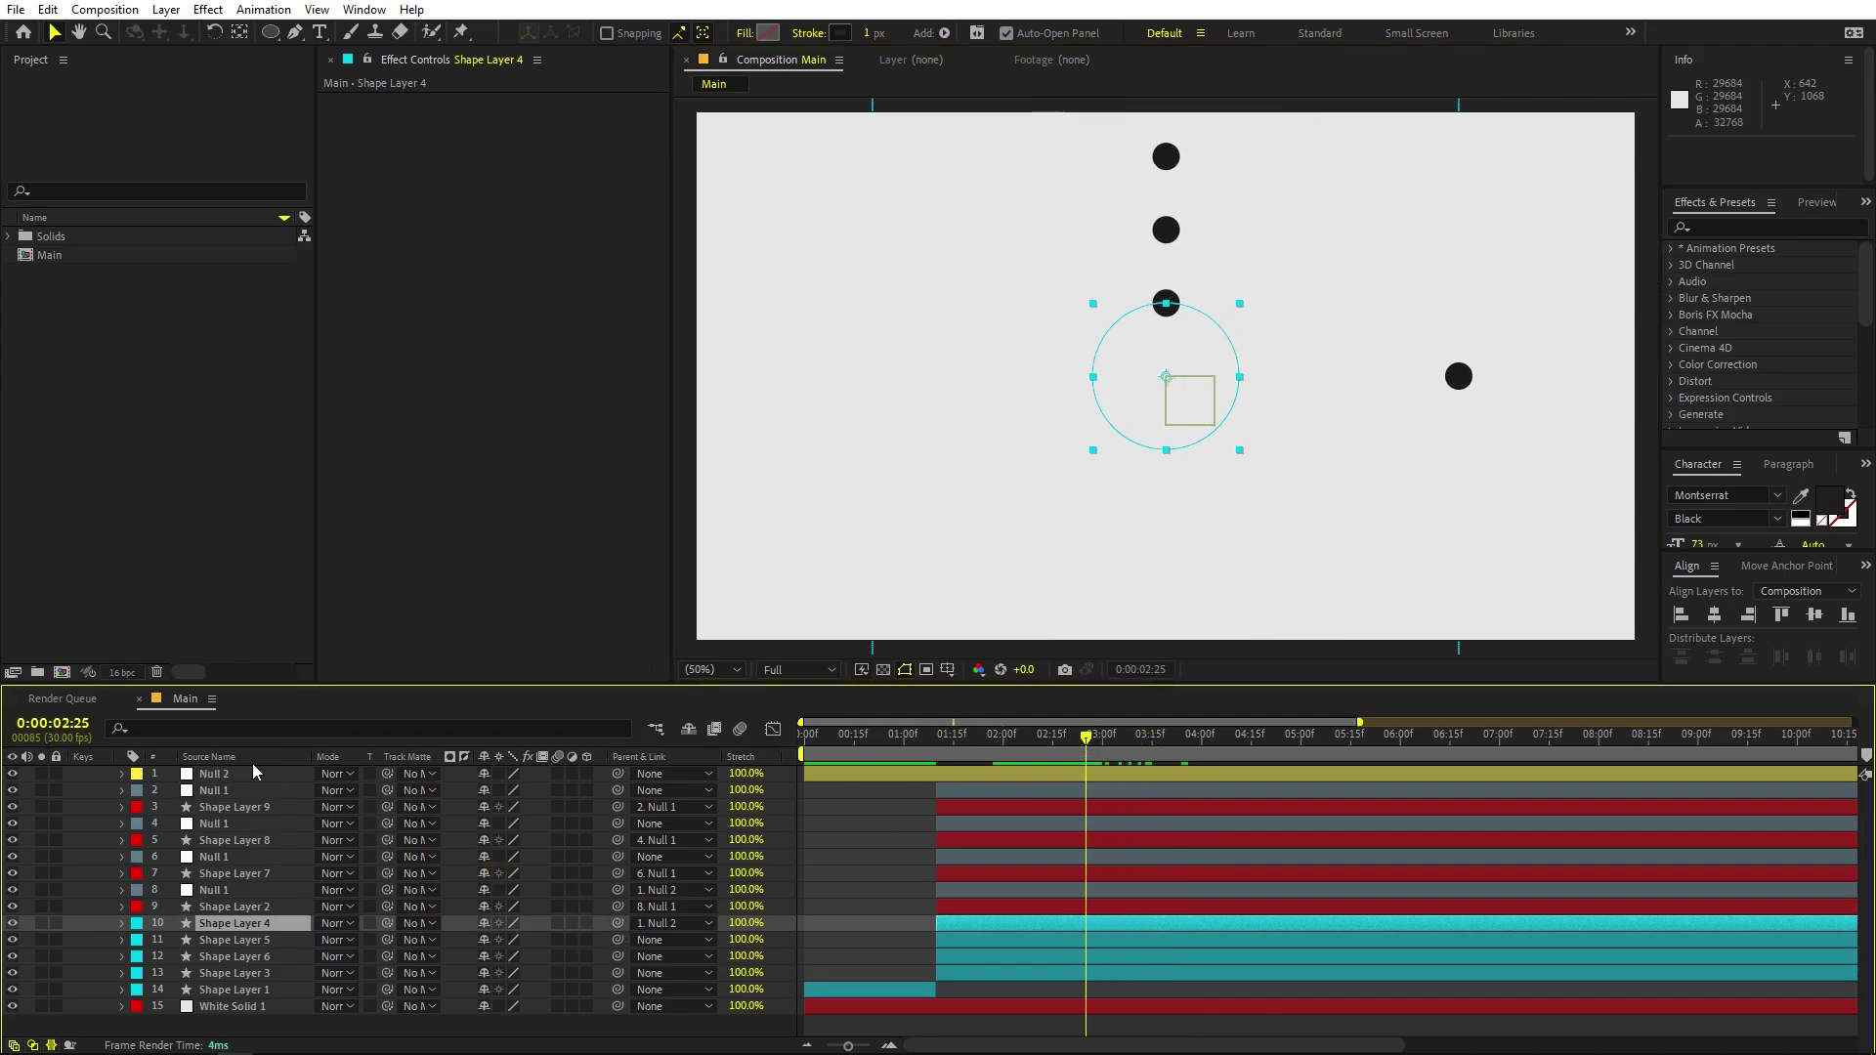
{"action": "left_click", "coordinate": [209, 775]}
{"action": "key", "text": "r"}
{"action": "left_click_drag", "start_coordinate": [500, 789], "coordinate": [757, 801]}
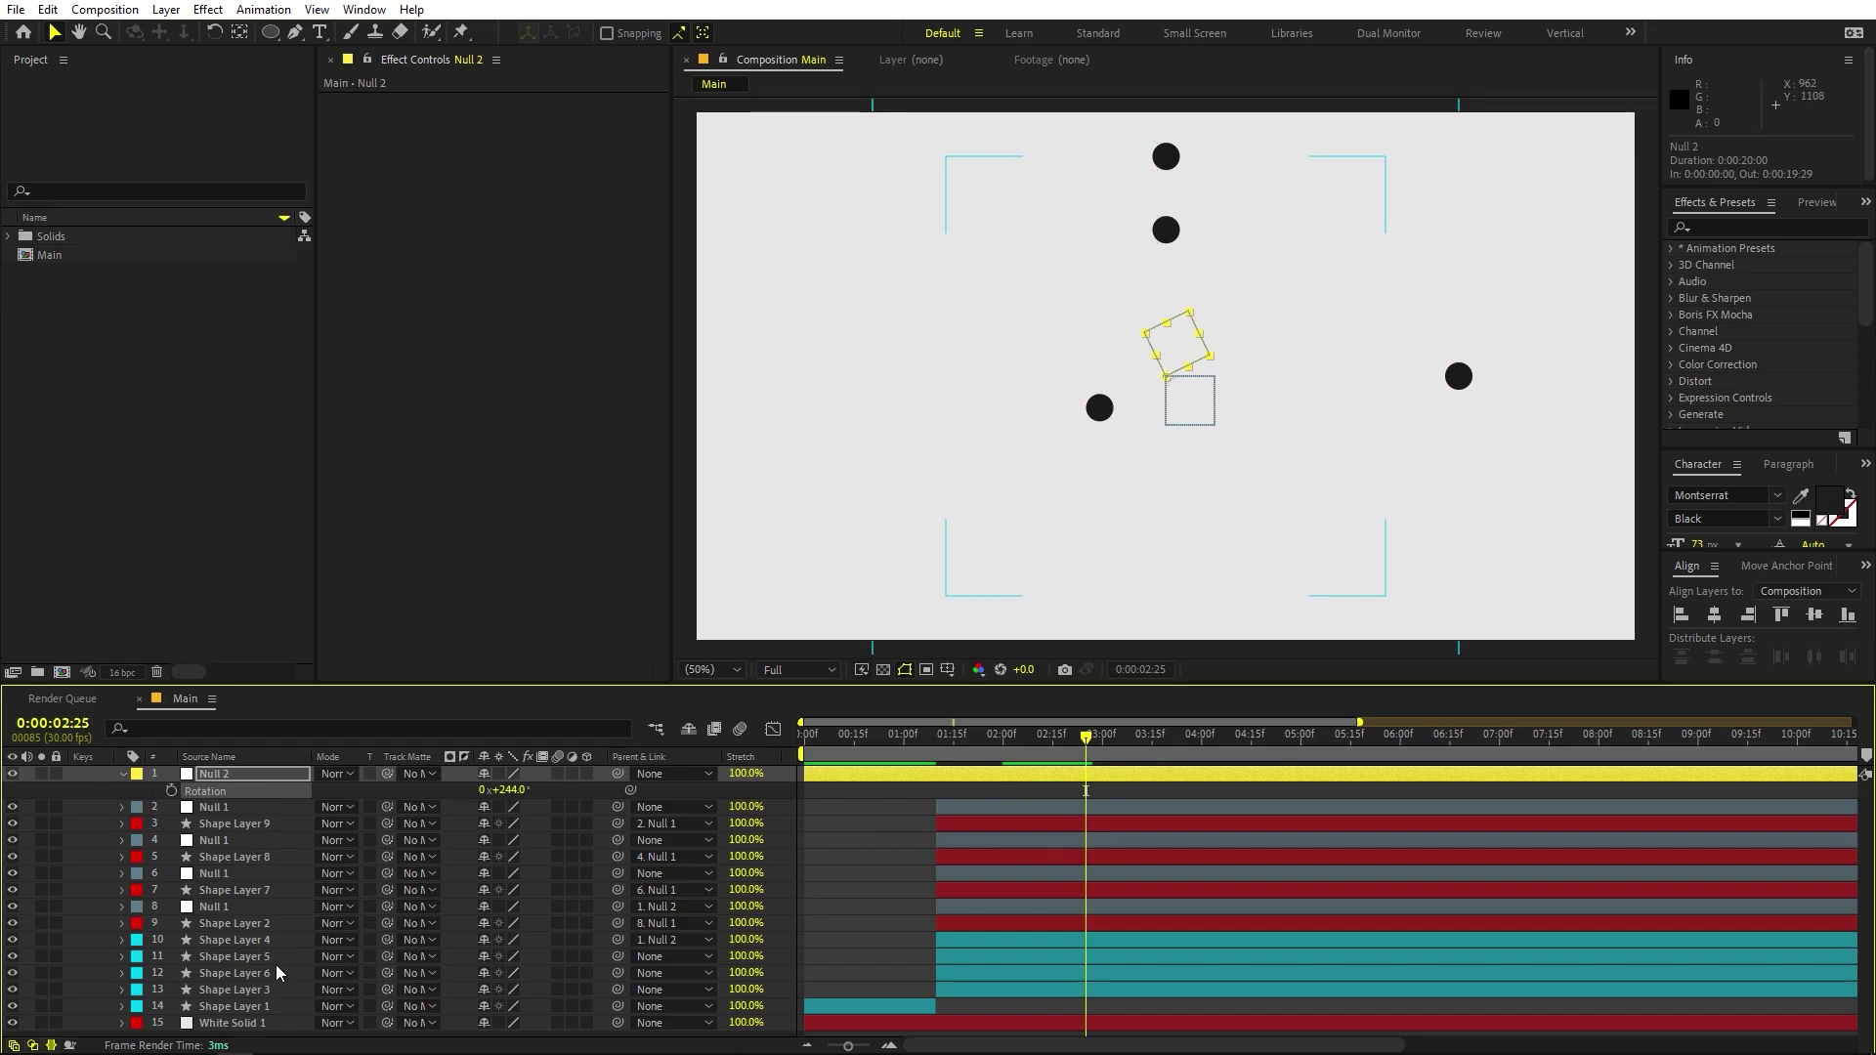
Set the parent of the innermost ring, Shape Layer 4, back to None and deselect all layers.
{"action": "left_click", "coordinate": [648, 941]}
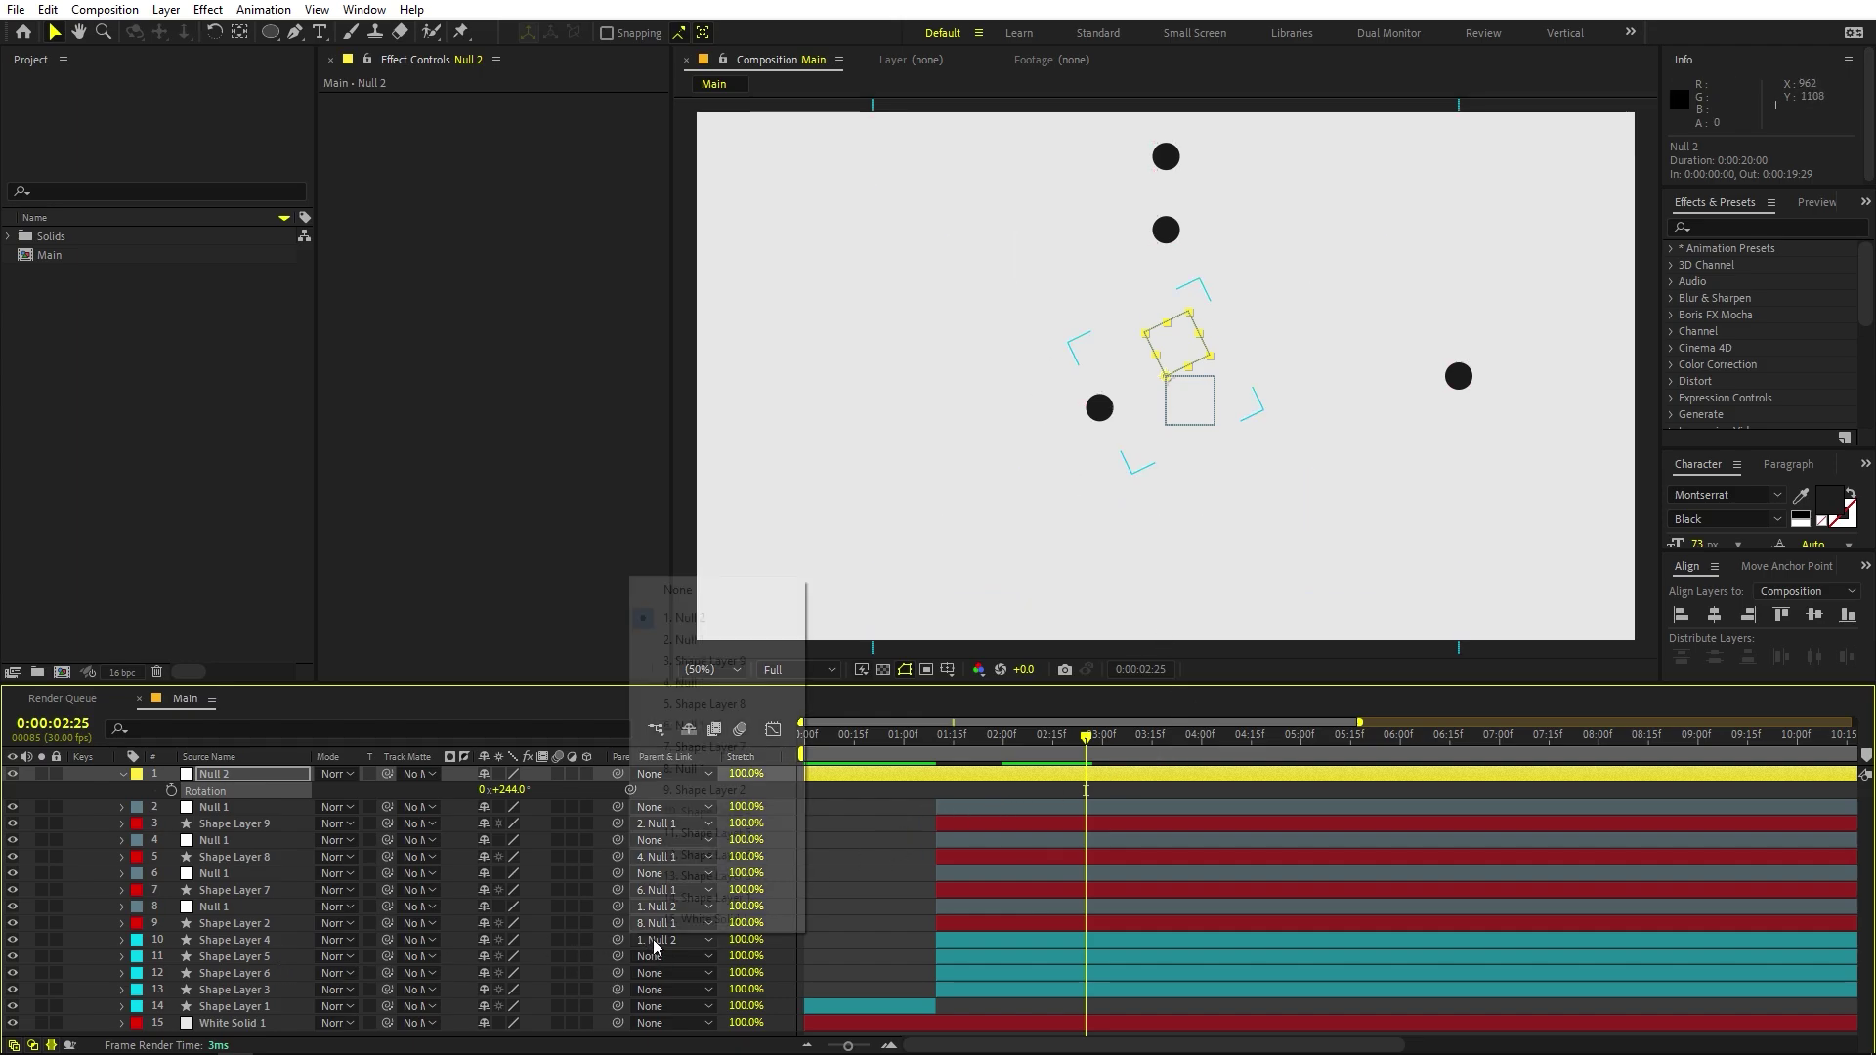
{"action": "left_click", "coordinate": [700, 589]}
{"action": "key", "text": "F2"}
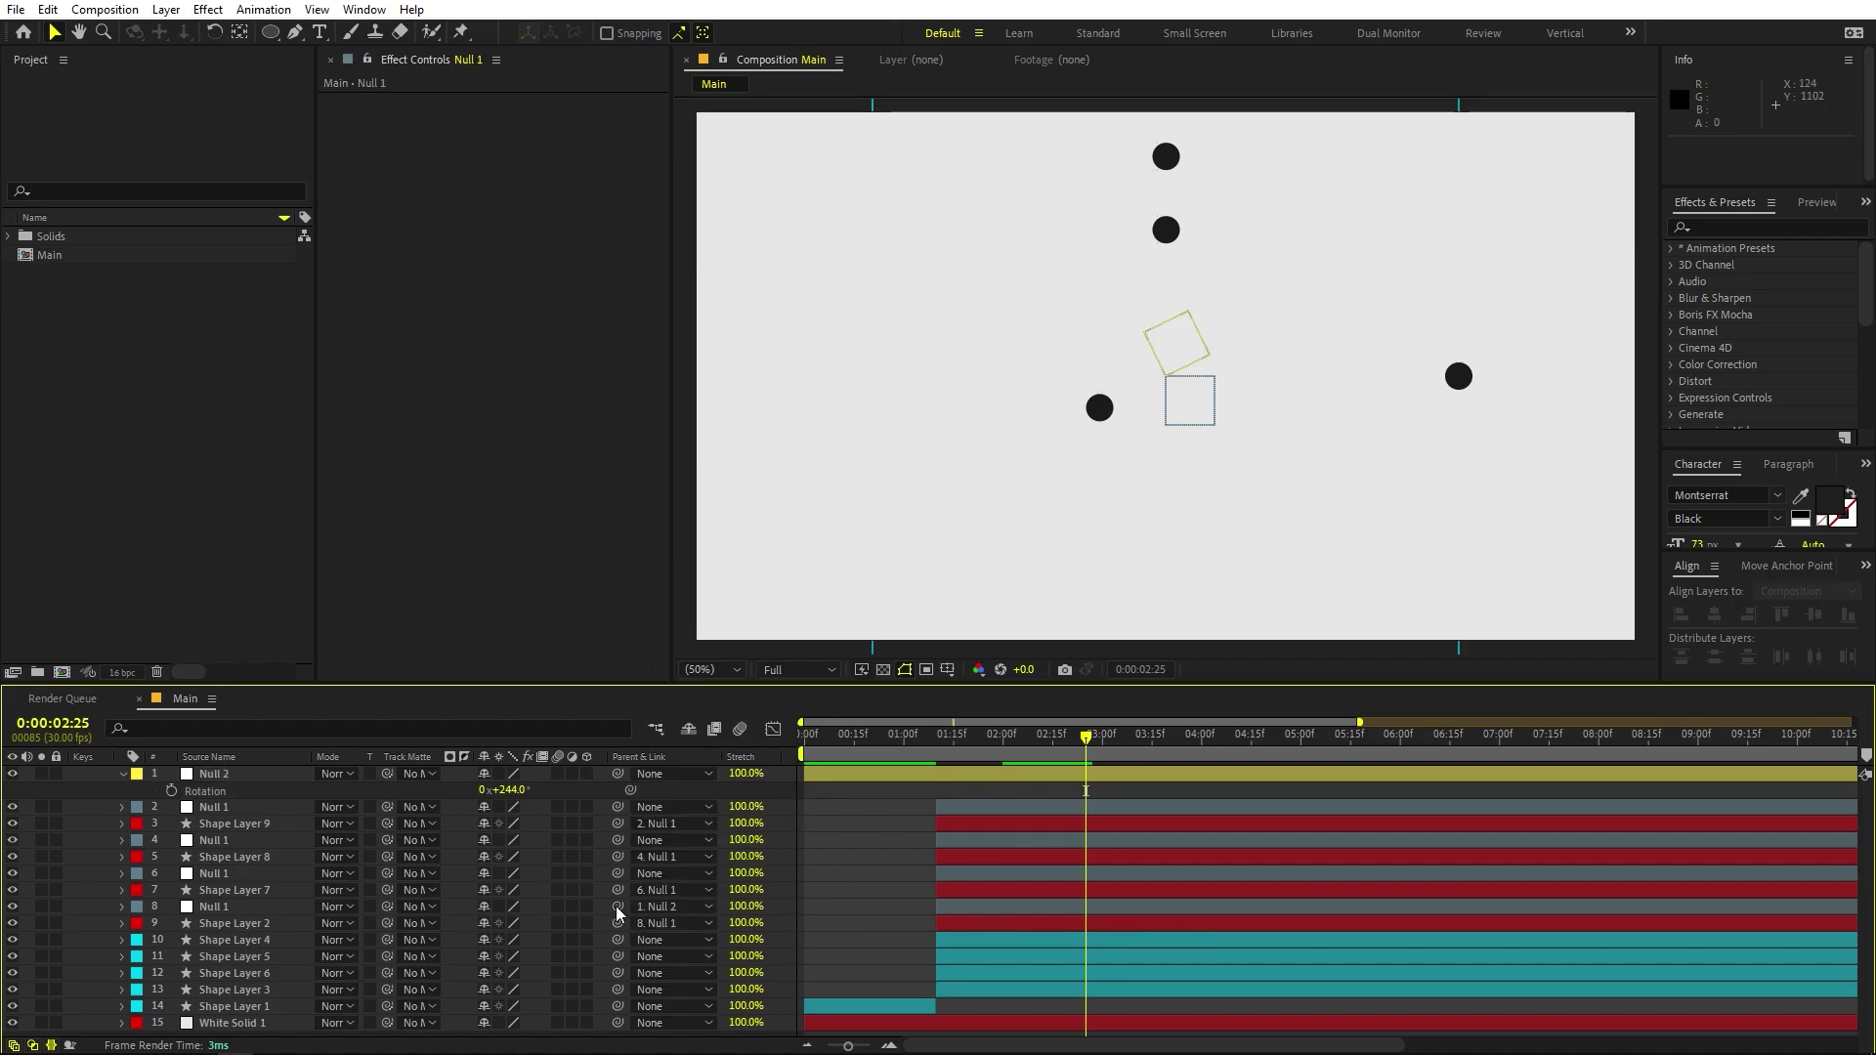
Set the parents of the Null 1 layers above Shape Layers 2 and 7, and of Shape Layer 5, back to None.
{"action": "left_click", "coordinate": [653, 906]}
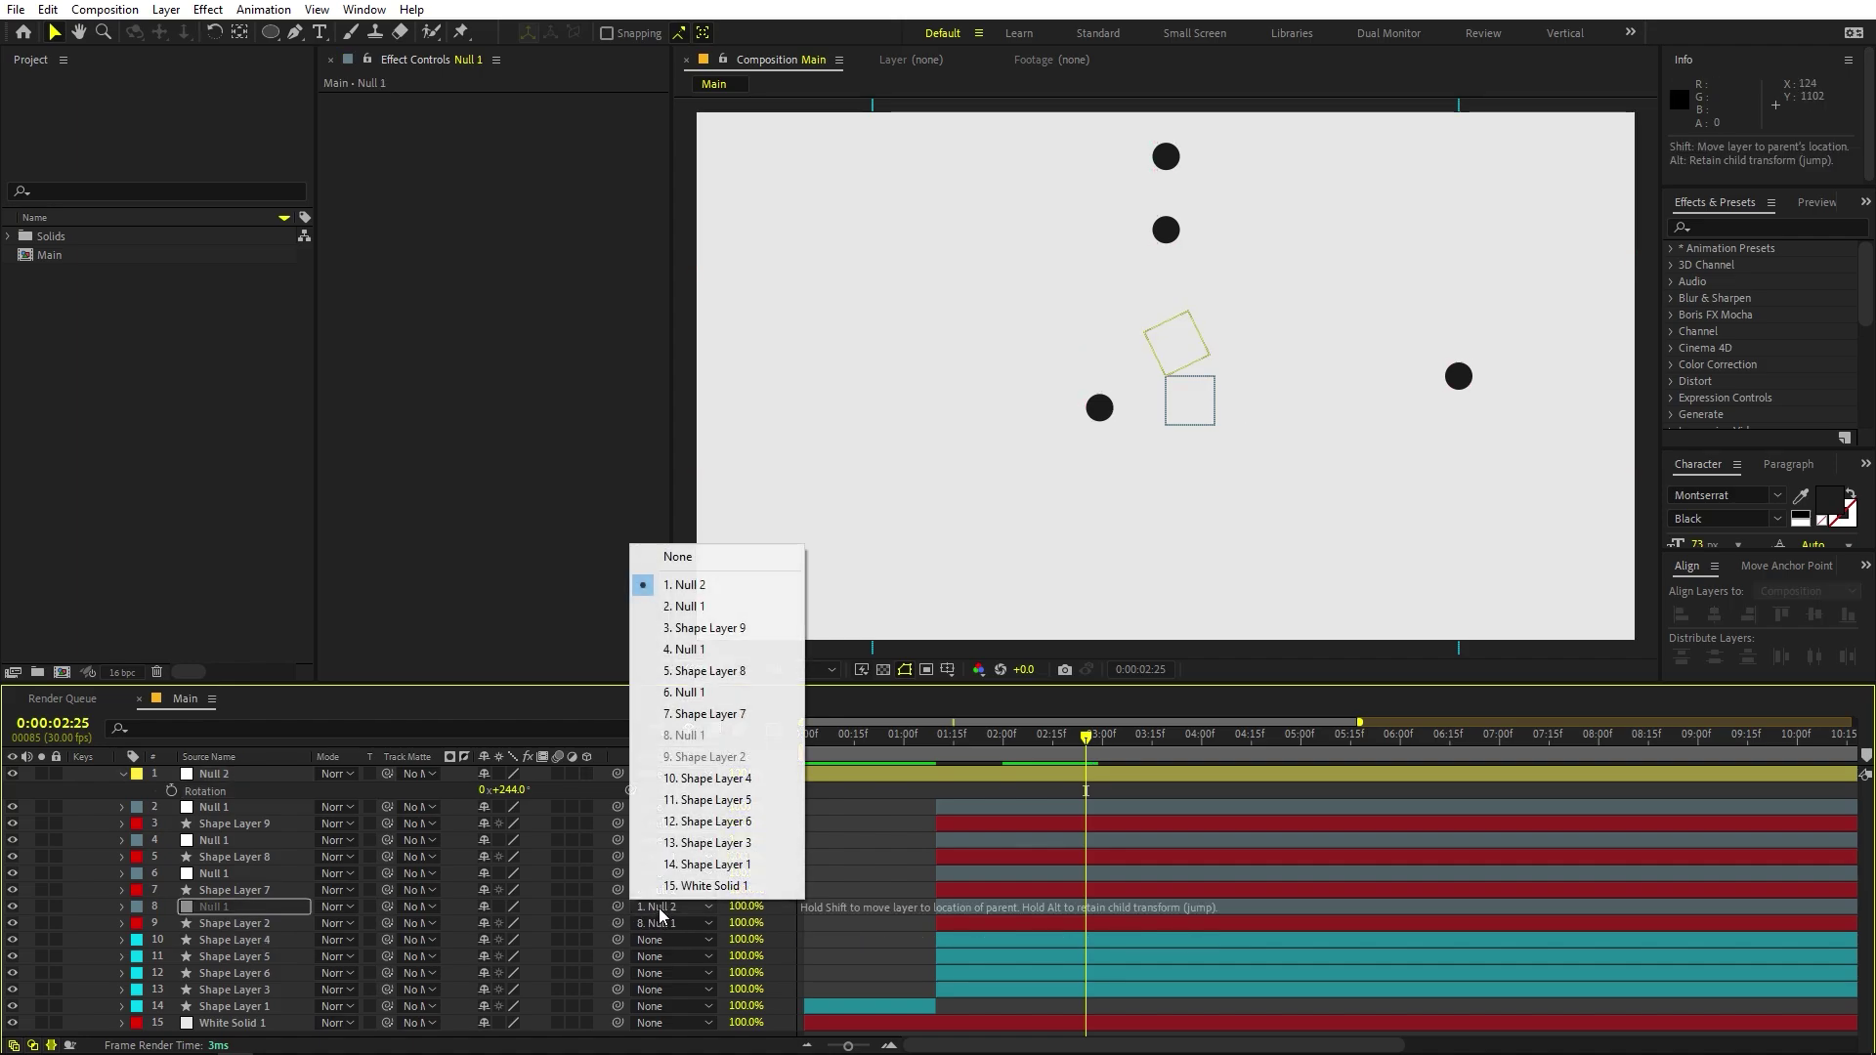
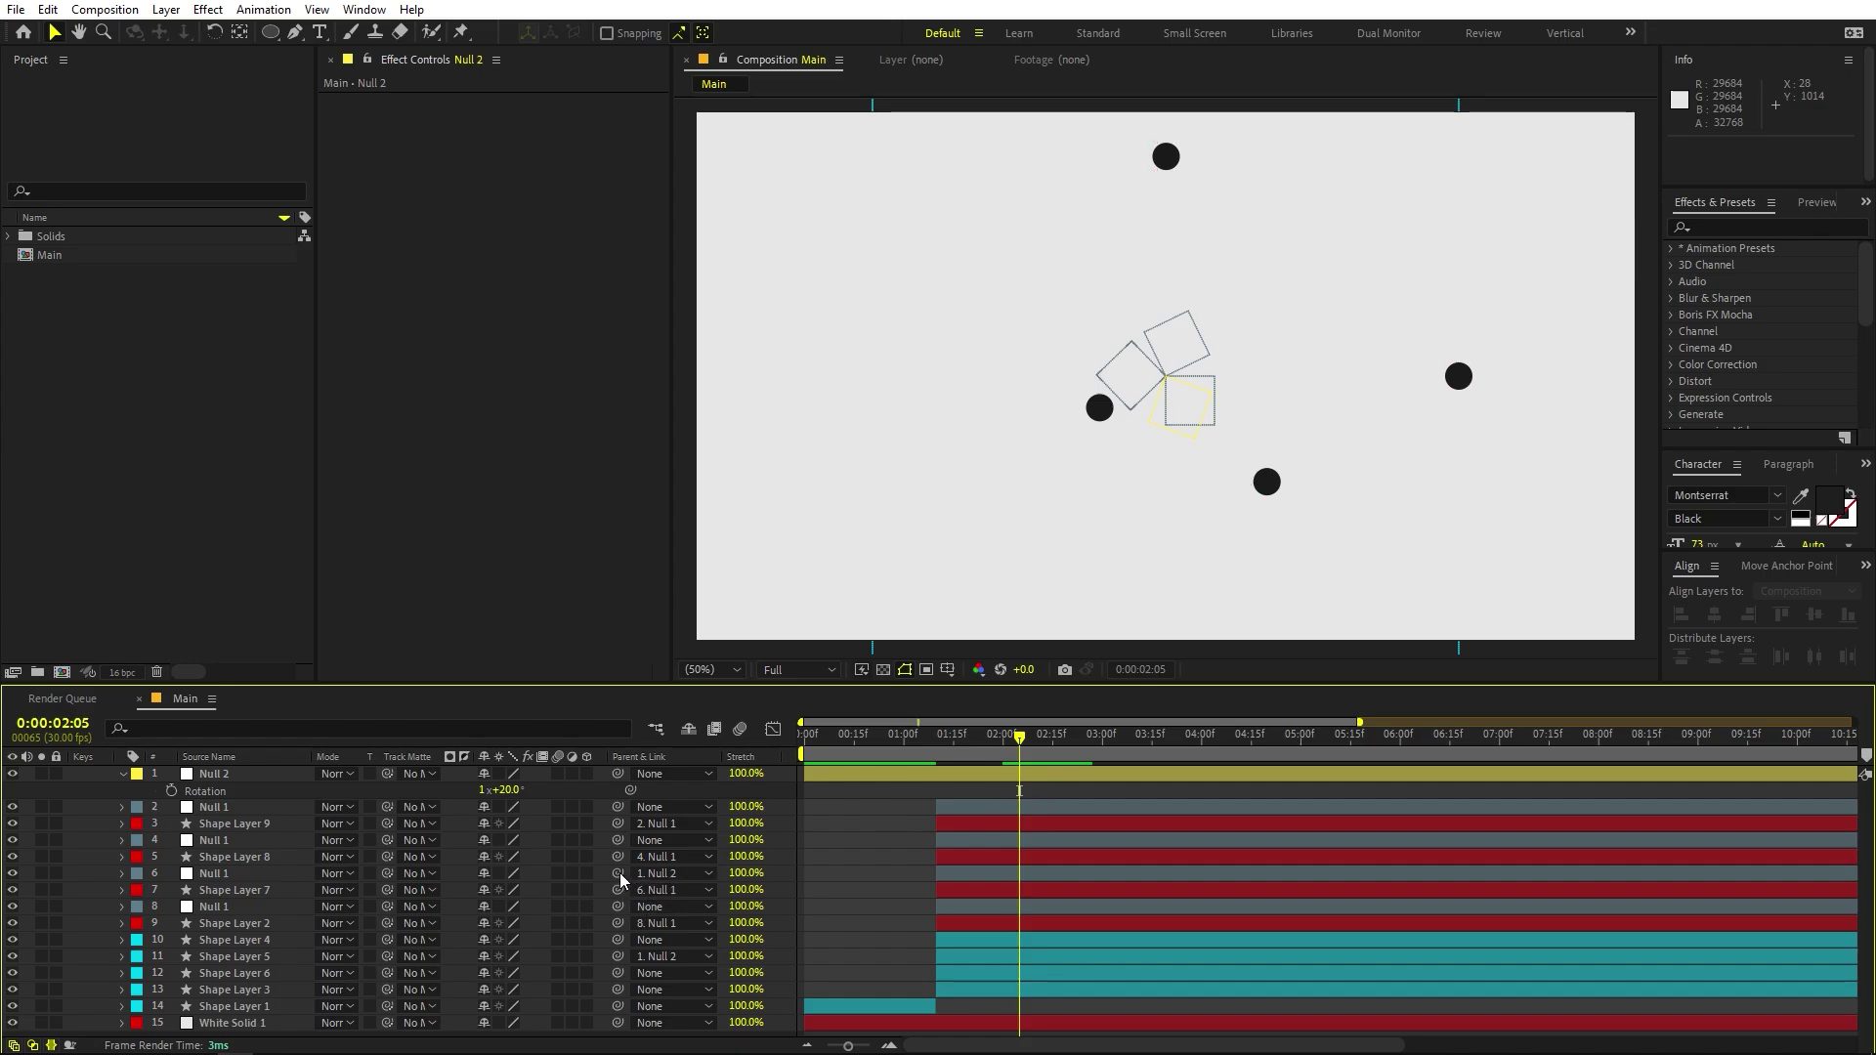
{"action": "left_click", "coordinate": [646, 873]}
{"action": "left_click", "coordinate": [666, 573]}
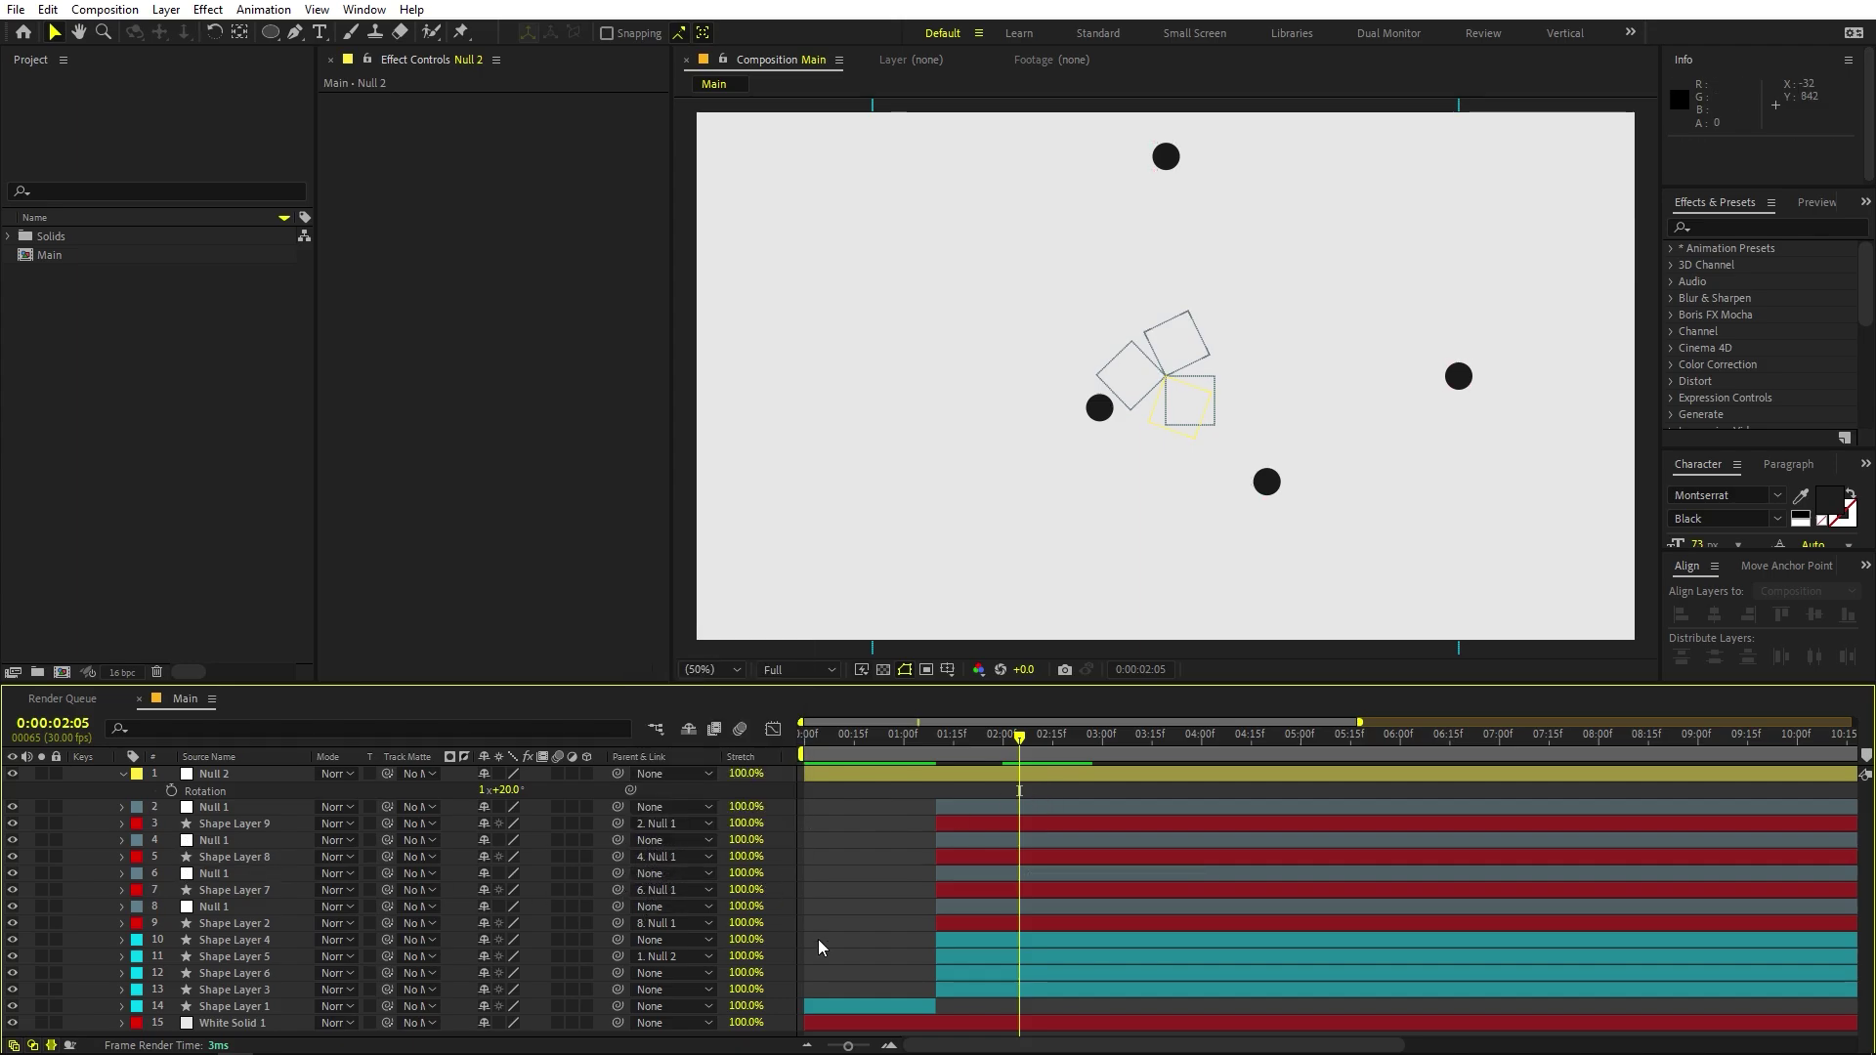
{"action": "left_click", "coordinate": [676, 958]}
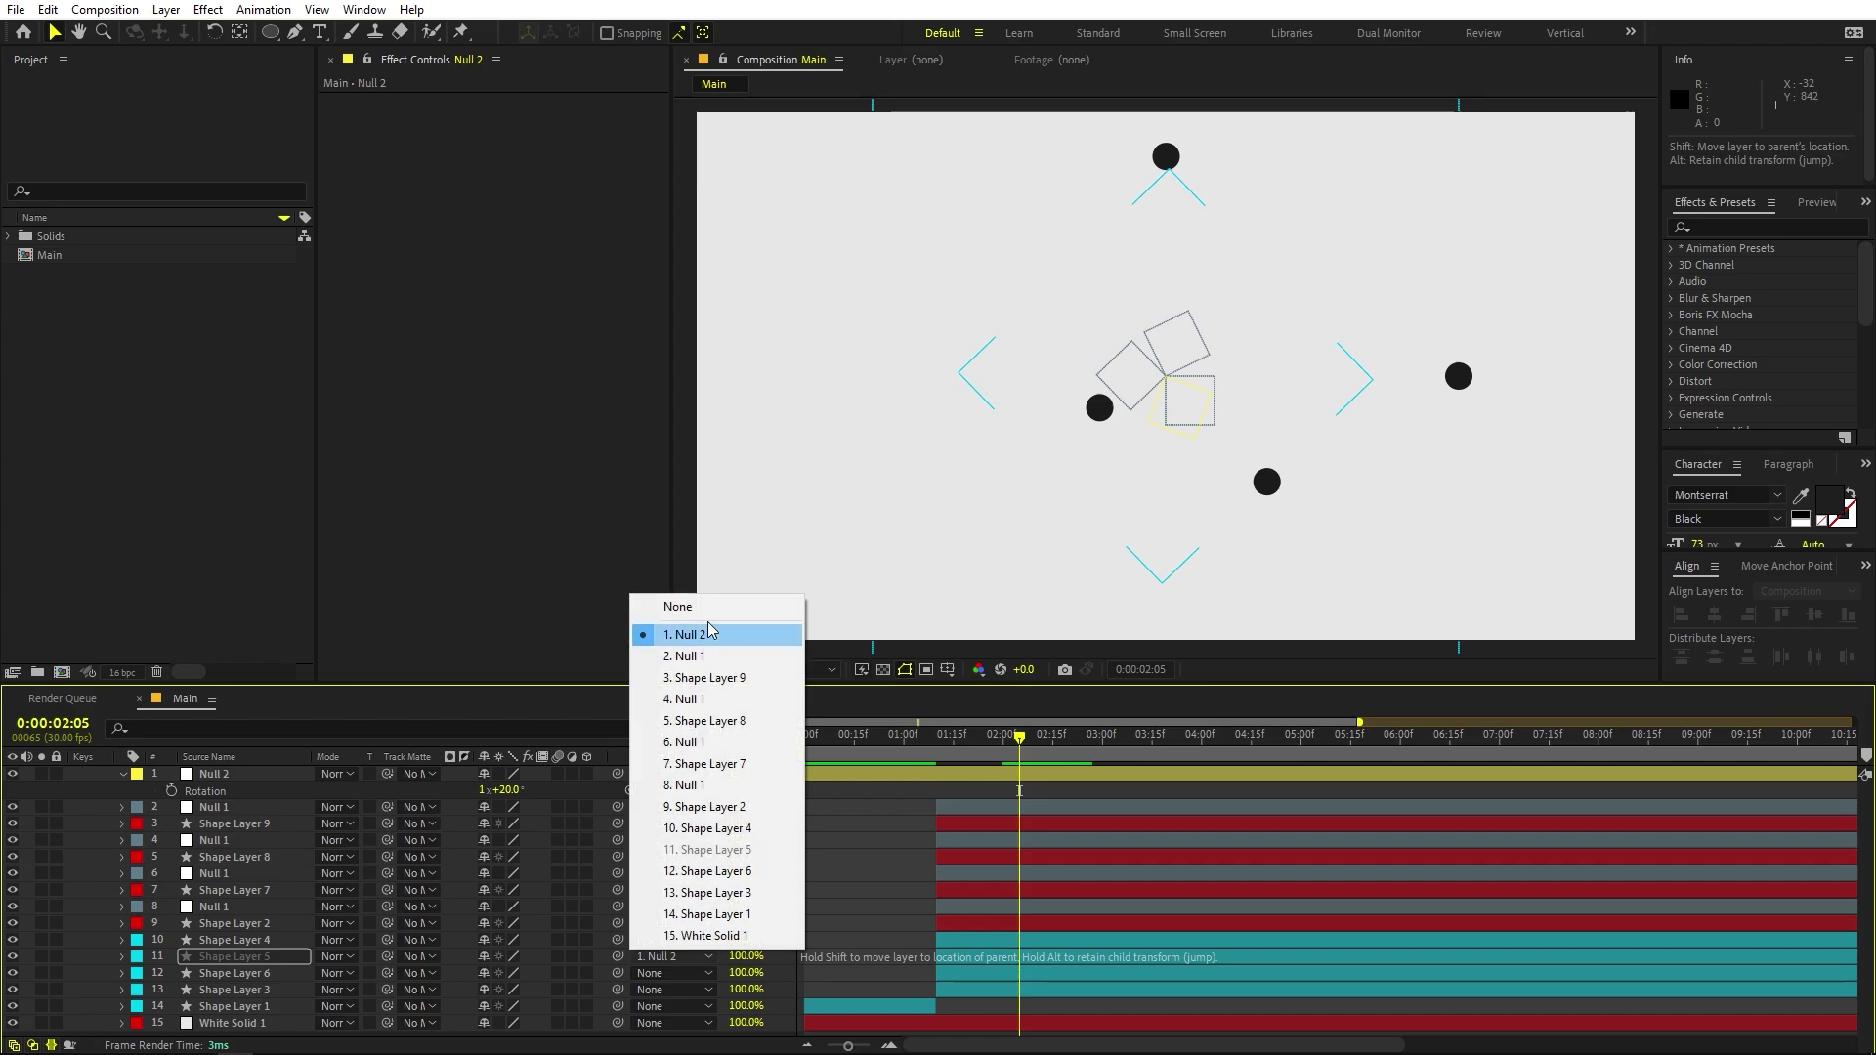
{"action": "left_click", "coordinate": [703, 608]}
Parent the Null 1 above Shape Layer 8 and the matching ring, Shape Layer 6, to Null 2.
{"action": "left_click_drag", "start_coordinate": [1019, 766], "coordinate": [1123, 783]}
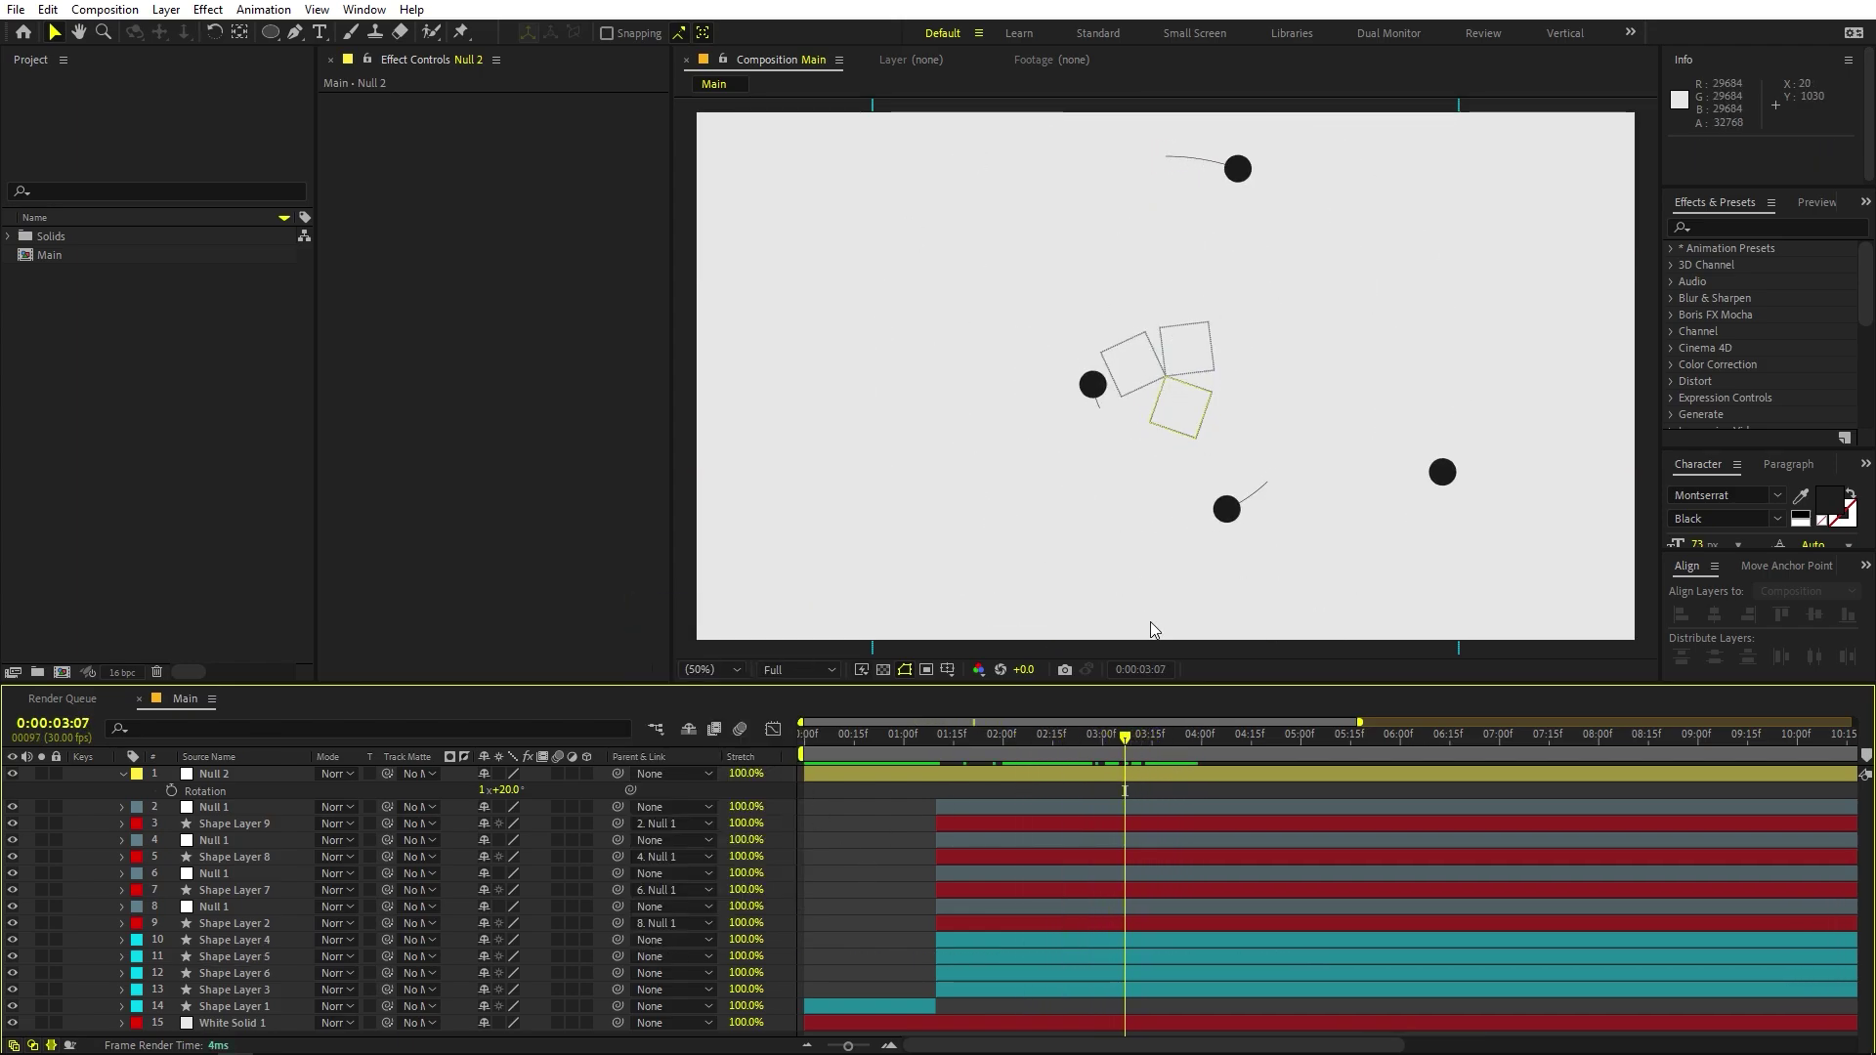
{"action": "left_click", "coordinate": [1237, 172]}
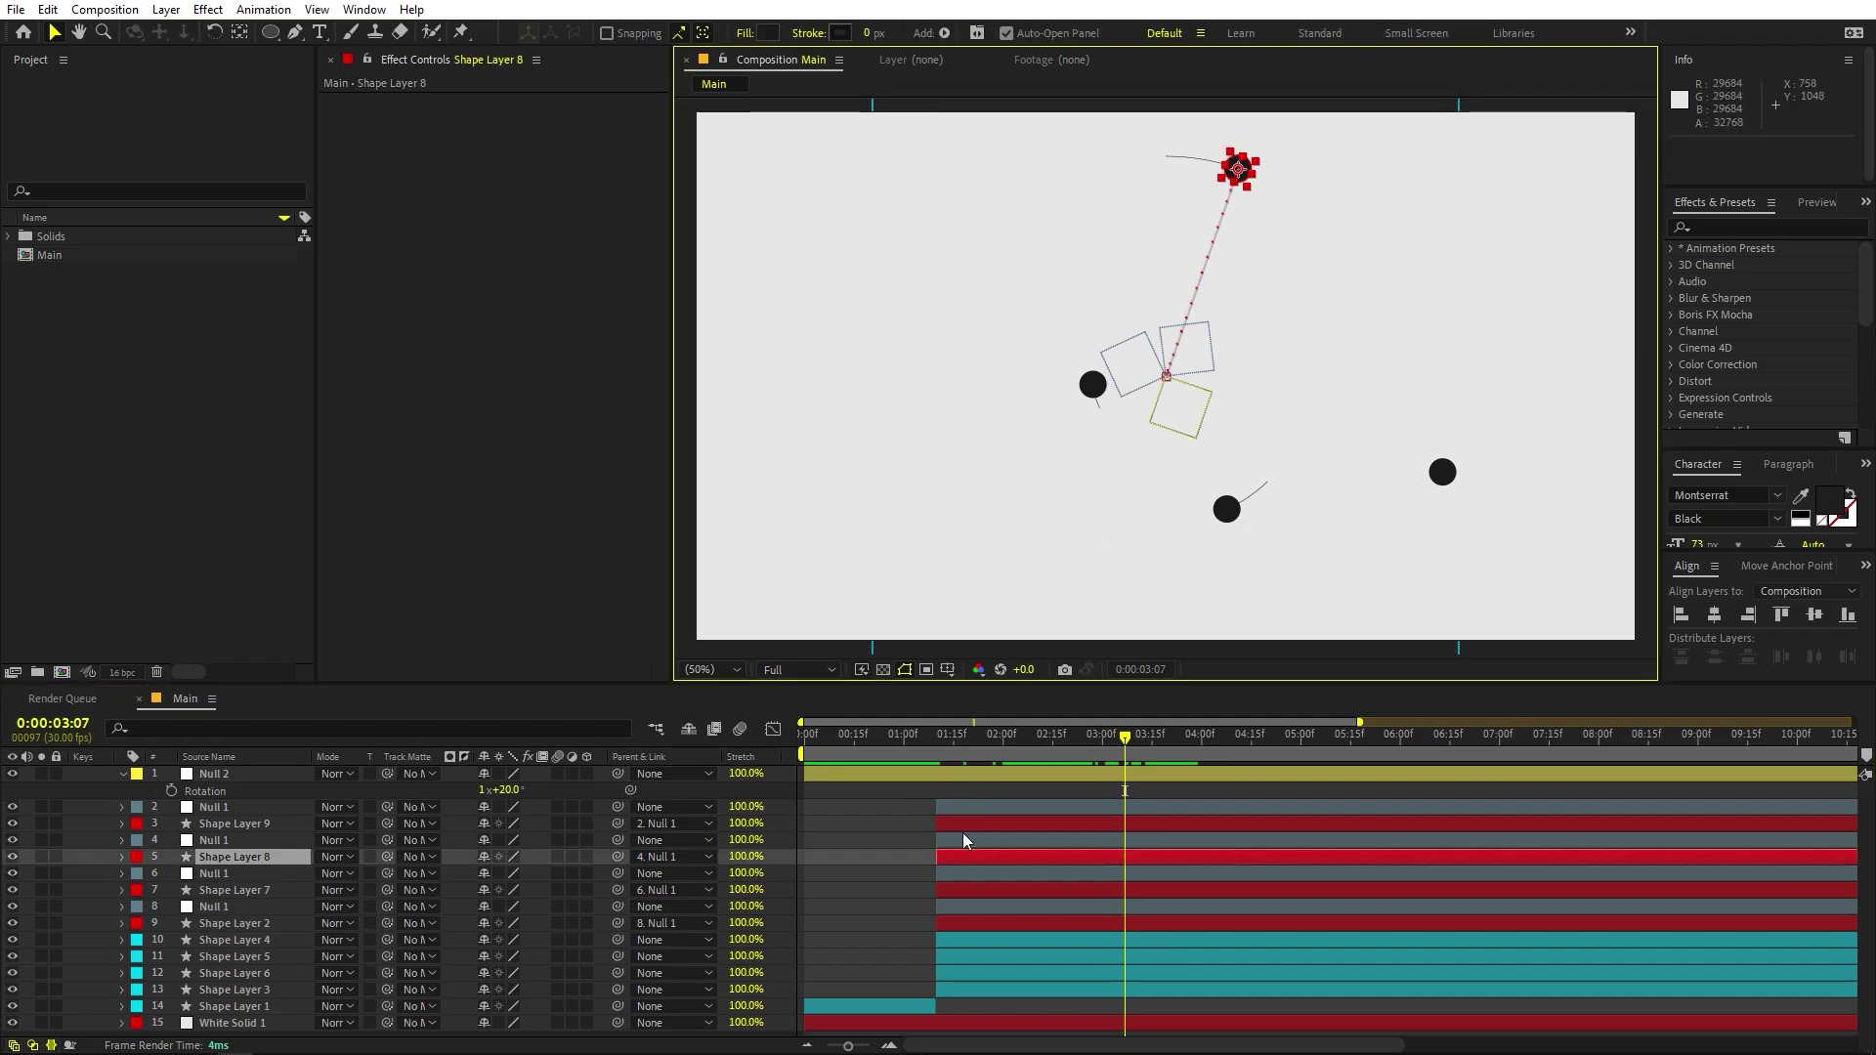
{"action": "left_click", "coordinate": [246, 838]}
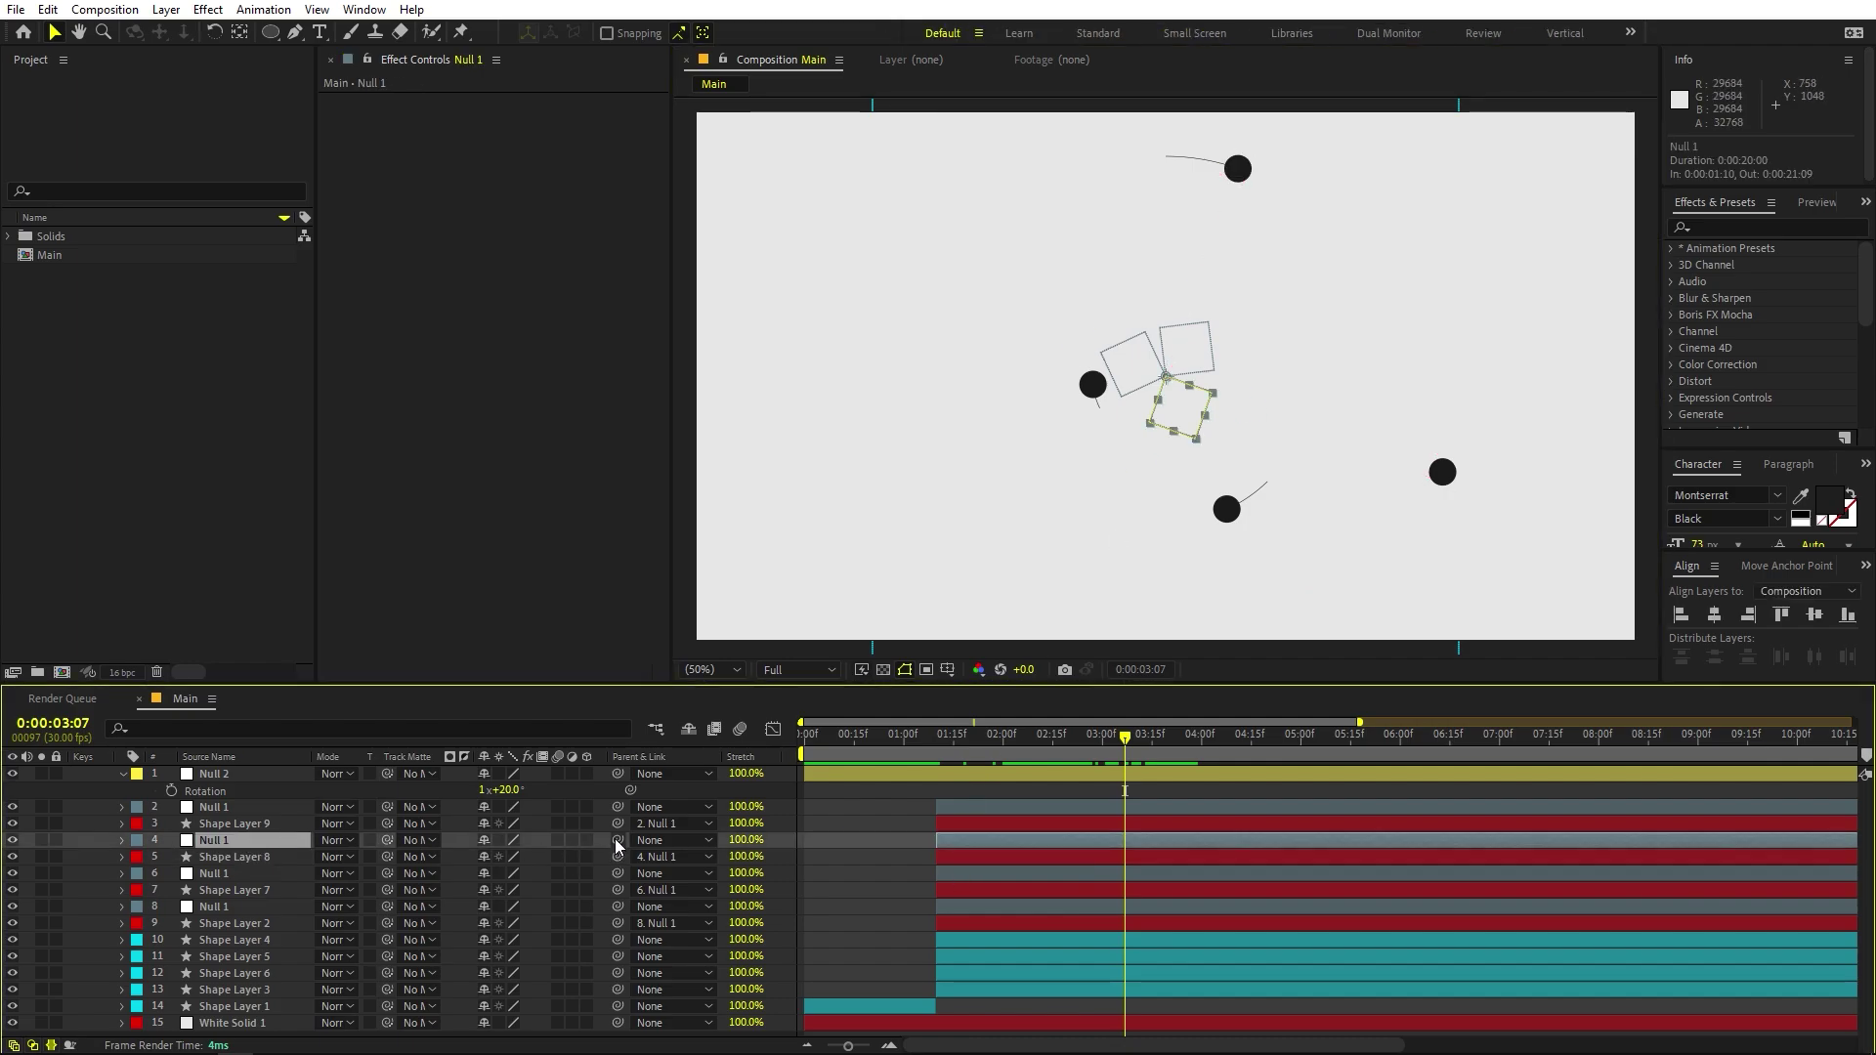
{"action": "left_click_drag", "start_coordinate": [616, 839], "coordinate": [270, 775]}
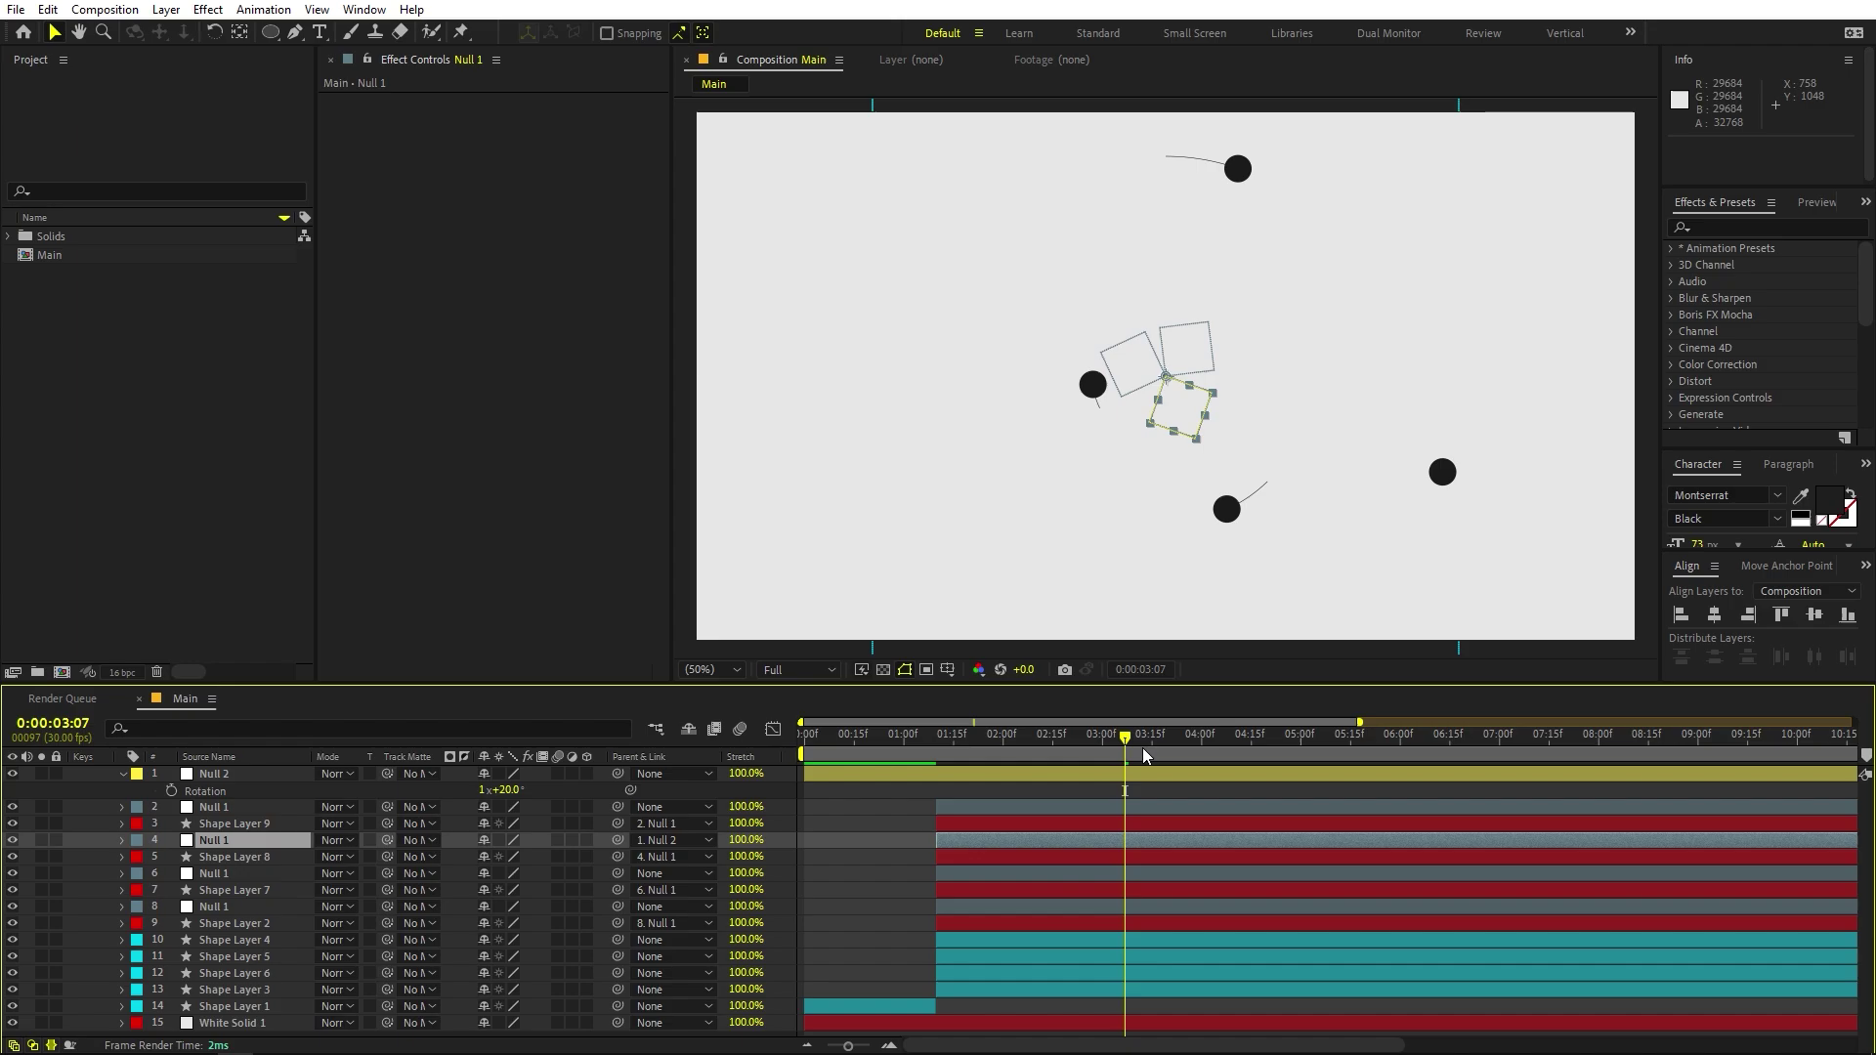
{"action": "left_click_drag", "start_coordinate": [1141, 748], "coordinate": [1162, 782]}
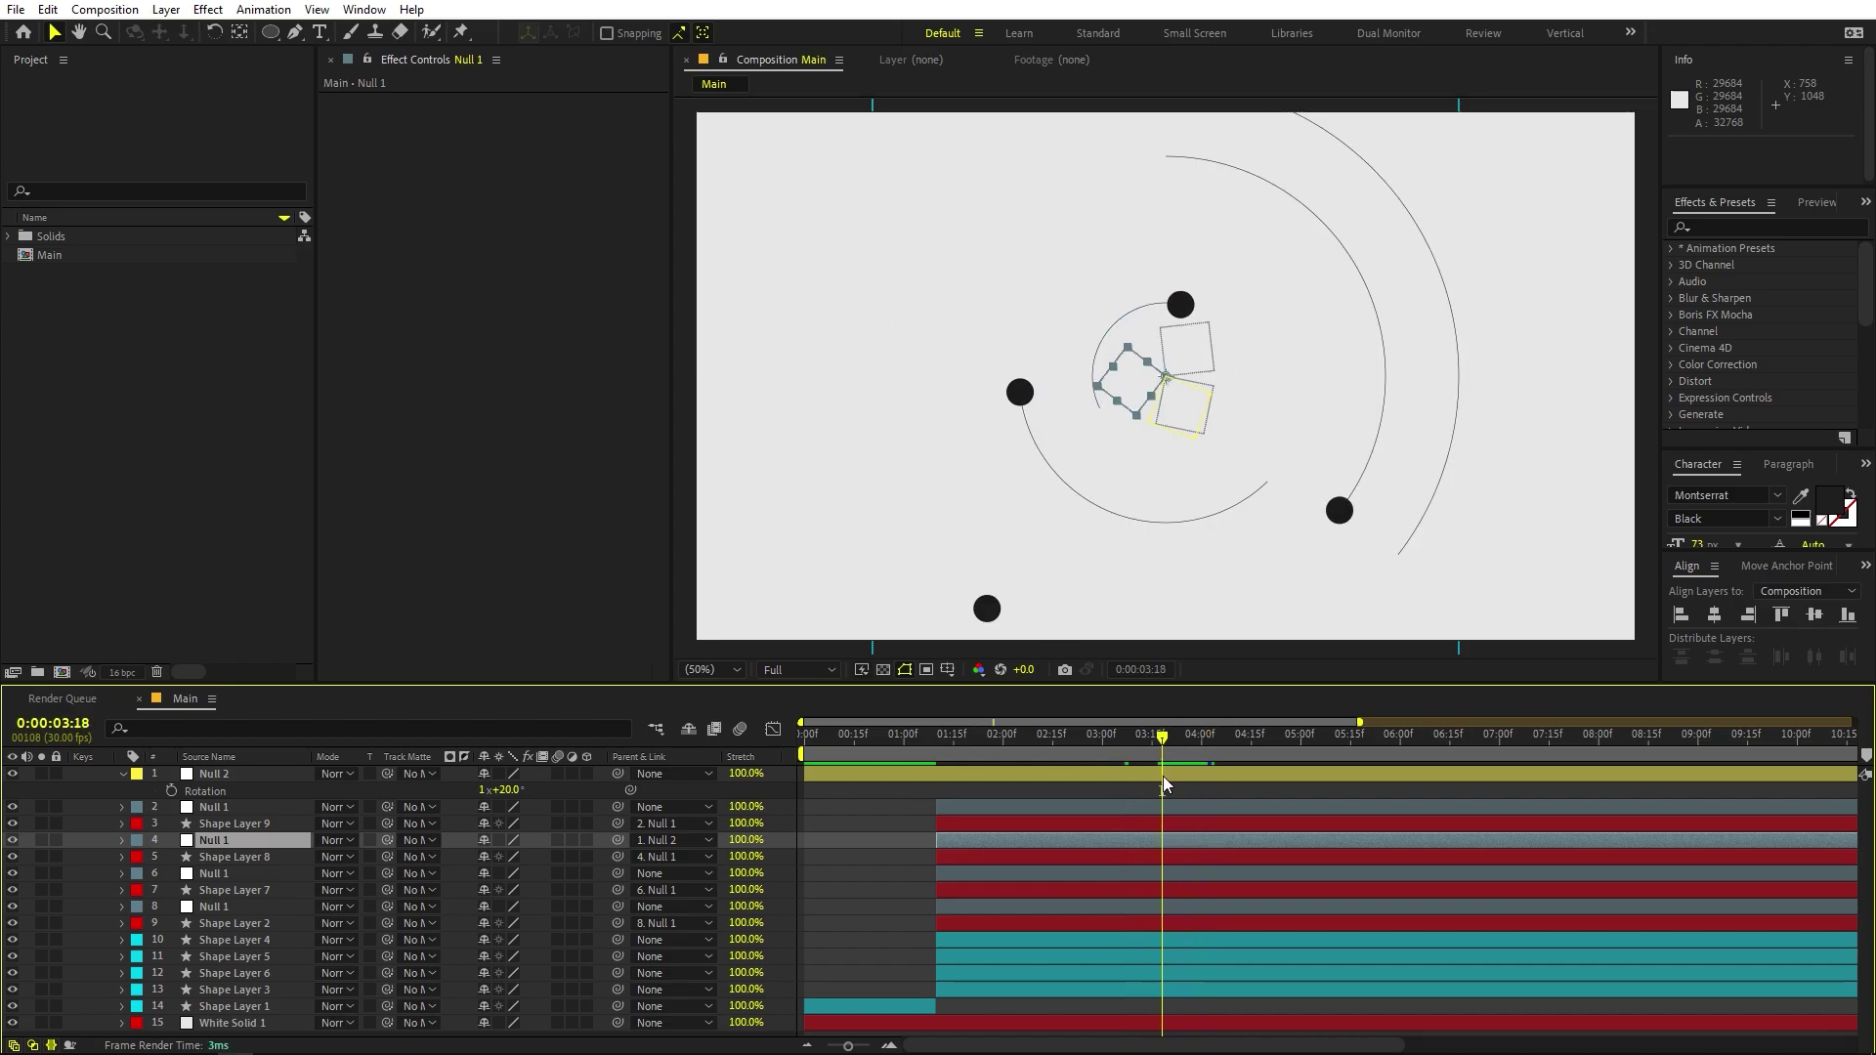
{"action": "left_click", "coordinate": [1187, 854]}
{"action": "left_click", "coordinate": [1366, 465]}
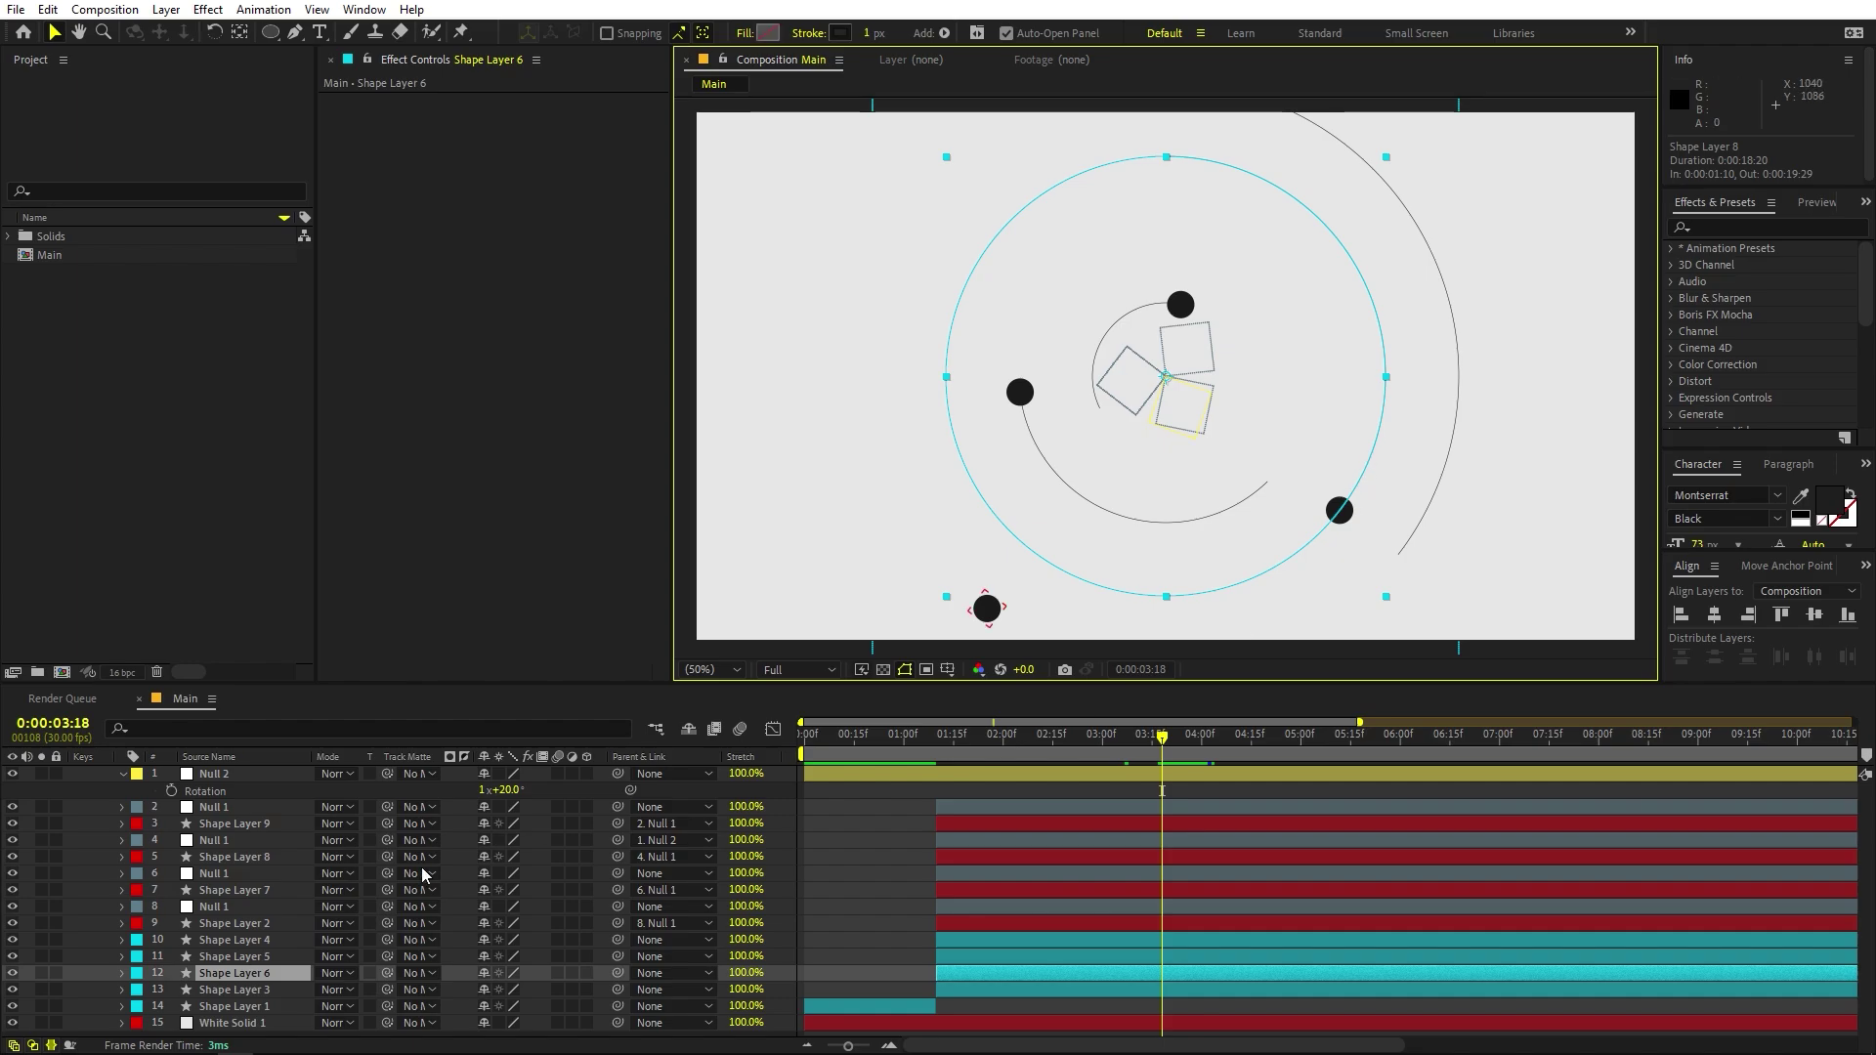
{"action": "left_click_drag", "start_coordinate": [616, 972], "coordinate": [210, 773]}
Set Null 2's Rotation to 330° with the current time at 0:00:02:27, and delete Null 2.
{"action": "left_click_drag", "start_coordinate": [1011, 757], "coordinate": [1046, 749]}
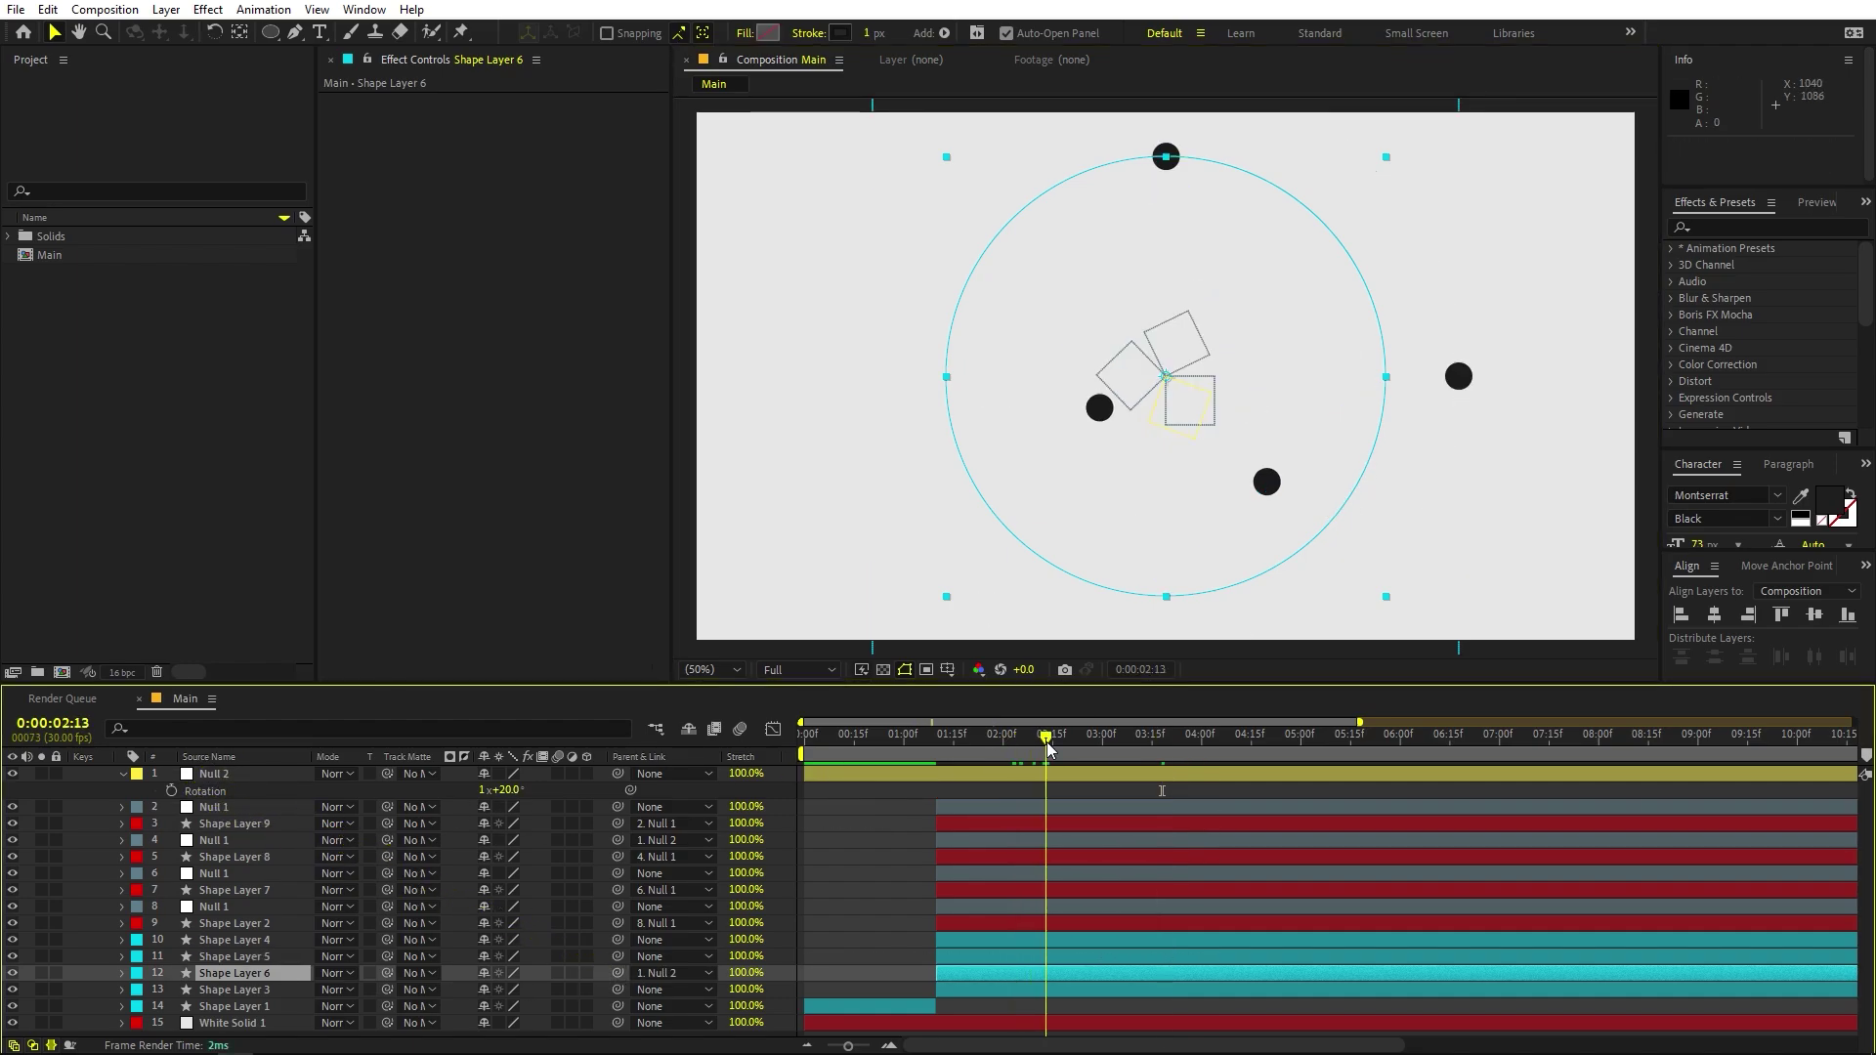
{"action": "mouse_move", "coordinate": [506, 789]}
{"action": "left_mouse_down"}
{"action": "mouse_move", "coordinate": [452, 791]}
{"action": "mouse_move", "coordinate": [518, 792]}
{"action": "left_mouse_up"}
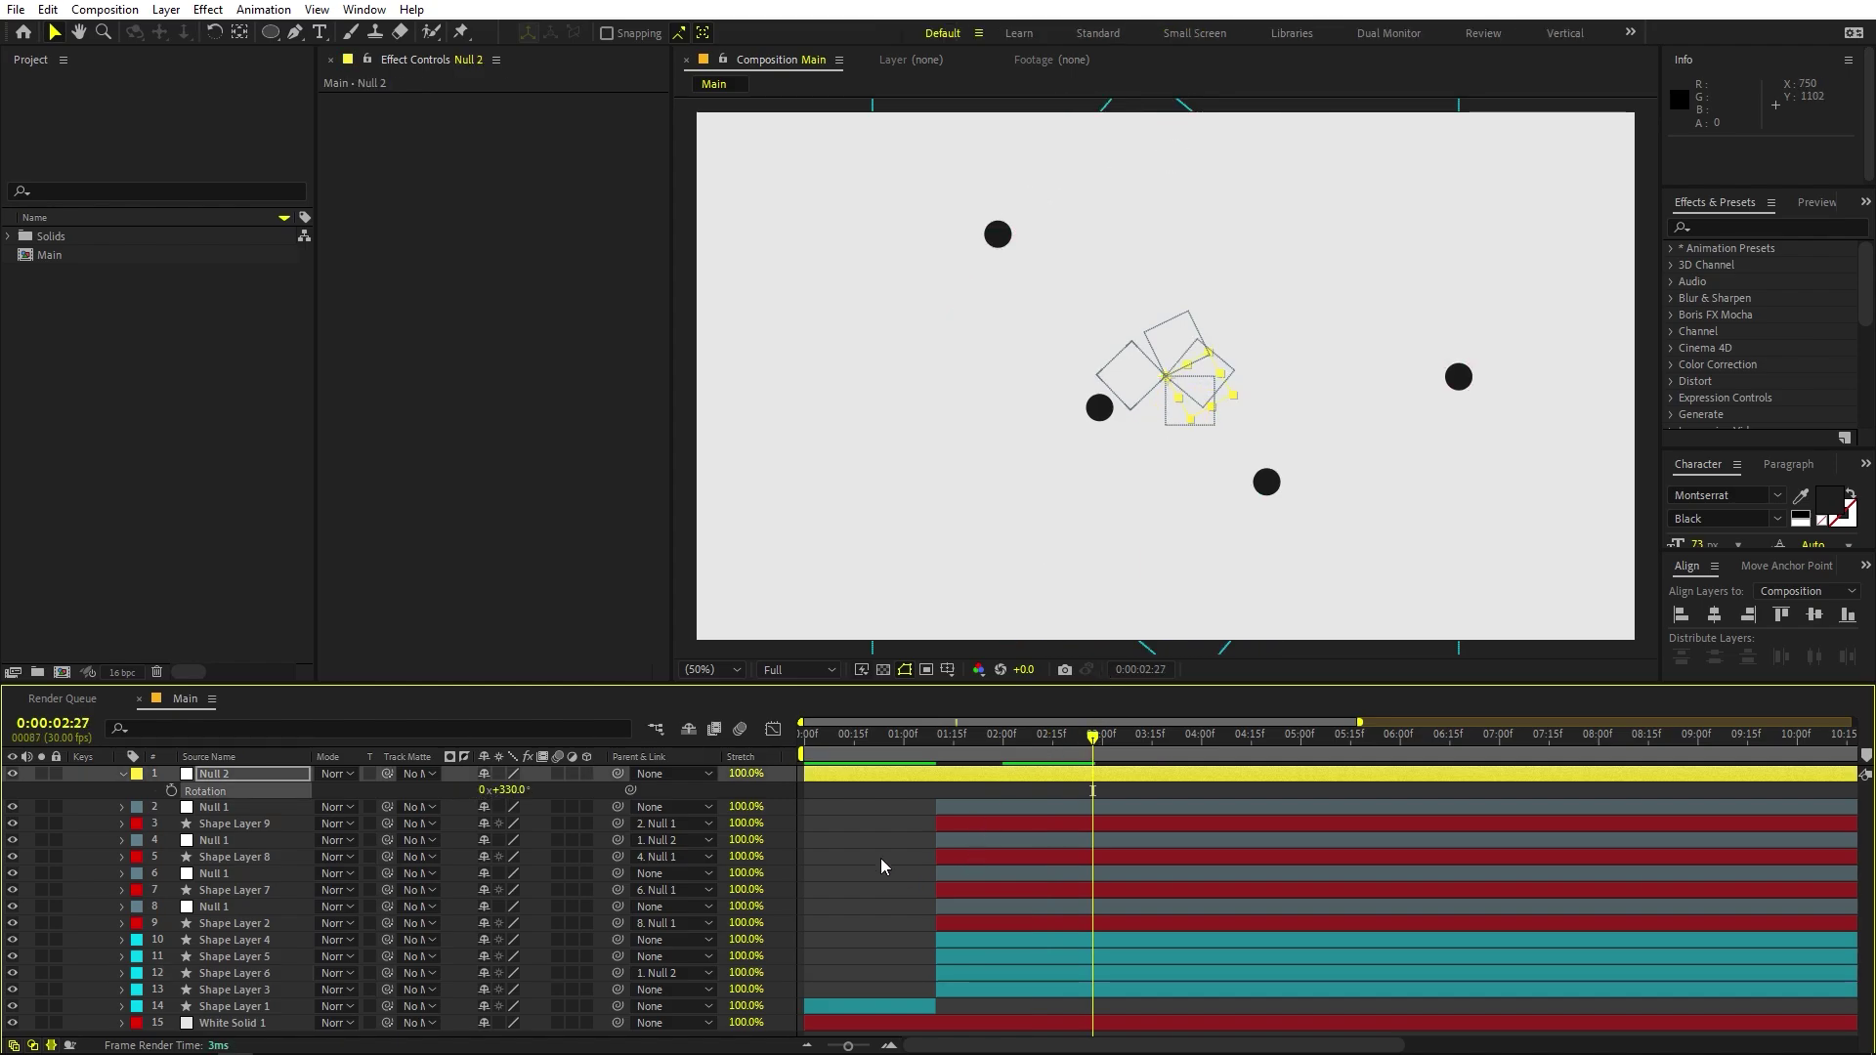
{"action": "left_click", "coordinate": [881, 858]}
{"action": "left_click", "coordinate": [878, 770]}
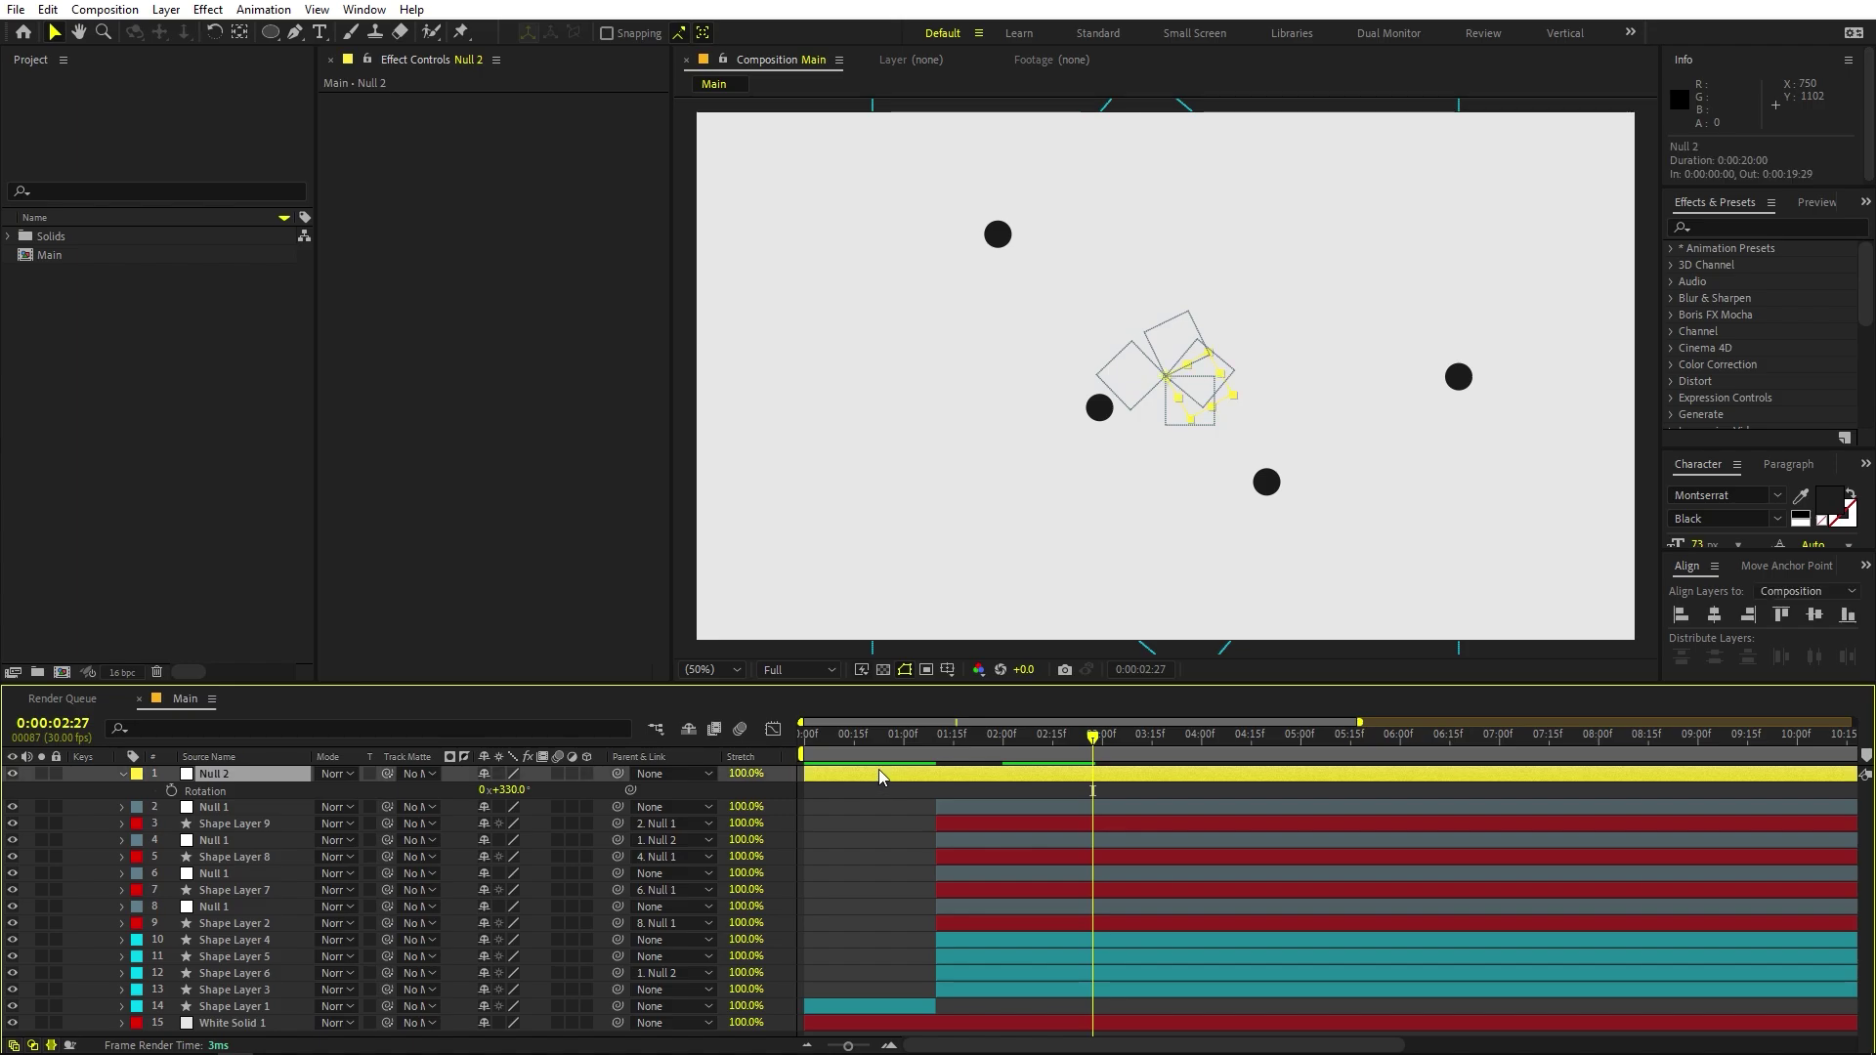
{"action": "key", "text": "Delete"}
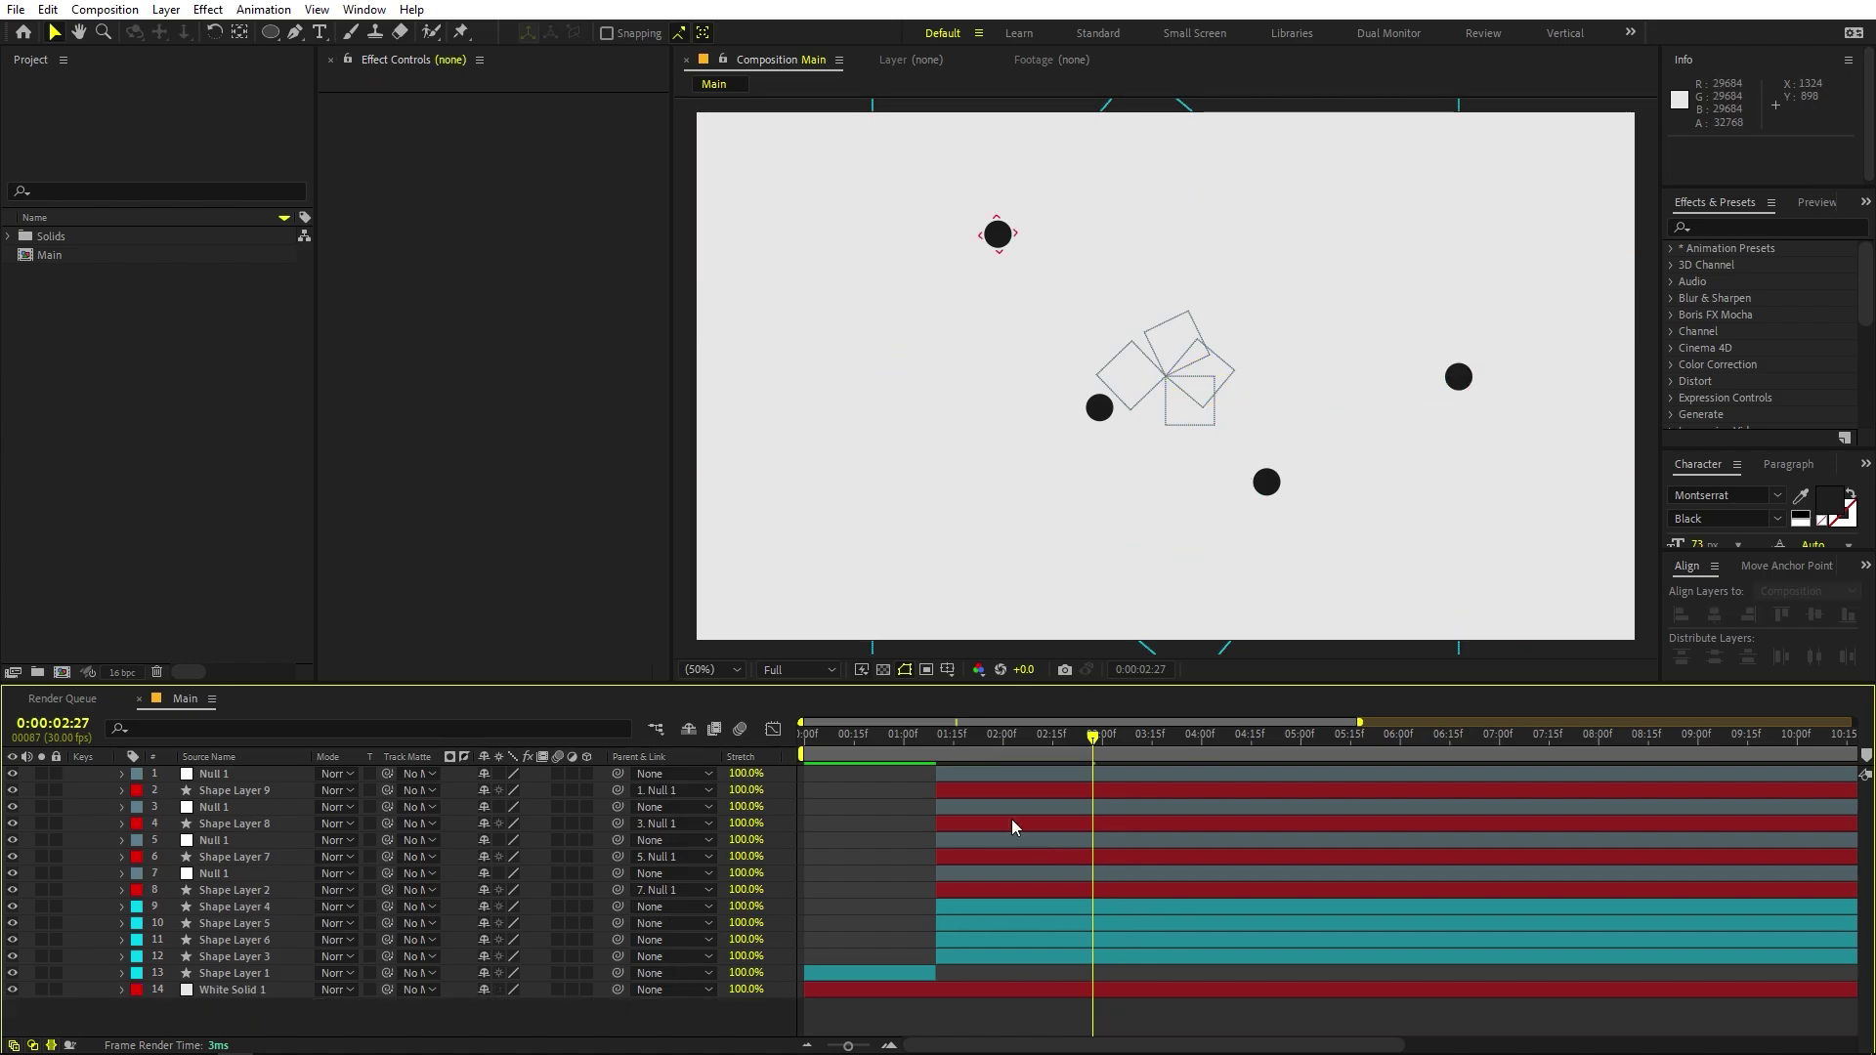
Expand Trim Paths 1 of the outermost ring, Shape Layer 3, and set its Offset to 55°.
{"action": "left_click_drag", "start_coordinate": [928, 747], "coordinate": [1109, 771]}
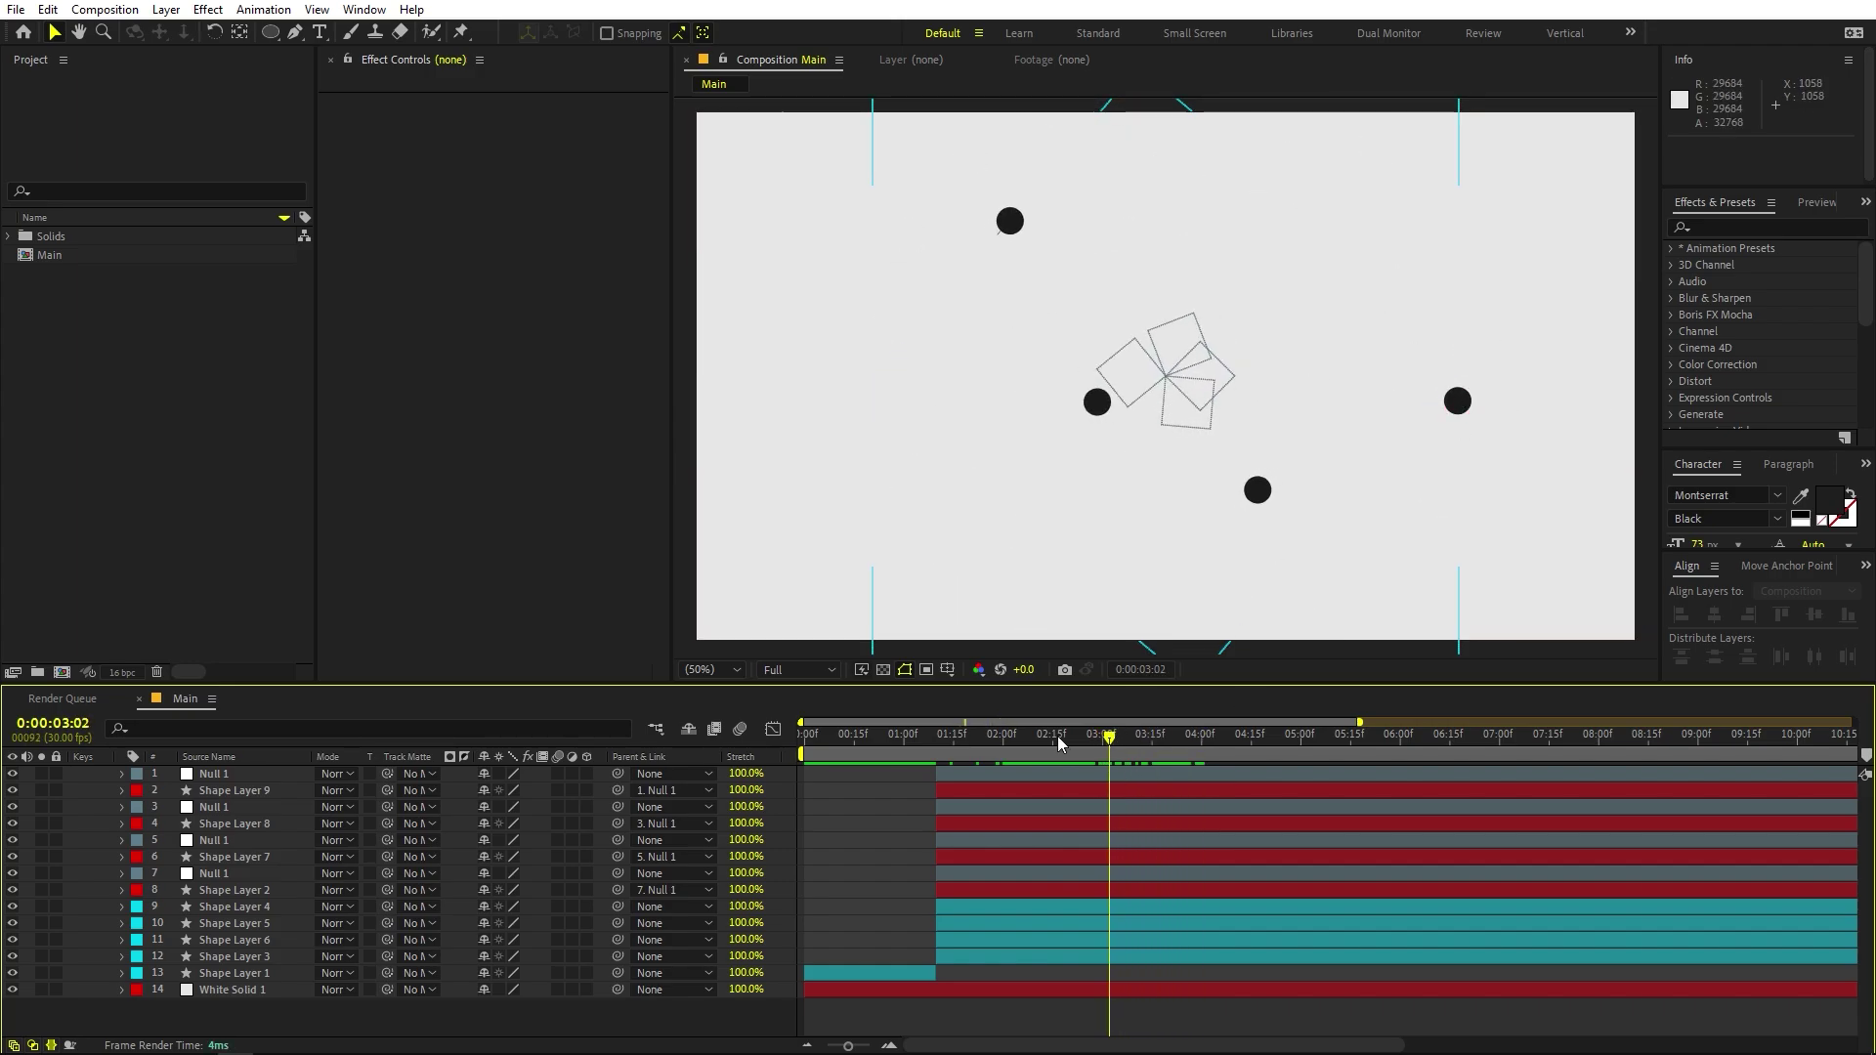
{"action": "left_click_drag", "start_coordinate": [1067, 751], "coordinate": [1138, 746]}
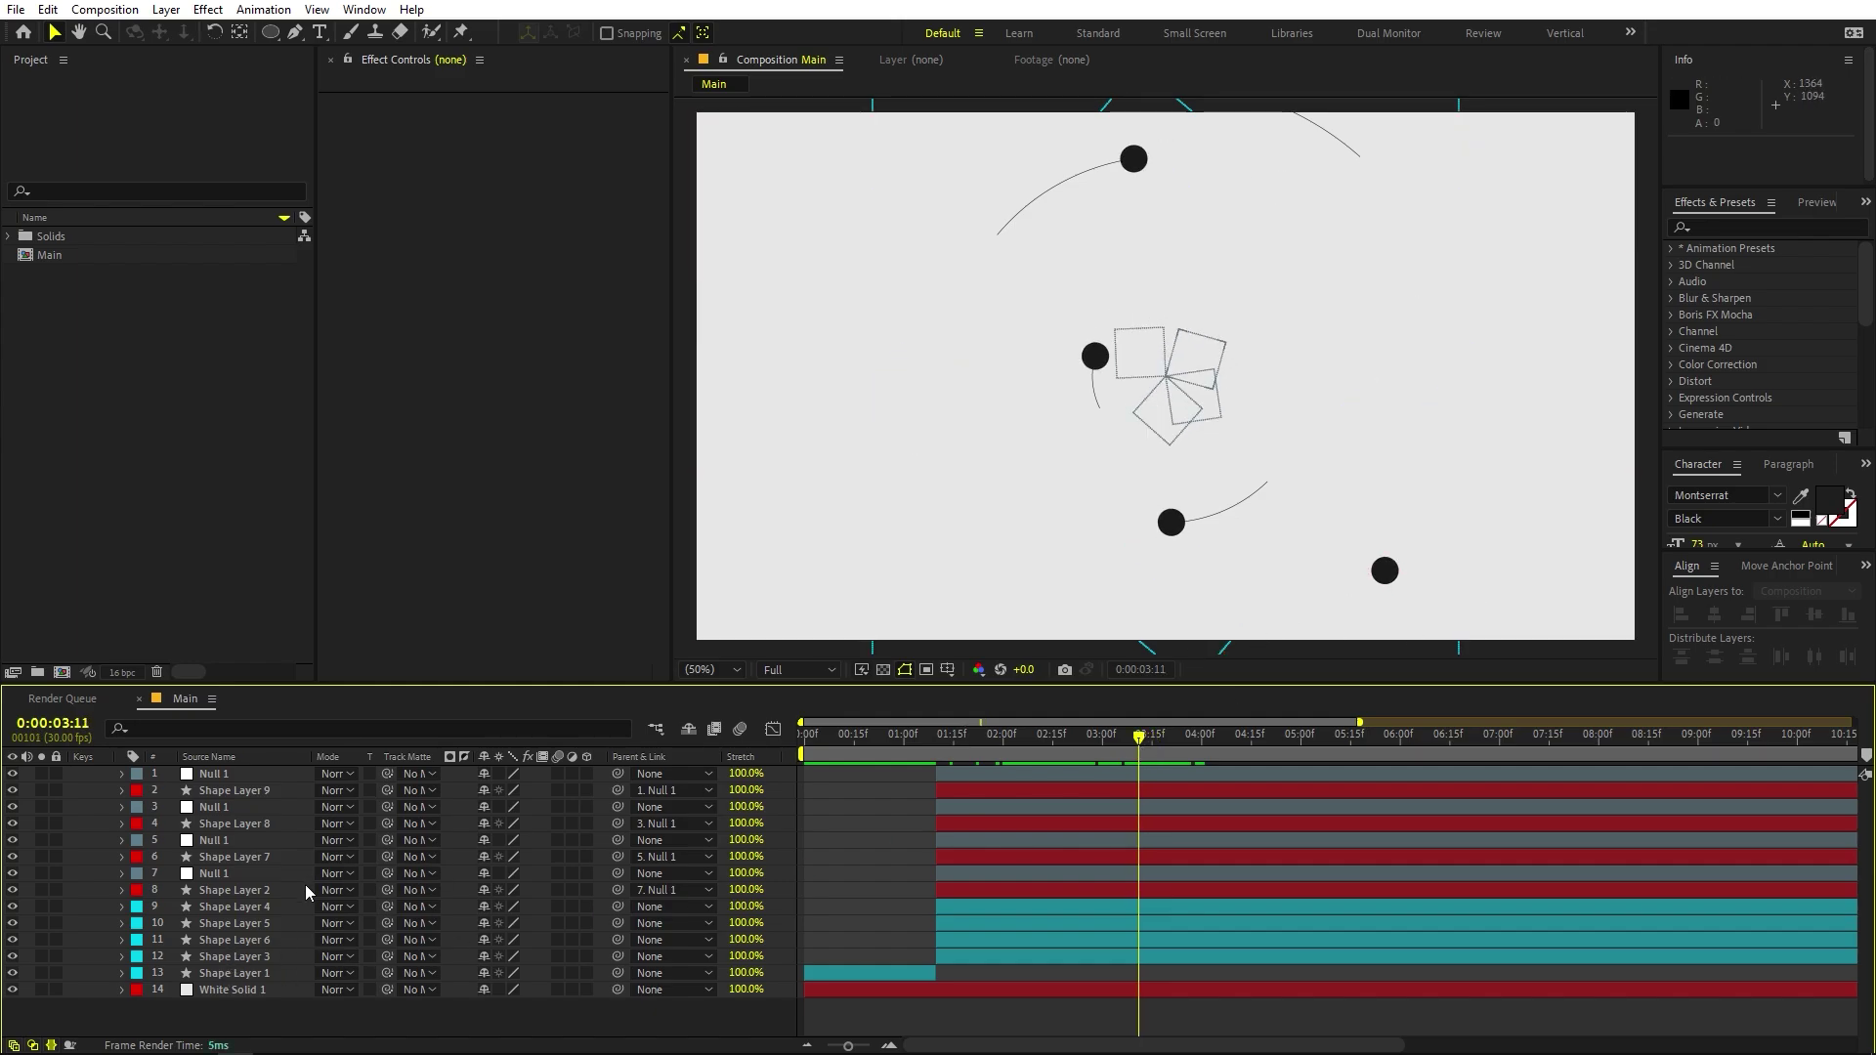
{"action": "left_click", "coordinate": [263, 976]}
{"action": "left_click", "coordinate": [260, 961]}
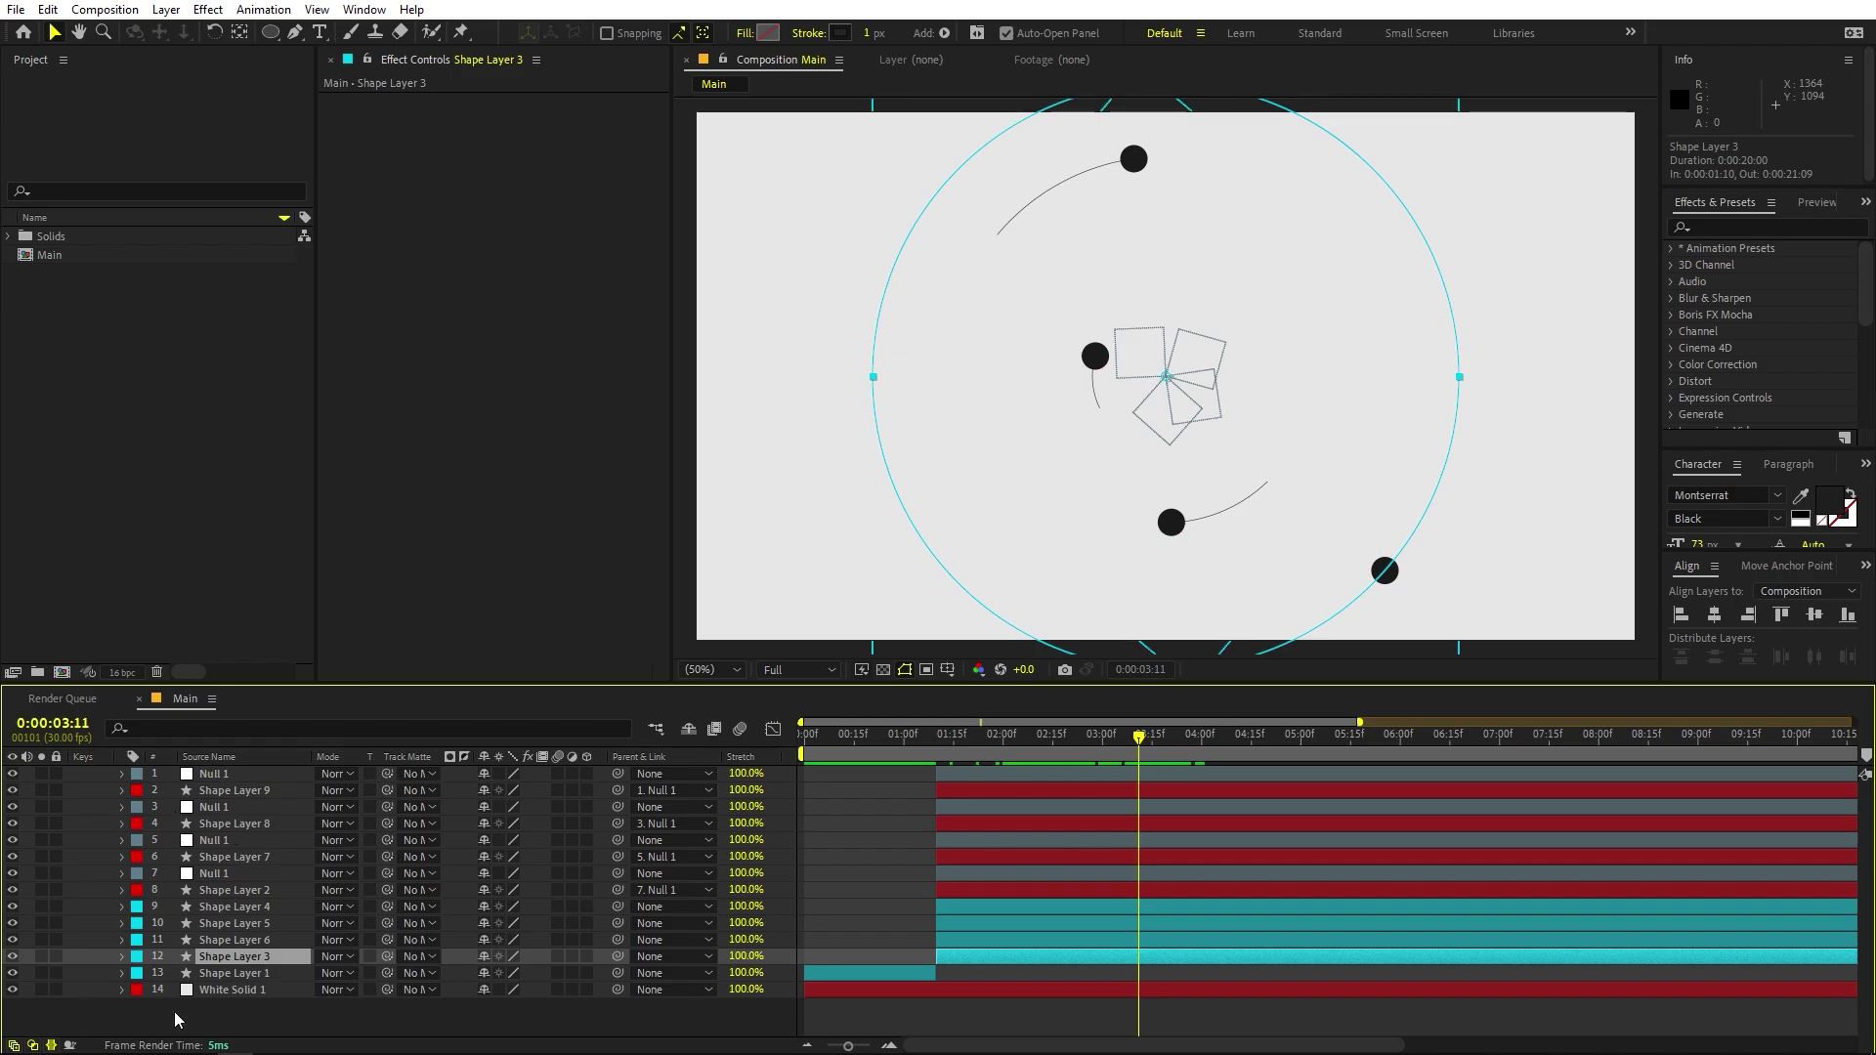
{"action": "left_click", "coordinate": [121, 958]}
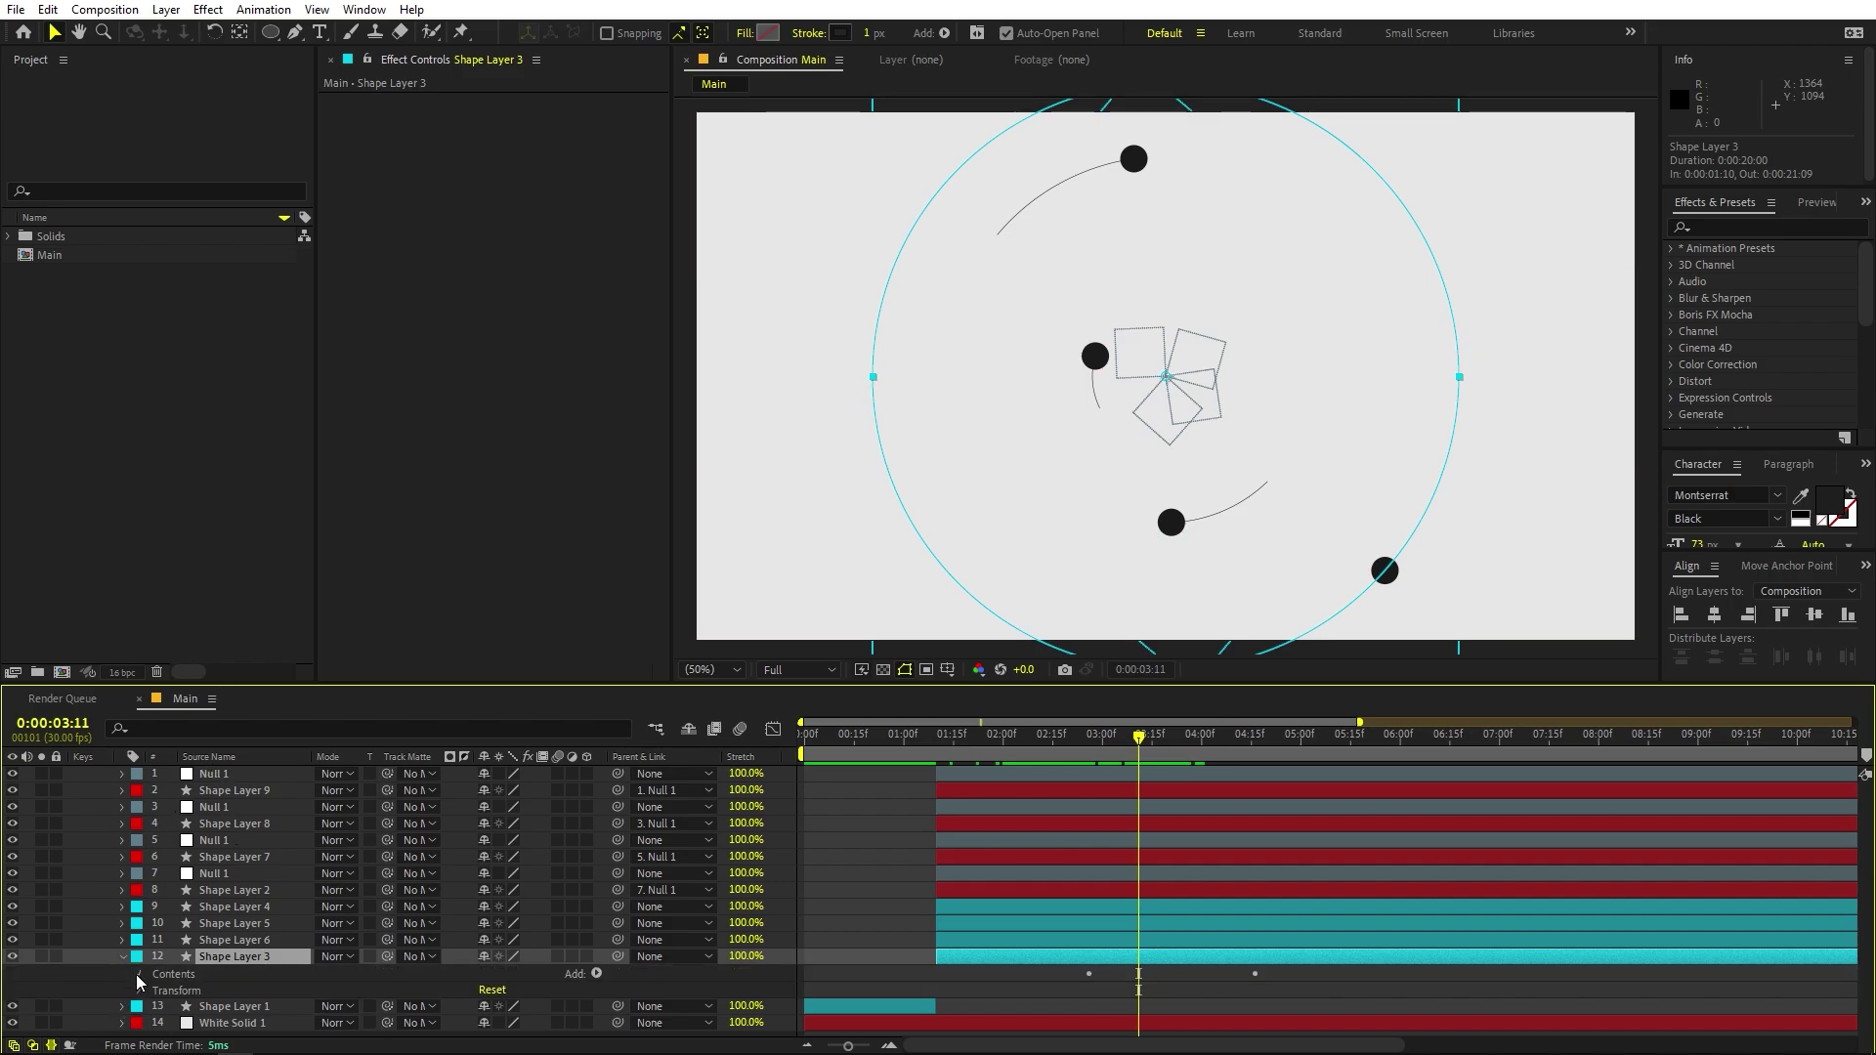
{"action": "left_click", "coordinate": [139, 974]}
{"action": "left_click", "coordinate": [156, 1007]}
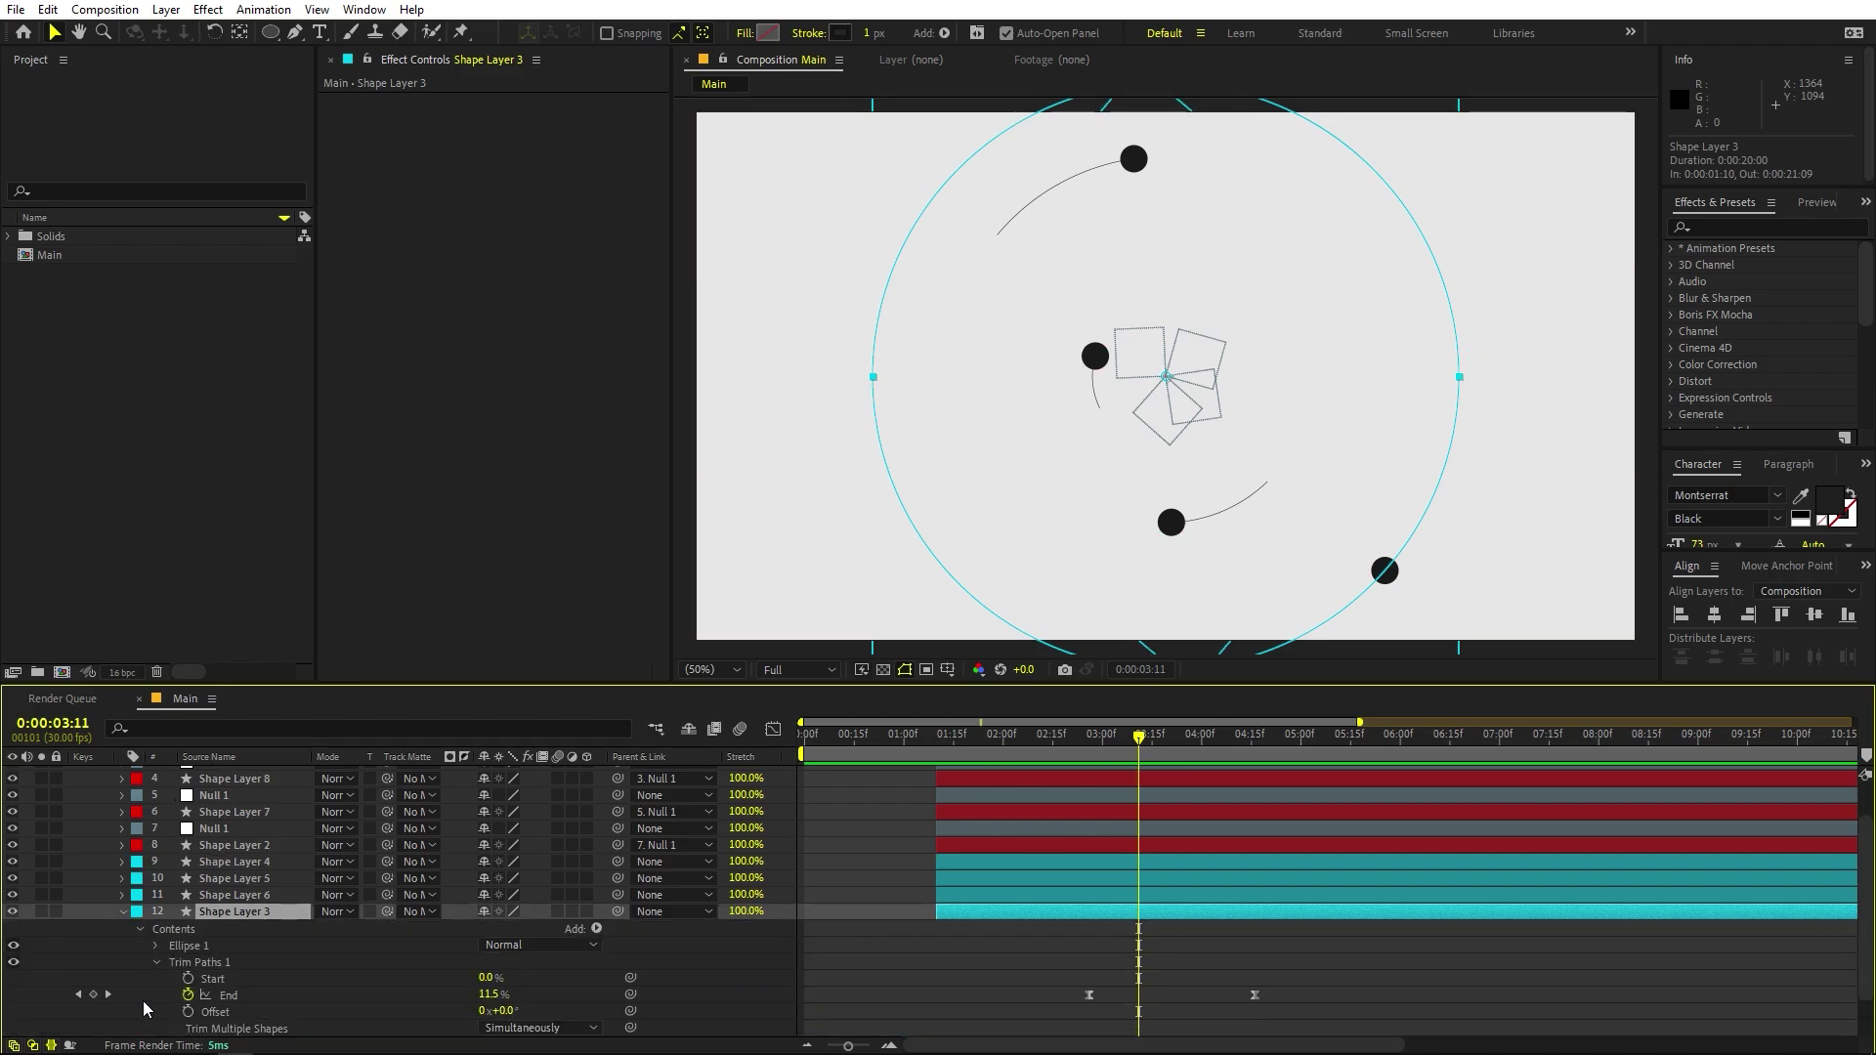
{"action": "scroll", "coordinate": [143, 1001], "scroll_direction": "down", "scroll_amount": 3}
{"action": "left_click", "coordinate": [226, 966]}
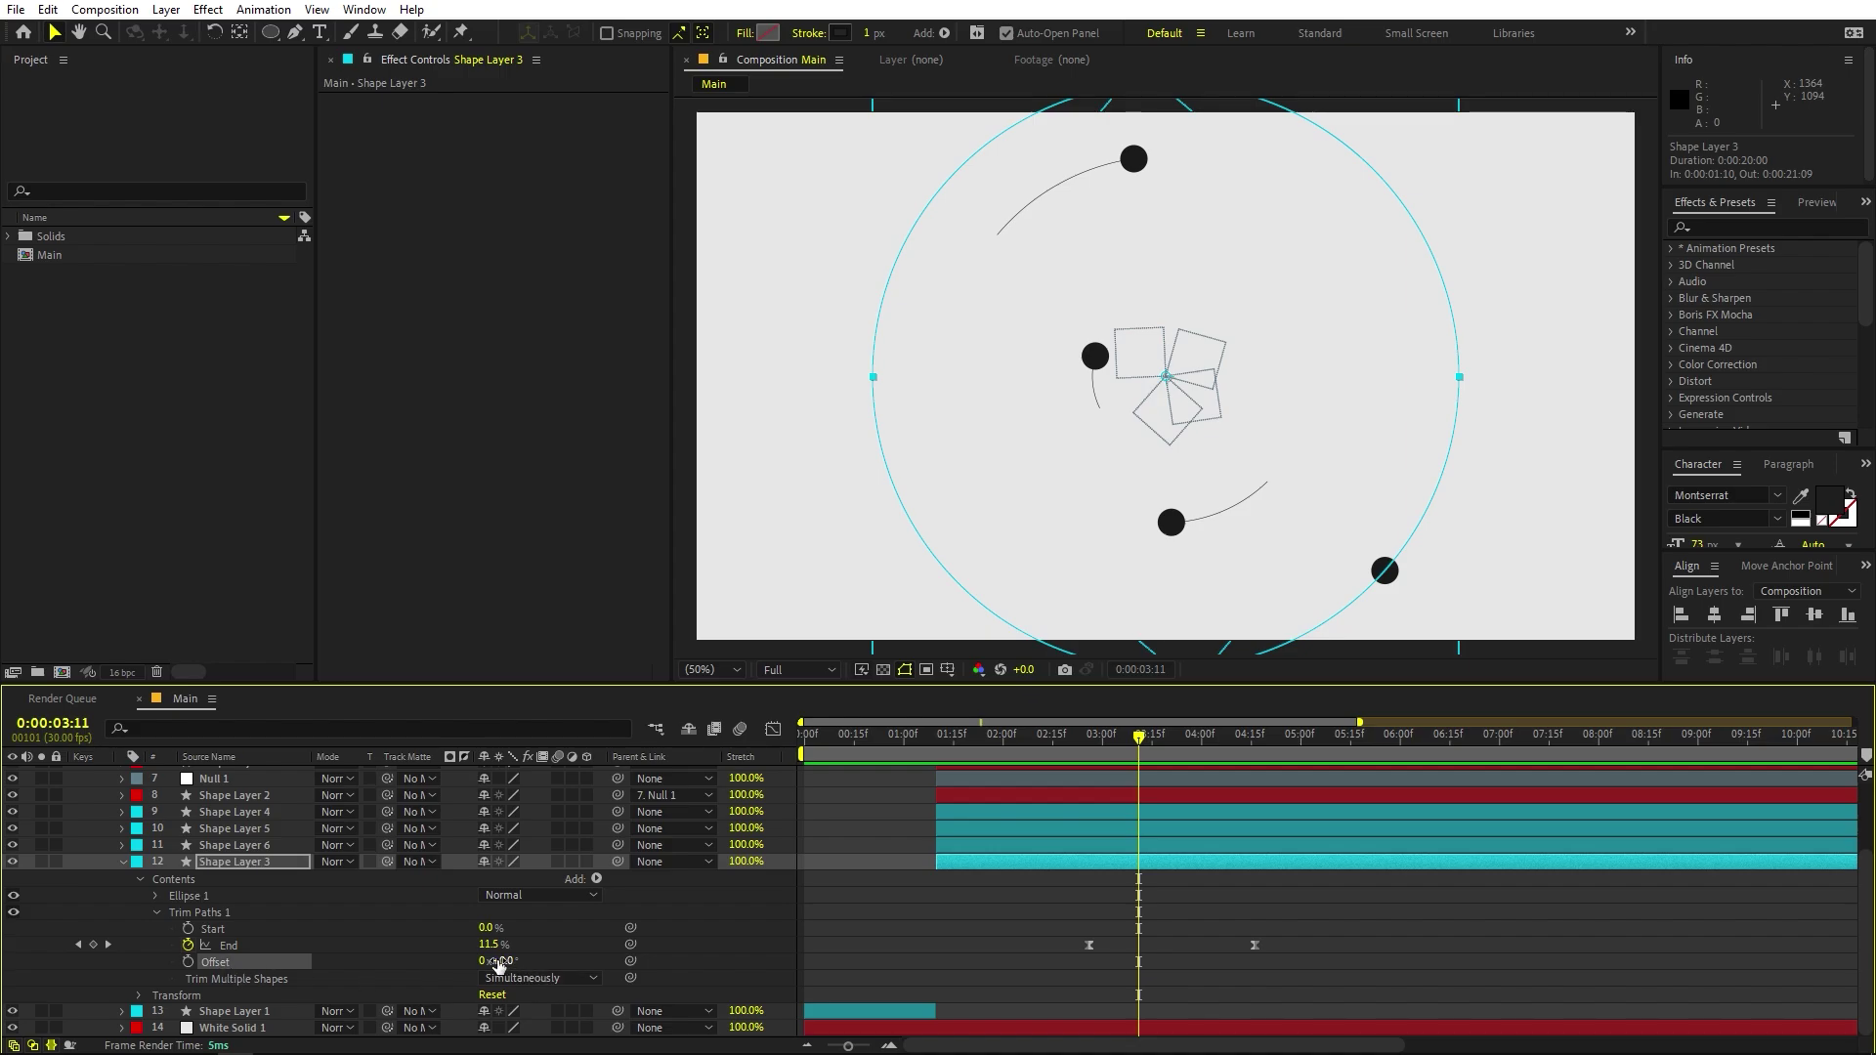
{"action": "left_click_drag", "start_coordinate": [507, 964], "coordinate": [538, 960]}
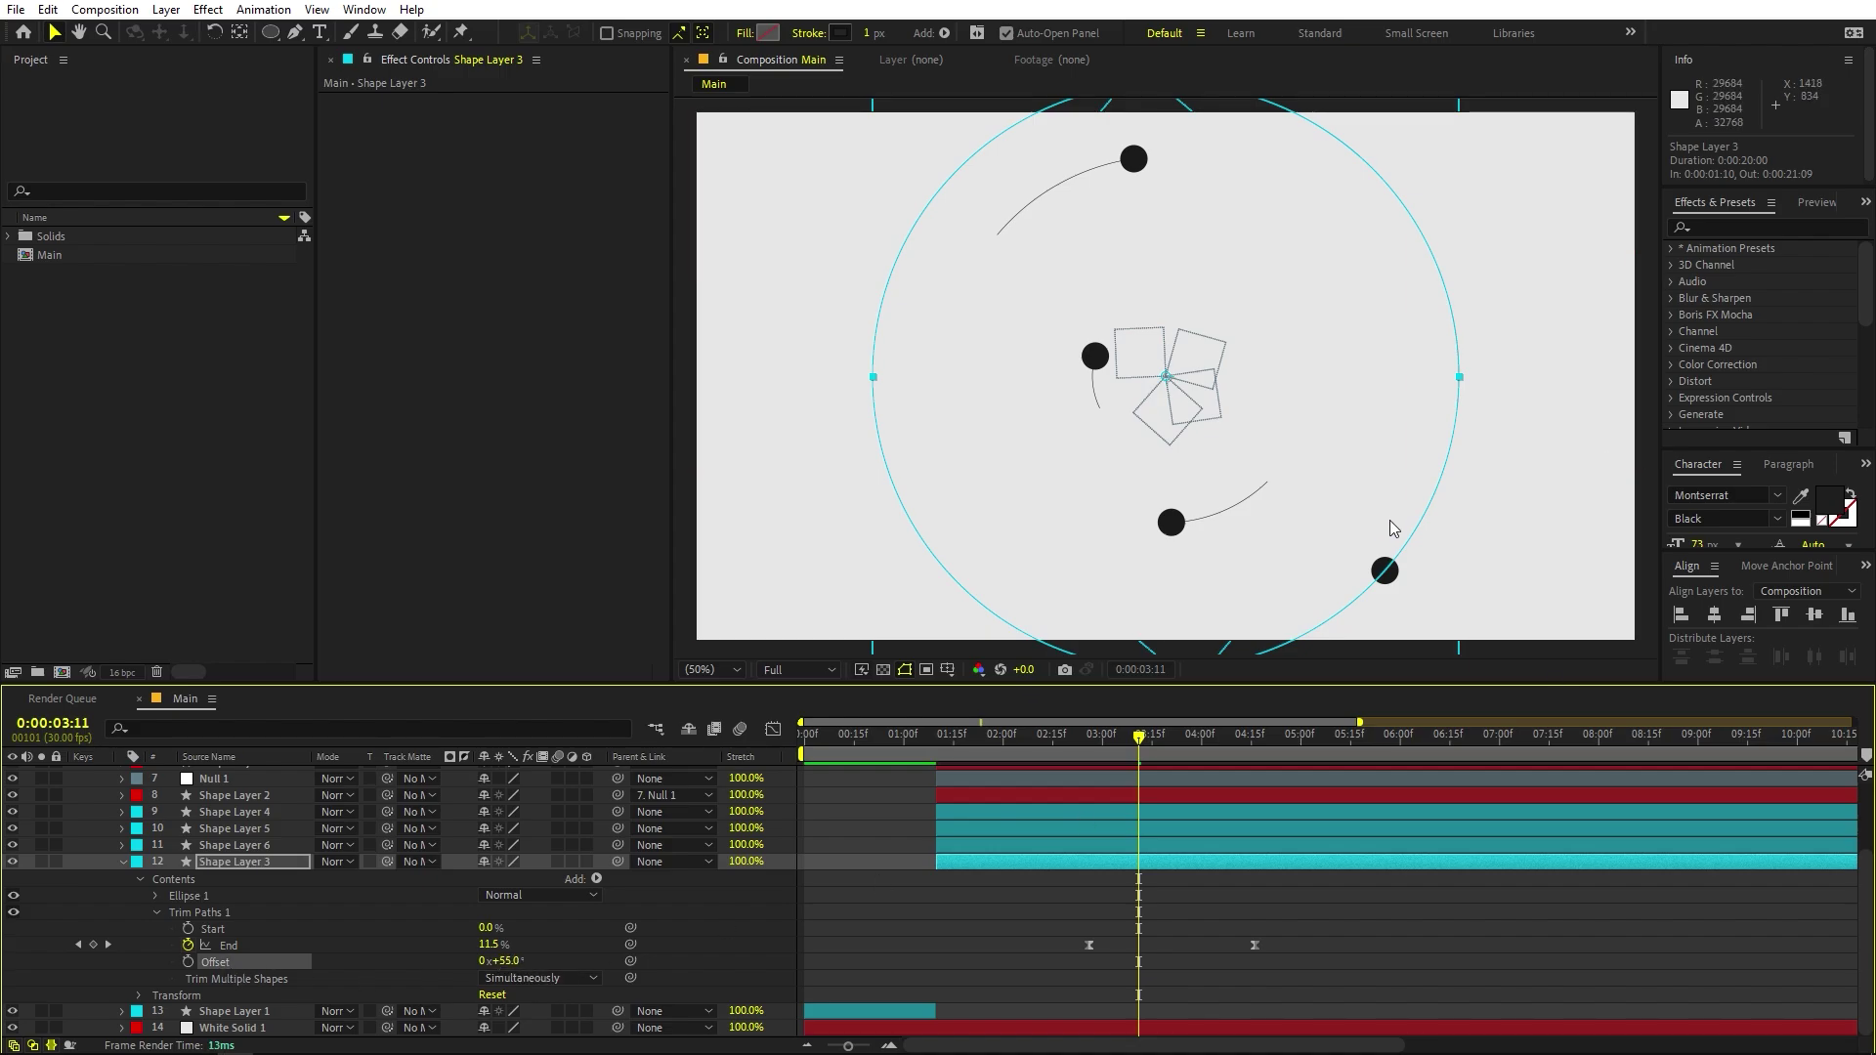
Thicken Shape Layer 3's stroke to 37 px and set its Trim Paths Offset to 90.6° to align the arc with its dot.
{"action": "left_click_drag", "start_coordinate": [865, 37], "coordinate": [911, 62]}
{"action": "left_click_drag", "start_coordinate": [1090, 746], "coordinate": [1125, 746]}
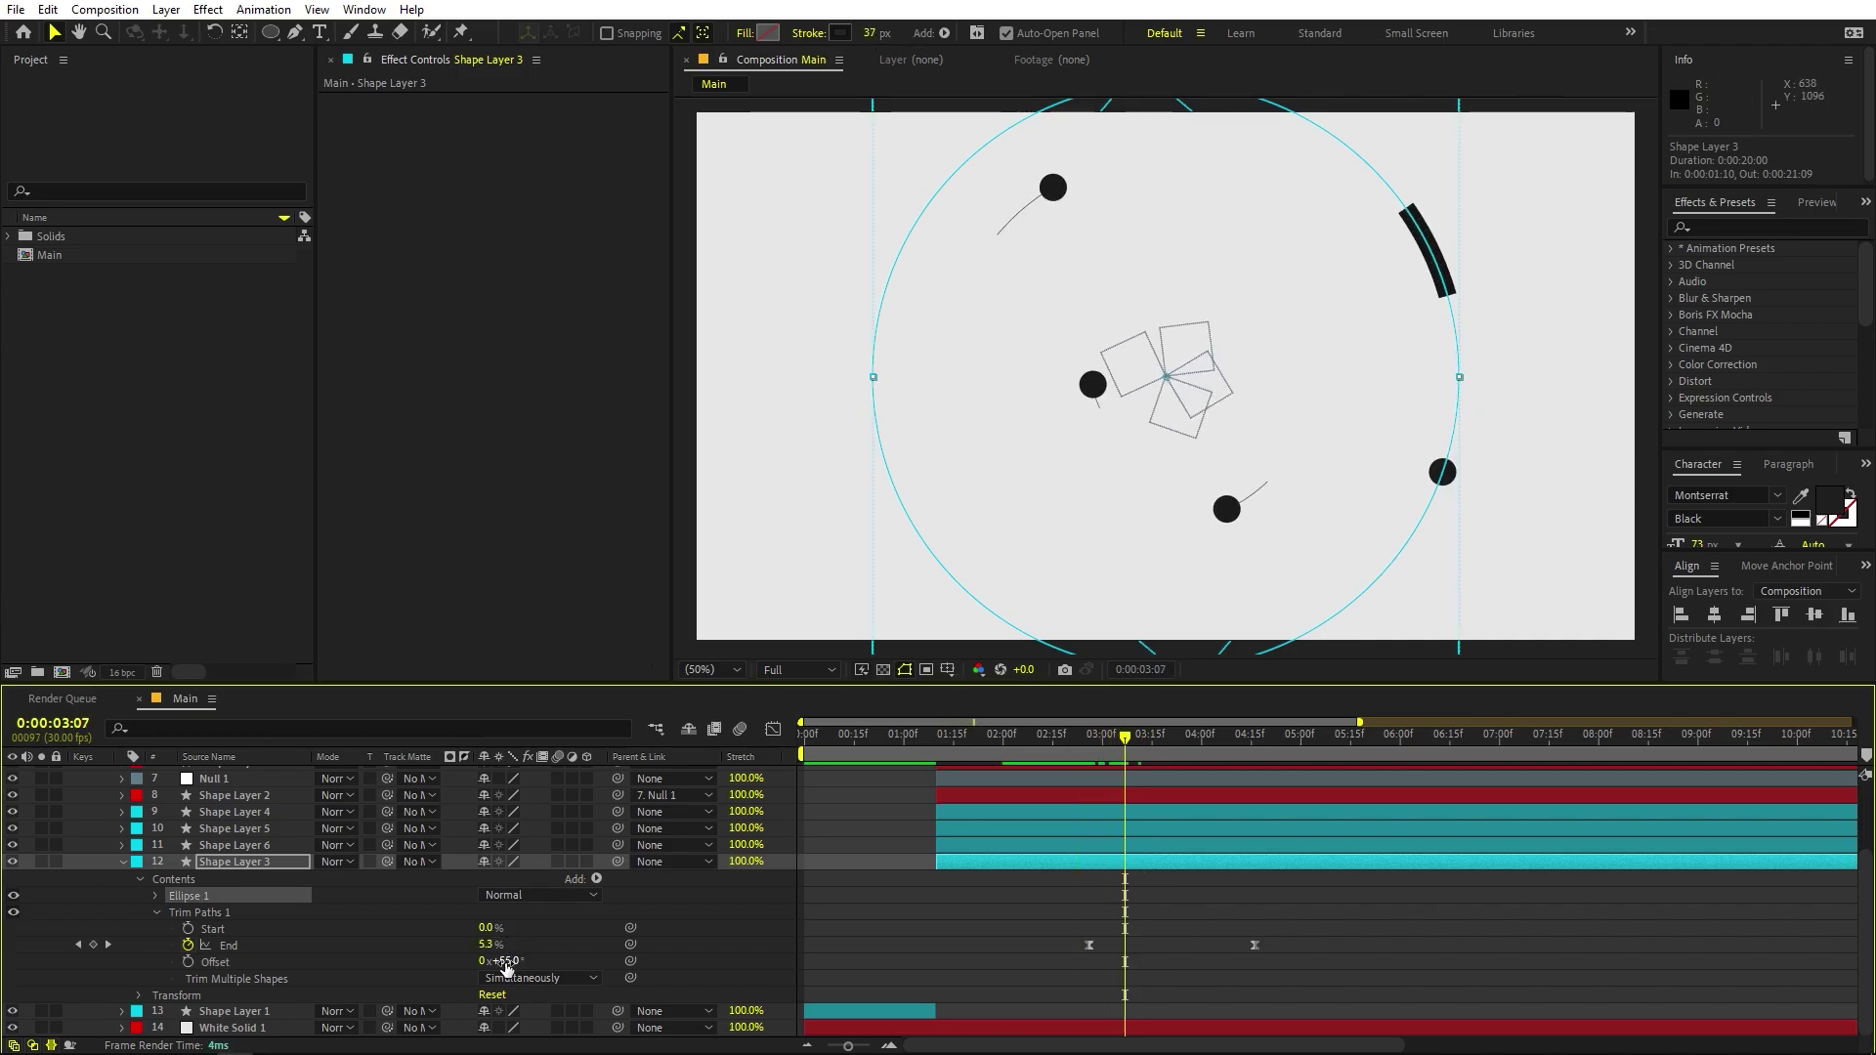
{"action": "left_click_drag", "start_coordinate": [506, 967], "coordinate": [545, 967]}
{"action": "left_click", "coordinate": [1088, 742]}
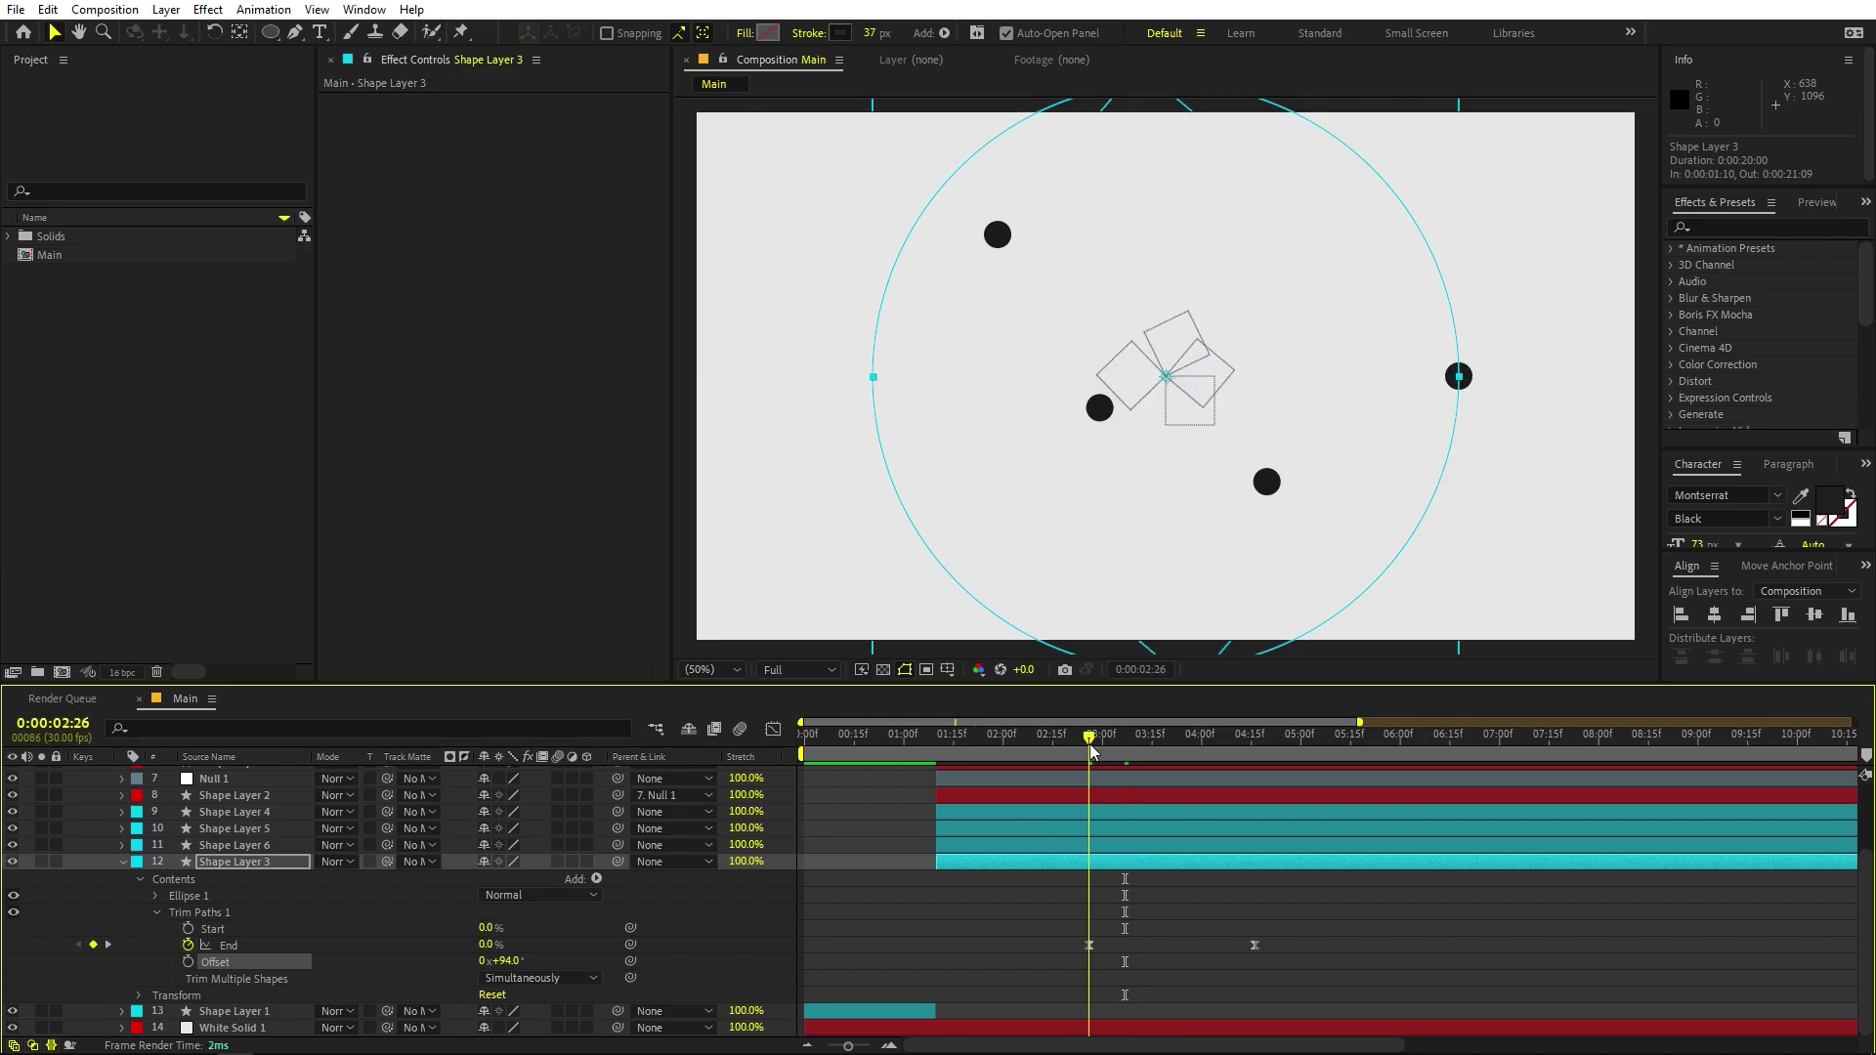
{"action": "left_click_drag", "start_coordinate": [1090, 742], "coordinate": [1102, 746]}
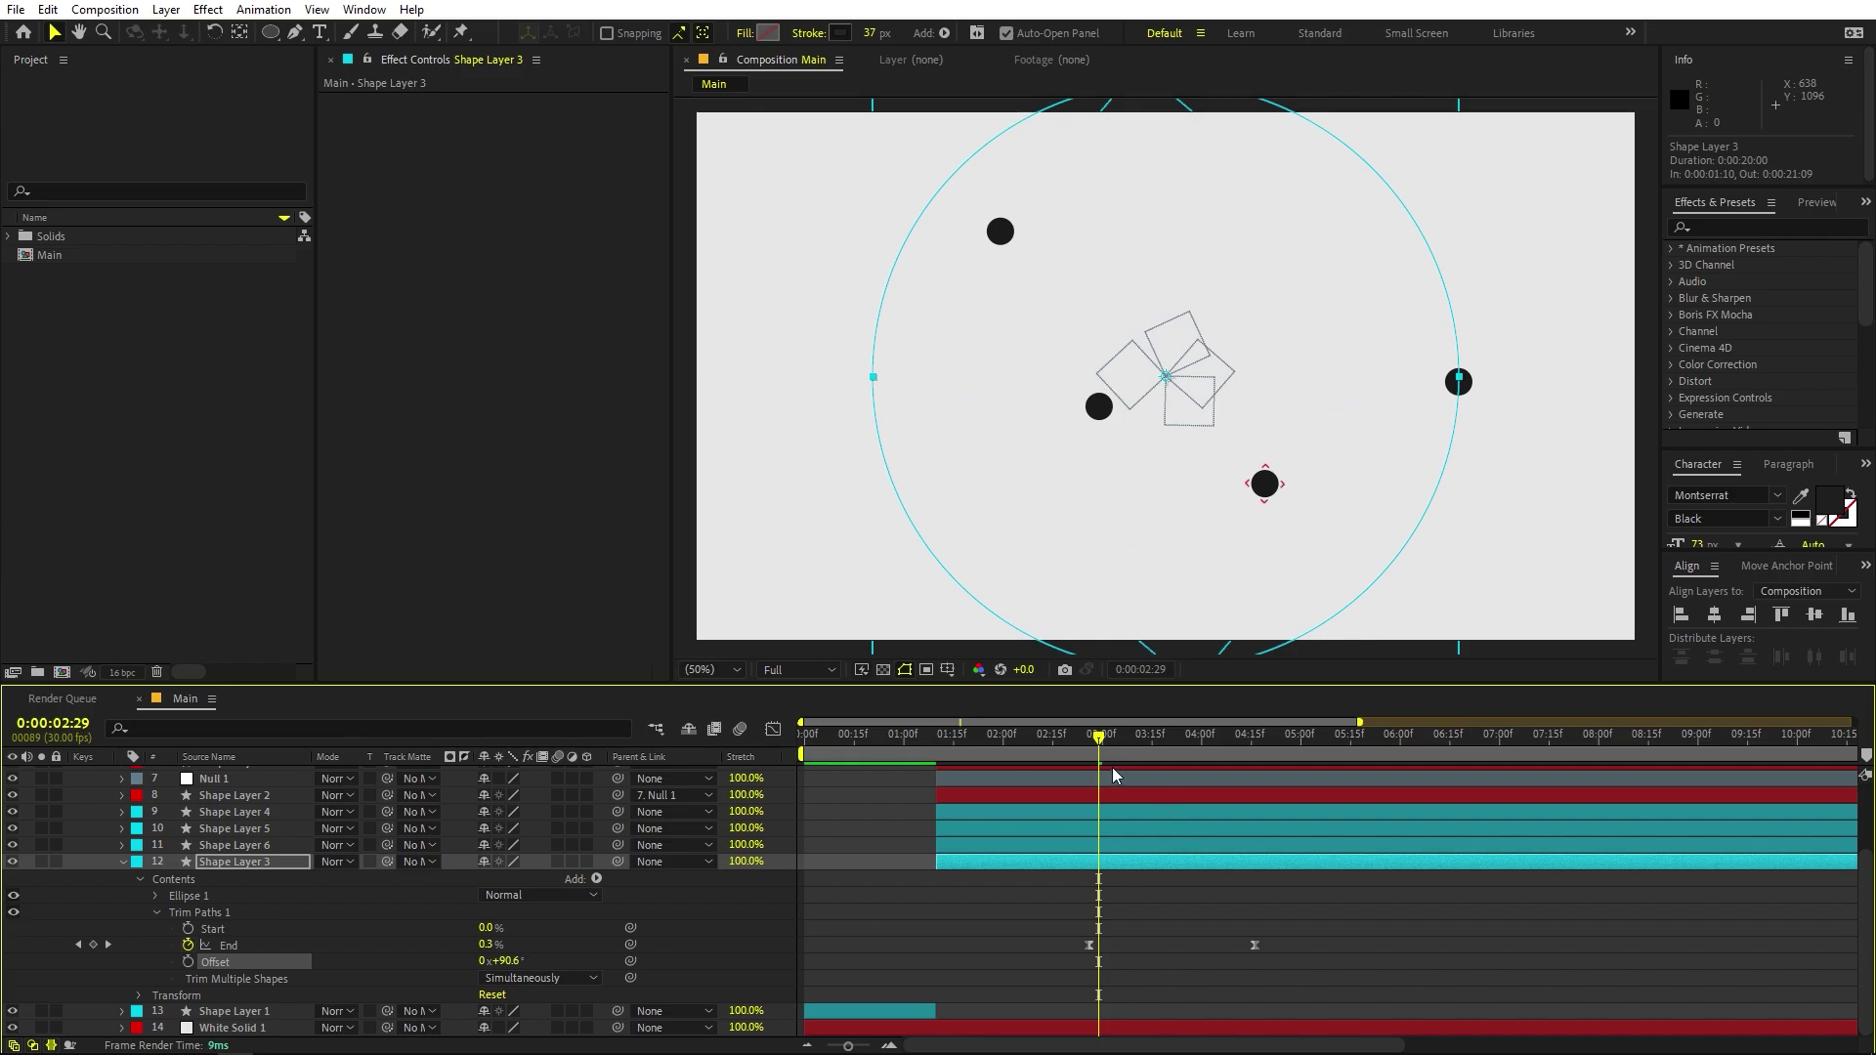
{"action": "mouse_move", "coordinate": [1112, 766]}
{"action": "left_mouse_down"}
{"action": "mouse_move", "coordinate": [1256, 778]}
{"action": "mouse_move", "coordinate": [1086, 787]}
{"action": "left_mouse_up"}
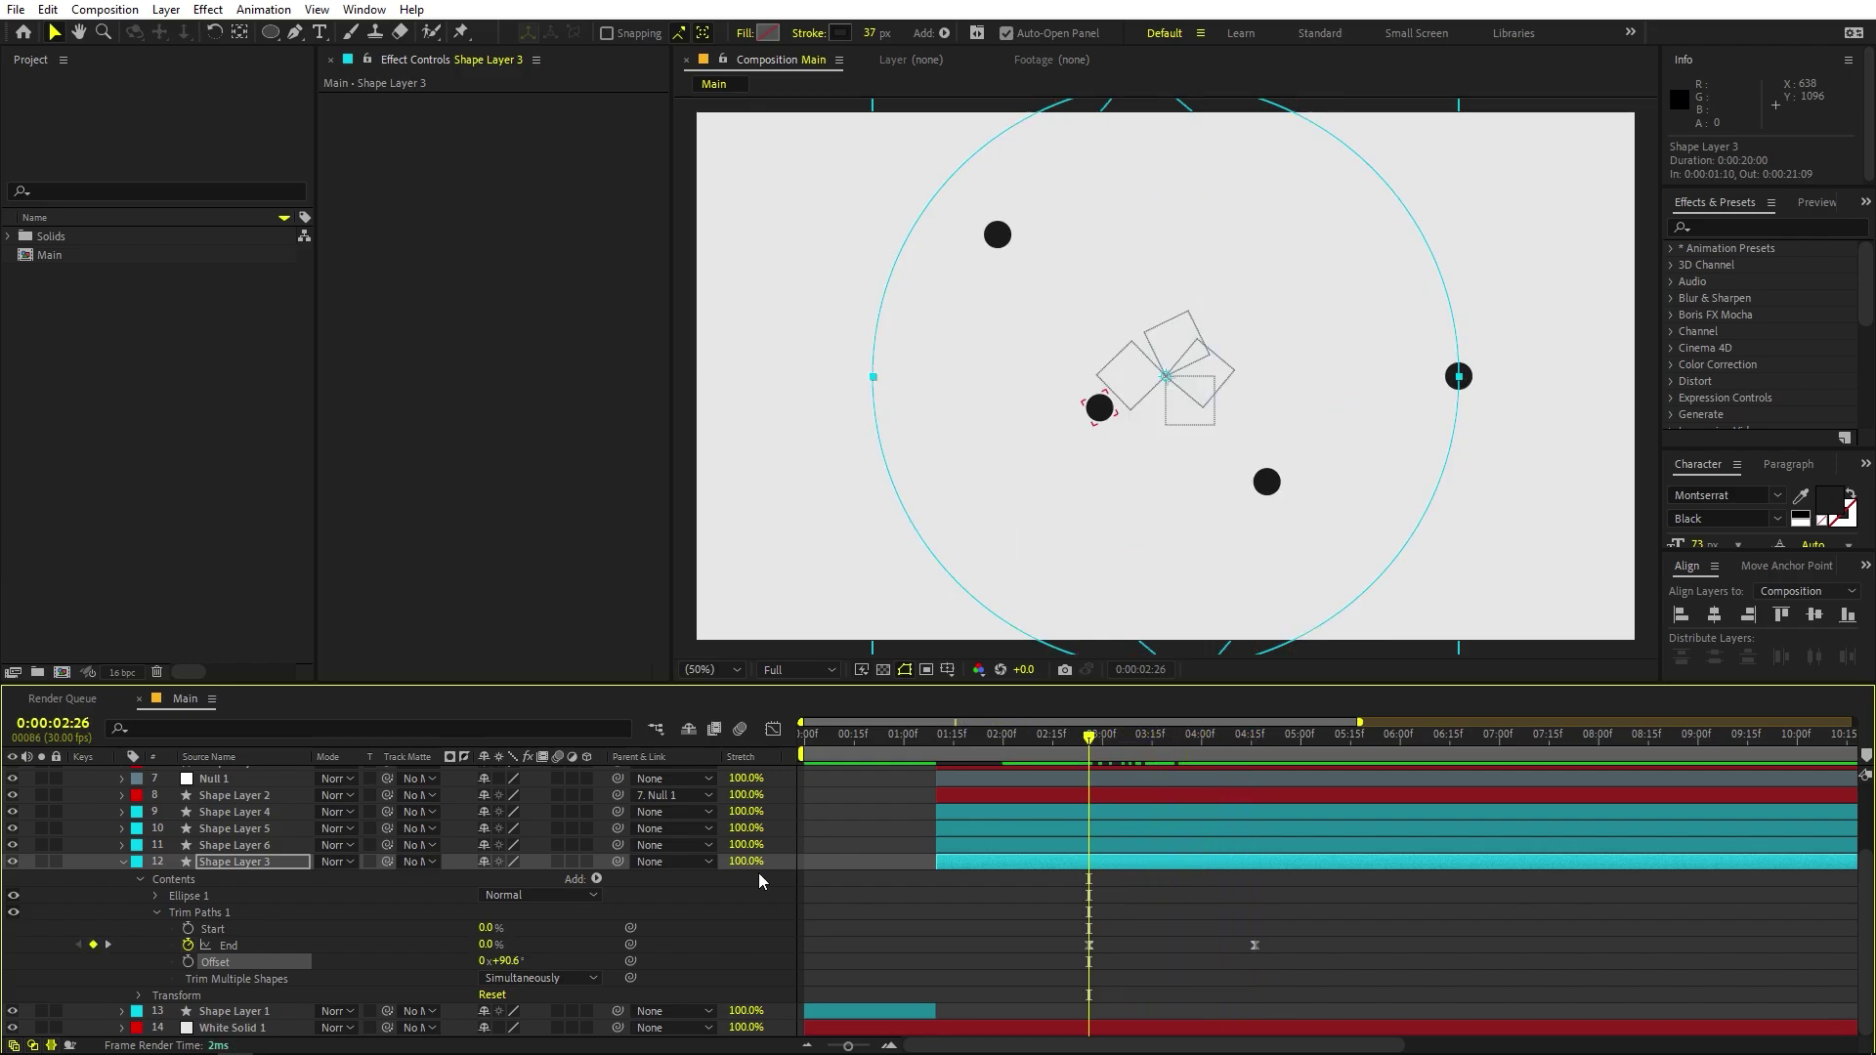
Set Shape Layer 3's stroke width to 1 px.
{"action": "left_click", "coordinate": [874, 32]}
{"action": "type", "text": "1"}
{"action": "key", "text": "Return"}
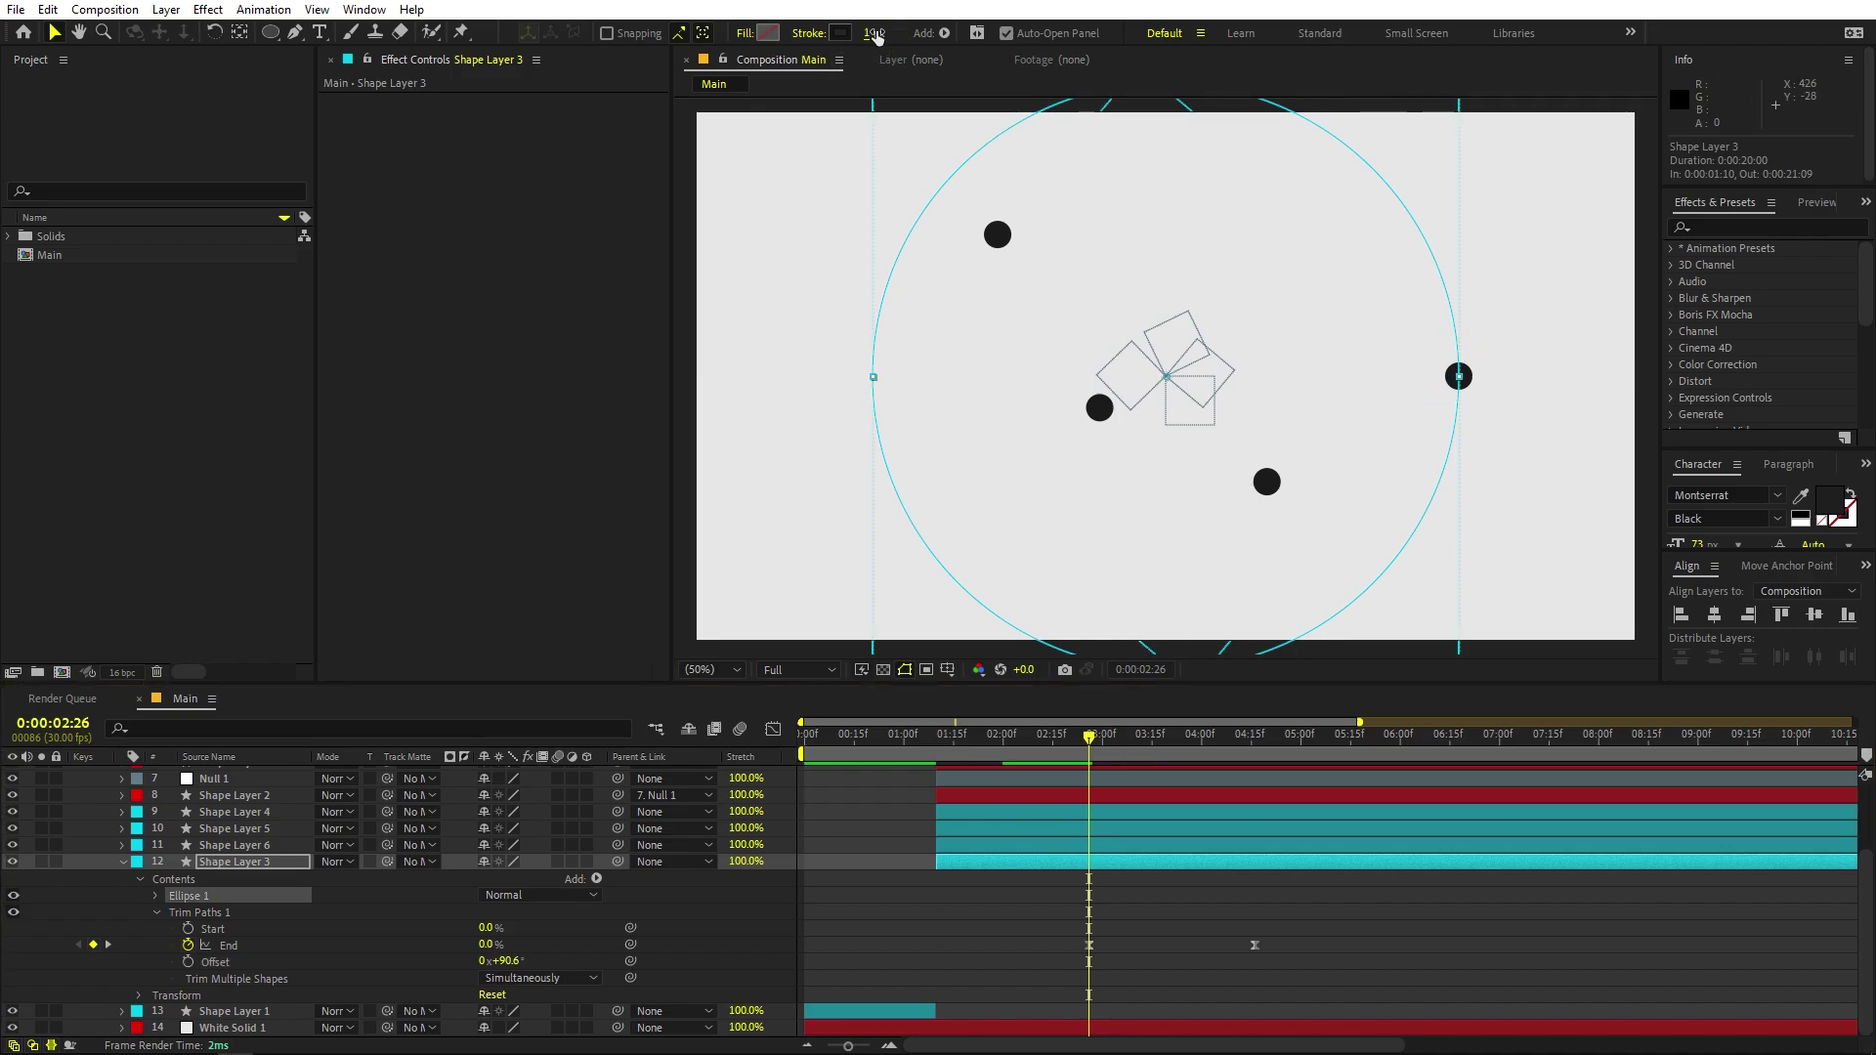
Select the four dot layers, Shape Layers 2, 7, 8 and 9, preview the animation, and reveal their Position properties.
{"action": "scroll", "coordinate": [493, 901], "scroll_direction": "up", "scroll_amount": 3}
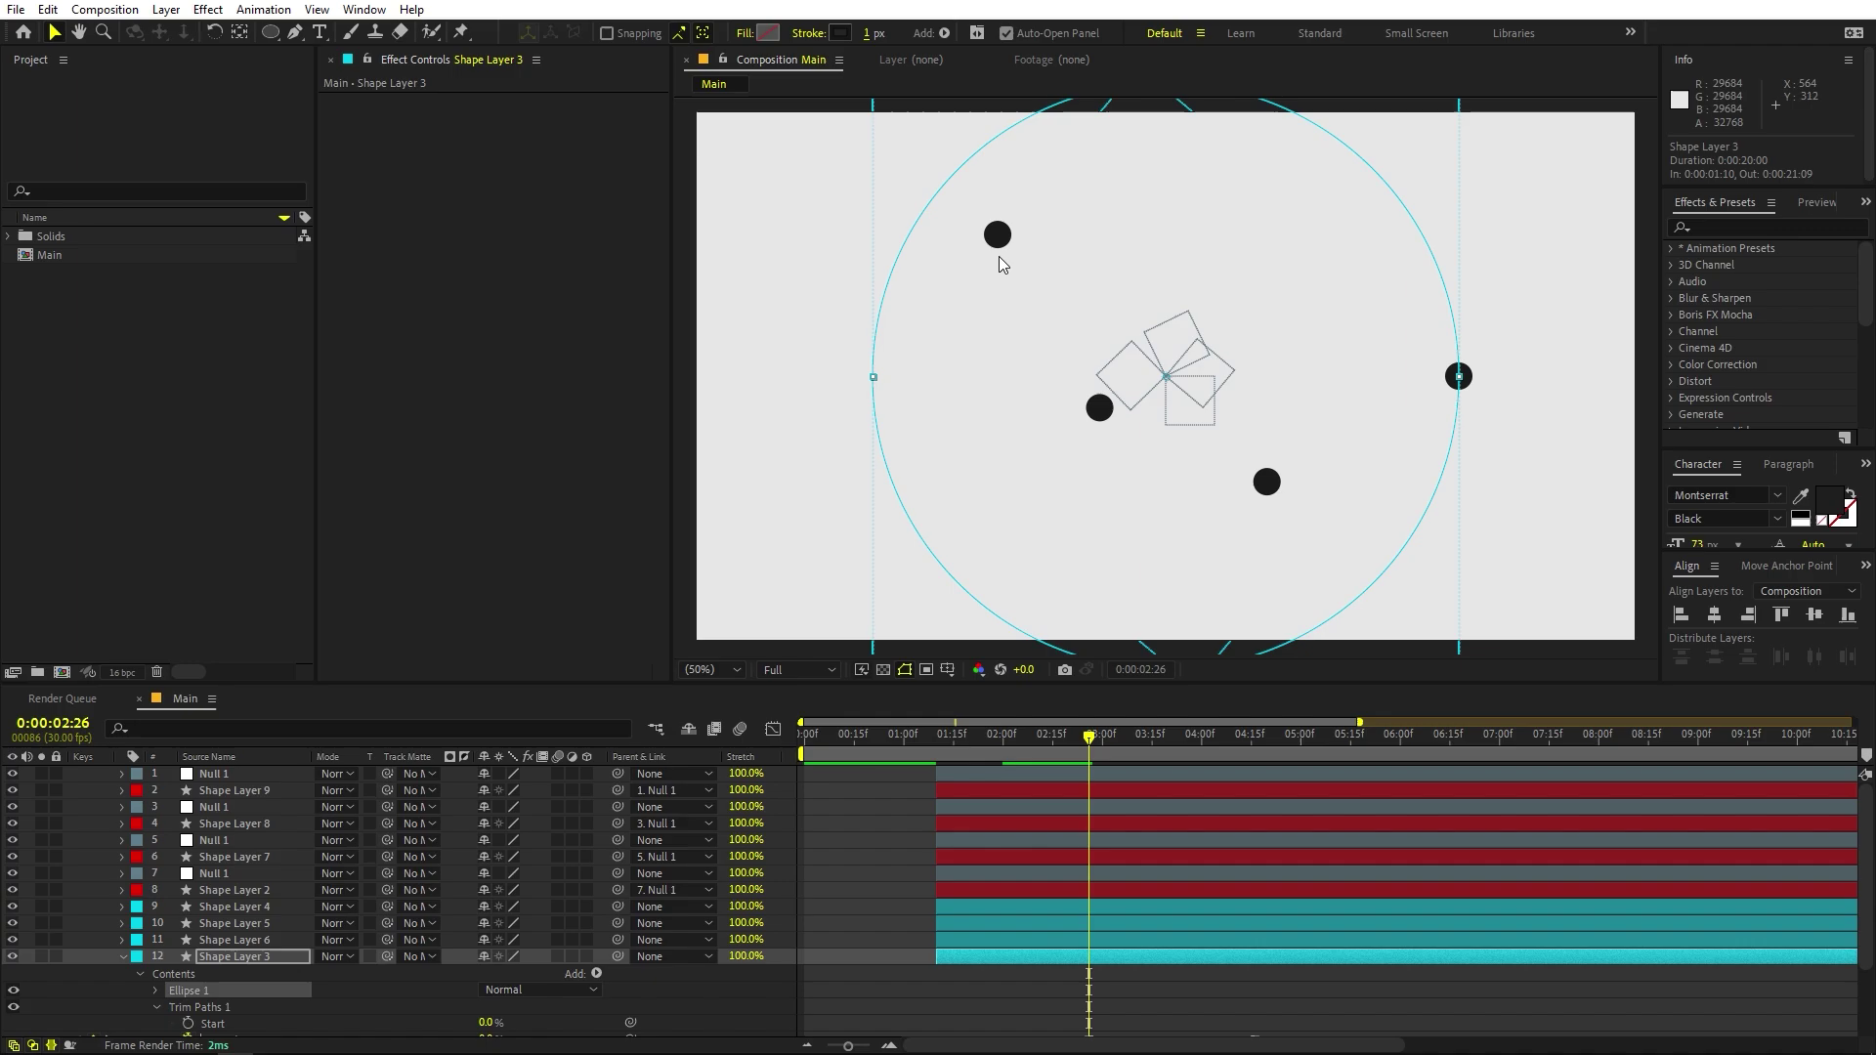
{"action": "left_click", "coordinate": [221, 889]}
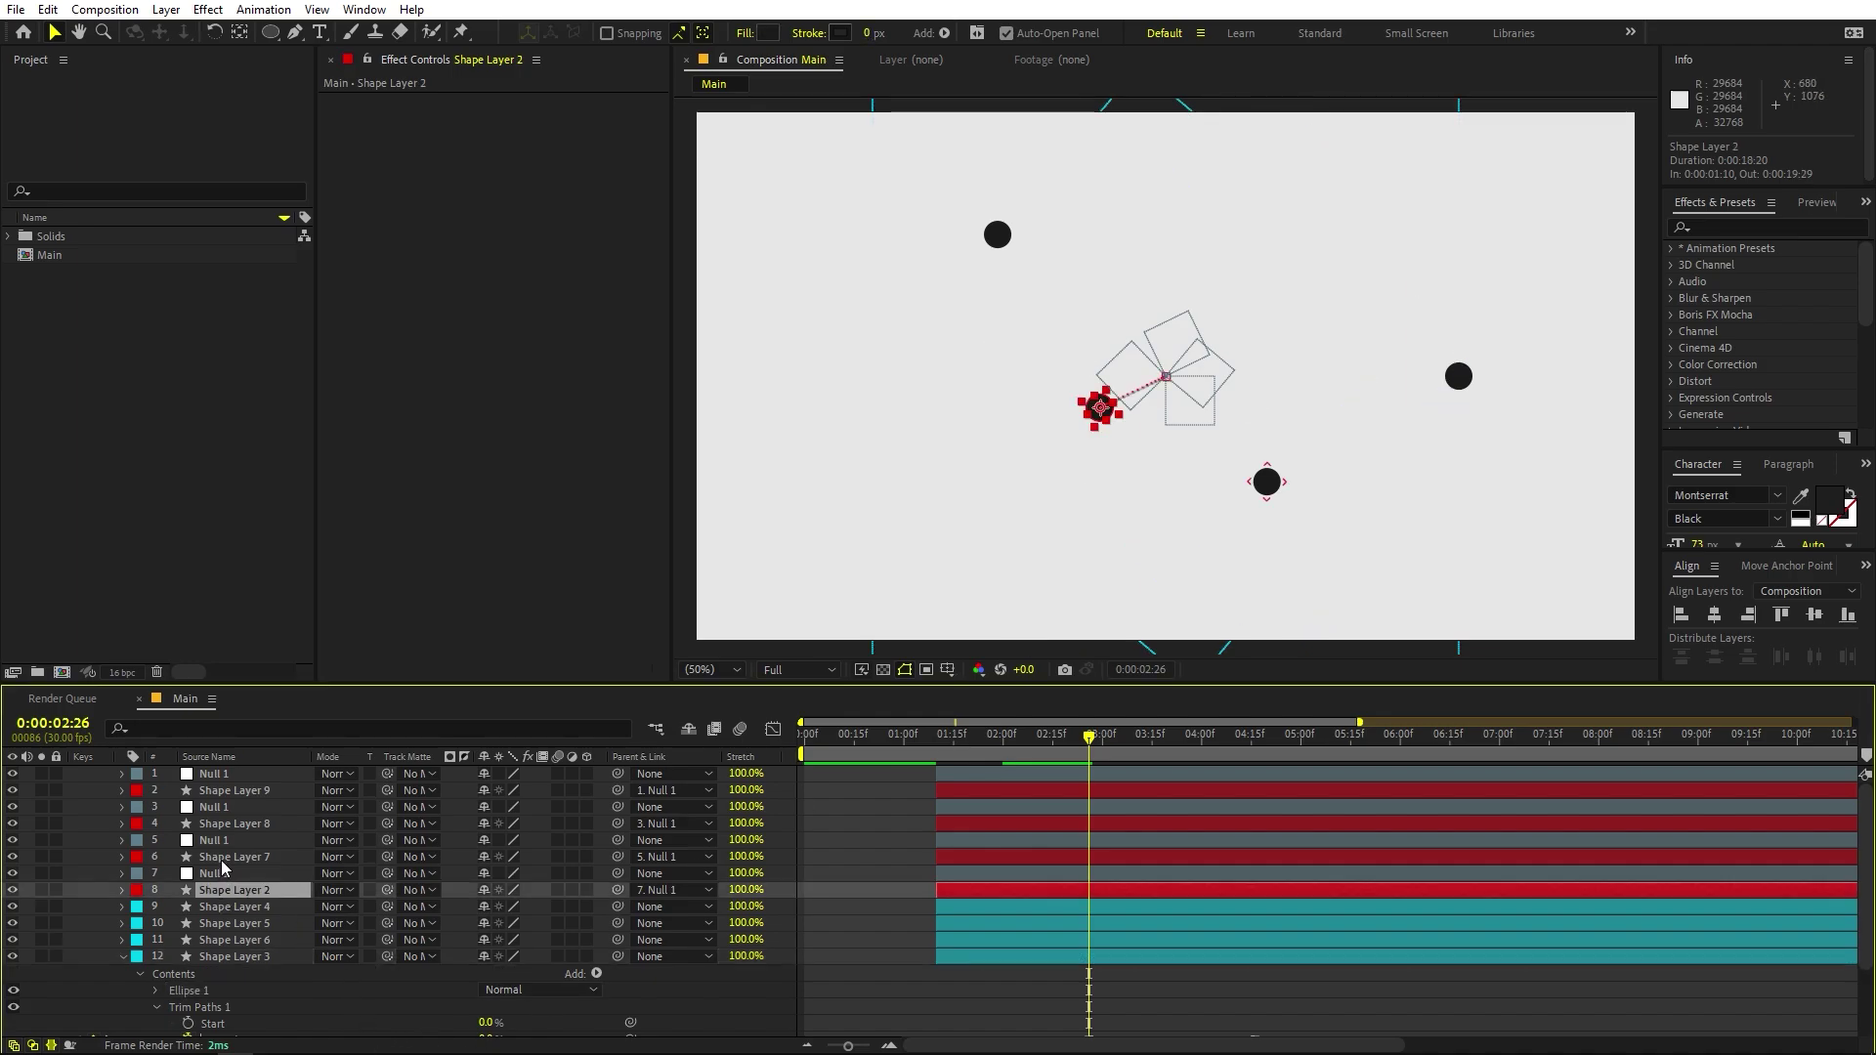
{"action": "left_click", "coordinate": [221, 857], "text": "ctrl"}
{"action": "left_click", "coordinate": [230, 823], "text": "ctrl"}
{"action": "left_click", "coordinate": [237, 793], "text": "ctrl"}
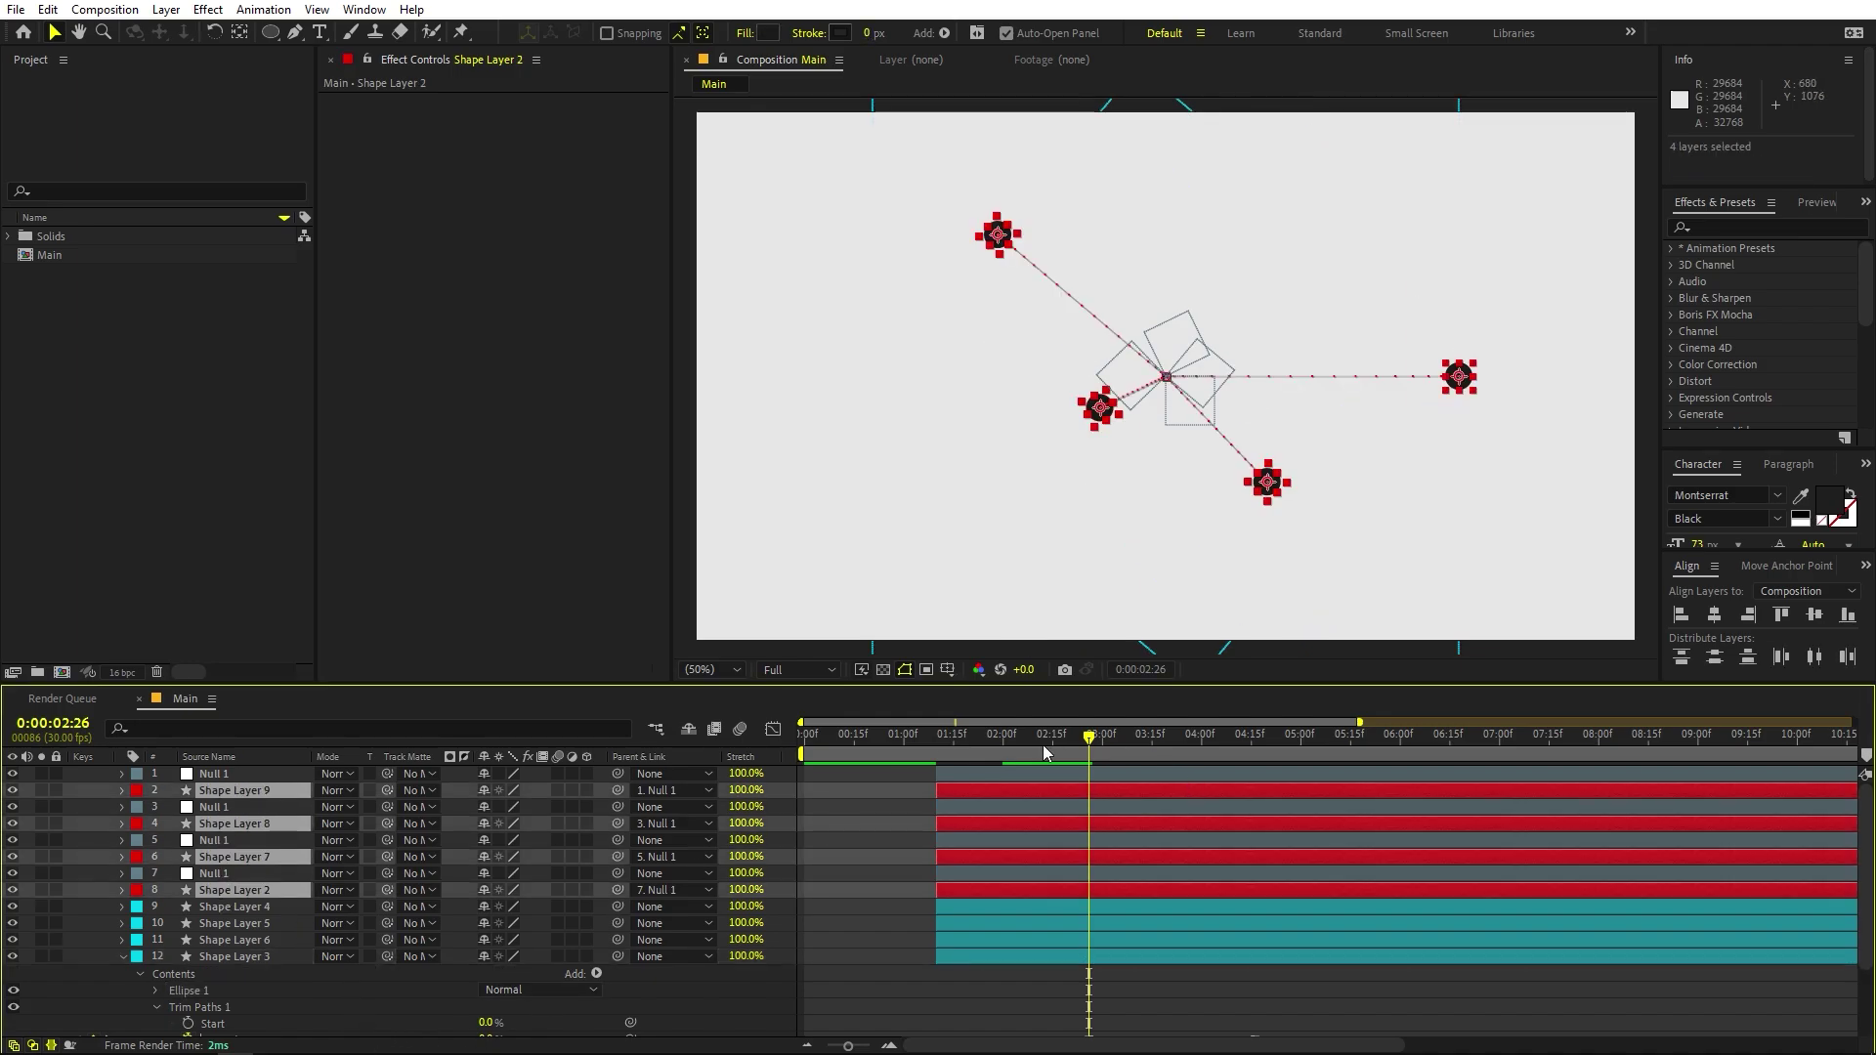
{"action": "key", "text": "space"}
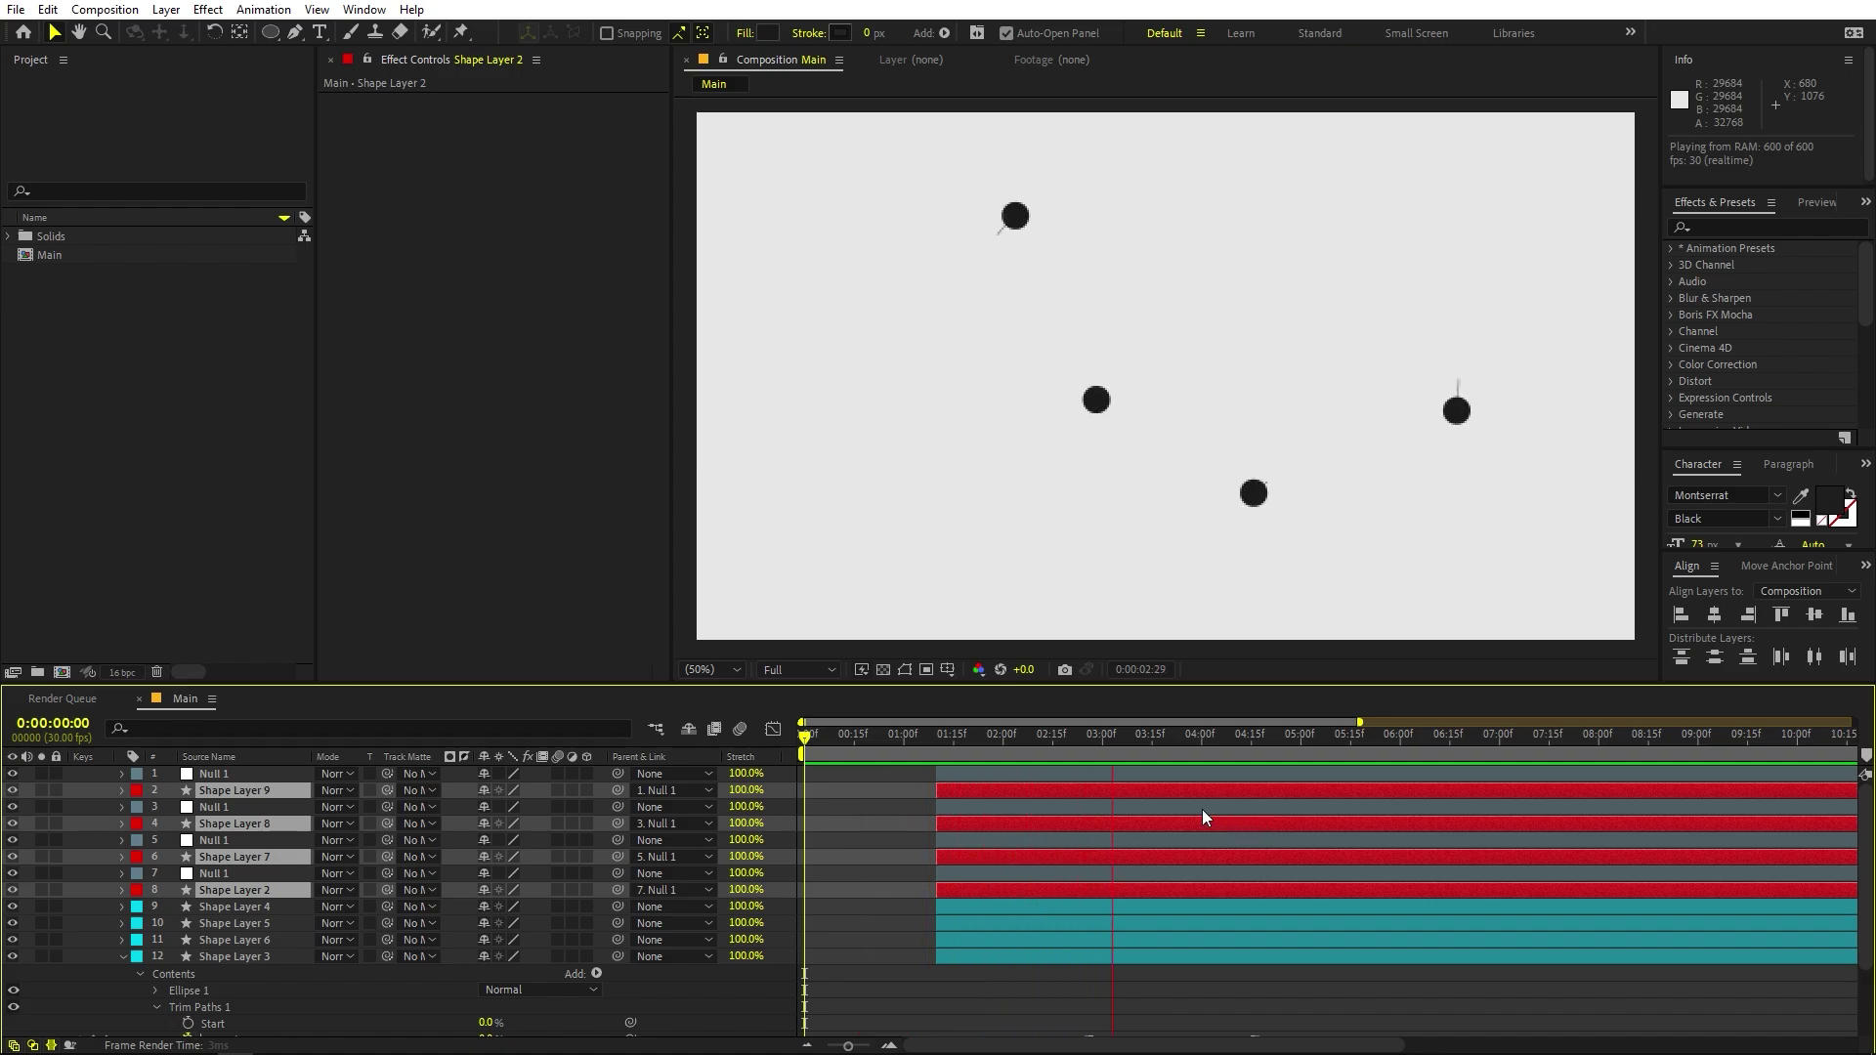
{"action": "key", "text": "space"}
{"action": "key", "text": "p"}
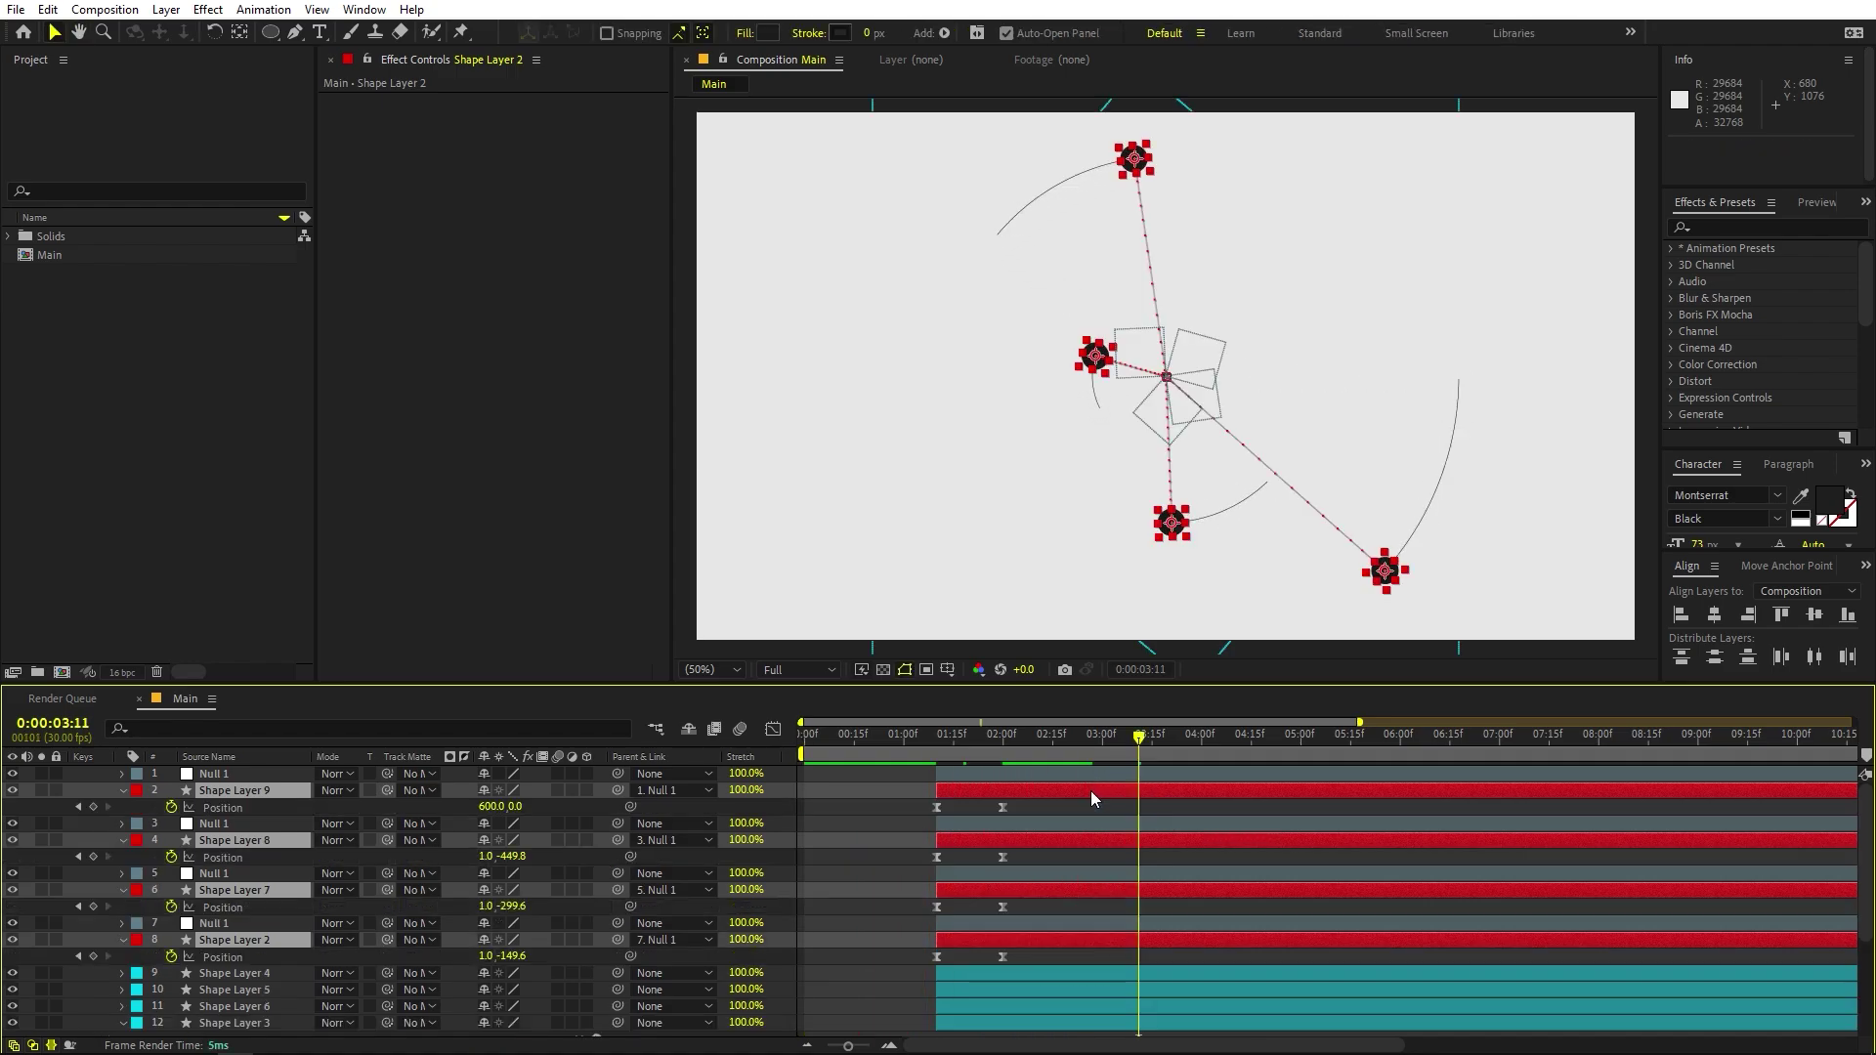
Reshape the speed curves of the four dots' Position keyframes to shoot outward fast and ease to a stop, and preview the motion.
{"action": "left_click_drag", "start_coordinate": [1087, 741], "coordinate": [907, 753]}
{"action": "key", "text": "k"}
{"action": "key", "text": "space"}
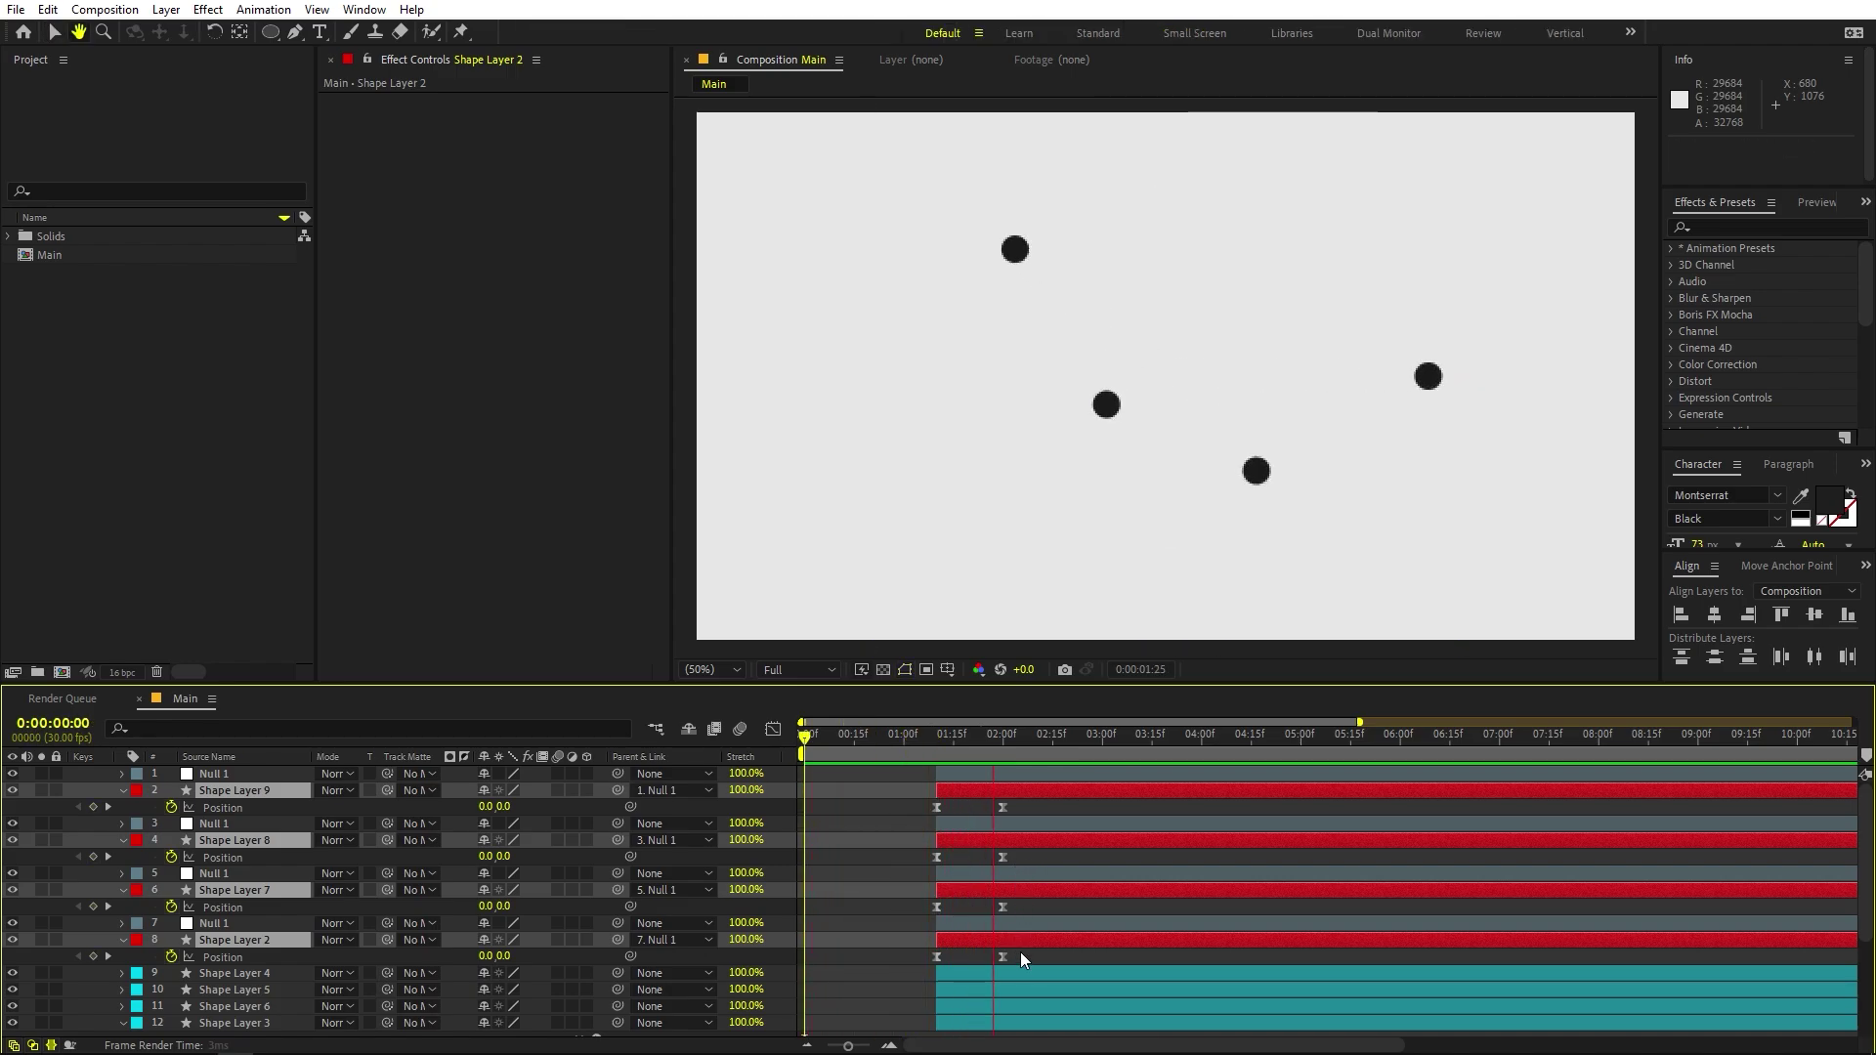
{"action": "left_click_drag", "start_coordinate": [1055, 972], "coordinate": [887, 784]}
{"action": "left_click", "coordinate": [777, 730]}
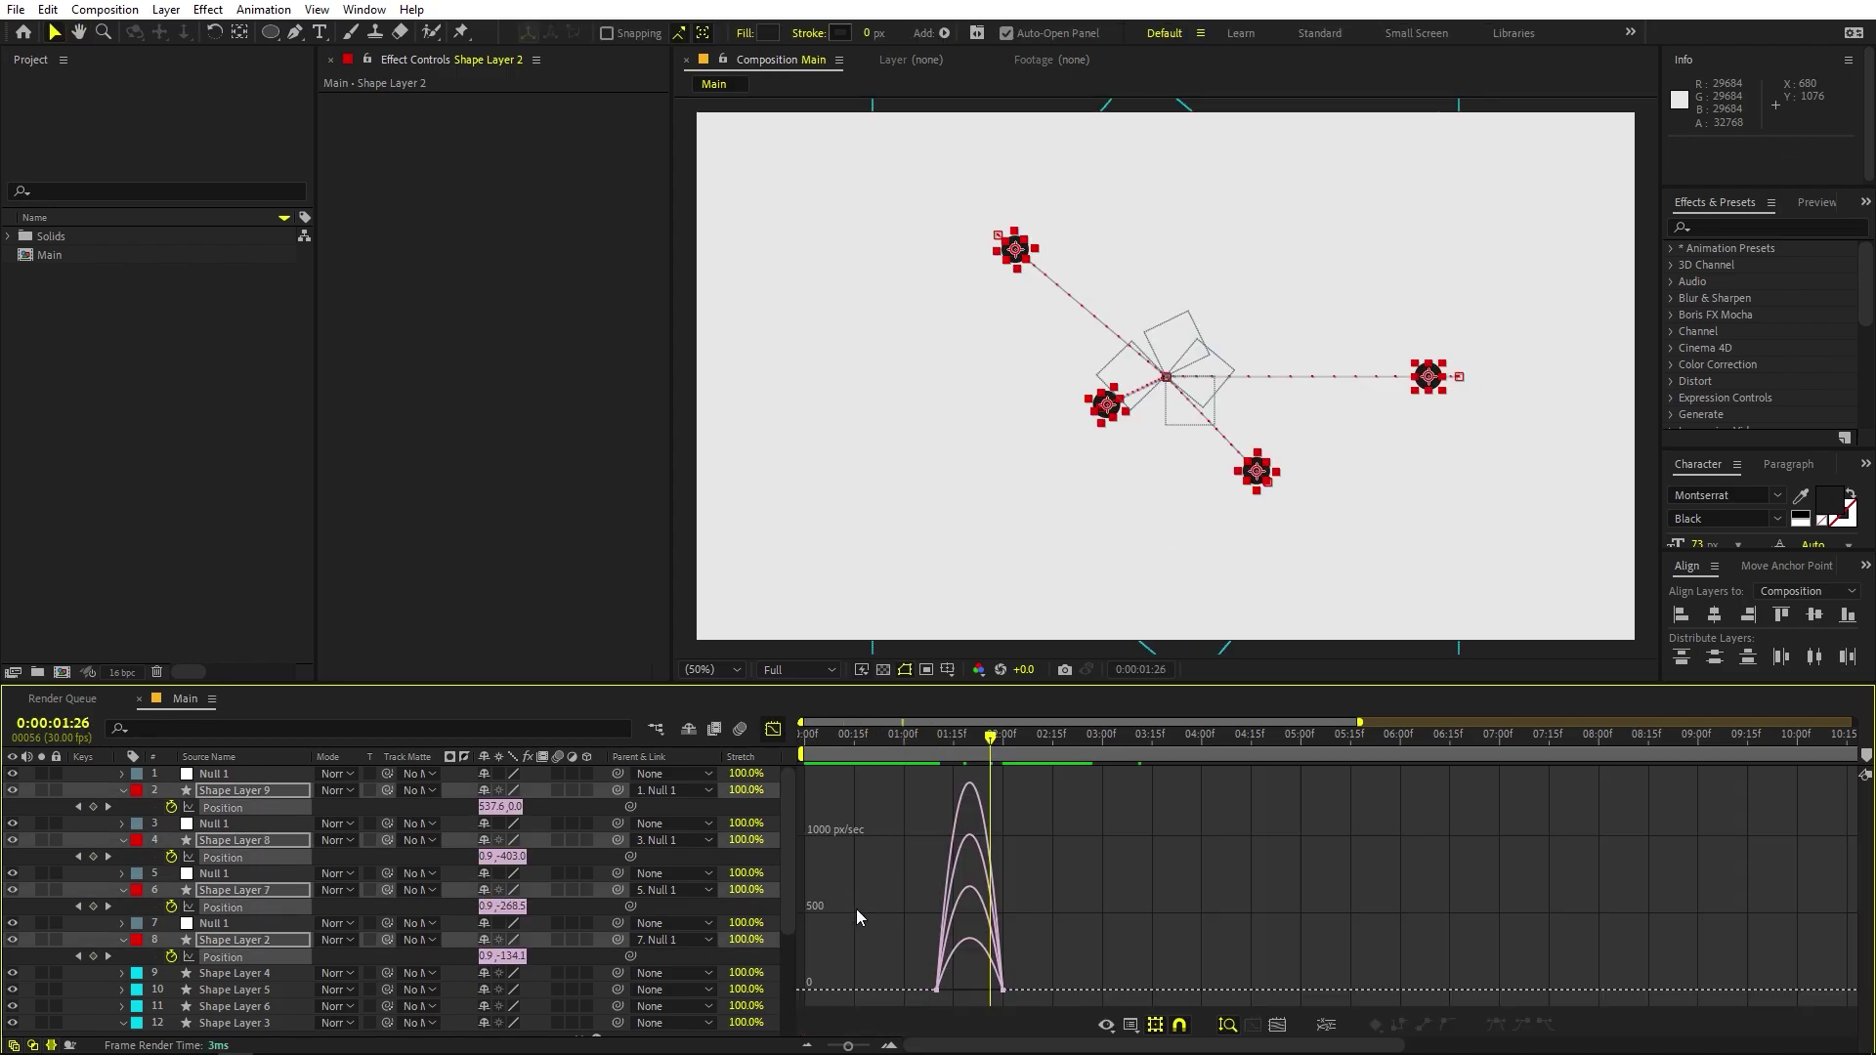
{"action": "scroll", "coordinate": [857, 916], "scroll_direction": "up", "scroll_amount": 2}
{"action": "left_click_drag", "start_coordinate": [1374, 914], "coordinate": [1012, 987]}
{"action": "left_click", "coordinate": [776, 729]}
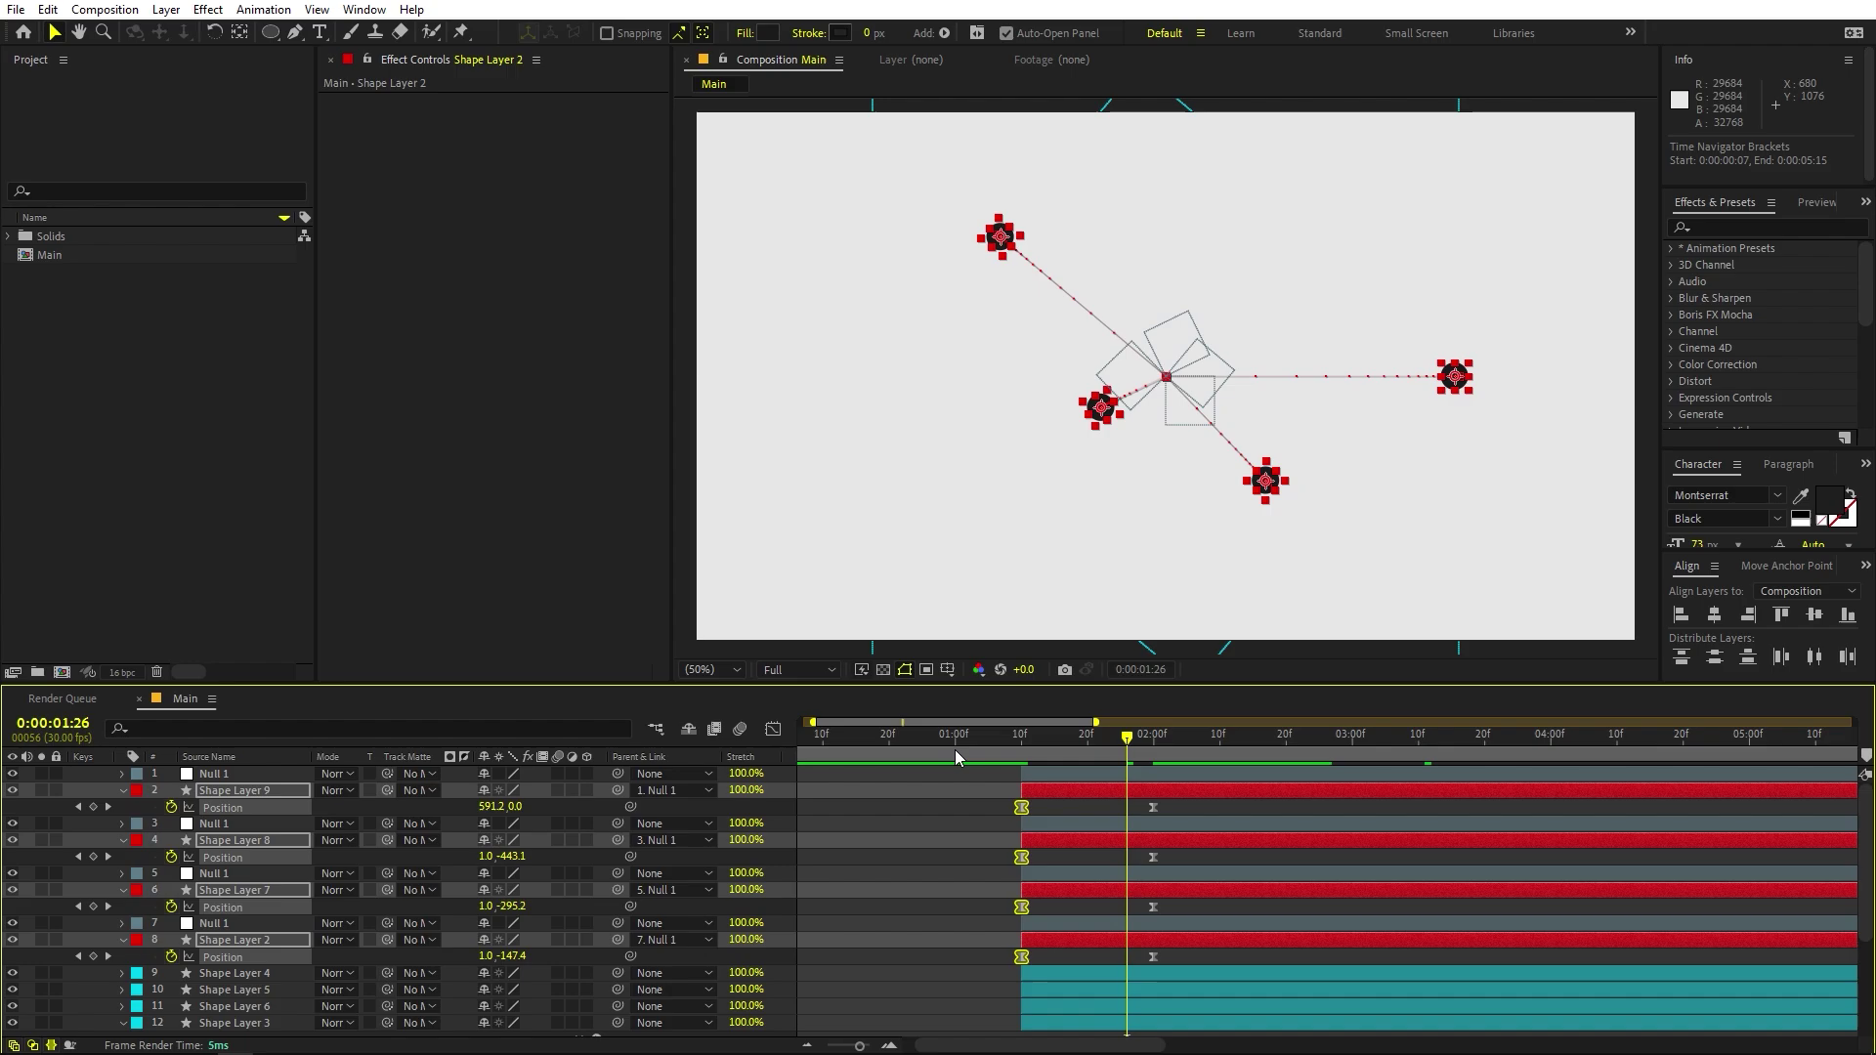
{"action": "key", "text": "space"}
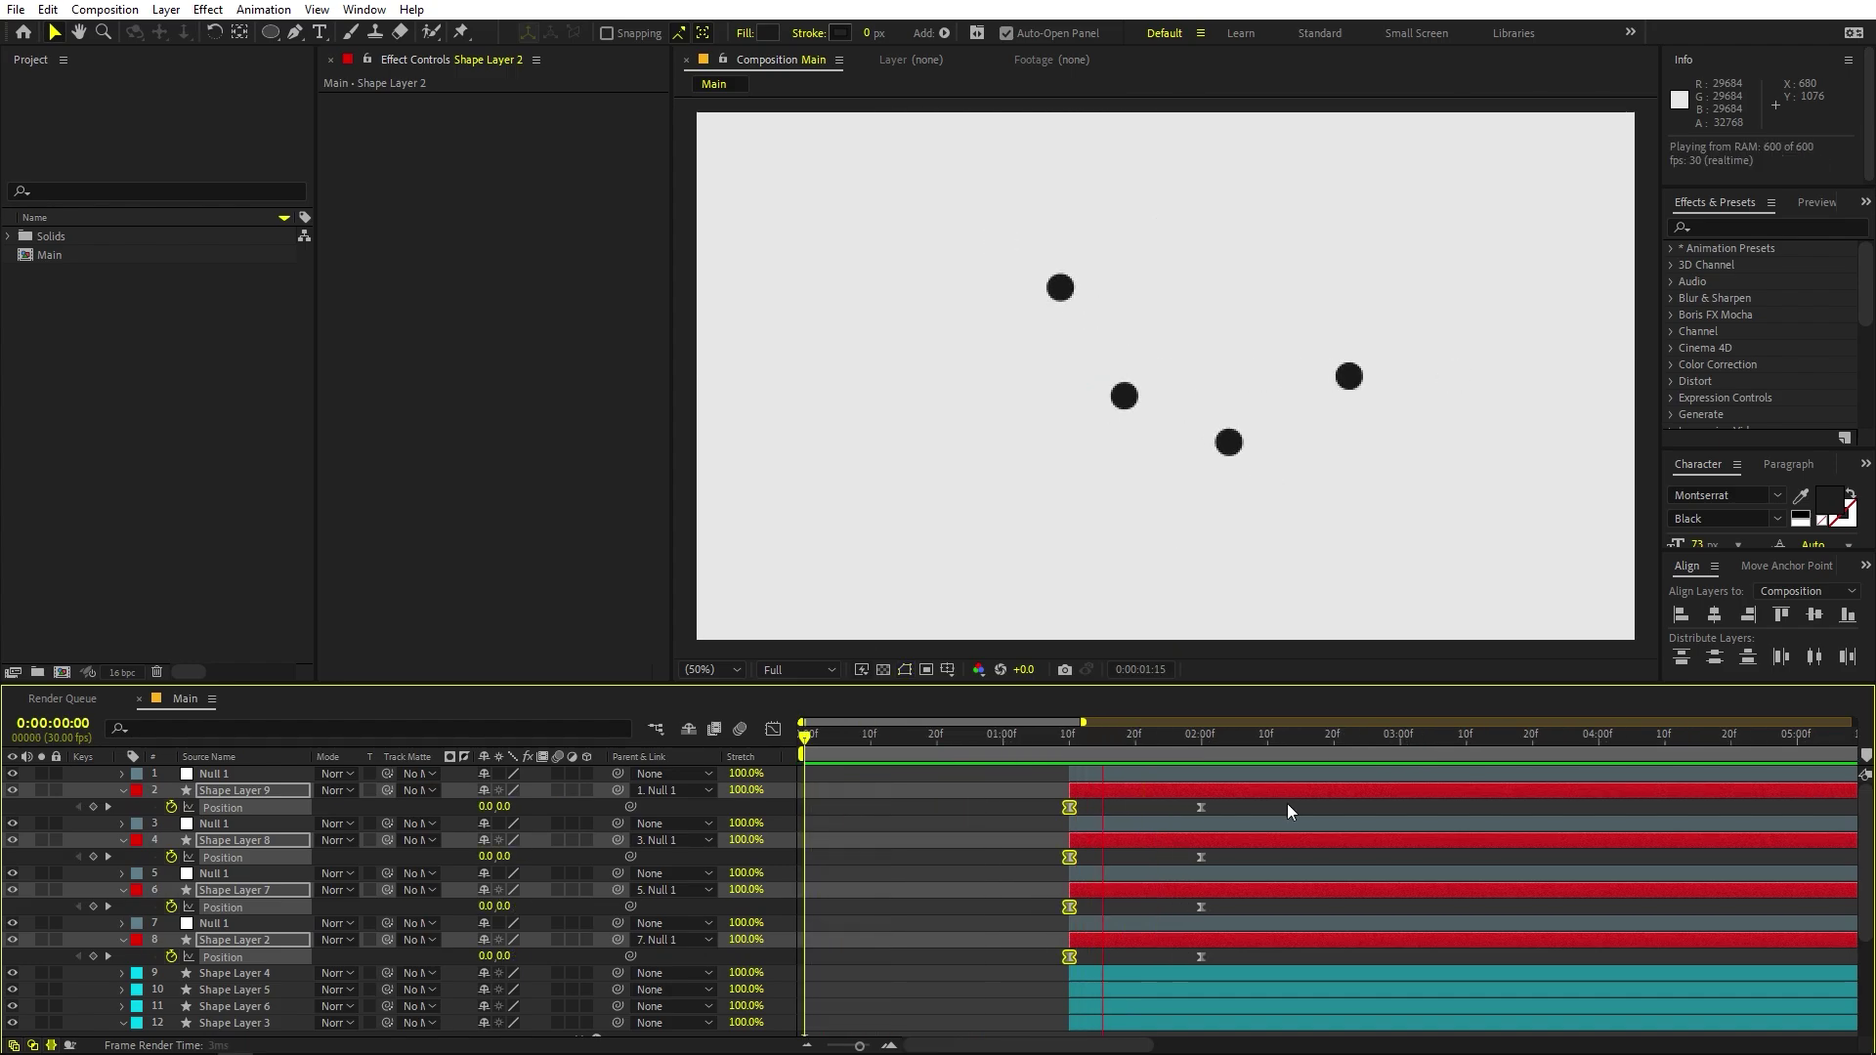
Shift the Rotation keyframes of the Null 1 layers 1, 3 and 5 so they start at 0:00:02:00.
{"action": "left_click_drag", "start_coordinate": [1235, 743], "coordinate": [1202, 744]}
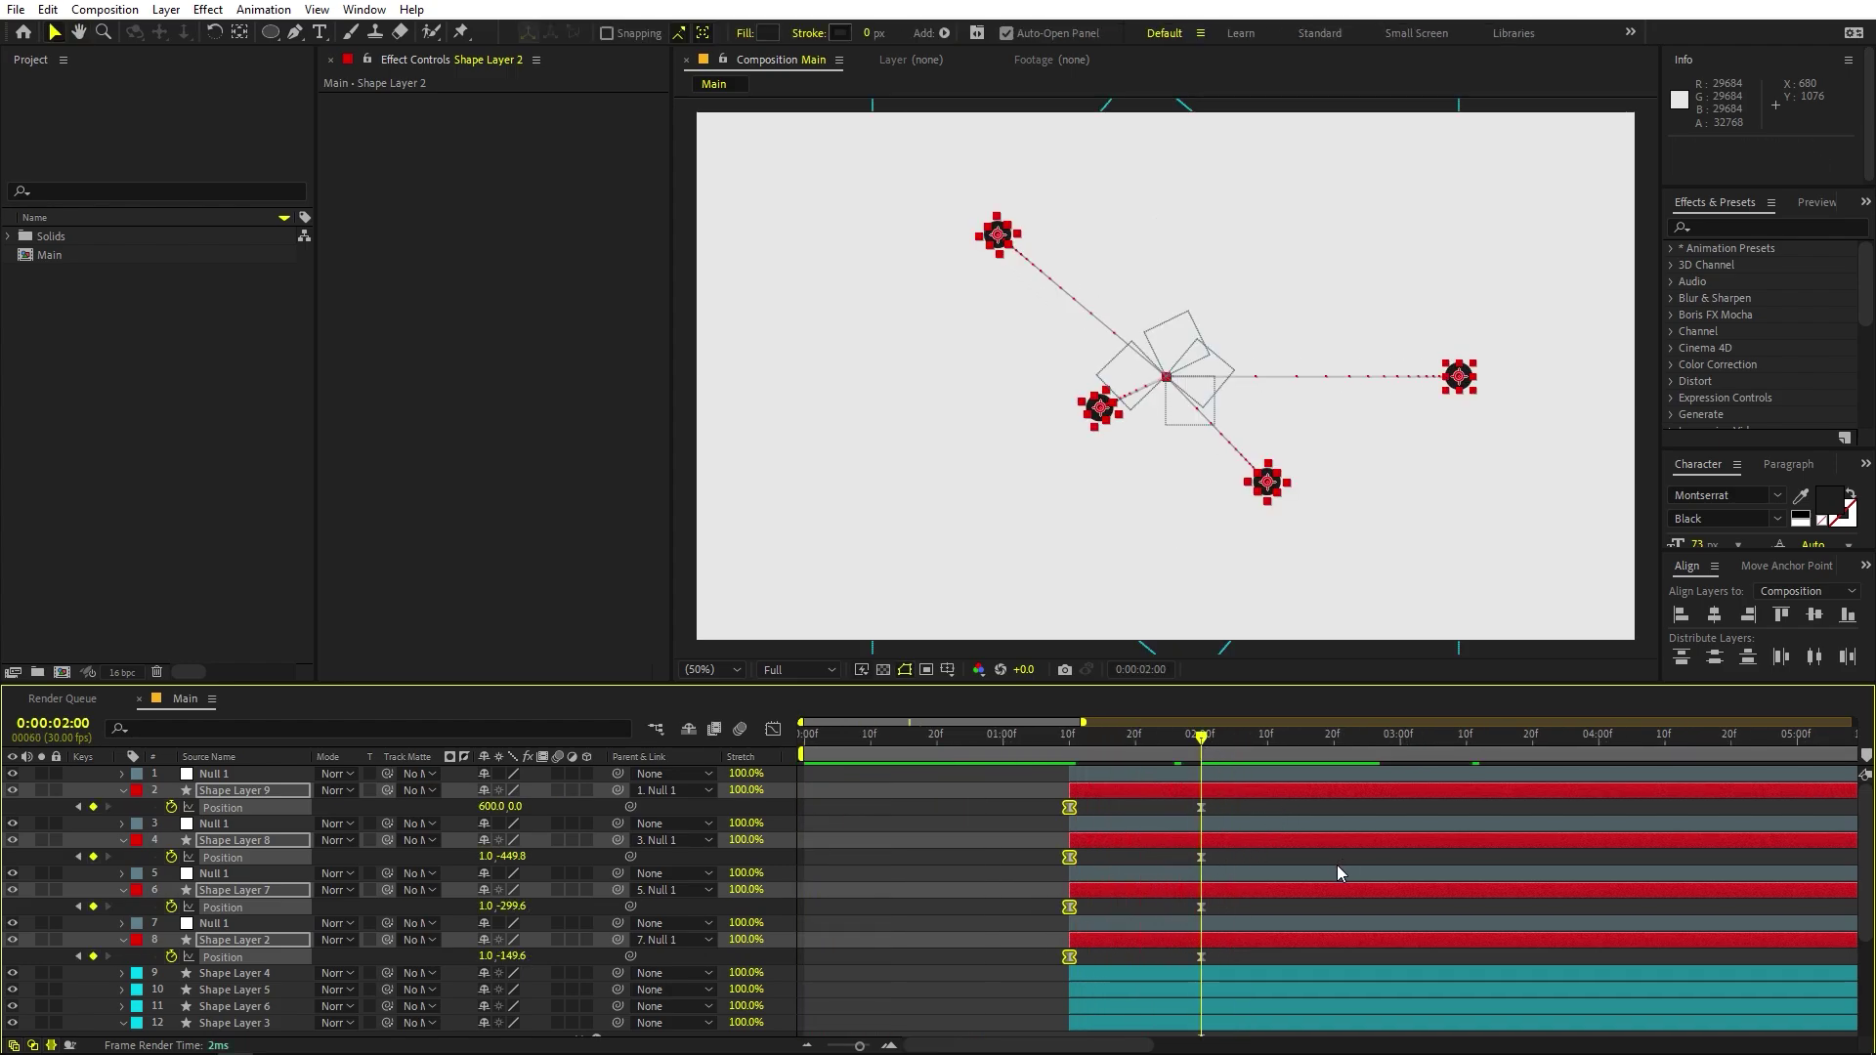
{"action": "key", "text": "r"}
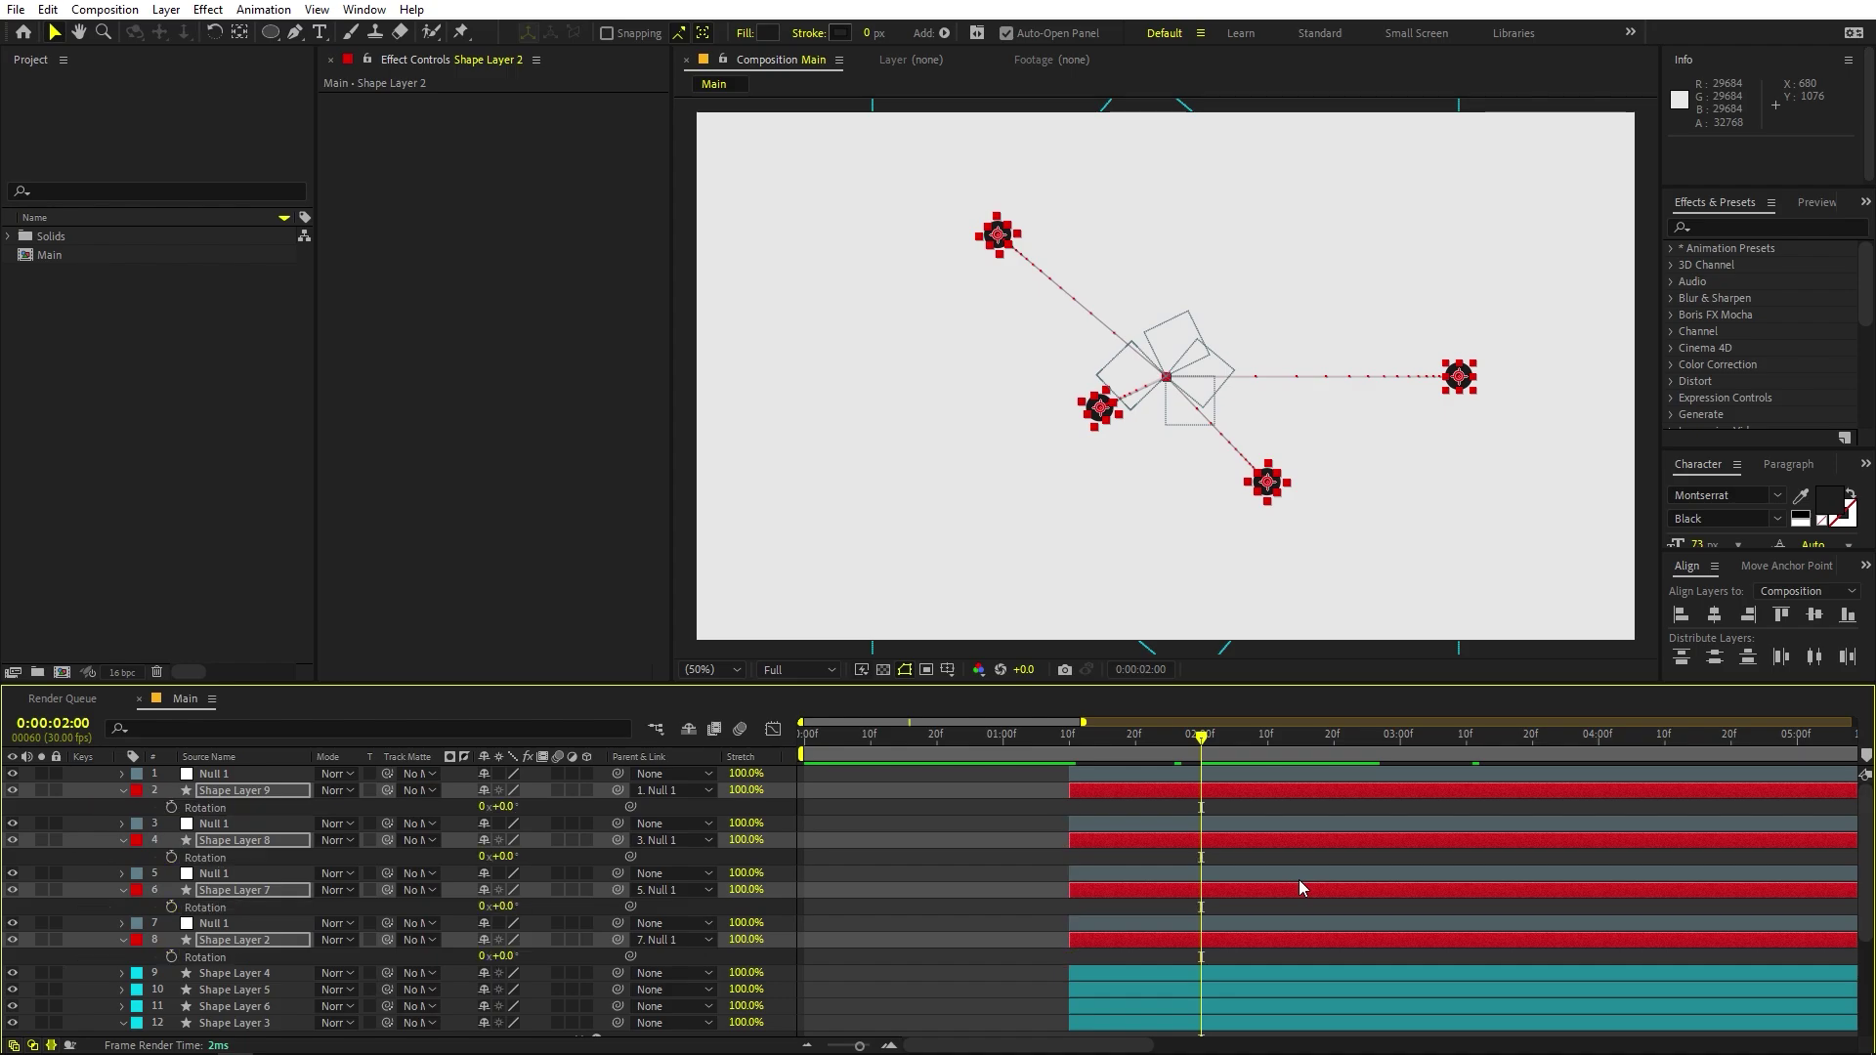
{"action": "scroll", "coordinate": [1298, 880], "scroll_direction": "down", "scroll_amount": 3}
{"action": "scroll", "coordinate": [1310, 889], "scroll_direction": "down", "scroll_amount": 4}
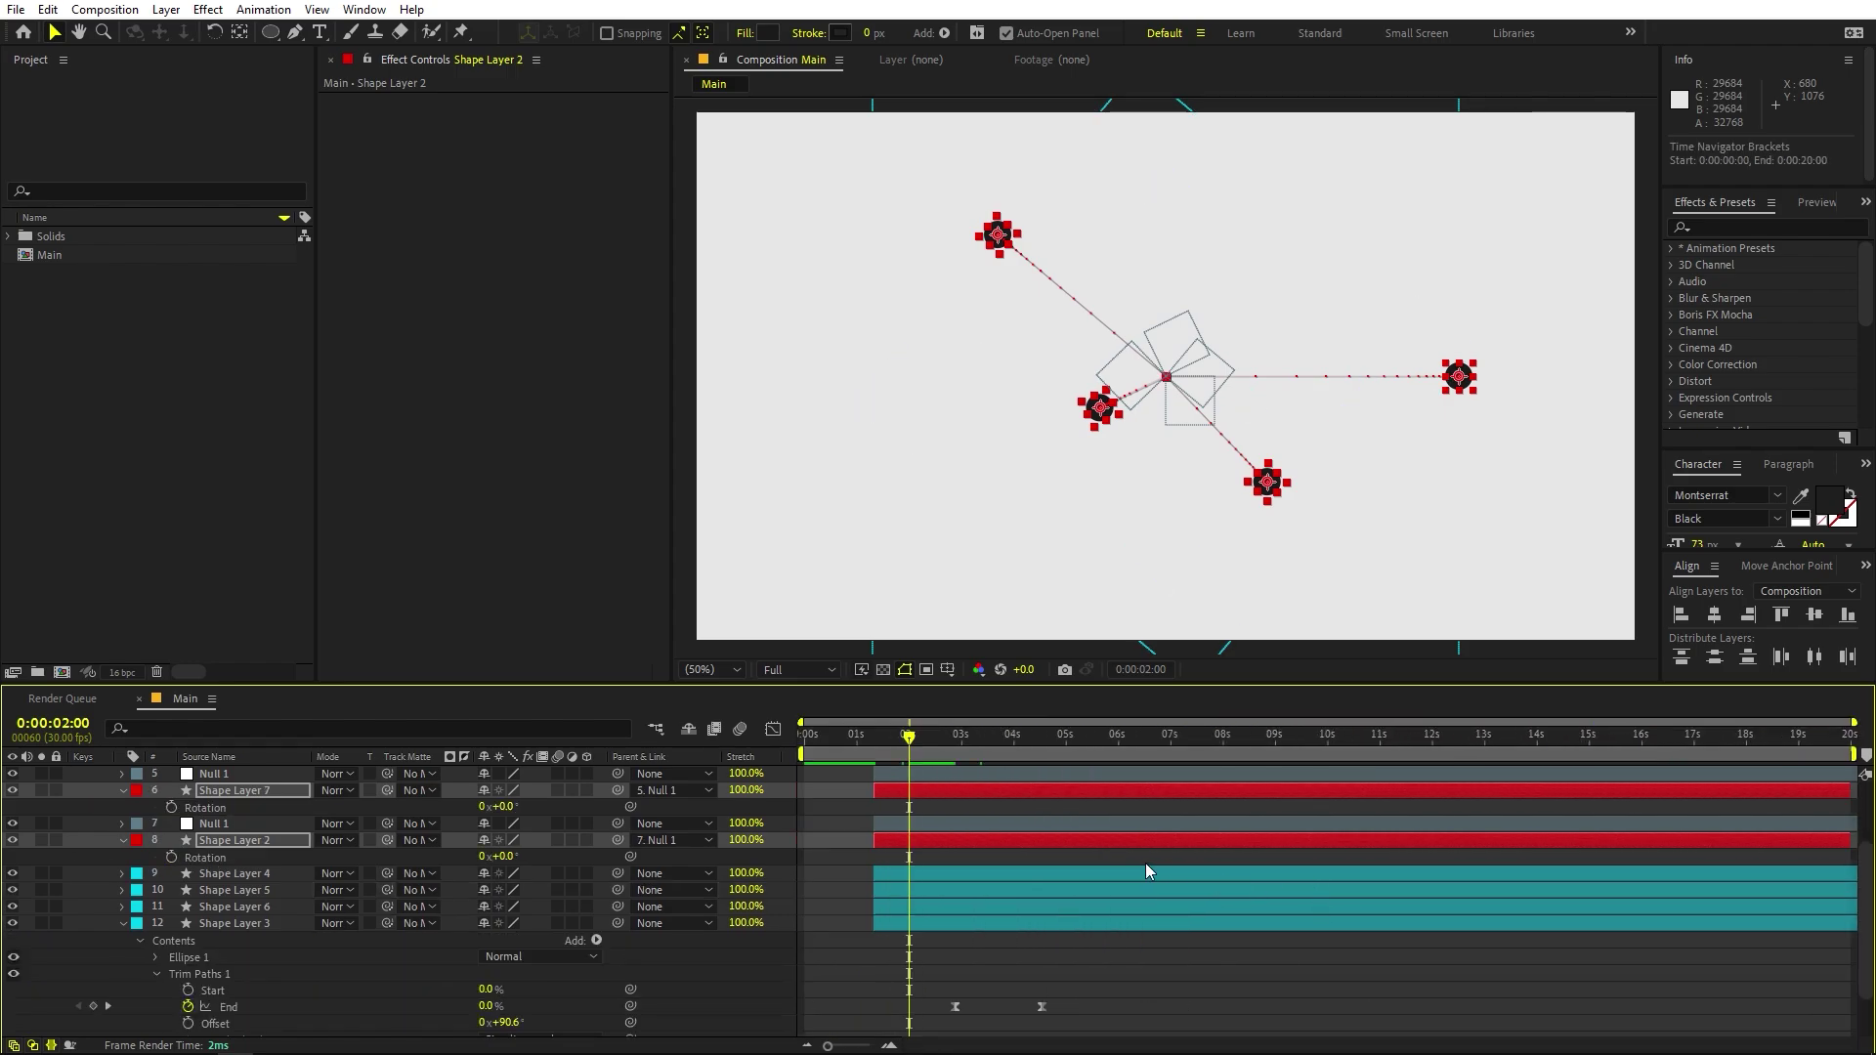
{"action": "scroll", "coordinate": [1032, 865], "scroll_direction": "up", "scroll_amount": 3}
{"action": "left_click", "coordinate": [940, 923]}
{"action": "left_click", "coordinate": [942, 887]}
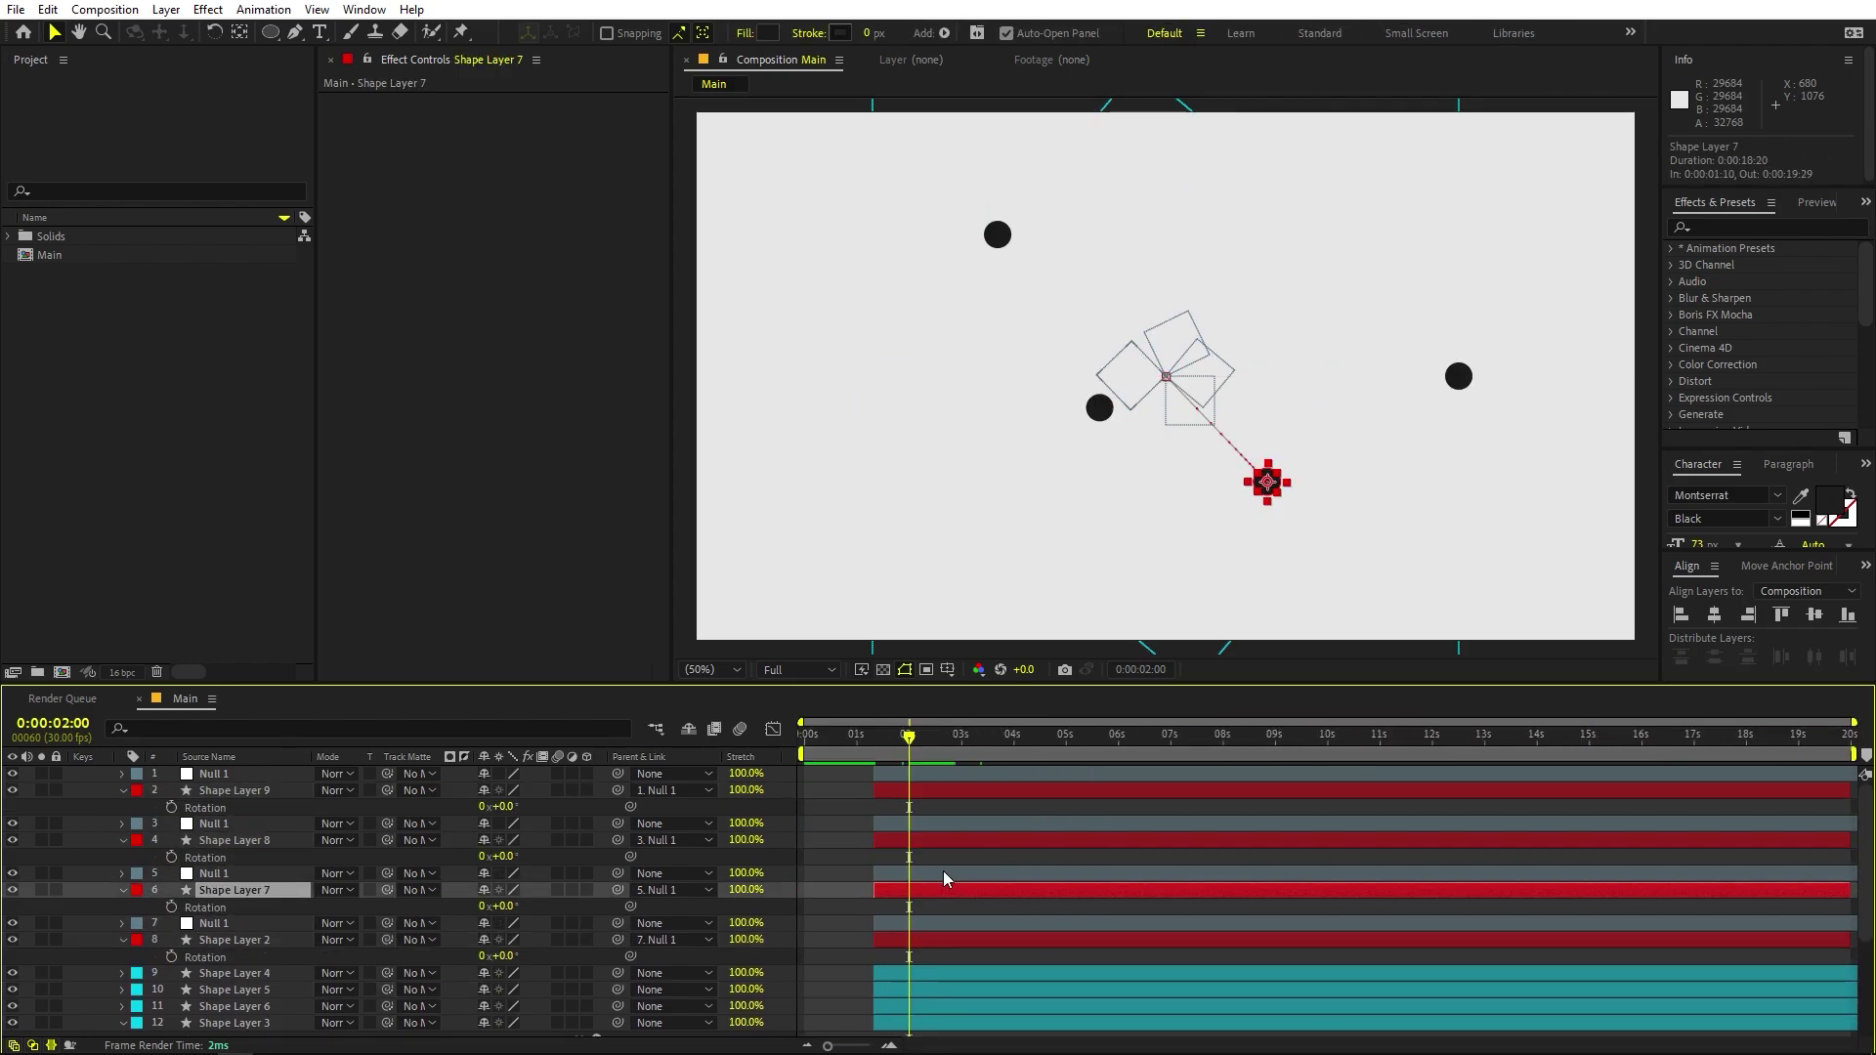
{"action": "left_click", "coordinate": [942, 872]}
{"action": "left_click", "coordinate": [963, 825], "text": "ctrl"}
{"action": "left_click", "coordinate": [969, 777], "text": "ctrl"}
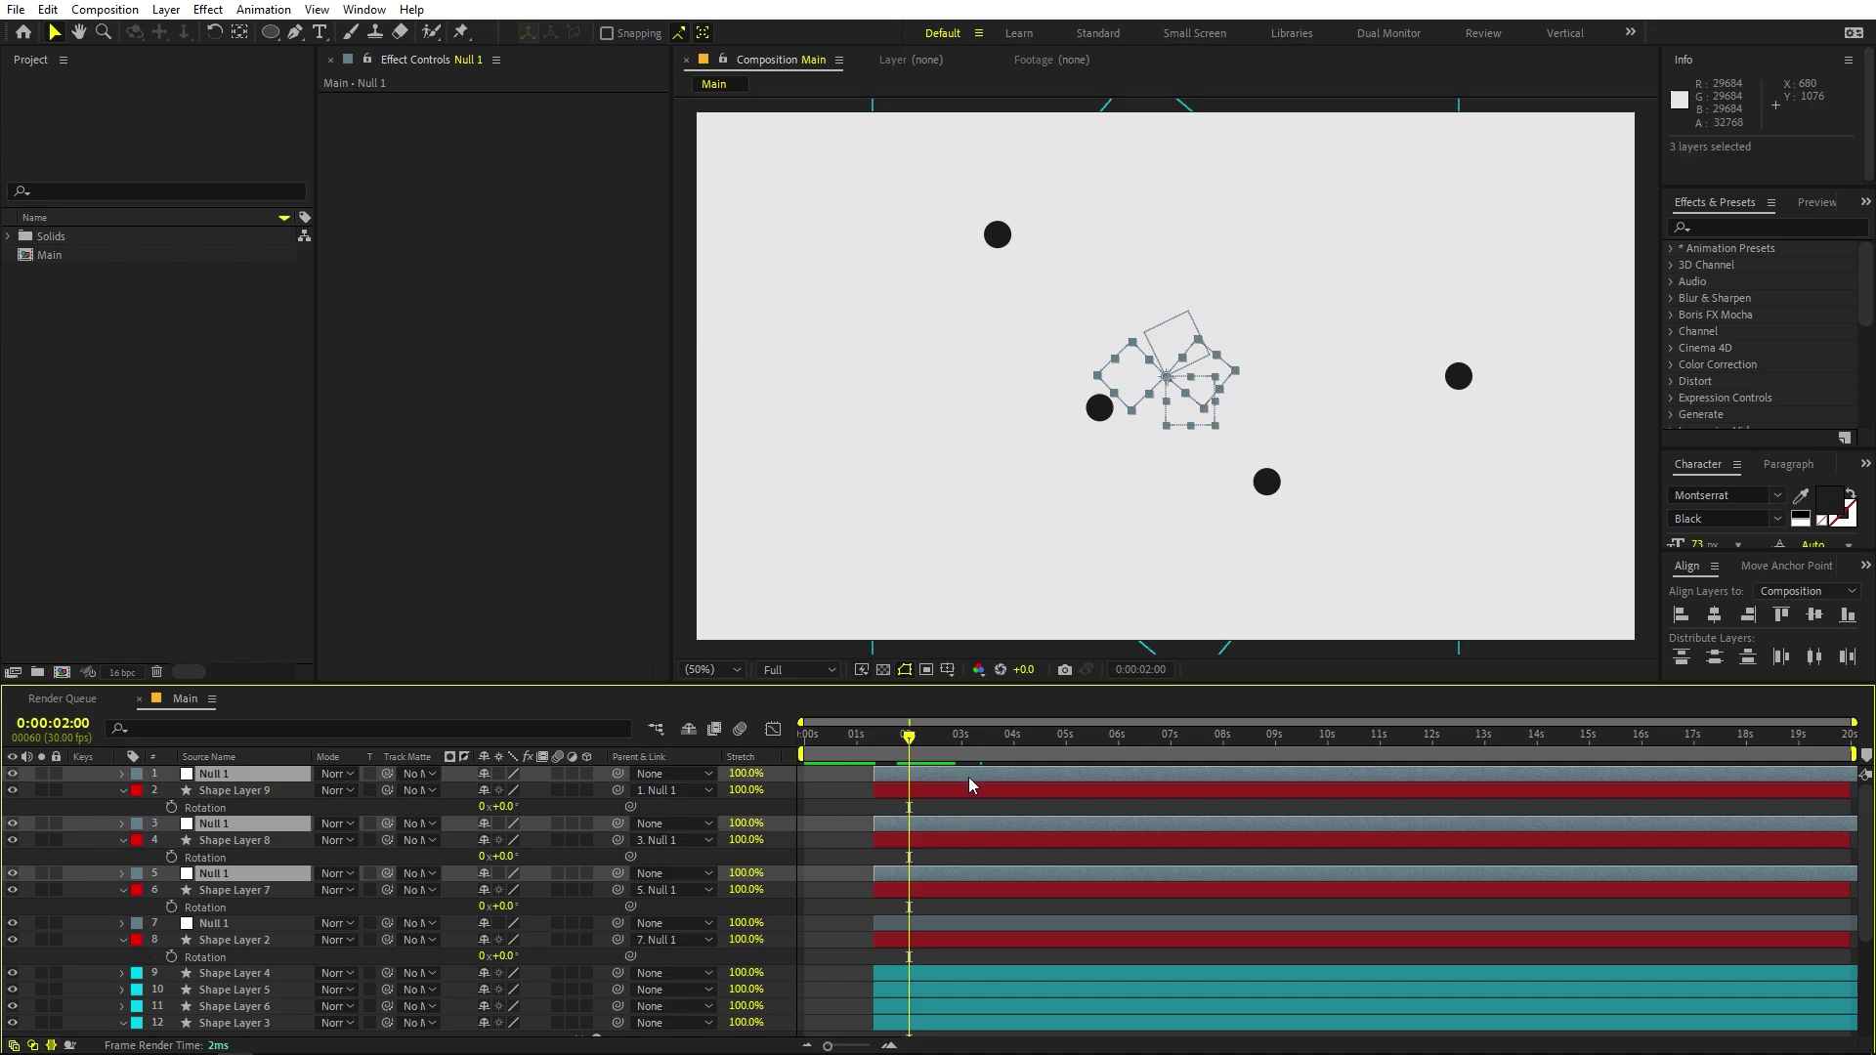
{"action": "key", "text": "r"}
{"action": "left_click_drag", "start_coordinate": [1086, 786], "coordinate": [919, 932]}
{"action": "scroll", "coordinate": [1157, 930], "scroll_direction": "down", "scroll_amount": 4}
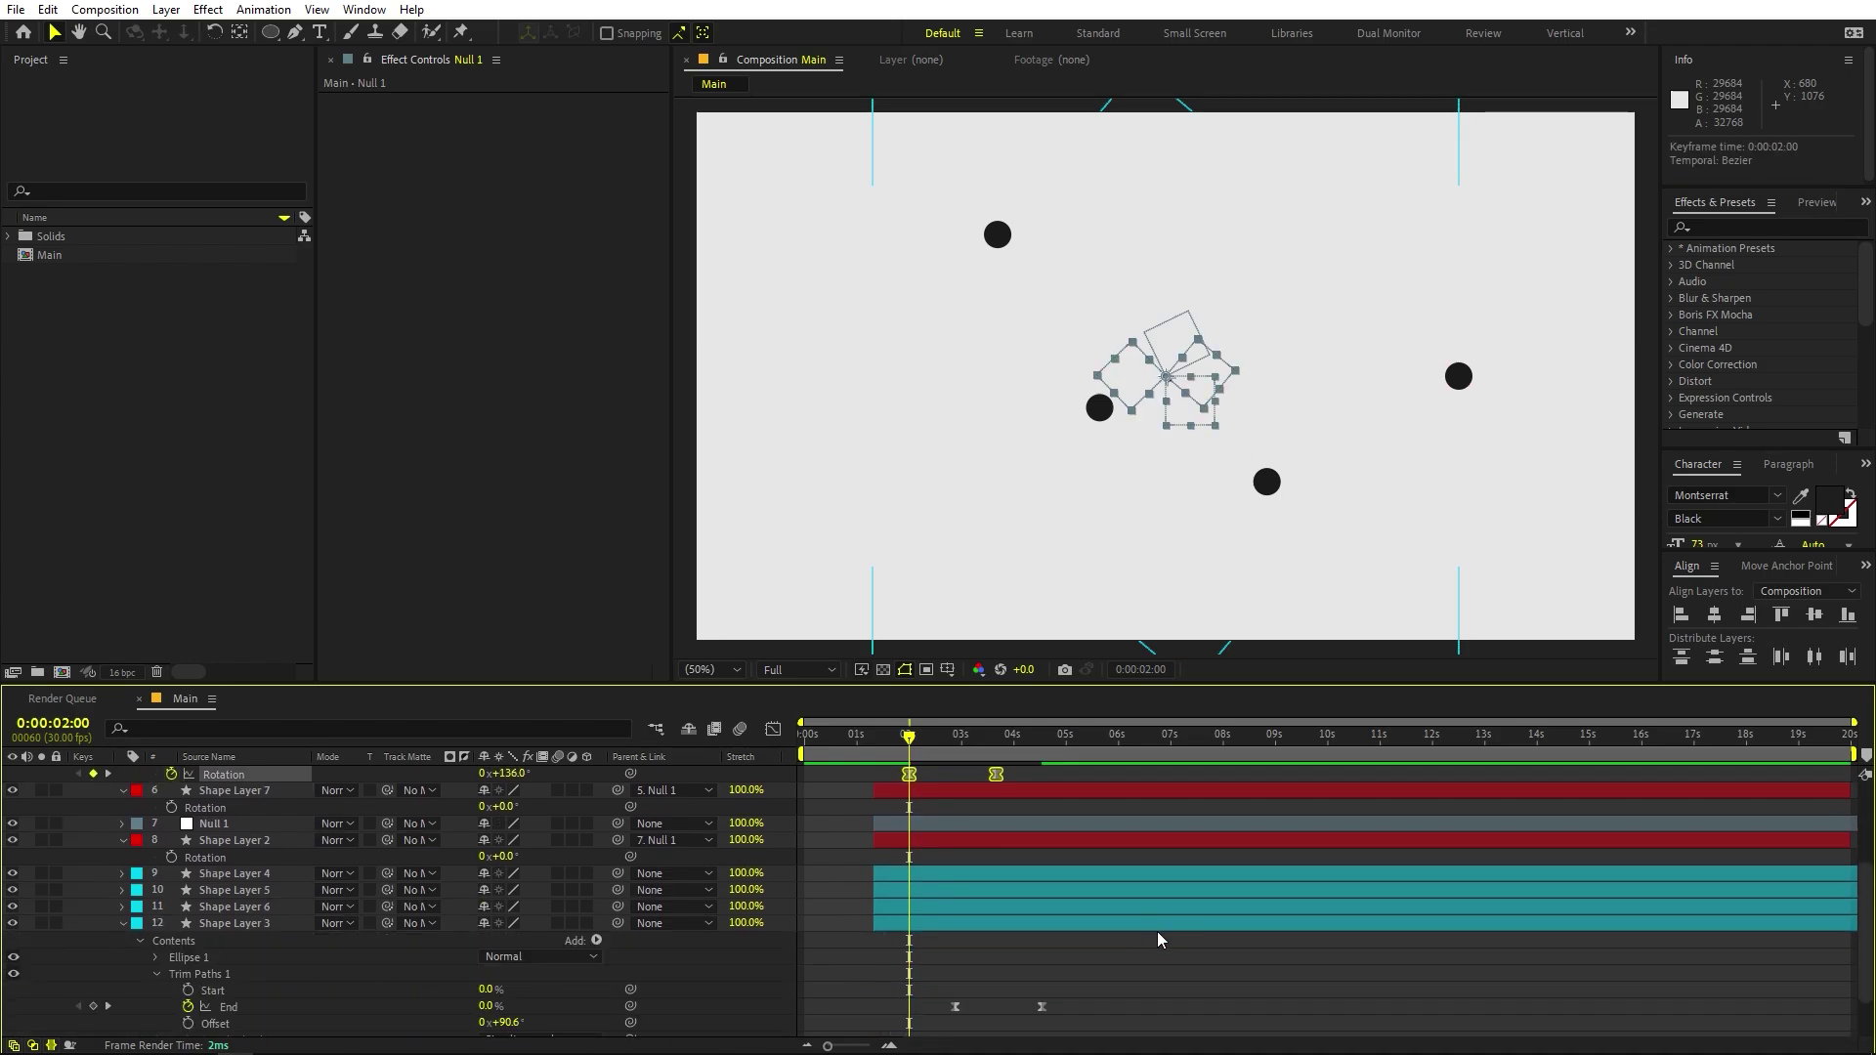
Shift the Trim Paths End keyframes of Shape Layers 3, 4, 5 and 6 to start at 0:00:02:00 and preview the animation.
{"action": "left_click", "coordinate": [1188, 825]}
{"action": "left_click", "coordinate": [1189, 876], "text": "shift"}
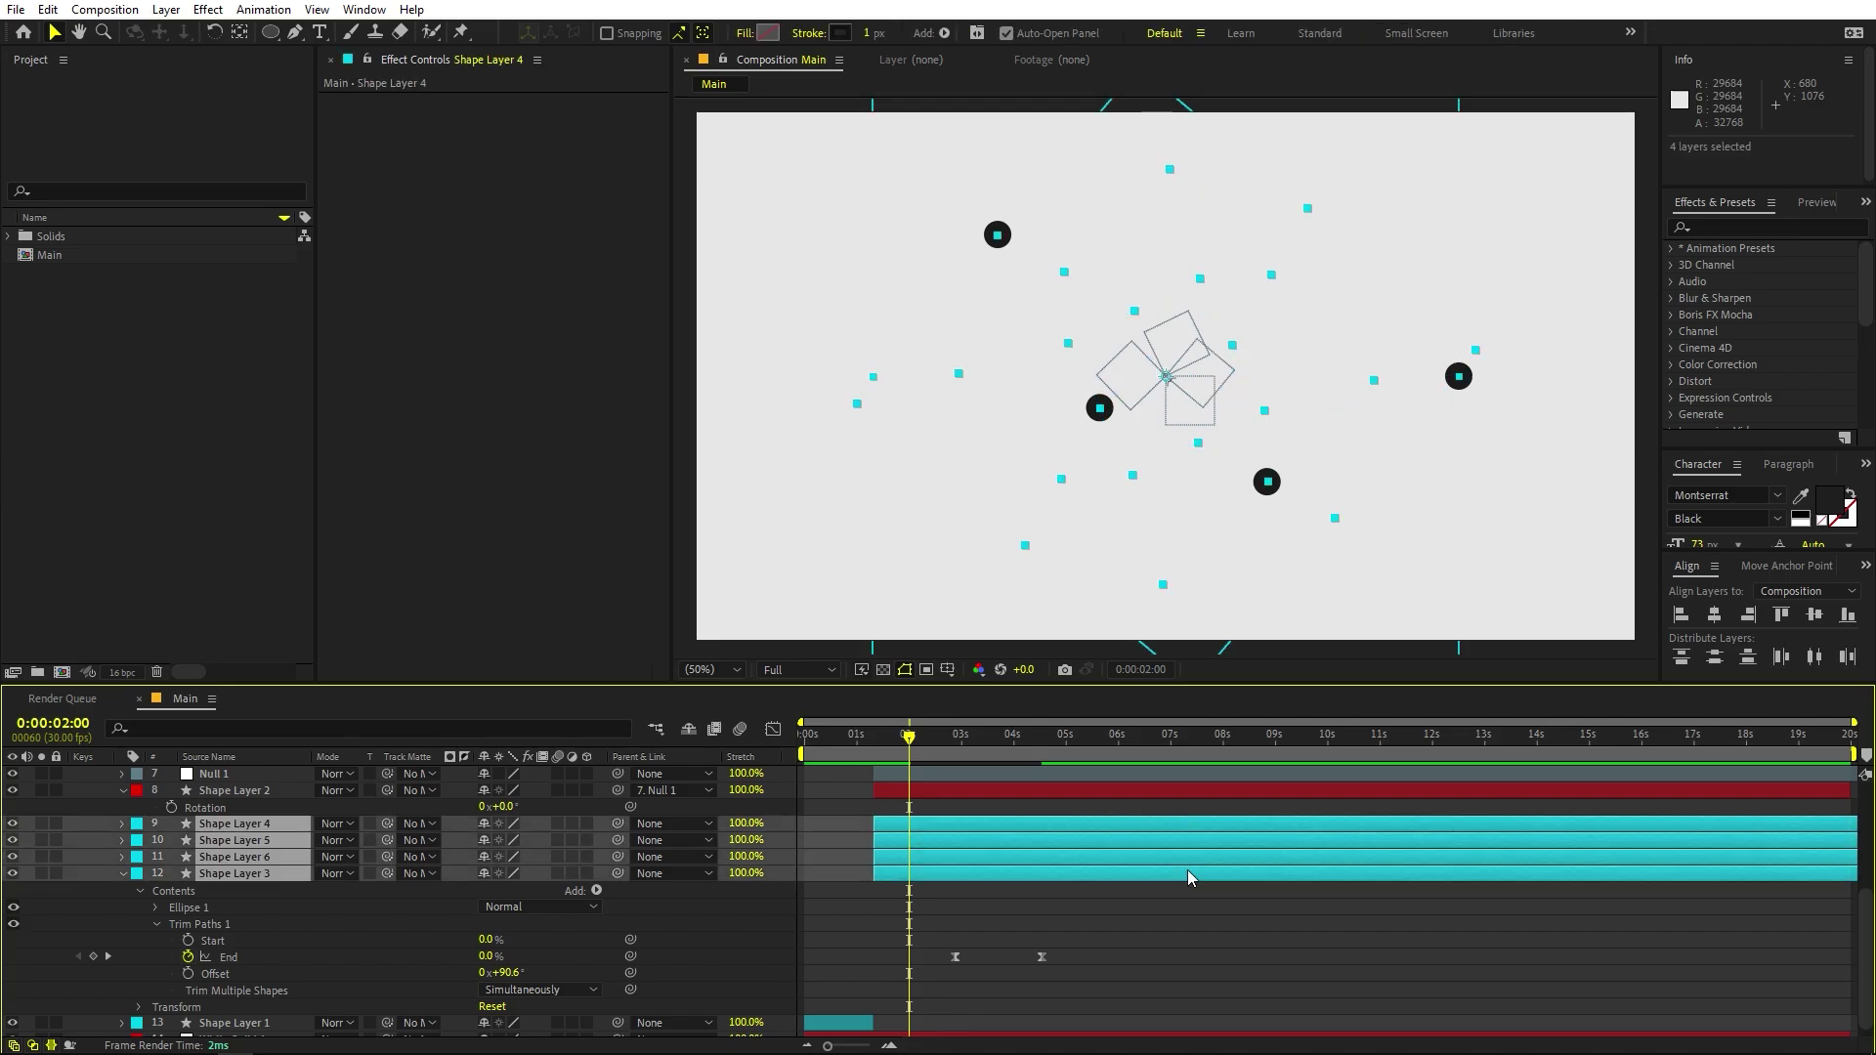
{"action": "key", "text": "u"}
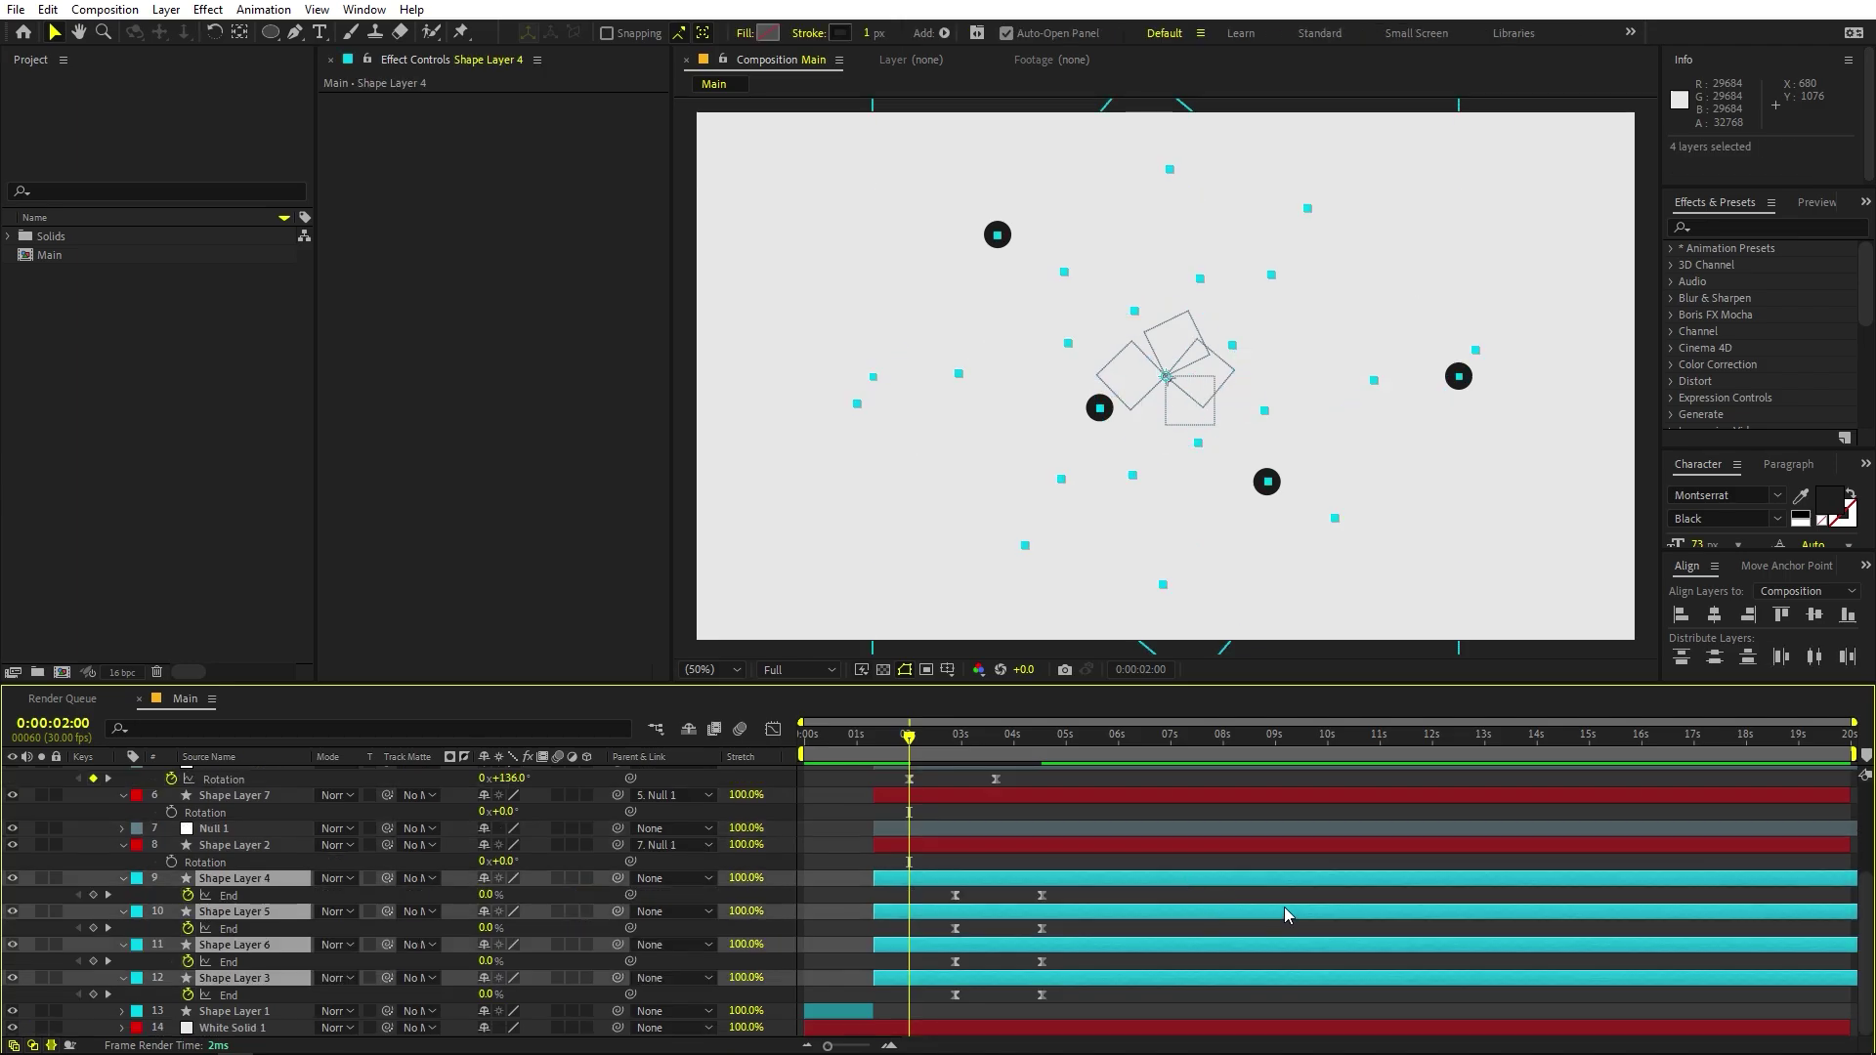
{"action": "left_click_drag", "start_coordinate": [1055, 900], "coordinate": [917, 998]}
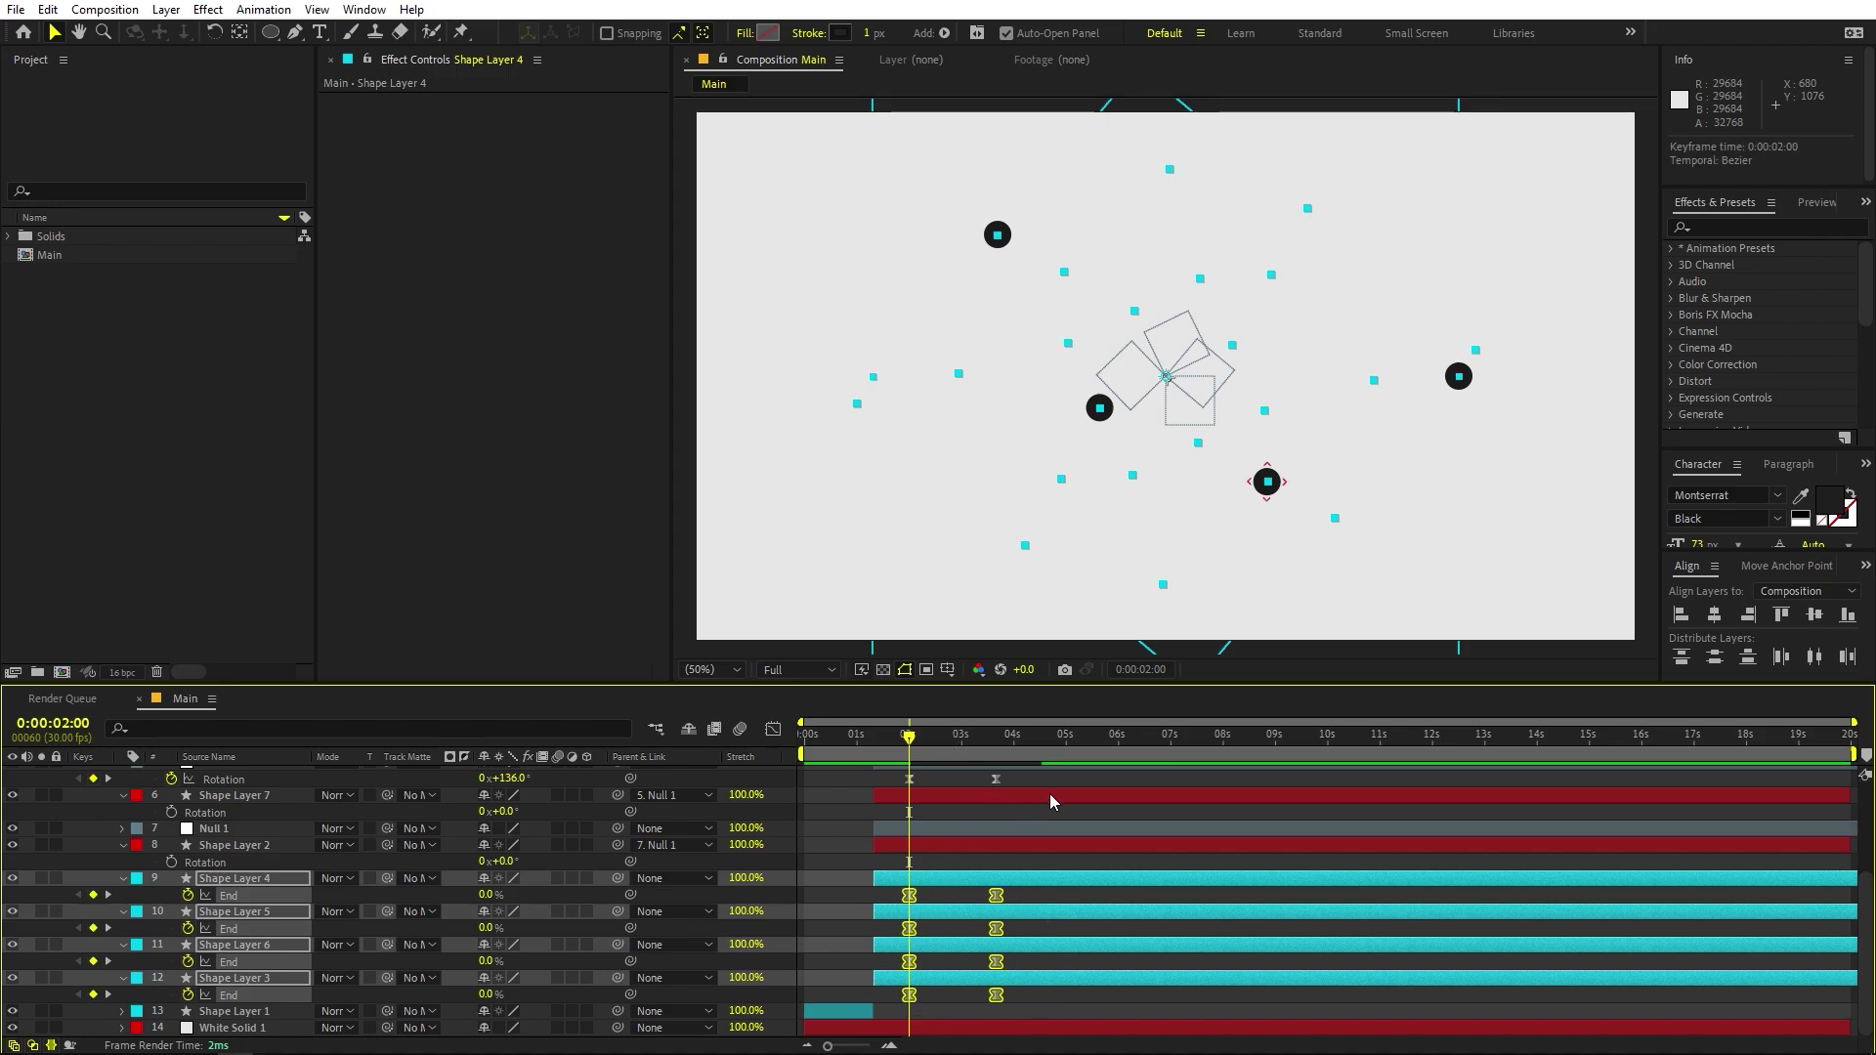
{"action": "key", "text": "F2"}
{"action": "key", "text": "space"}
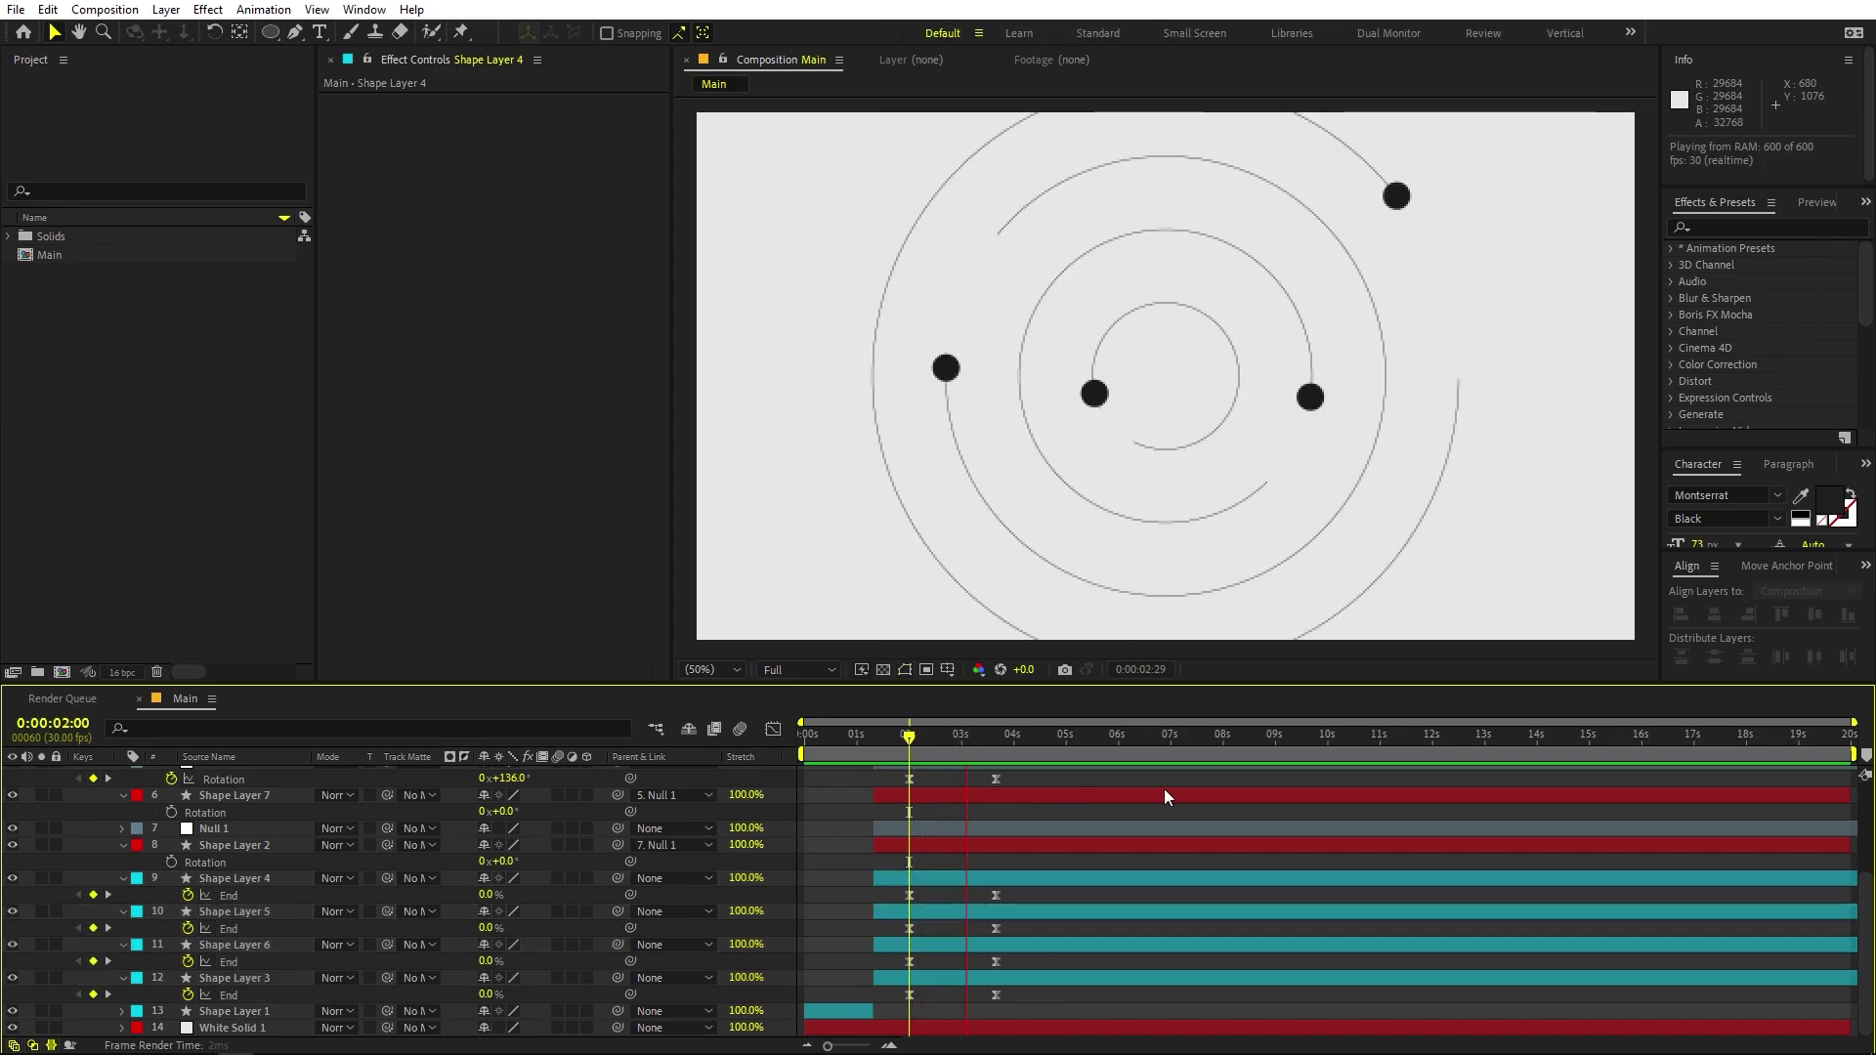
Shift the Rotation keyframes of the remaining null, layer 7, so they also start at 0:00:02:00.
{"action": "scroll", "coordinate": [1010, 809], "scroll_direction": "up", "scroll_amount": 5}
{"action": "left_click", "coordinate": [995, 973]}
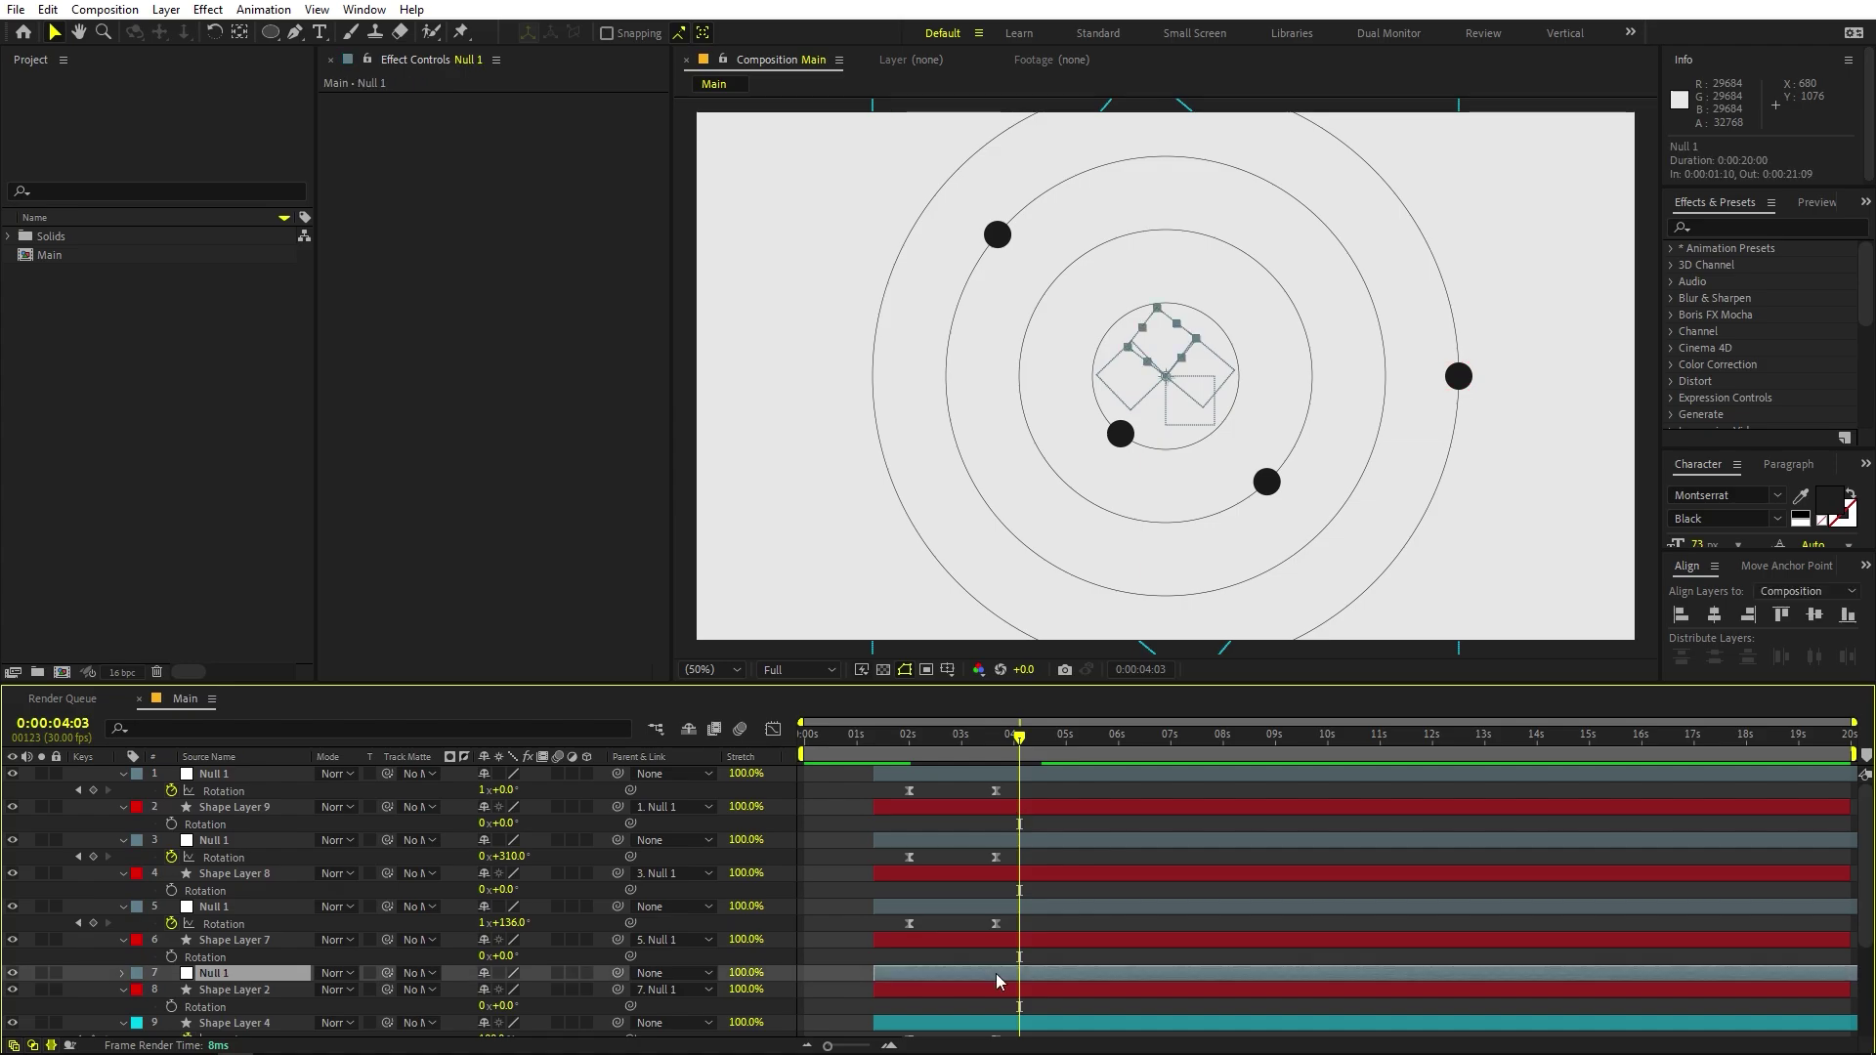
{"action": "key", "text": "u"}
{"action": "scroll", "coordinate": [1059, 987], "scroll_direction": "down", "scroll_amount": 4}
{"action": "left_click_drag", "start_coordinate": [1072, 850], "coordinate": [917, 834]}
{"action": "mouse_move", "coordinate": [913, 746]}
{"action": "left_mouse_down"}
{"action": "mouse_move", "coordinate": [1006, 767]}
{"action": "mouse_move", "coordinate": [920, 766]}
{"action": "left_mouse_up"}
{"action": "scroll", "coordinate": [923, 799], "scroll_direction": "up", "scroll_amount": 4}
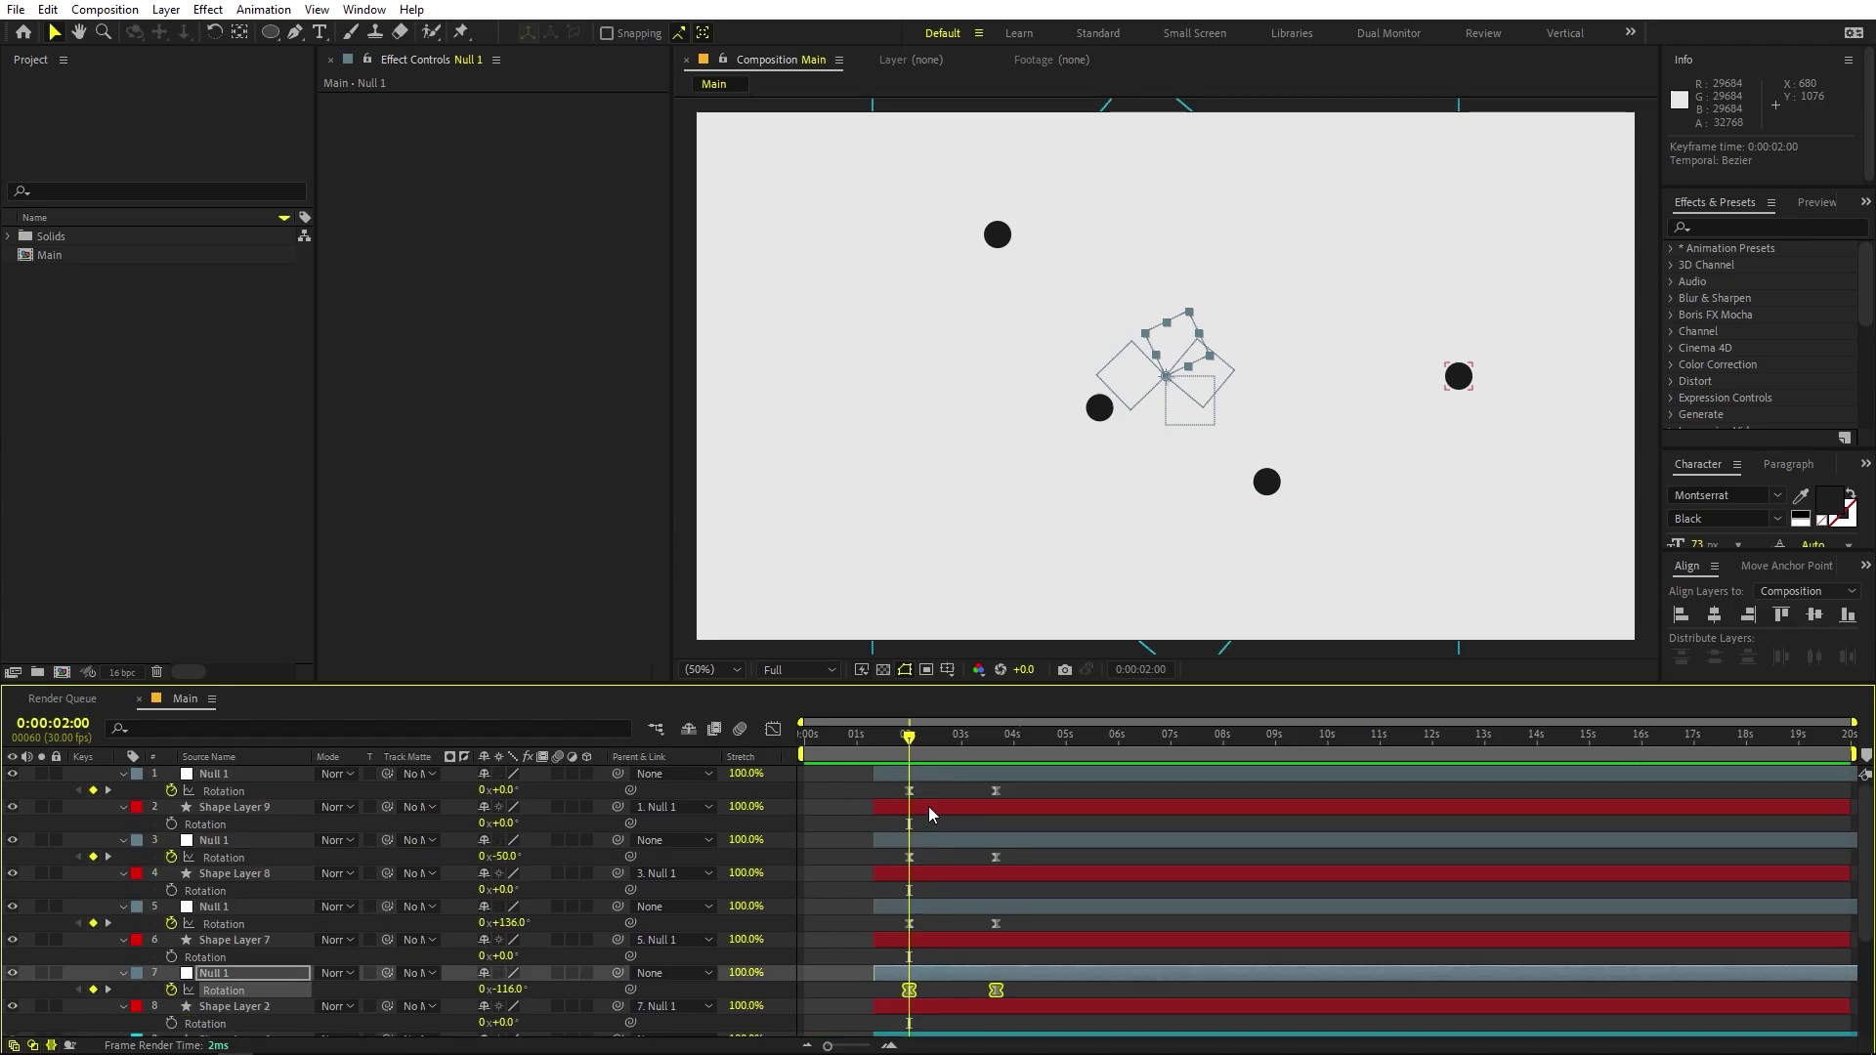
Add 100% Scale keyframes to Shape Layers 2, 7, 8 and 9 at 0:00:01:09 and reveal their Position properties as well.
{"action": "left_click", "coordinate": [928, 806]}
{"action": "left_click", "coordinate": [934, 872], "text": "ctrl"}
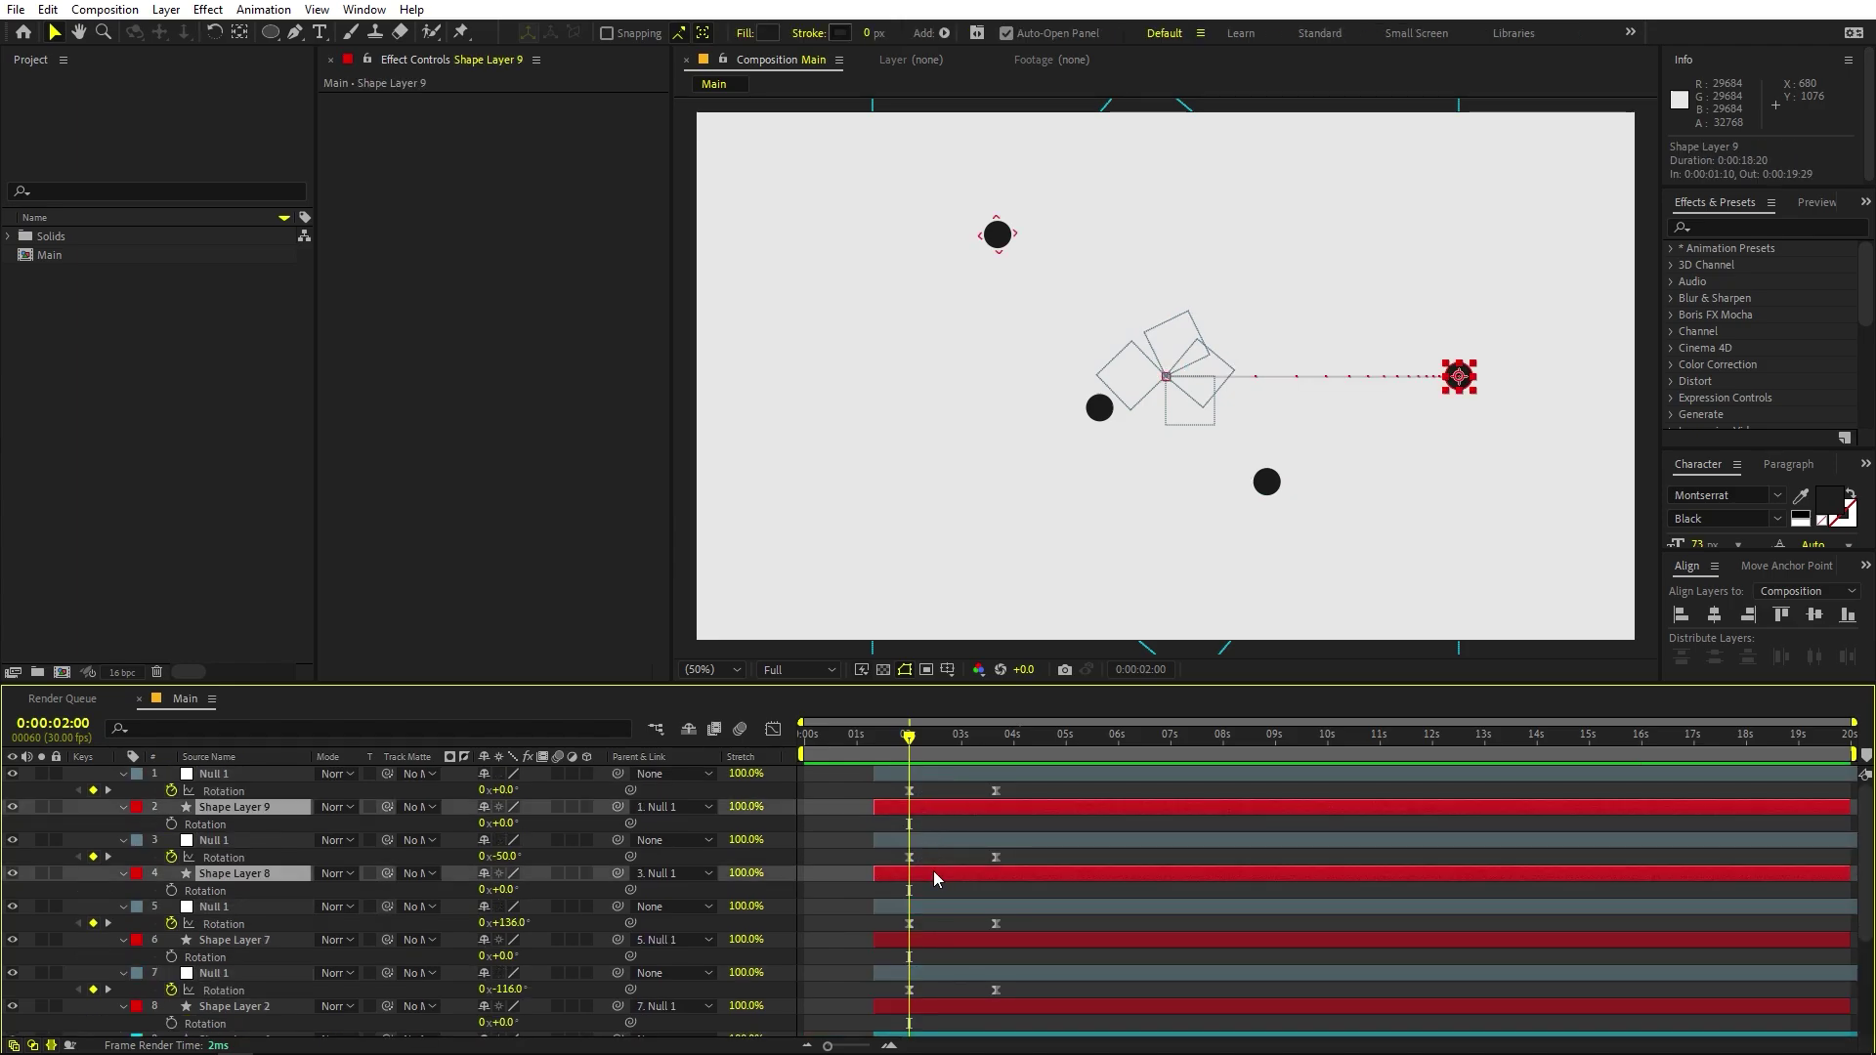
{"action": "left_click", "coordinate": [926, 1000], "text": "ctrl"}
{"action": "left_click", "coordinate": [936, 944], "text": "ctrl"}
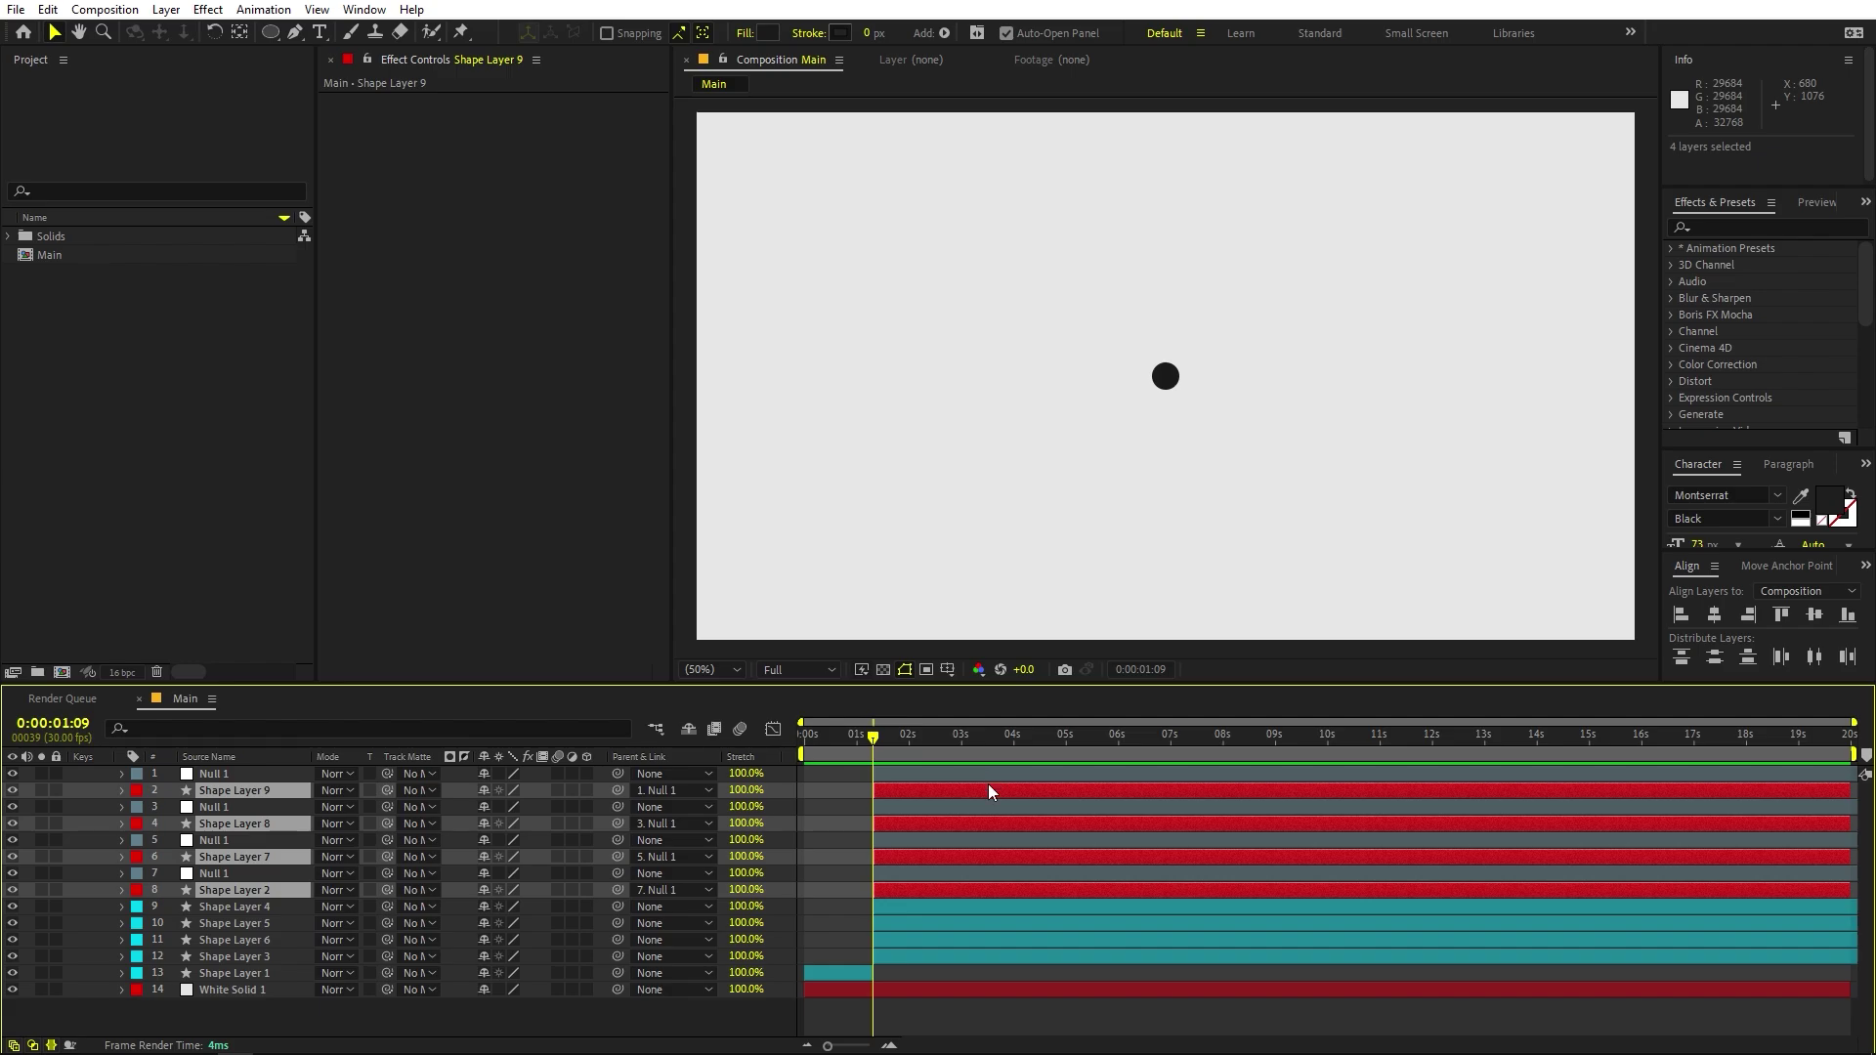
{"action": "key", "text": "s"}
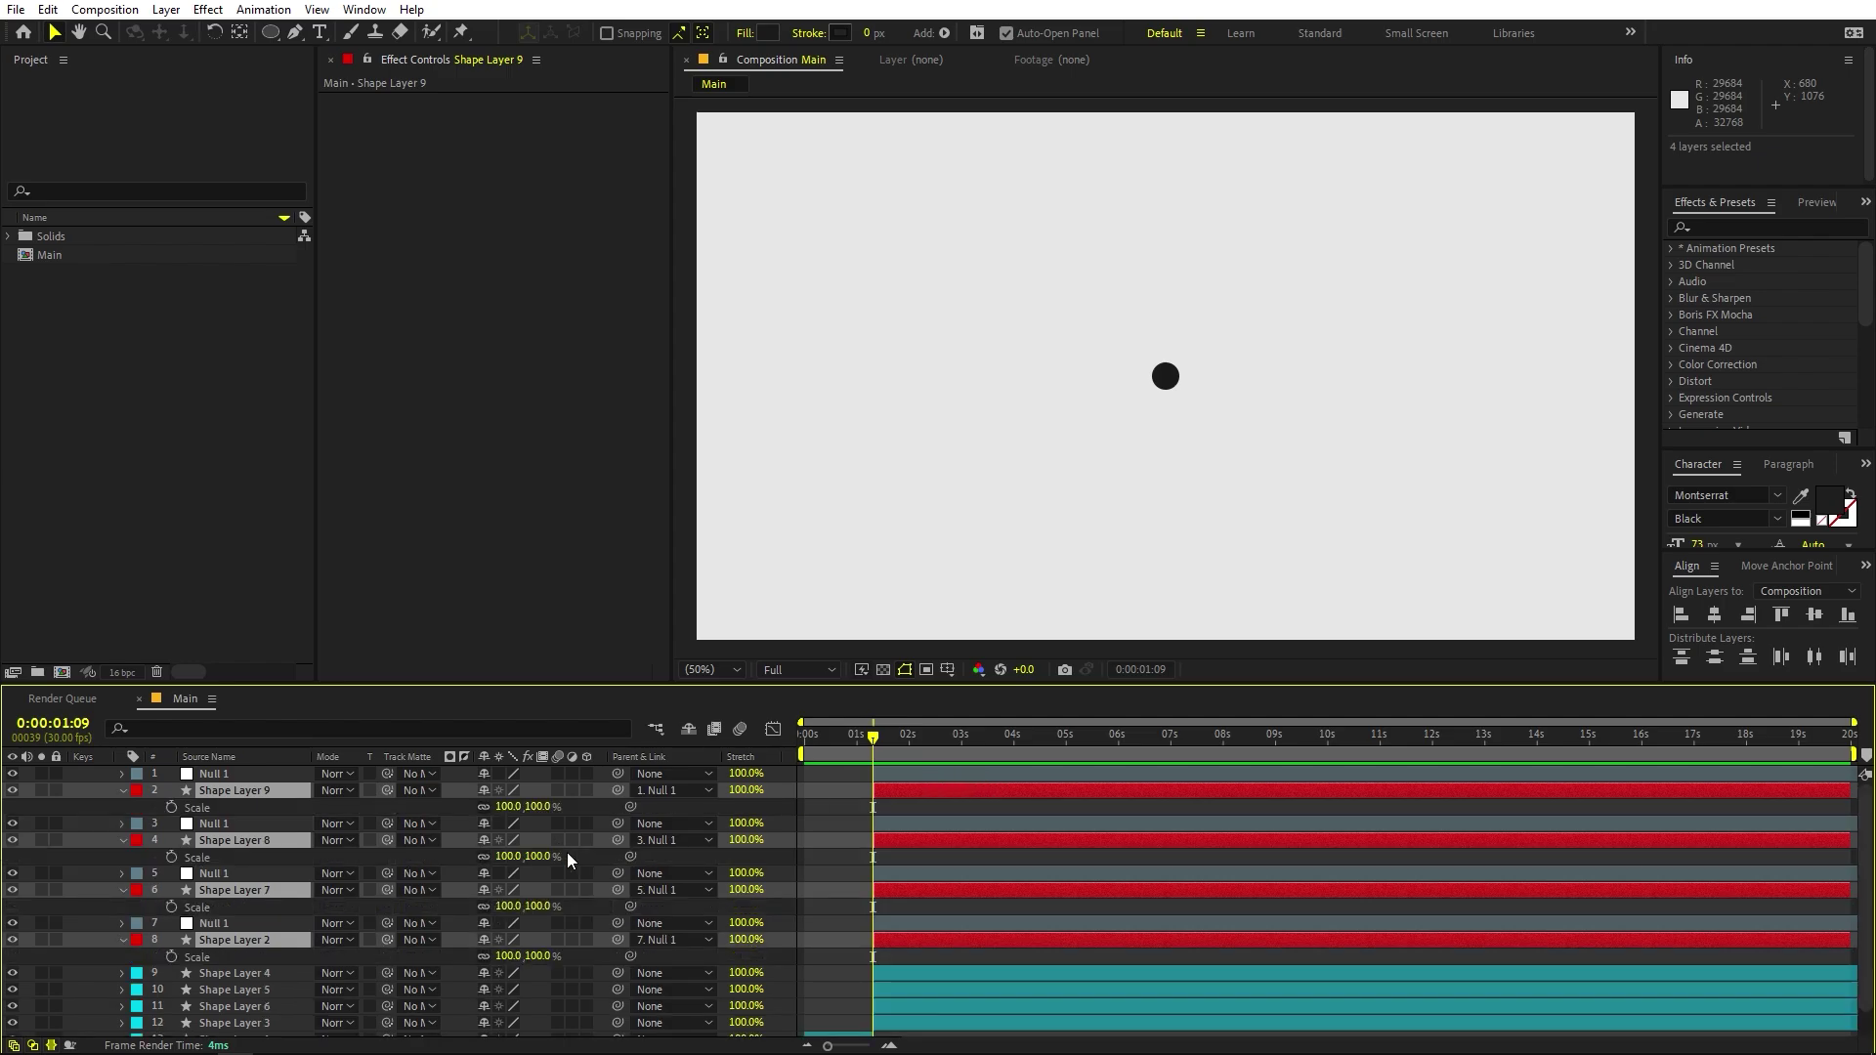
{"action": "left_click", "coordinate": [172, 810]}
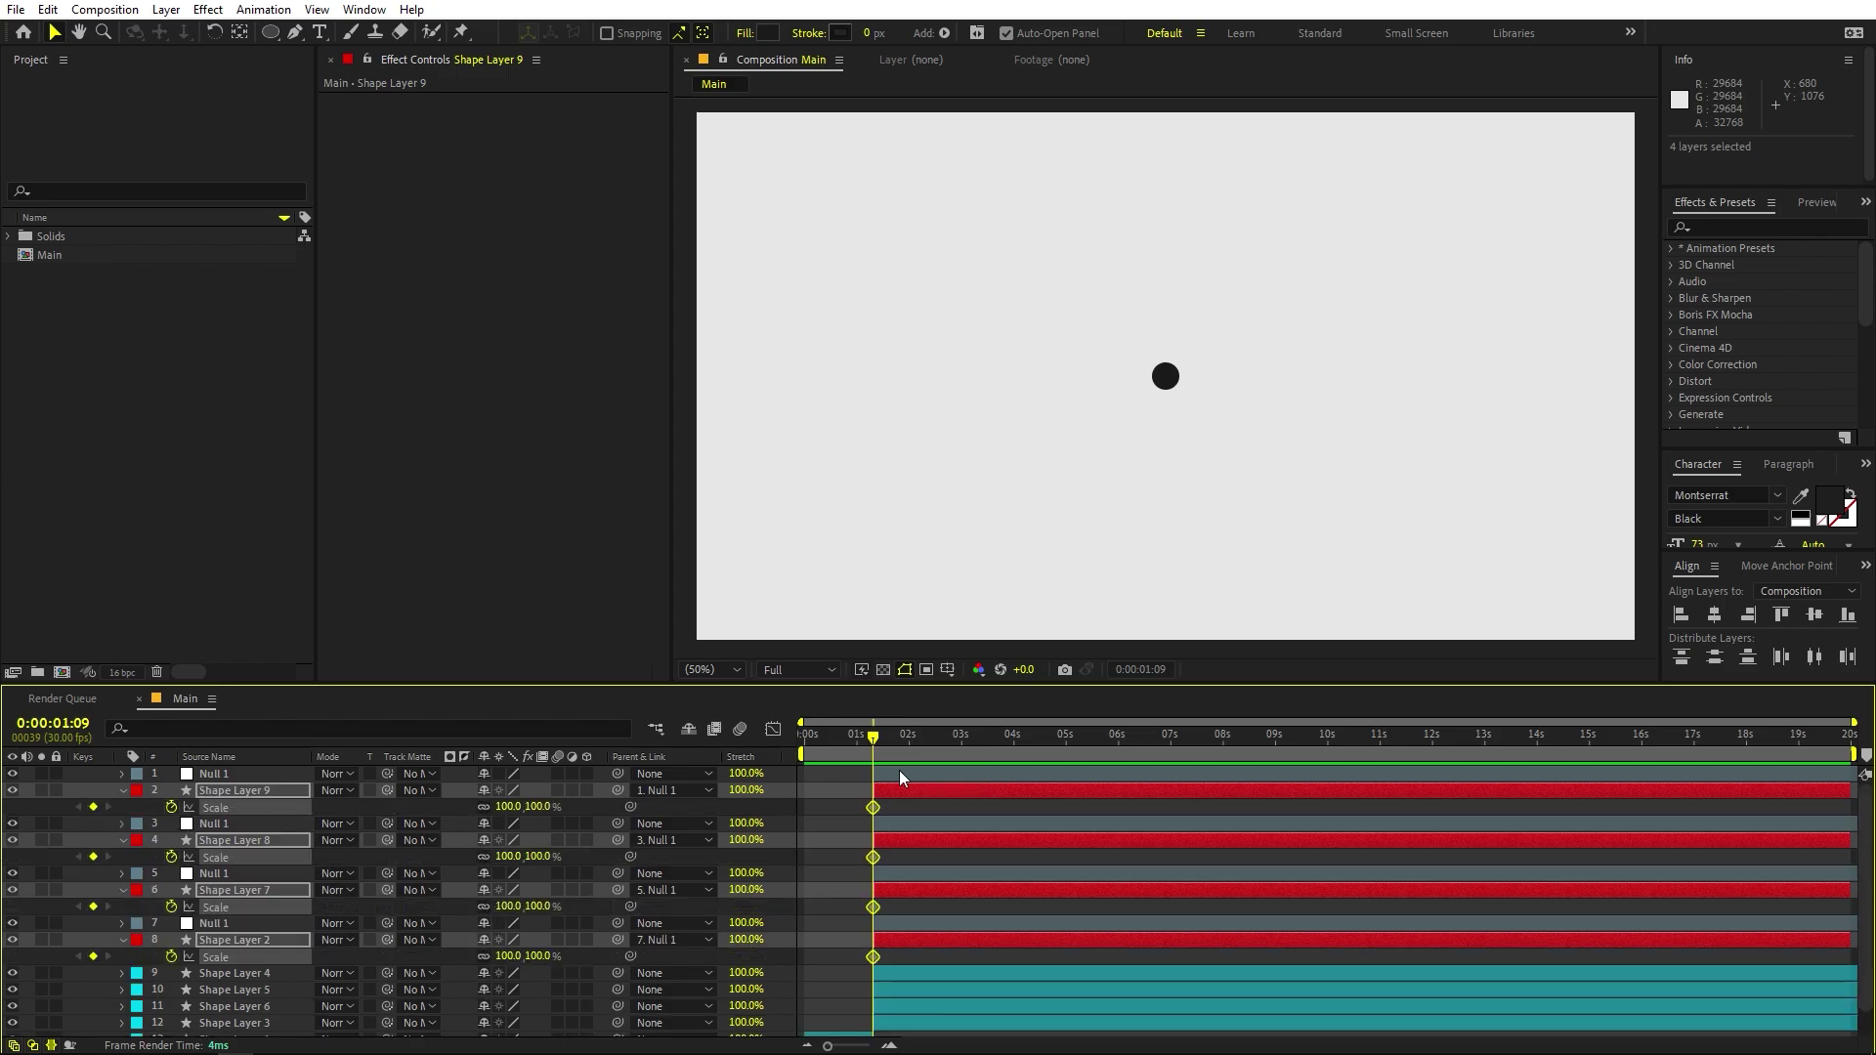
{"action": "key", "text": "shift+p"}
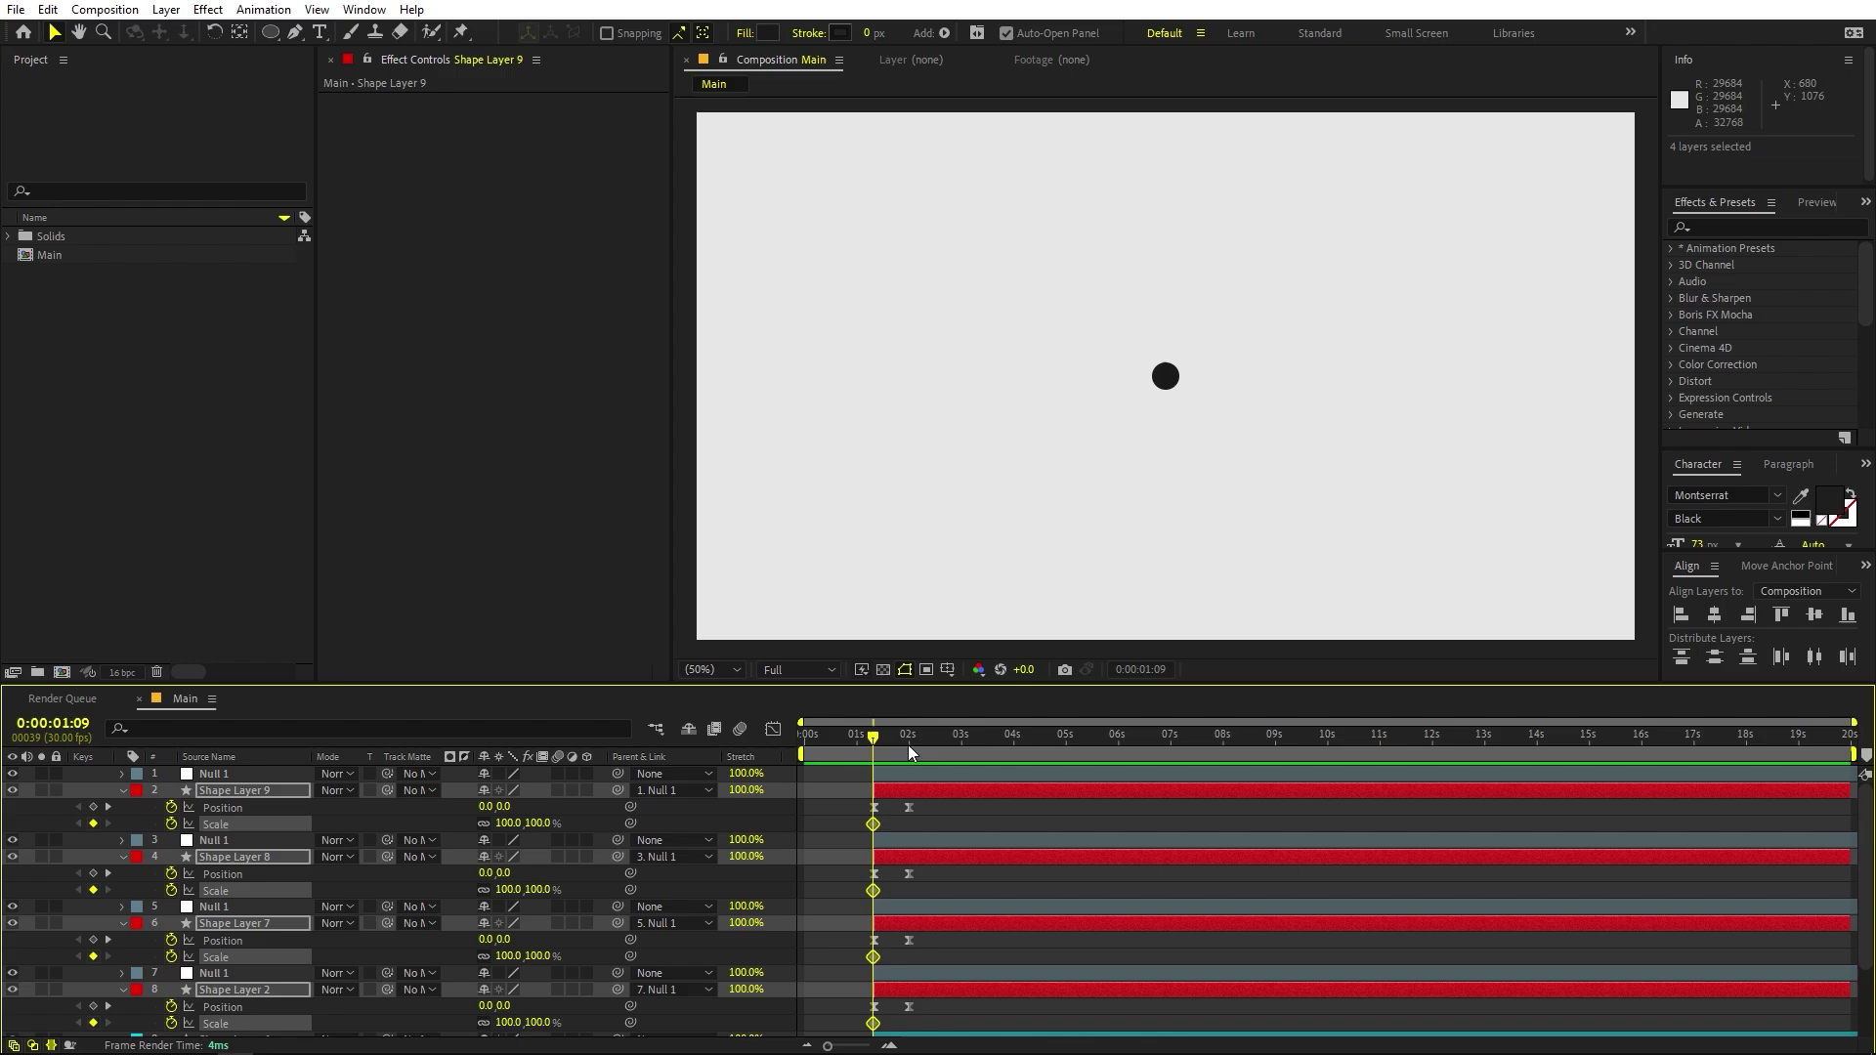
Move the four dots' Scale keyframes to 0:00:02:00 and place the playhead at the null's last Rotation keyframe, 0:00:03:20.
{"action": "left_click", "coordinate": [924, 775]}
{"action": "key", "text": "r"}
{"action": "left_click_drag", "start_coordinate": [926, 745], "coordinate": [994, 764]}
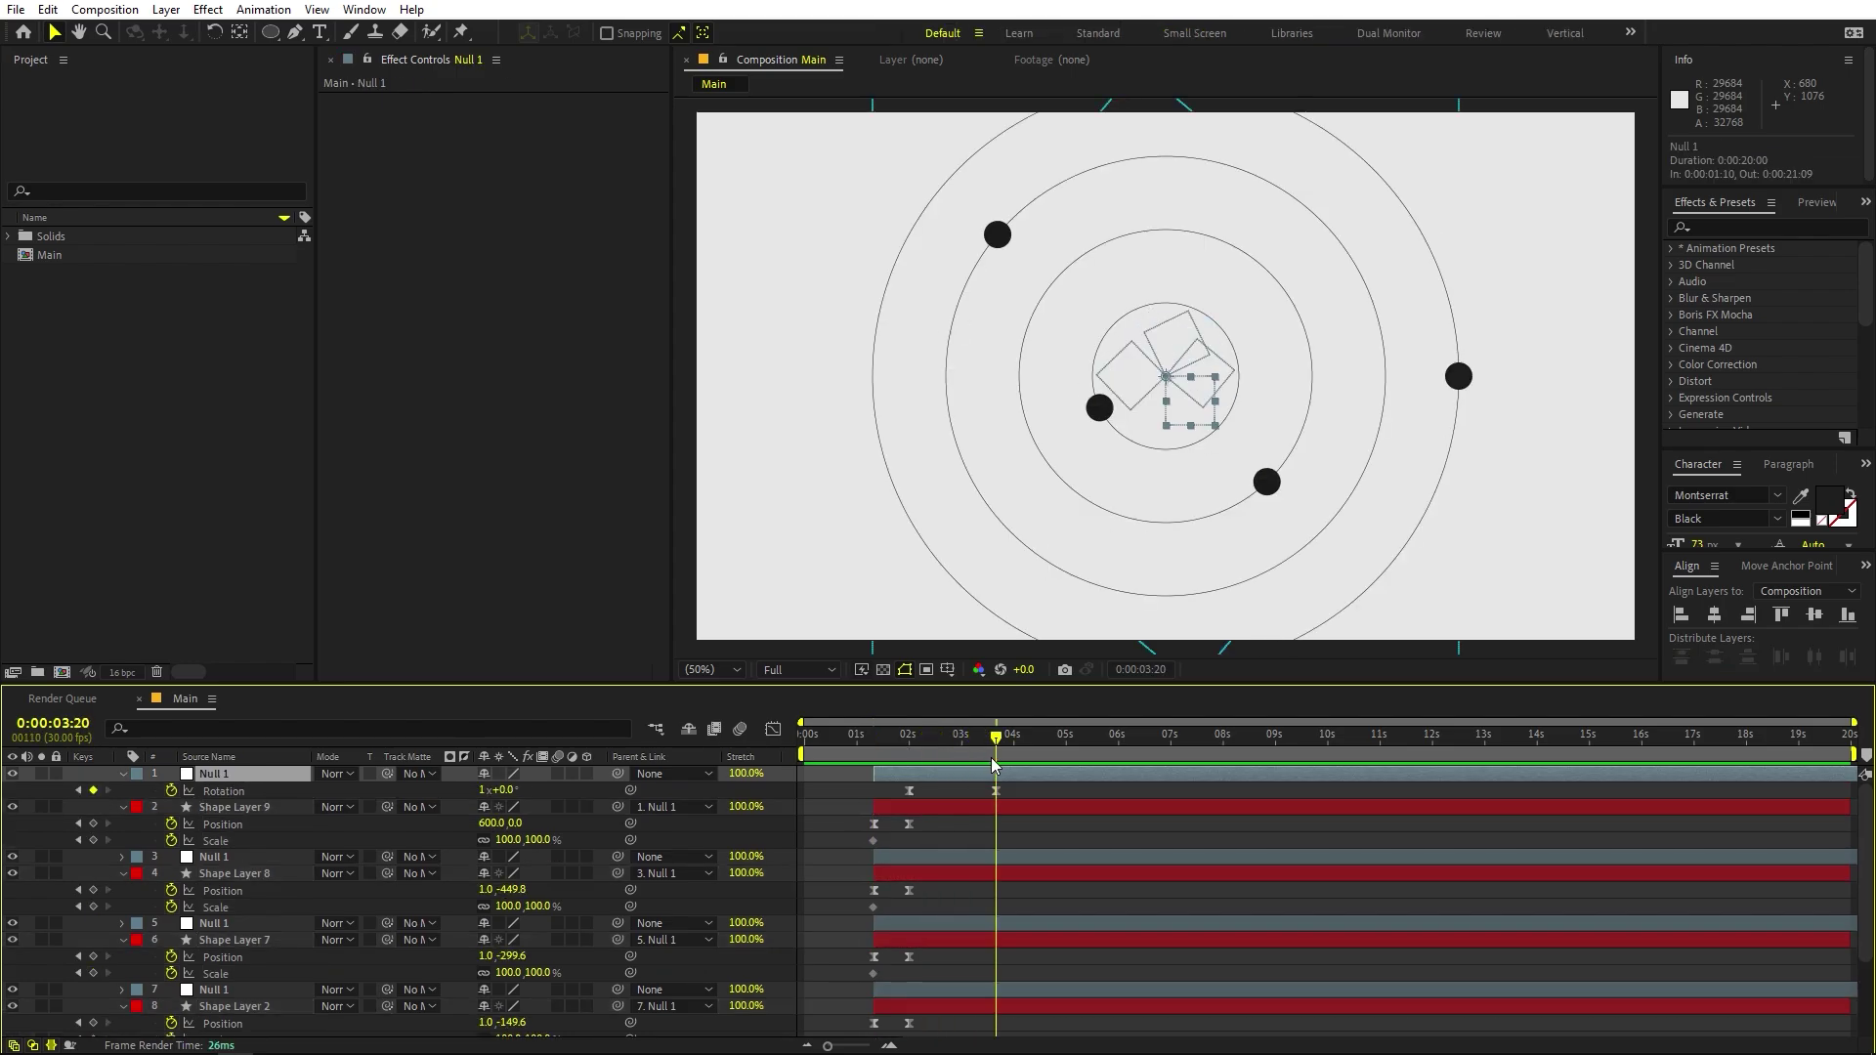
{"action": "left_click_drag", "start_coordinate": [873, 840], "coordinate": [909, 840]}
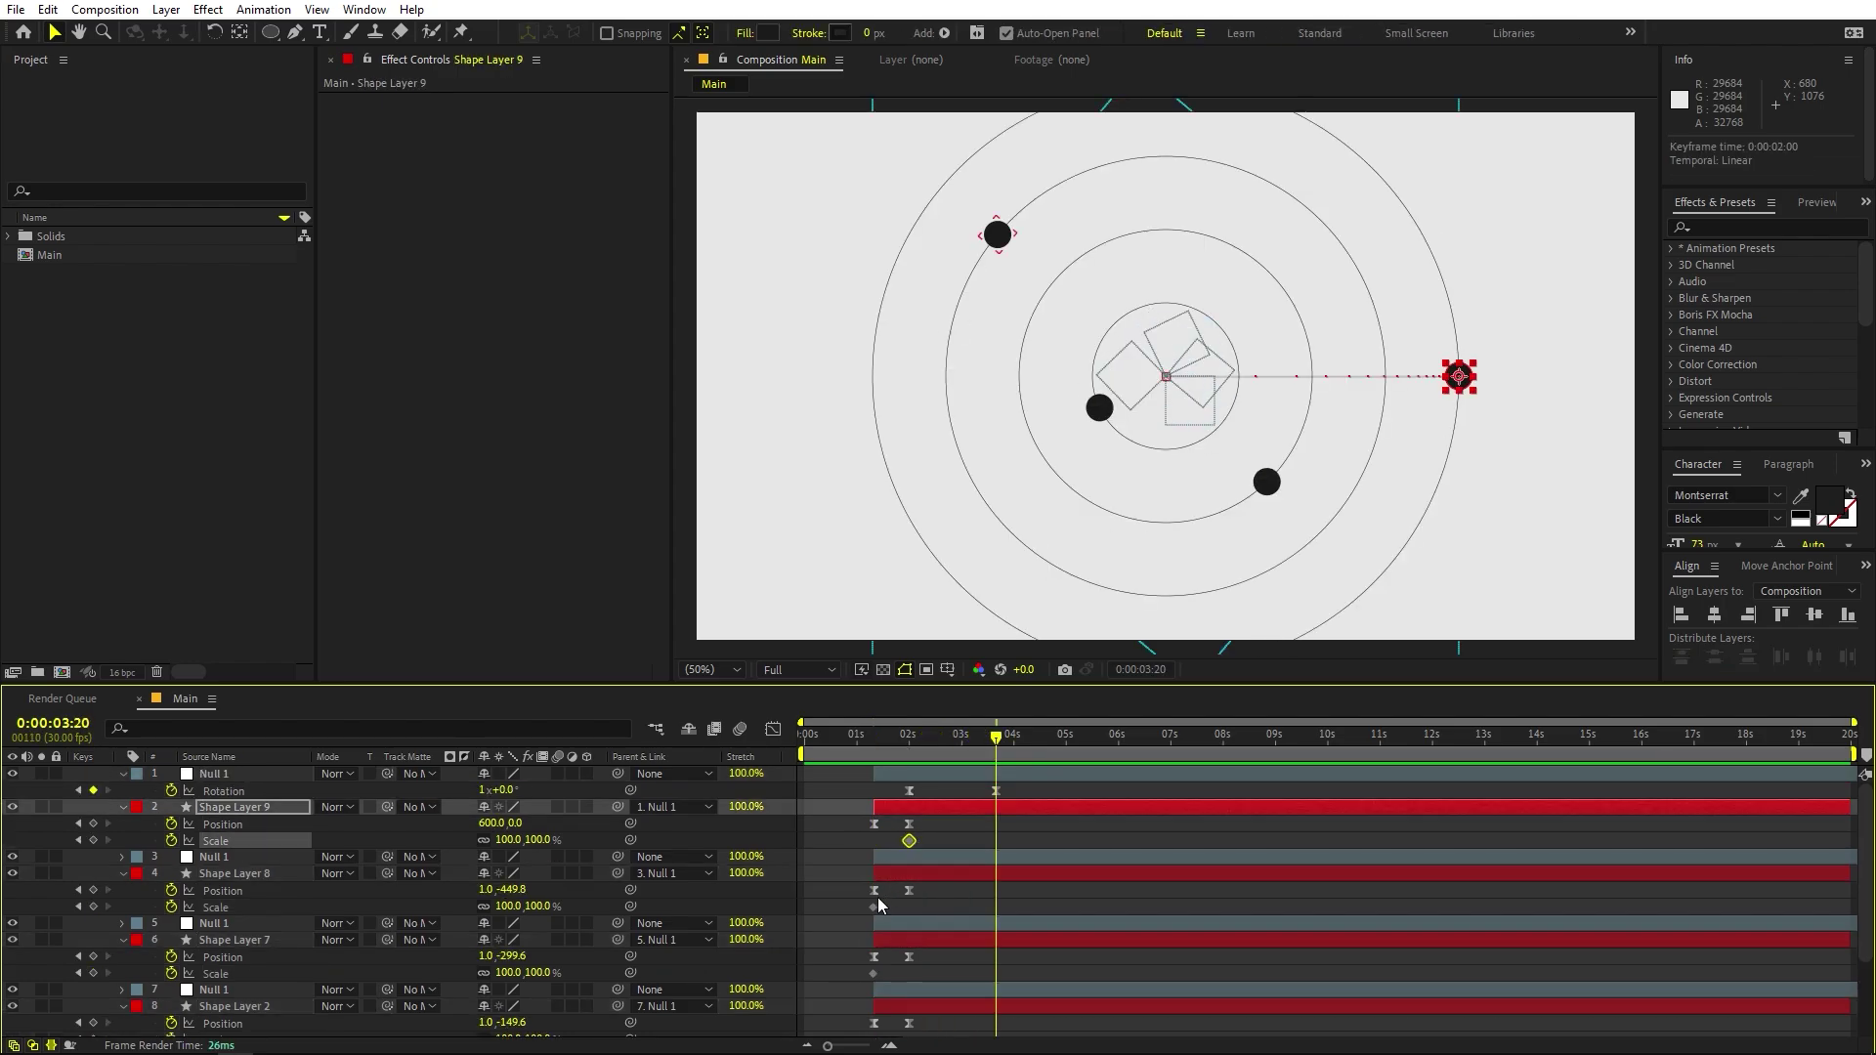
{"action": "left_click_drag", "start_coordinate": [877, 912], "coordinate": [912, 911]}
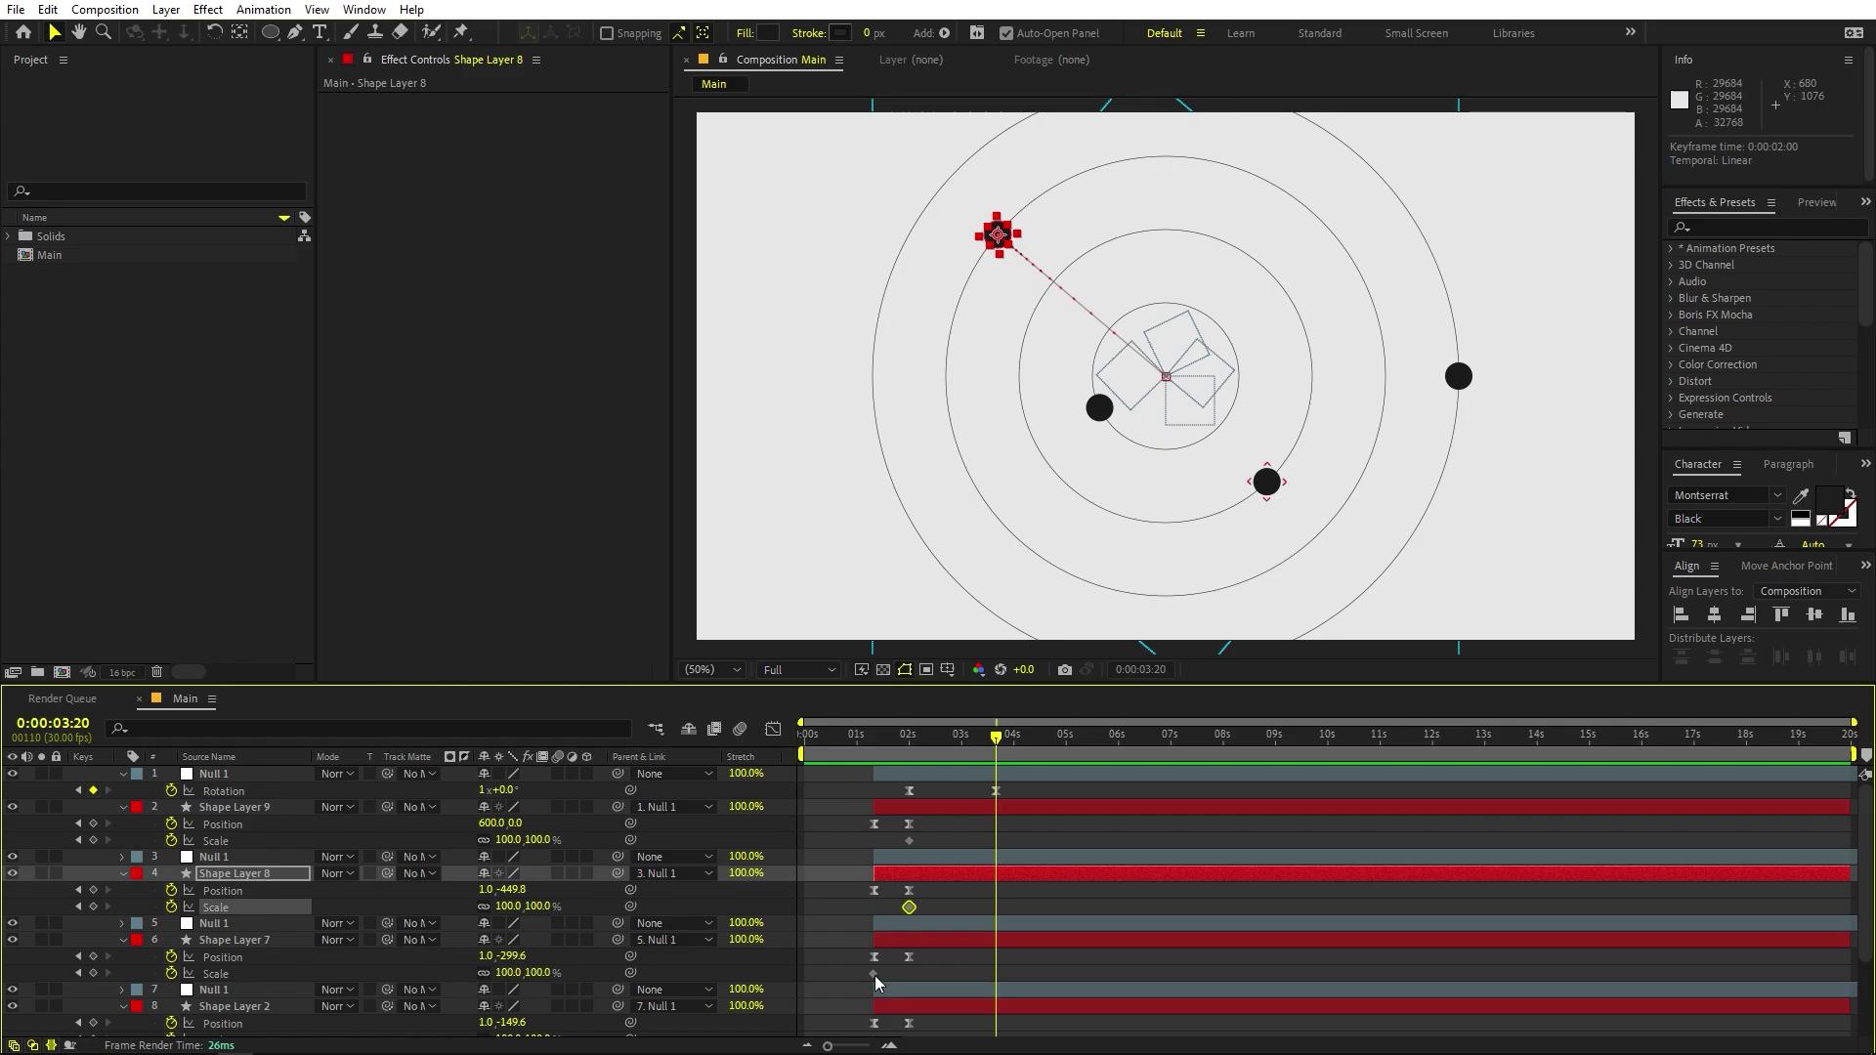
{"action": "left_click_drag", "start_coordinate": [875, 975], "coordinate": [921, 934]}
{"action": "scroll", "coordinate": [908, 992], "scroll_direction": "down", "scroll_amount": 3}
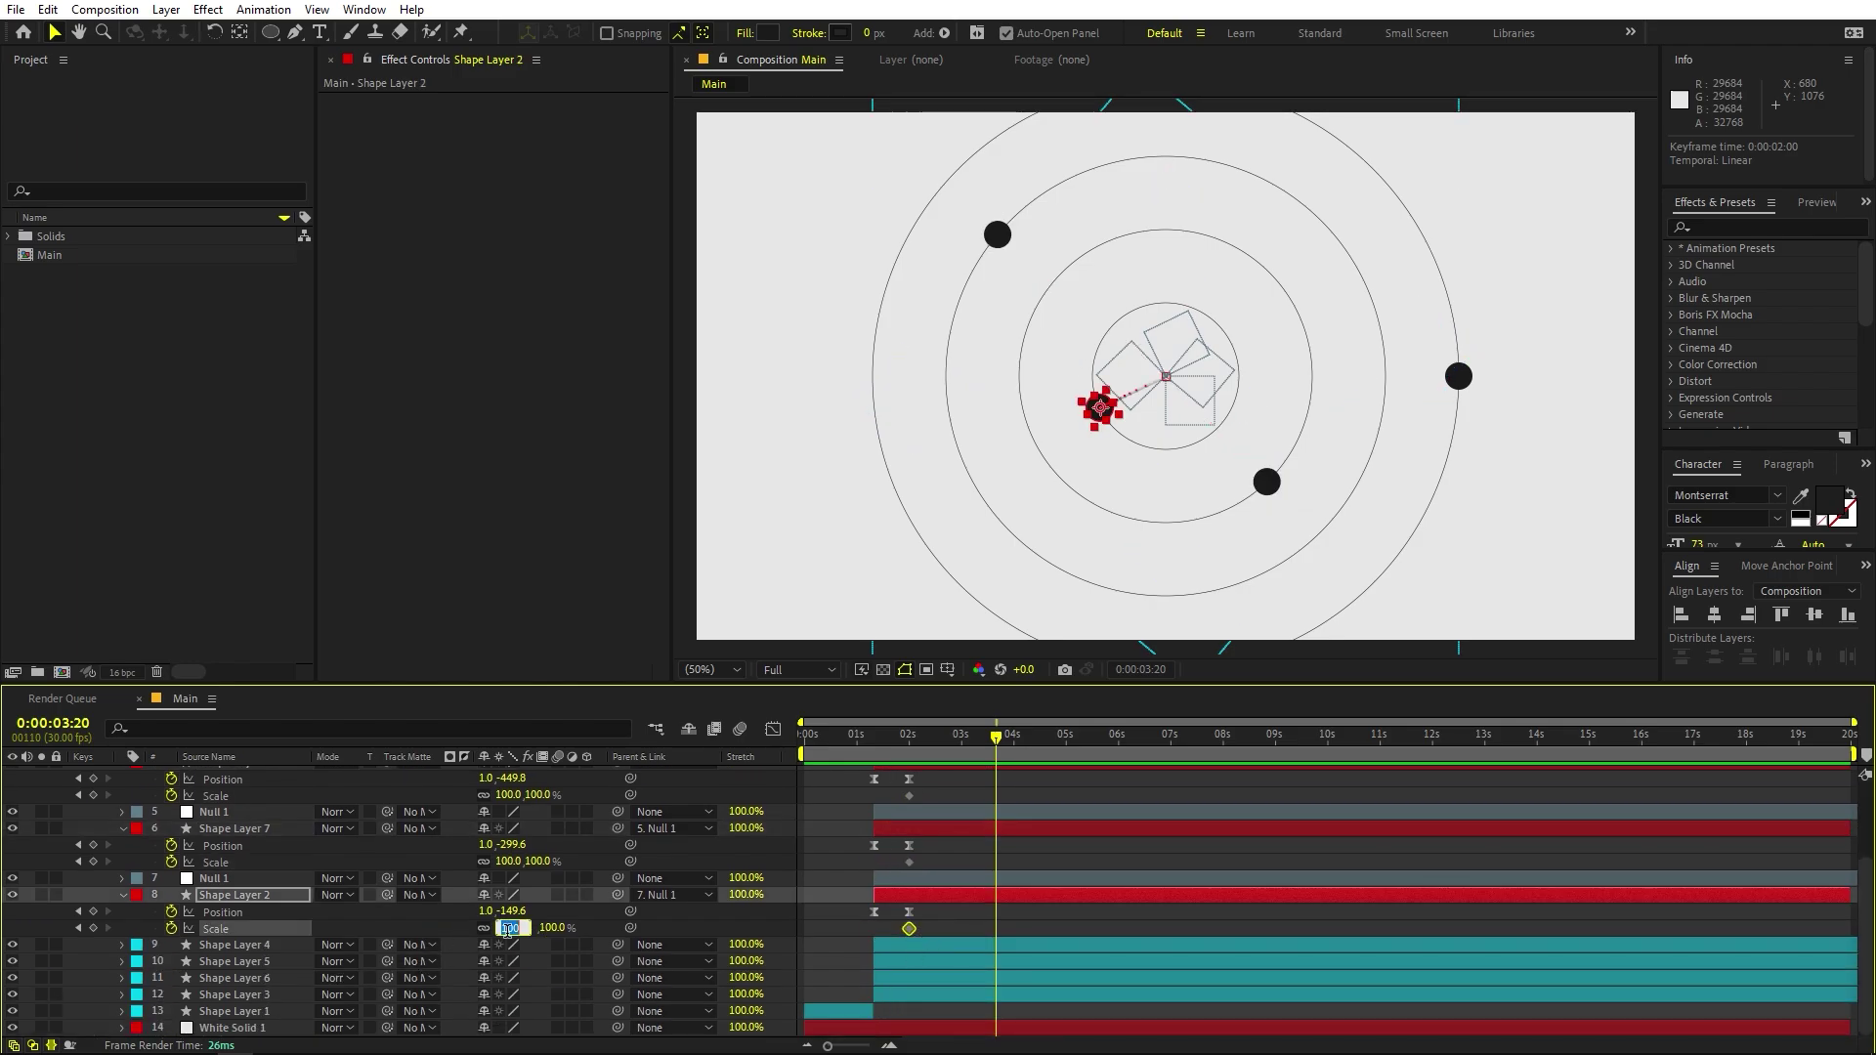
Set the Scale of all four dot layers to 0% at 0:00:03:20 and preview the shrinking dots.
{"action": "left_click", "coordinate": [505, 861]}
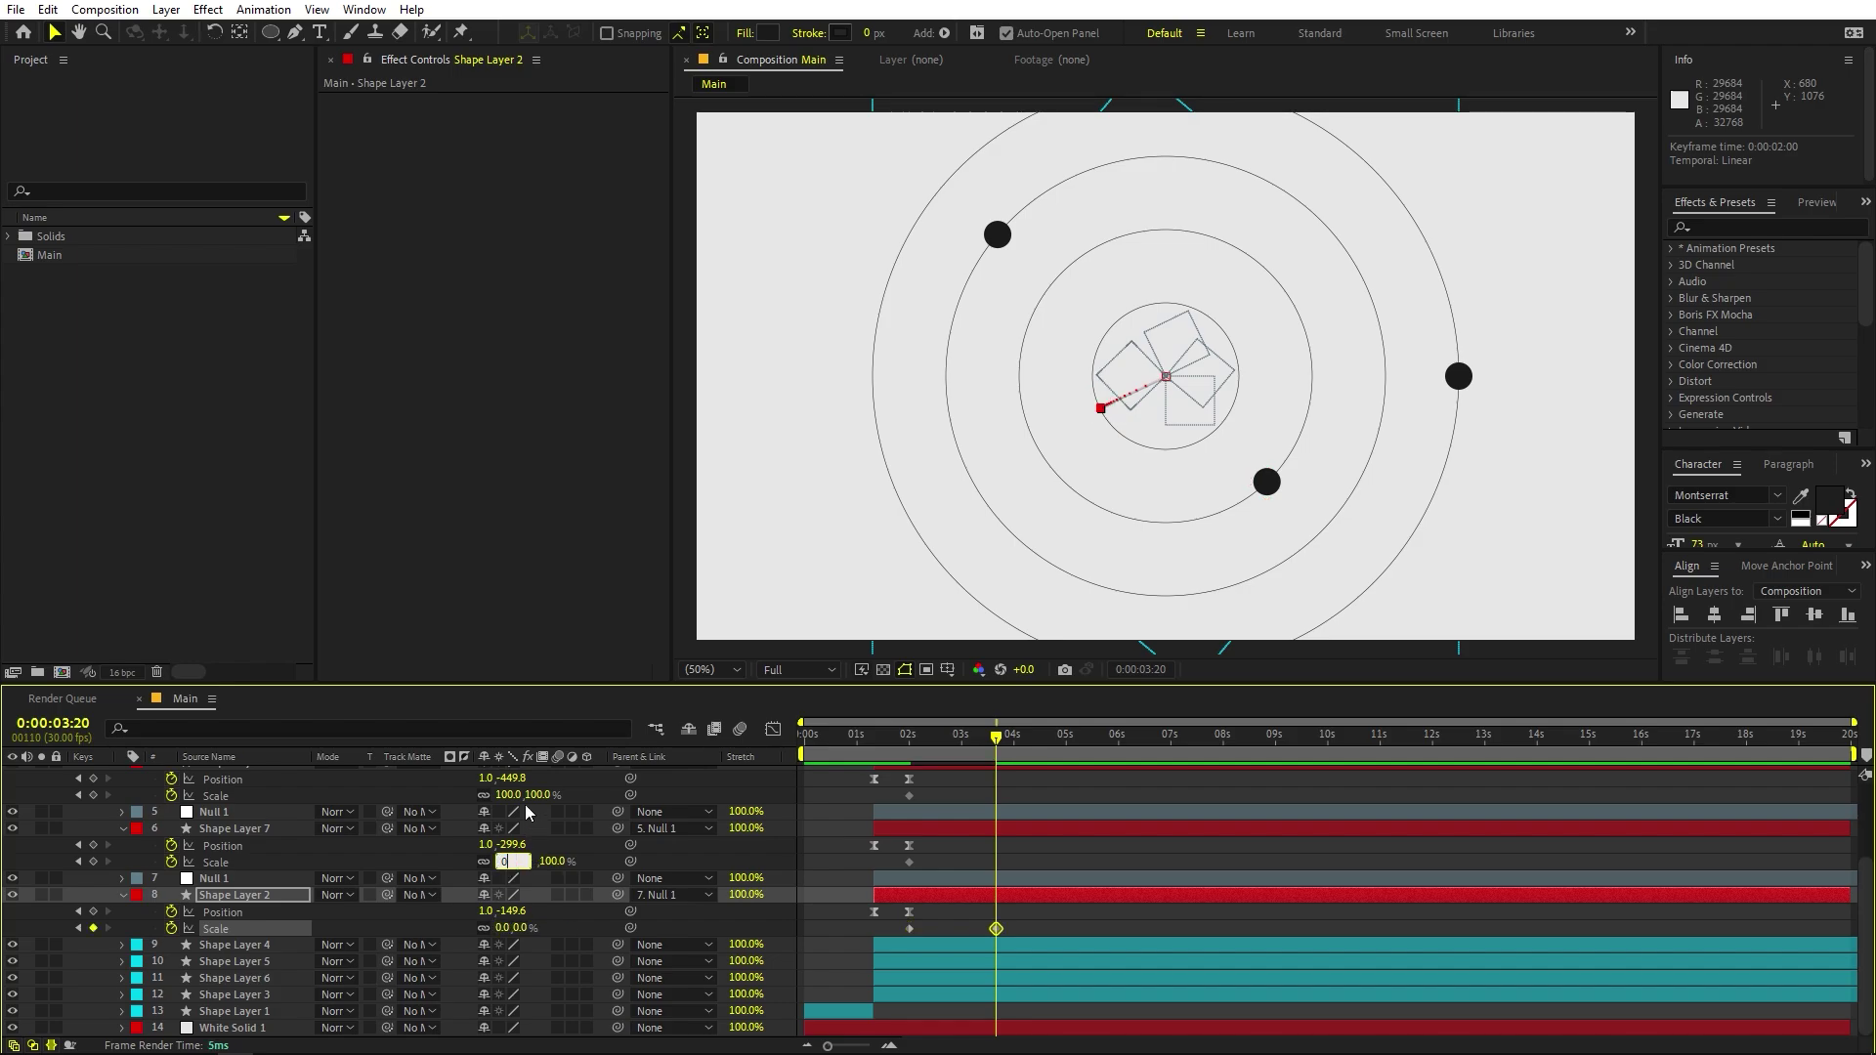
{"action": "type", "text": "0"}
{"action": "key", "text": "Return"}
{"action": "scroll", "coordinate": [518, 818], "scroll_direction": "up", "scroll_amount": 3}
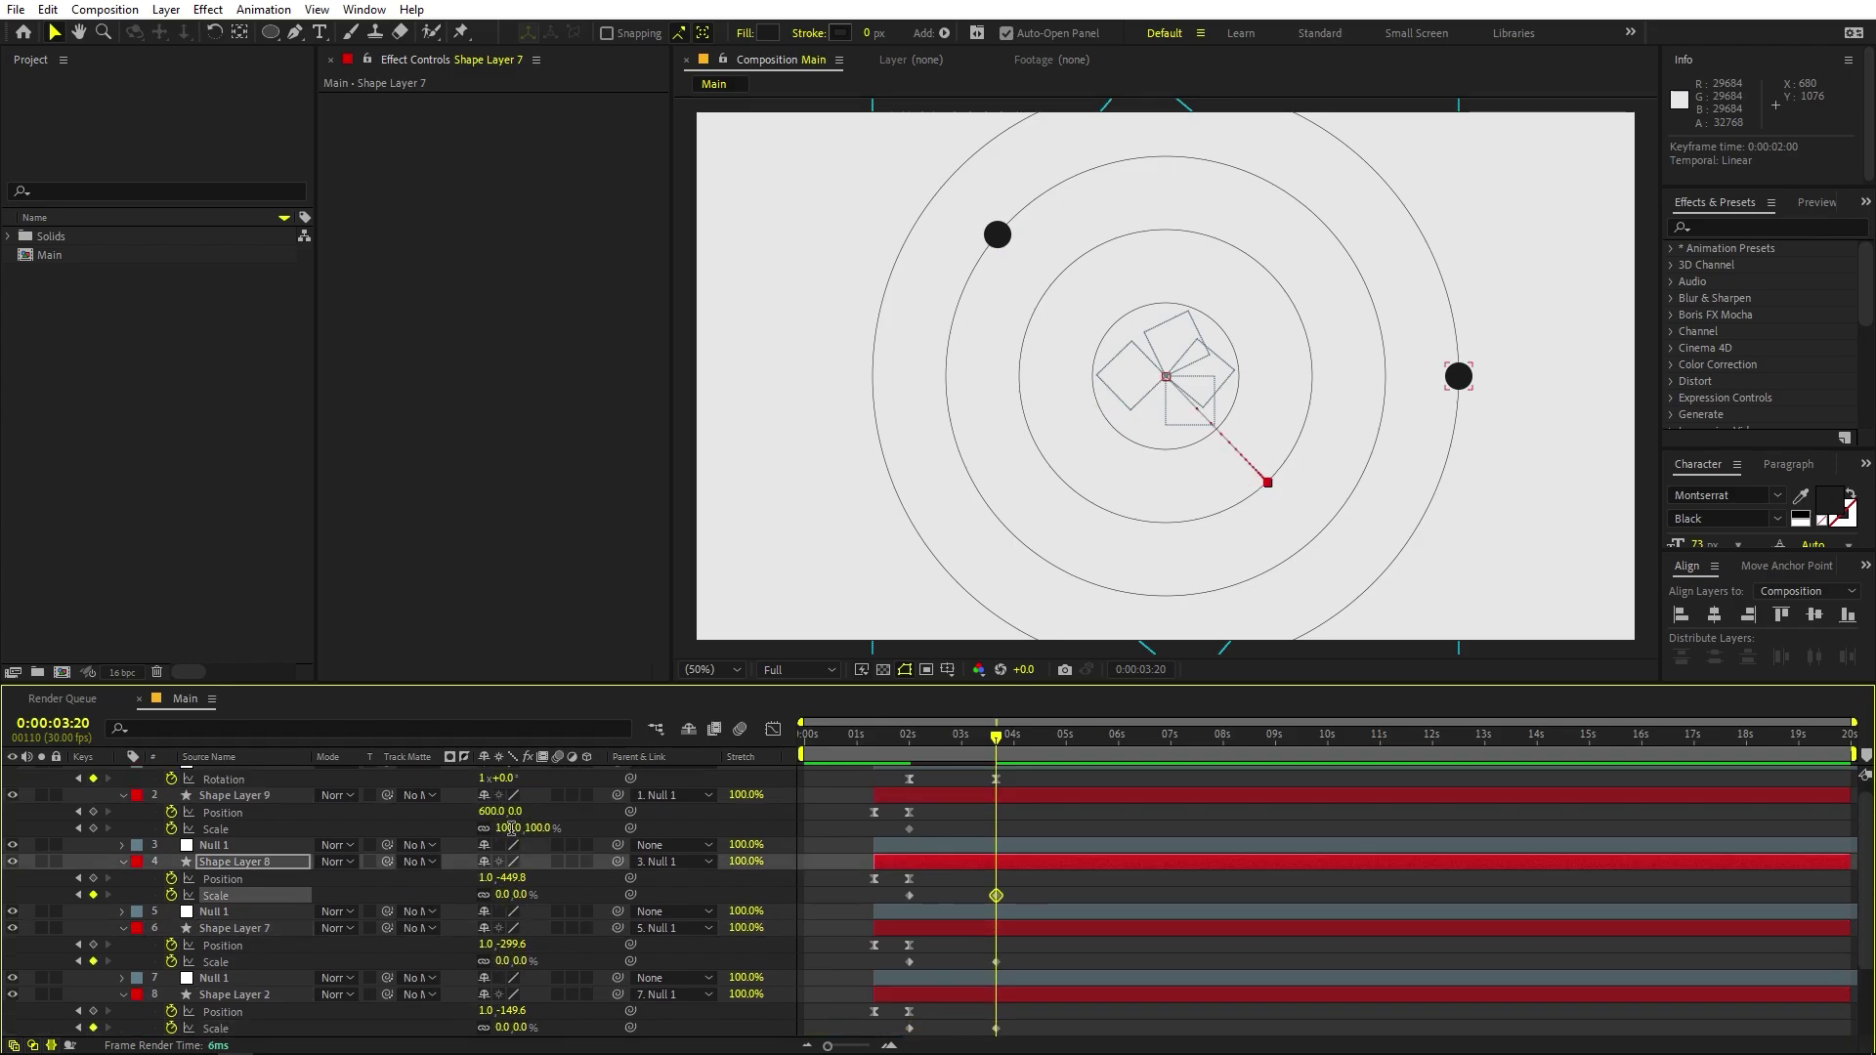
{"action": "left_click", "coordinate": [511, 828]}
{"action": "scroll", "coordinate": [511, 828], "scroll_direction": "up", "scroll_amount": 1}
{"action": "type", "text": "0"}
{"action": "key", "text": "Return"}
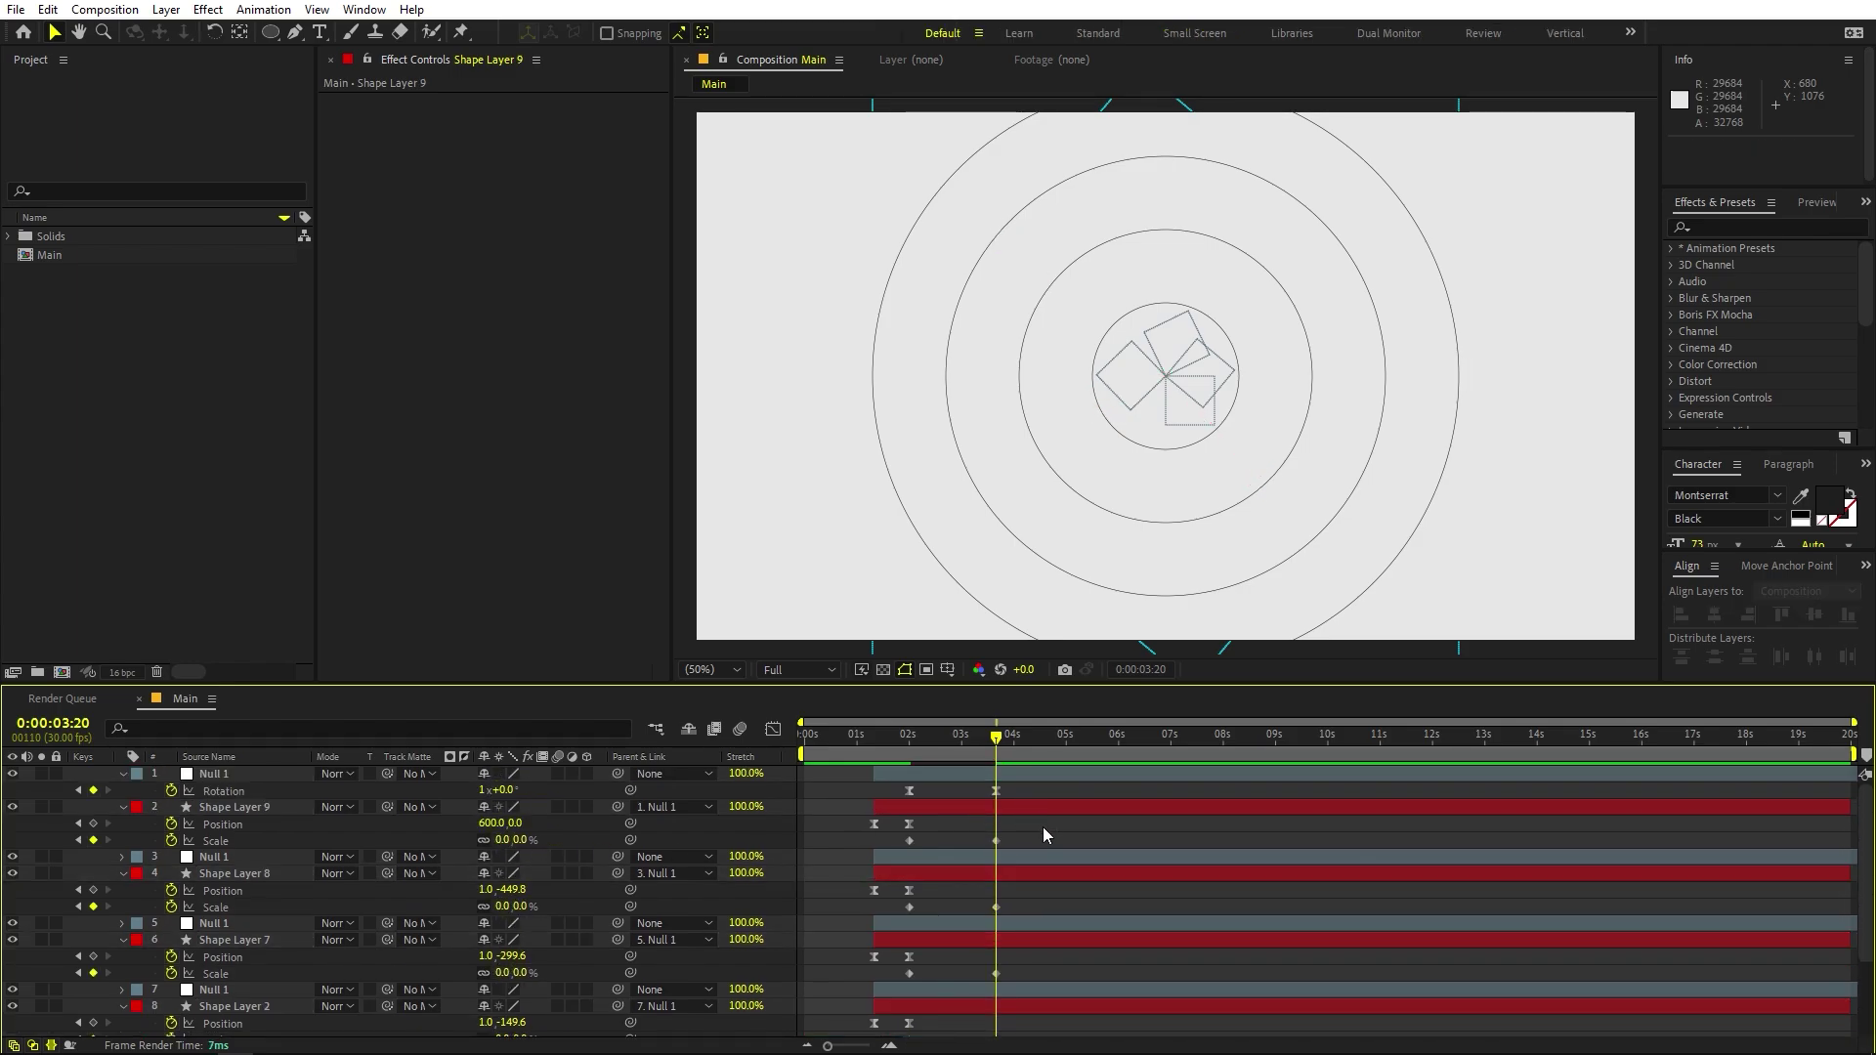
{"action": "key", "text": "space"}
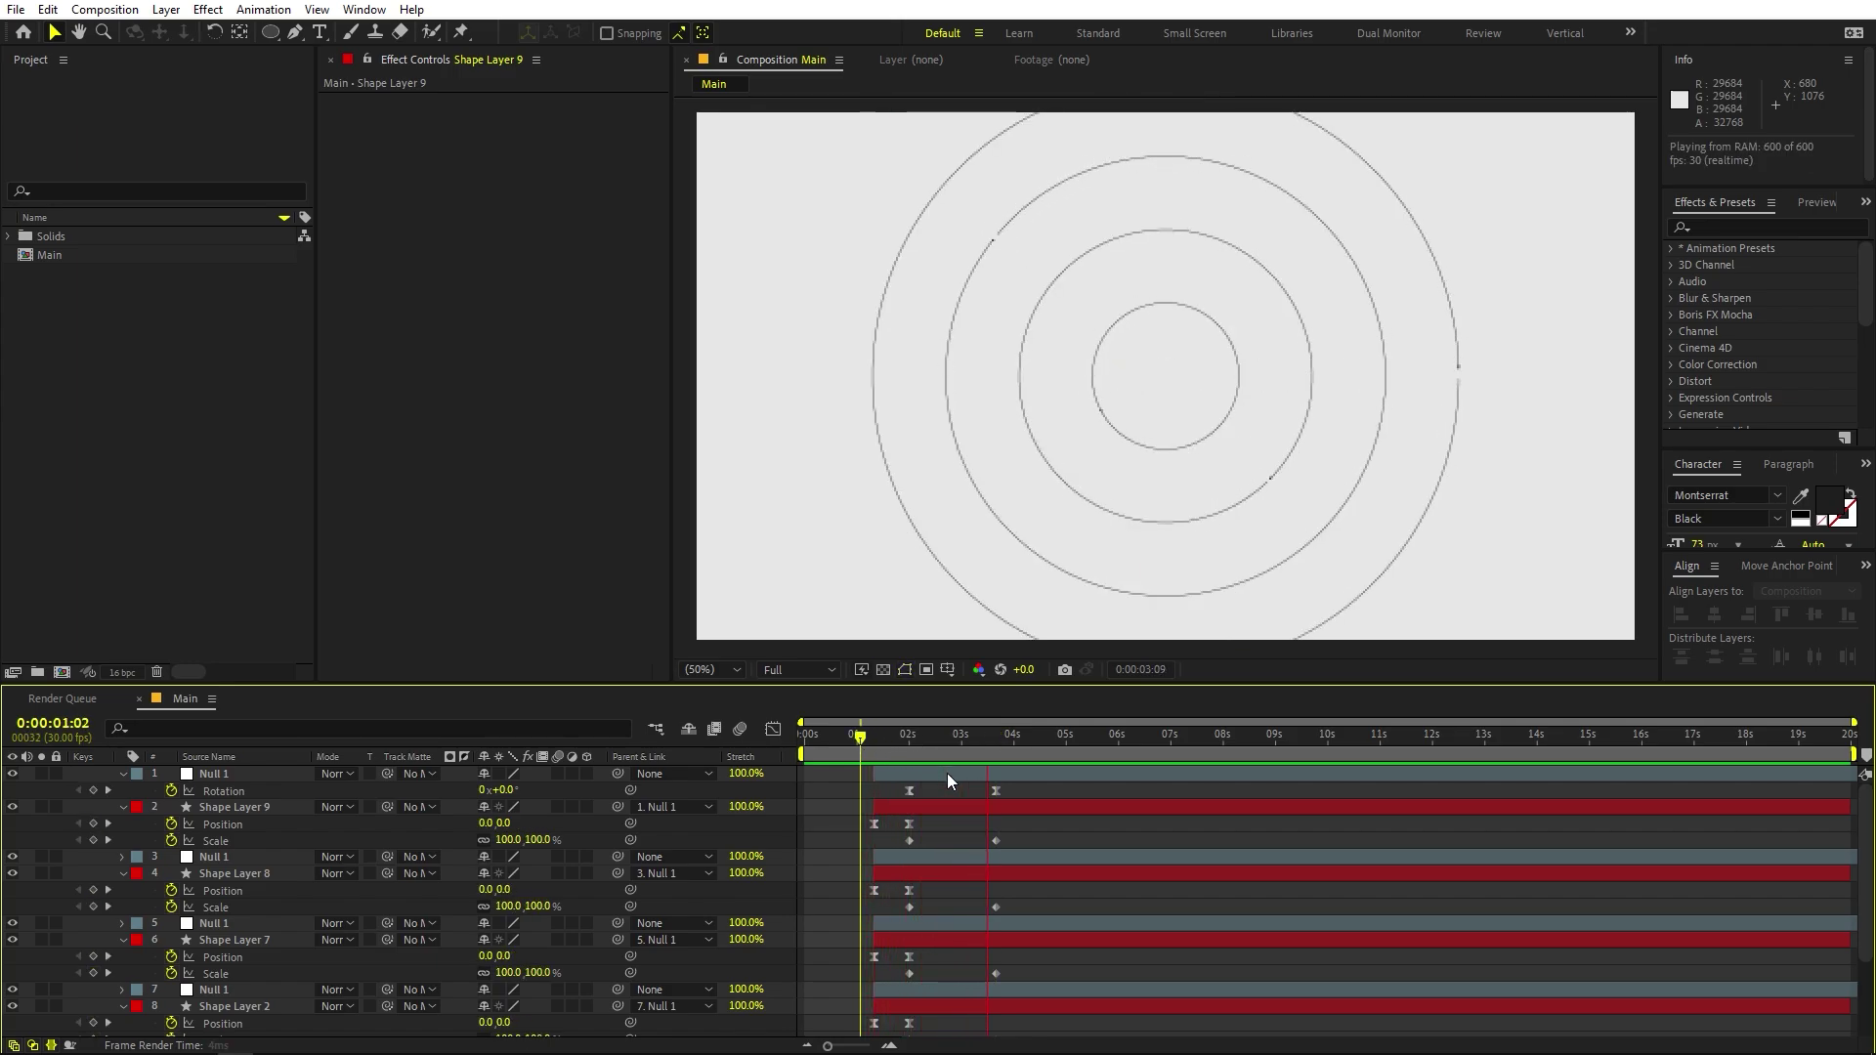
{"action": "key", "text": "space"}
Collapse the revealed properties of all layers in the timeline and deselect everything.
{"action": "left_click_drag", "start_coordinate": [964, 746], "coordinate": [1030, 737]}
{"action": "key", "text": "ctrl+a"}
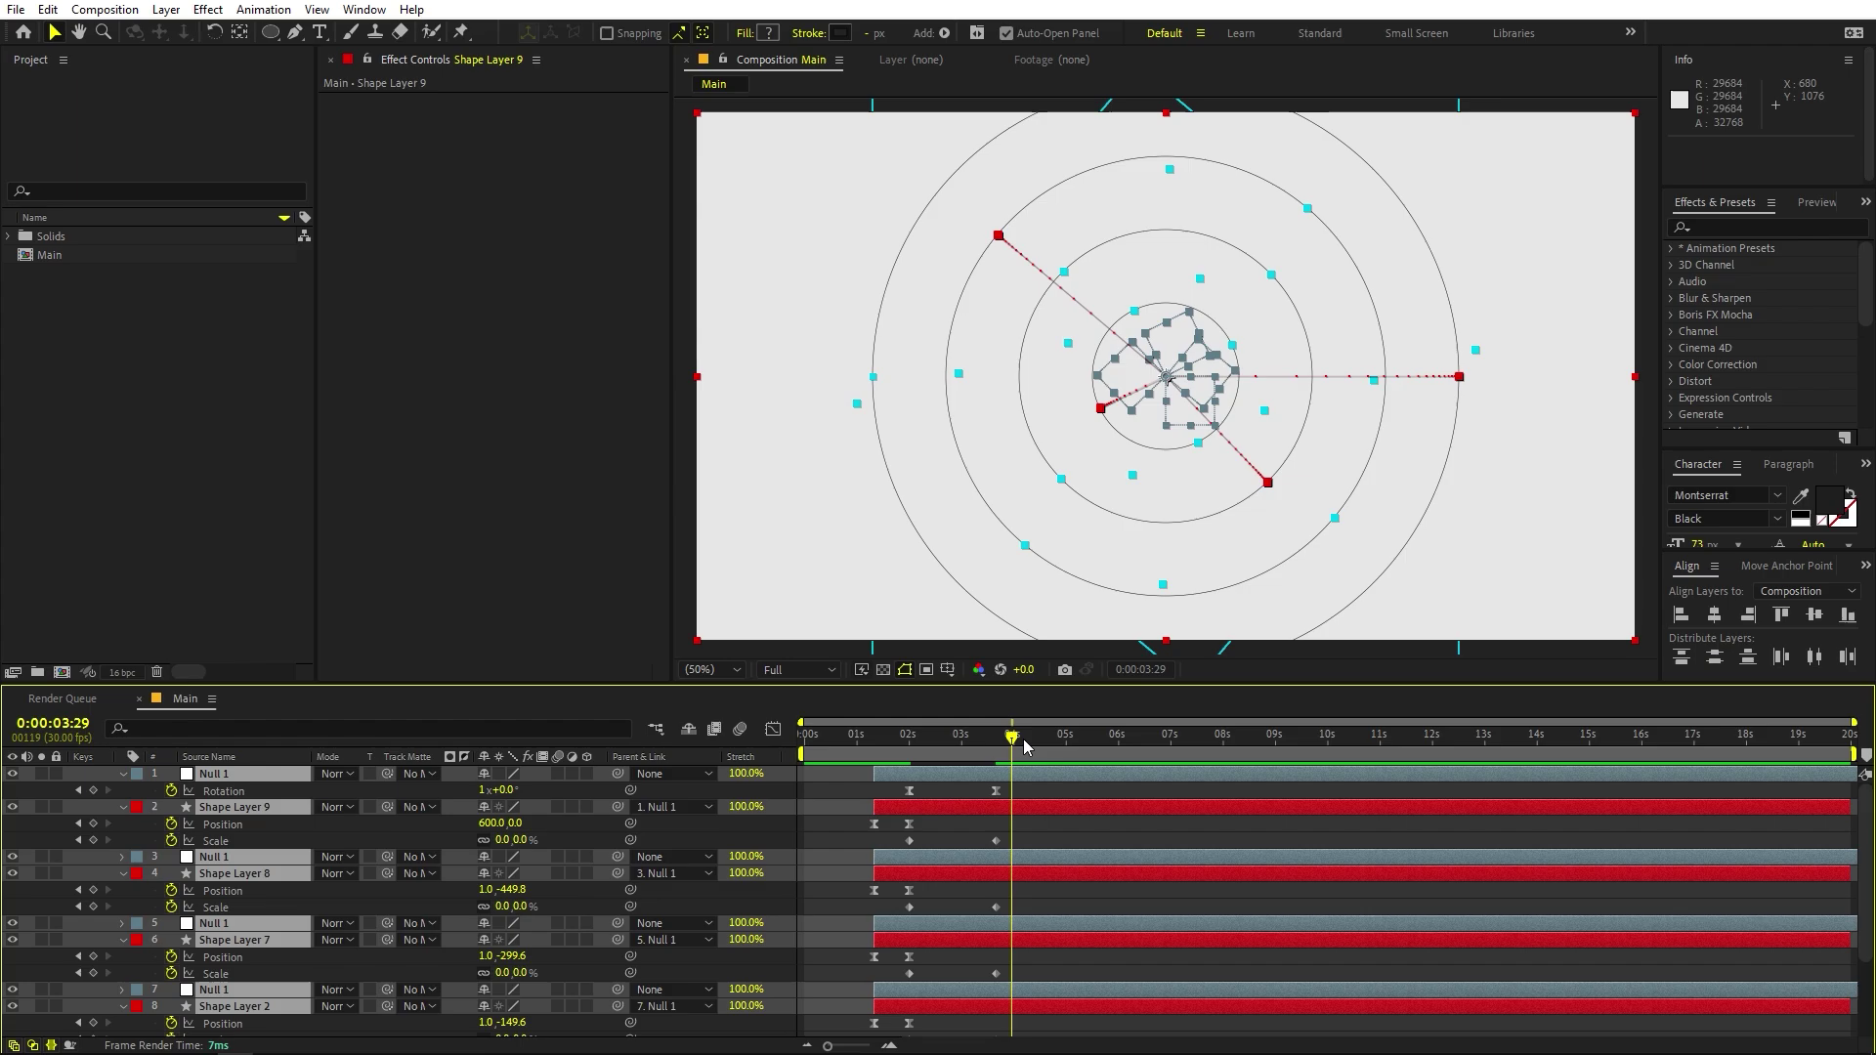
{"action": "key", "text": "u"}
{"action": "left_click", "coordinate": [1025, 1012]}
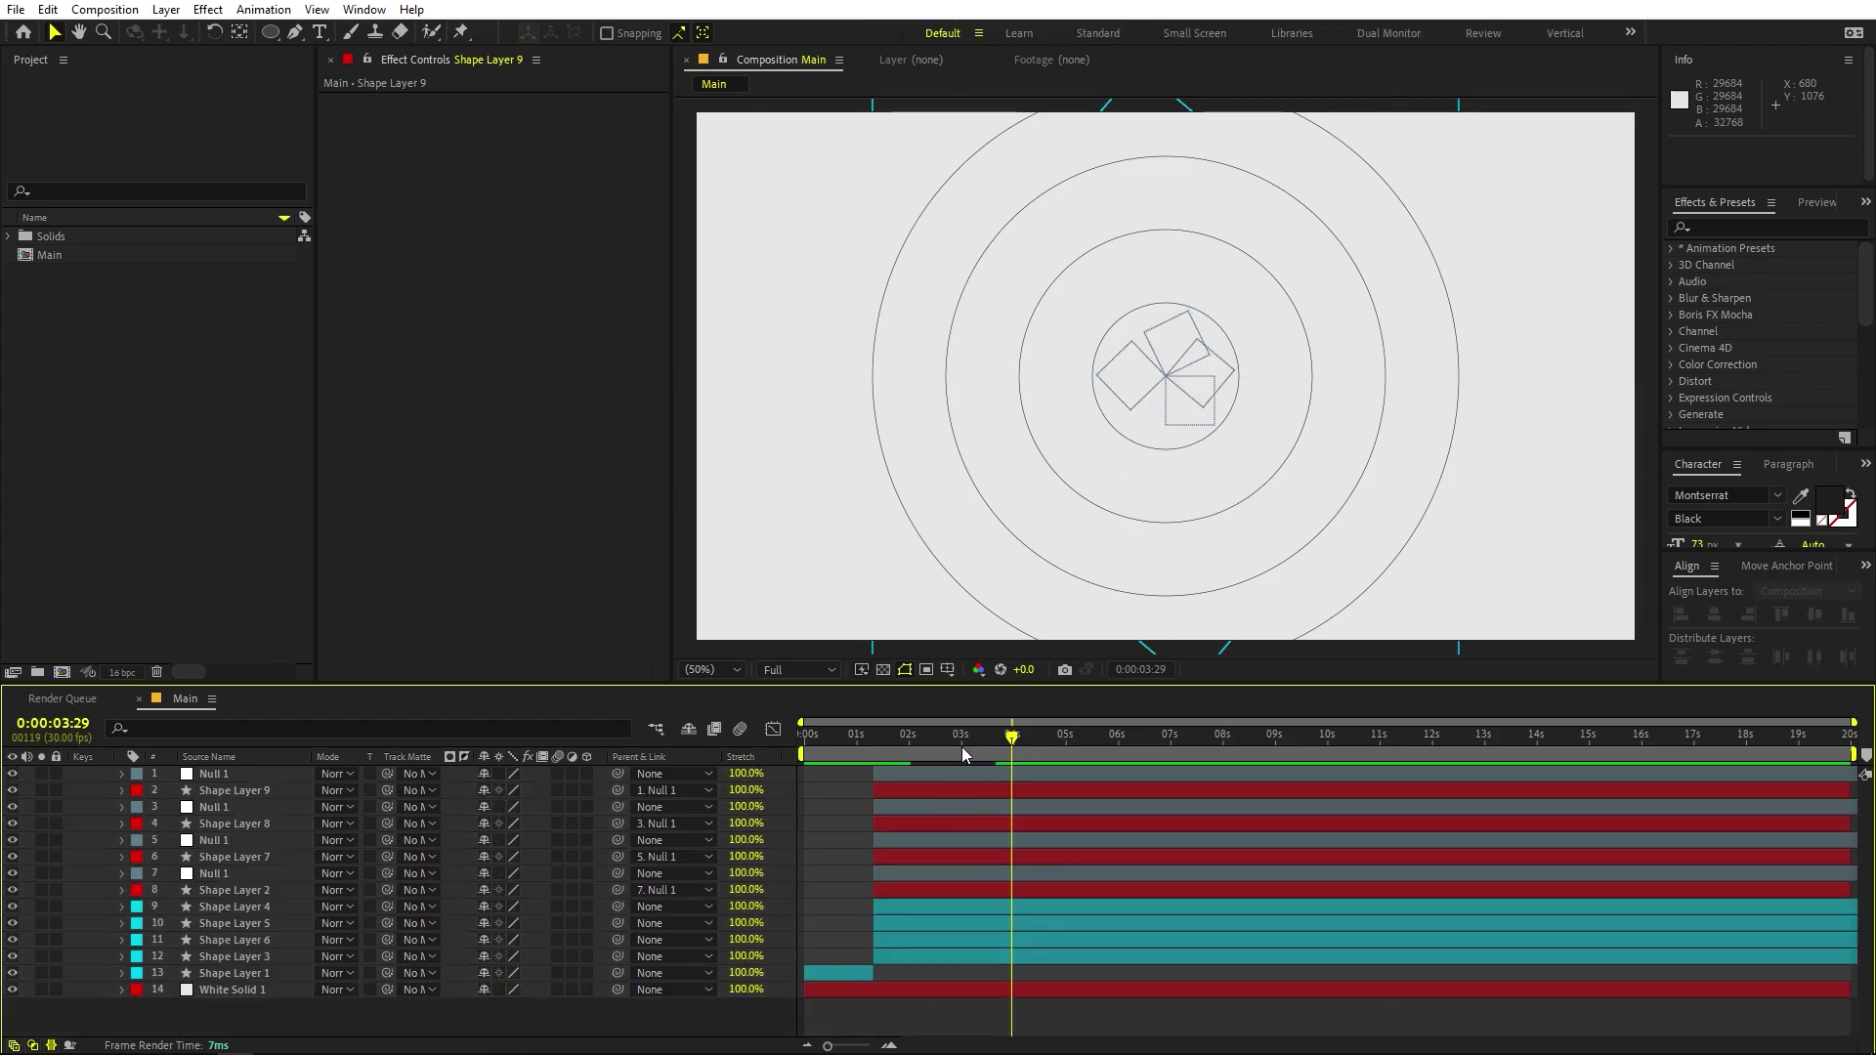
Add a two-line text layer reading "MOTION GRAPHICS" with the playhead at 0:00:02:20.
{"action": "mouse_move", "coordinate": [961, 746]}
{"action": "left_mouse_down"}
{"action": "mouse_move", "coordinate": [848, 748]}
{"action": "mouse_move", "coordinate": [944, 749]}
{"action": "left_mouse_up"}
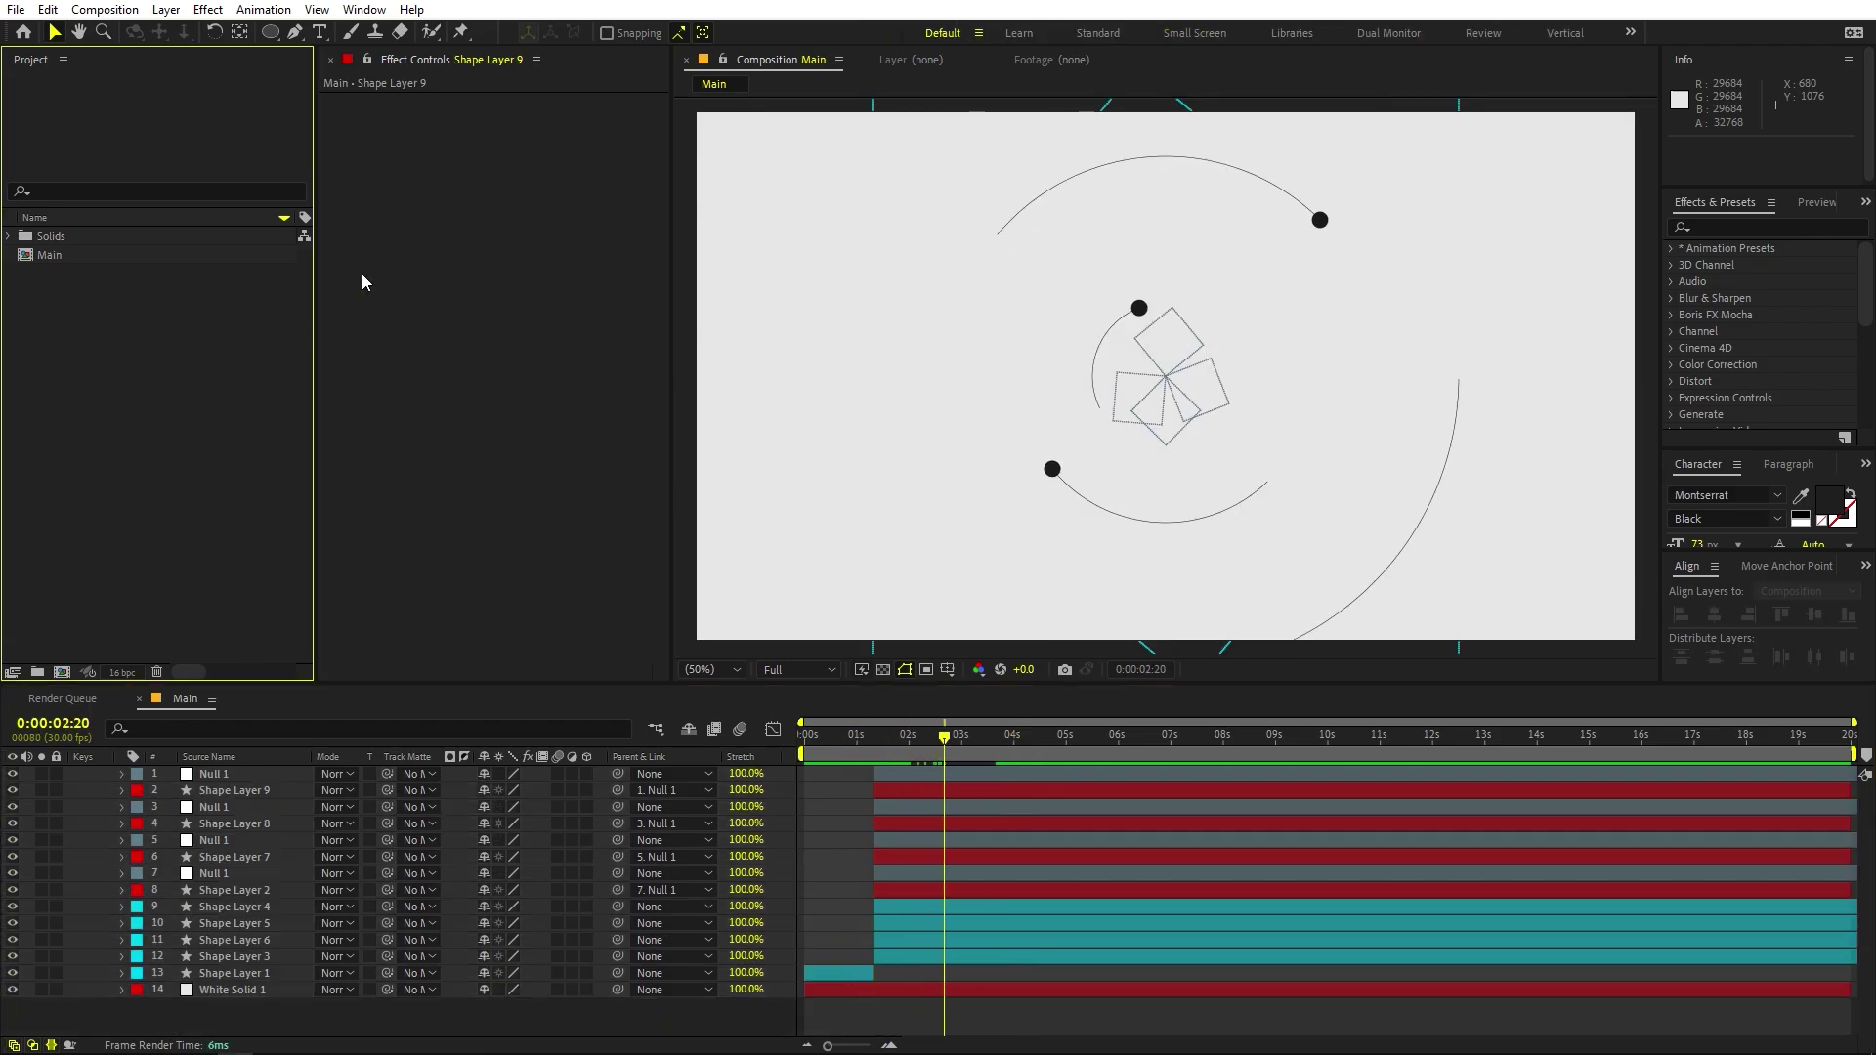
{"action": "key", "text": "ctrl+t"}
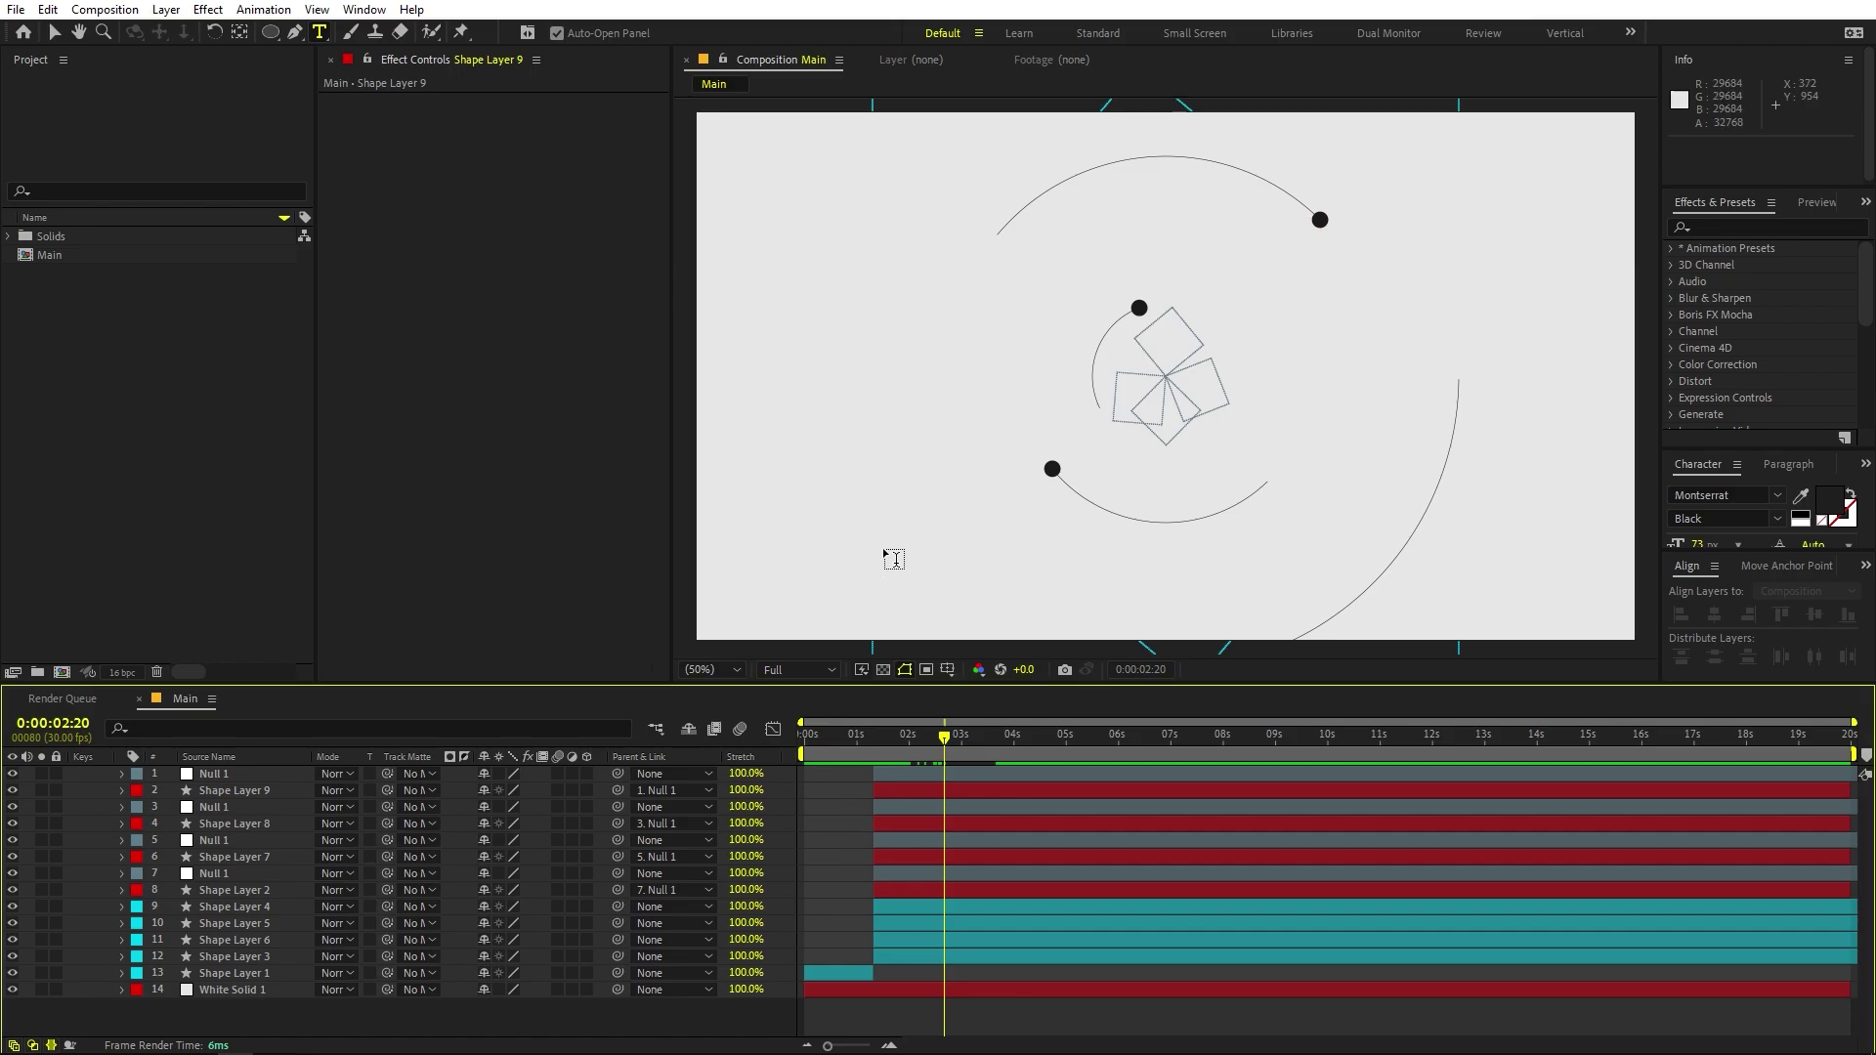
{"action": "left_click", "coordinate": [971, 390]}
{"action": "type", "text": "MOTION "}
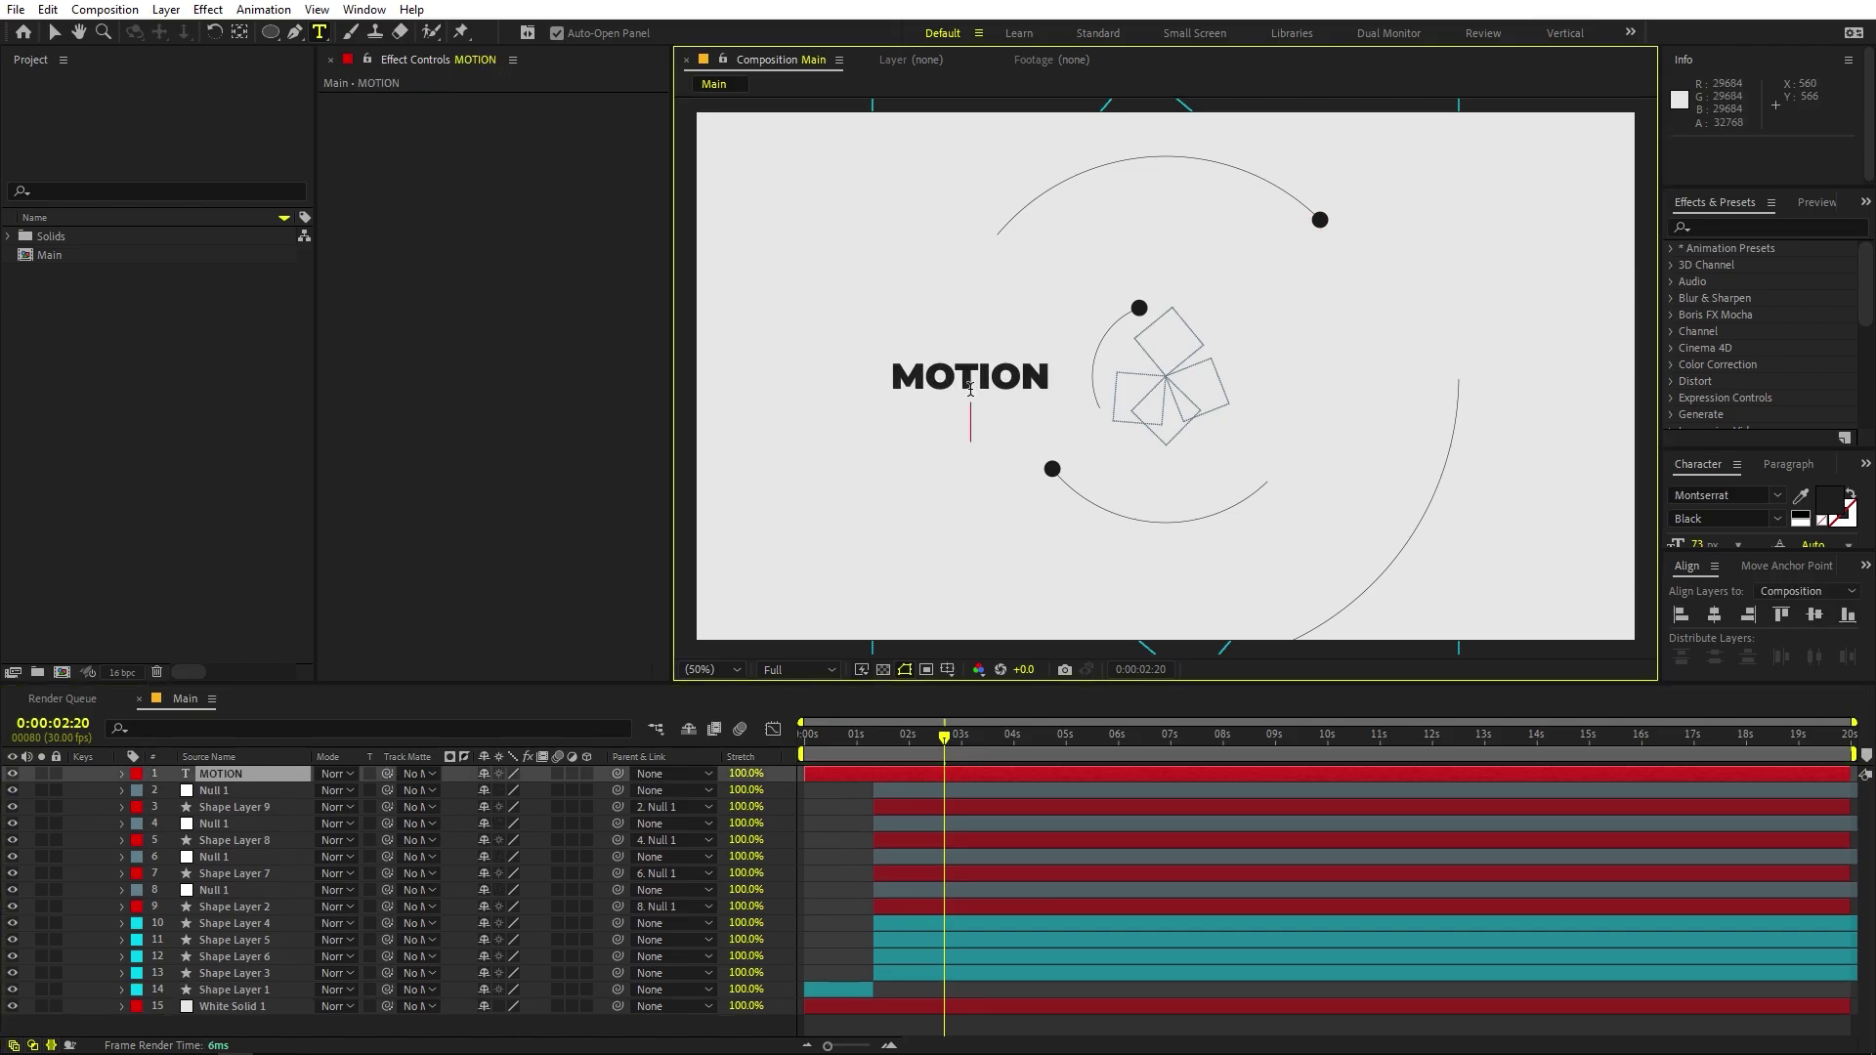
{"action": "type", "text": "GRAPHICS"}
{"action": "left_click", "coordinate": [54, 32]}
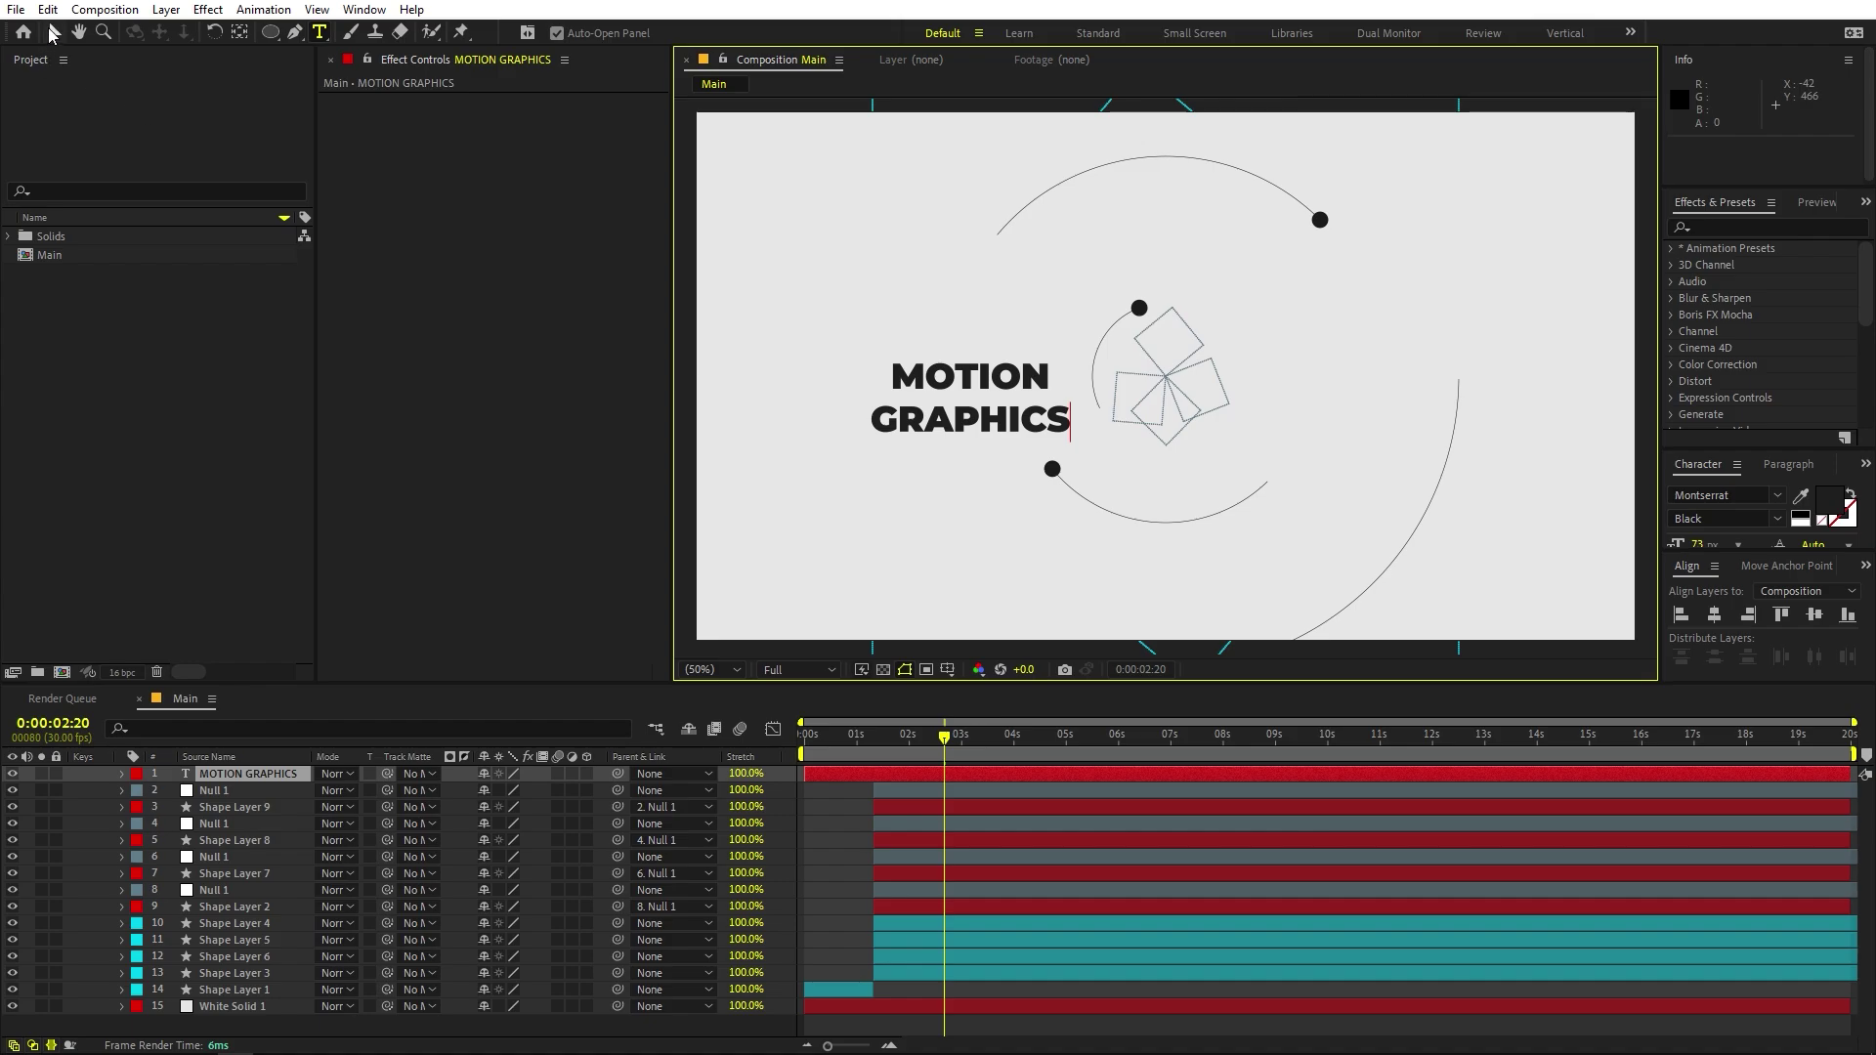
Center the text layer's anchor point and align the text horizontally and vertically to the composition's center.
{"action": "left_click", "coordinate": [993, 418]}
{"action": "left_click", "coordinate": [238, 31]}
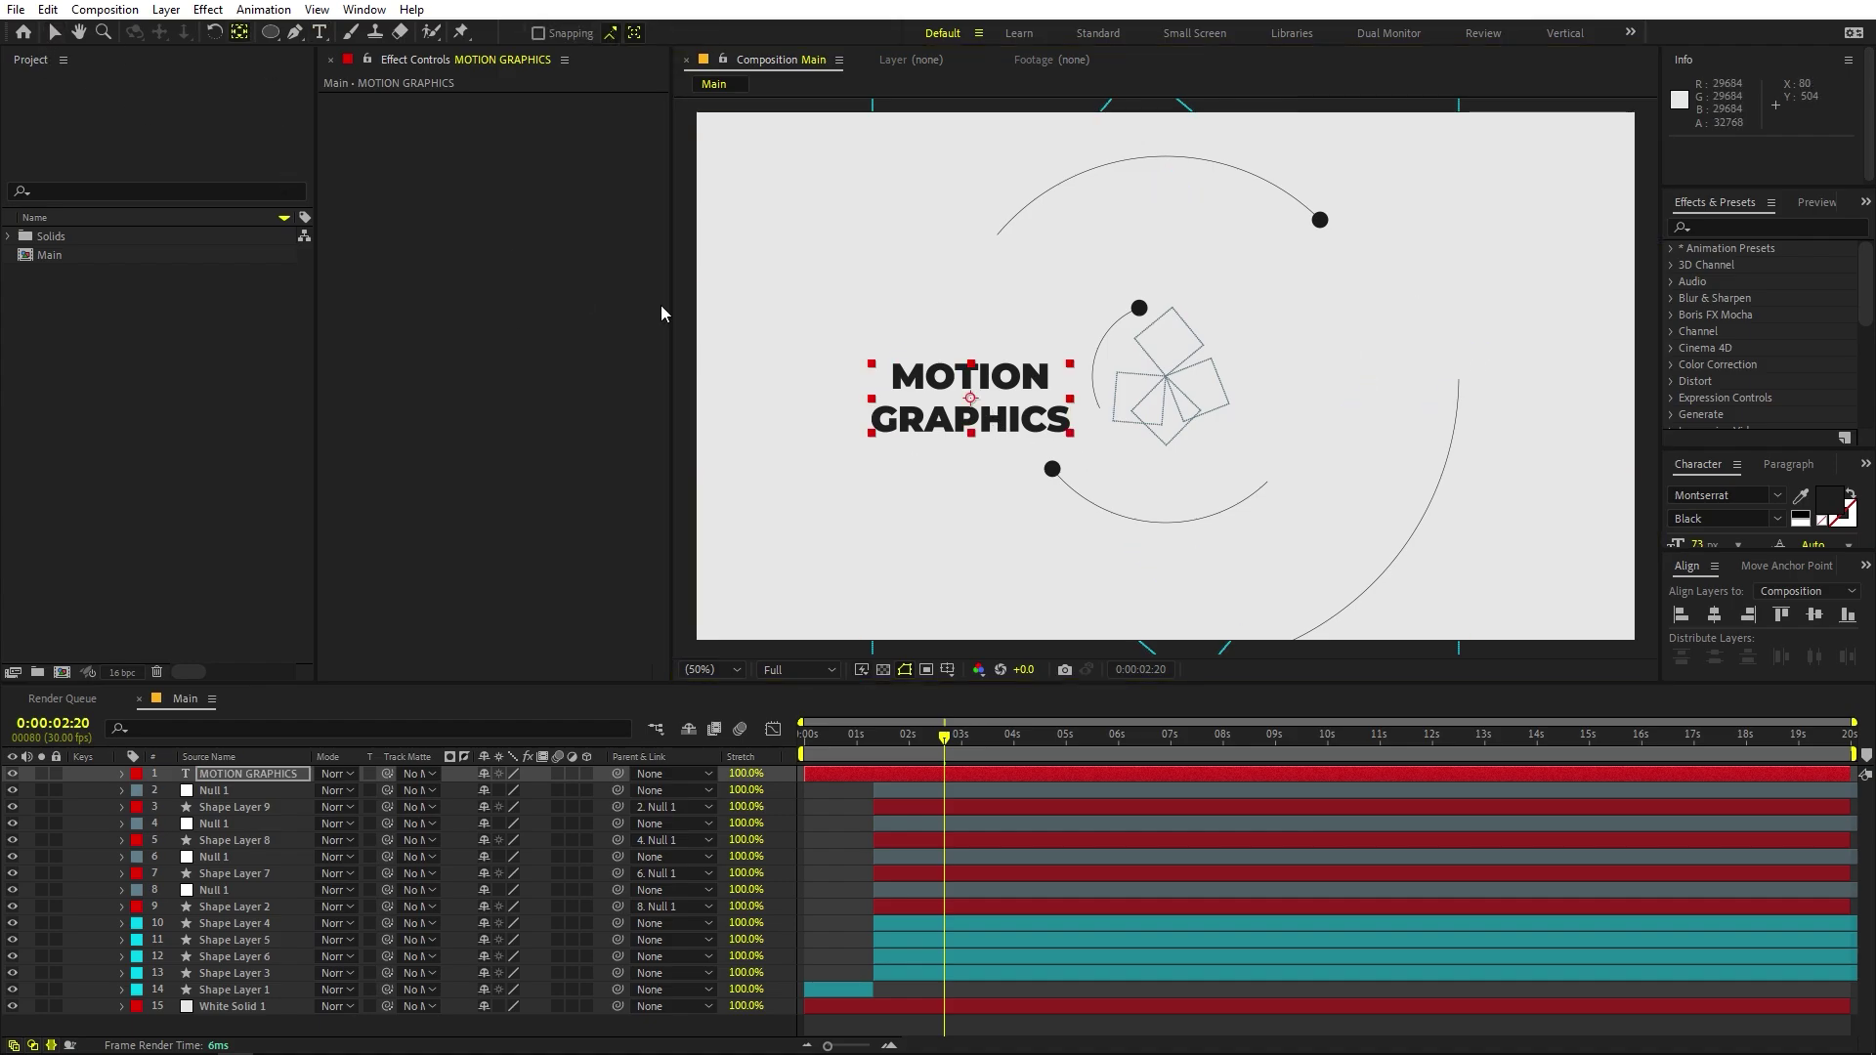
{"action": "left_click", "coordinate": [1713, 619]}
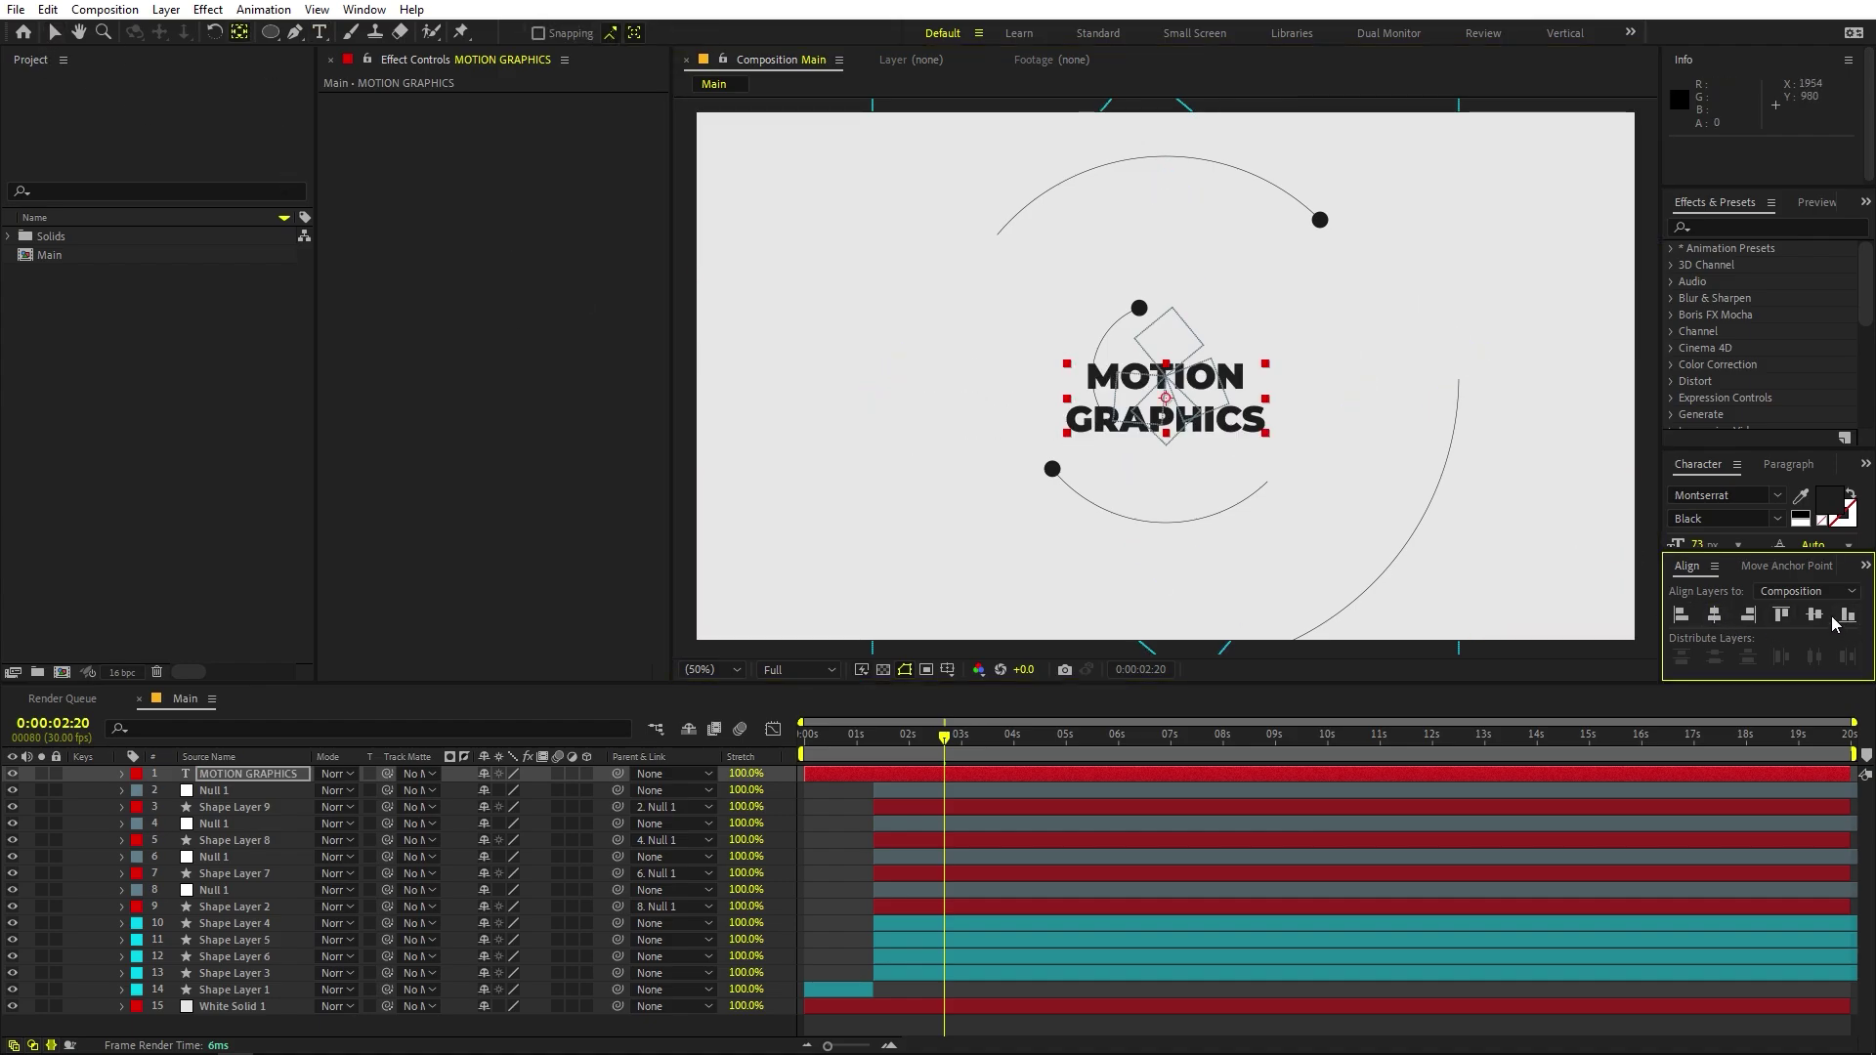
{"action": "left_click", "coordinate": [1816, 616]}
{"action": "key", "text": "v"}
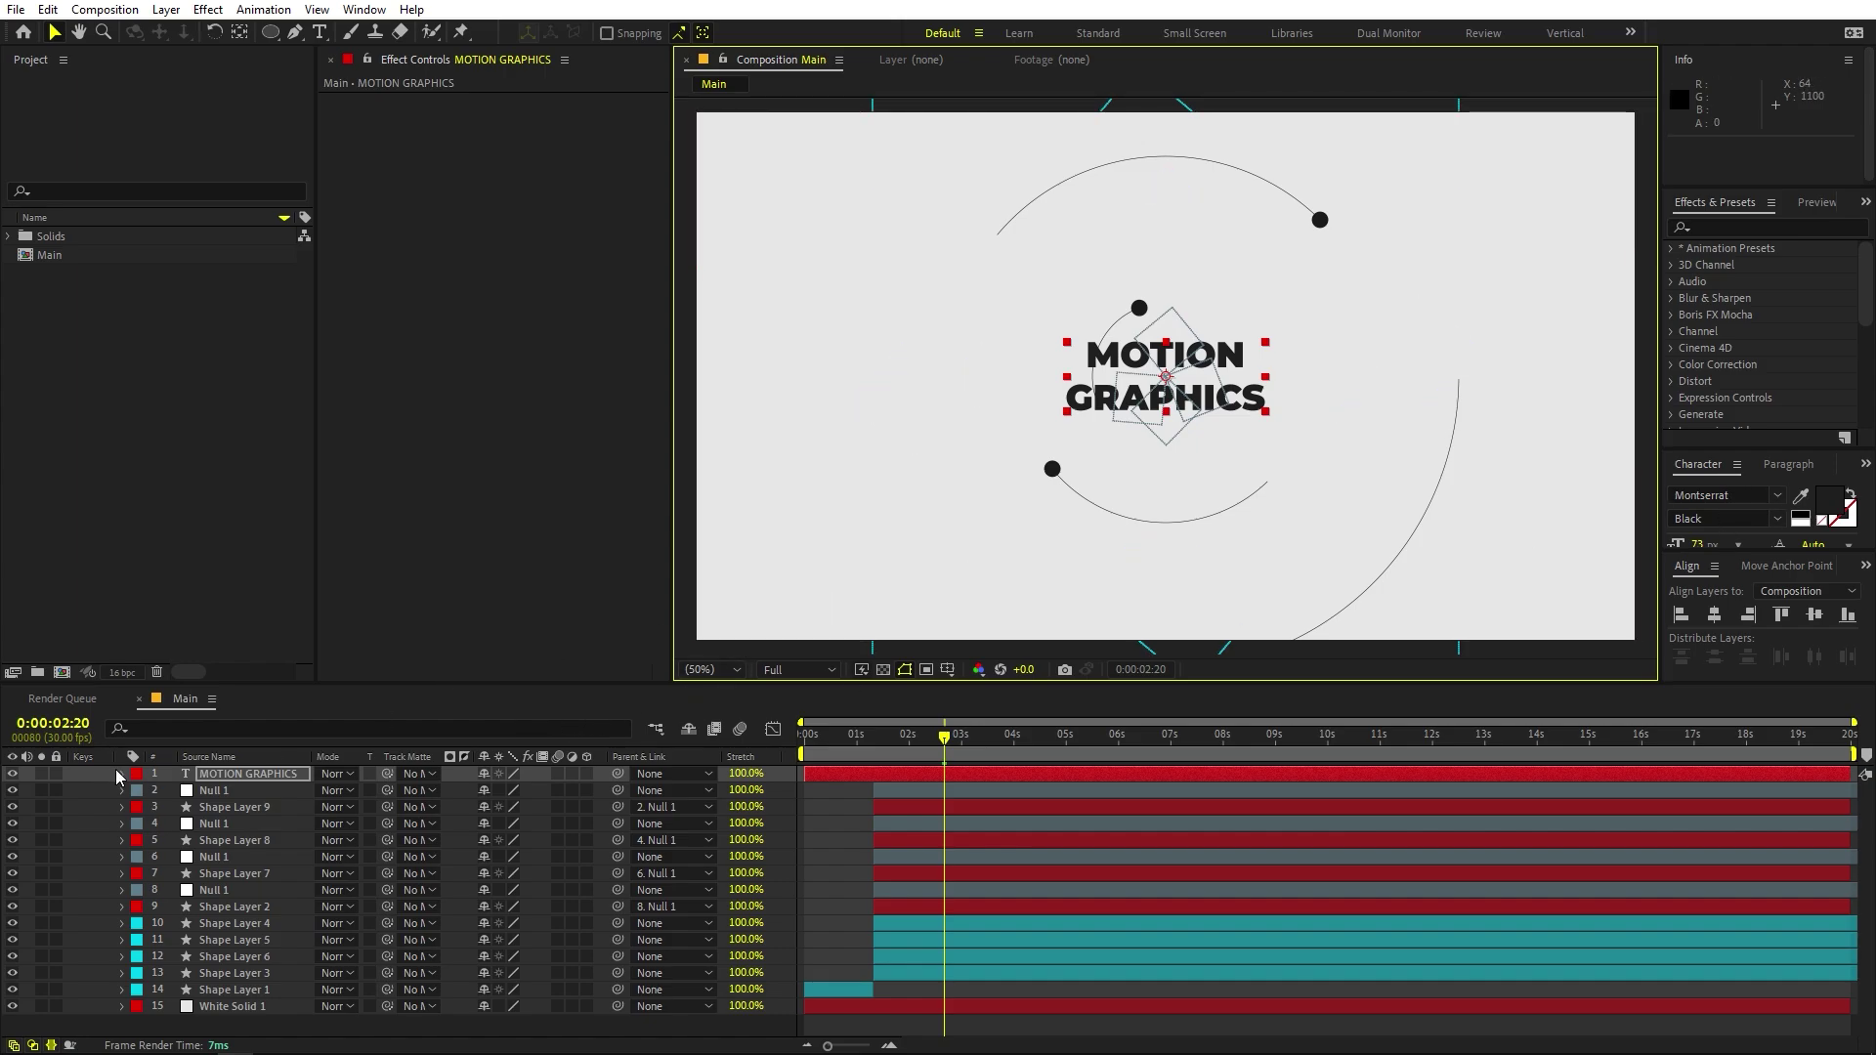
Scale the MOTION GRAPHICS text to 142.4% and check it against the finished rings at 0:00:07:17.
{"action": "key", "text": "s"}
{"action": "left_click_drag", "start_coordinate": [508, 789], "coordinate": [927, 805]}
{"action": "left_click_drag", "start_coordinate": [1055, 738], "coordinate": [1199, 768]}
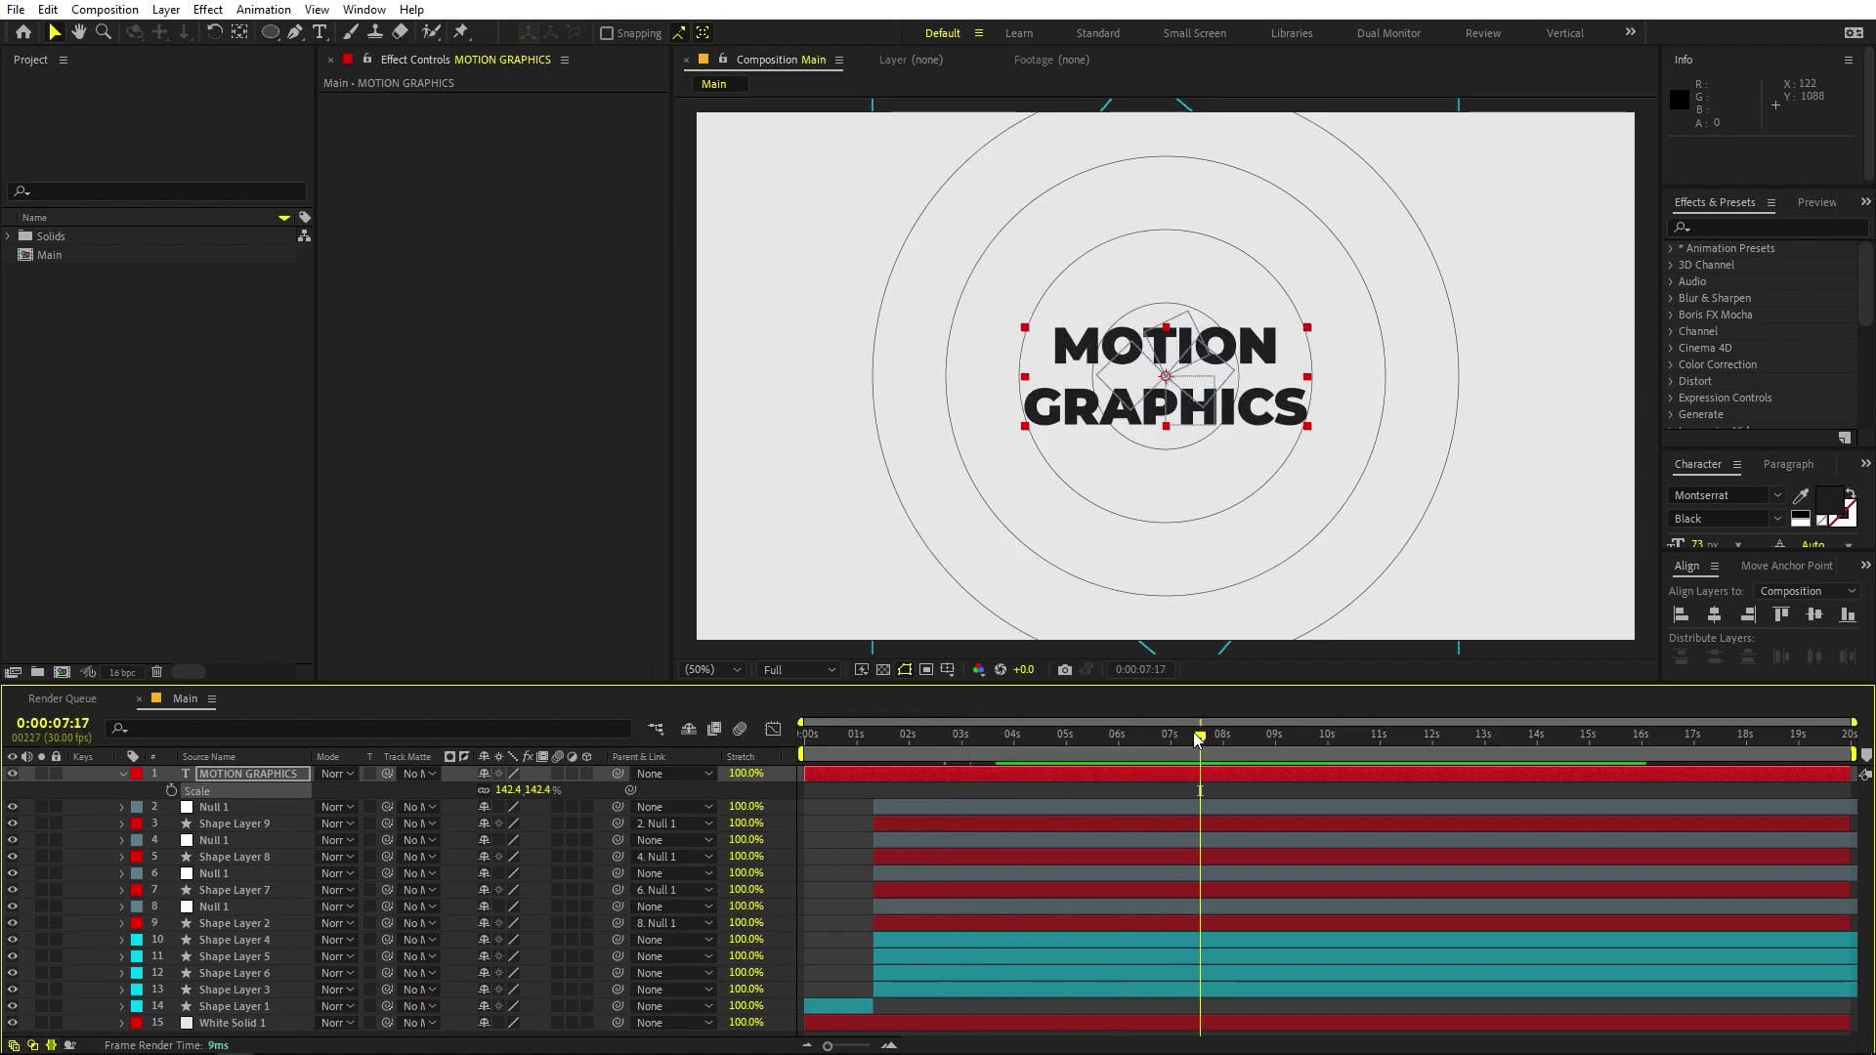
Add a Tracking animator to the MOTION GRAPHICS text layer.
{"action": "left_click", "coordinate": [123, 773]}
{"action": "left_click", "coordinate": [124, 774]}
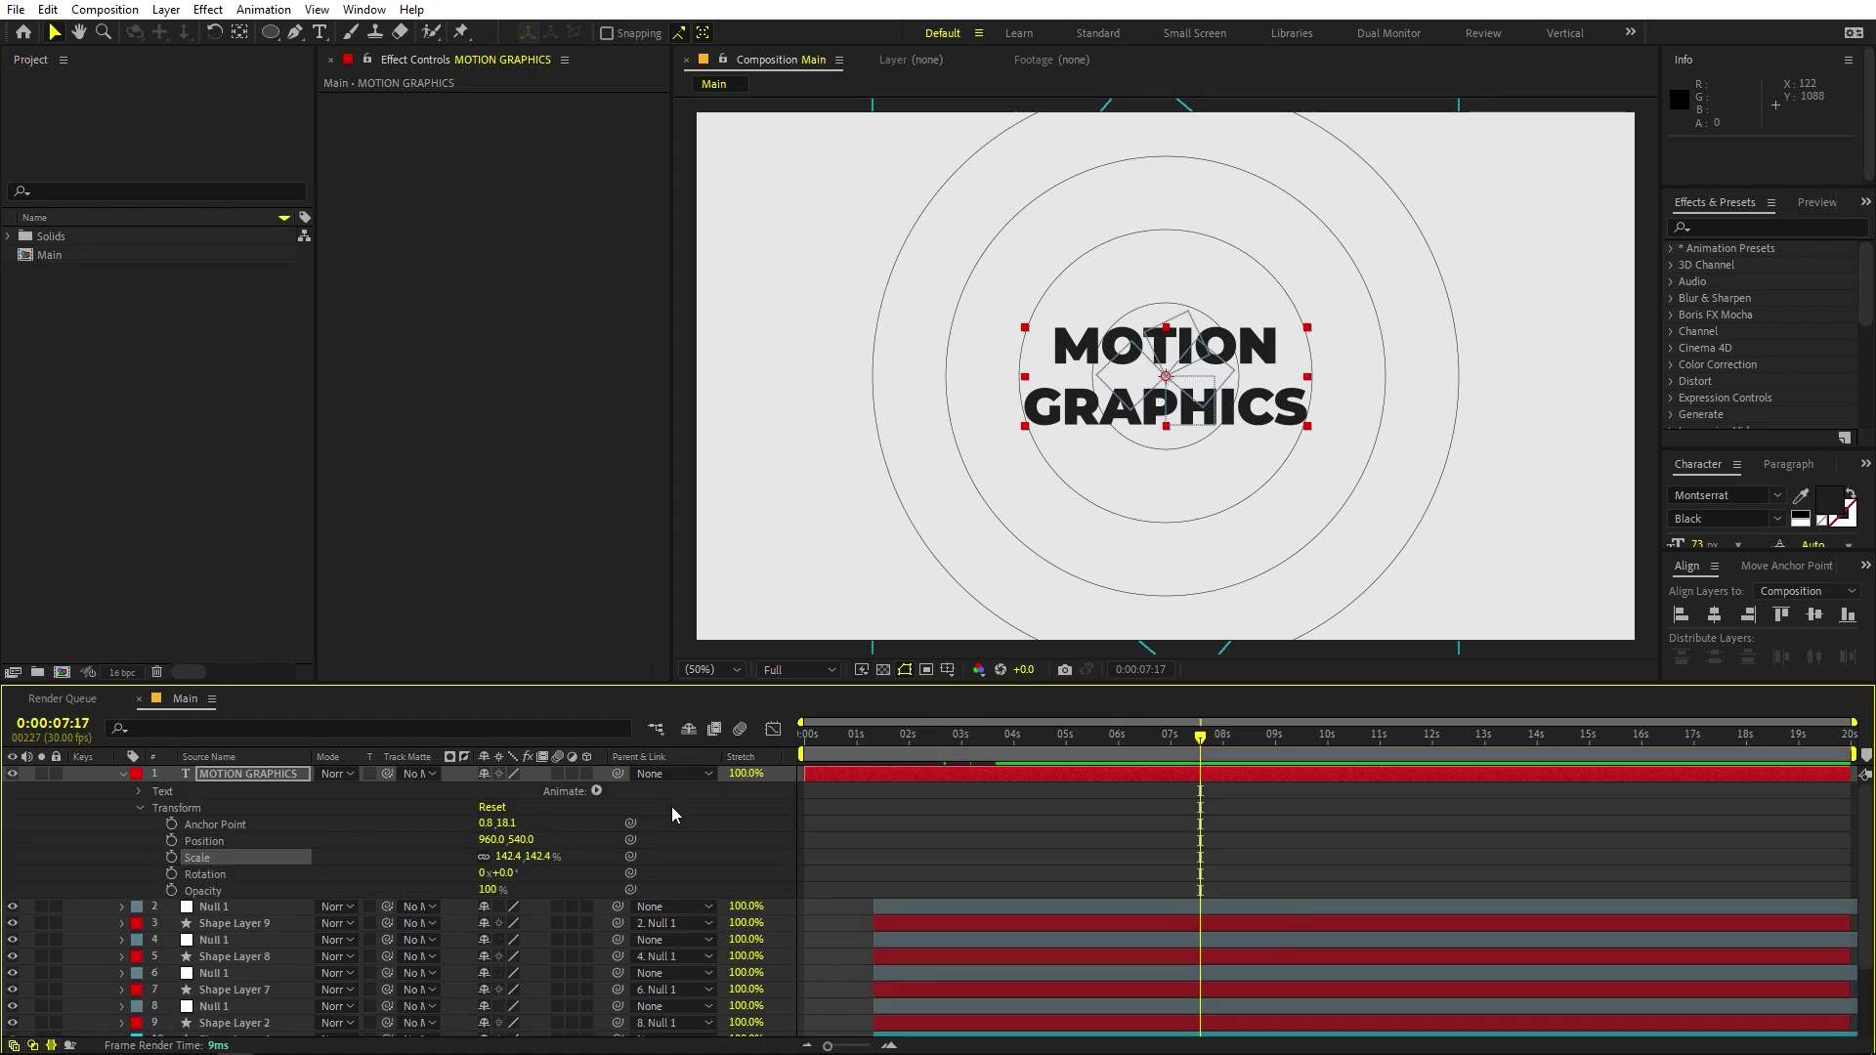
{"action": "left_click", "coordinate": [671, 806]}
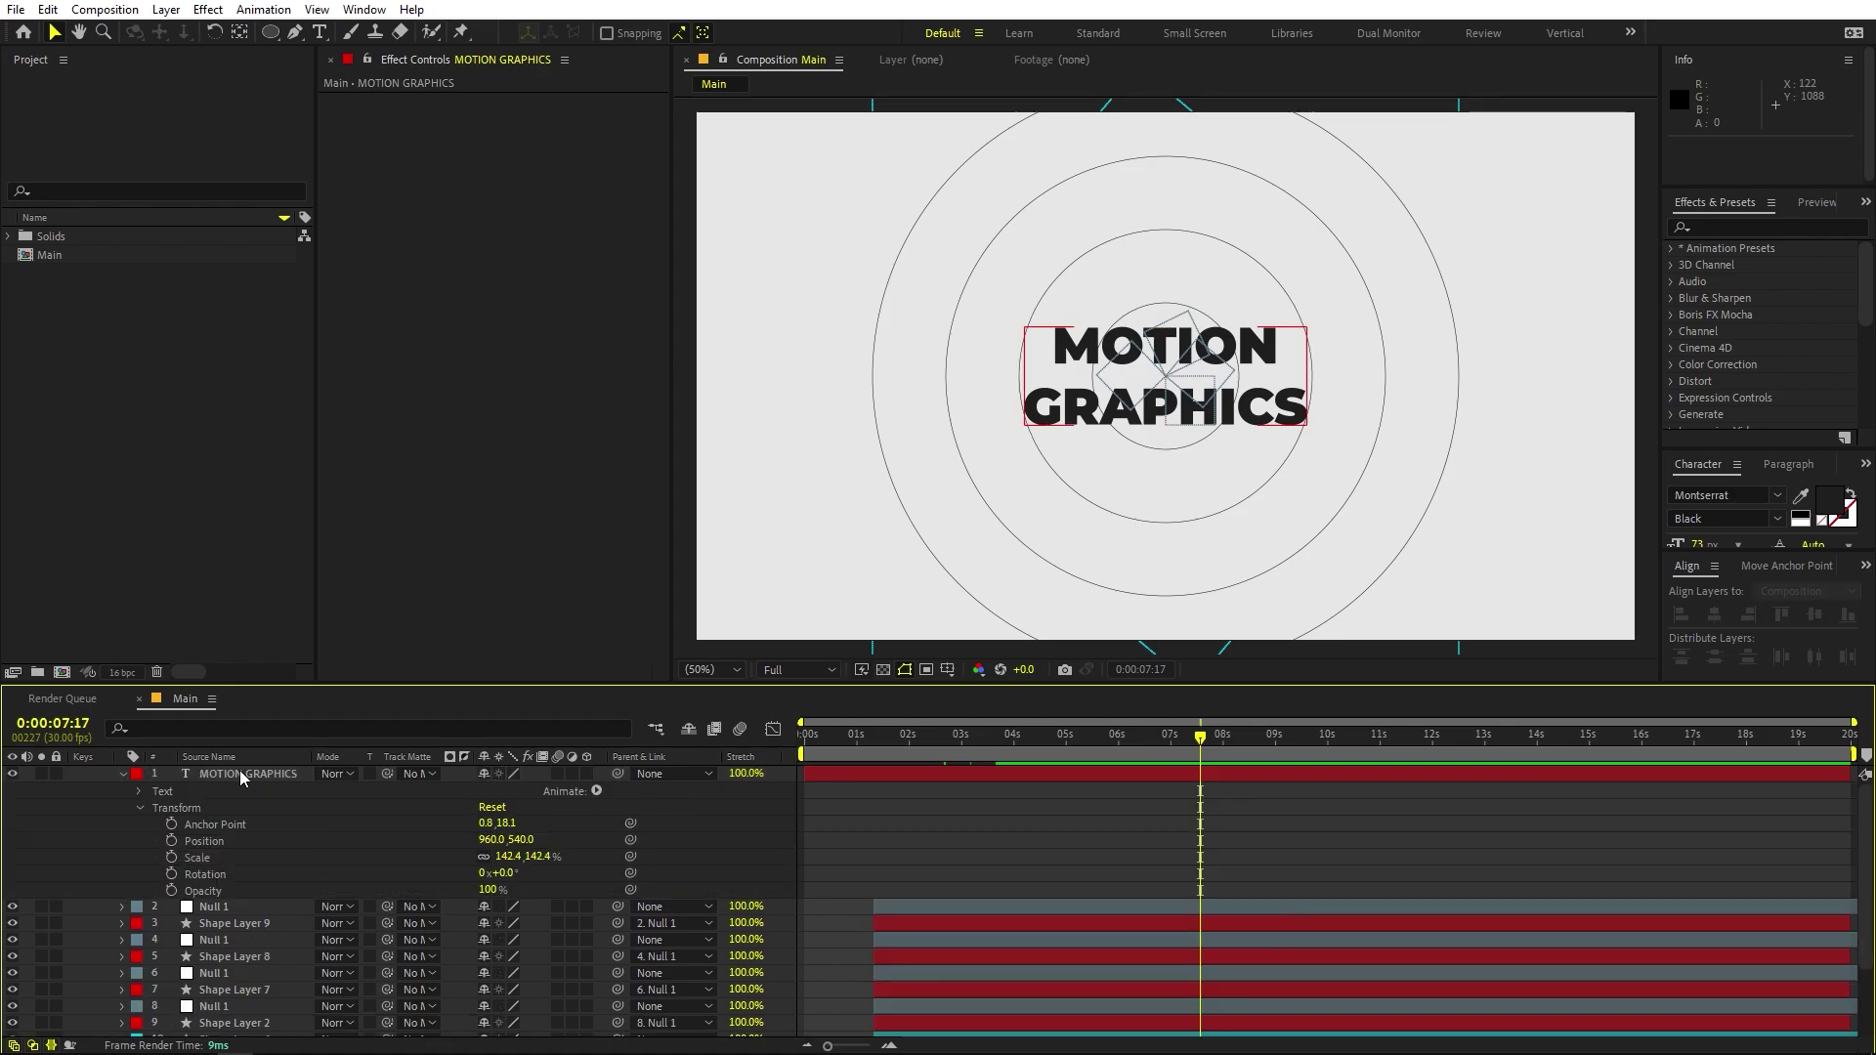
{"action": "left_click", "coordinate": [598, 788]}
{"action": "left_click", "coordinate": [662, 652]}
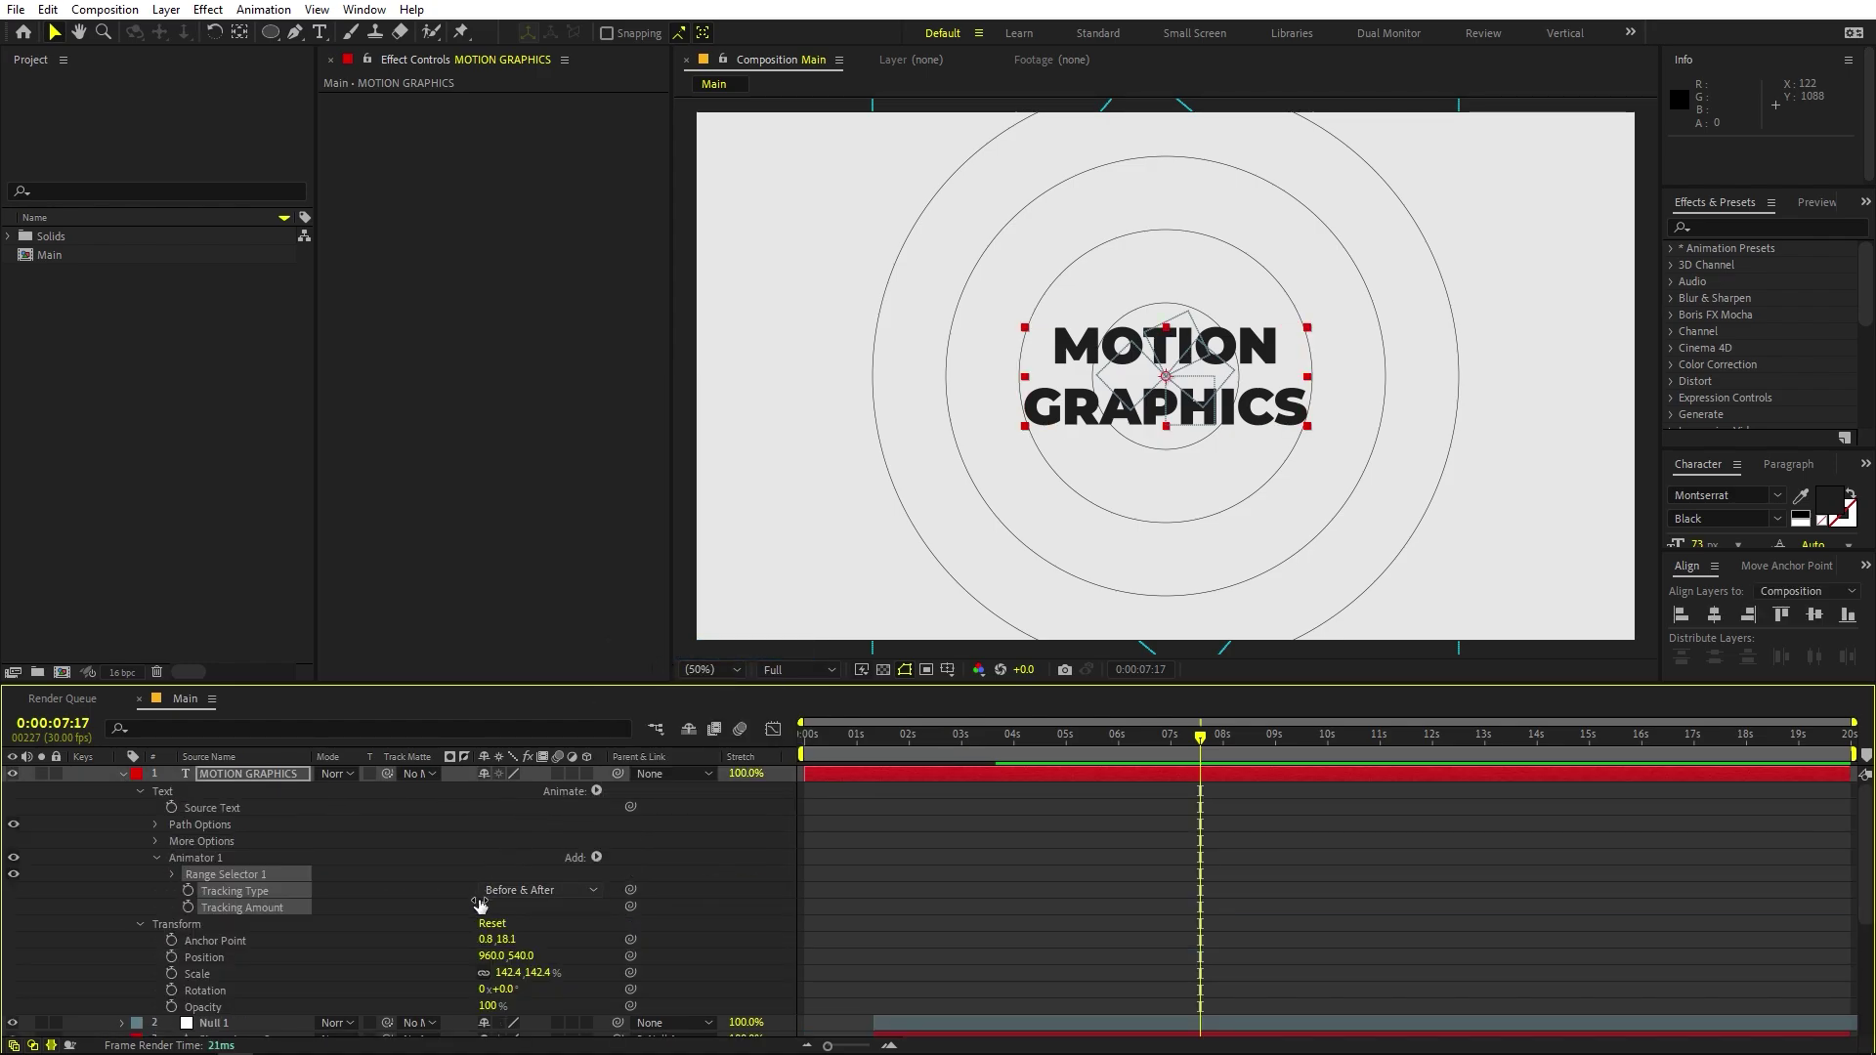
{"action": "left_click", "coordinate": [430, 926]}
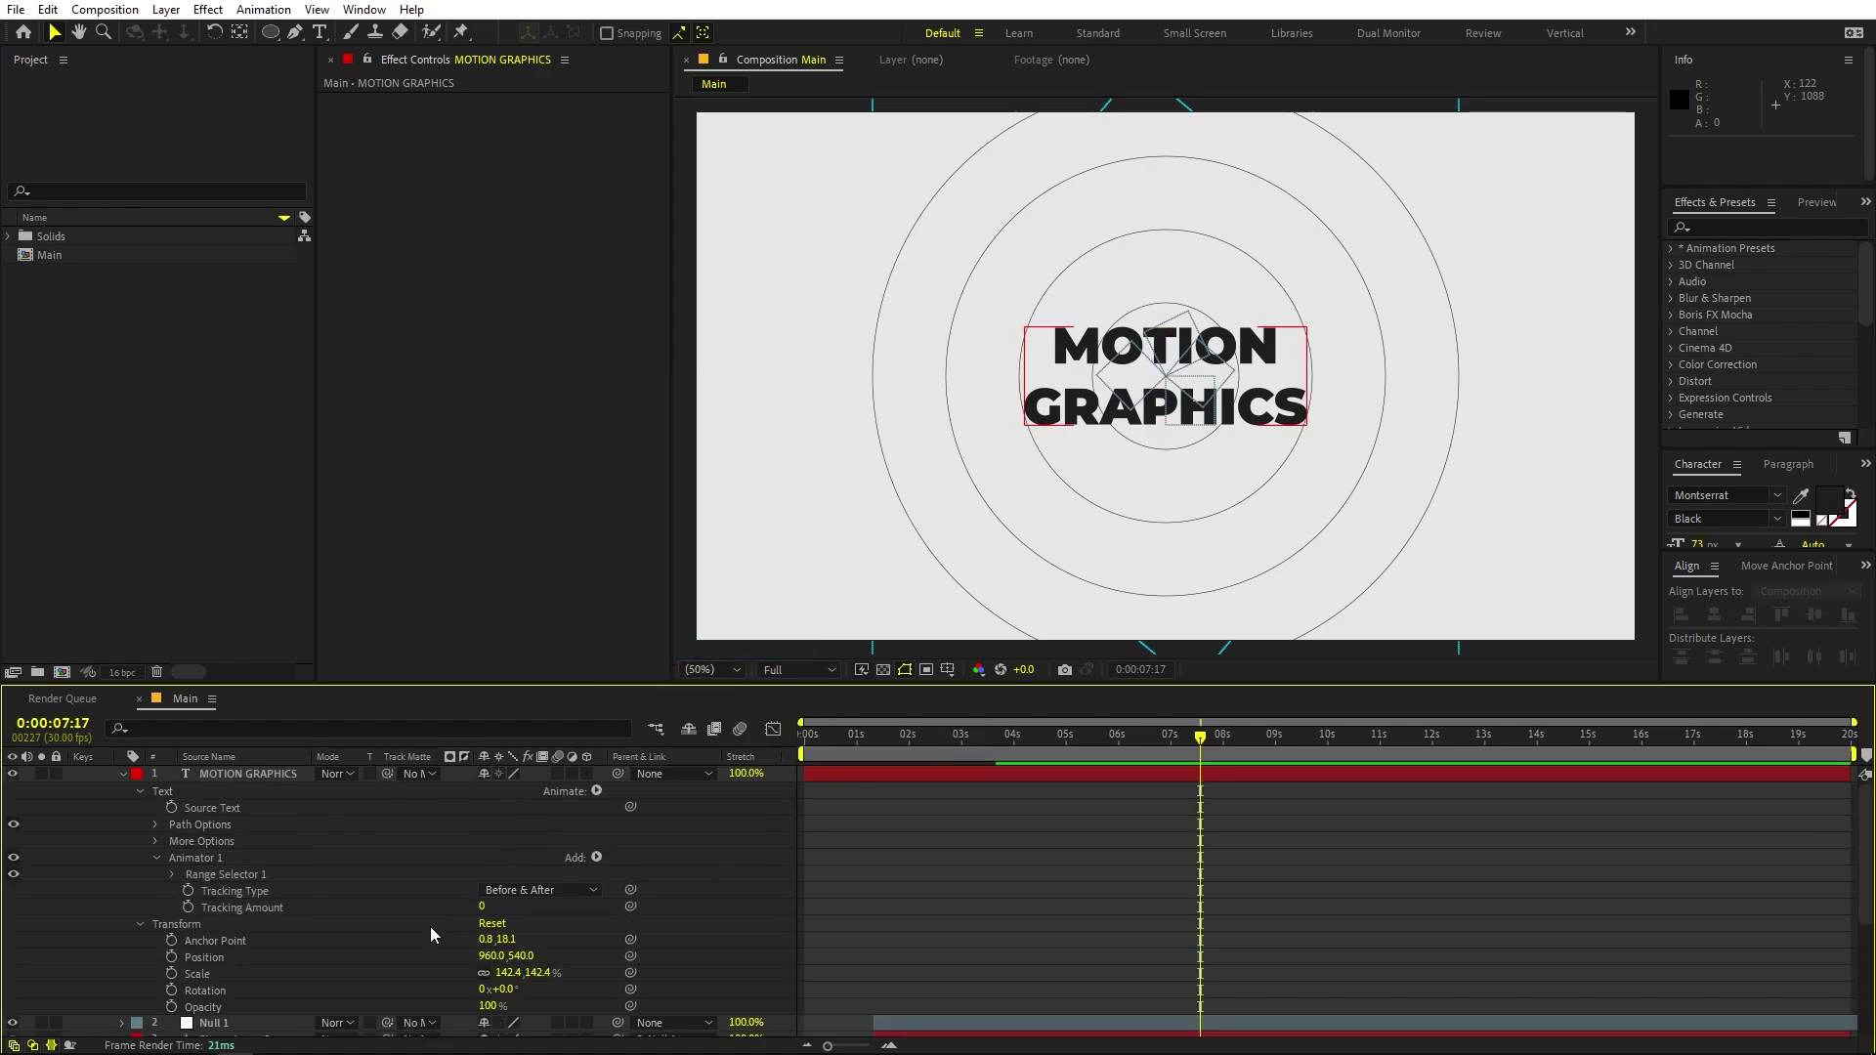
Create a Tracking Amount keyframe and place it at 0:00:01:10, aligned with the first position keyframe of Shape Layer 9.
{"action": "left_click", "coordinate": [190, 908]}
{"action": "scroll", "coordinate": [919, 884], "scroll_direction": "down", "scroll_amount": 3}
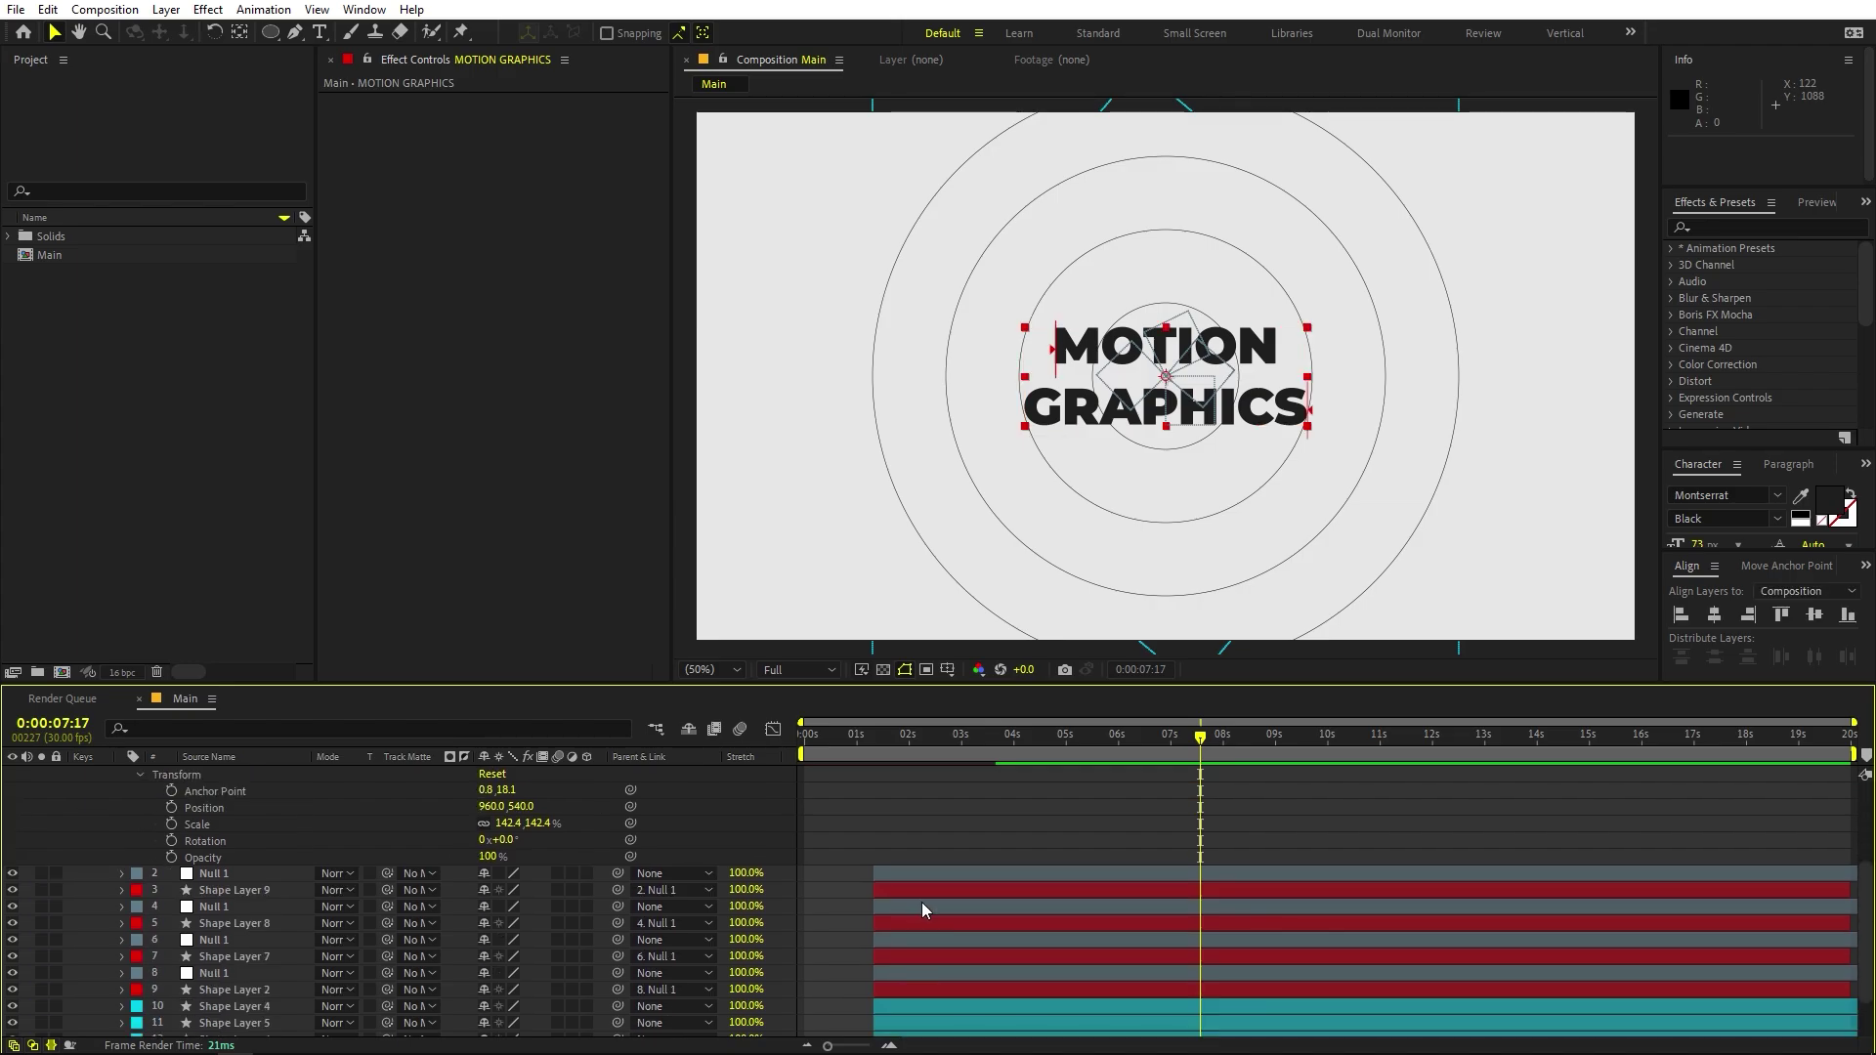
{"action": "left_click", "coordinate": [883, 873]}
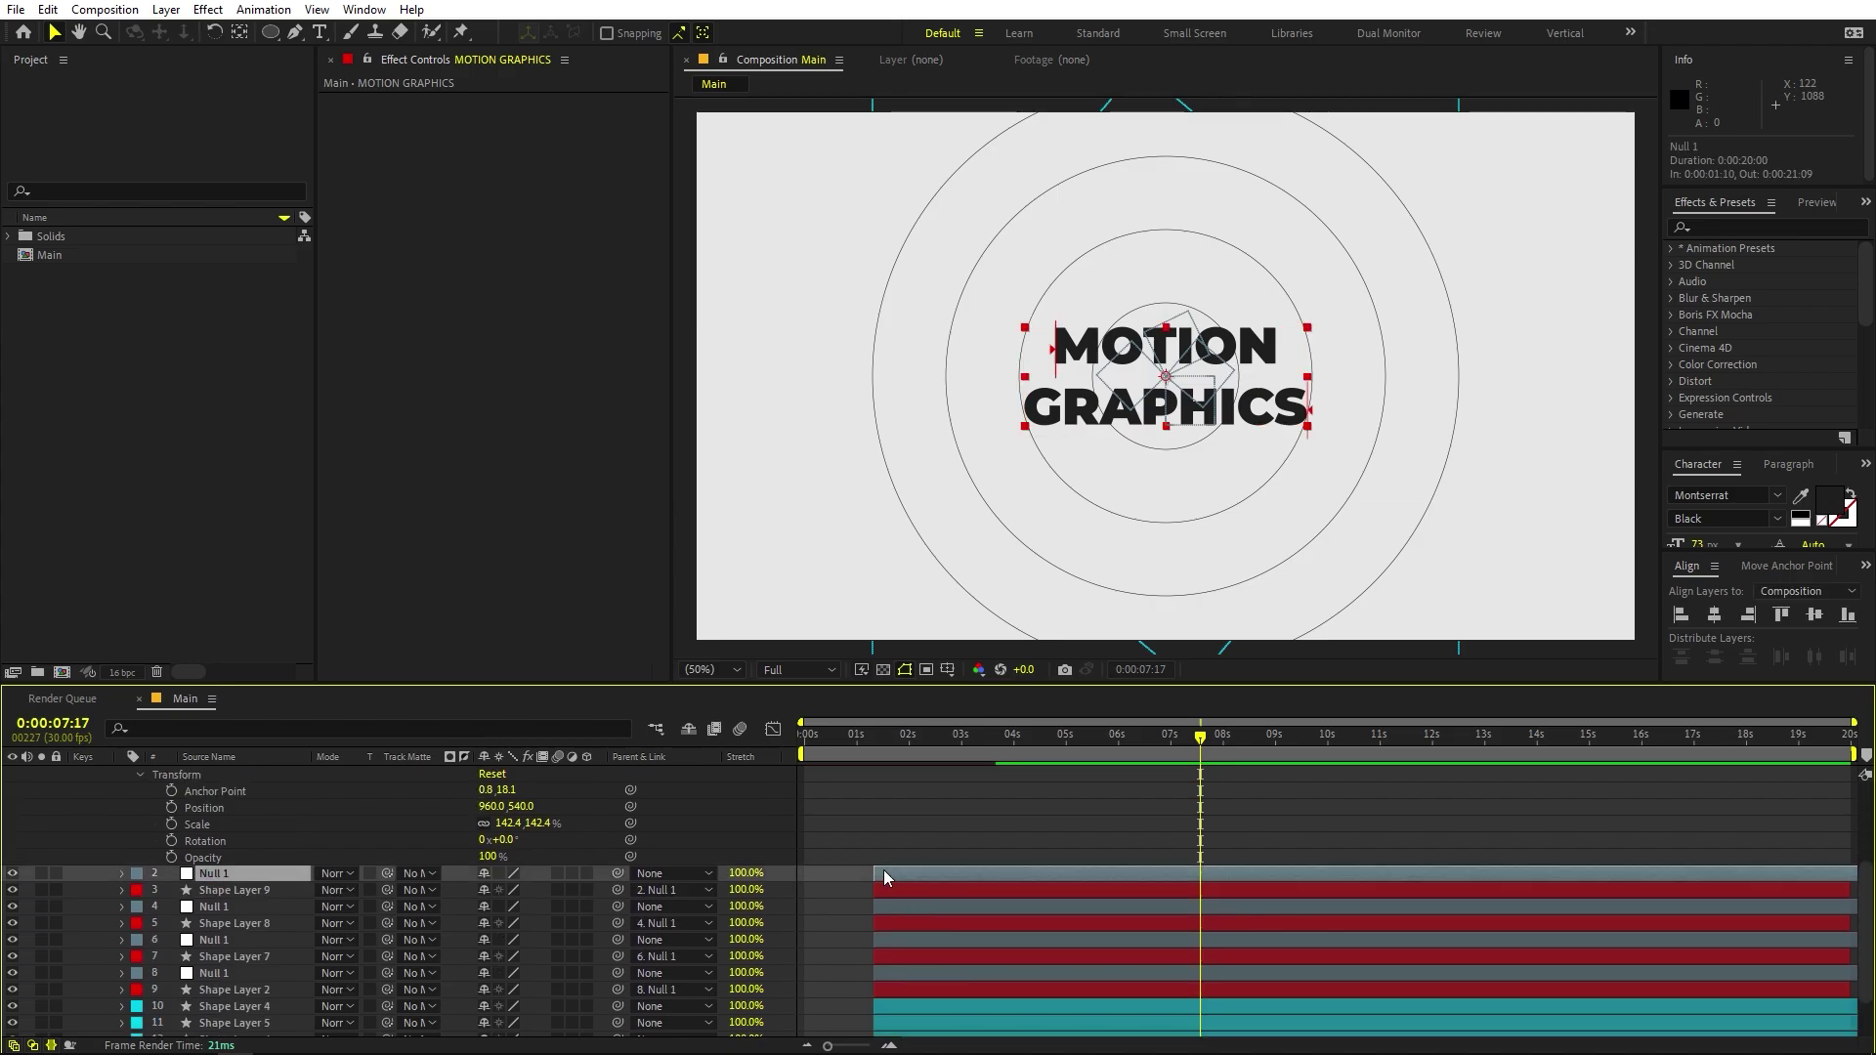
{"action": "left_click", "coordinate": [220, 891]}
{"action": "key", "text": "u"}
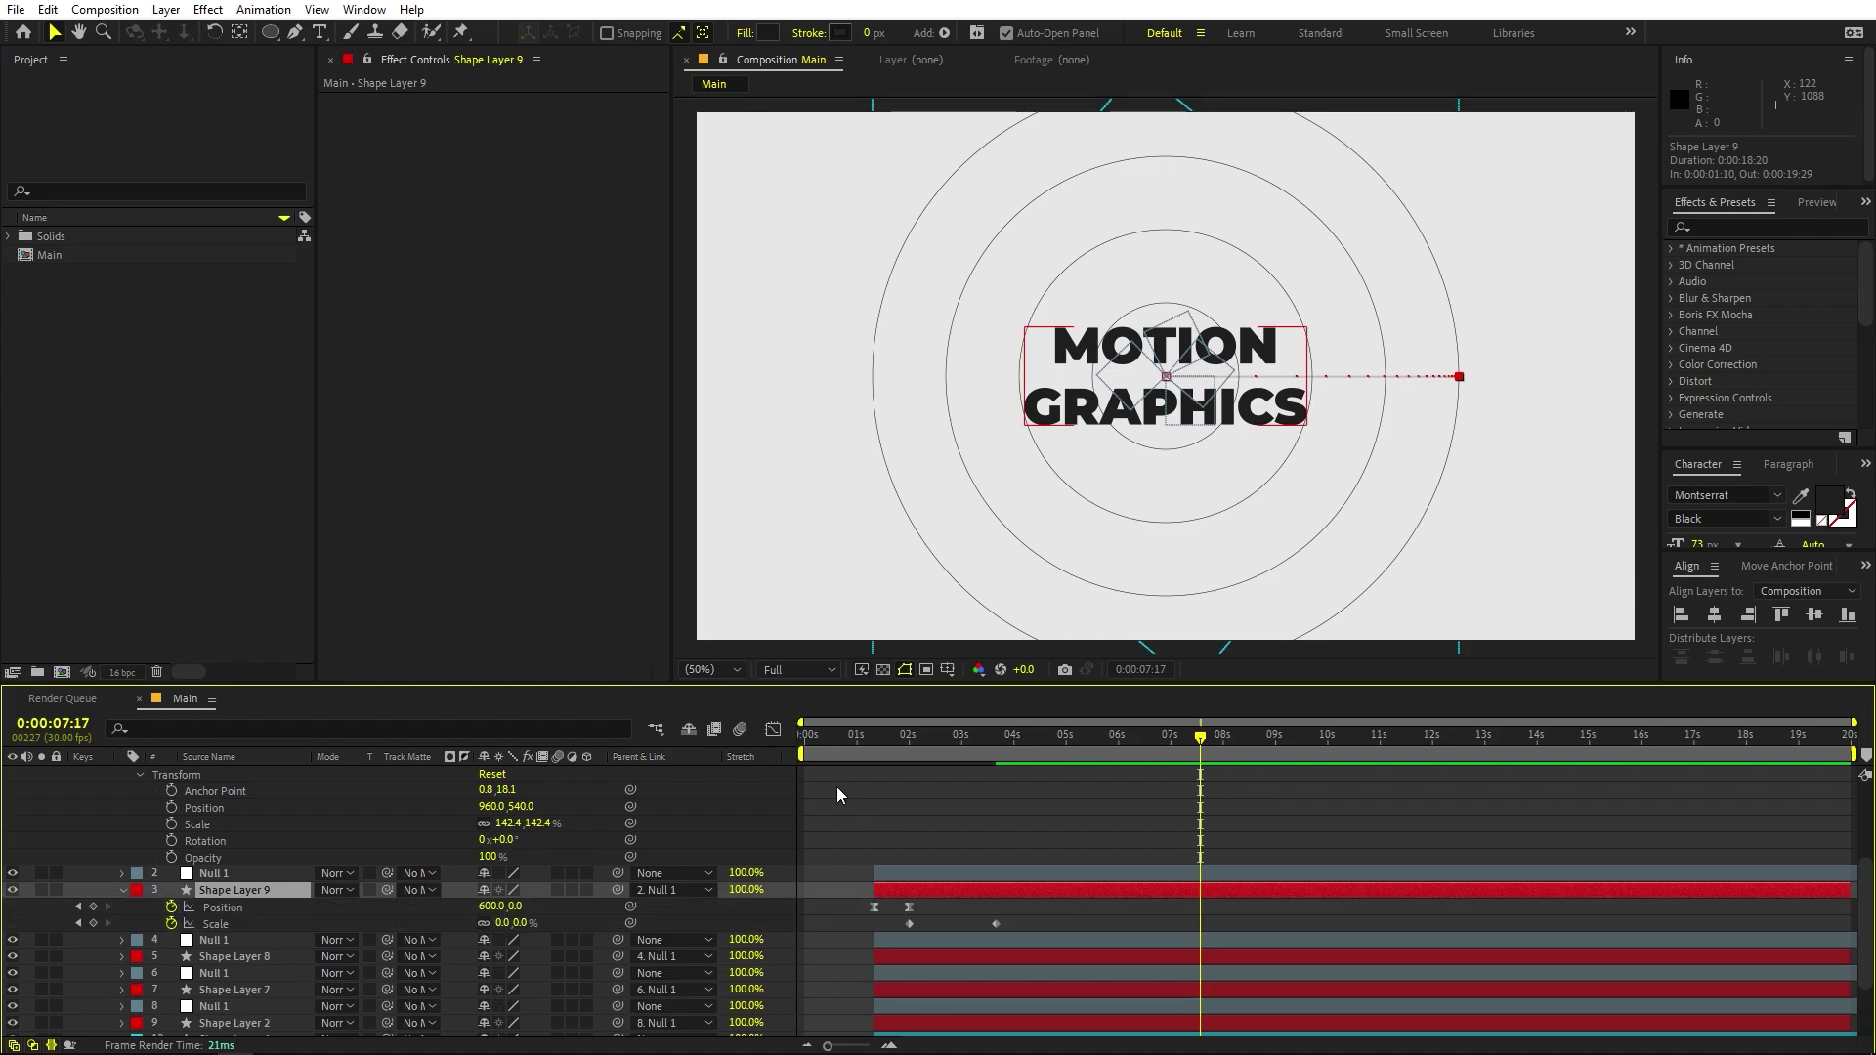
{"action": "left_click", "coordinate": [873, 747]}
{"action": "scroll", "coordinate": [924, 795], "scroll_direction": "up", "scroll_amount": 3}
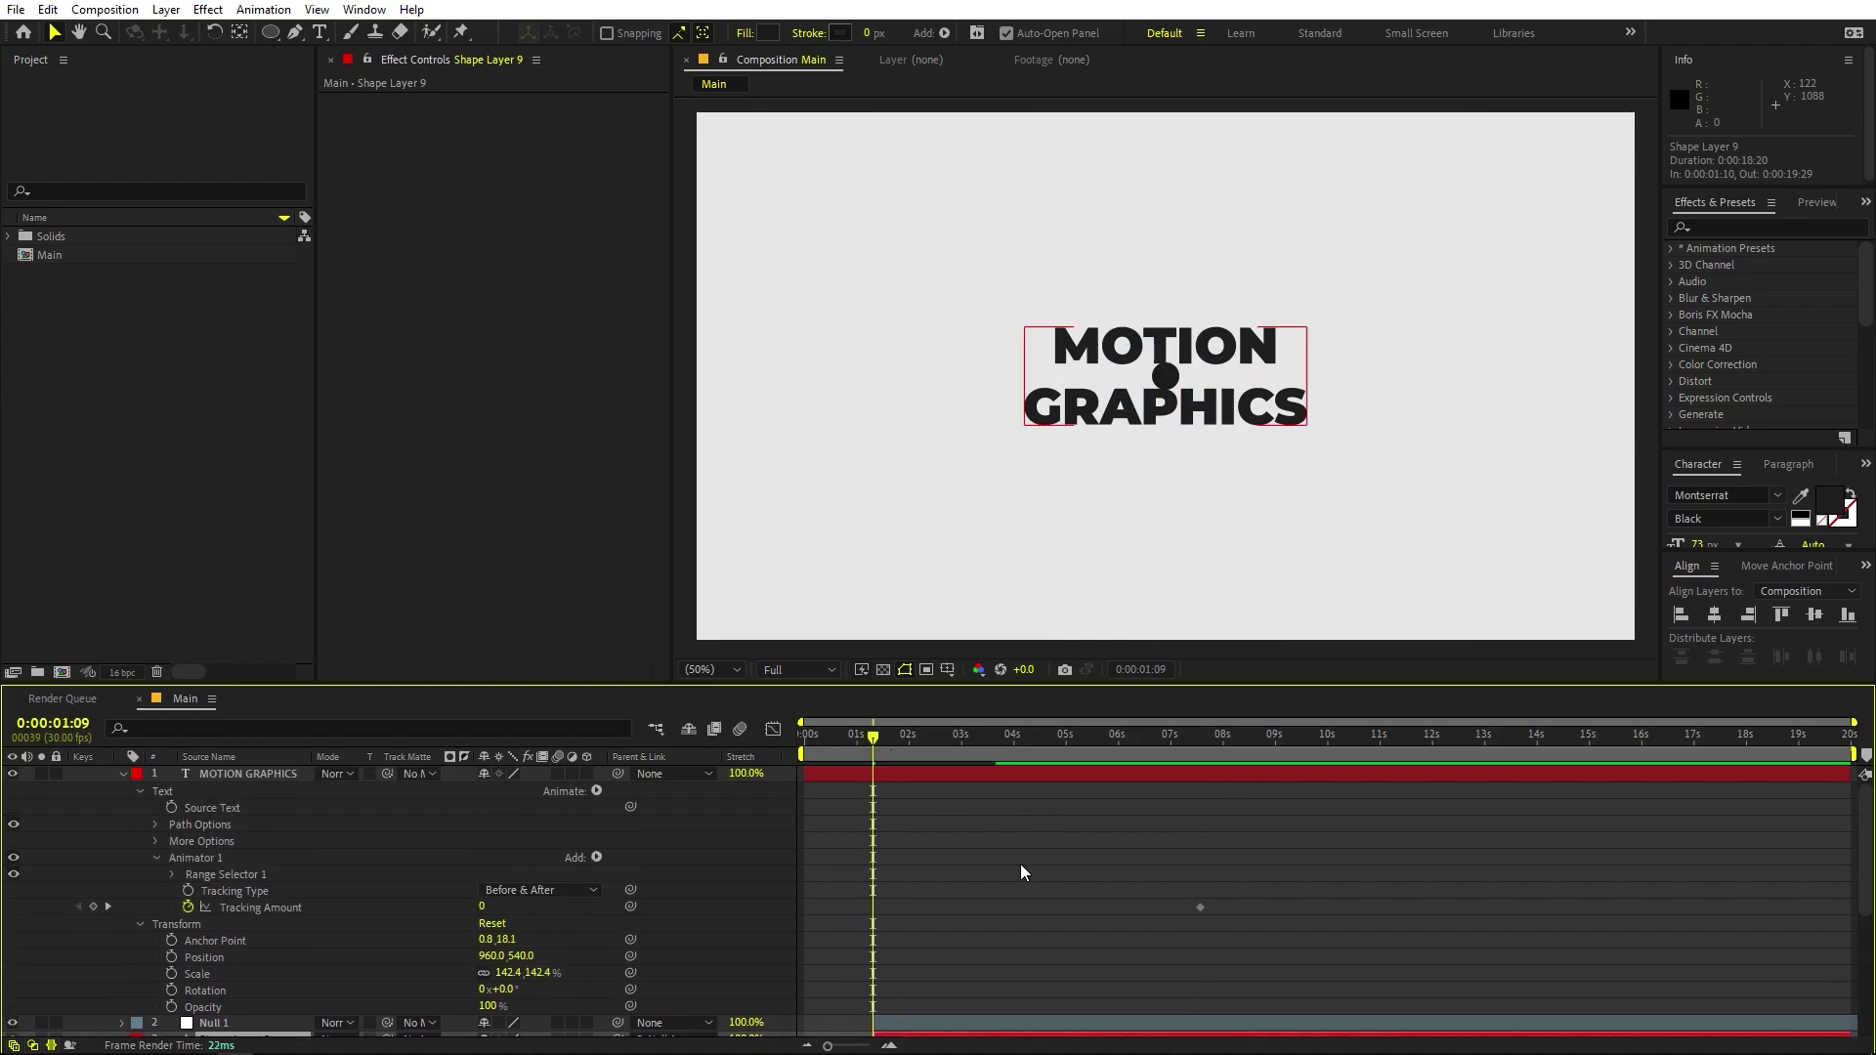
{"action": "scroll", "coordinate": [1019, 863], "scroll_direction": "down", "scroll_amount": 2}
{"action": "left_click_drag", "start_coordinate": [871, 740], "coordinate": [874, 743]}
{"action": "scroll", "coordinate": [1122, 844], "scroll_direction": "up", "scroll_amount": 3}
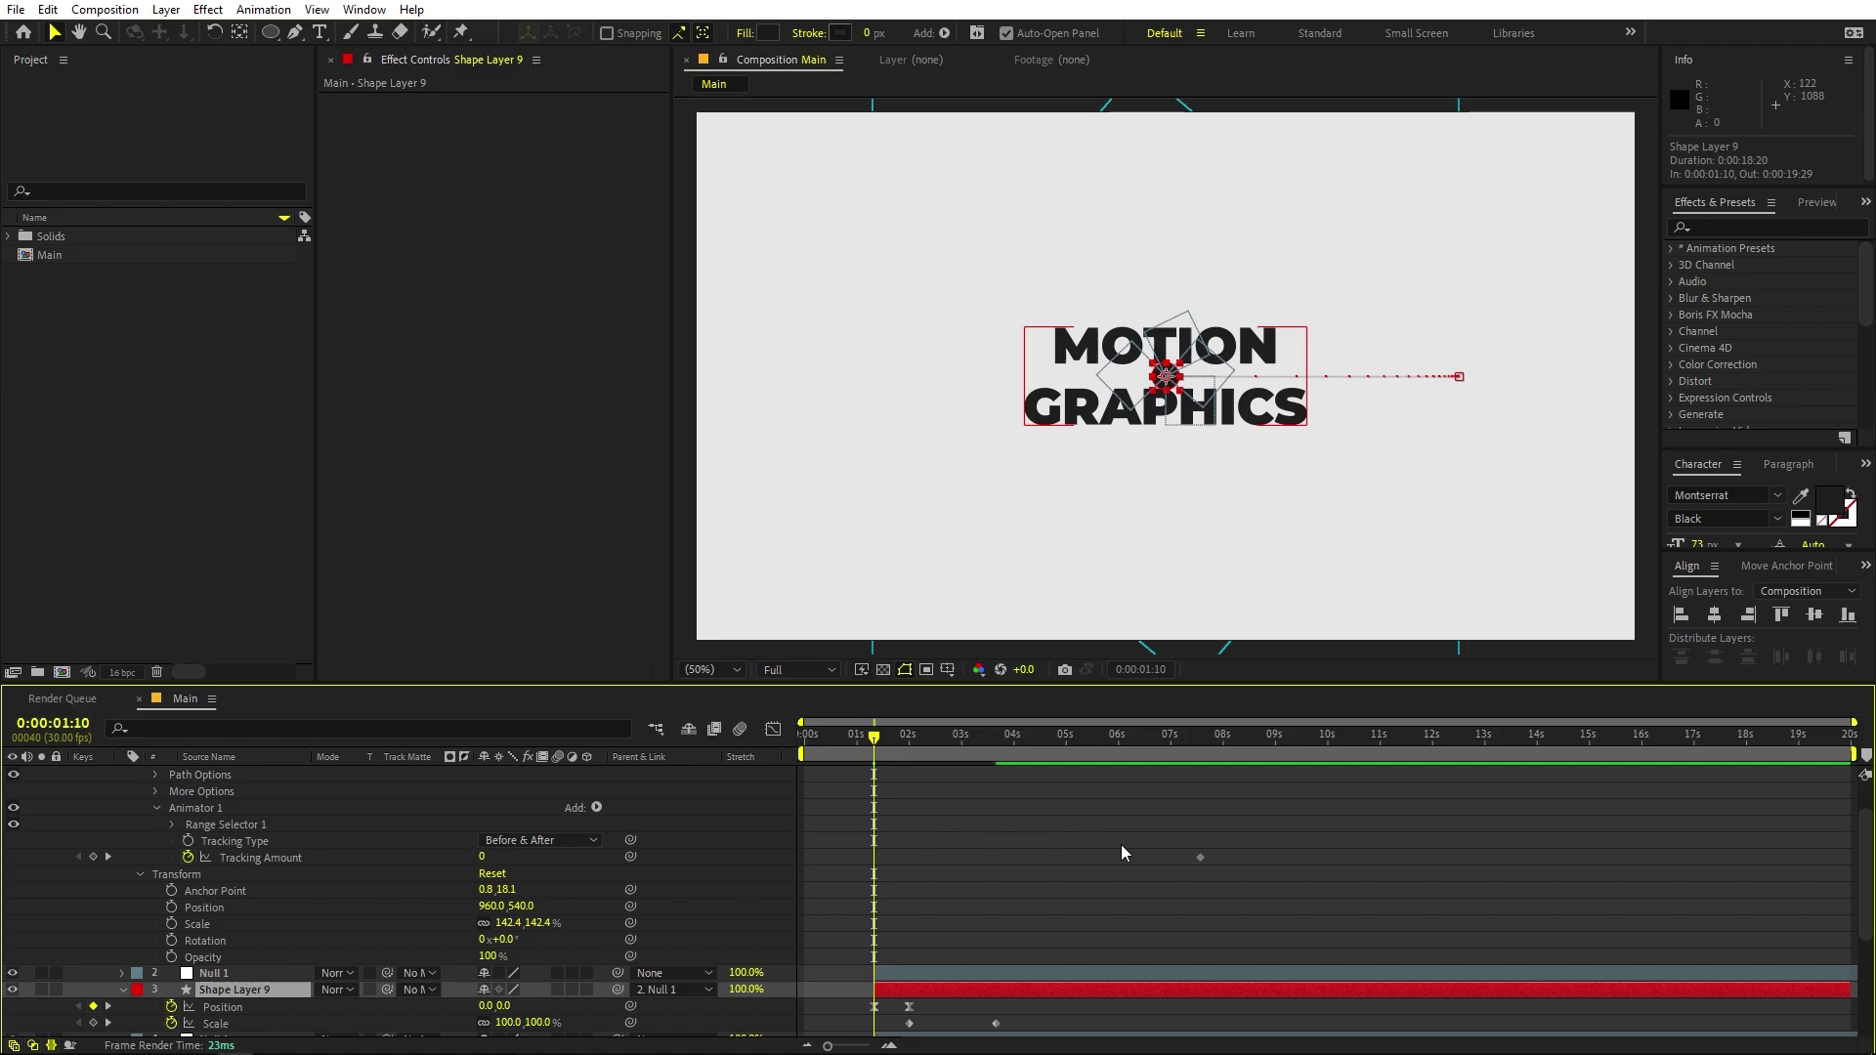
{"action": "left_click_drag", "start_coordinate": [1200, 858], "coordinate": [1020, 858]}
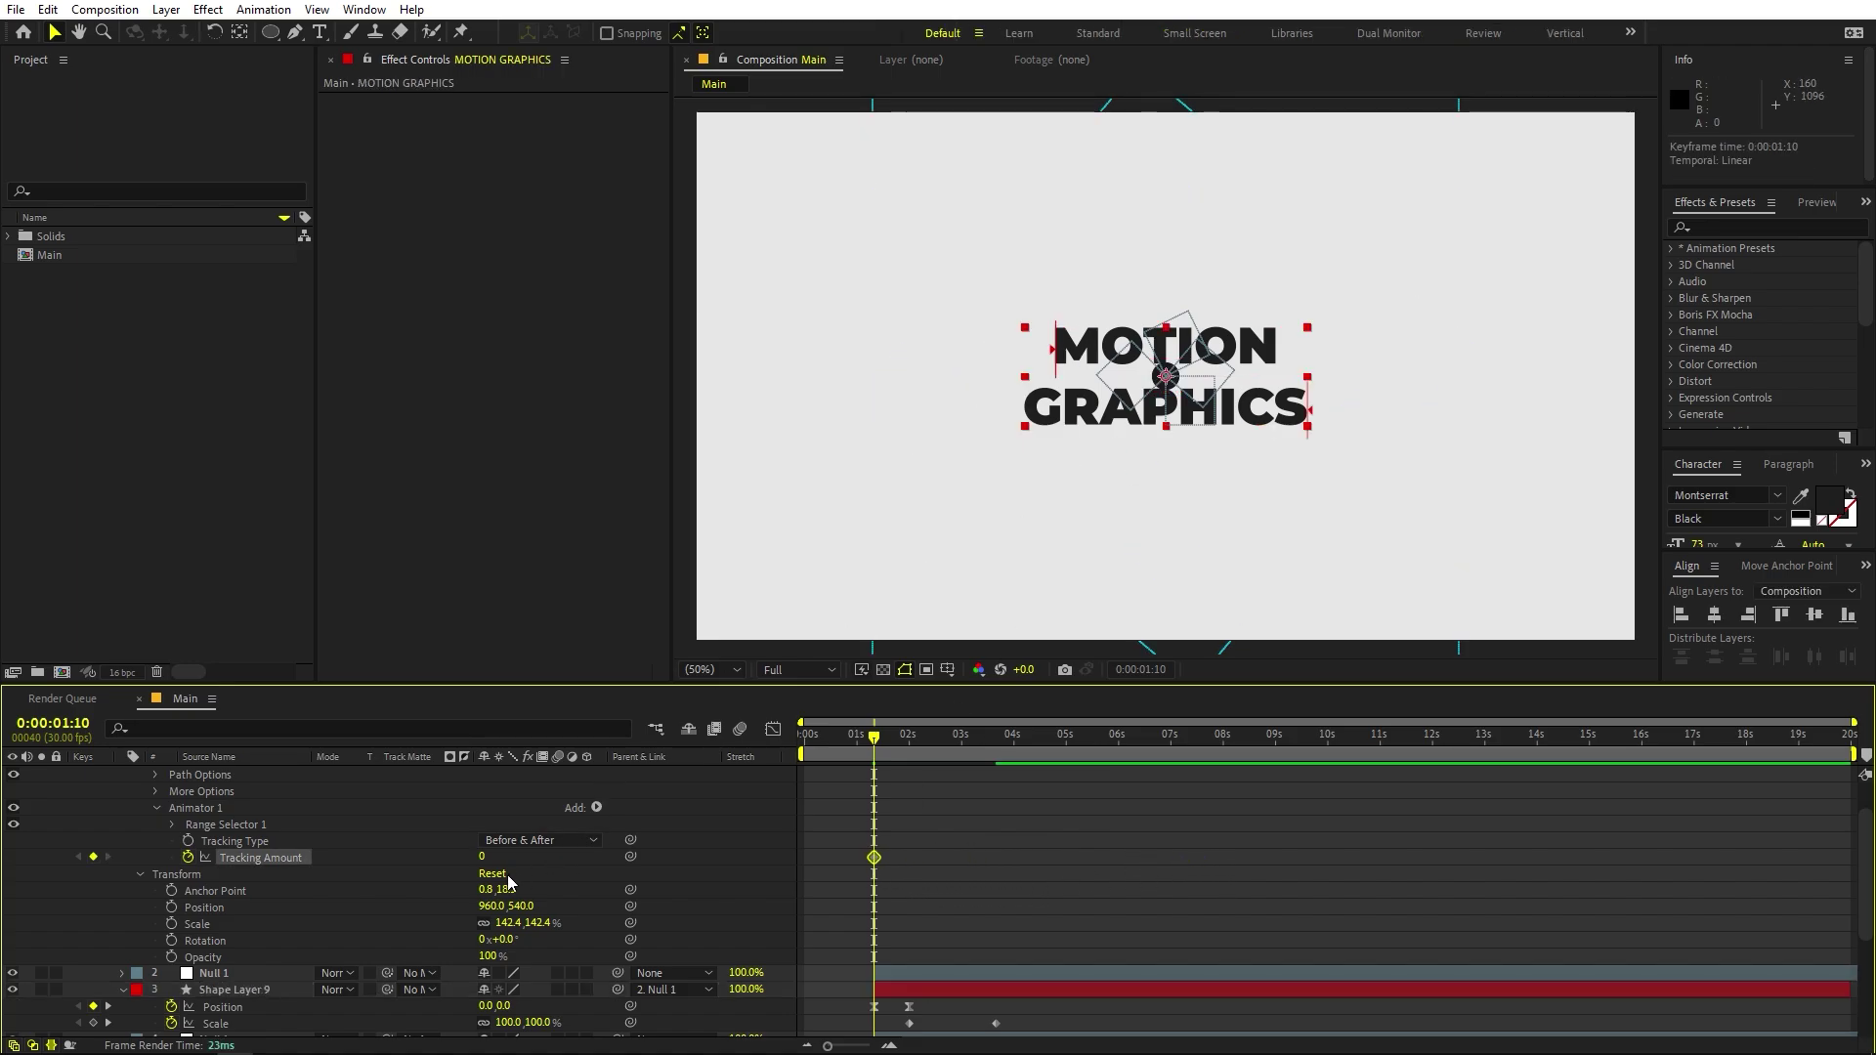
Set the title's Tracking Amount to -51 at 0:00:01:10 and to 31 at 0:00:02:00.
{"action": "left_click_drag", "start_coordinate": [481, 856], "coordinate": [433, 858]}
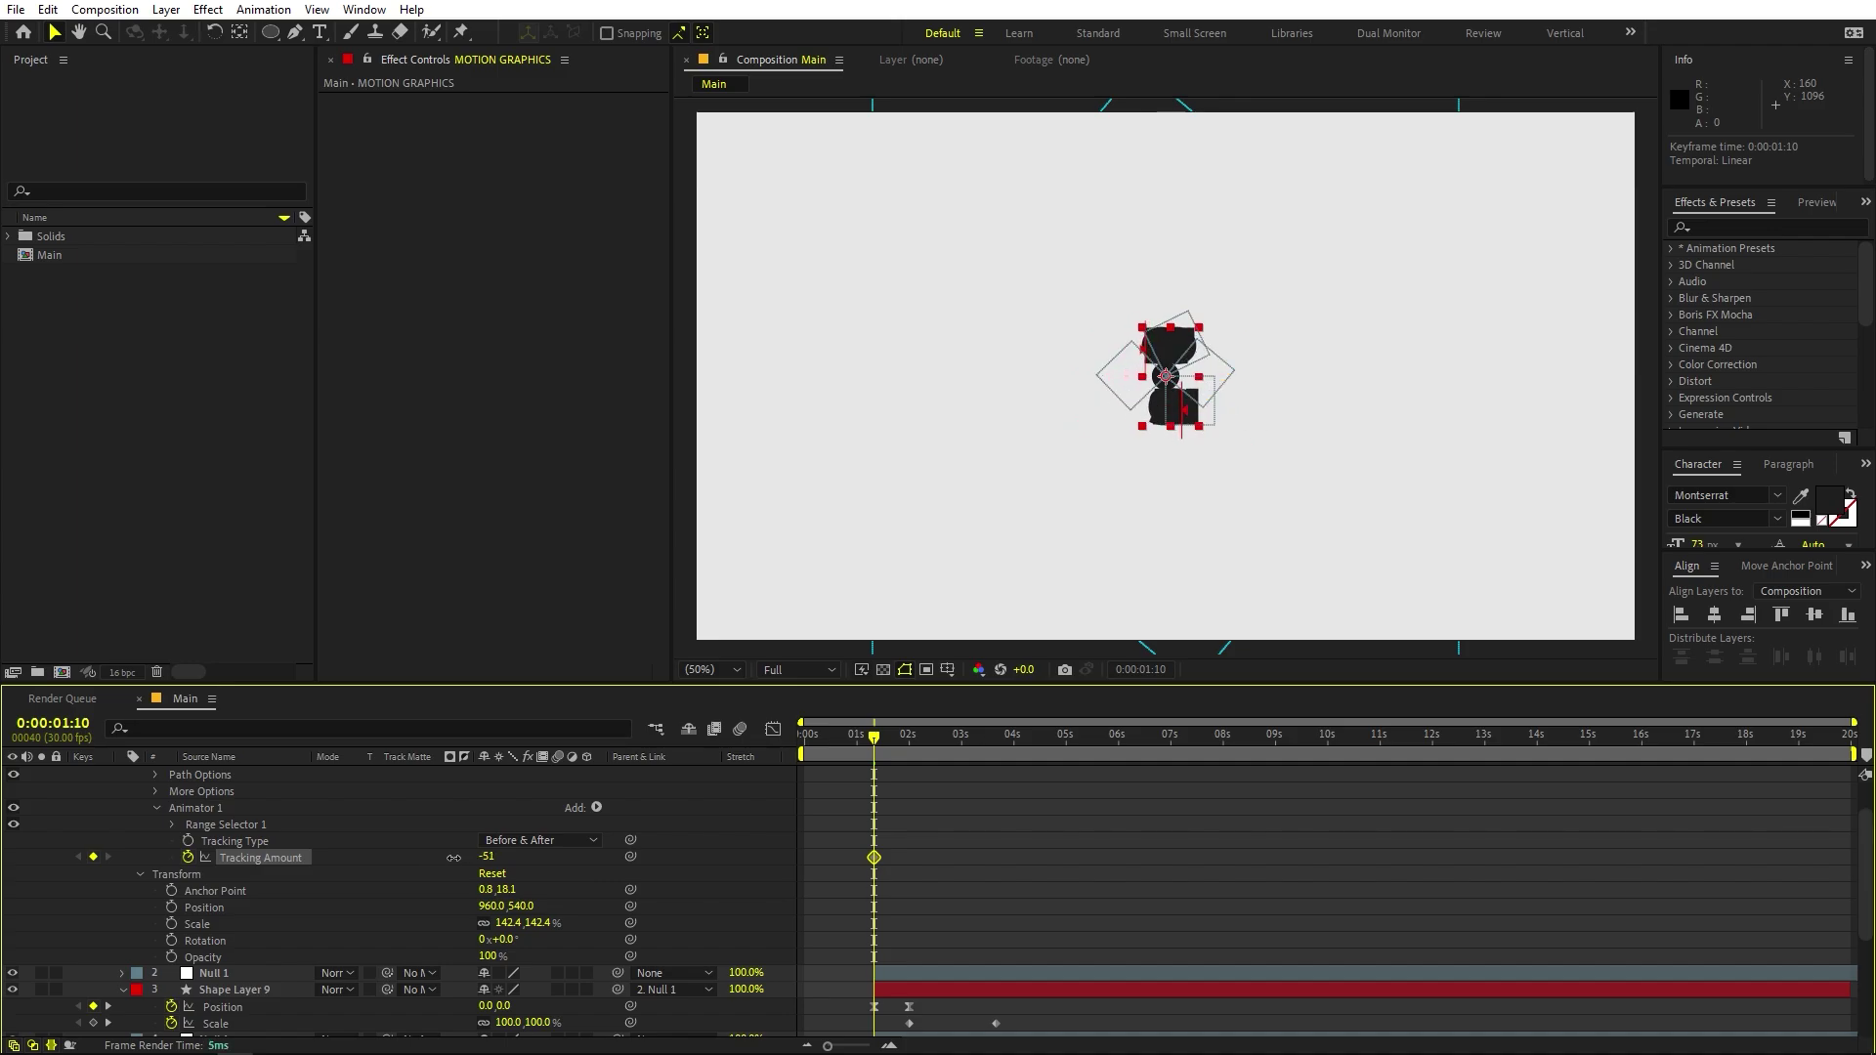
{"action": "scroll", "coordinate": [860, 895], "scroll_direction": "up", "scroll_amount": 5}
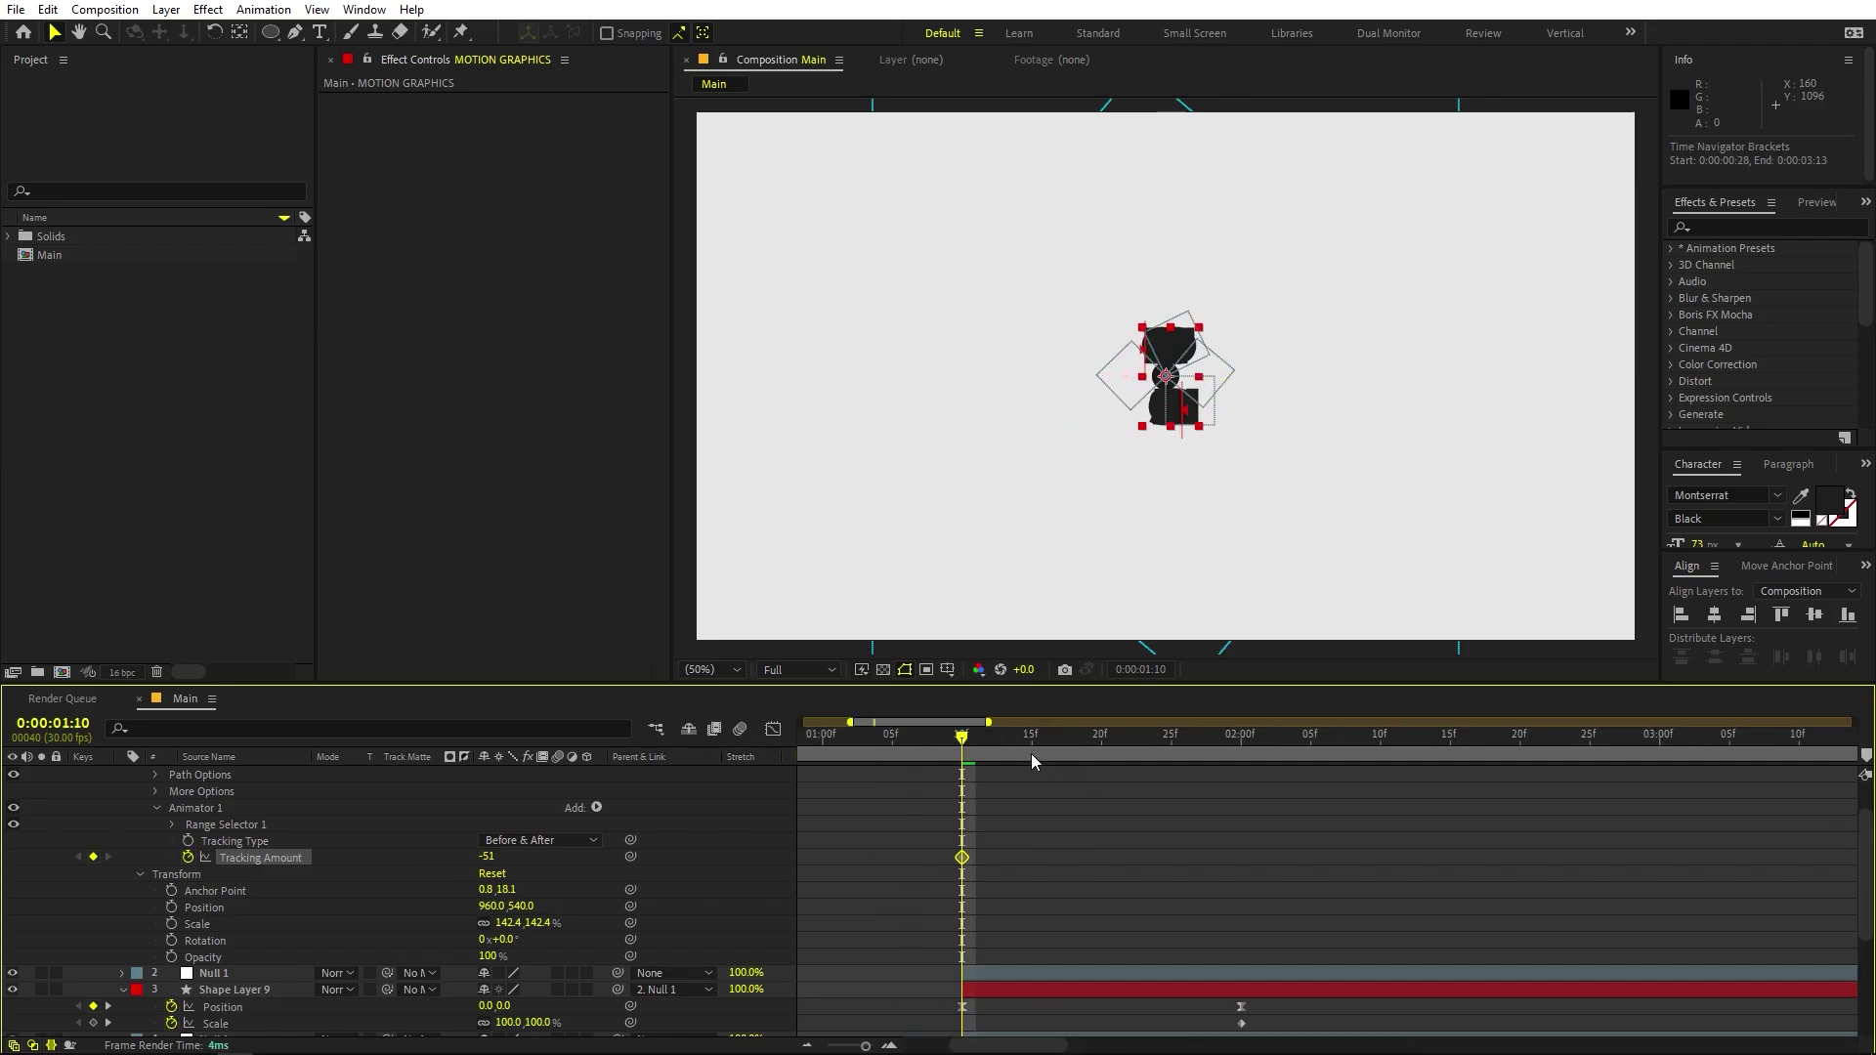
{"action": "left_click_drag", "start_coordinate": [1029, 754], "coordinate": [1240, 759]}
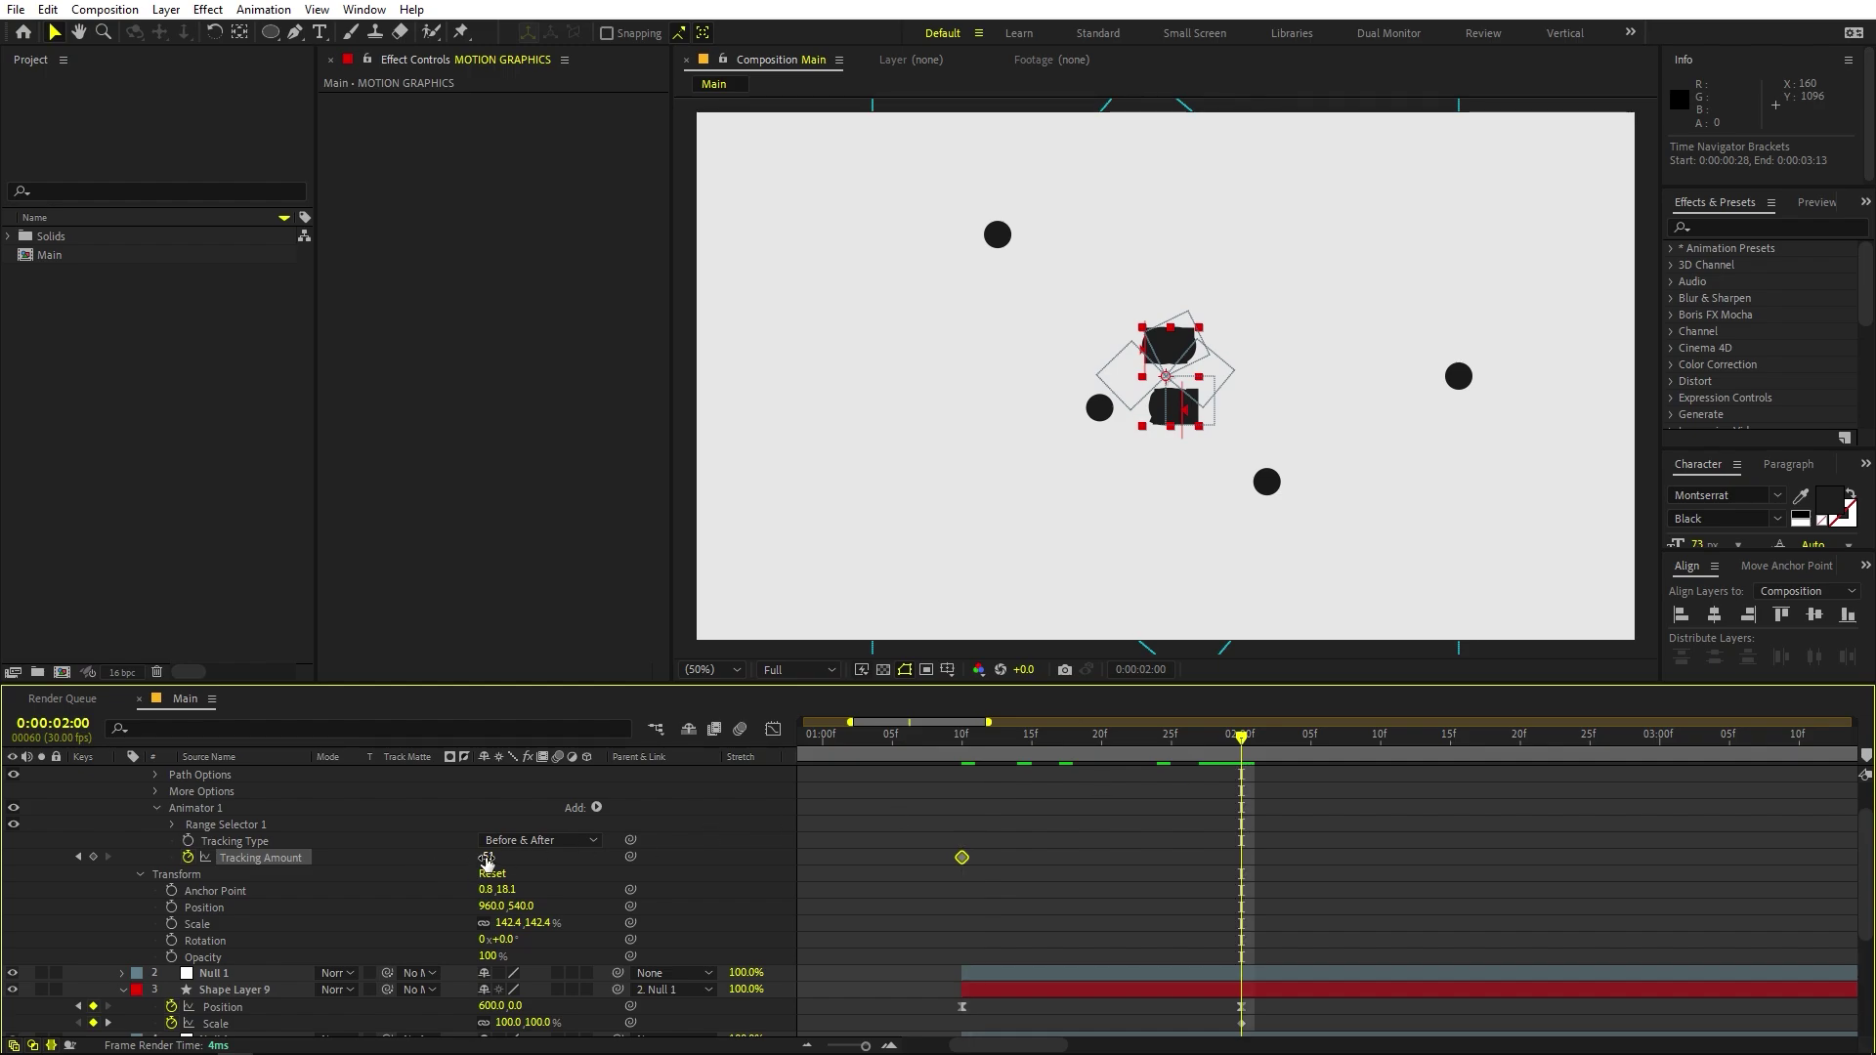
{"action": "left_click_drag", "start_coordinate": [486, 859], "coordinate": [1262, 778]}
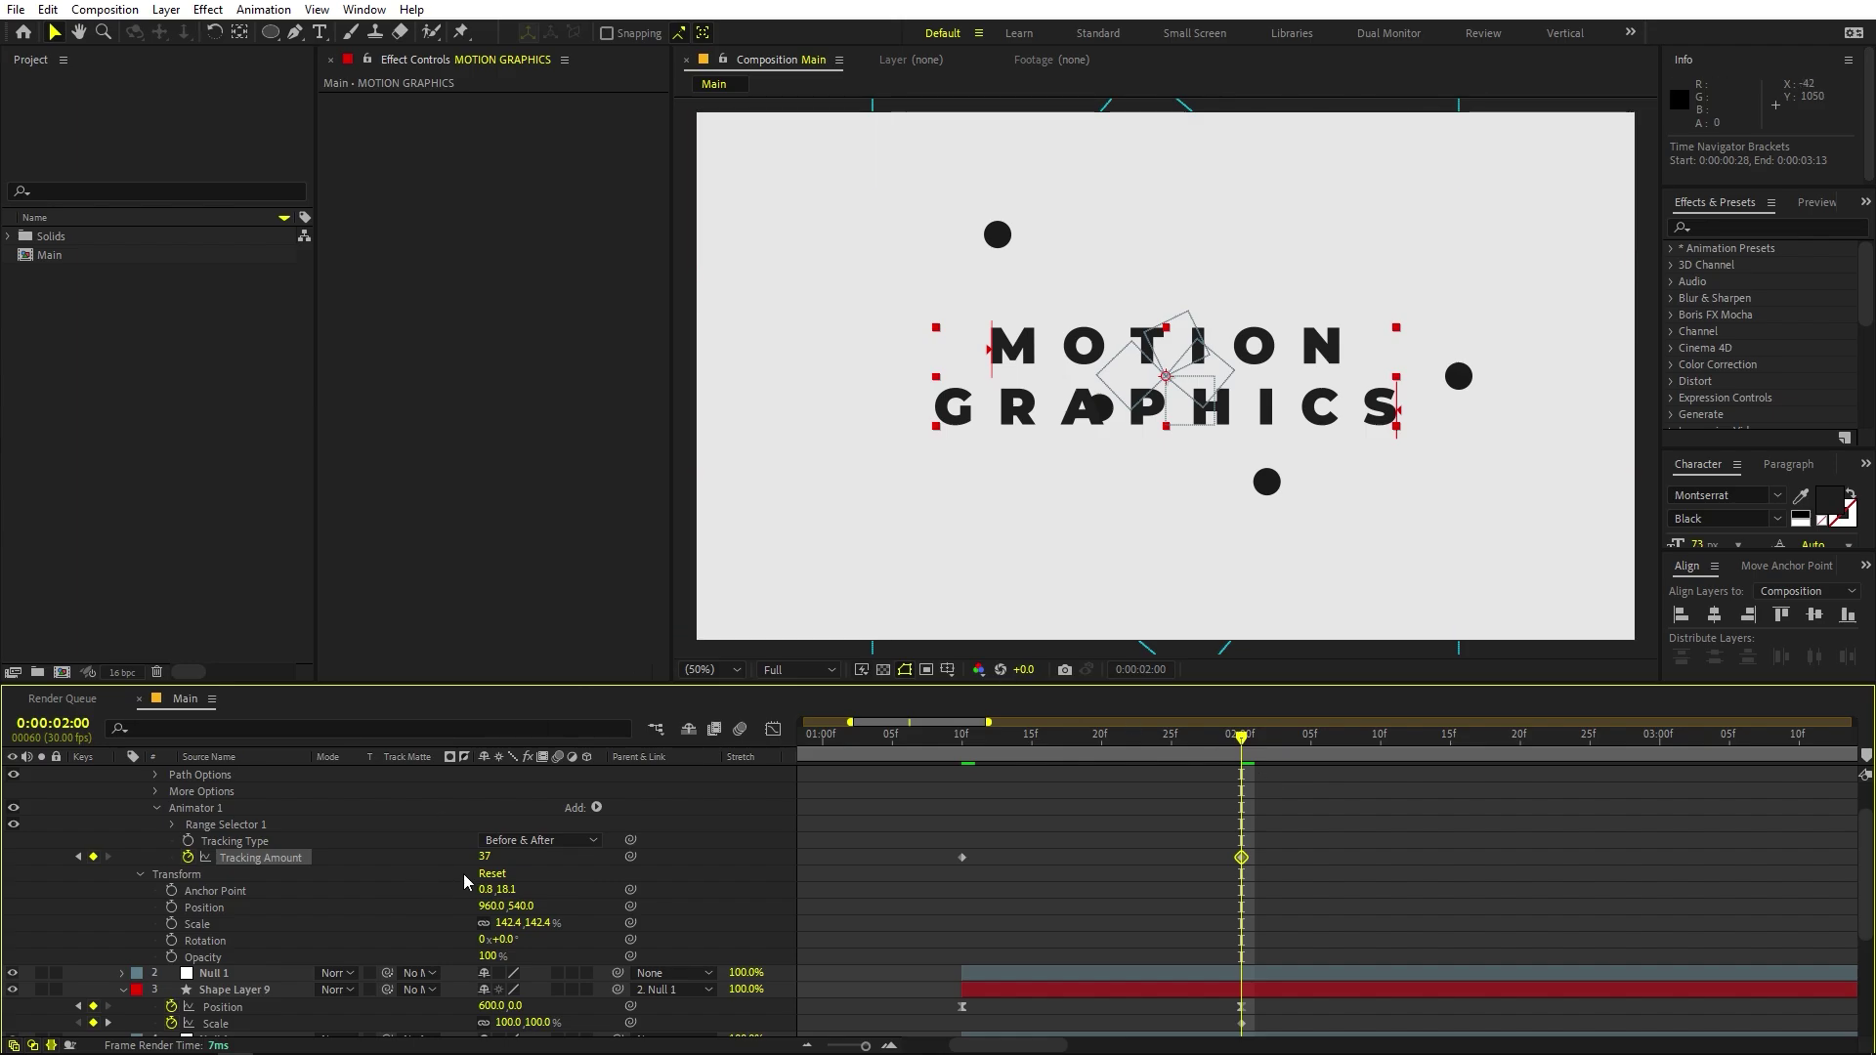
{"action": "left_click_drag", "start_coordinate": [484, 862], "coordinate": [478, 861]}
{"action": "left_click_drag", "start_coordinate": [921, 742], "coordinate": [1242, 840]}
{"action": "scroll", "coordinate": [1030, 824], "scroll_direction": "up", "scroll_amount": 1}
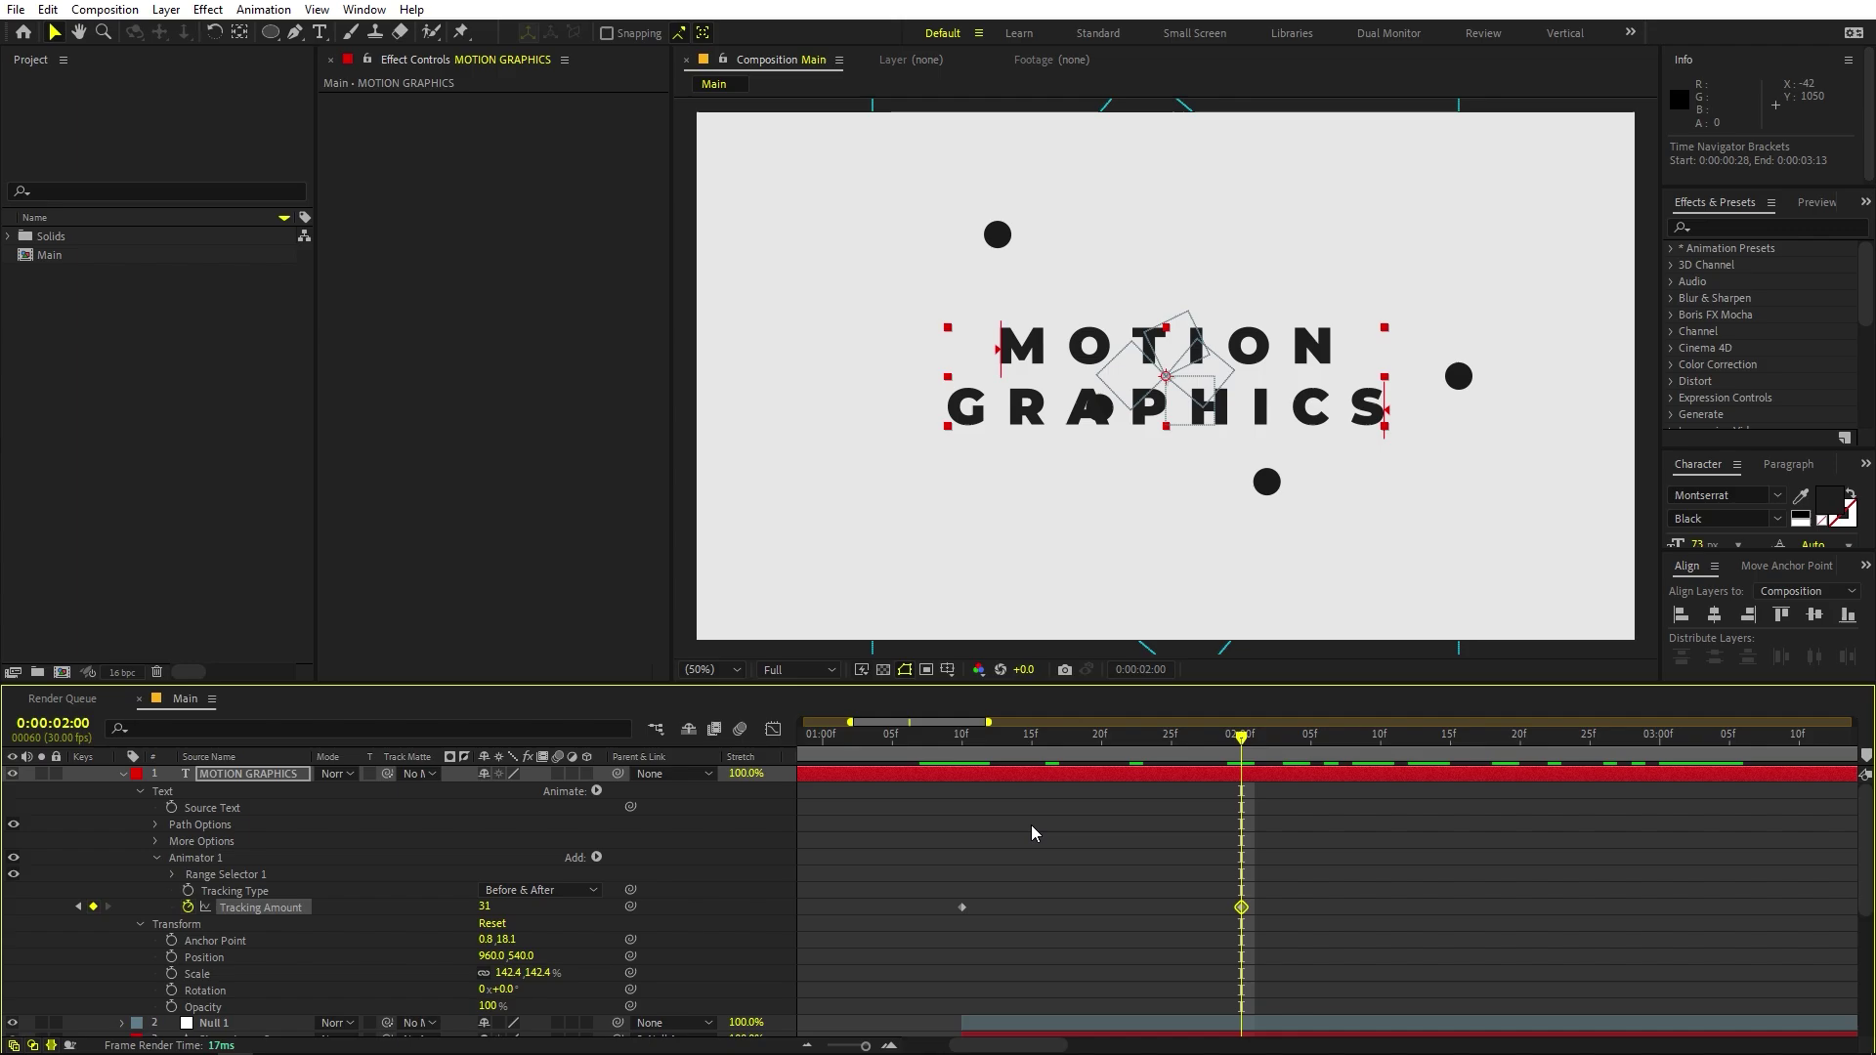
Apply Easy Ease to both Tracking Amount keyframes and reshape their speed curve to peak at the start with a long slowdown.
{"action": "left_click_drag", "start_coordinate": [1397, 916], "coordinate": [947, 864]}
{"action": "key", "text": "F9"}
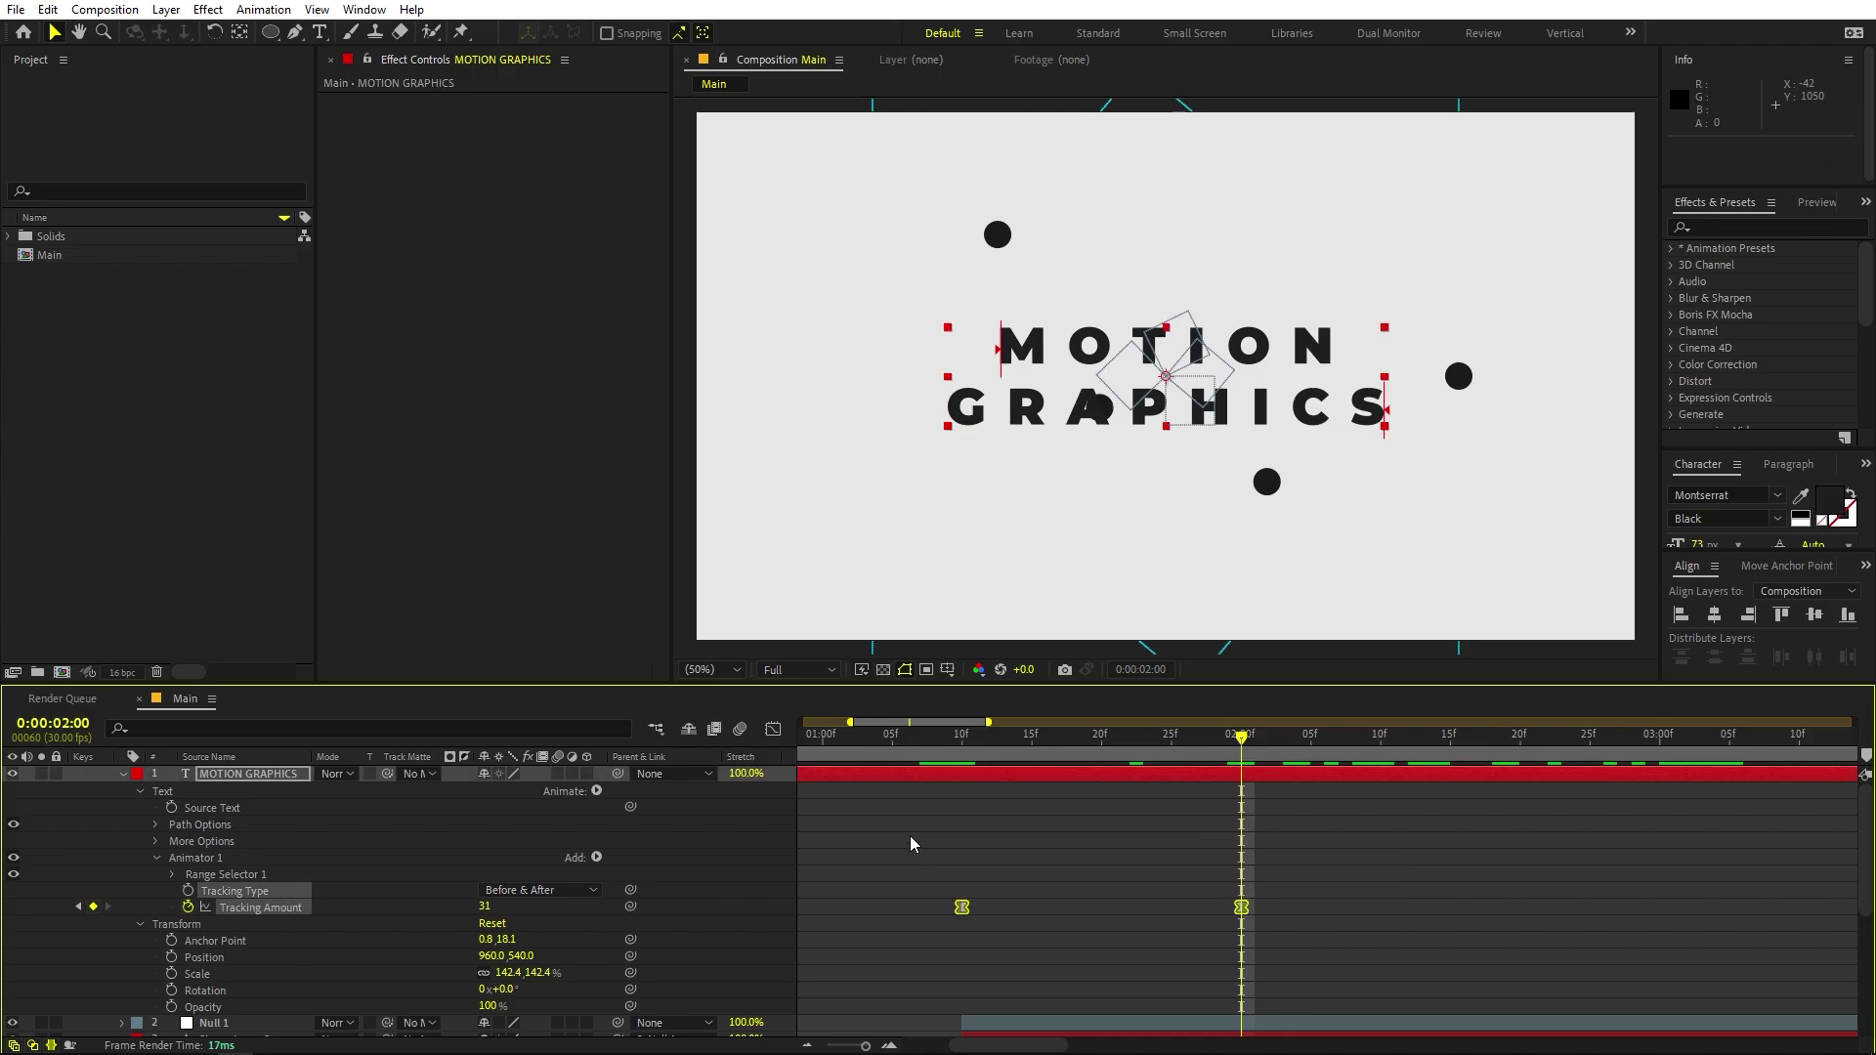
{"action": "left_click", "coordinate": [773, 729]}
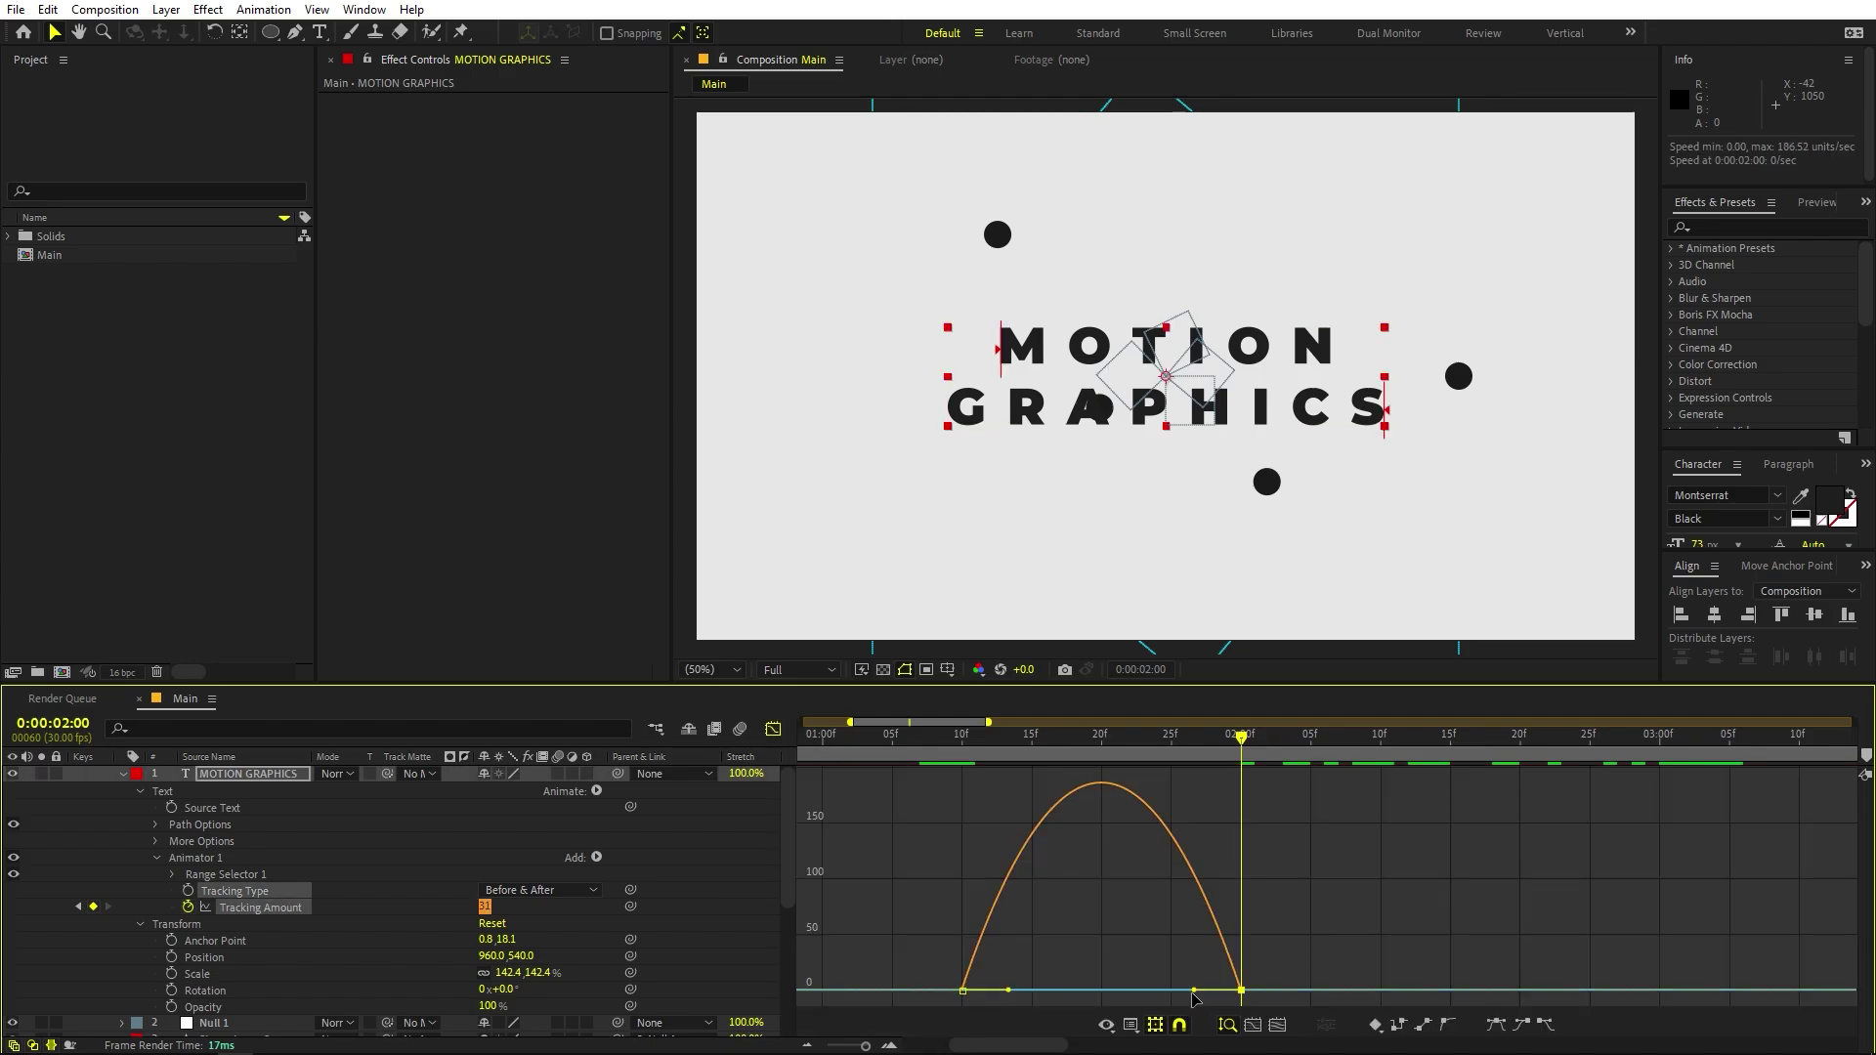
{"action": "left_click_drag", "start_coordinate": [1192, 990], "coordinate": [1059, 1004]}
{"action": "left_click_drag", "start_coordinate": [1038, 971], "coordinate": [860, 1037]}
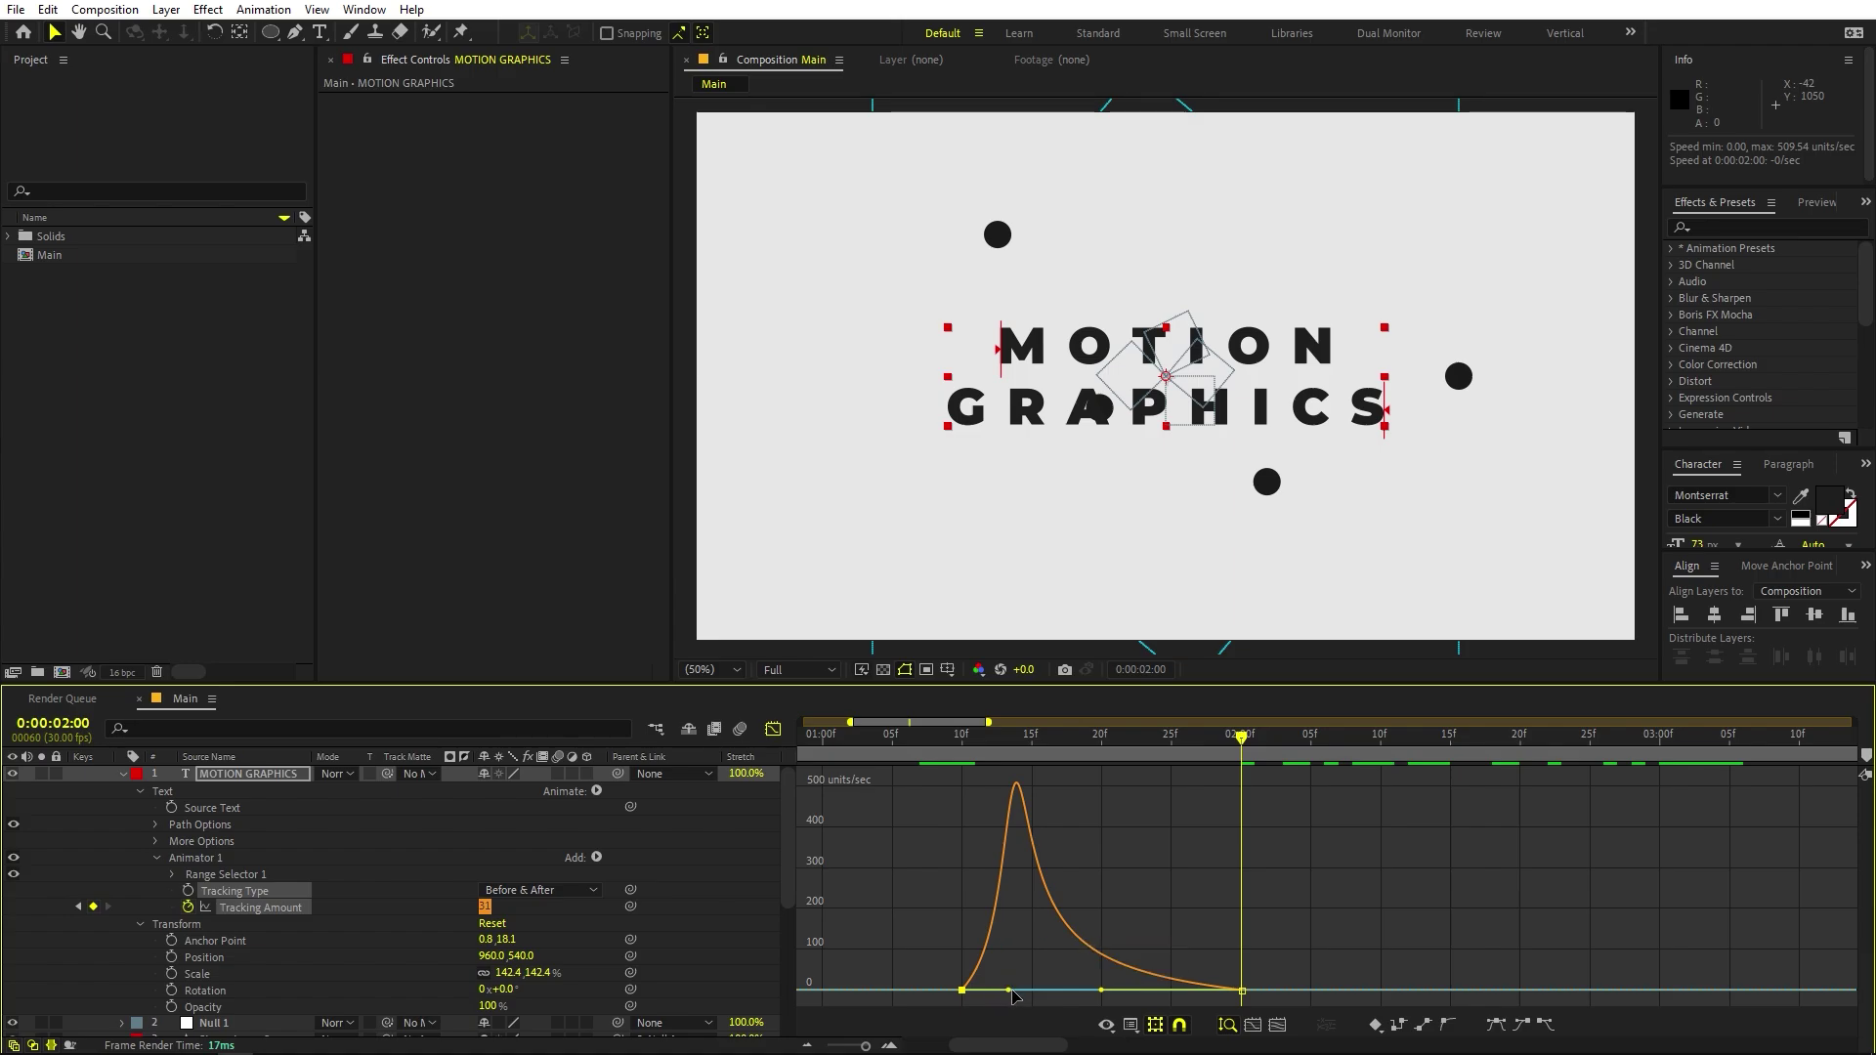
{"action": "left_click_drag", "start_coordinate": [1011, 991], "coordinate": [965, 994]}
Preview the title's tracking animation from 0:00:01:08 and return from the speed graph to the layer view.
{"action": "left_click", "coordinate": [934, 752]}
{"action": "key", "text": "space"}
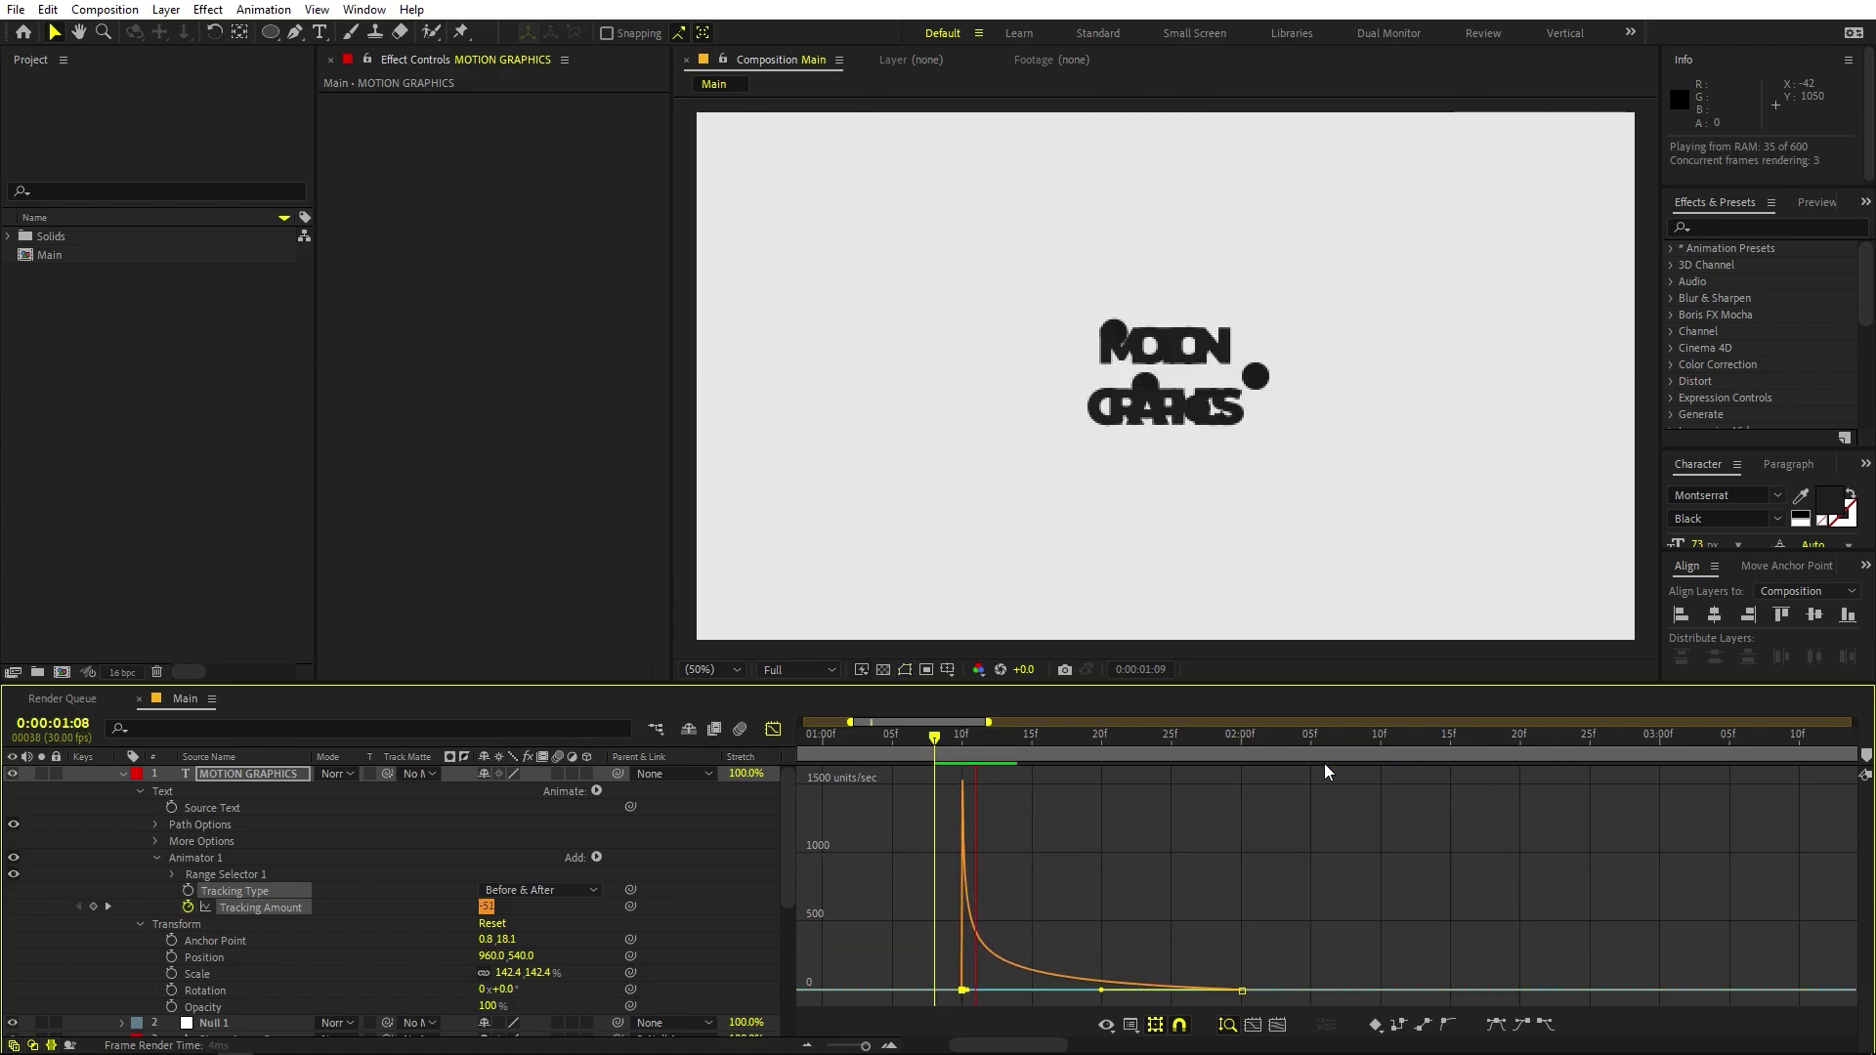
{"action": "key", "text": "space"}
{"action": "left_click", "coordinate": [773, 729]}
{"action": "scroll", "coordinate": [1075, 764], "scroll_direction": "down", "scroll_amount": 2}
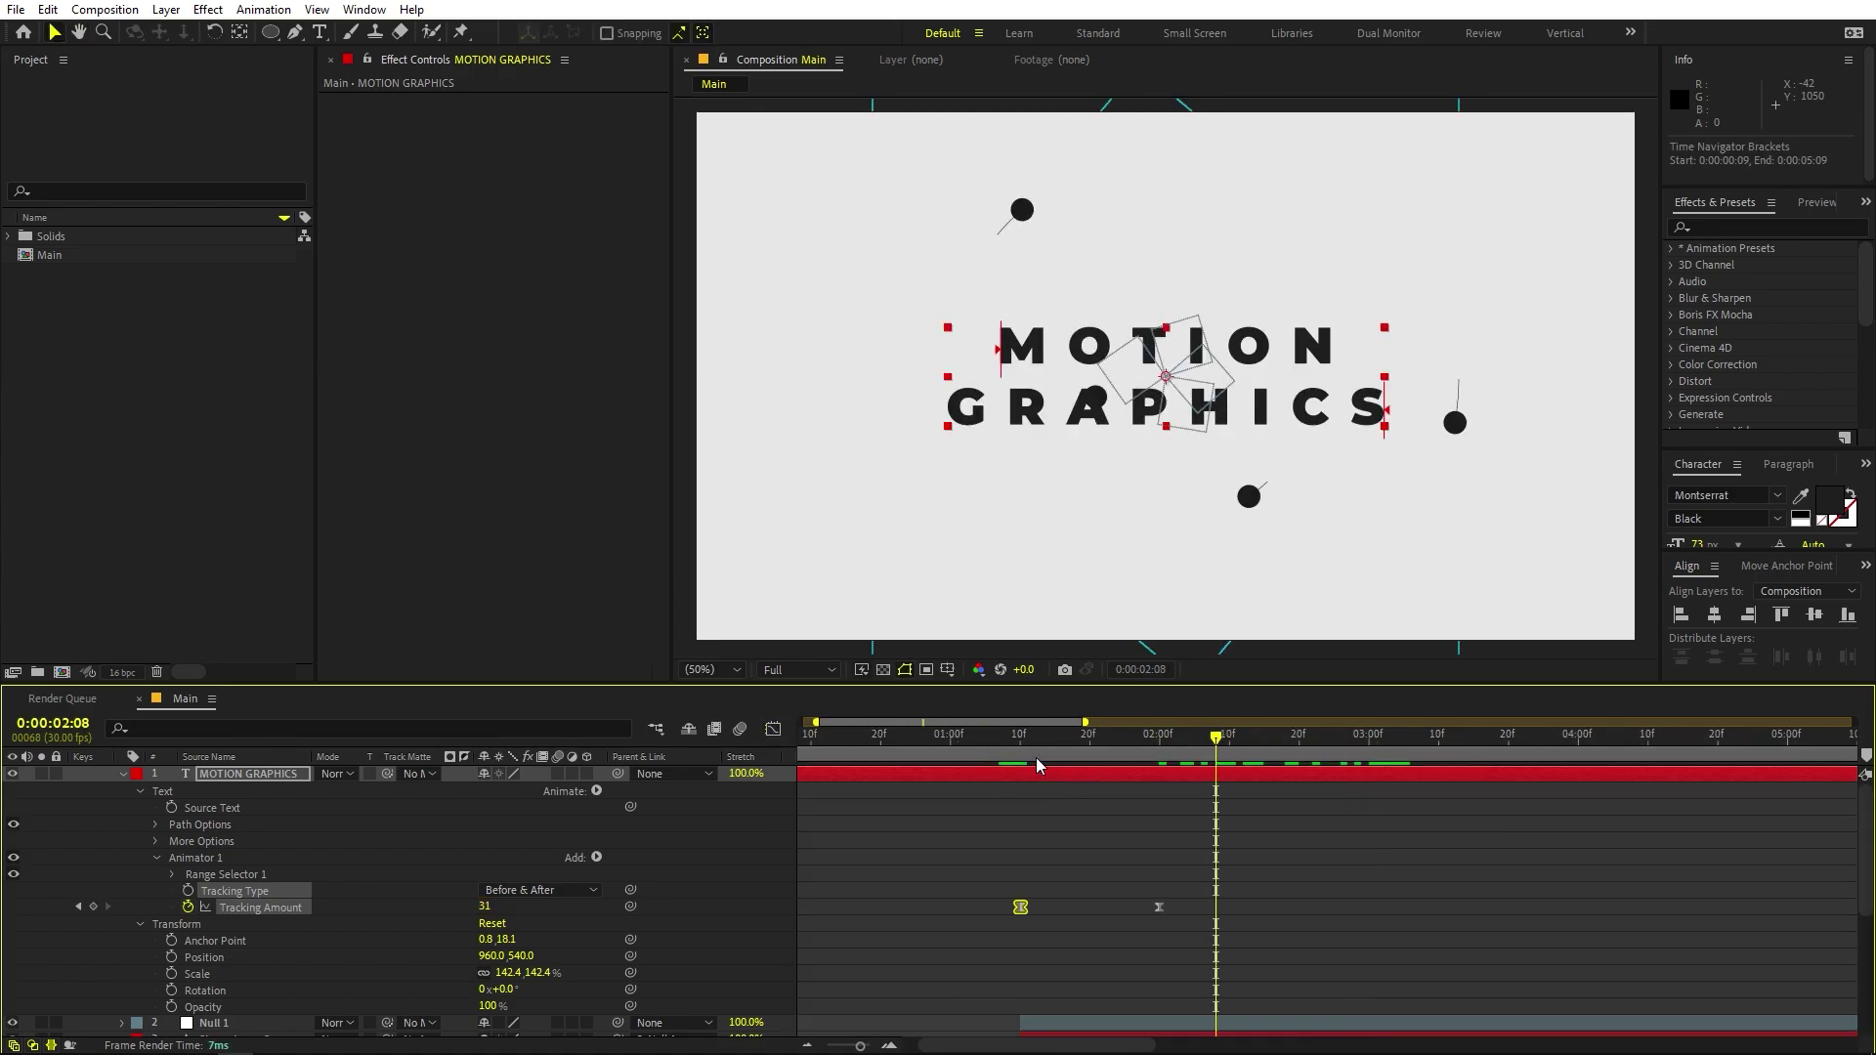
Trim the start of the MOTION GRAPHICS layer to 0:00:01:10 and deselect everything.
{"action": "left_click_drag", "start_coordinate": [1085, 740], "coordinate": [1018, 766]}
{"action": "scroll", "coordinate": [1027, 834], "scroll_direction": "down", "scroll_amount": 3}
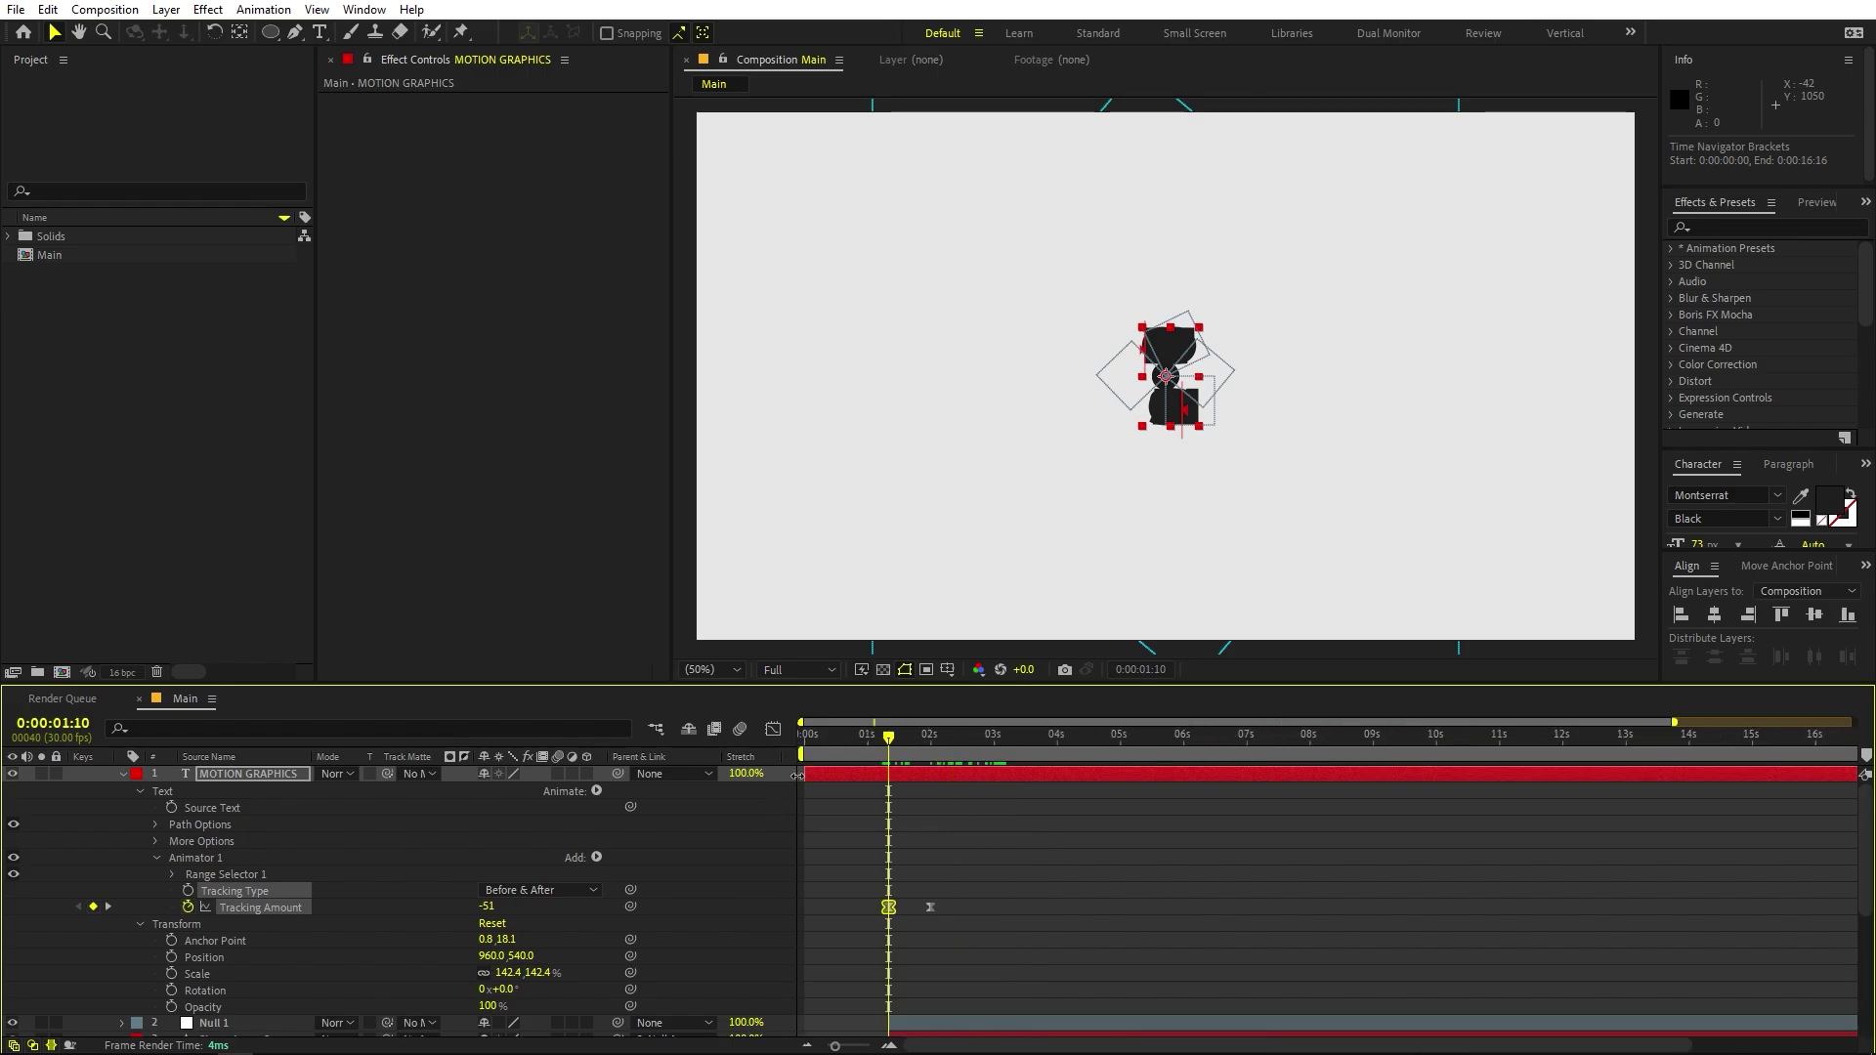
{"action": "left_click_drag", "start_coordinate": [797, 775], "coordinate": [840, 775]}
{"action": "key", "text": "F2"}
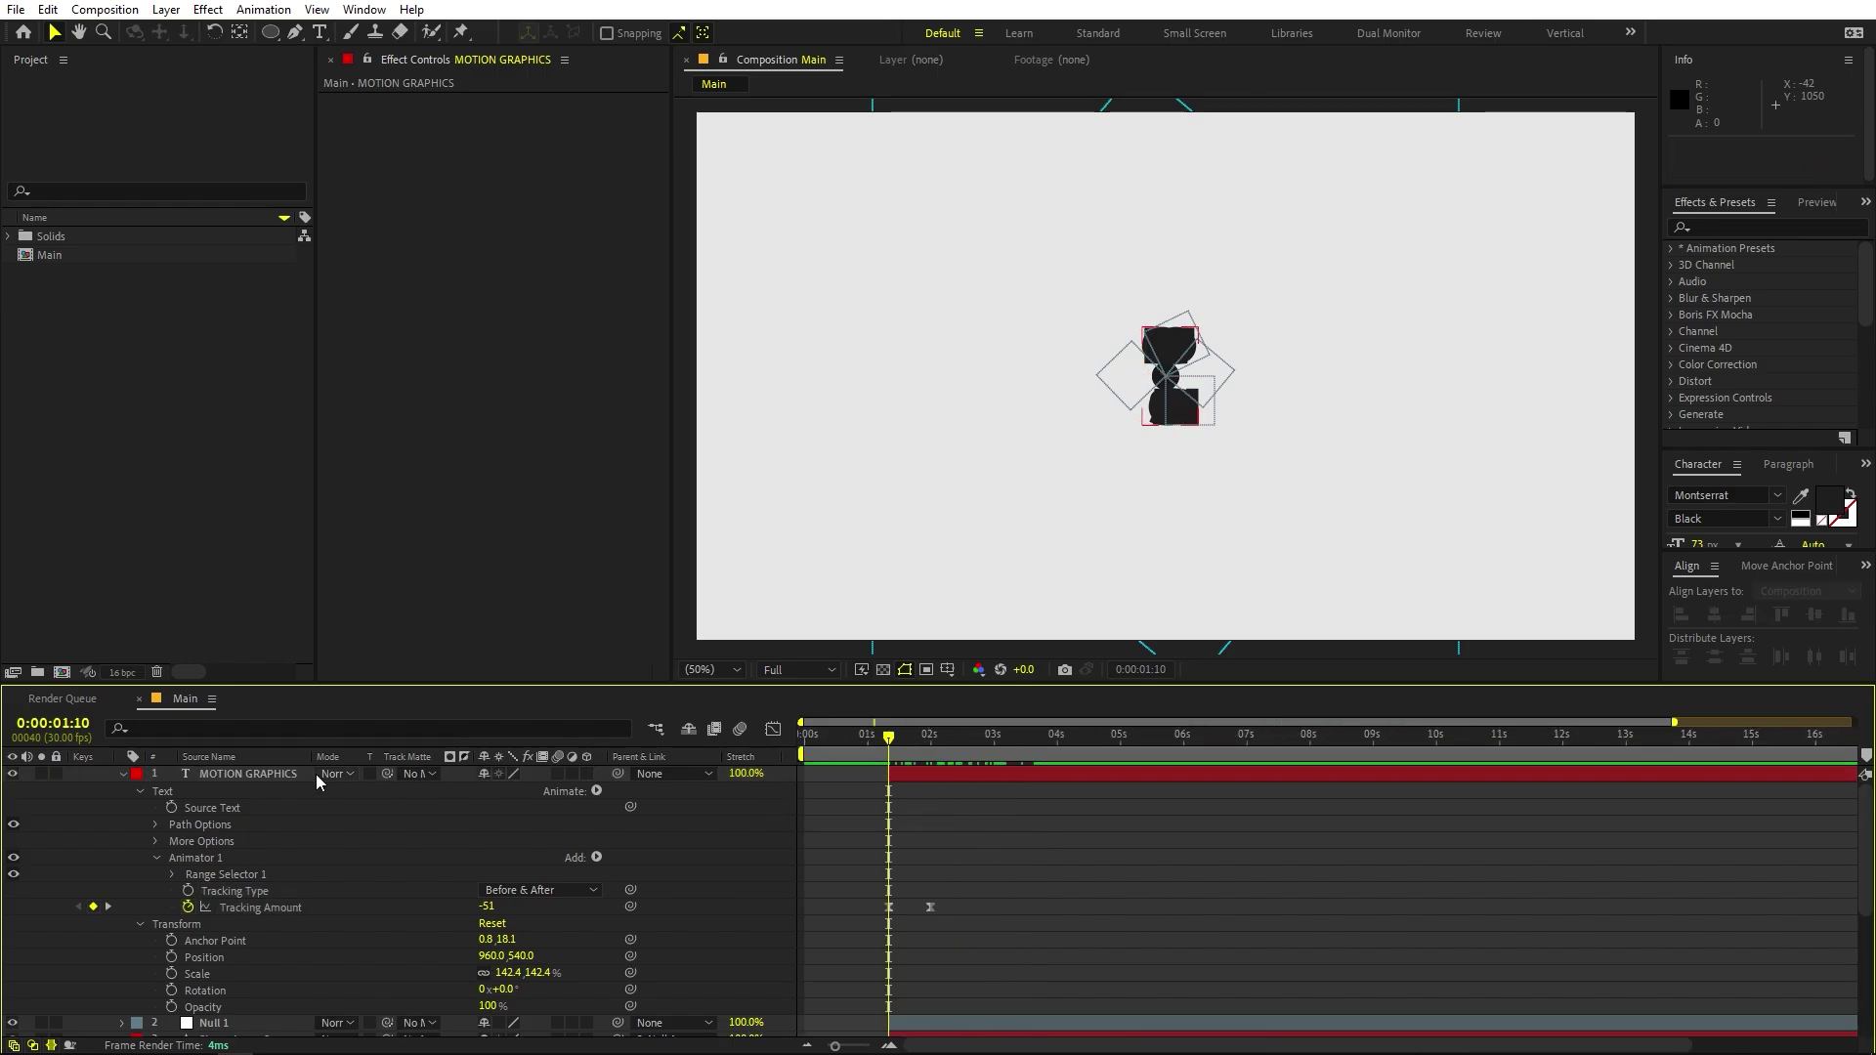
Create a 0° rotation keyframe for the MOTION GRAPHICS layer and place it at 0:00:03:20, aligned with Shape Layer 9's last scale keyframe.
{"action": "left_click", "coordinate": [271, 777]}
{"action": "key", "text": "r"}
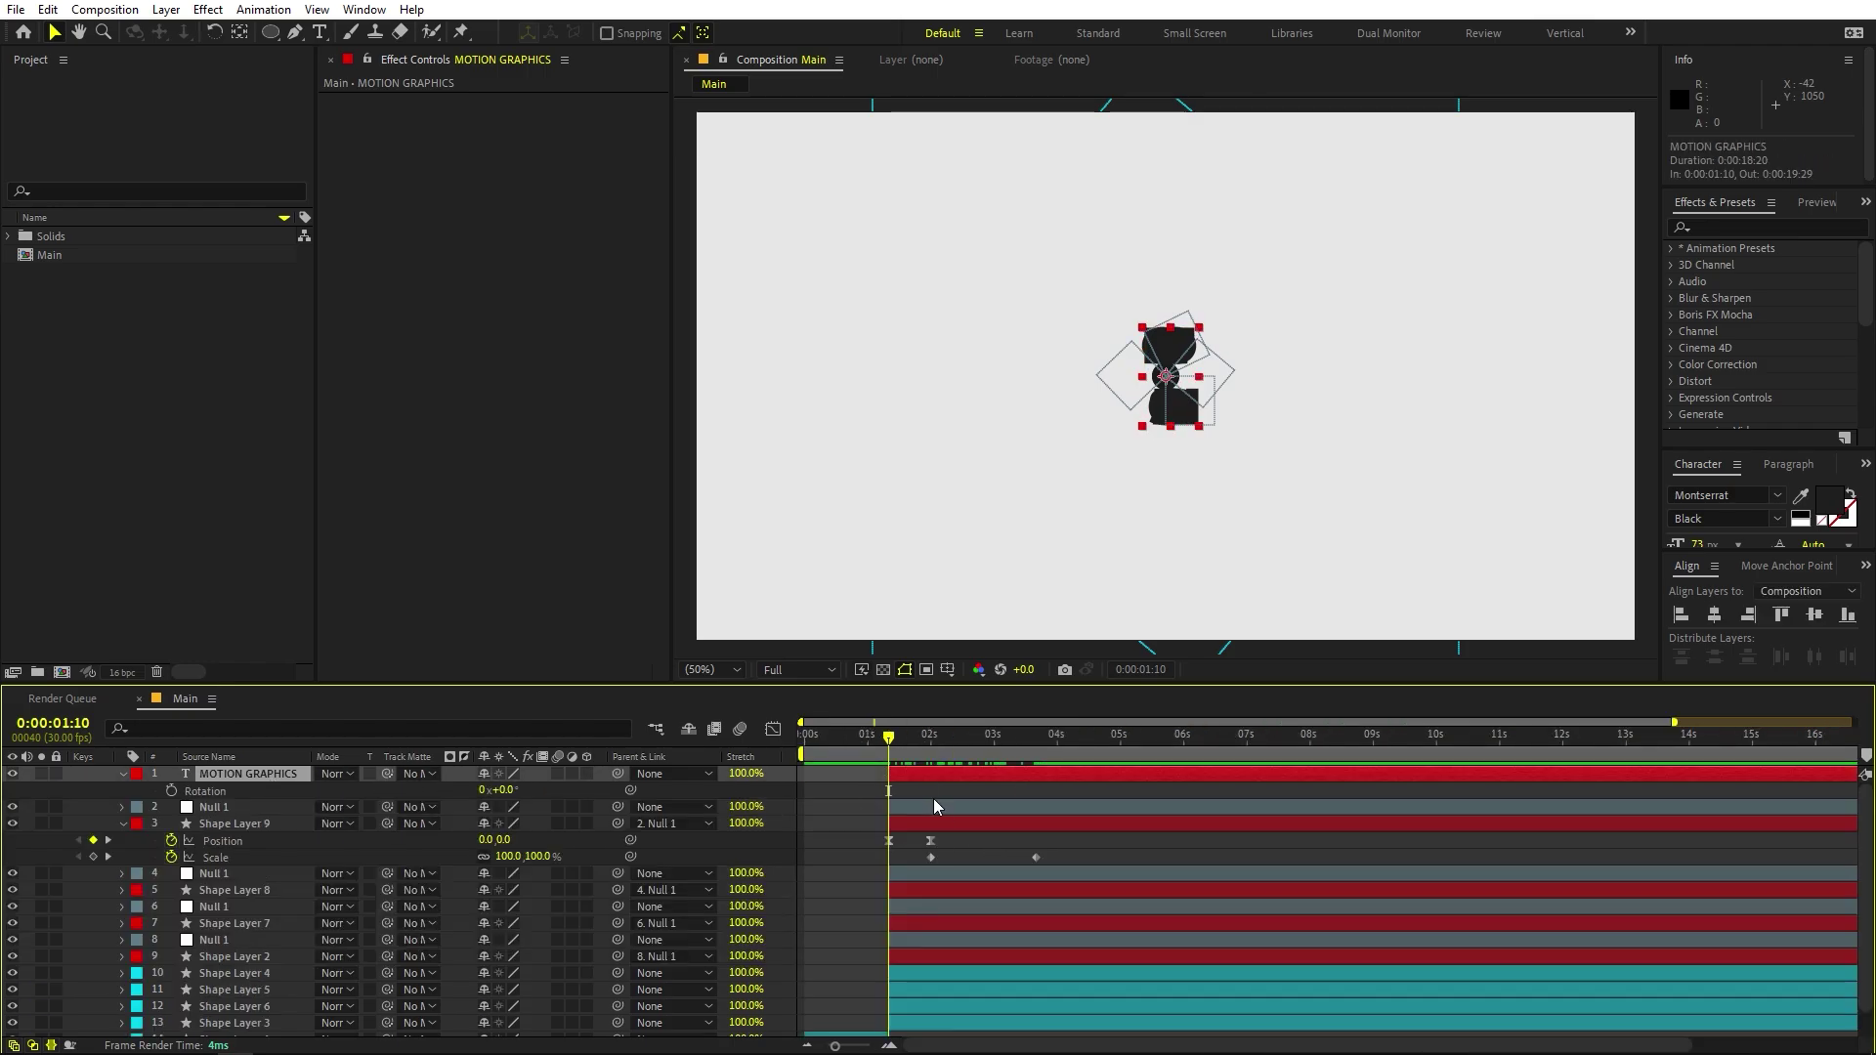
{"action": "left_click", "coordinate": [956, 862]}
{"action": "left_click", "coordinate": [930, 739]}
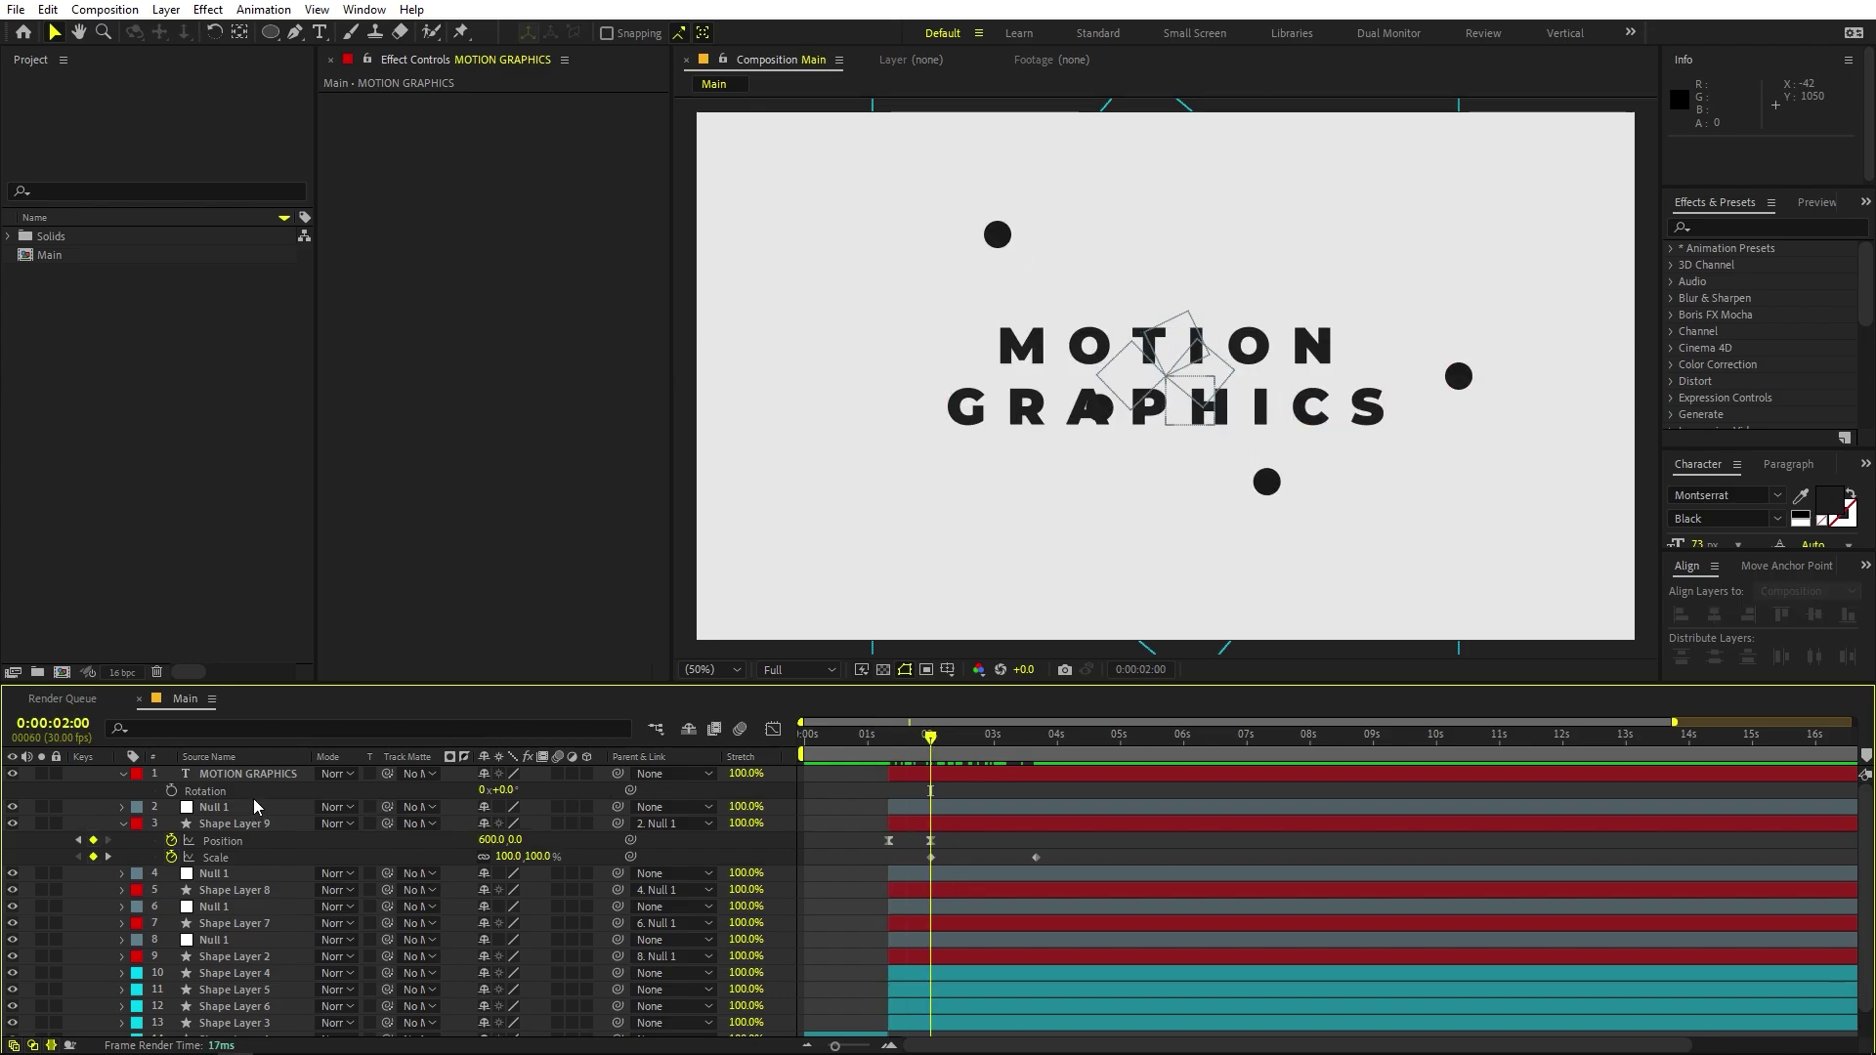
{"action": "left_click", "coordinate": [171, 790]}
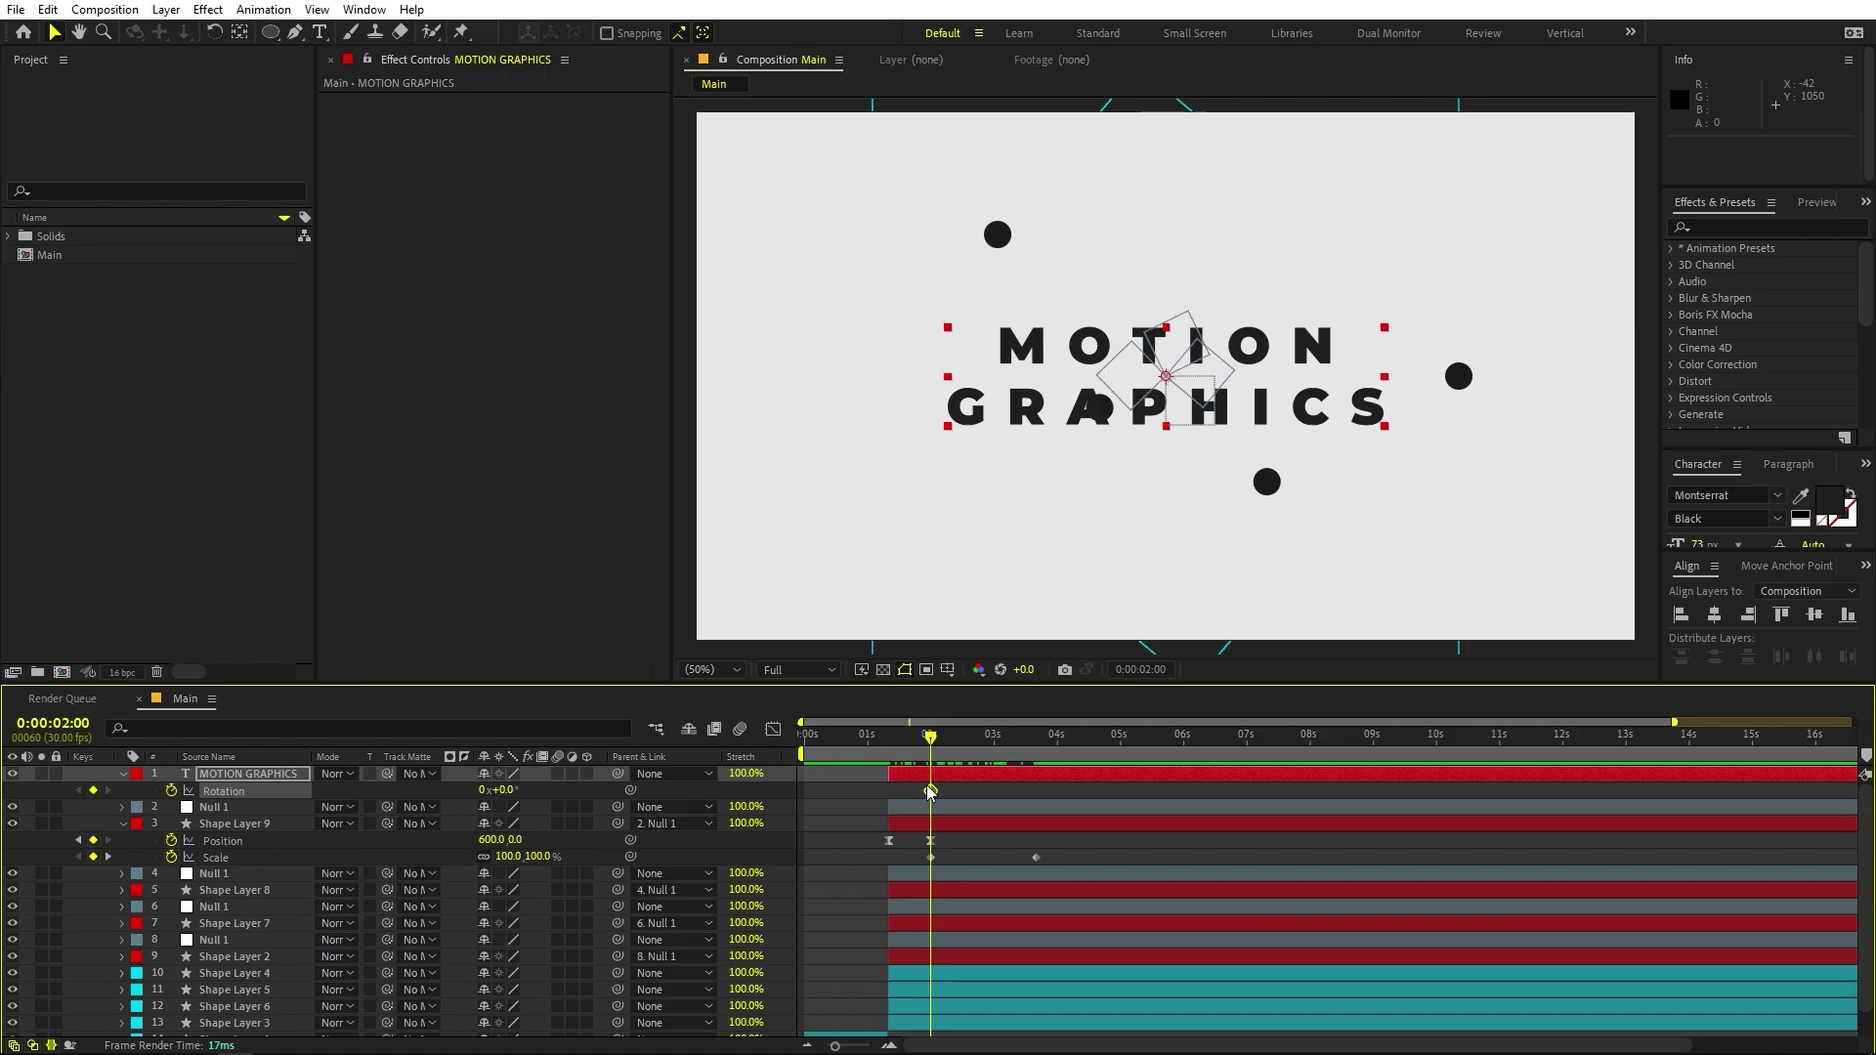
{"action": "left_click_drag", "start_coordinate": [935, 787], "coordinate": [1035, 790]}
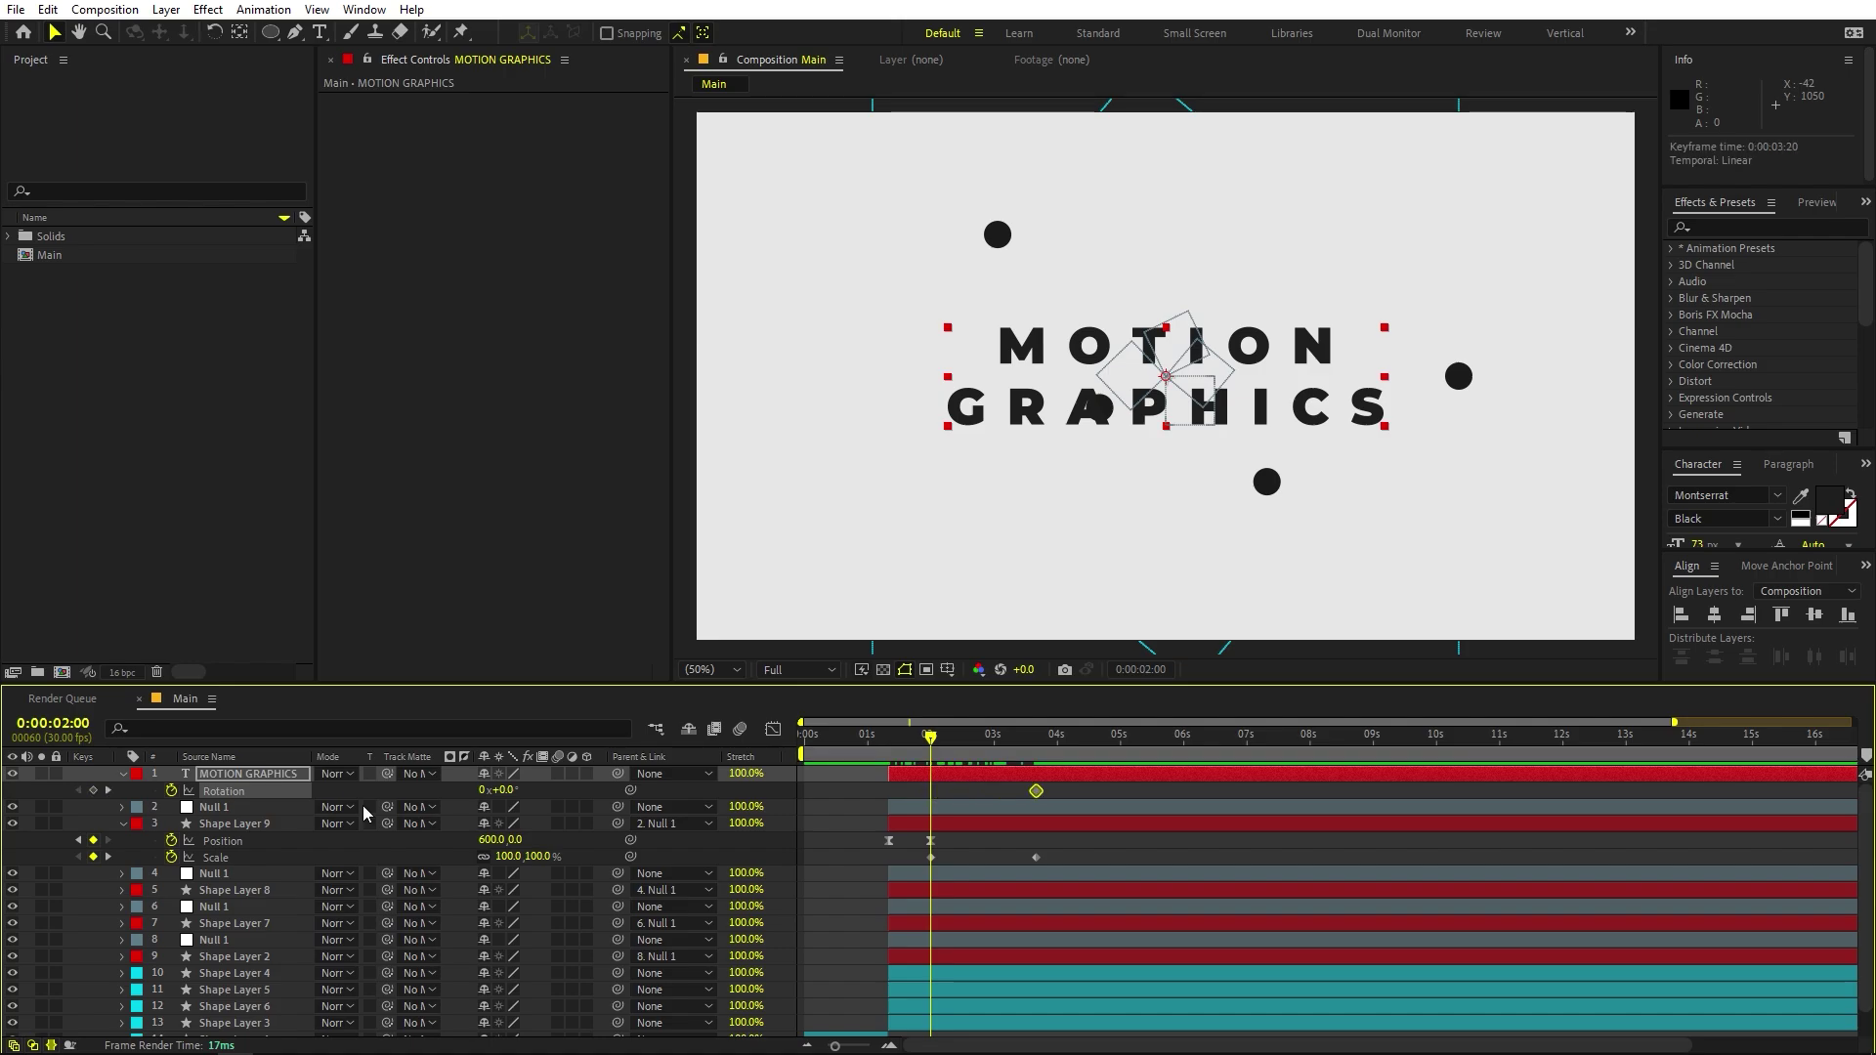
Set the title's rotation to 25.1° at 0:00:02:00 and duplicate the text layer.
{"action": "left_click", "coordinate": [245, 776]}
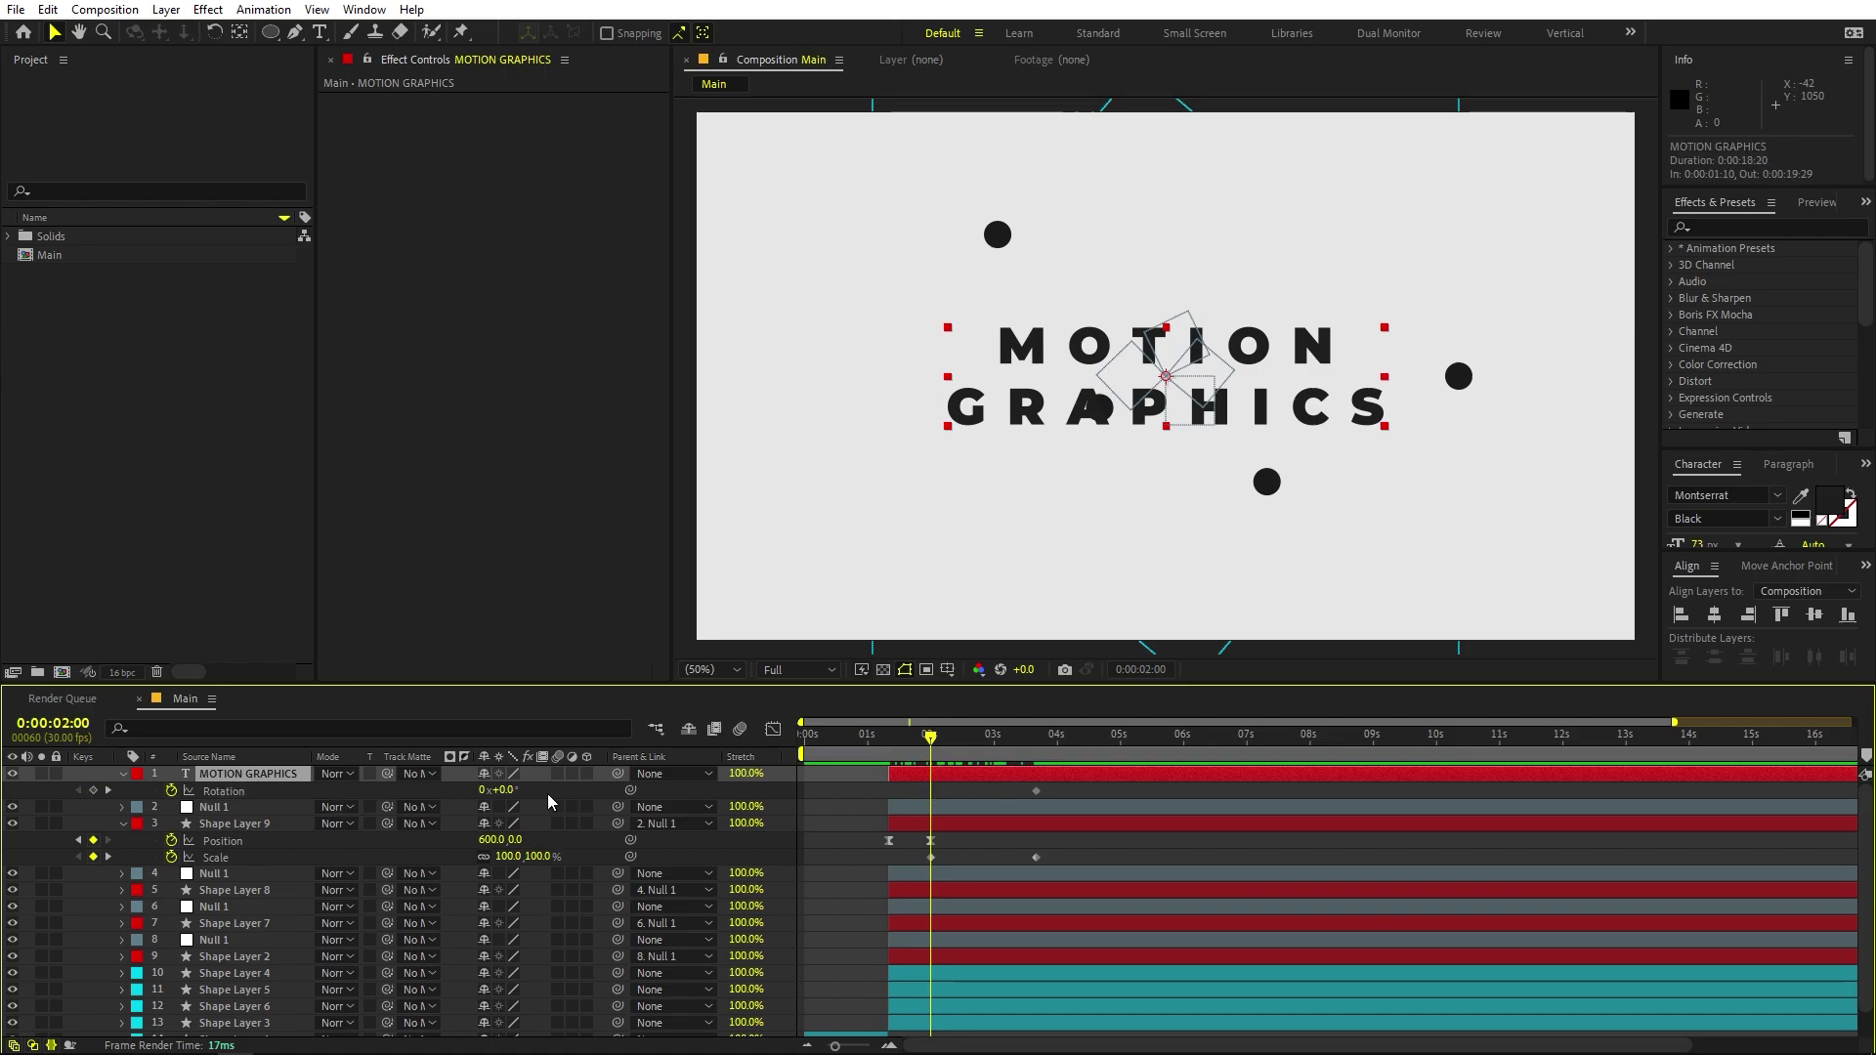
{"action": "left_click_drag", "start_coordinate": [507, 789], "coordinate": [688, 781]}
{"action": "left_click", "coordinate": [191, 772]}
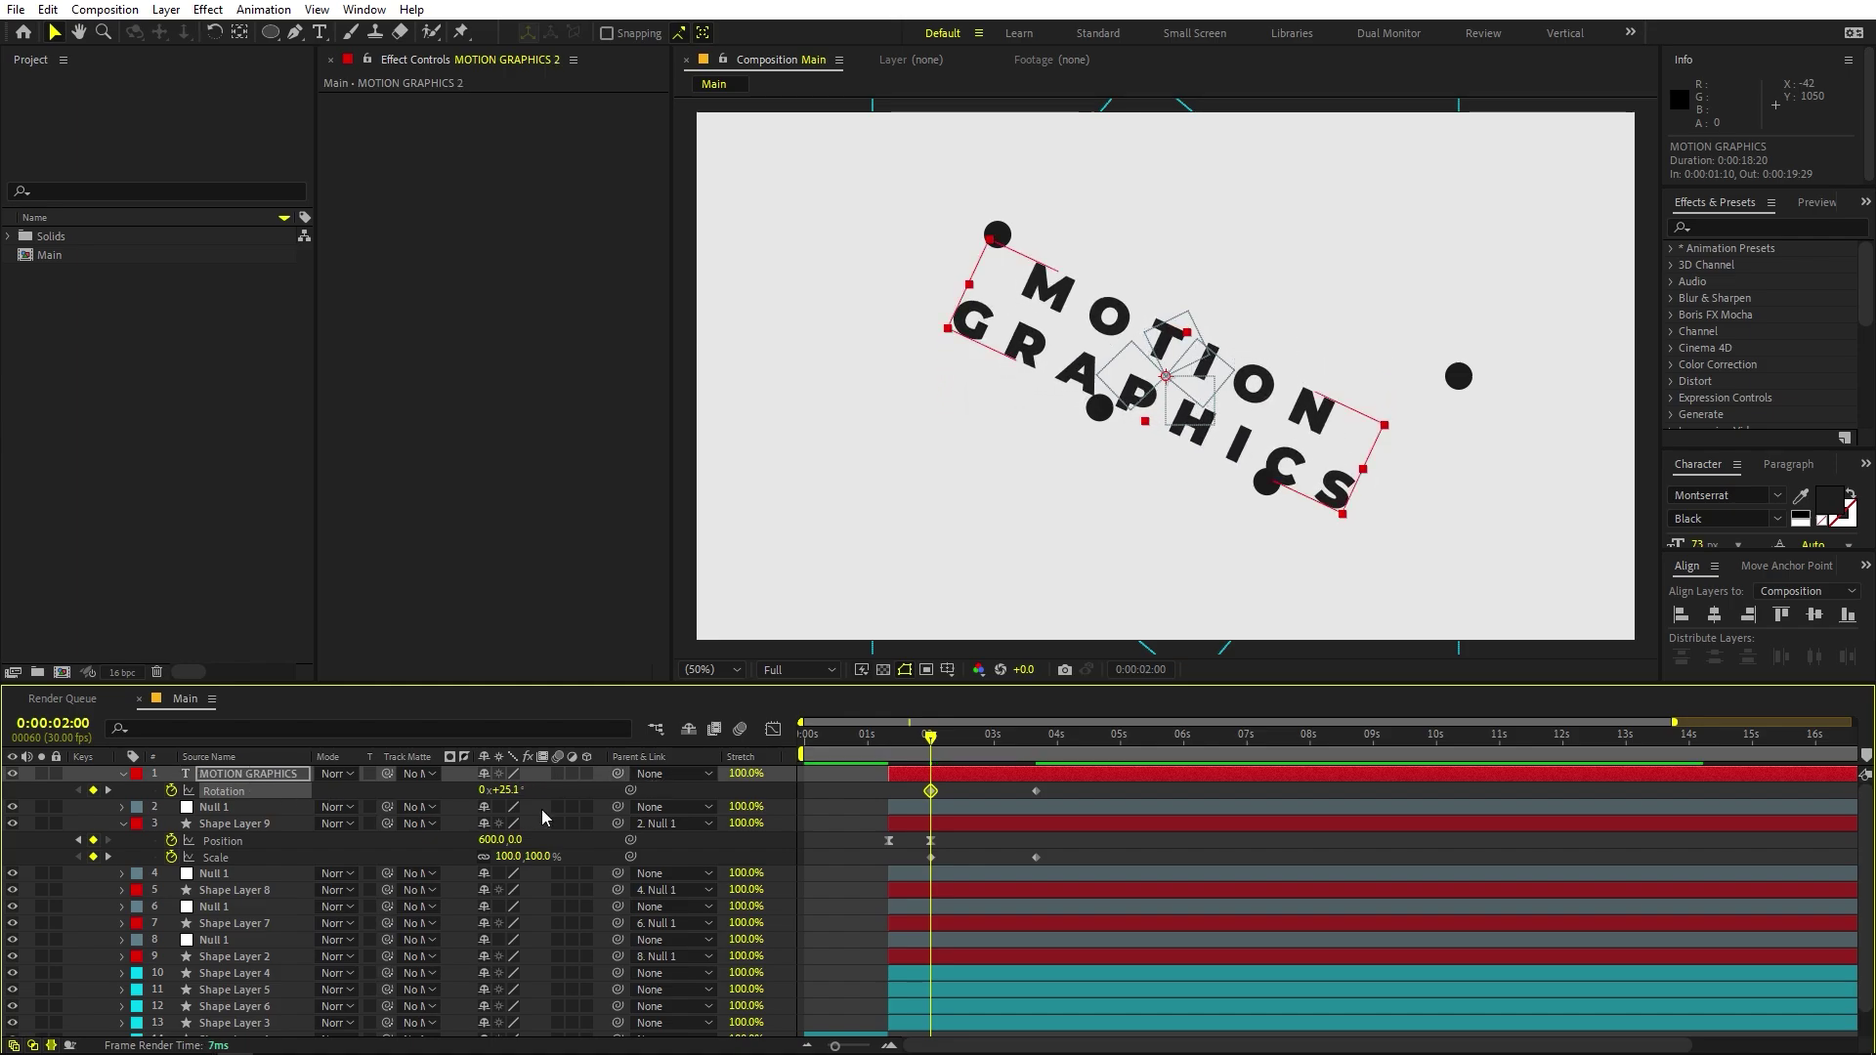
{"action": "key", "text": "ctrl+d"}
Rotate the original title counterclockwise, duplicate it again, and set the original's rotation to -86.9° at 0:00:02:00.
{"action": "left_click_drag", "start_coordinate": [507, 803], "coordinate": [447, 827]}
{"action": "key", "text": "ctrl+d"}
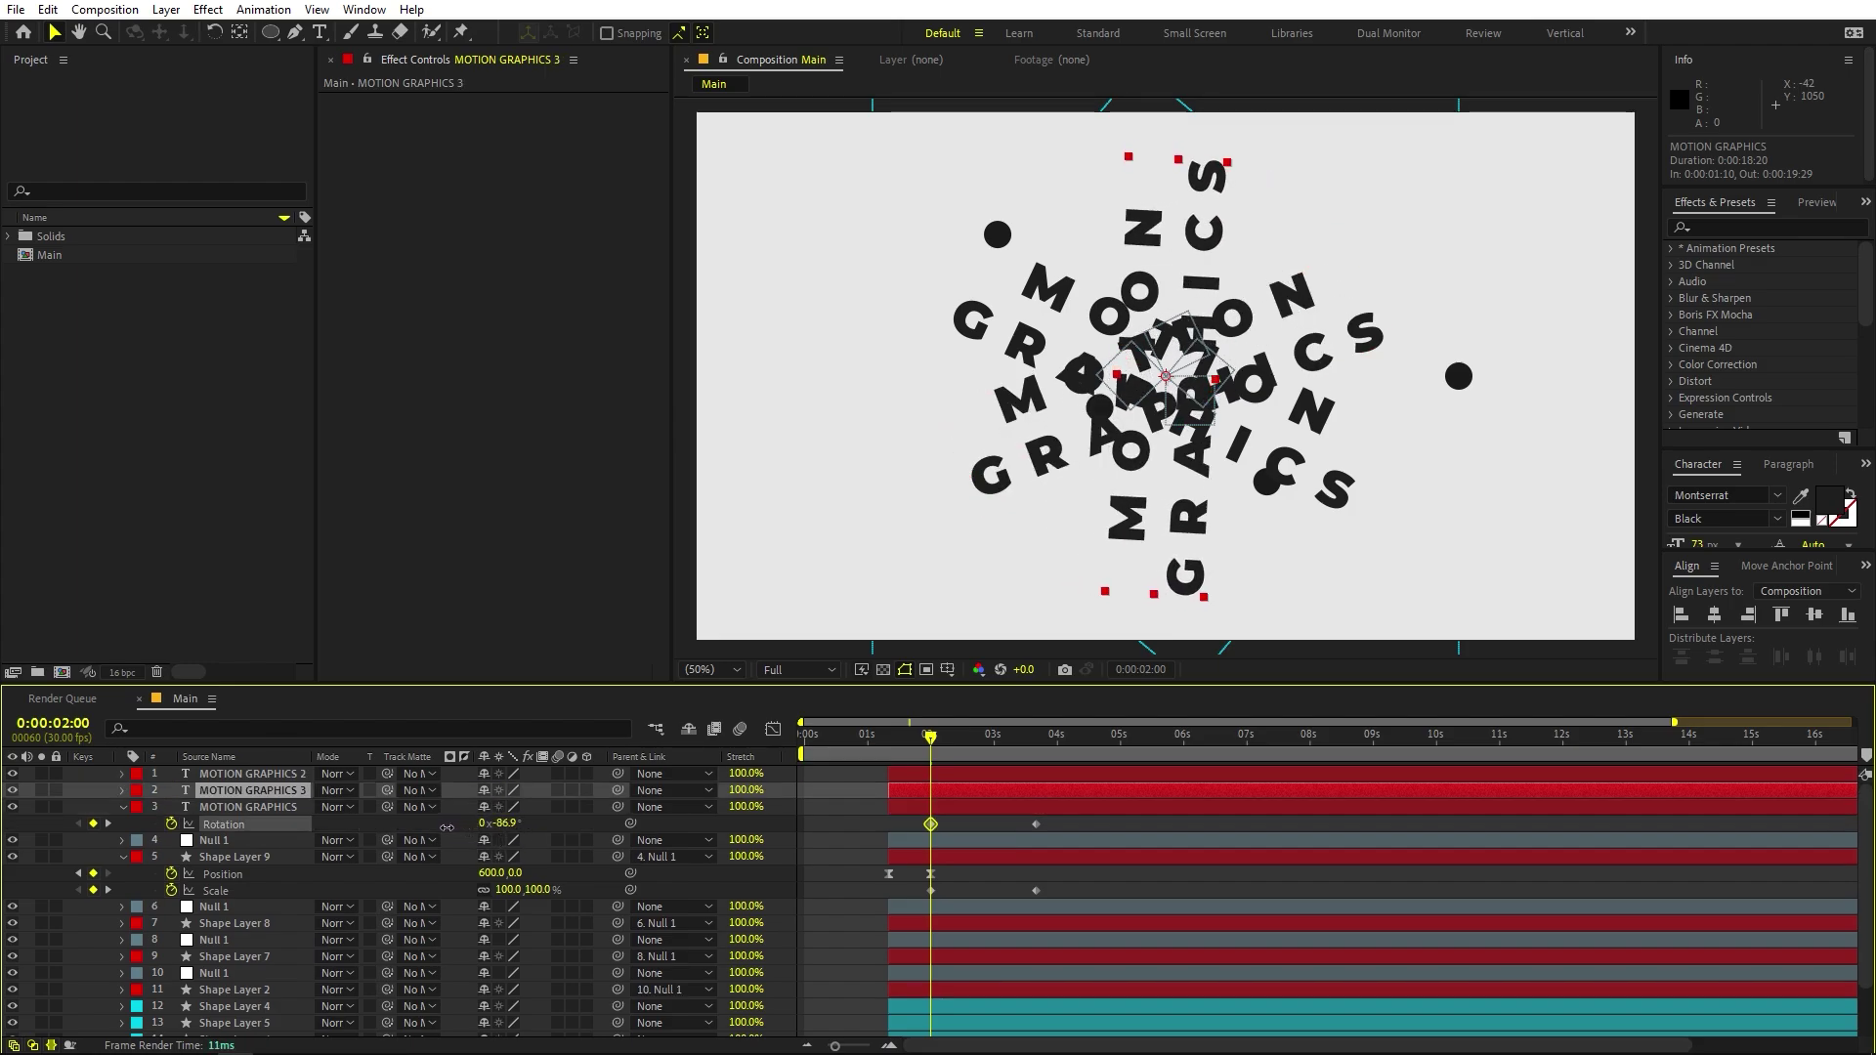
{"action": "left_click", "coordinate": [446, 828]}
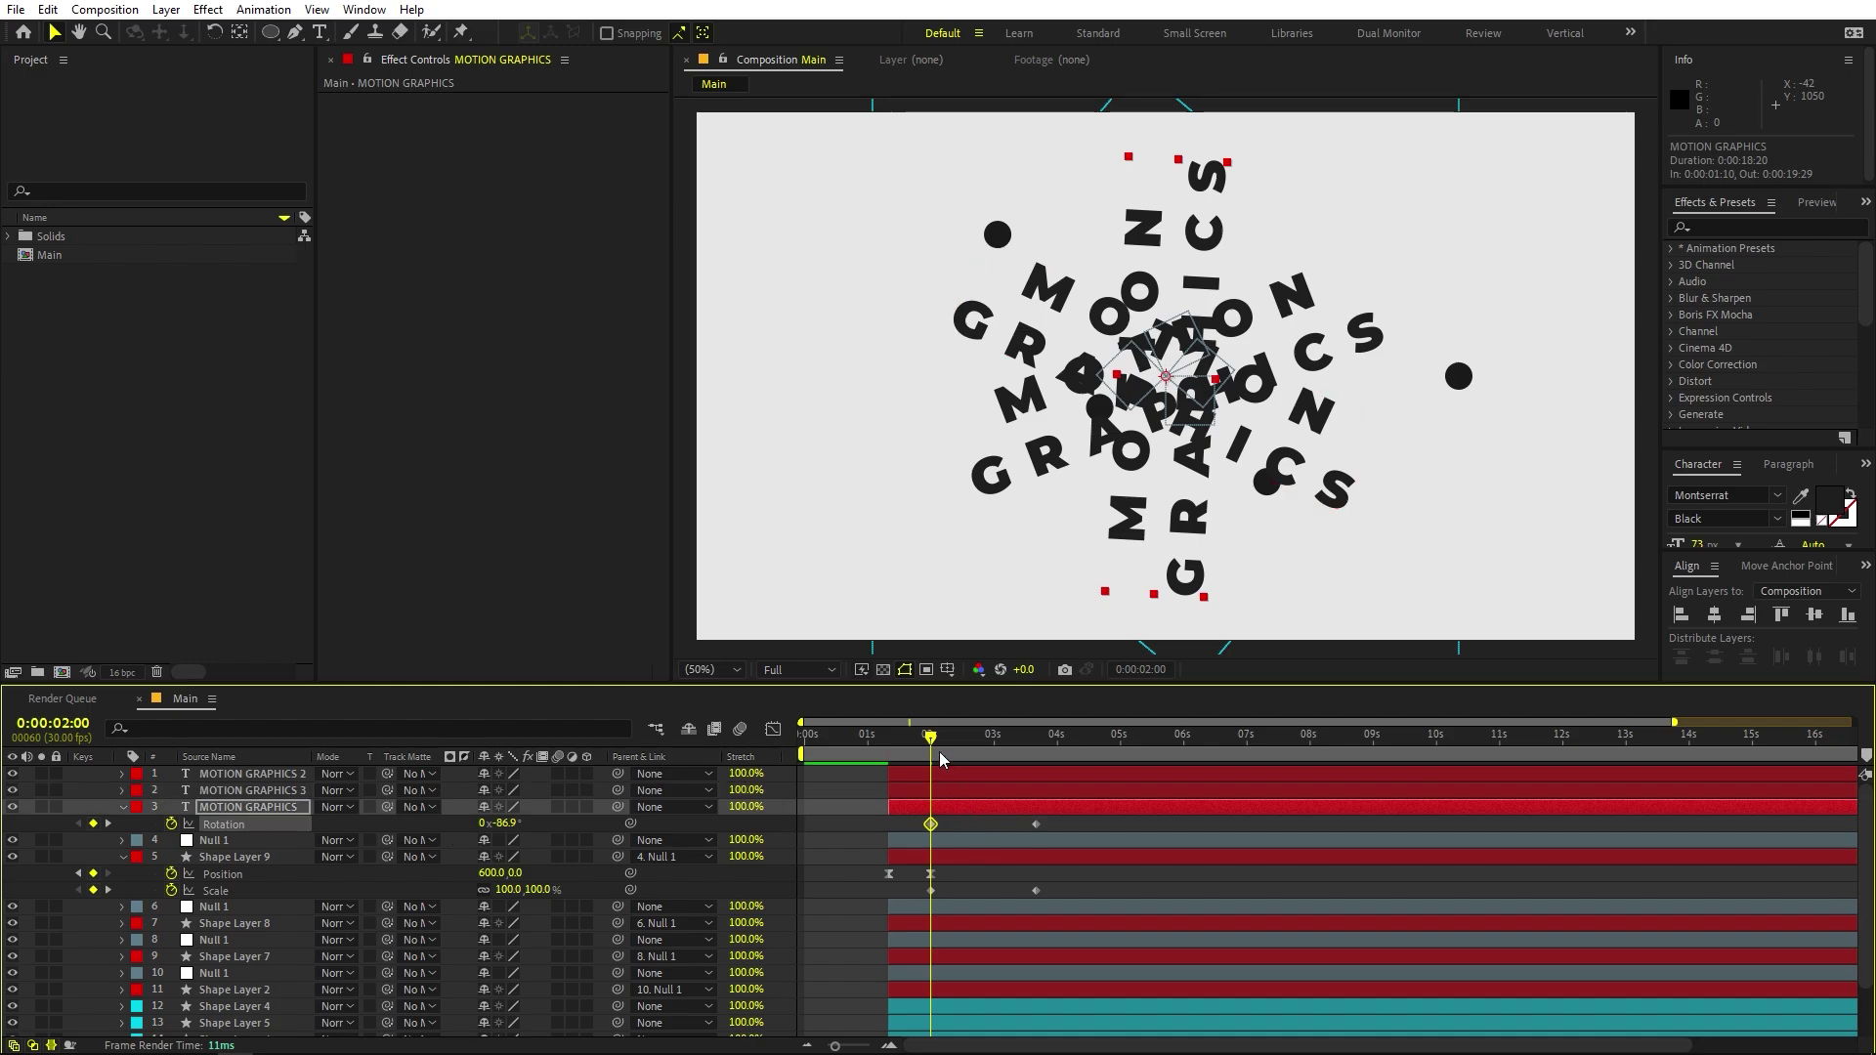
Solo the original MOTION GRAPHICS layer and activate the Rectangle tool.
{"action": "mouse_move", "coordinate": [940, 753]}
{"action": "left_mouse_down"}
{"action": "mouse_move", "coordinate": [1053, 776]}
{"action": "mouse_move", "coordinate": [922, 779]}
{"action": "left_mouse_up"}
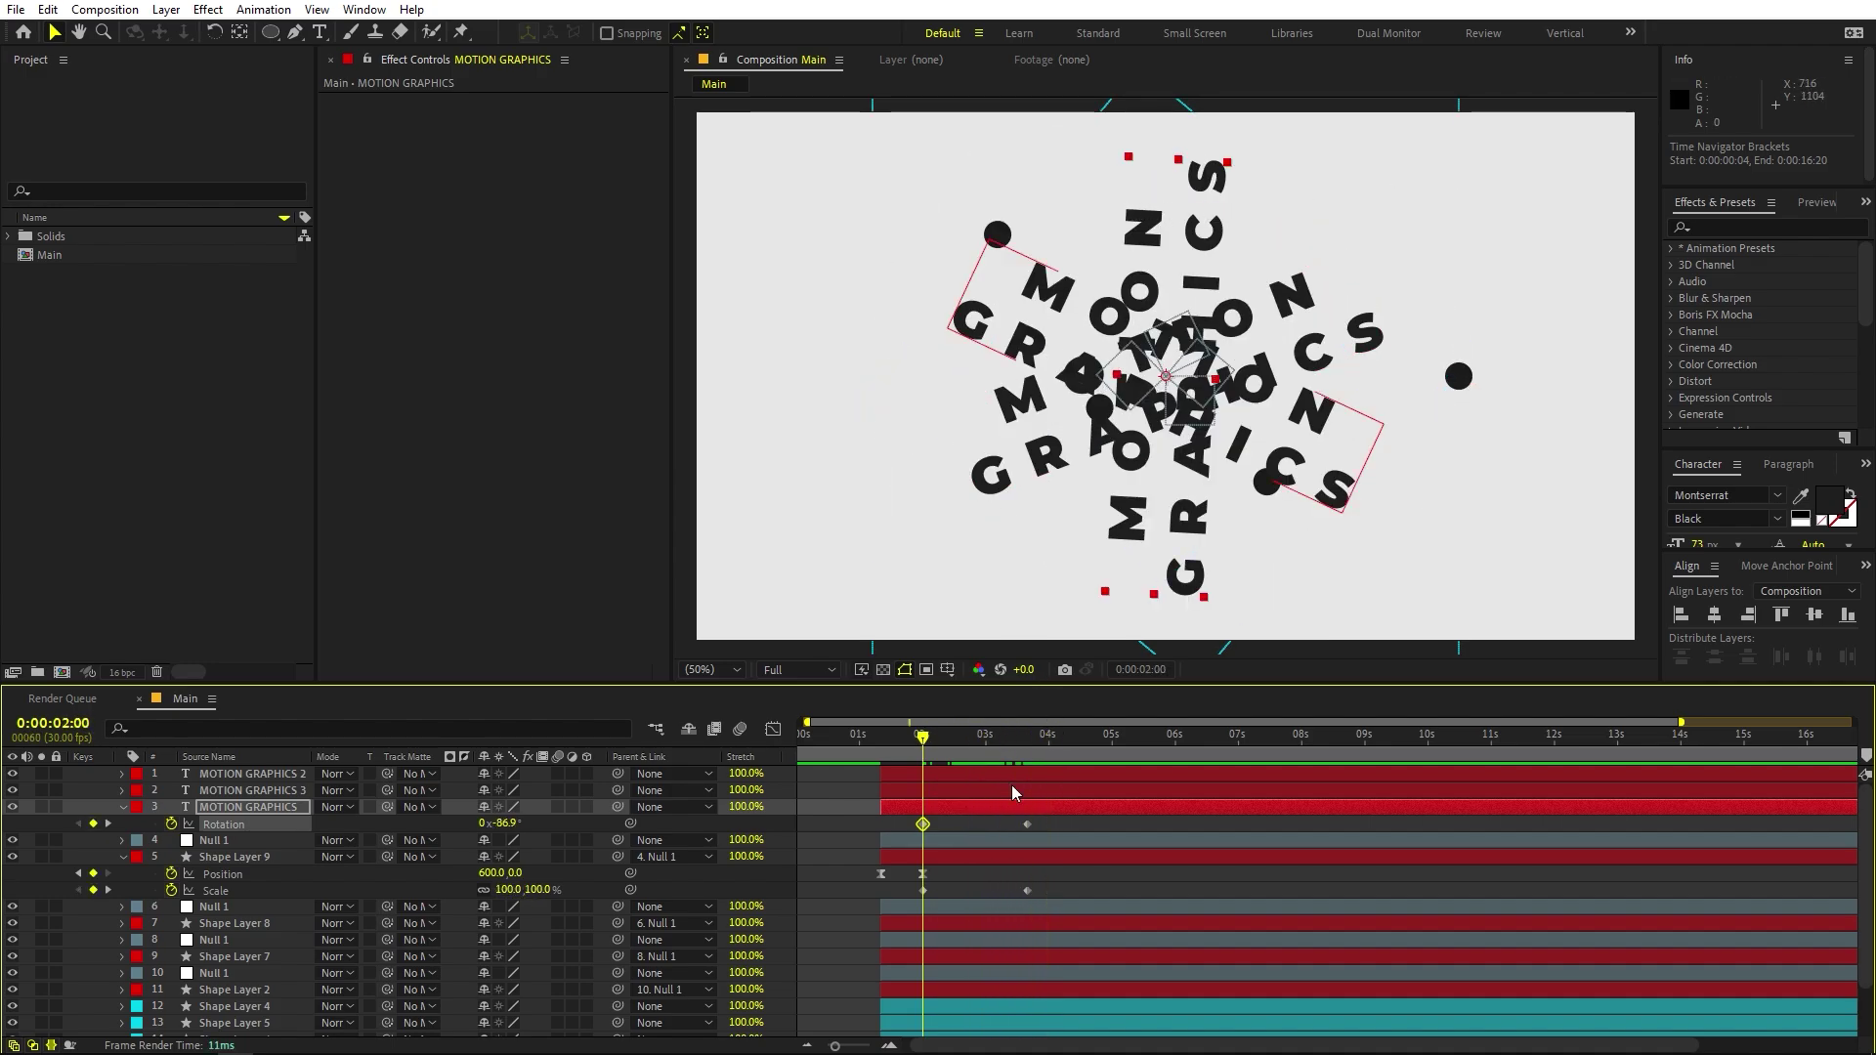
{"action": "left_click", "coordinate": [940, 776]}
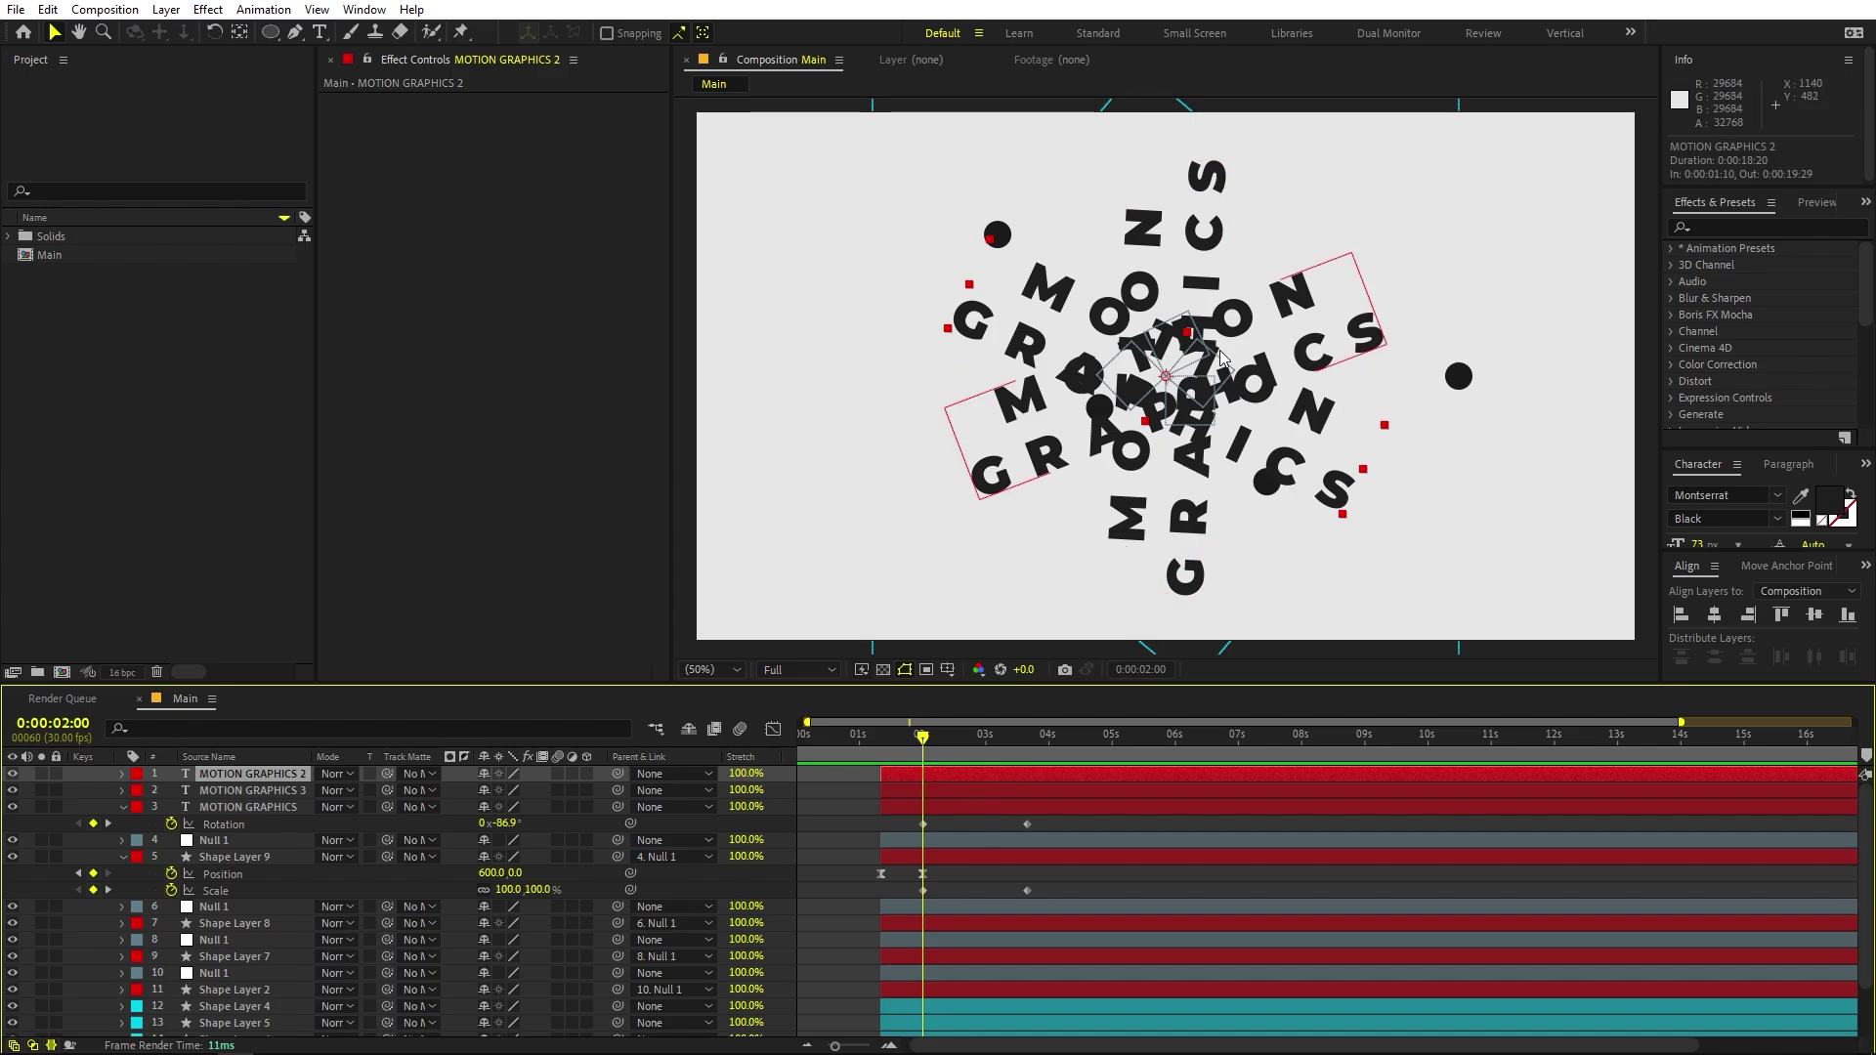
{"action": "left_click", "coordinate": [259, 807]}
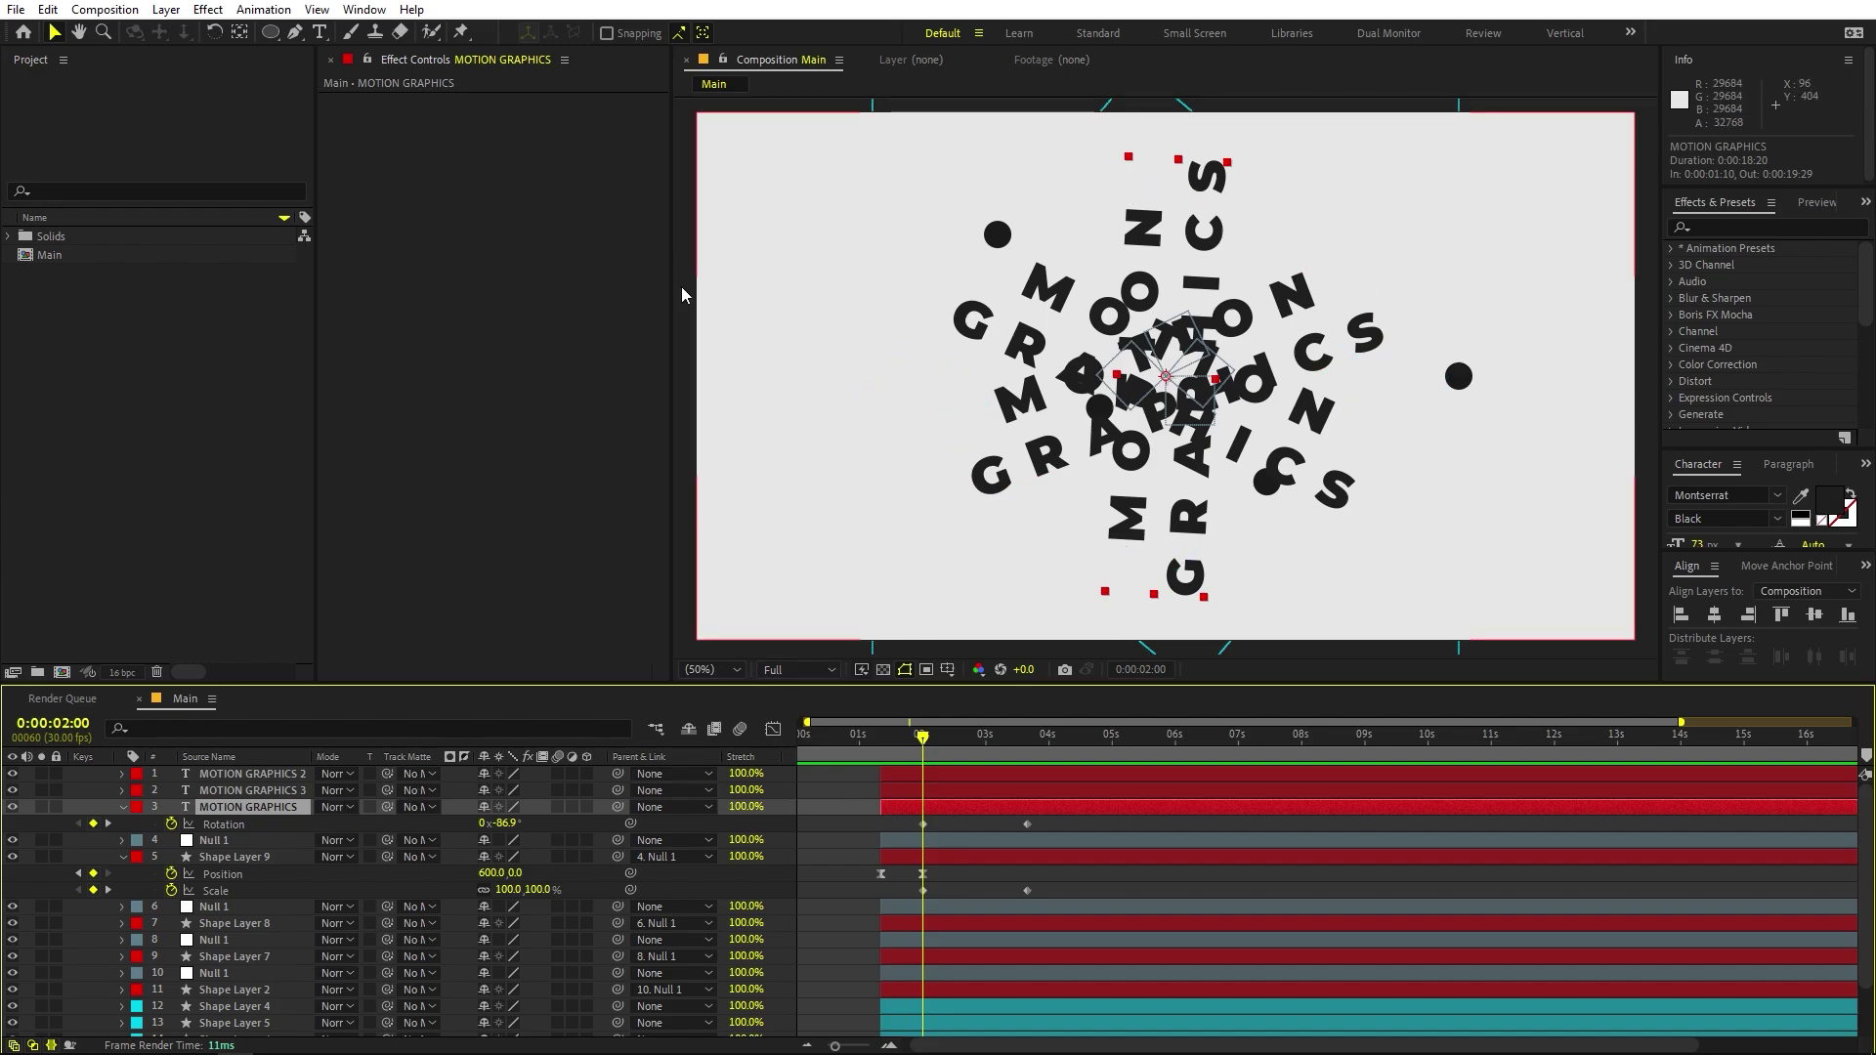
{"action": "left_click", "coordinate": [271, 33]}
{"action": "left_click", "coordinate": [340, 43]}
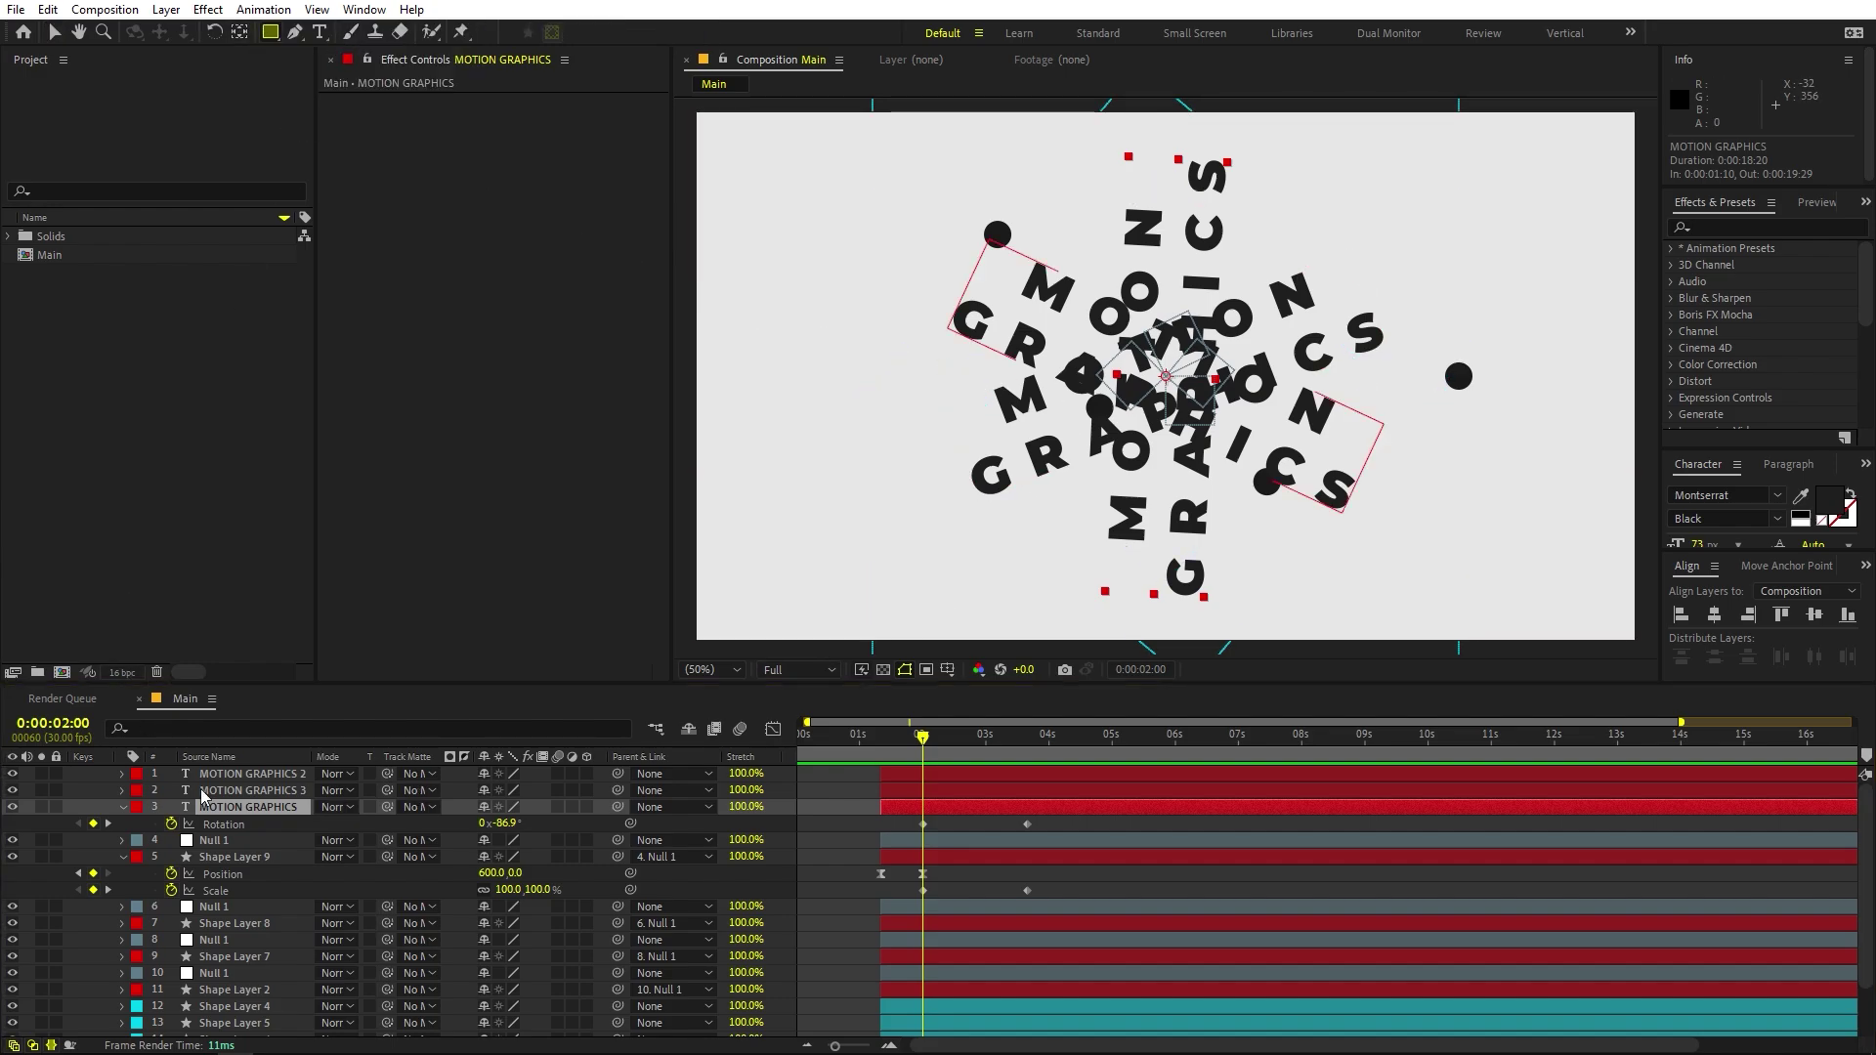
{"action": "left_click", "coordinate": [233, 814]}
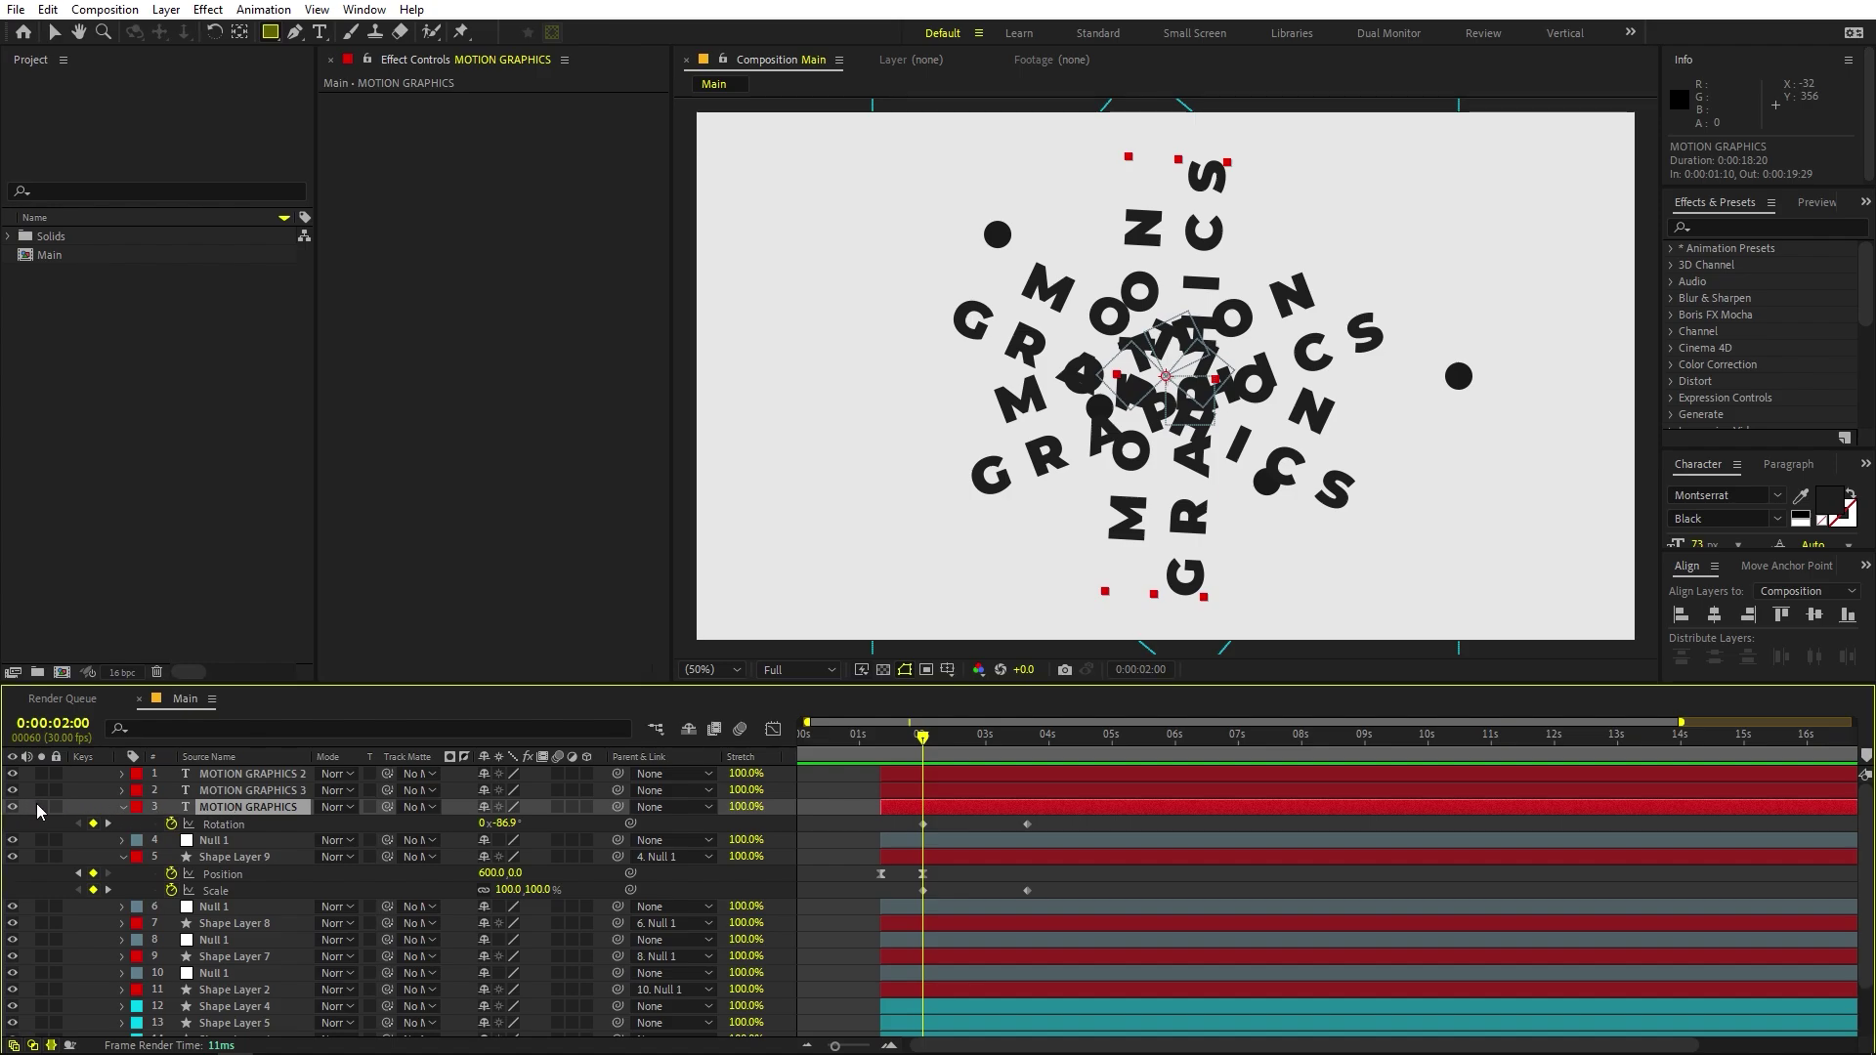
{"action": "left_click", "coordinate": [41, 807]}
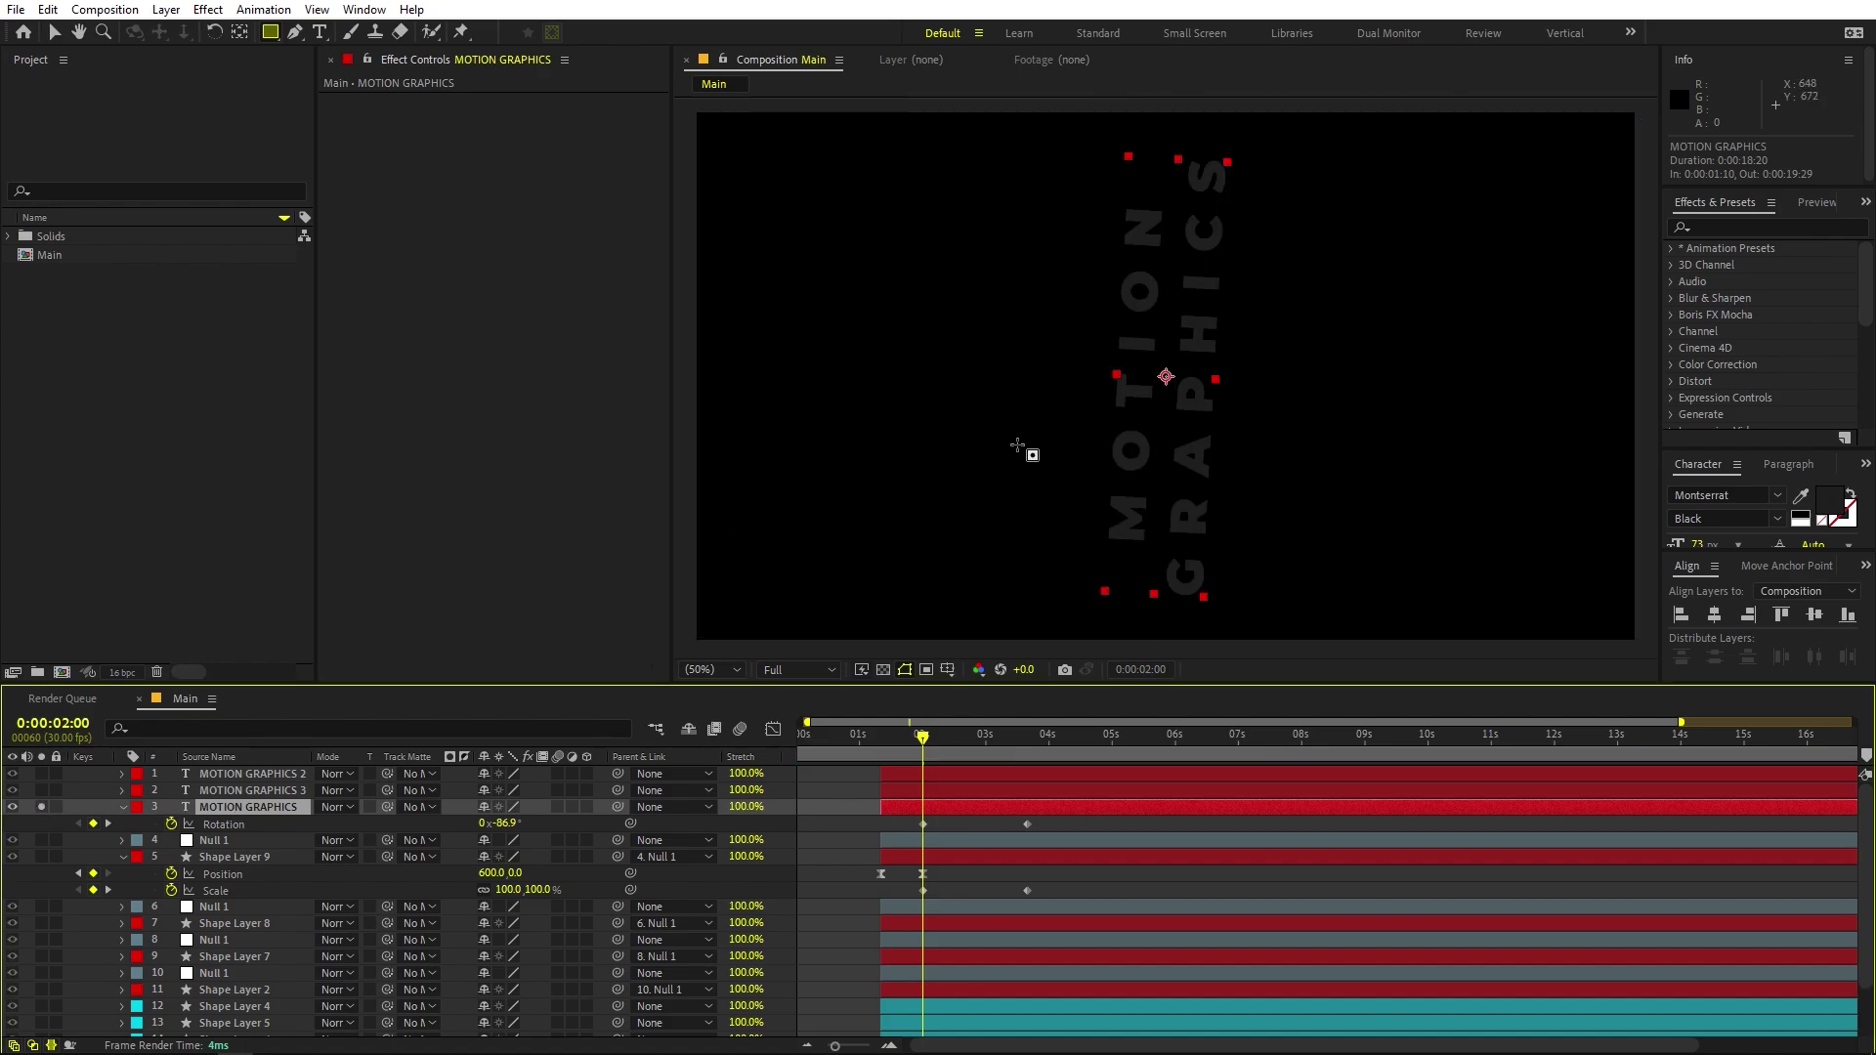
Draw a rectangular mask around the letter M on the soloed original title layer.
{"action": "left_click_drag", "start_coordinate": [1140, 521], "coordinate": [1135, 362]}
{"action": "scroll", "coordinate": [1131, 442], "scroll_direction": "up", "scroll_amount": 1}
{"action": "key", "text": "q"}
{"action": "left_click_drag", "start_coordinate": [1021, 397], "coordinate": [1151, 521]}
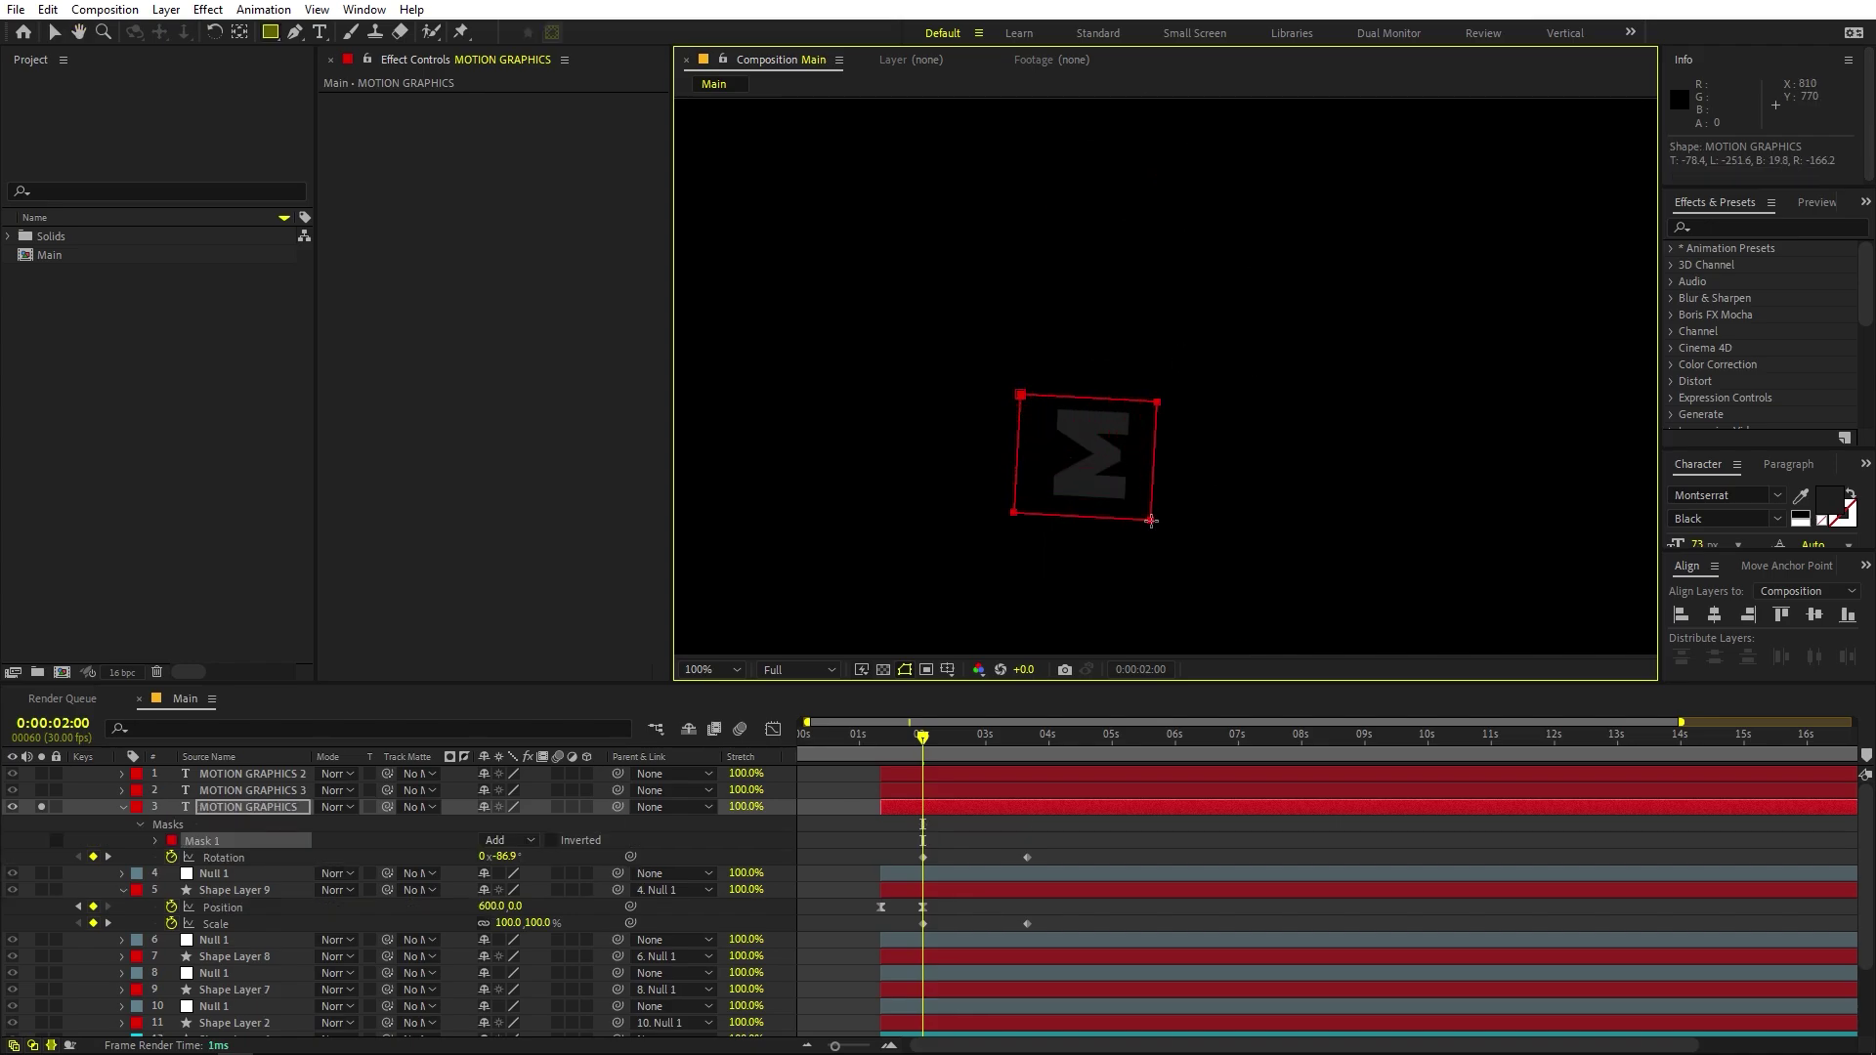
Add a second rectangular mask on the original title around the letters H and I of GRAPHICS.
{"action": "left_click_drag", "start_coordinate": [1302, 352], "coordinate": [1257, 391]}
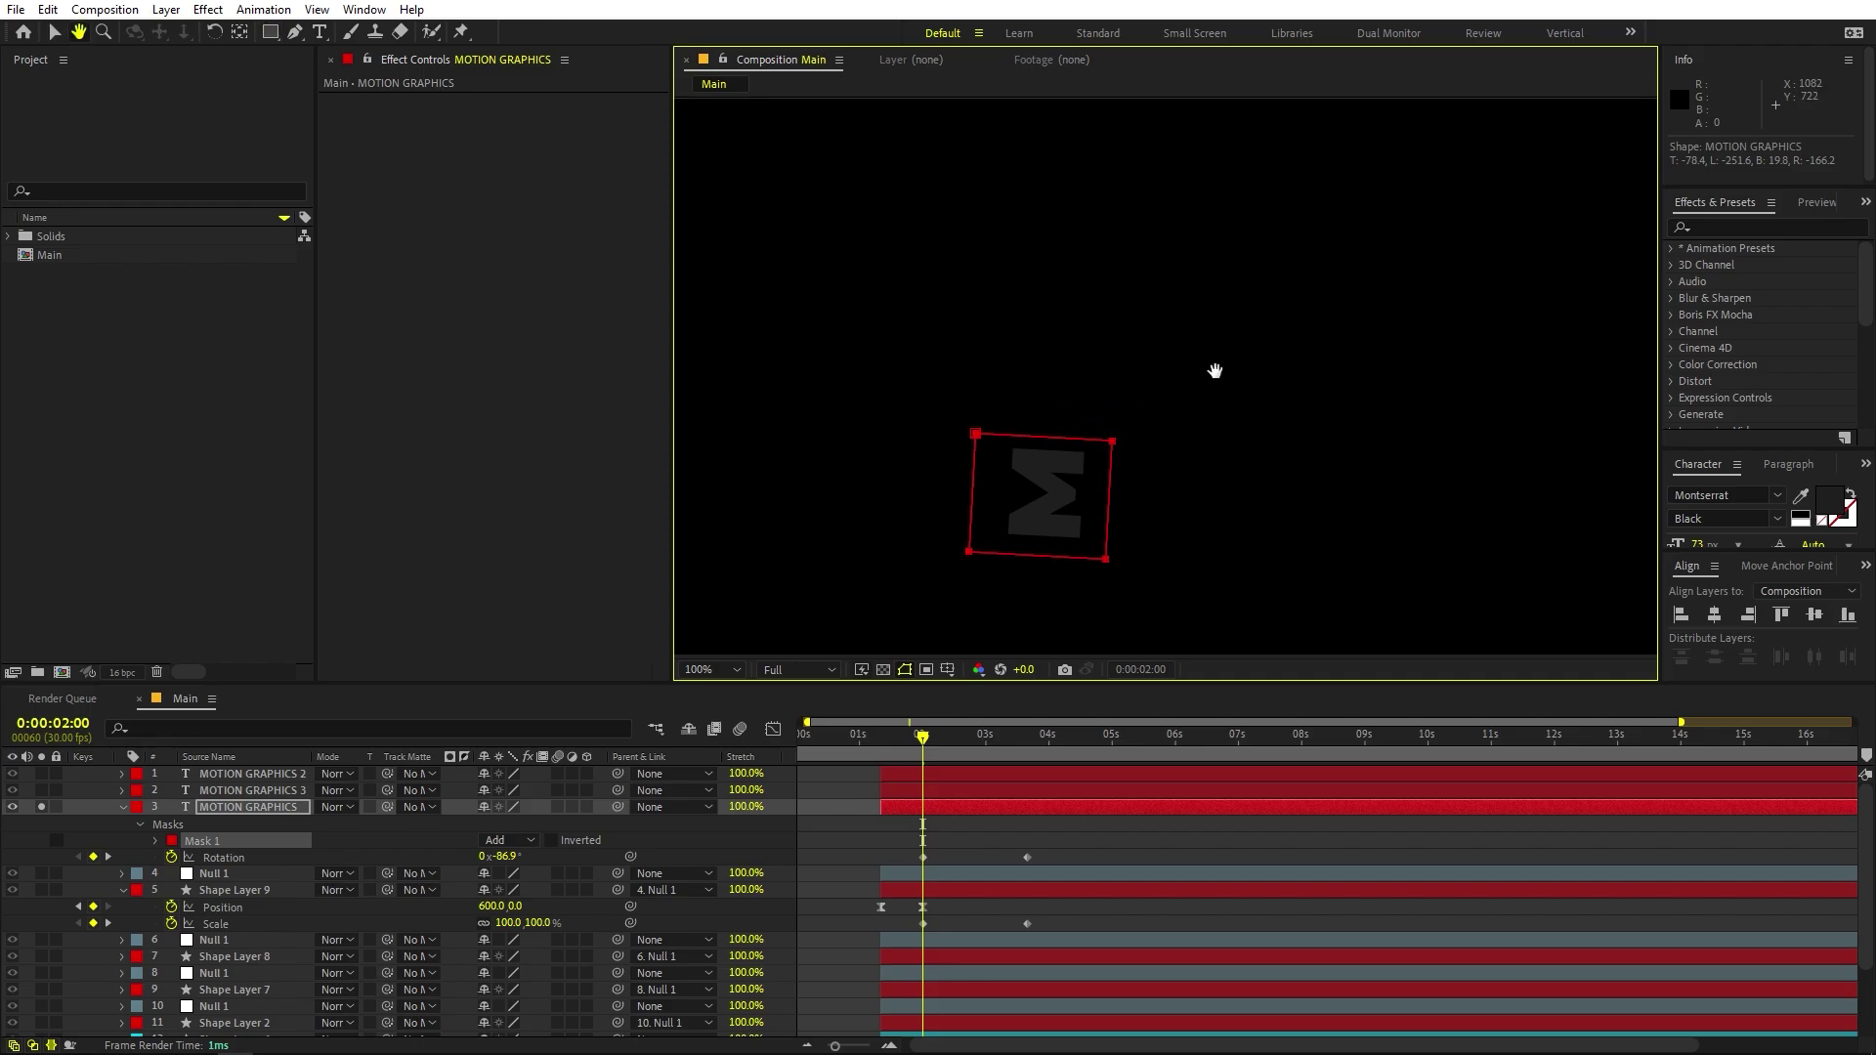
{"action": "left_click_drag", "start_coordinate": [1122, 166], "coordinate": [1250, 414]}
{"action": "key", "text": "ctrl+z"}
{"action": "left_click_drag", "start_coordinate": [1260, 213], "coordinate": [1288, 438]}
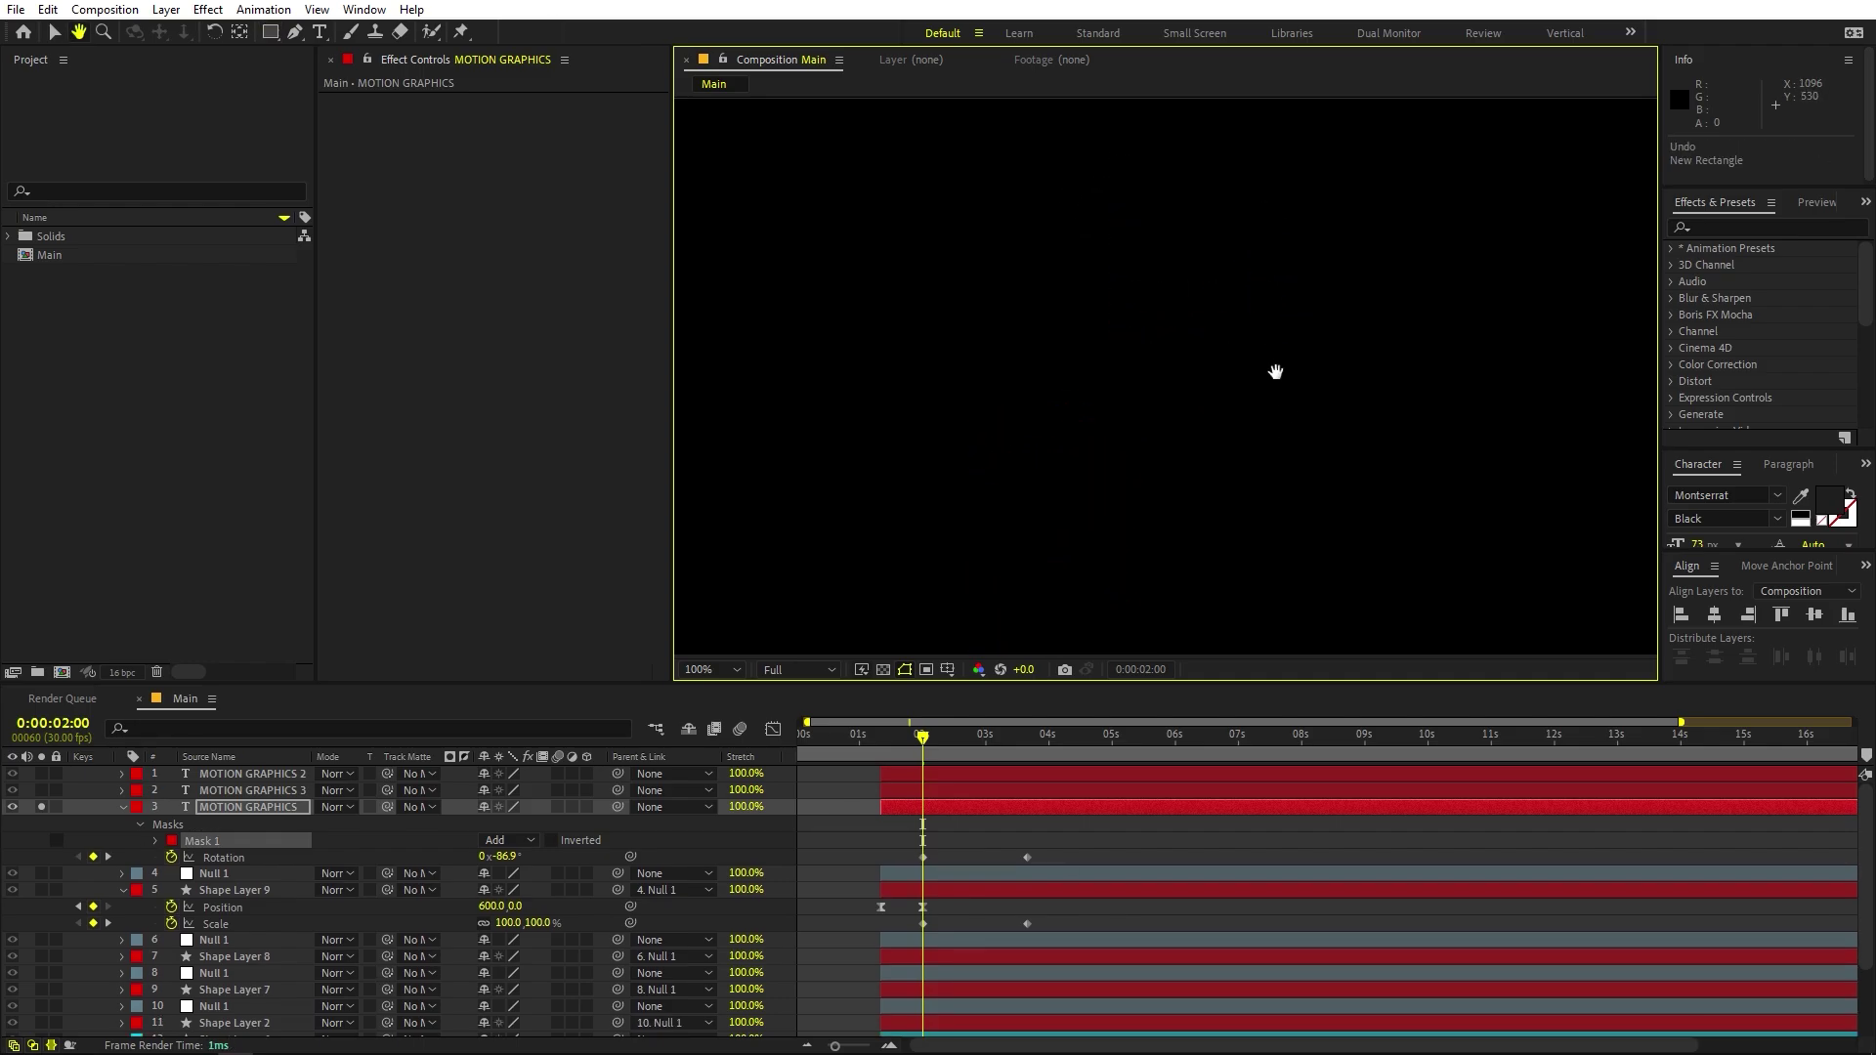
{"action": "mouse_move", "coordinate": [1174, 179]}
{"action": "left_mouse_down"}
{"action": "mouse_move", "coordinate": [1302, 360]}
{"action": "mouse_move", "coordinate": [1301, 418]}
{"action": "left_mouse_up"}
Shift the second mask slightly down along the title so it covers only H and I, without the neighbouring C.
{"action": "left_click", "coordinate": [294, 32]}
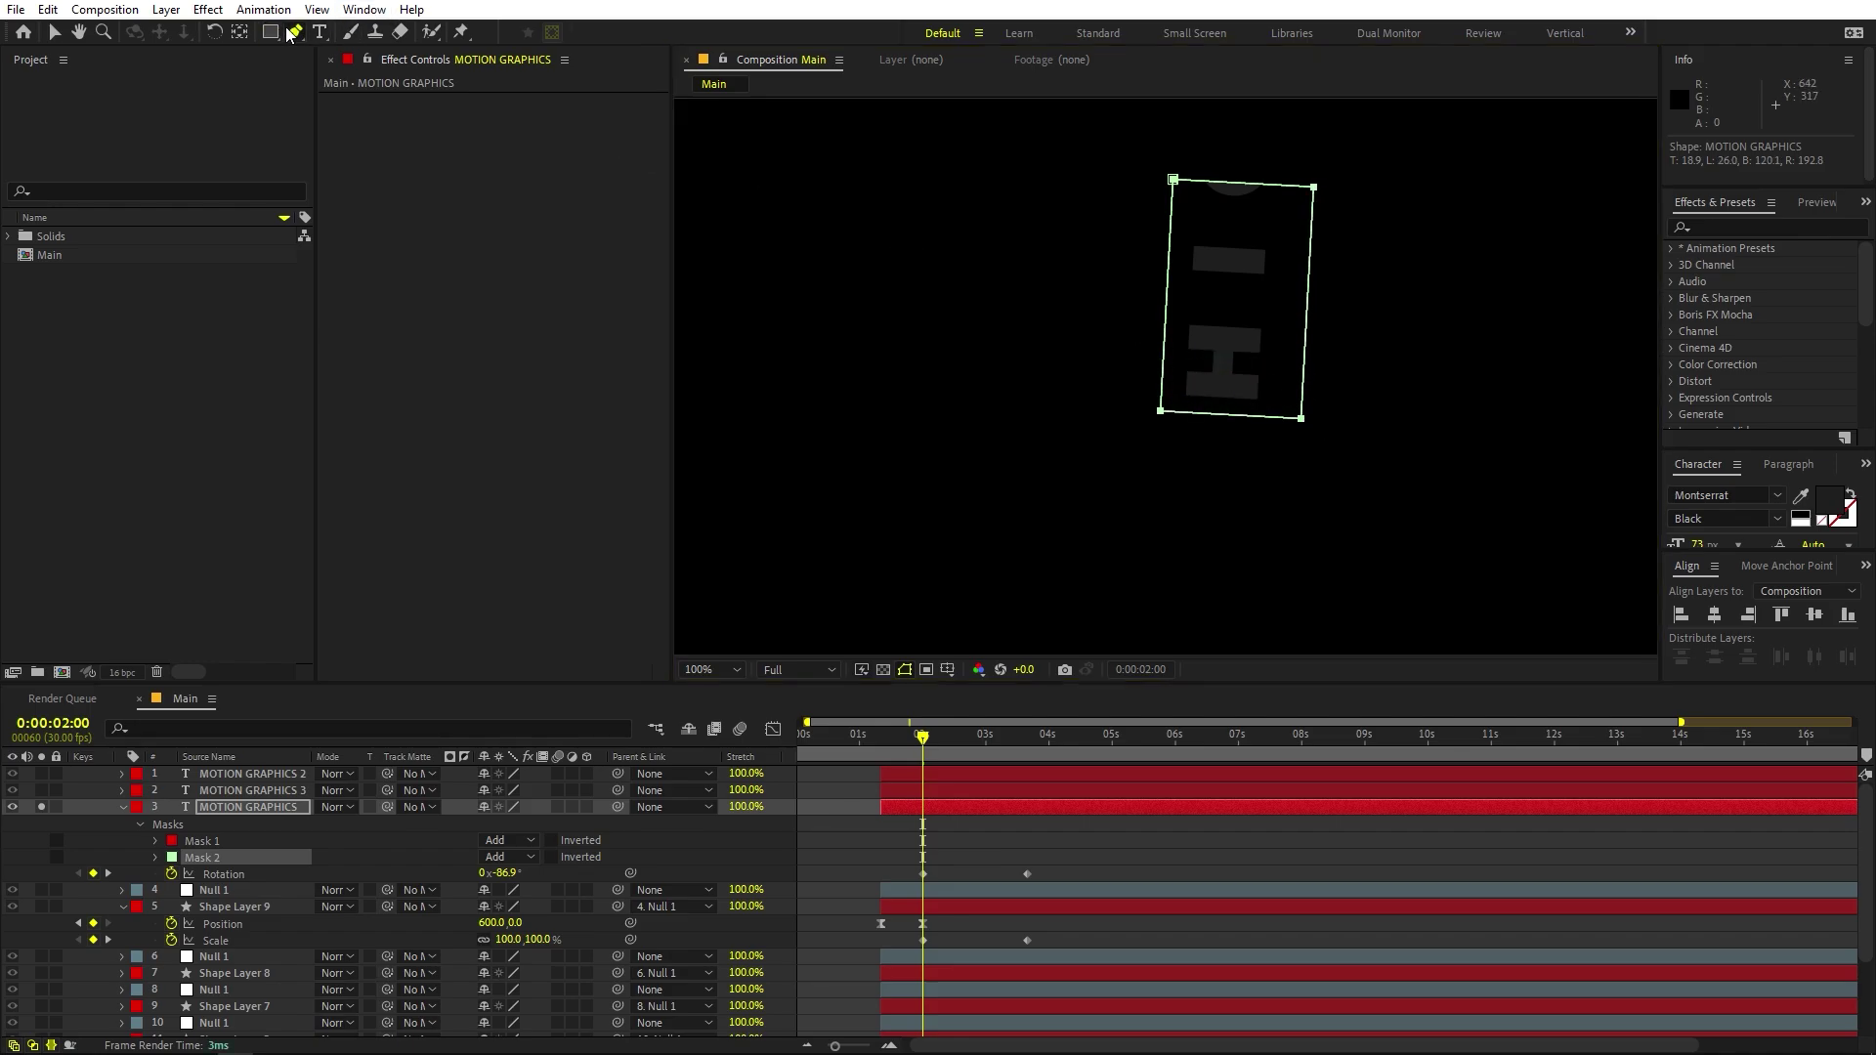
{"action": "left_click", "coordinate": [1175, 182]}
{"action": "left_click_drag", "start_coordinate": [1176, 181], "coordinate": [1170, 200]}
{"action": "scroll", "coordinate": [1210, 453], "scroll_direction": "down", "scroll_amount": 1}
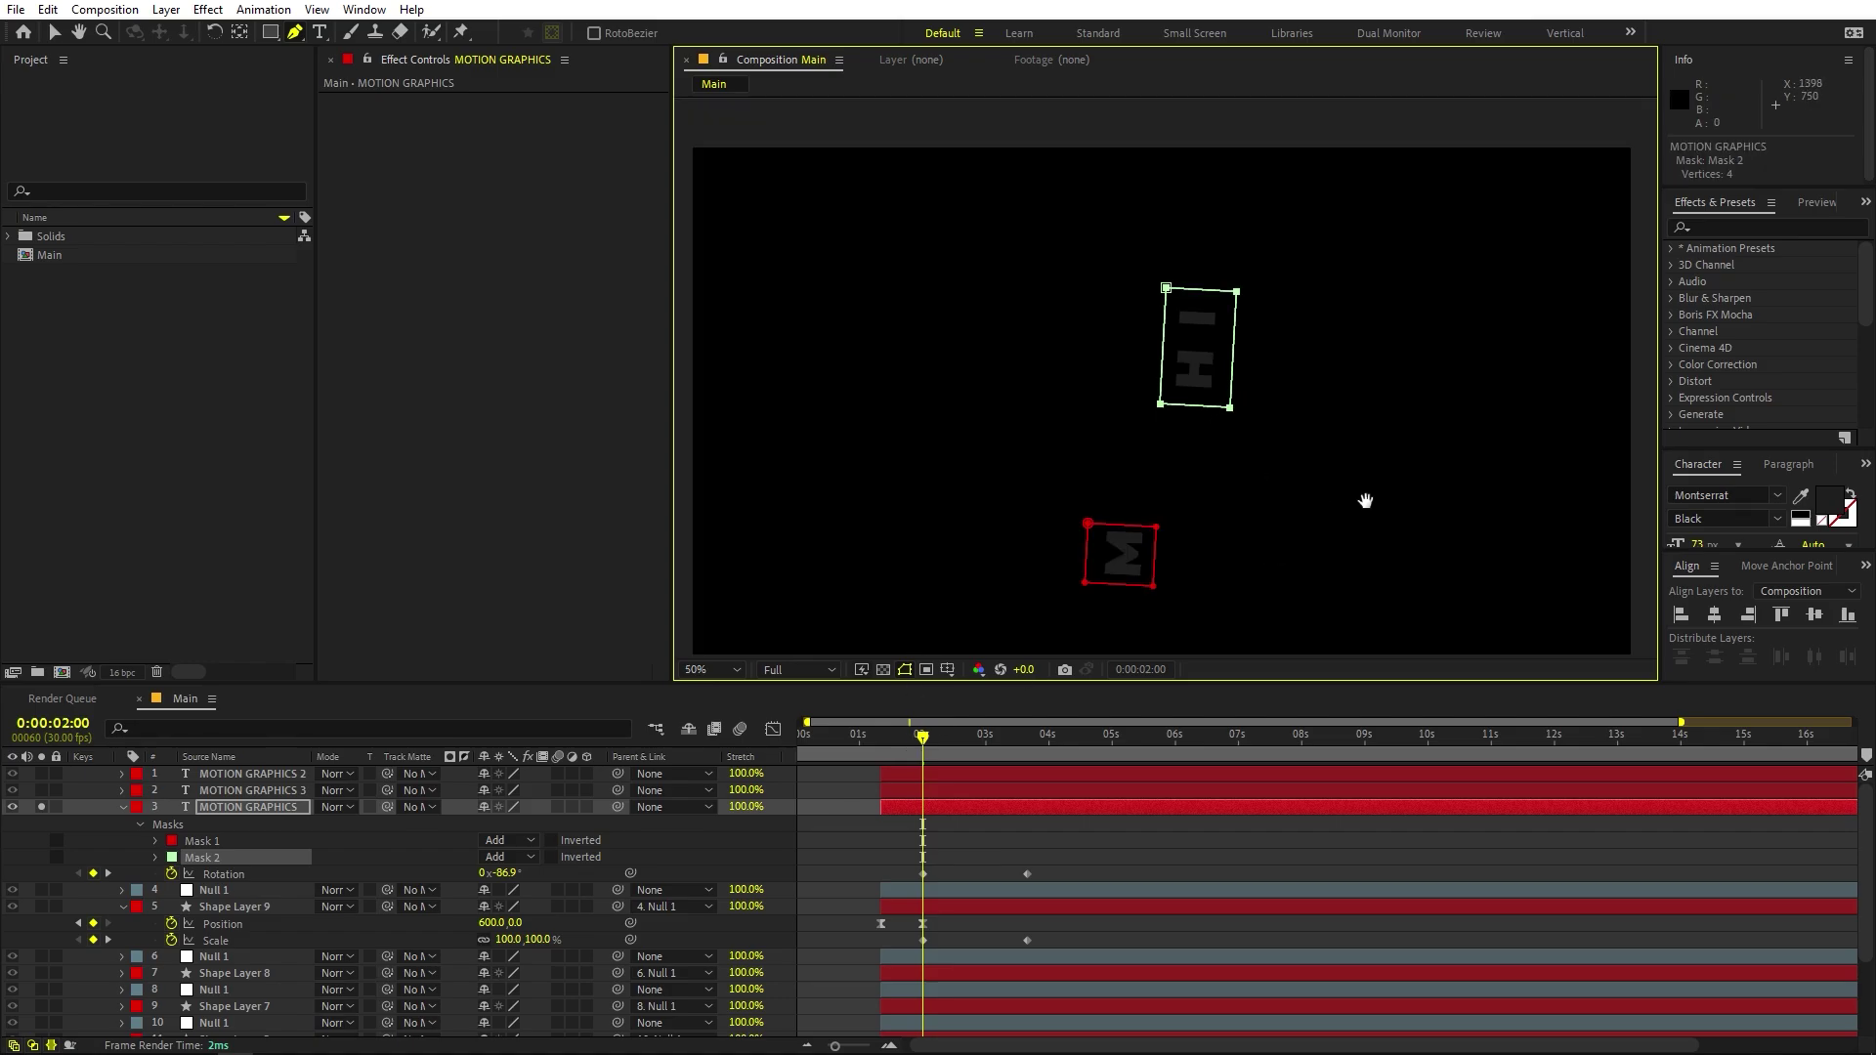
{"action": "left_click_drag", "start_coordinate": [1365, 502], "coordinate": [1342, 472]}
{"action": "key", "text": "g"}
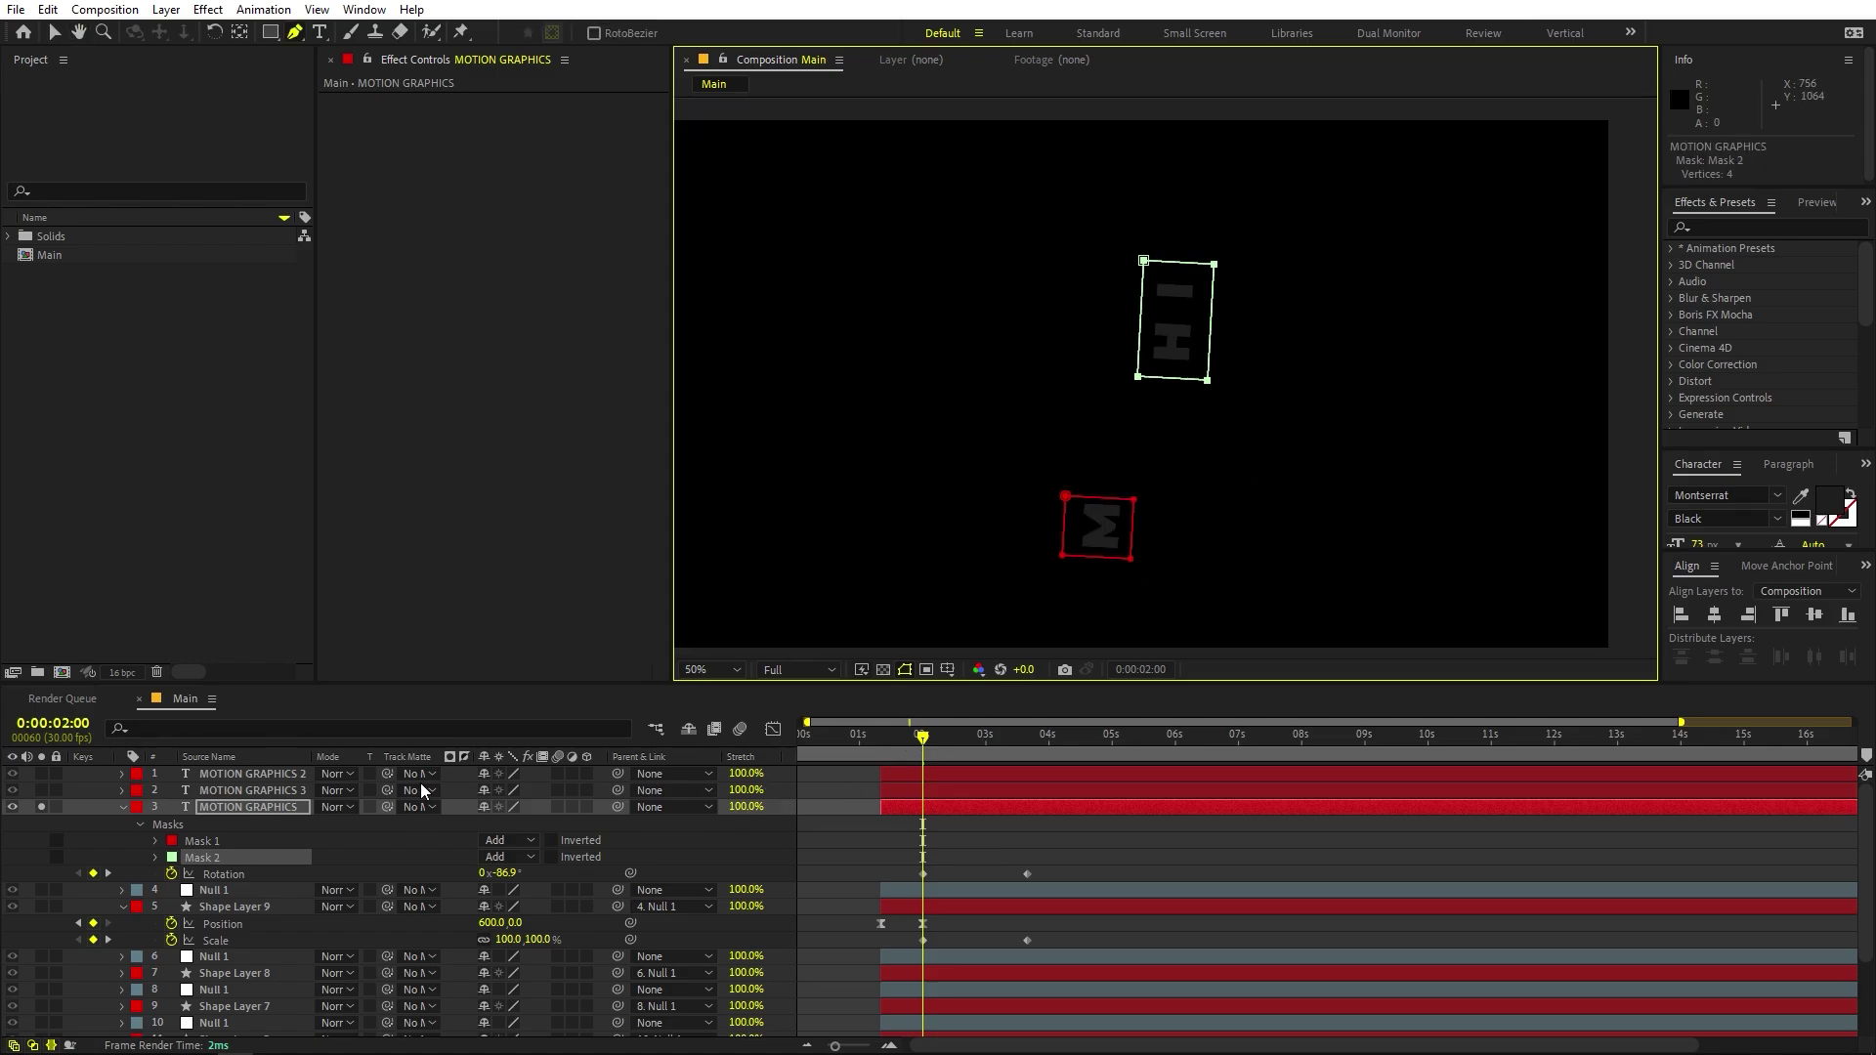
Solo the MOTION GRAPHICS 3 layer as well and activate the Pen tool for masking it.
{"action": "left_click", "coordinate": [109, 793]}
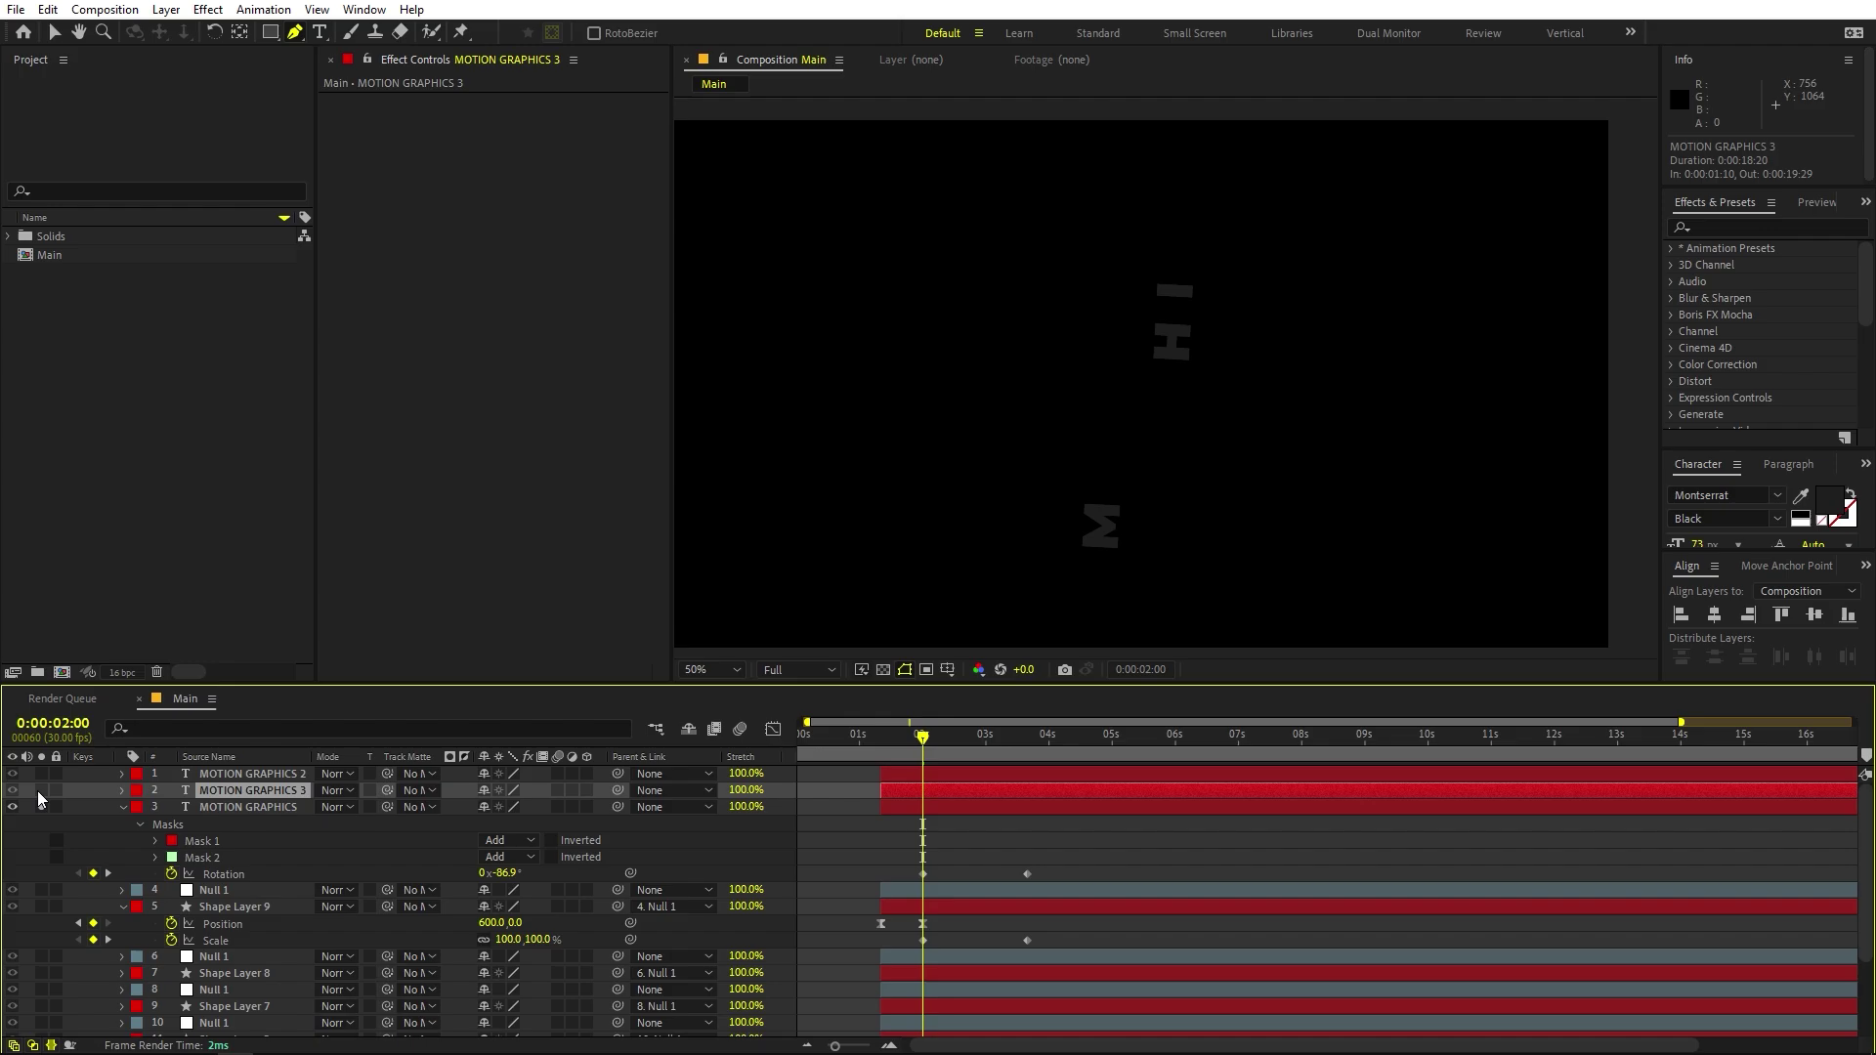
{"action": "left_click", "coordinate": [40, 791]}
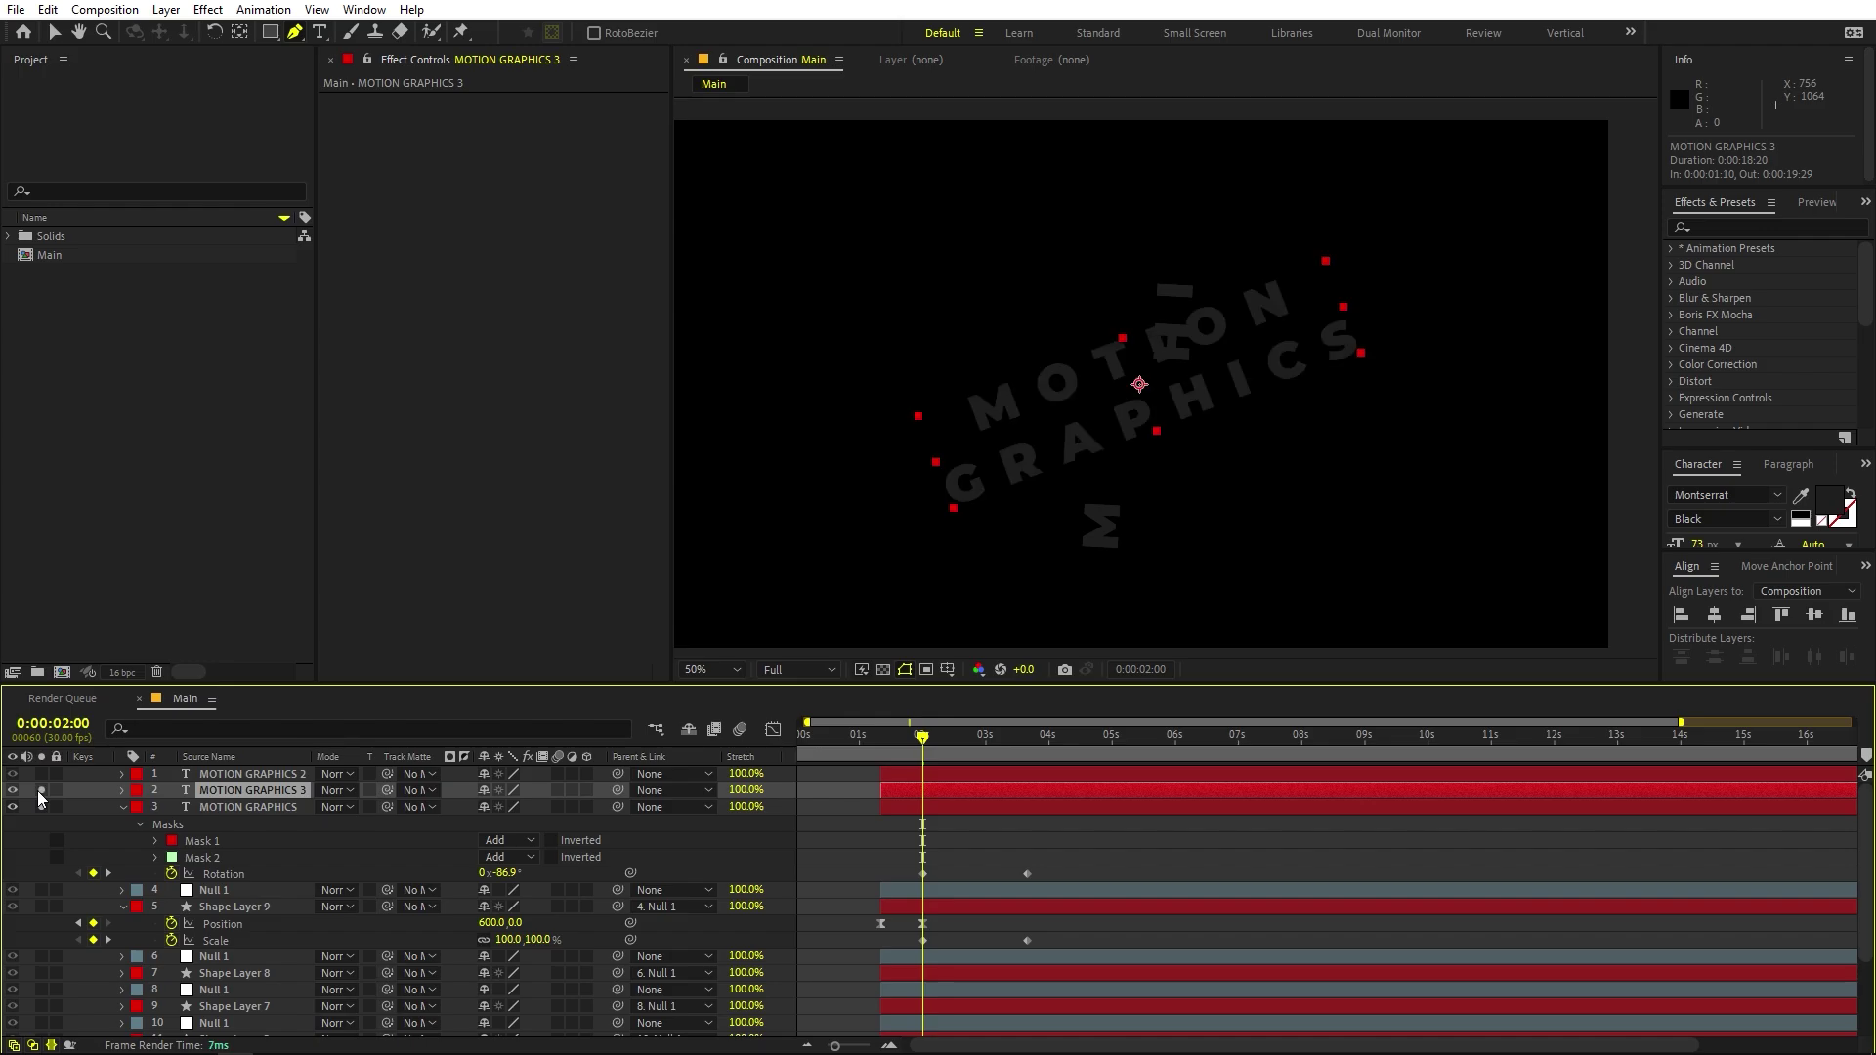
{"action": "left_click", "coordinate": [271, 32]}
{"action": "scroll", "coordinate": [1025, 366], "scroll_direction": "up", "scroll_amount": 2}
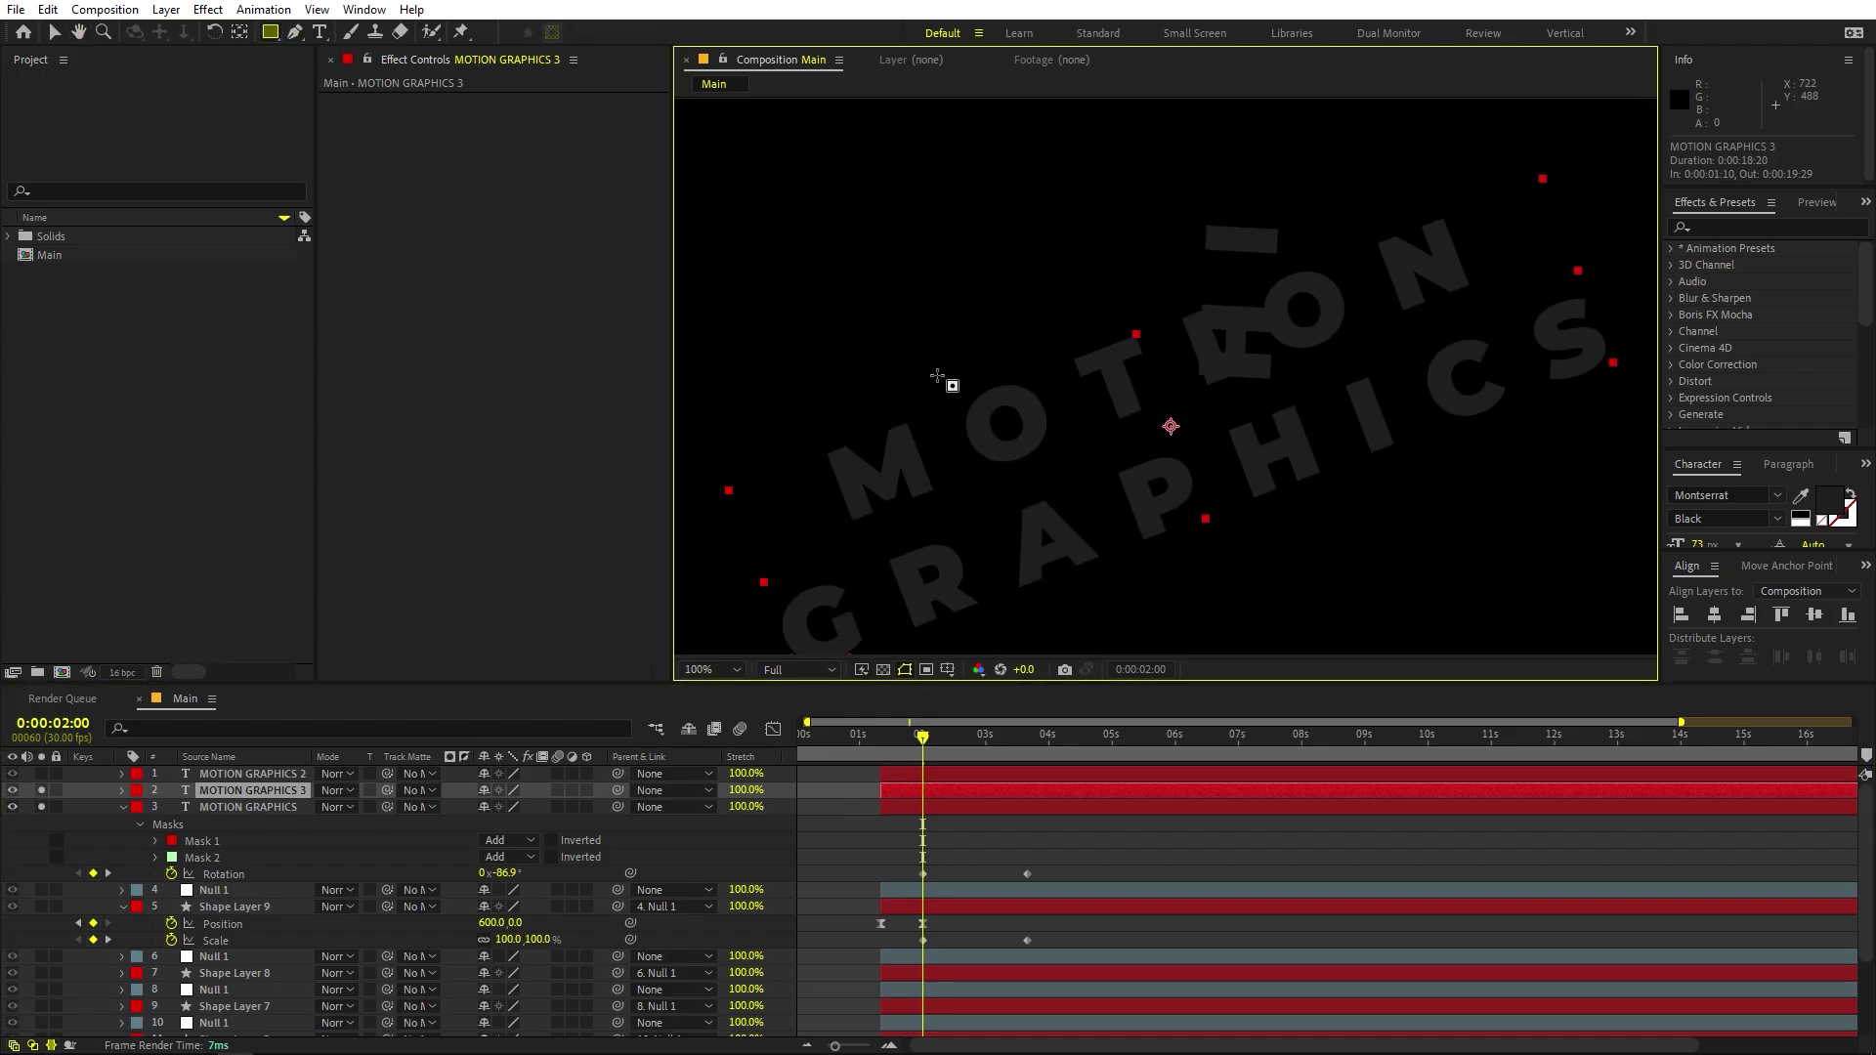
{"action": "left_click", "coordinate": [293, 32]}
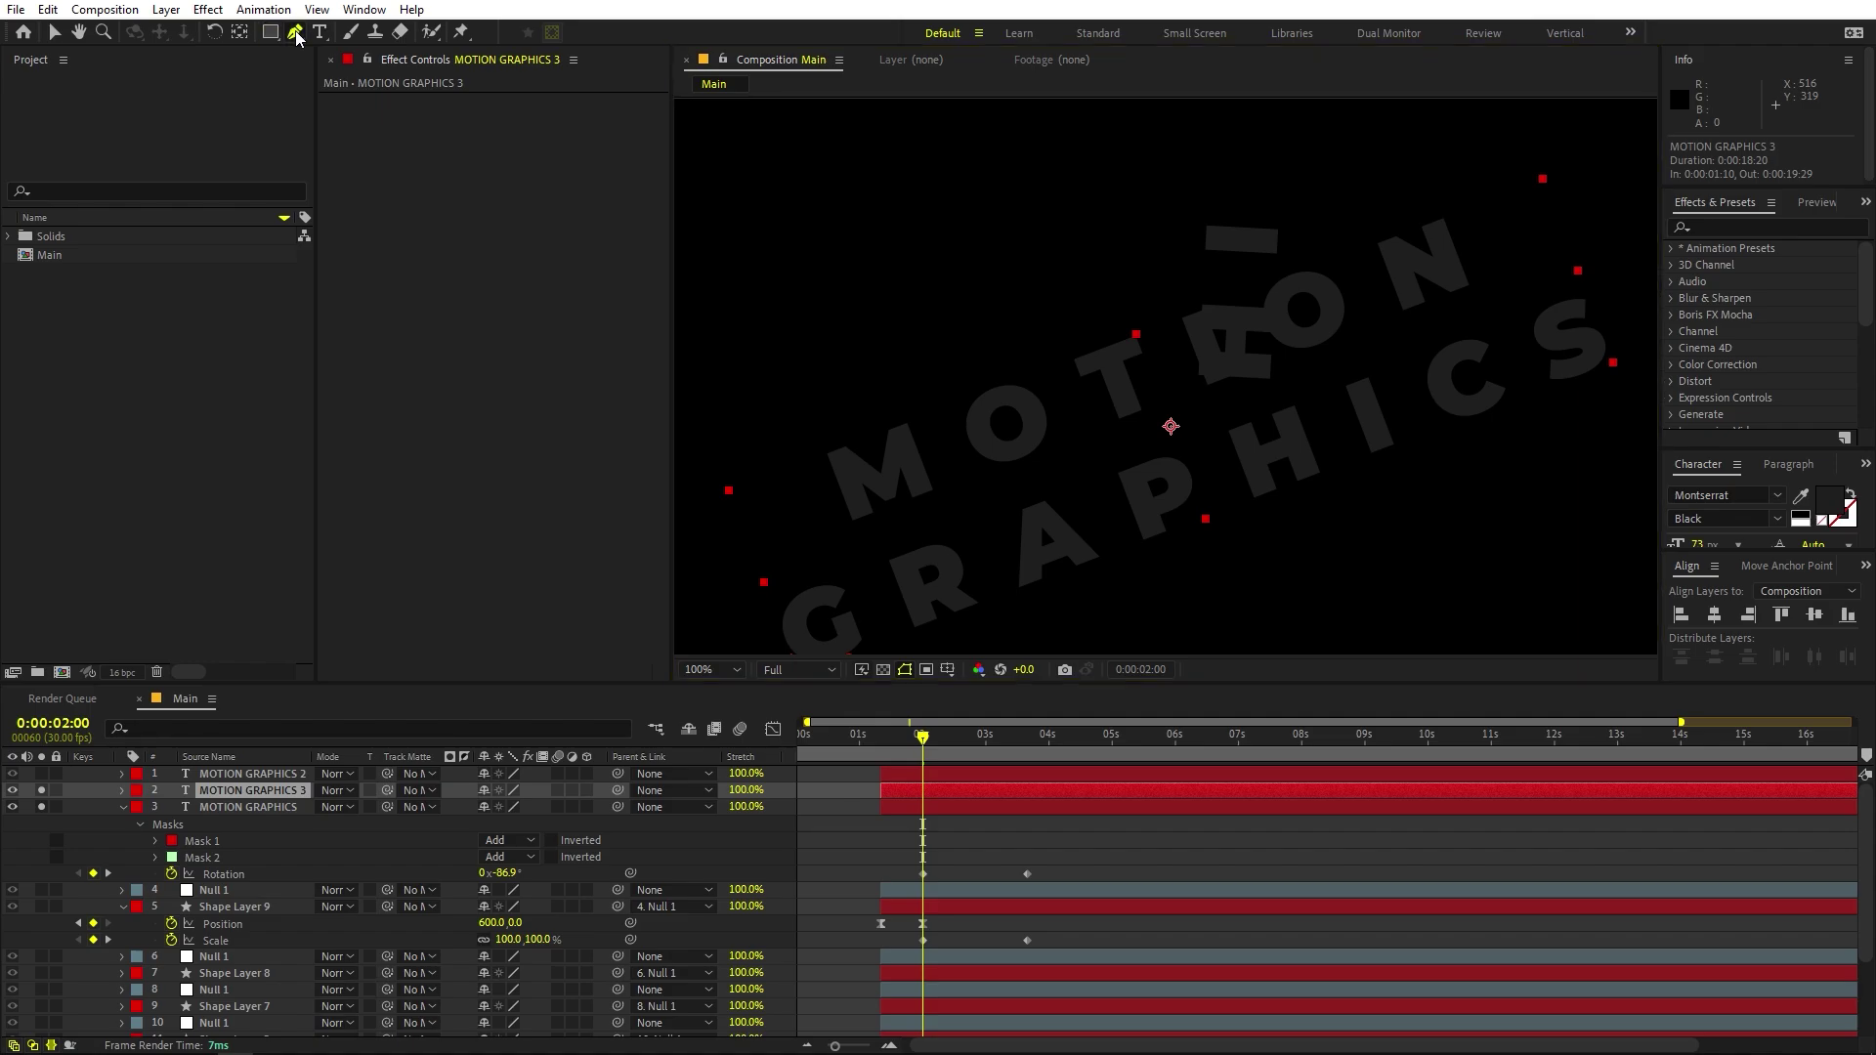
Draw a closed straight-sided Pen mask around the letters O and T of MOTION on the MOTION GRAPHICS 3 layer.
{"action": "left_click_drag", "start_coordinate": [937, 384], "coordinate": [1116, 319]}
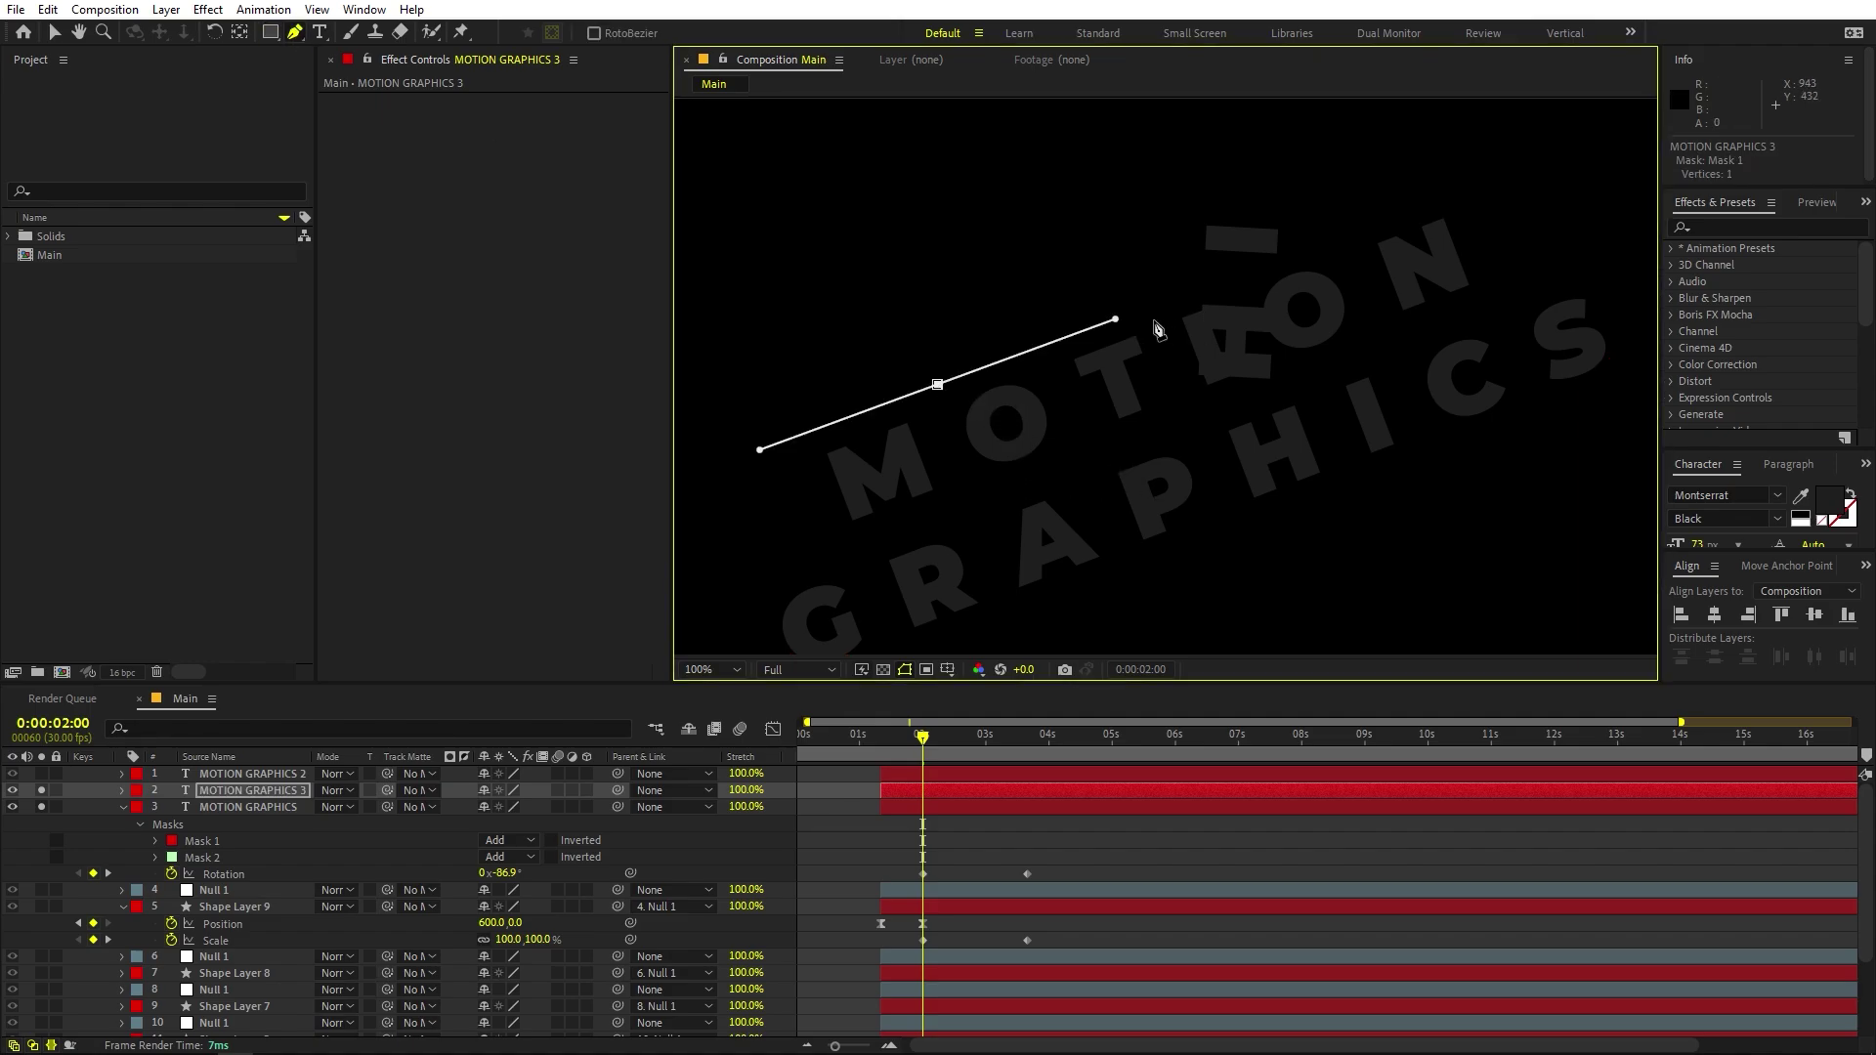
{"action": "key", "text": "ctrl+z"}
{"action": "left_click", "coordinate": [942, 379]}
{"action": "left_click", "coordinate": [1165, 309]}
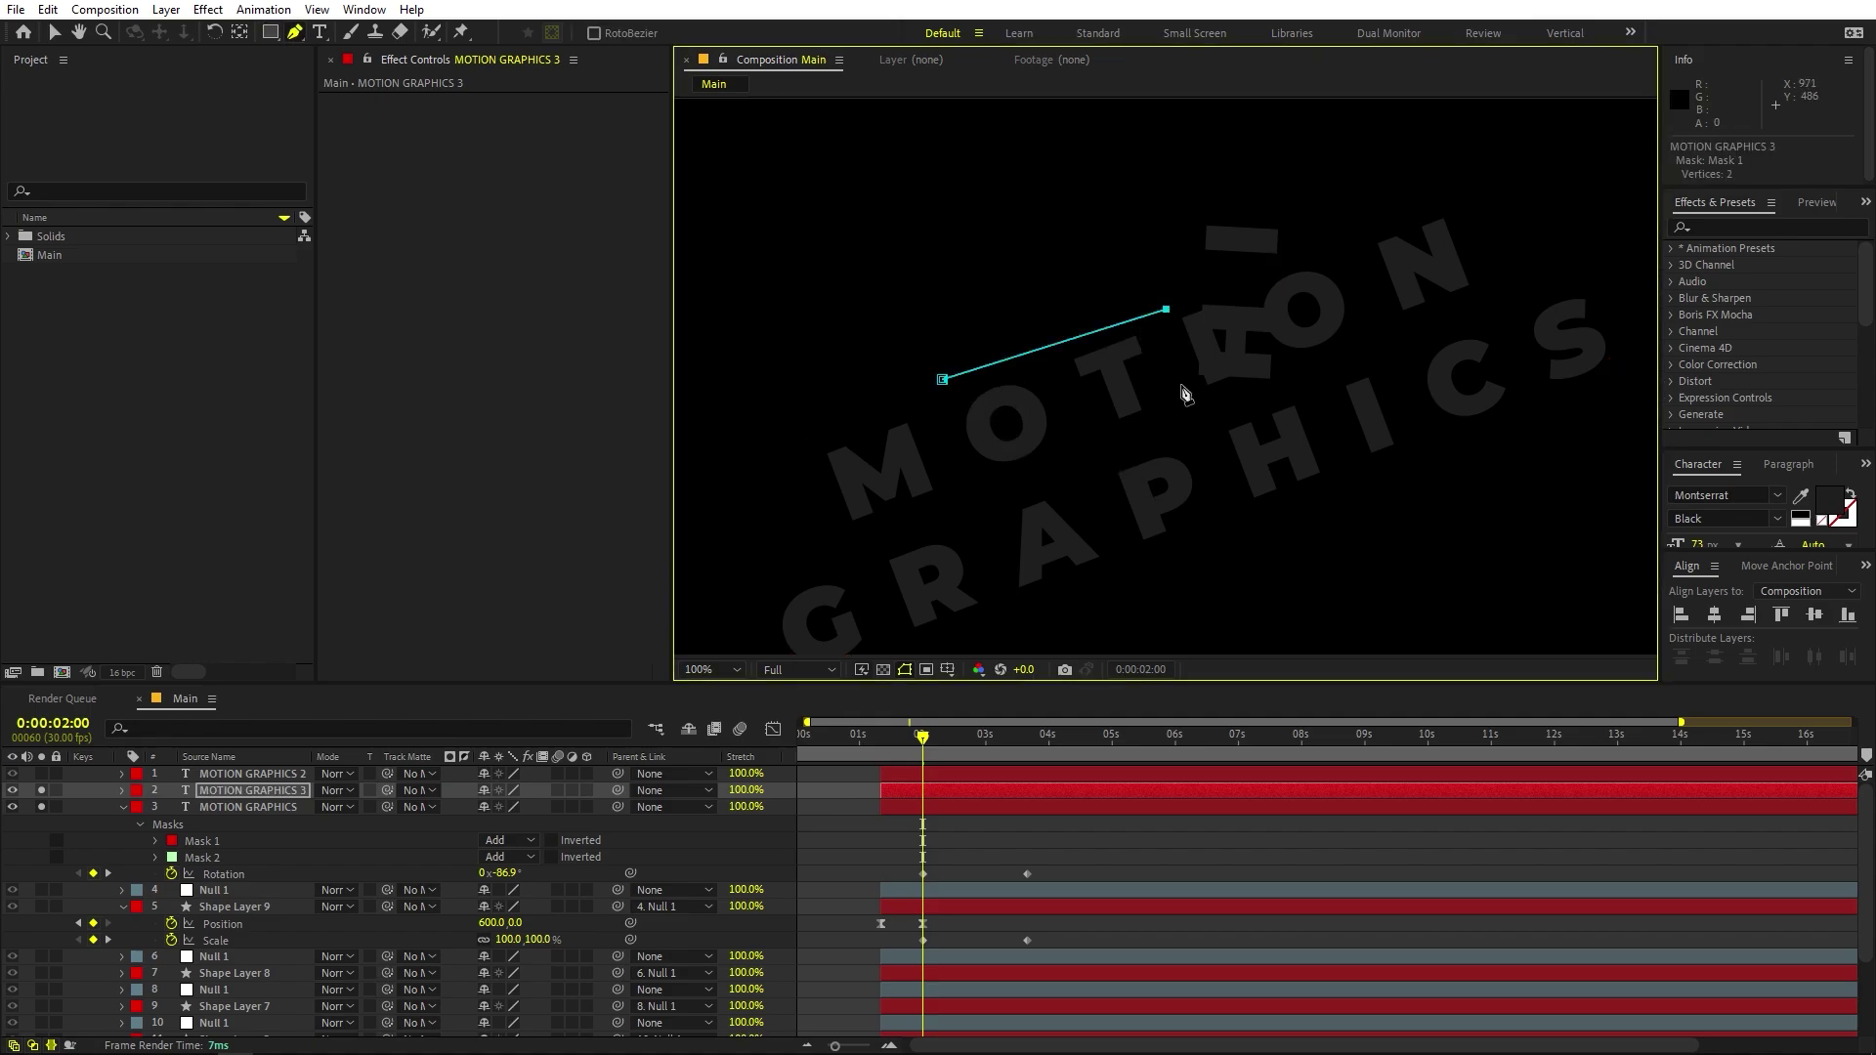
{"action": "left_click", "coordinate": [1180, 398]}
{"action": "left_click", "coordinate": [1074, 455]}
{"action": "left_click", "coordinate": [963, 482]}
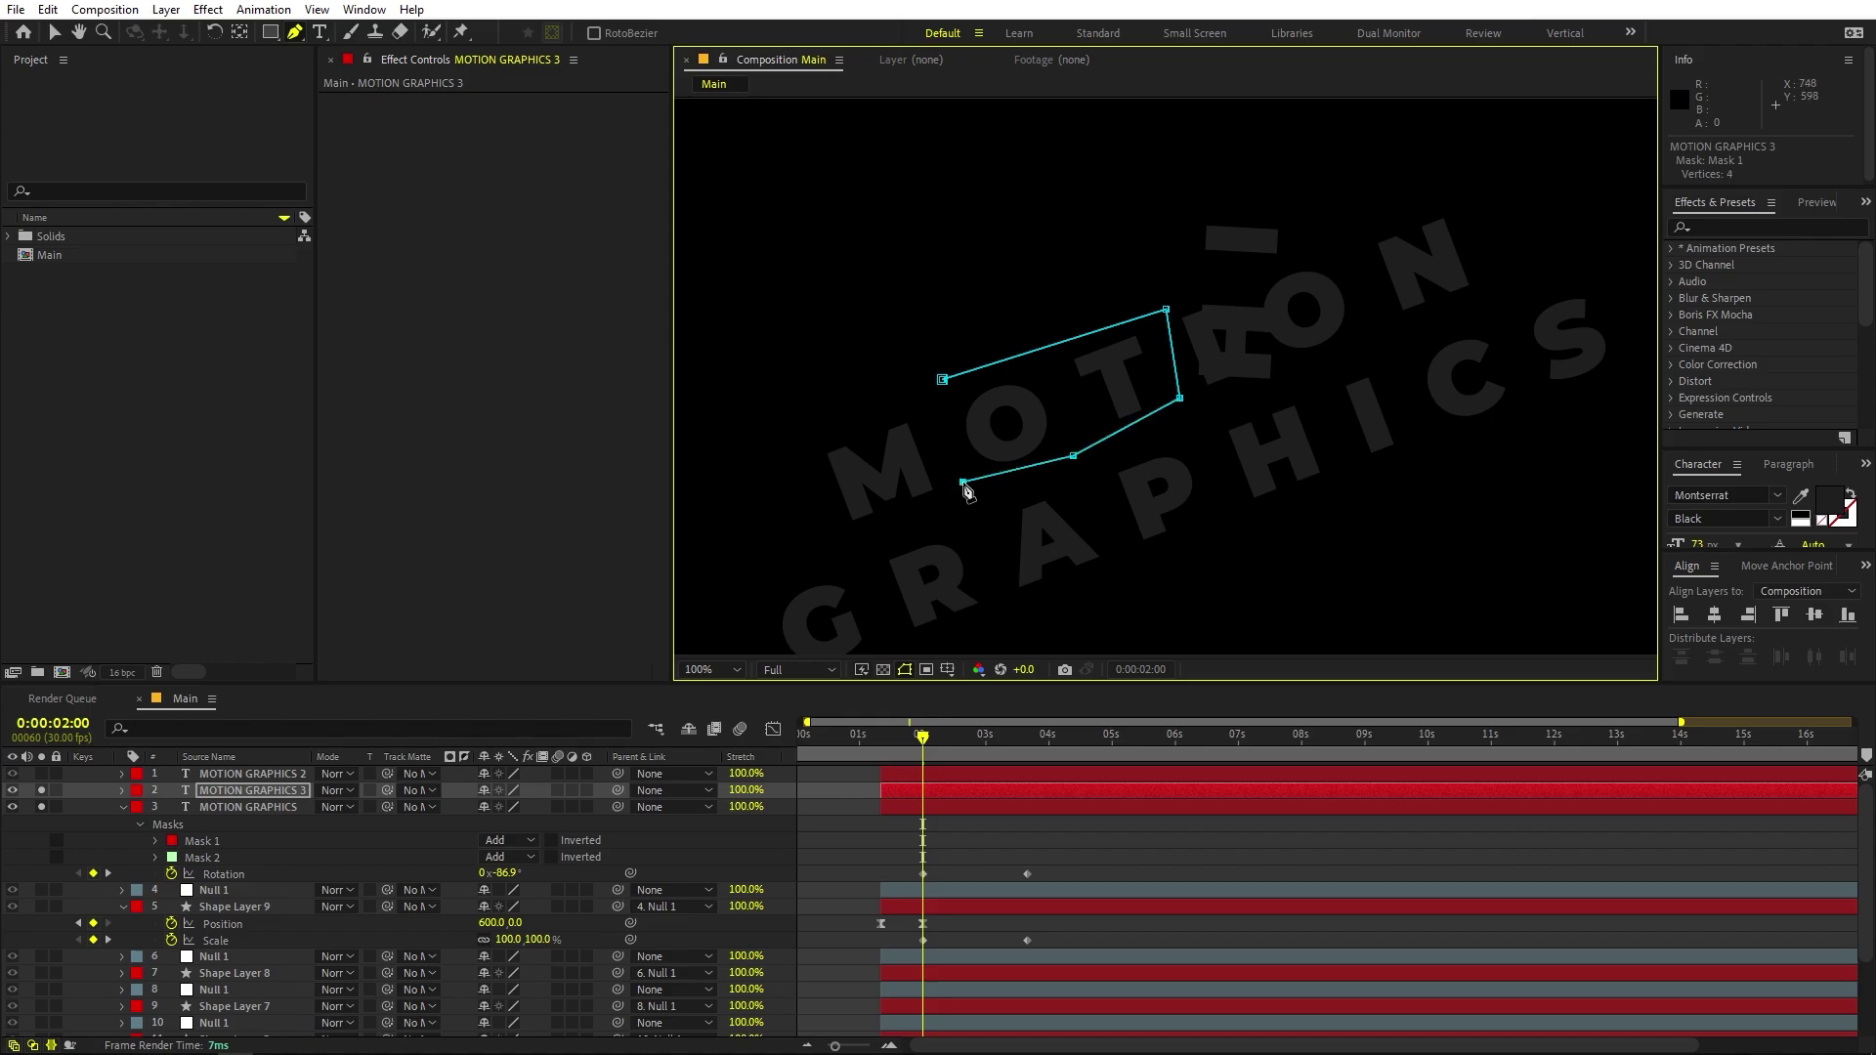
{"action": "left_click", "coordinate": [942, 380]}
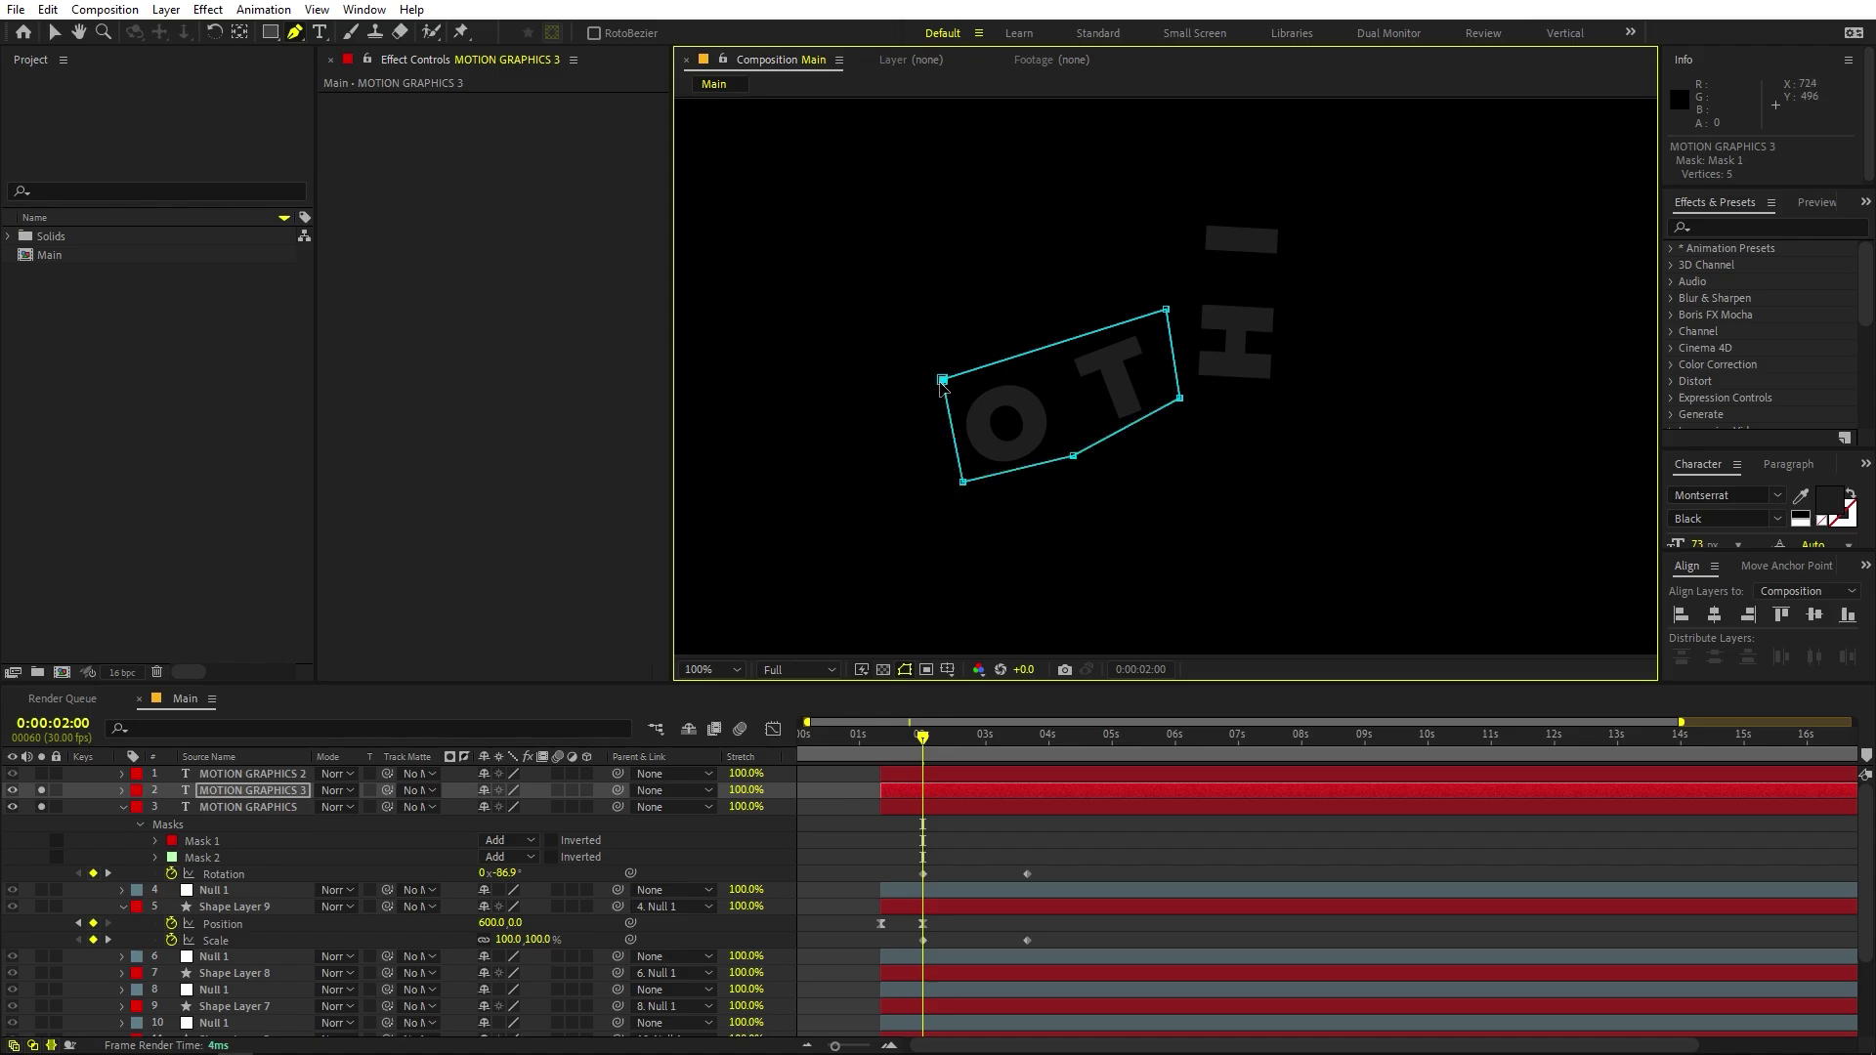
{"action": "scroll", "coordinate": [1099, 518], "scroll_direction": "down", "scroll_amount": 2}
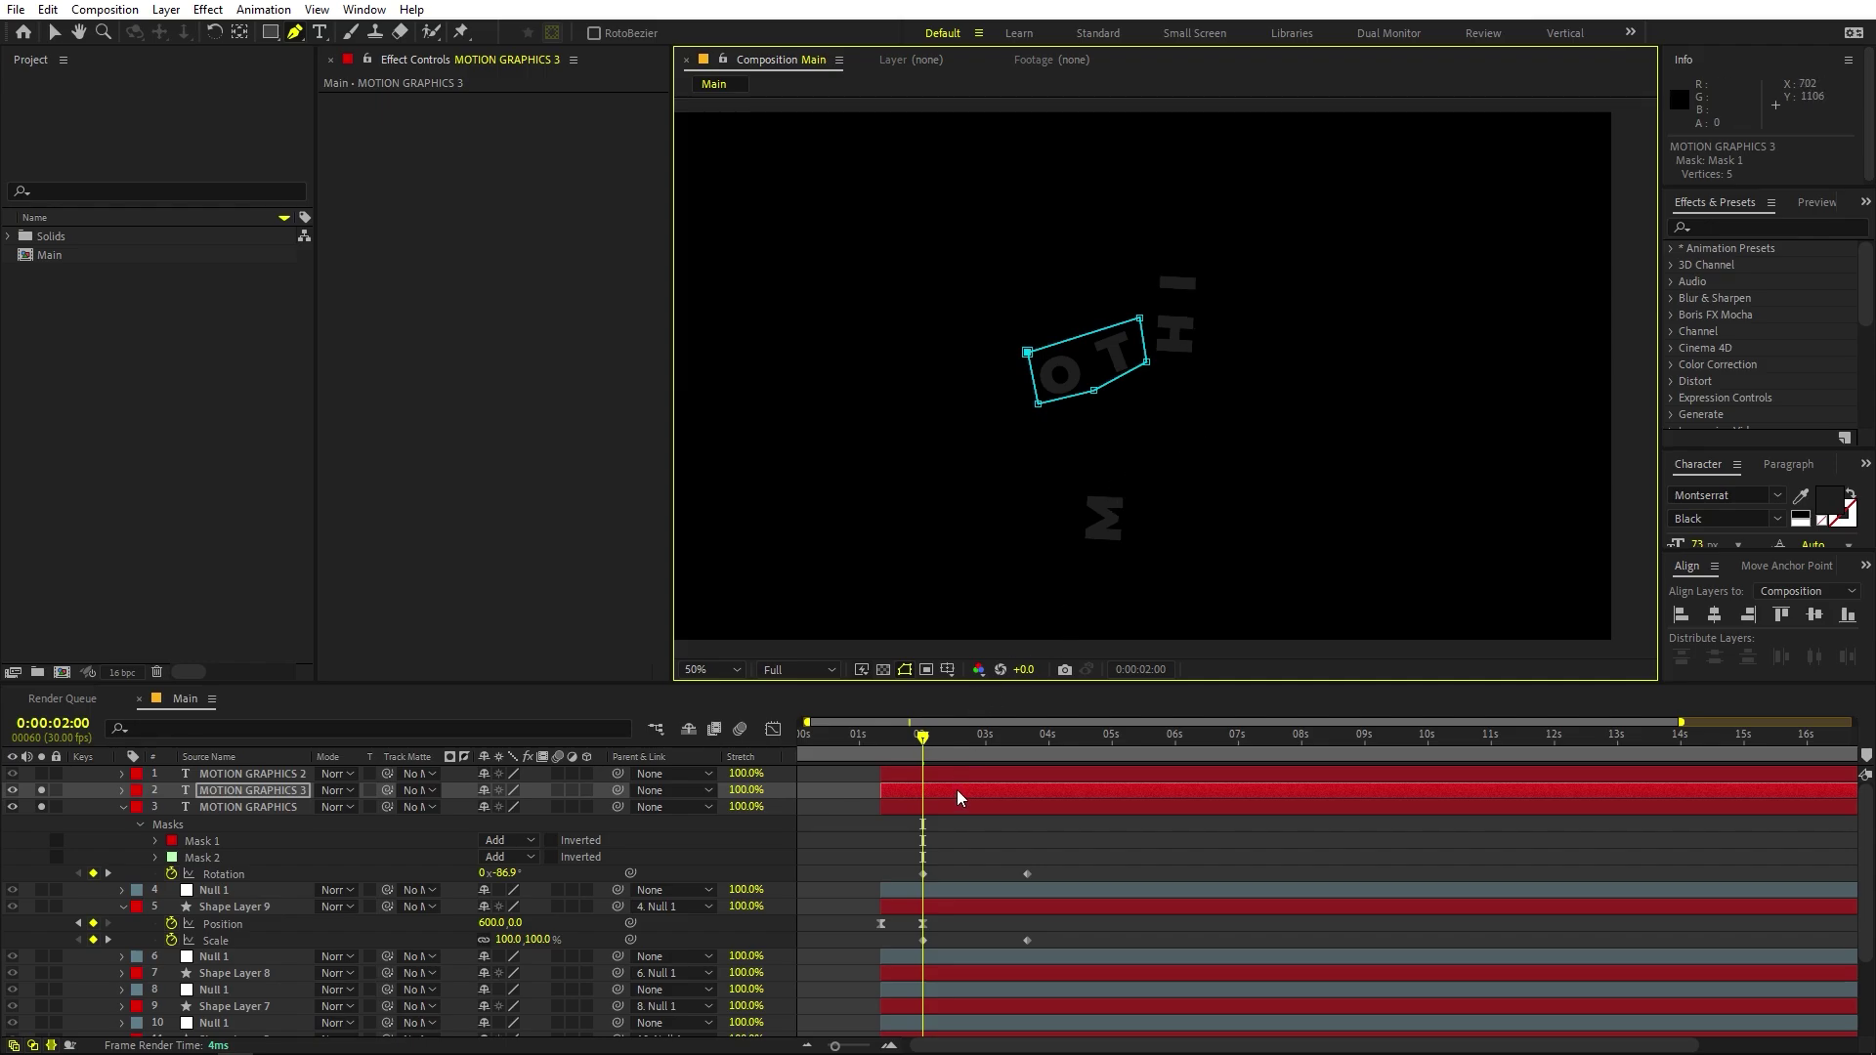
Draw a second Pen mask on MOTION GRAPHICS 3 around the ICS ending of GRAPHICS and extend its outer vertices past the S.
{"action": "left_click", "coordinate": [1216, 371]}
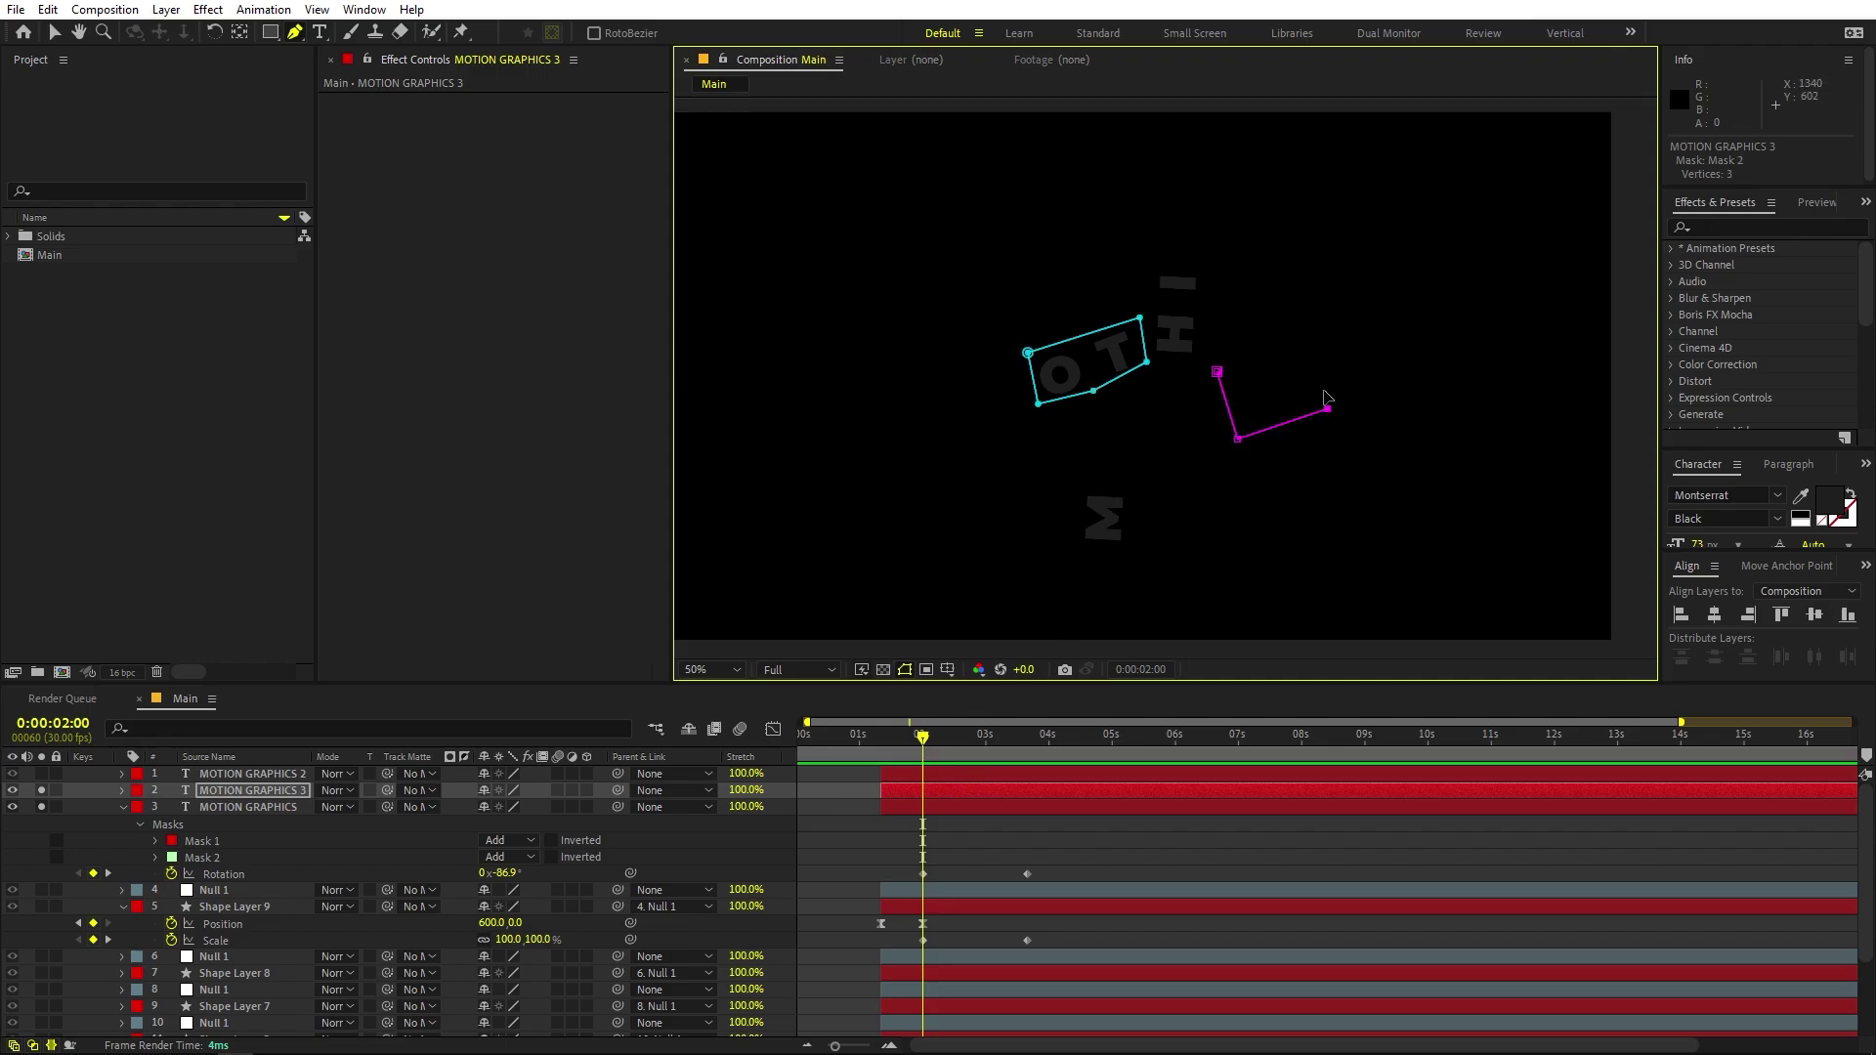
{"action": "left_click", "coordinate": [1219, 374]}
{"action": "left_click_drag", "start_coordinate": [1217, 374], "coordinate": [1389, 283]}
{"action": "left_click_drag", "start_coordinate": [1326, 409], "coordinate": [1394, 366]}
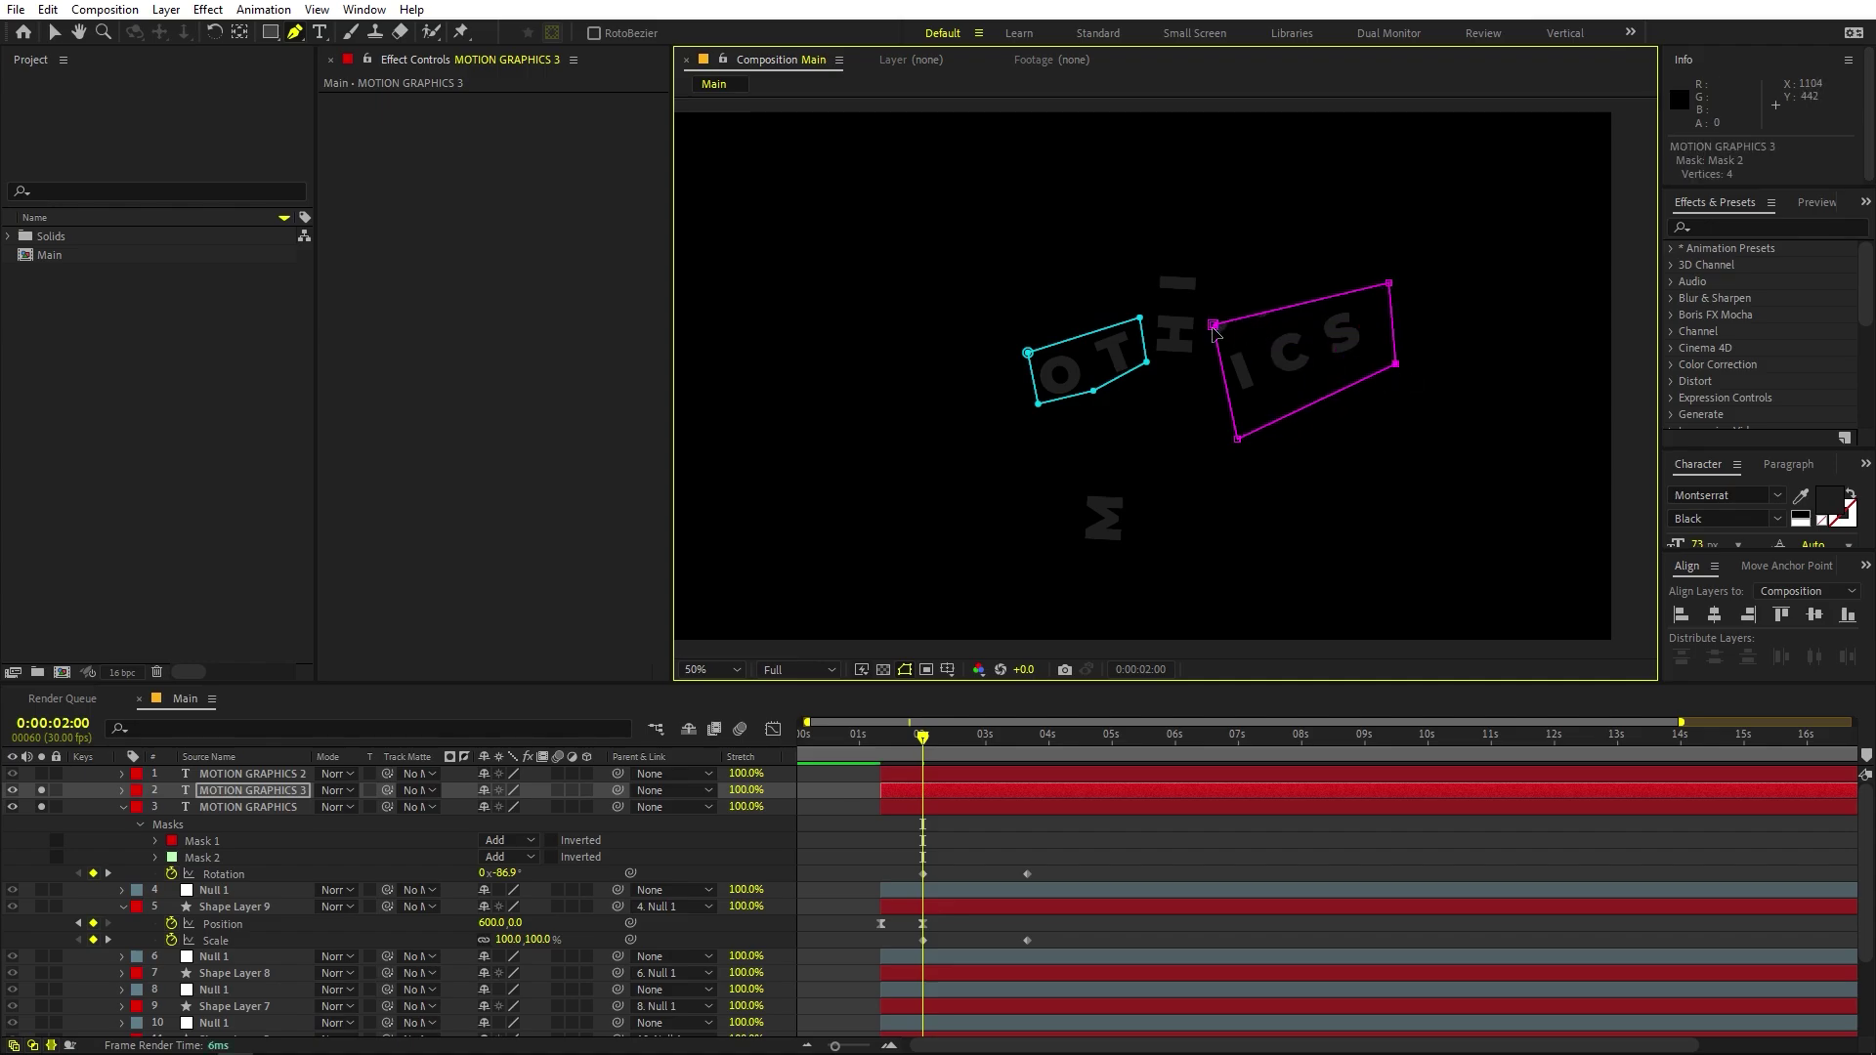
Move the inner vertices of MOTION GRAPHICS 3's second mask inward so it encloses only C and S.
{"action": "left_click_drag", "start_coordinate": [1212, 325], "coordinate": [1267, 317]}
{"action": "left_click_drag", "start_coordinate": [1237, 439], "coordinate": [1266, 405]}
{"action": "left_click_drag", "start_coordinate": [1268, 318], "coordinate": [1258, 318]}
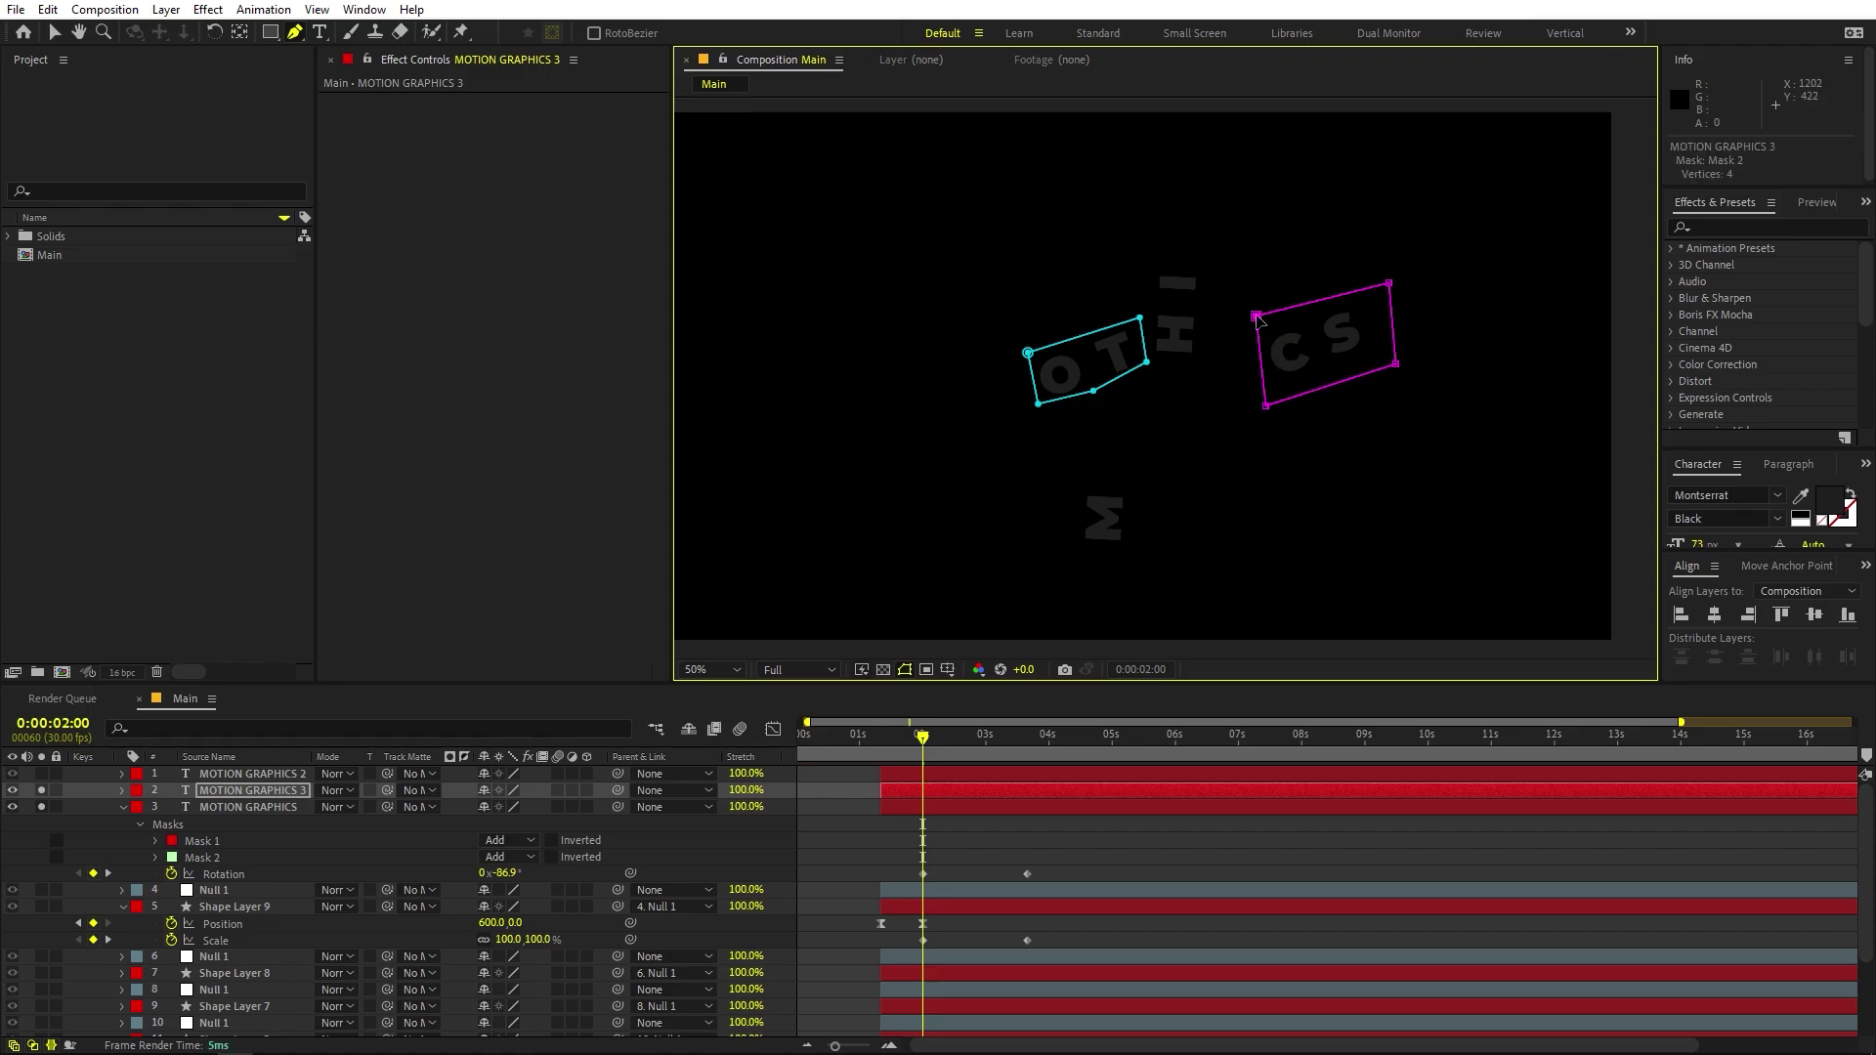
{"action": "mouse_move", "coordinate": [923, 736]}
{"action": "left_mouse_down"}
{"action": "mouse_move", "coordinate": [1022, 748]}
{"action": "mouse_move", "coordinate": [887, 740]}
{"action": "mouse_move", "coordinate": [1058, 754]}
{"action": "mouse_move", "coordinate": [909, 750]}
{"action": "left_mouse_up"}
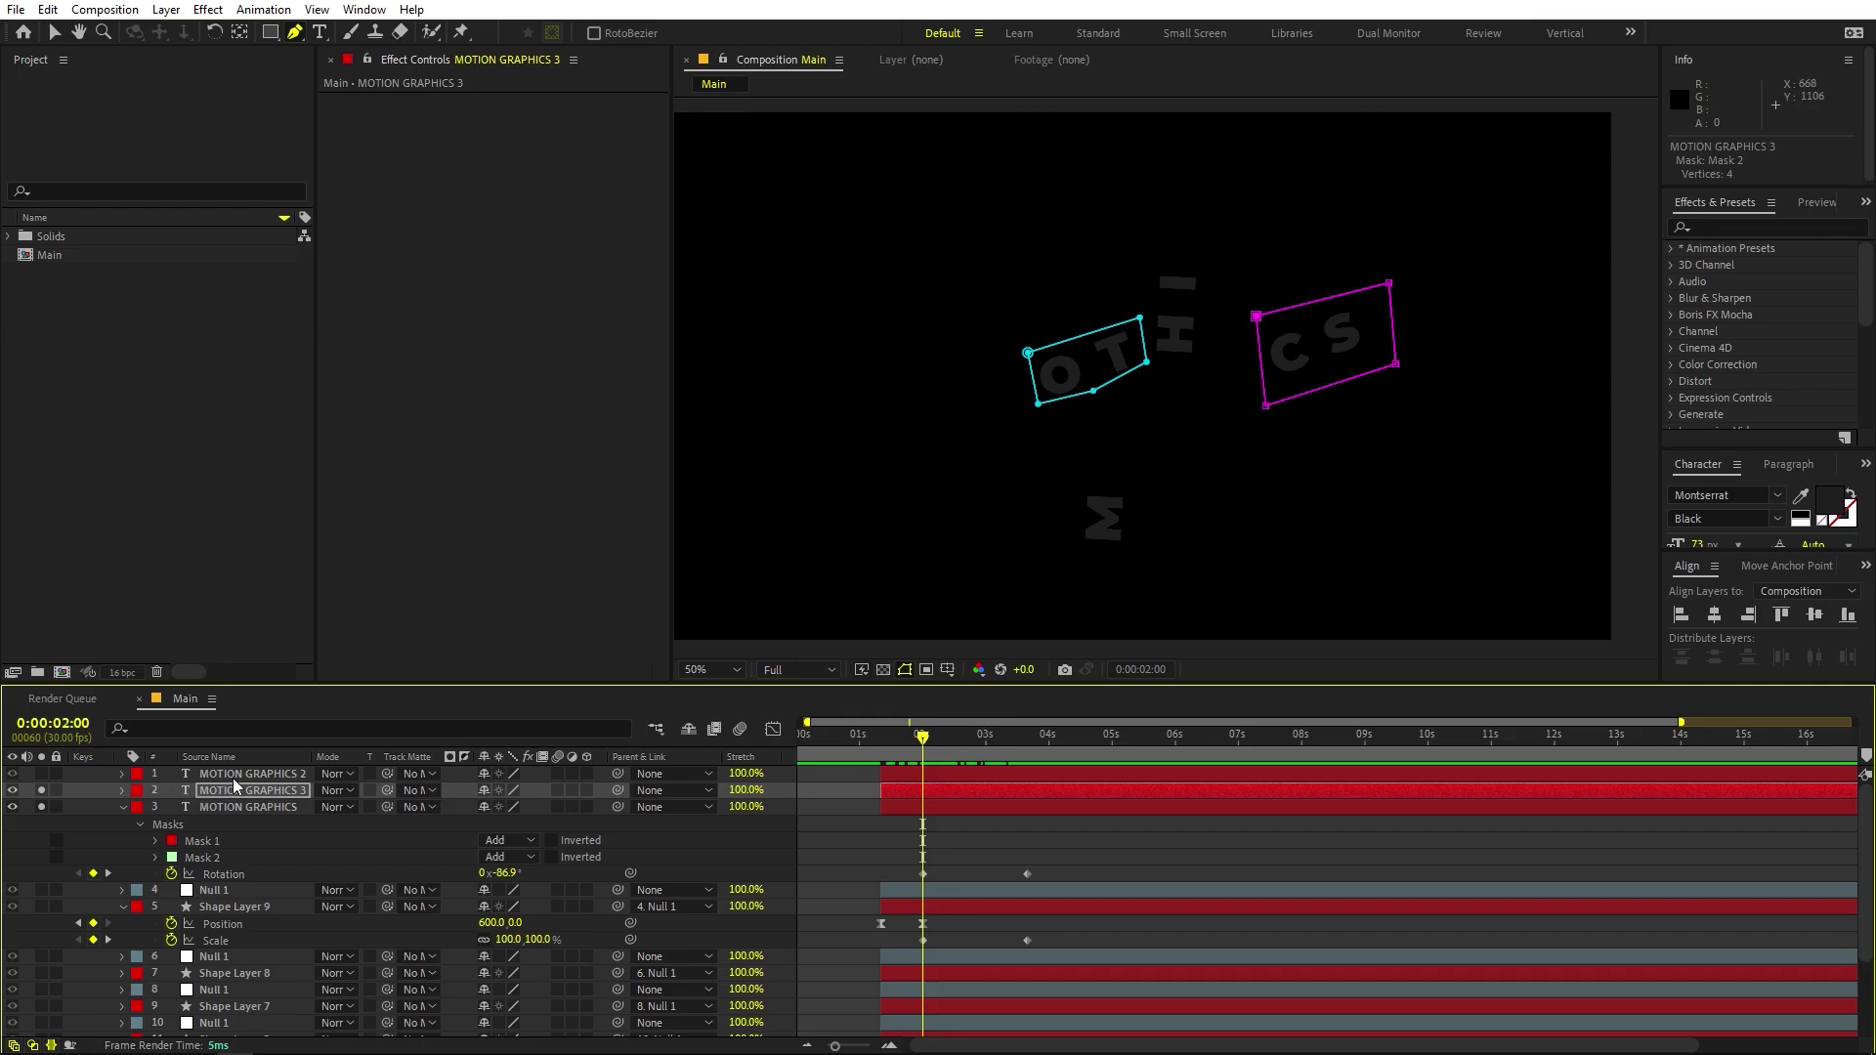
Solo the MOTION GRAPHICS 2 layer and draw a closed Pen mask around its letters G and R.
{"action": "left_click", "coordinate": [235, 777]}
{"action": "left_click", "coordinate": [41, 774]}
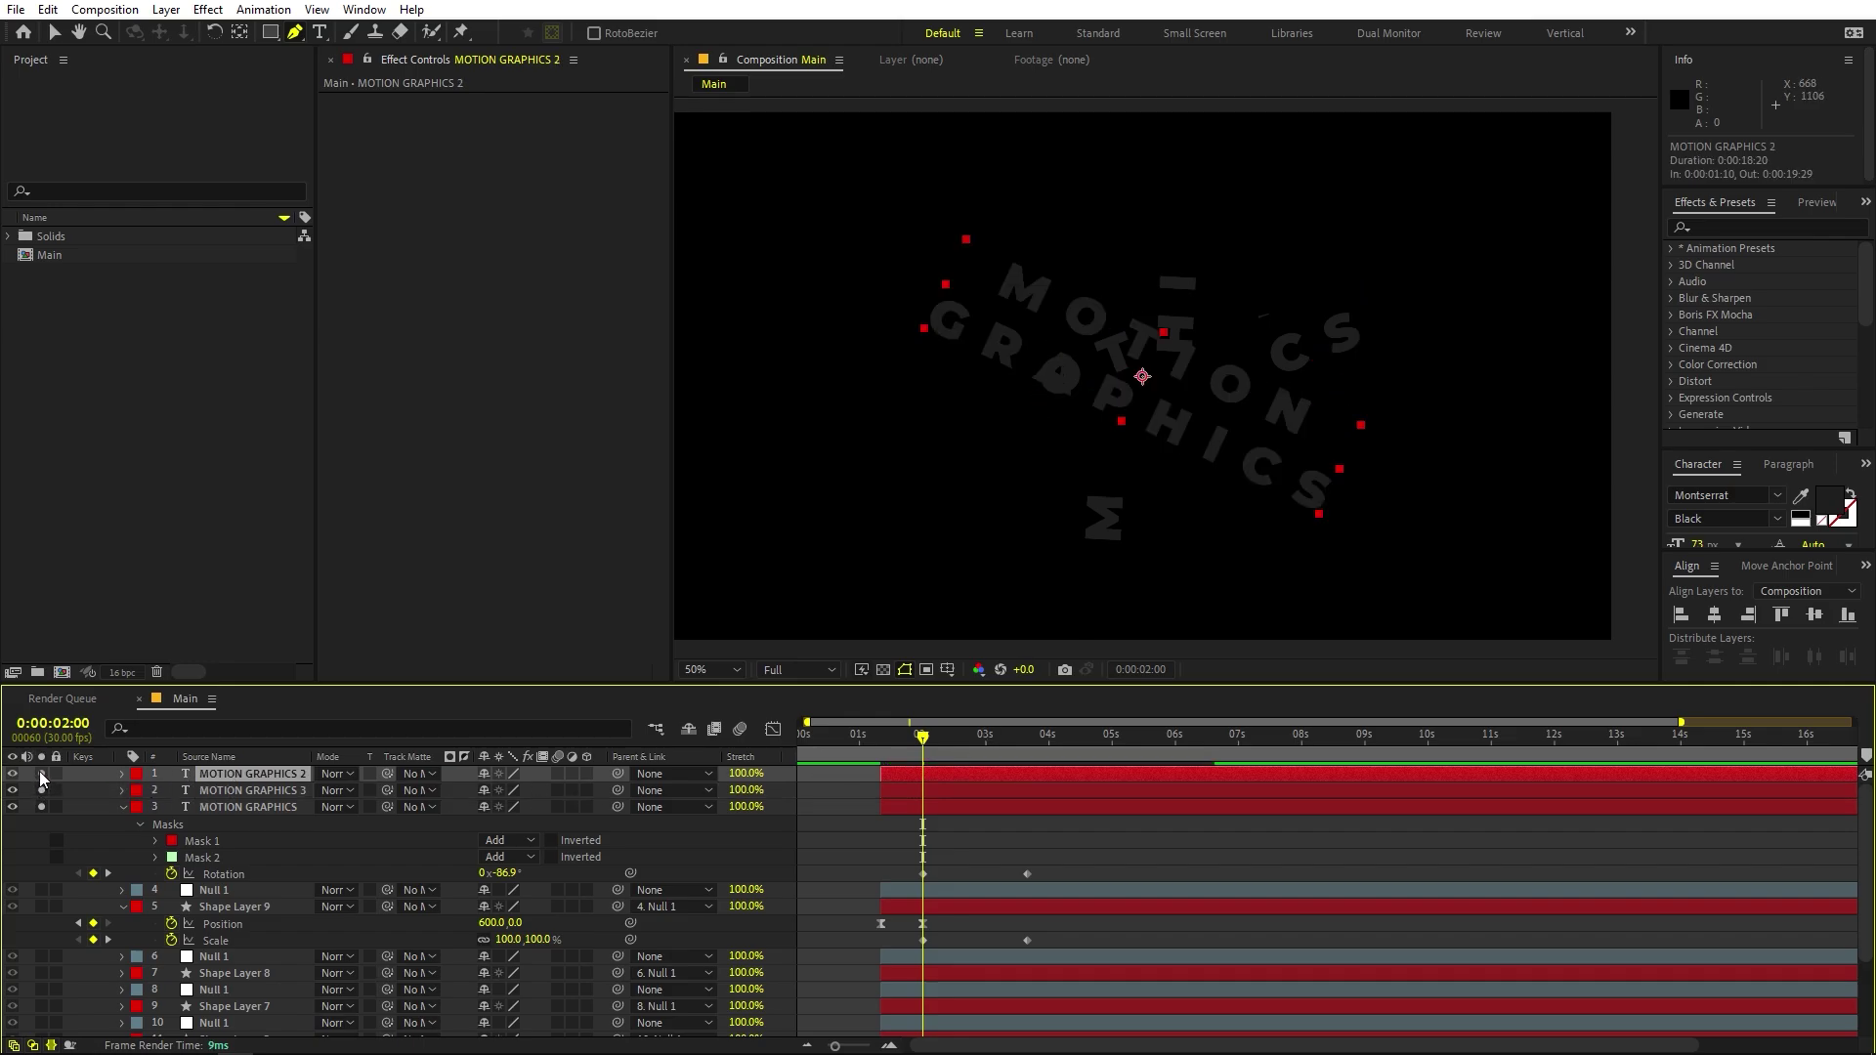
{"action": "left_click", "coordinate": [927, 280]}
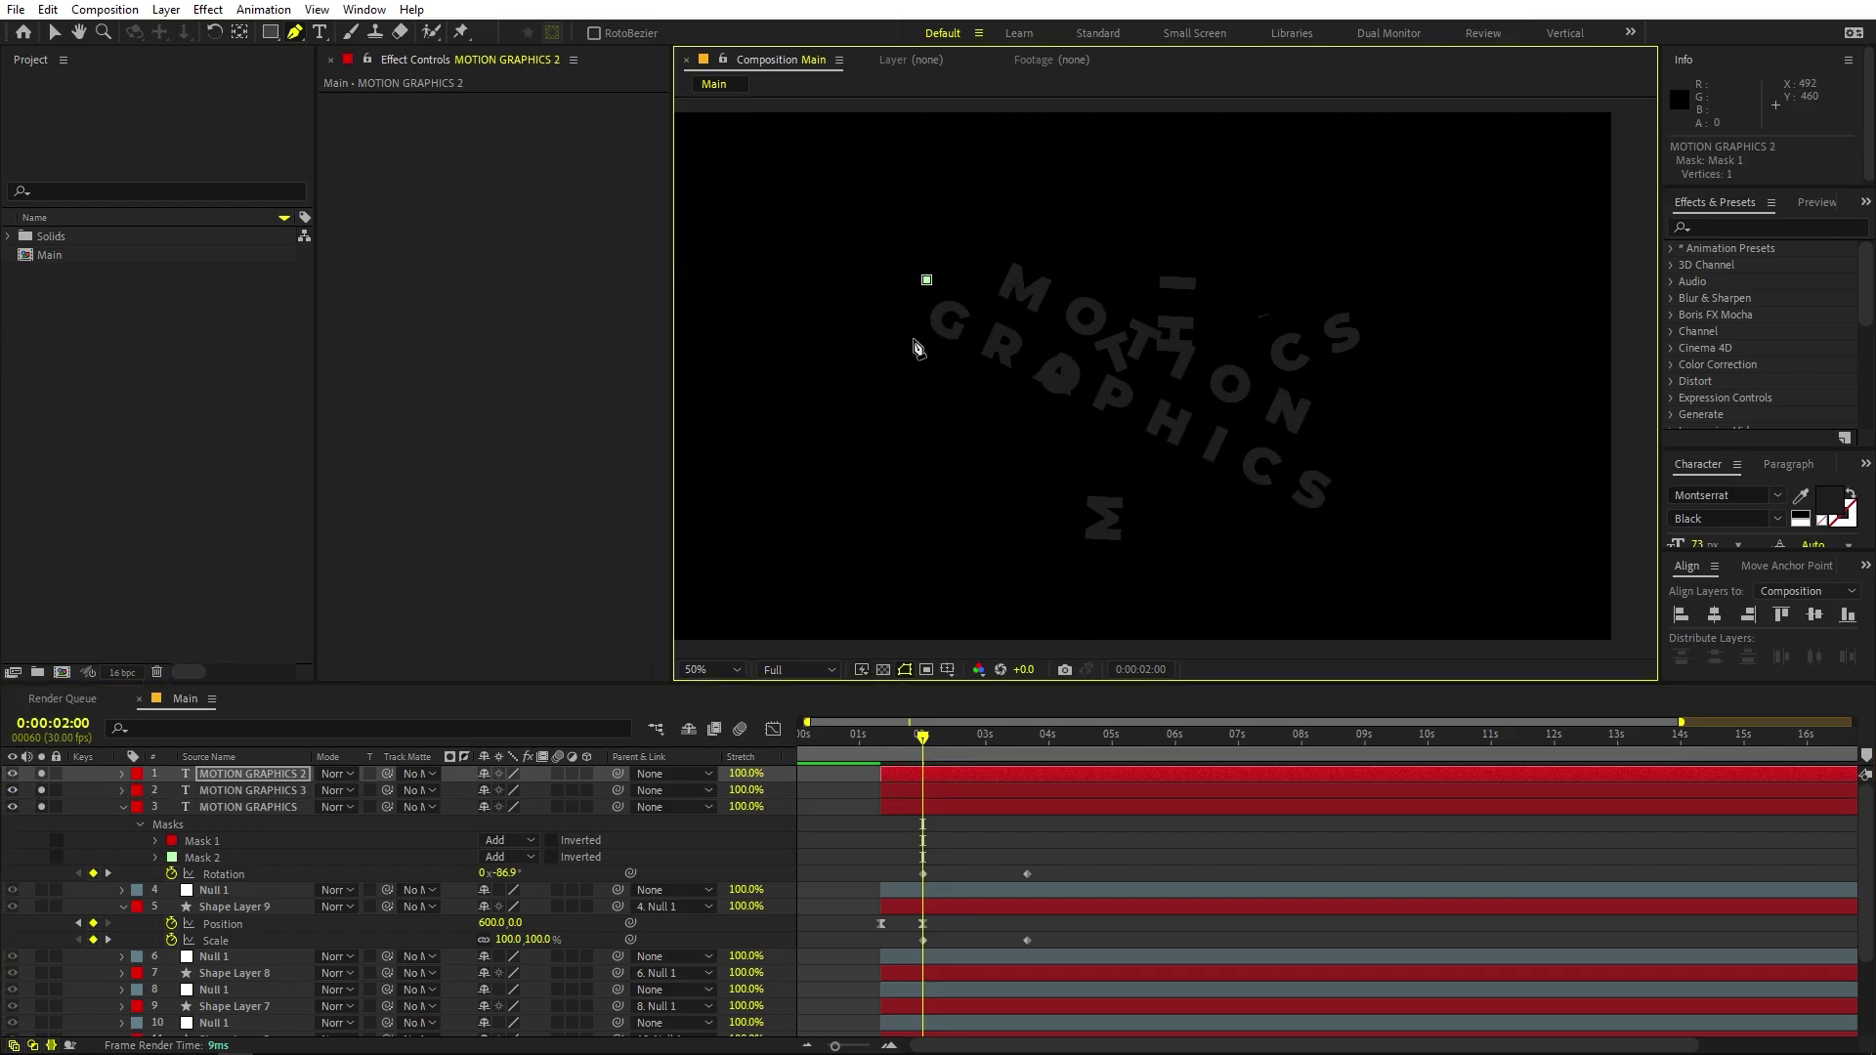
{"action": "left_click", "coordinate": [1018, 390]}
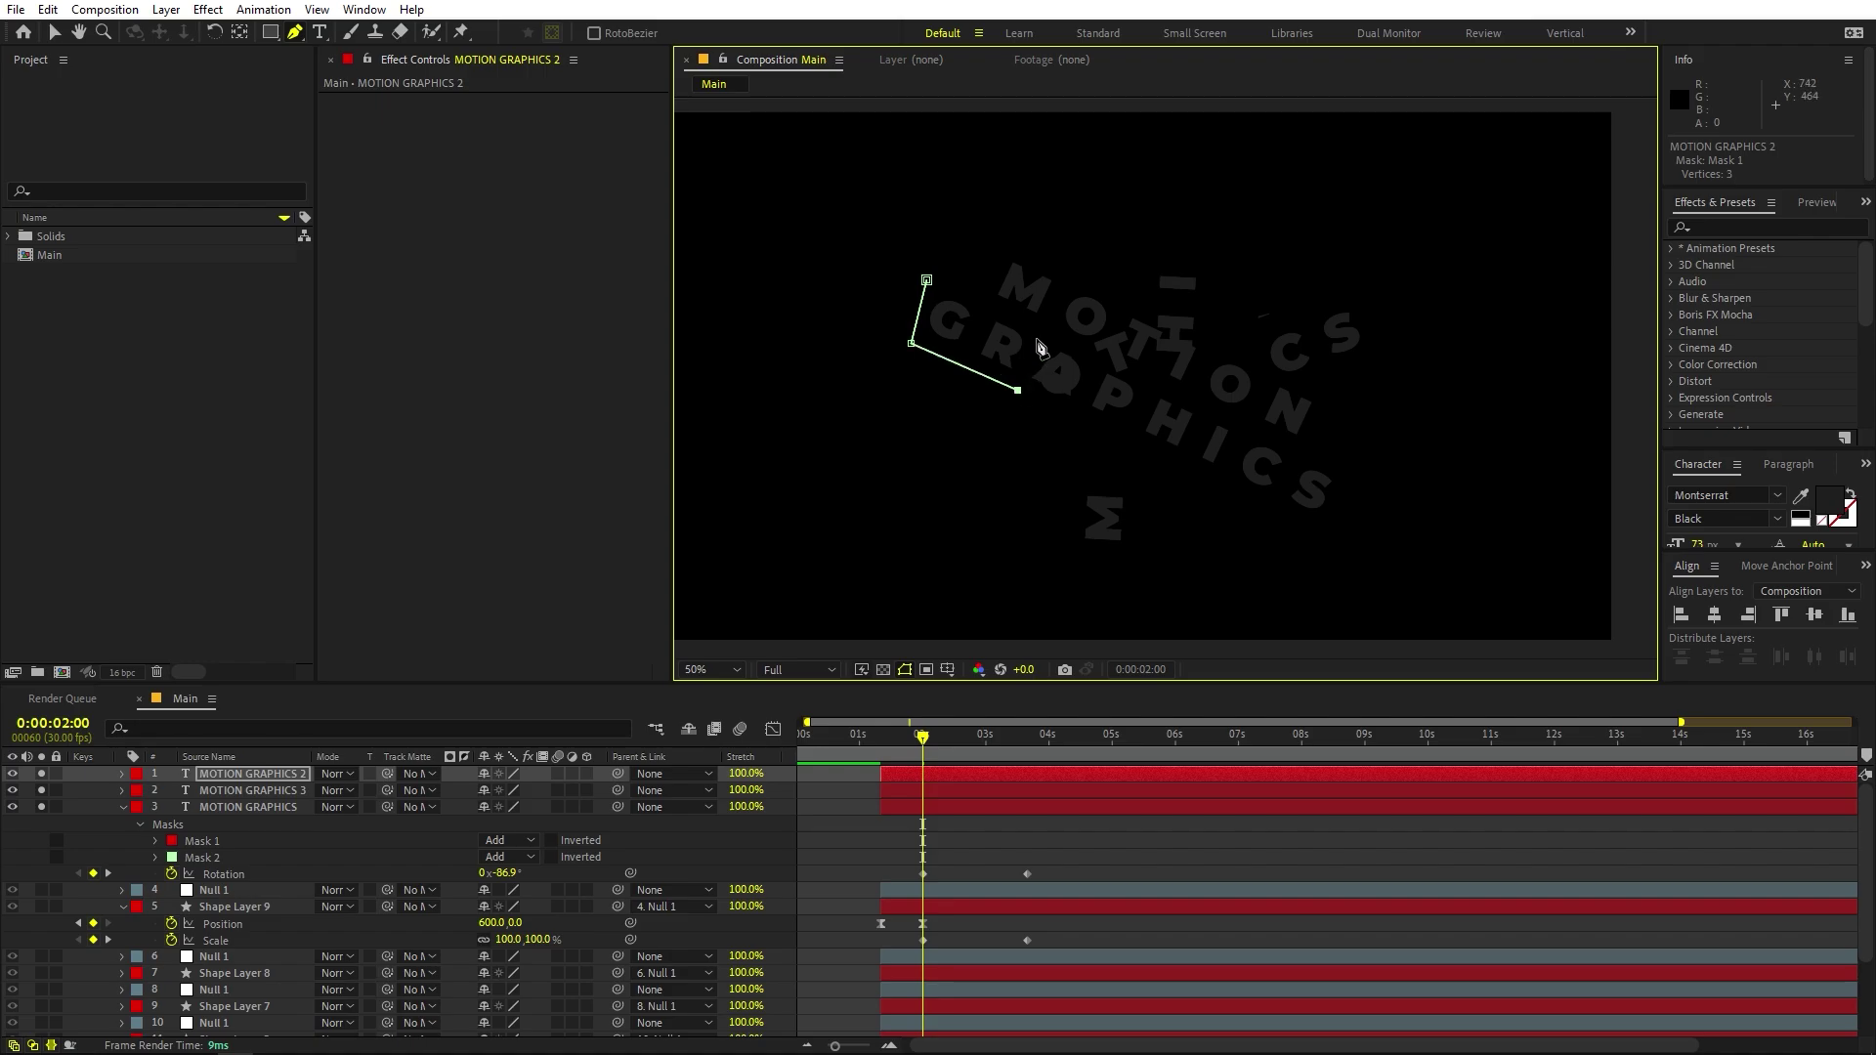
{"action": "left_click", "coordinate": [928, 281]}
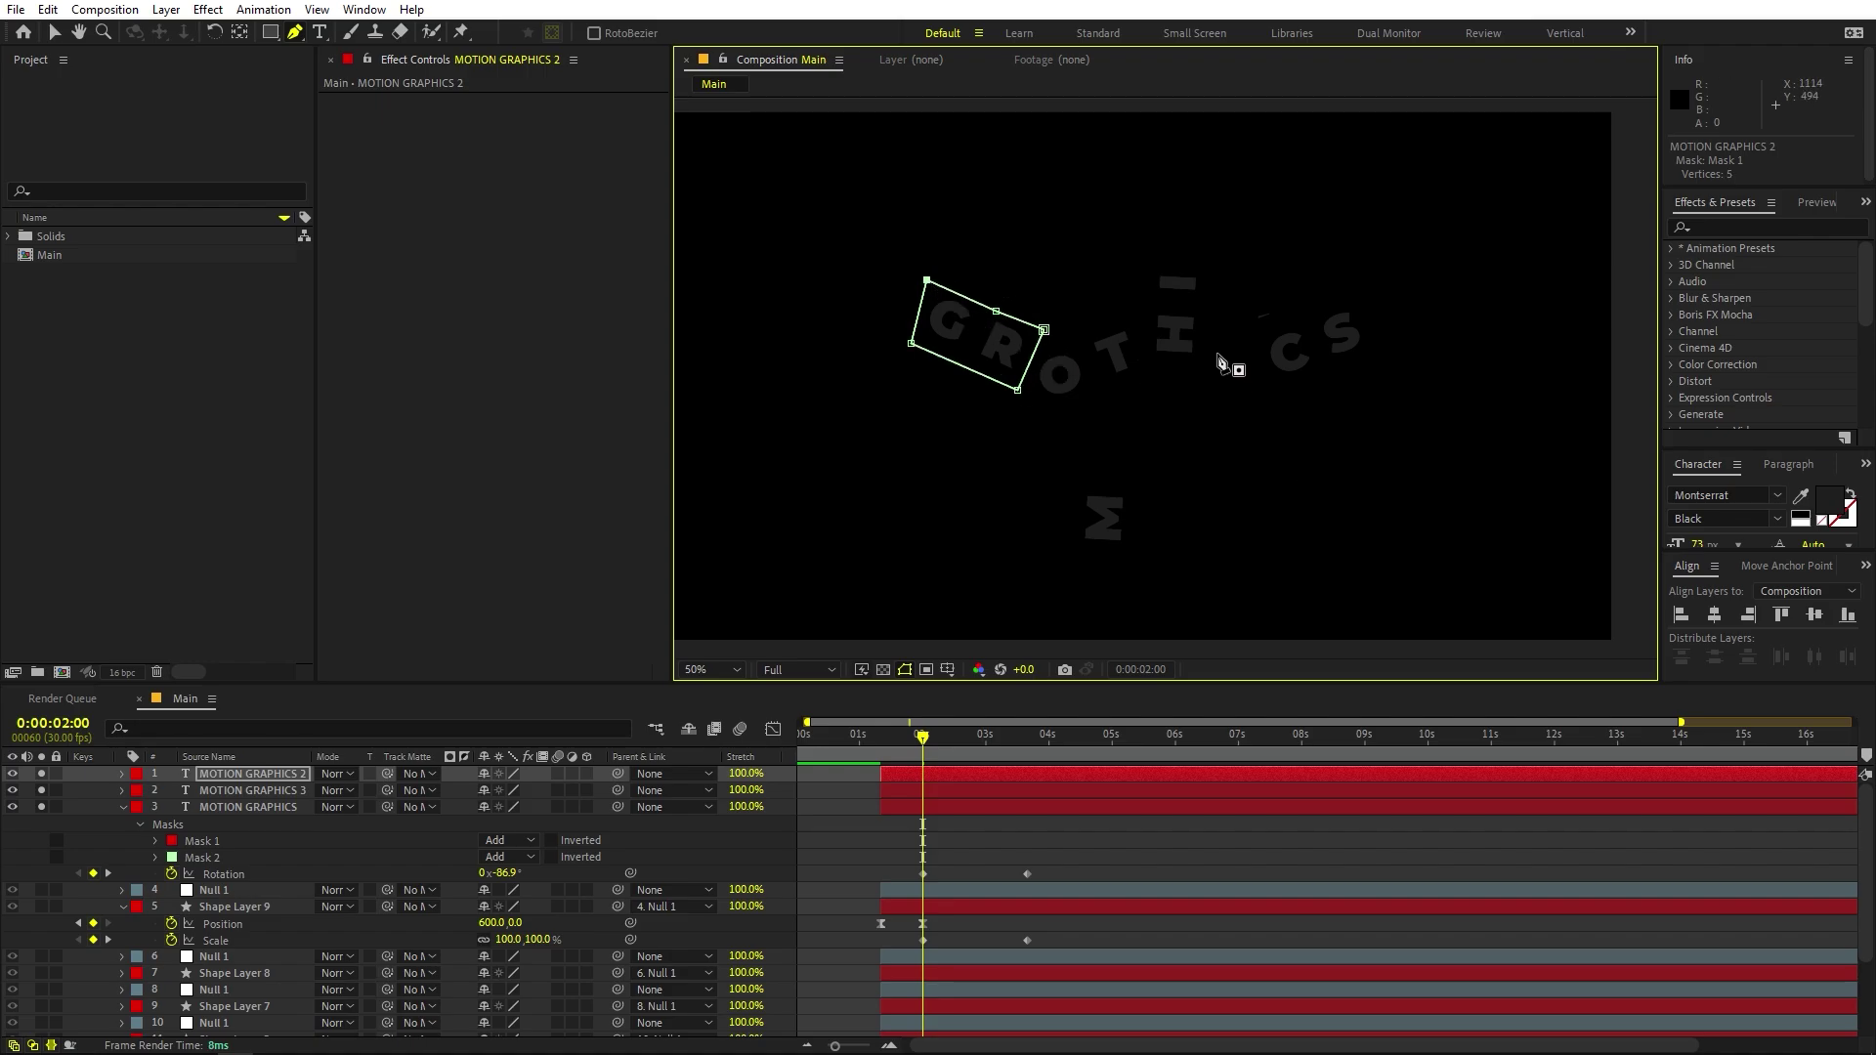
{"action": "left_click_drag", "start_coordinate": [1207, 392], "coordinate": [1195, 411]}
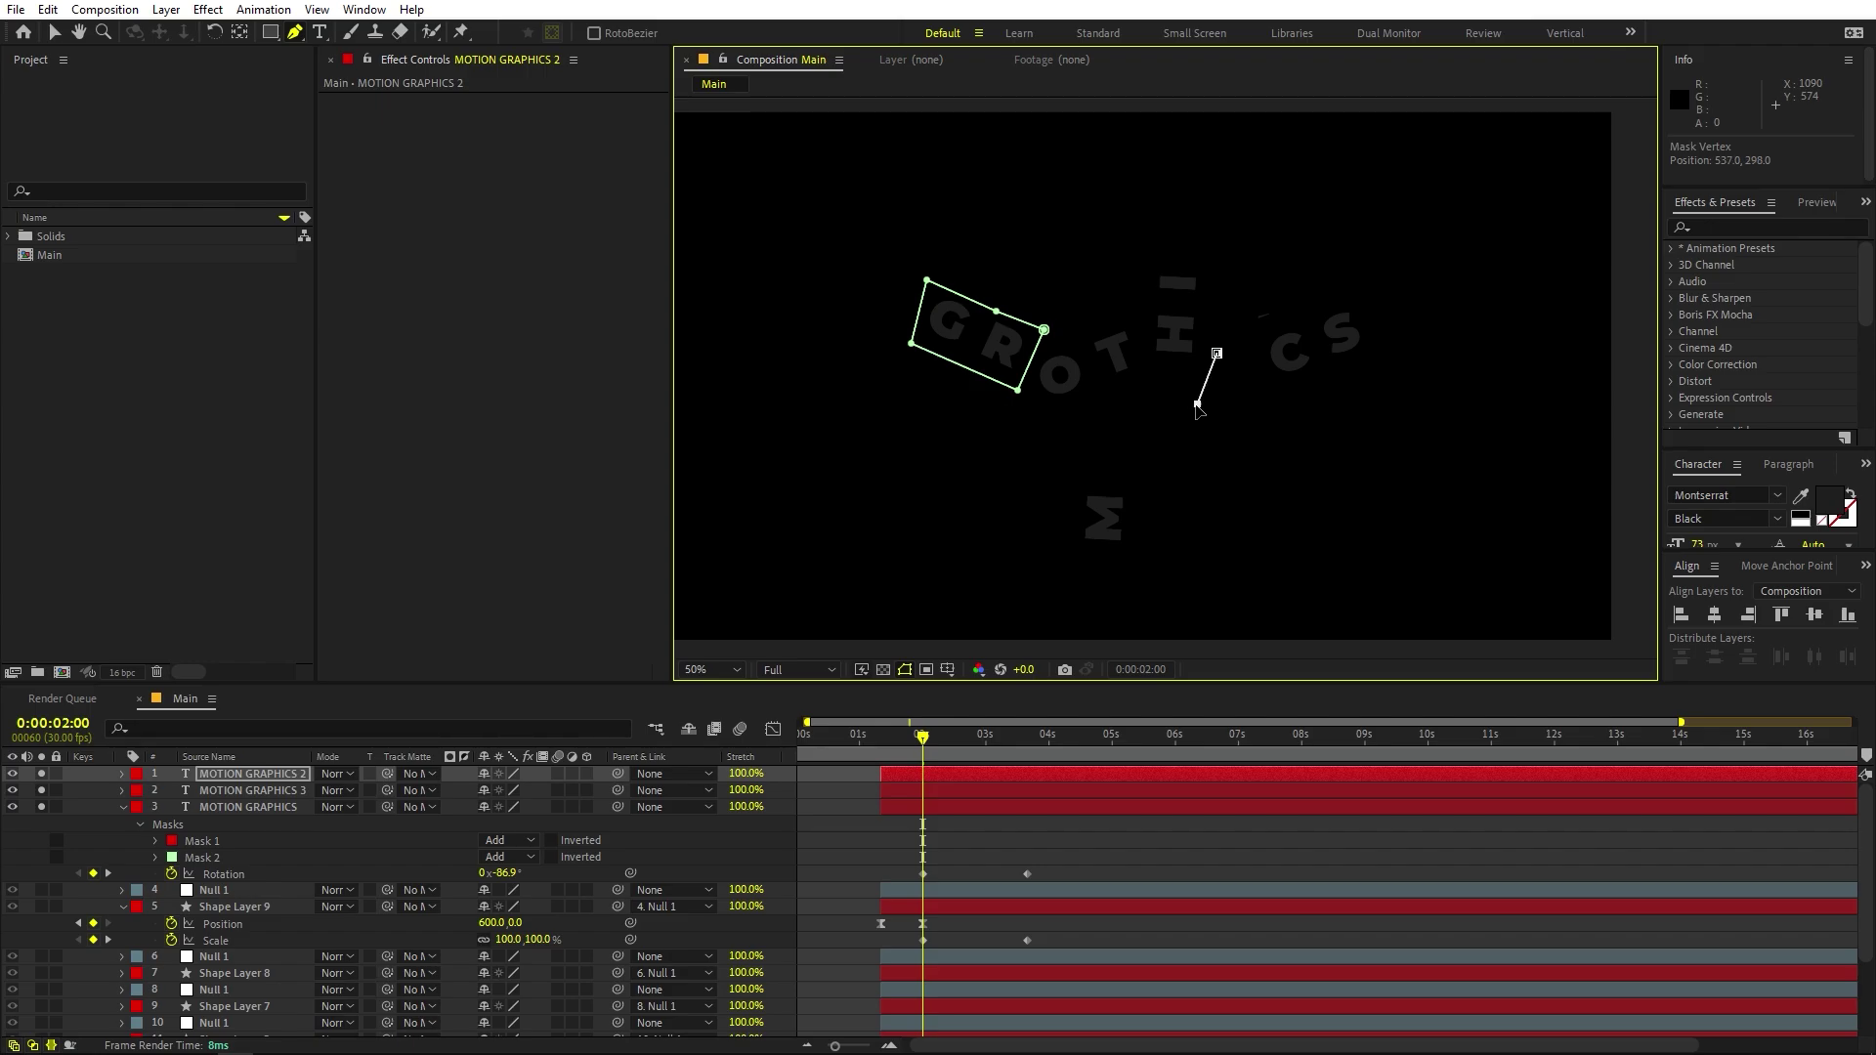
{"action": "left_click", "coordinate": [1295, 422]}
{"action": "left_click", "coordinate": [1217, 354]}
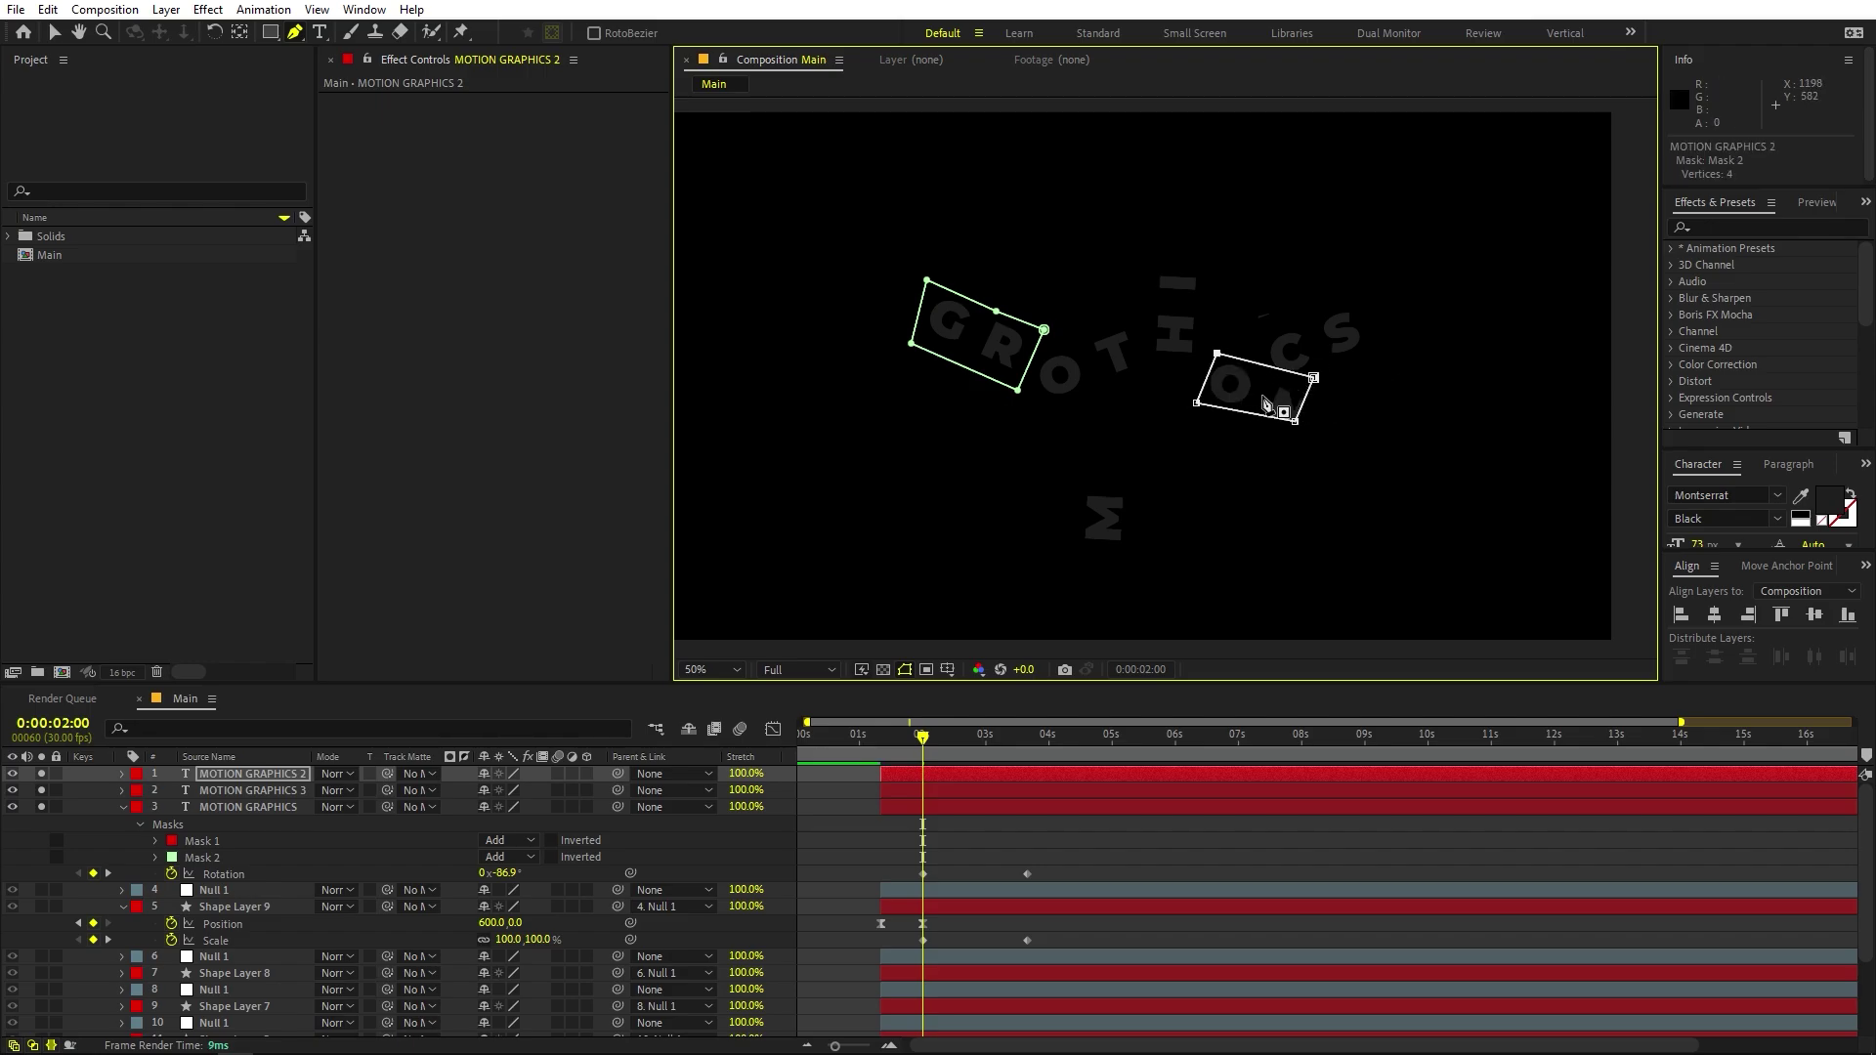
{"action": "key", "text": "ctrl+z"}
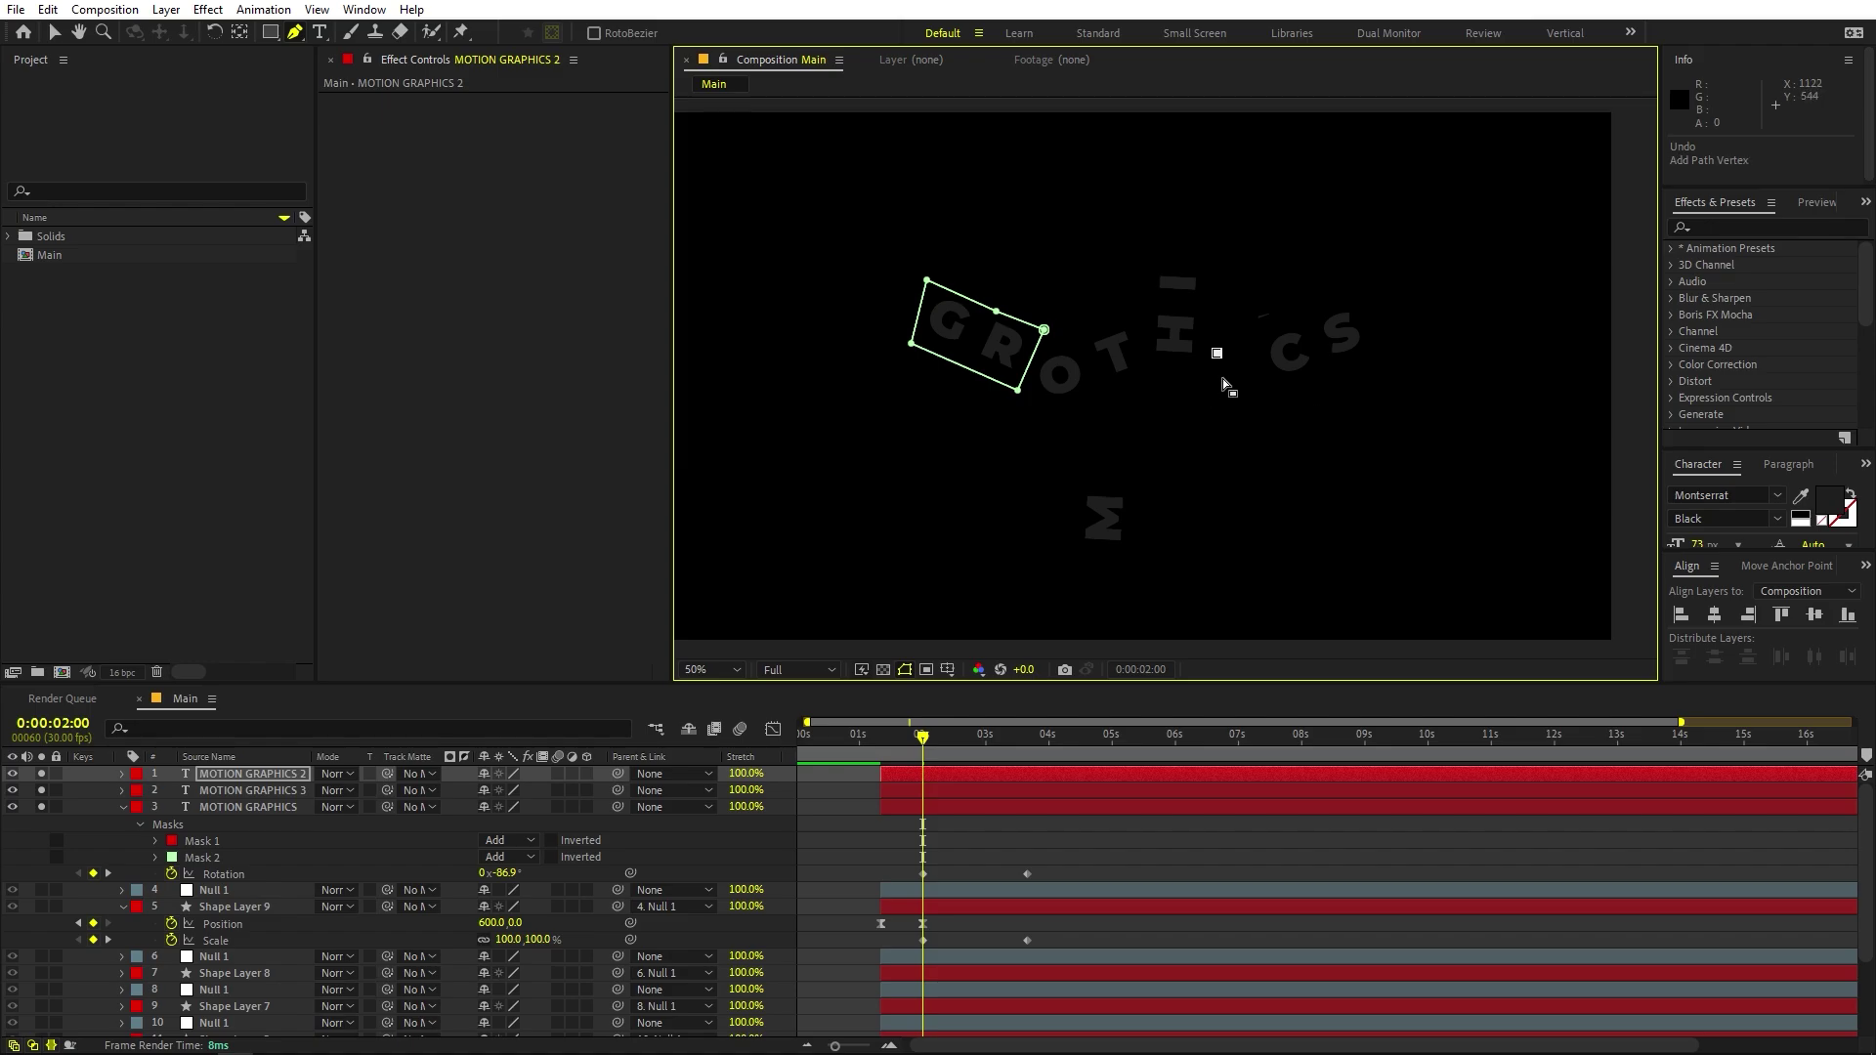
Expand the masks of the MOTION GRAPHICS 2 layer and set Mask 1's mode to None.
{"action": "left_click", "coordinate": [224, 774]}
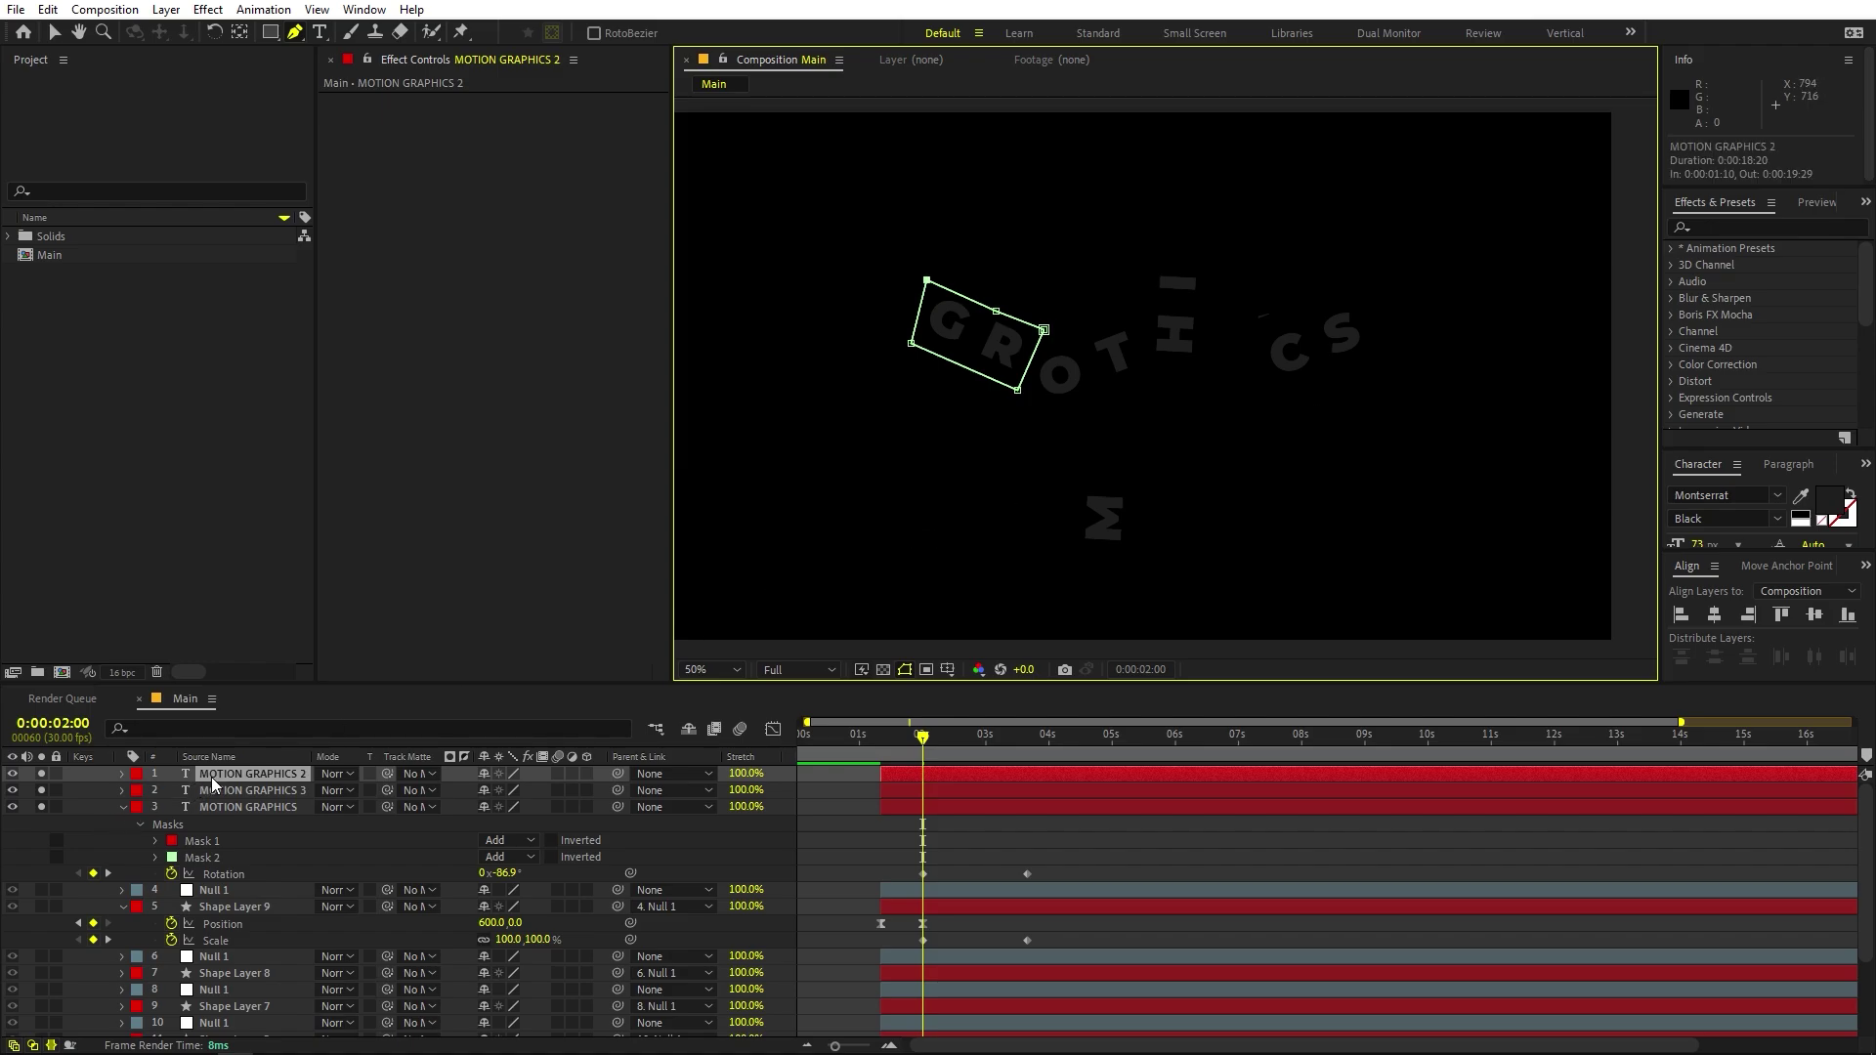
{"action": "left_click", "coordinate": [122, 775]}
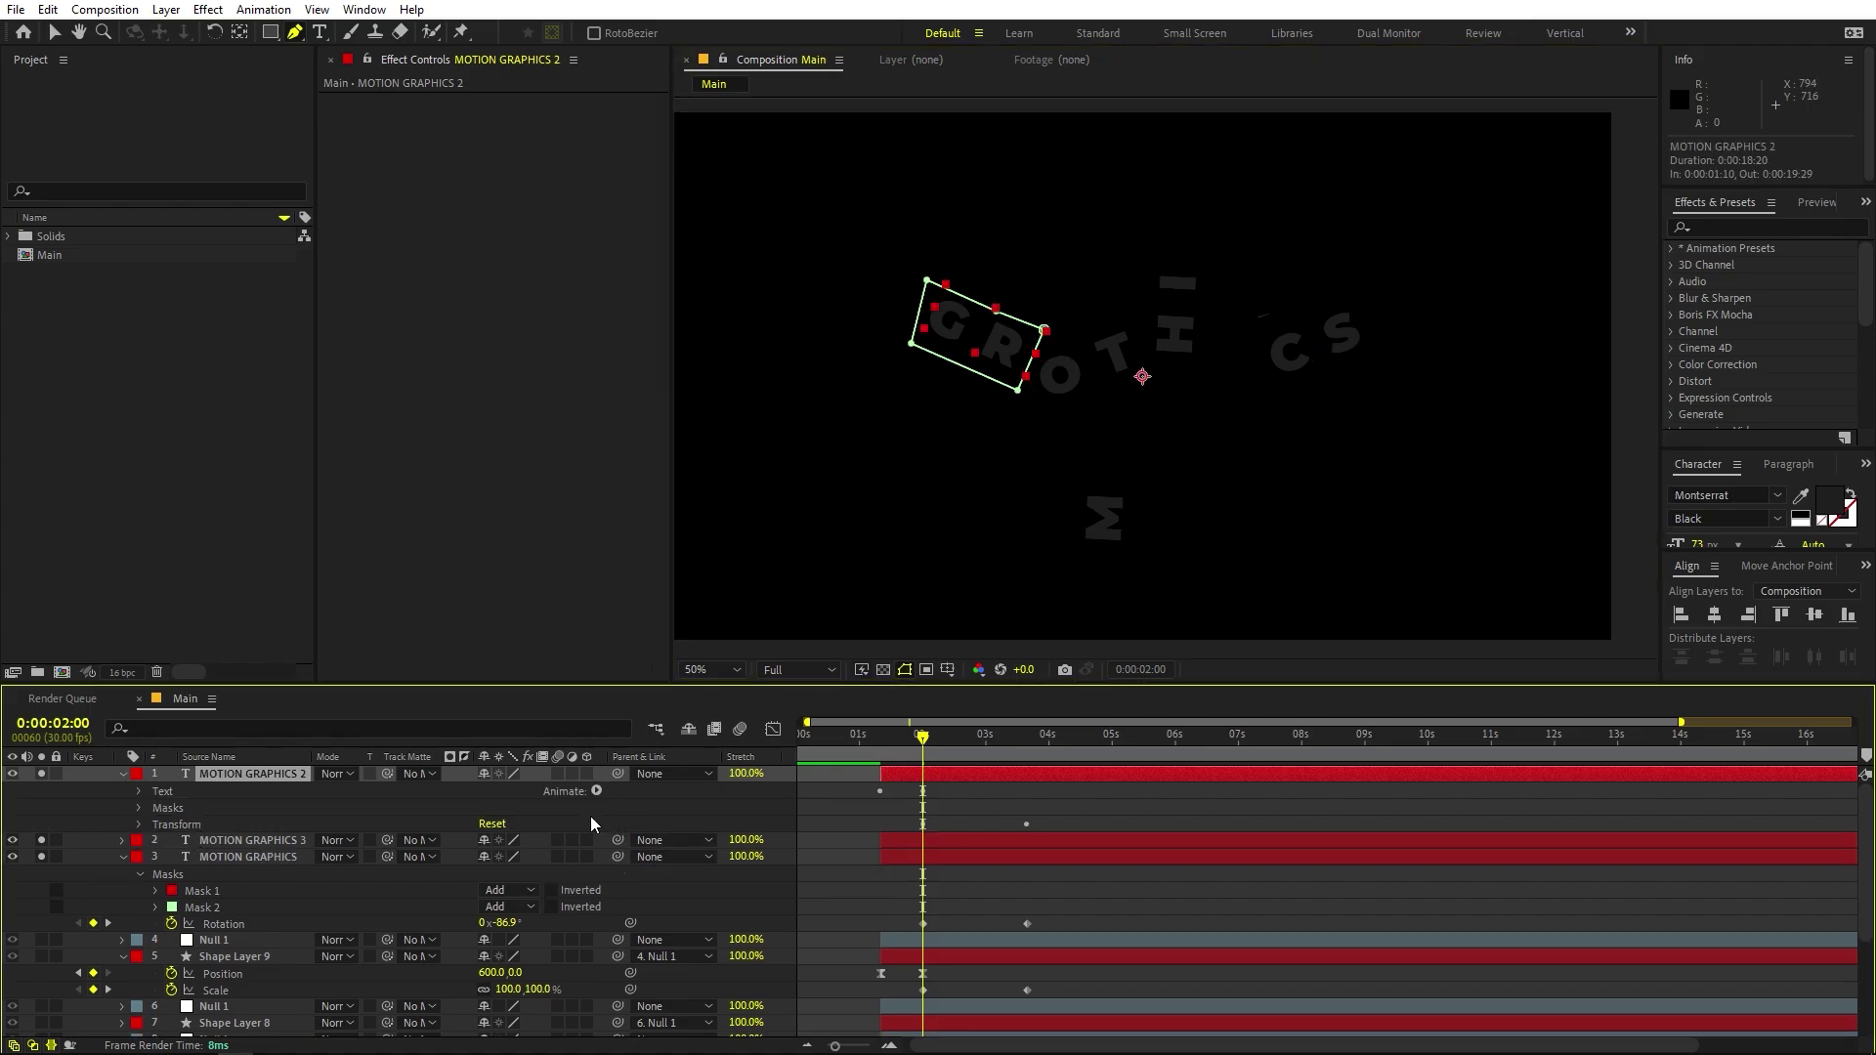
{"action": "left_click", "coordinate": [140, 809]}
{"action": "left_click", "coordinate": [495, 824]}
{"action": "left_click", "coordinate": [535, 846]}
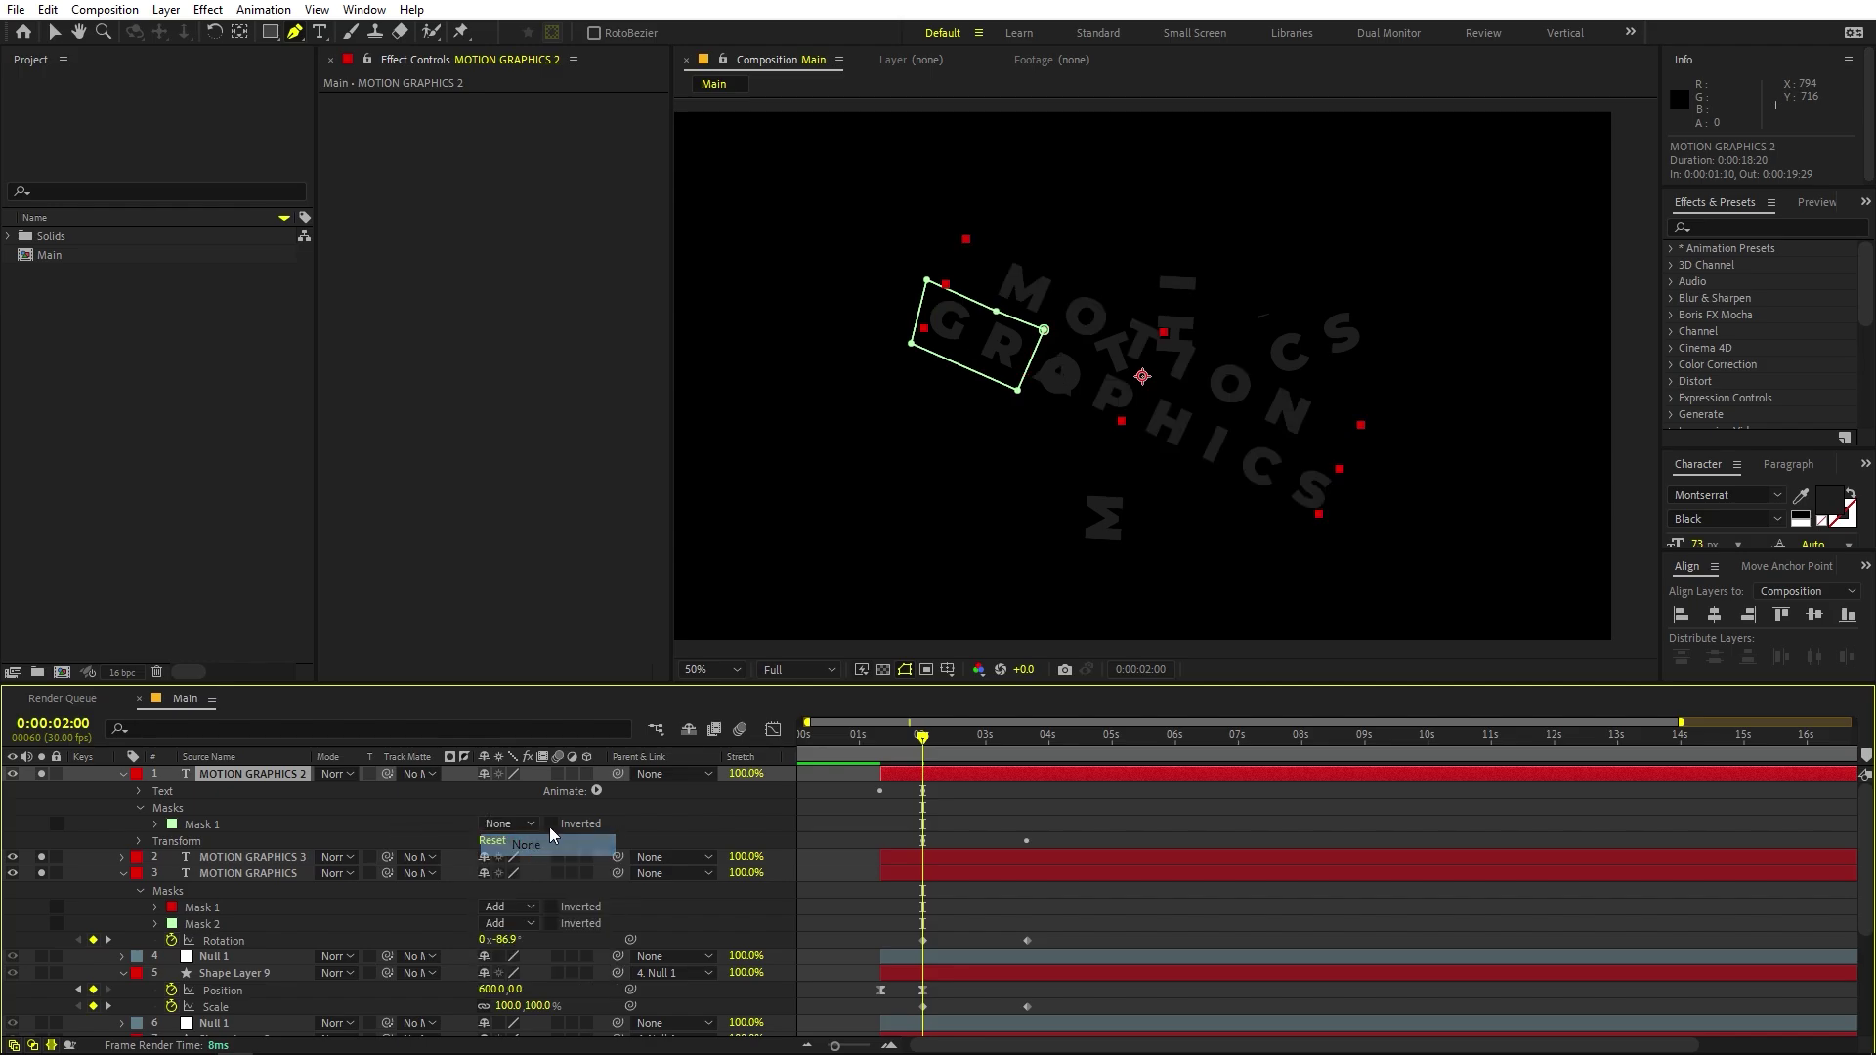
Draw a second closed Pen mask on MOTION GRAPHICS 2 around the O and N of MOTION and set Mask 1's mode to Add.
{"action": "scroll", "coordinate": [1168, 377], "scroll_direction": "up", "scroll_amount": 2}
{"action": "left_click_drag", "start_coordinate": [1345, 353], "coordinate": [1285, 313]}
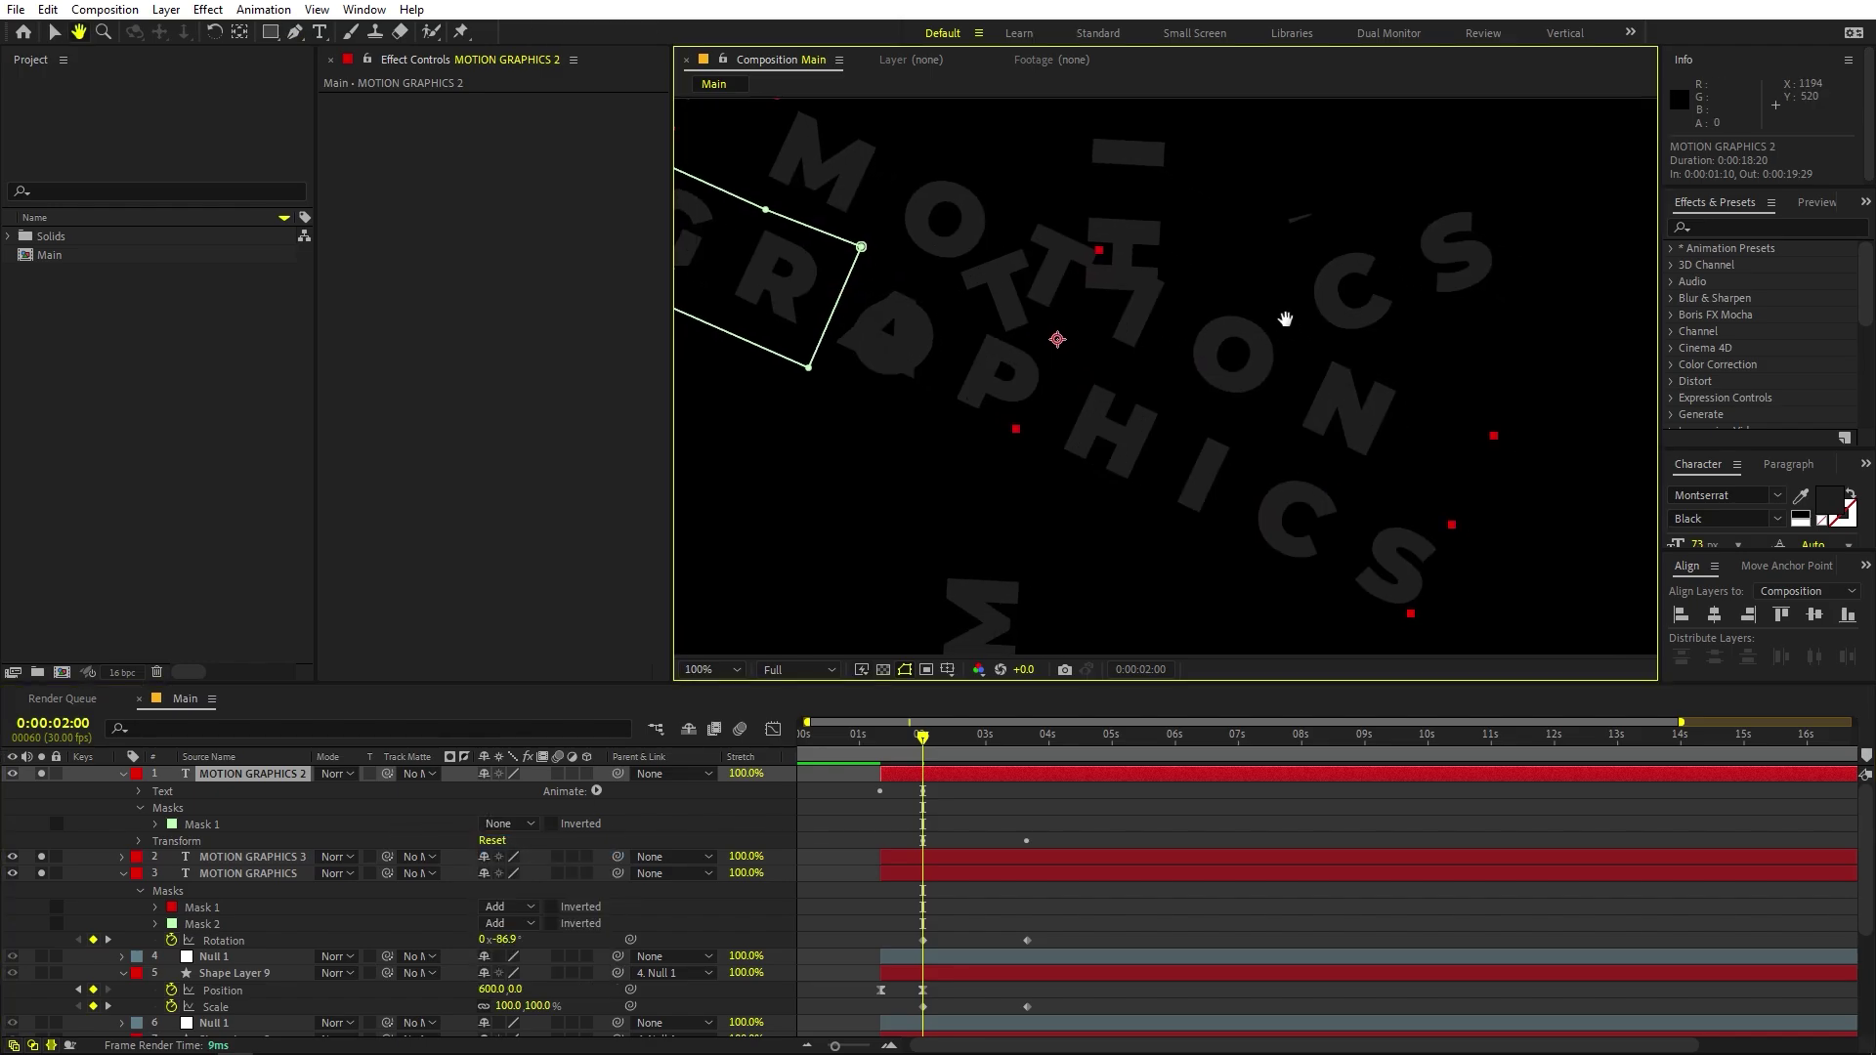
{"action": "left_click", "coordinate": [1209, 286]}
{"action": "left_click", "coordinate": [1200, 415]}
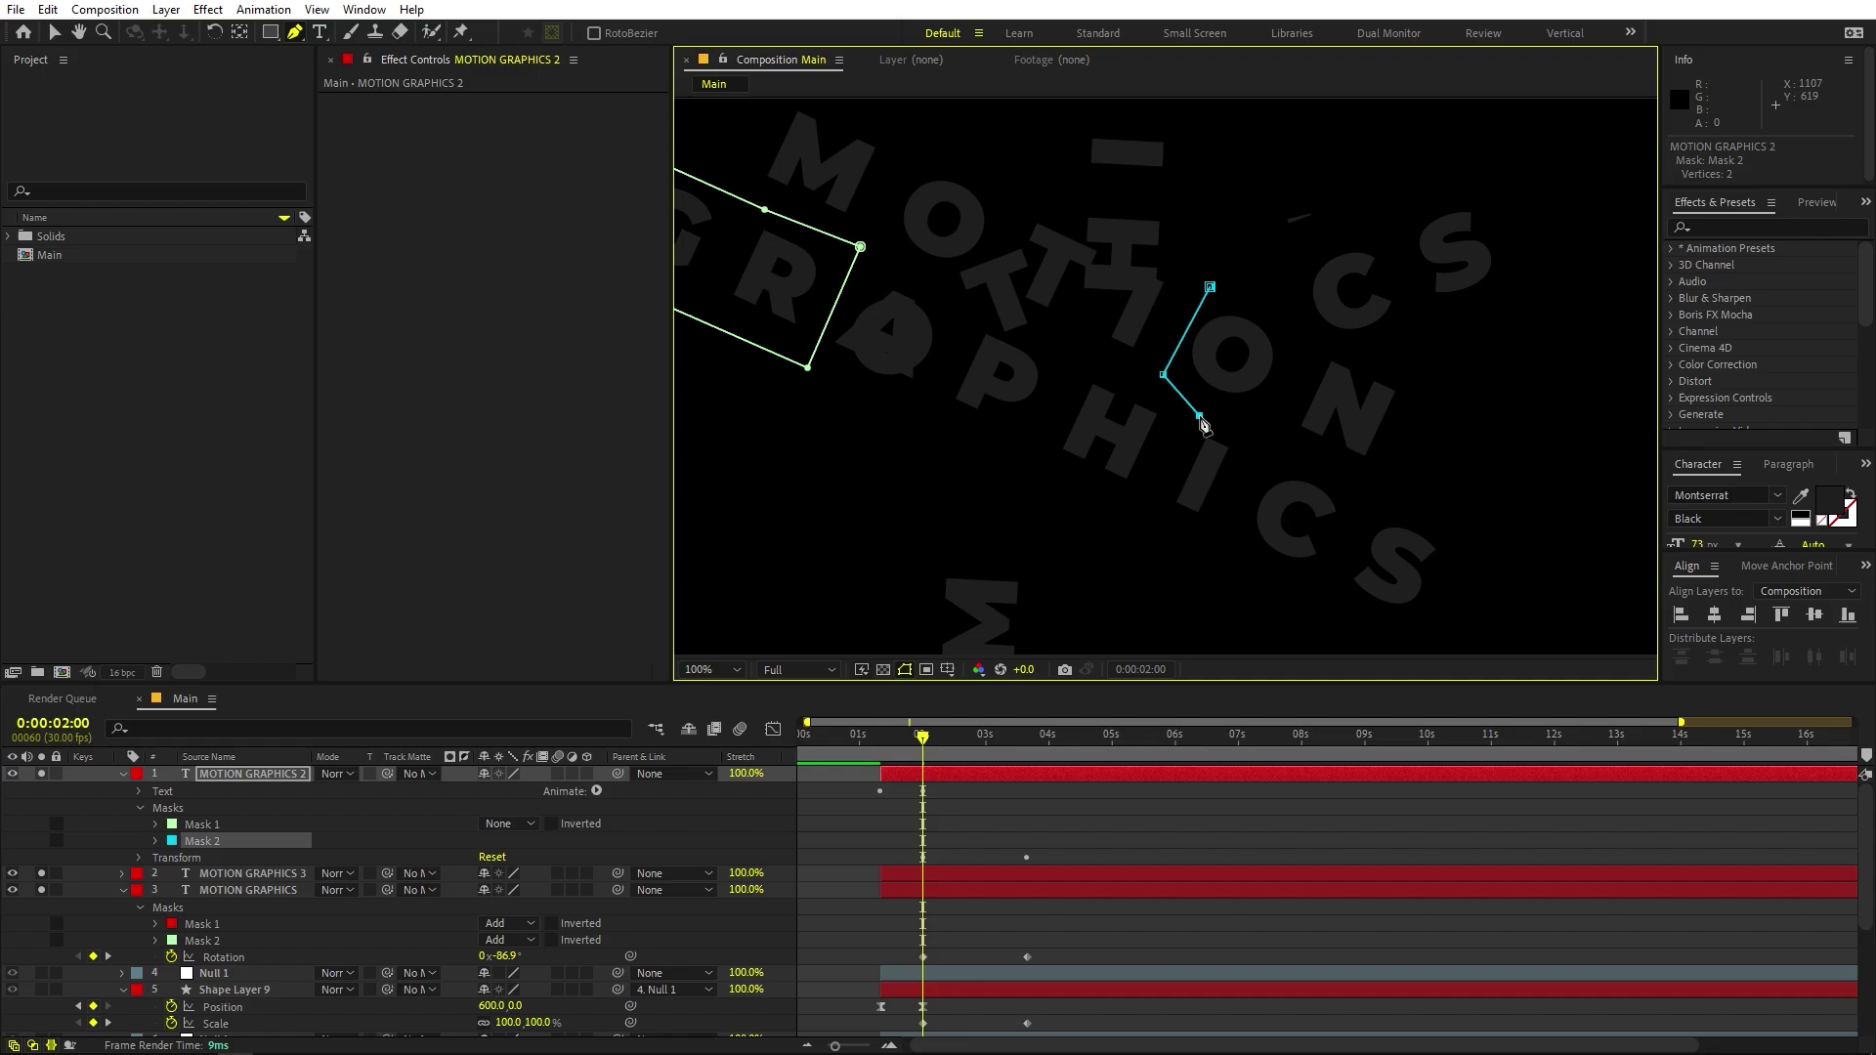
{"action": "left_click_drag", "start_coordinate": [1330, 433], "coordinate": [1317, 455]}
{"action": "left_click", "coordinate": [1401, 487]}
{"action": "left_click", "coordinate": [1256, 311]}
{"action": "left_click", "coordinate": [1210, 286]}
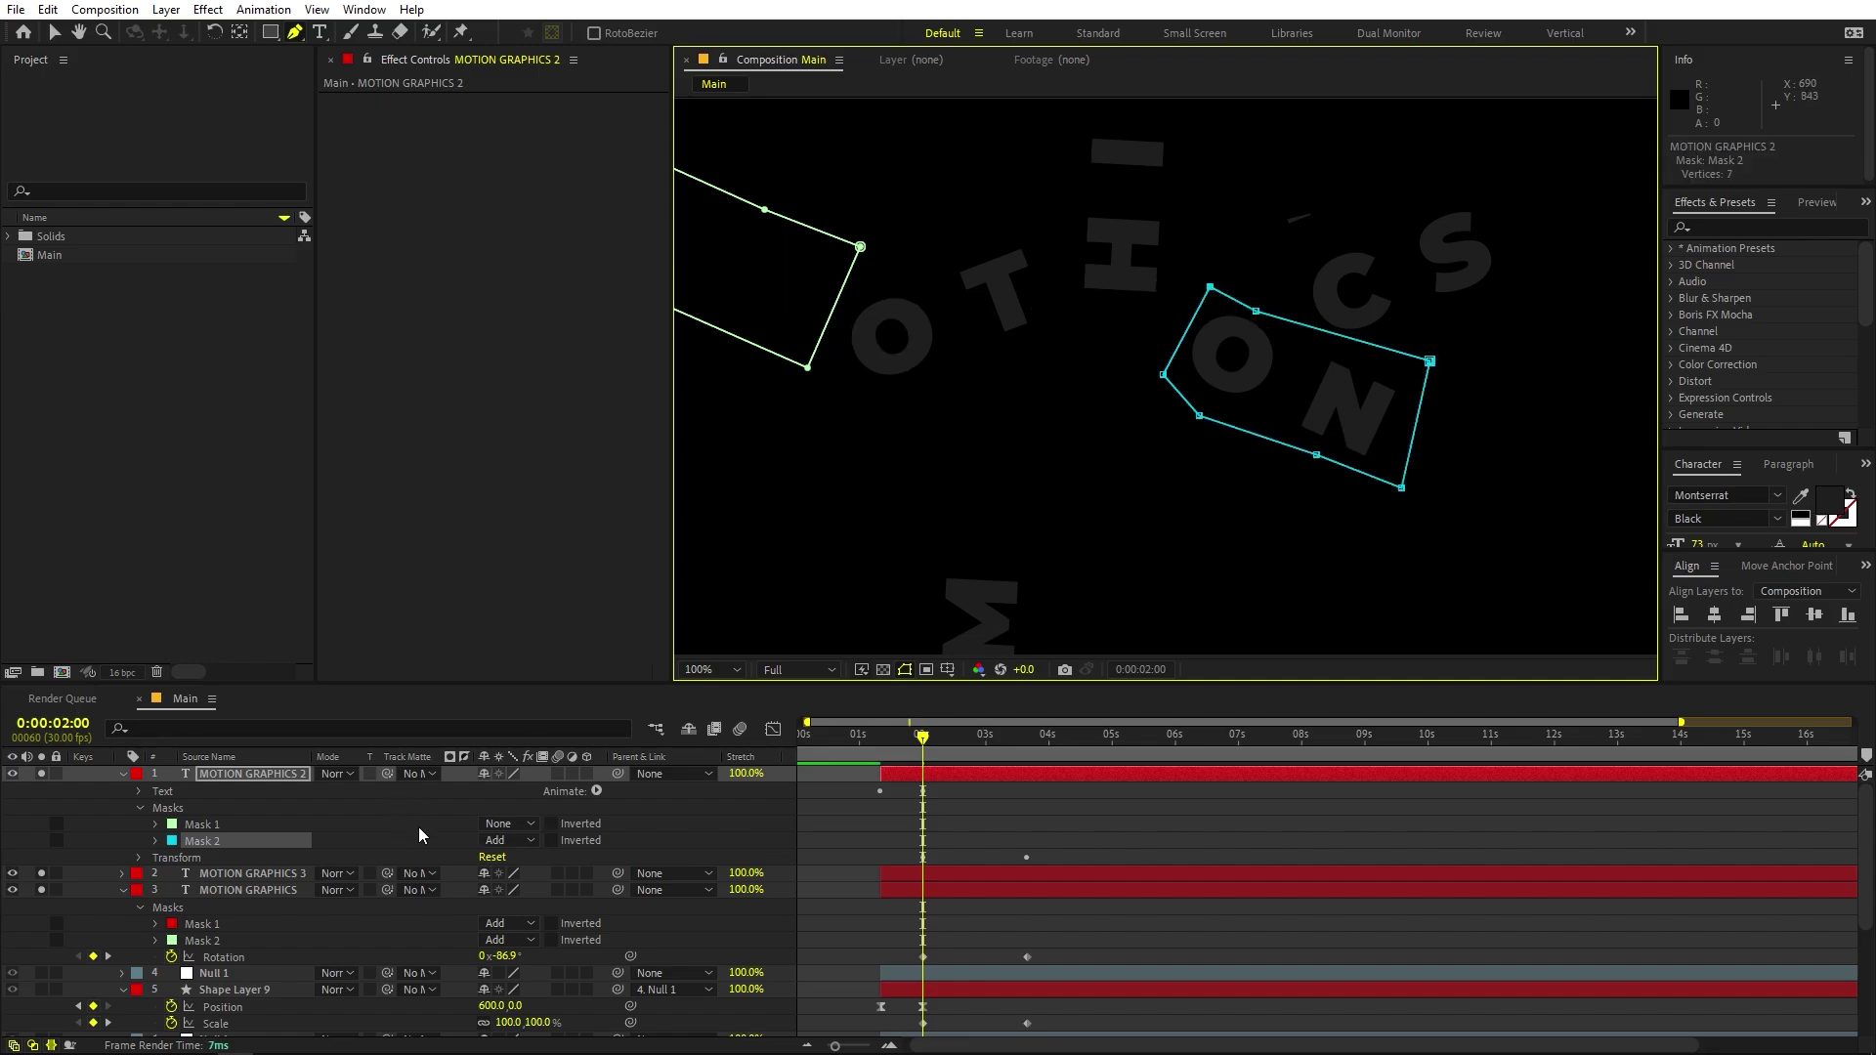
{"action": "left_click", "coordinate": [508, 823]}
{"action": "left_click", "coordinate": [503, 848]}
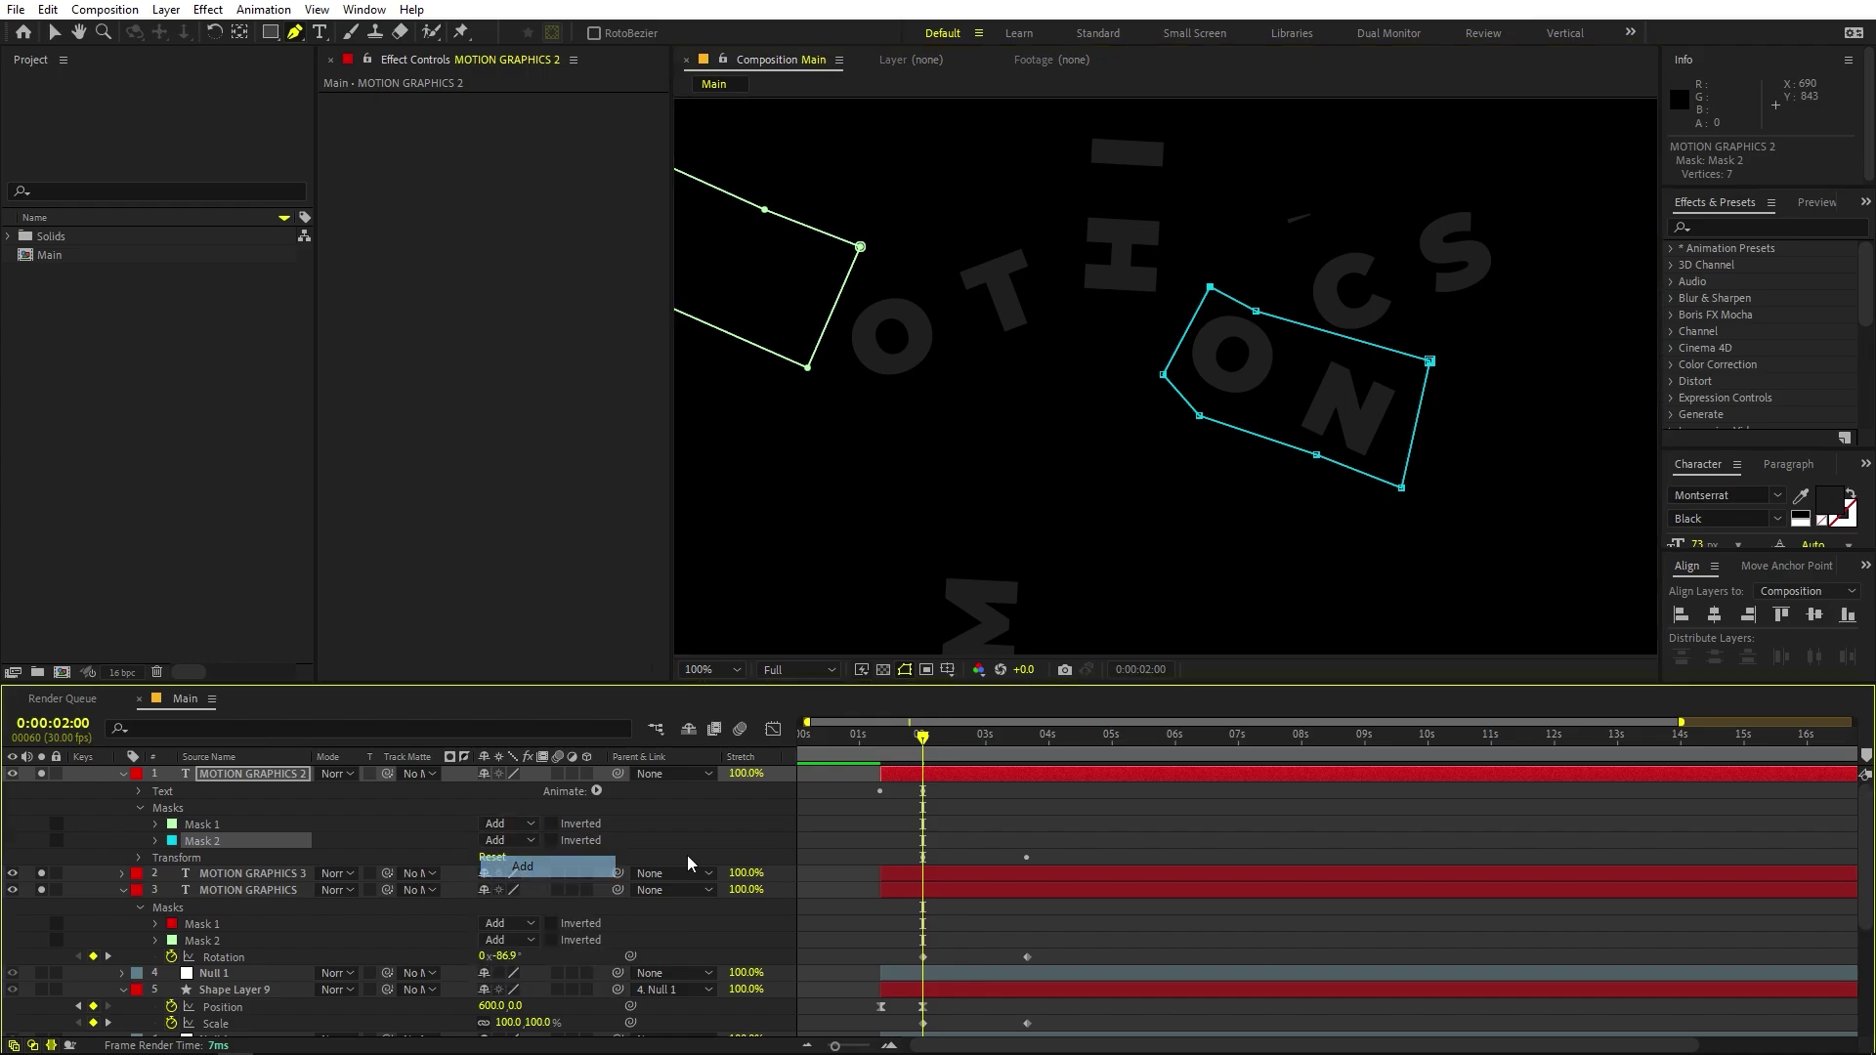
Go to 0:00:03:20, where the title is assembled, and duplicate the MOTION GRAPHICS 2 layer.
{"action": "left_click", "coordinate": [986, 846]}
{"action": "left_click_drag", "start_coordinate": [1014, 752], "coordinate": [1055, 759]}
{"action": "scroll", "coordinate": [1047, 477], "scroll_direction": "down", "scroll_amount": 1}
{"action": "key", "text": "h"}
{"action": "left_click_drag", "start_coordinate": [1032, 384], "coordinate": [1039, 411]}
{"action": "scroll", "coordinate": [1041, 410], "scroll_direction": "up", "scroll_amount": 2}
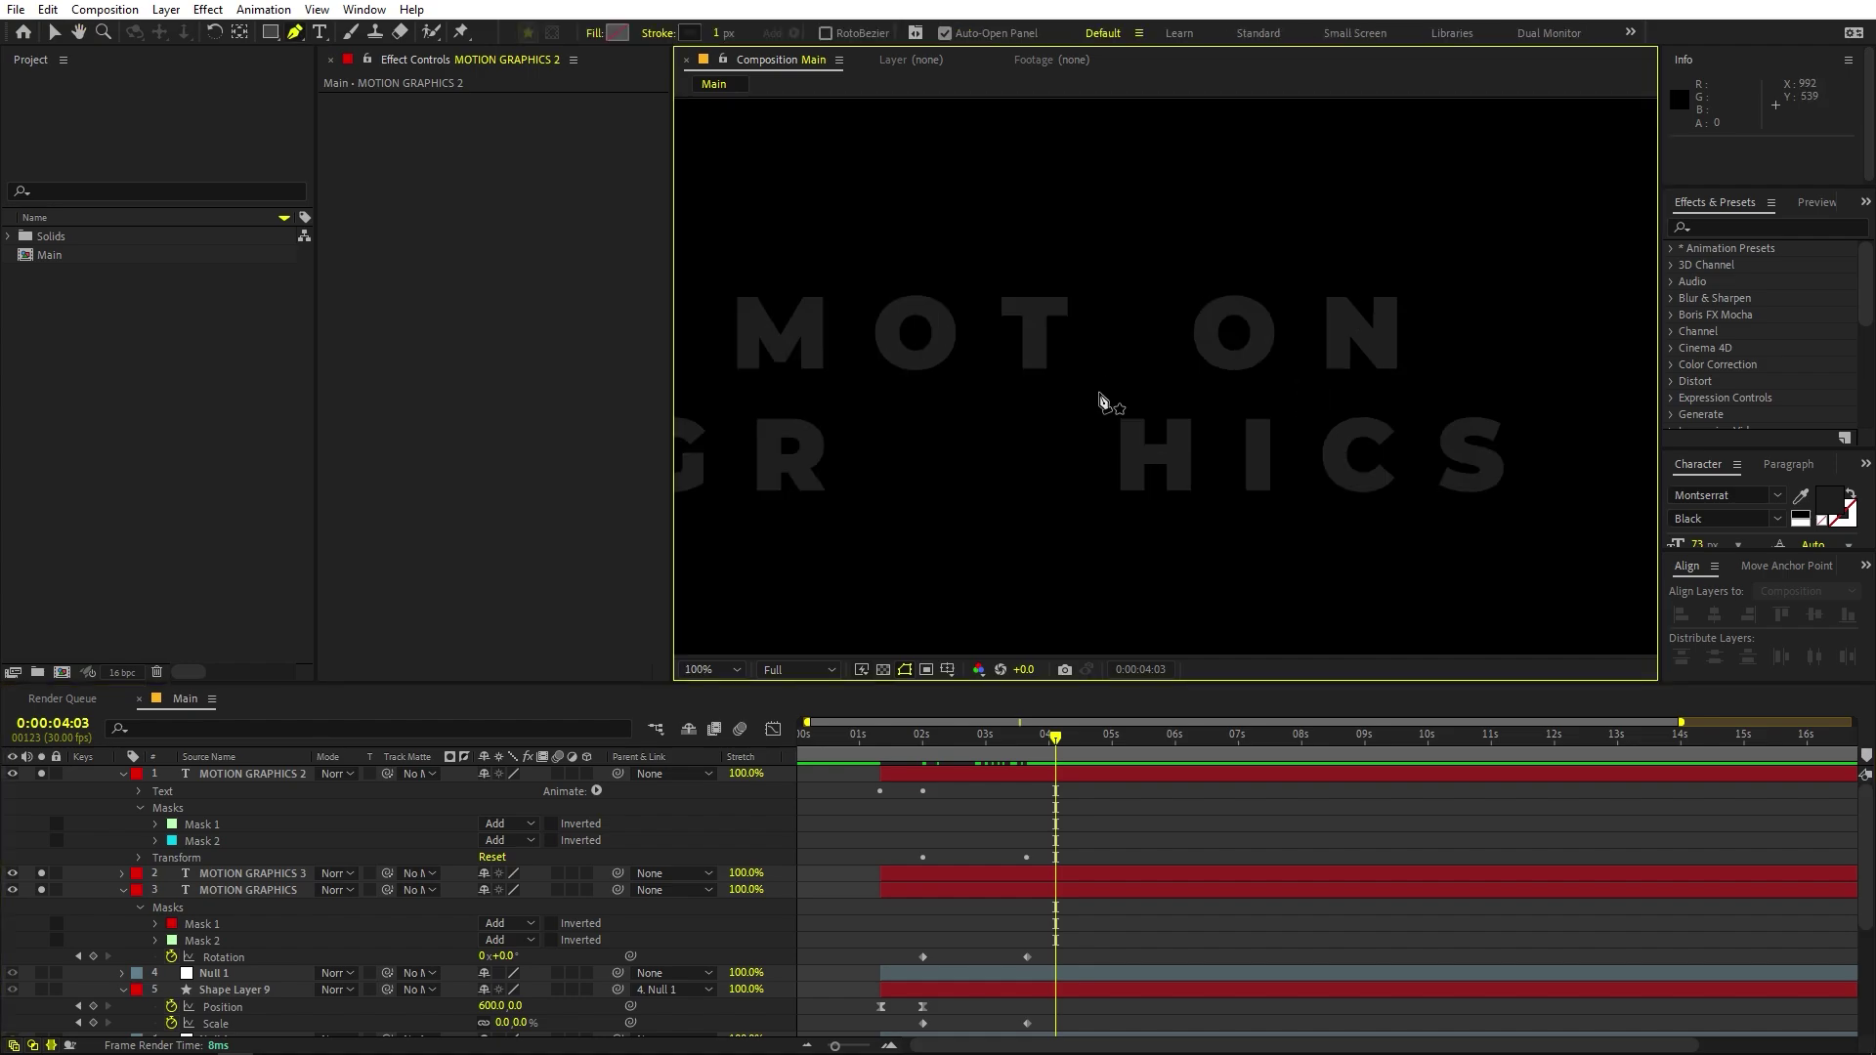
{"action": "key", "text": "g"}
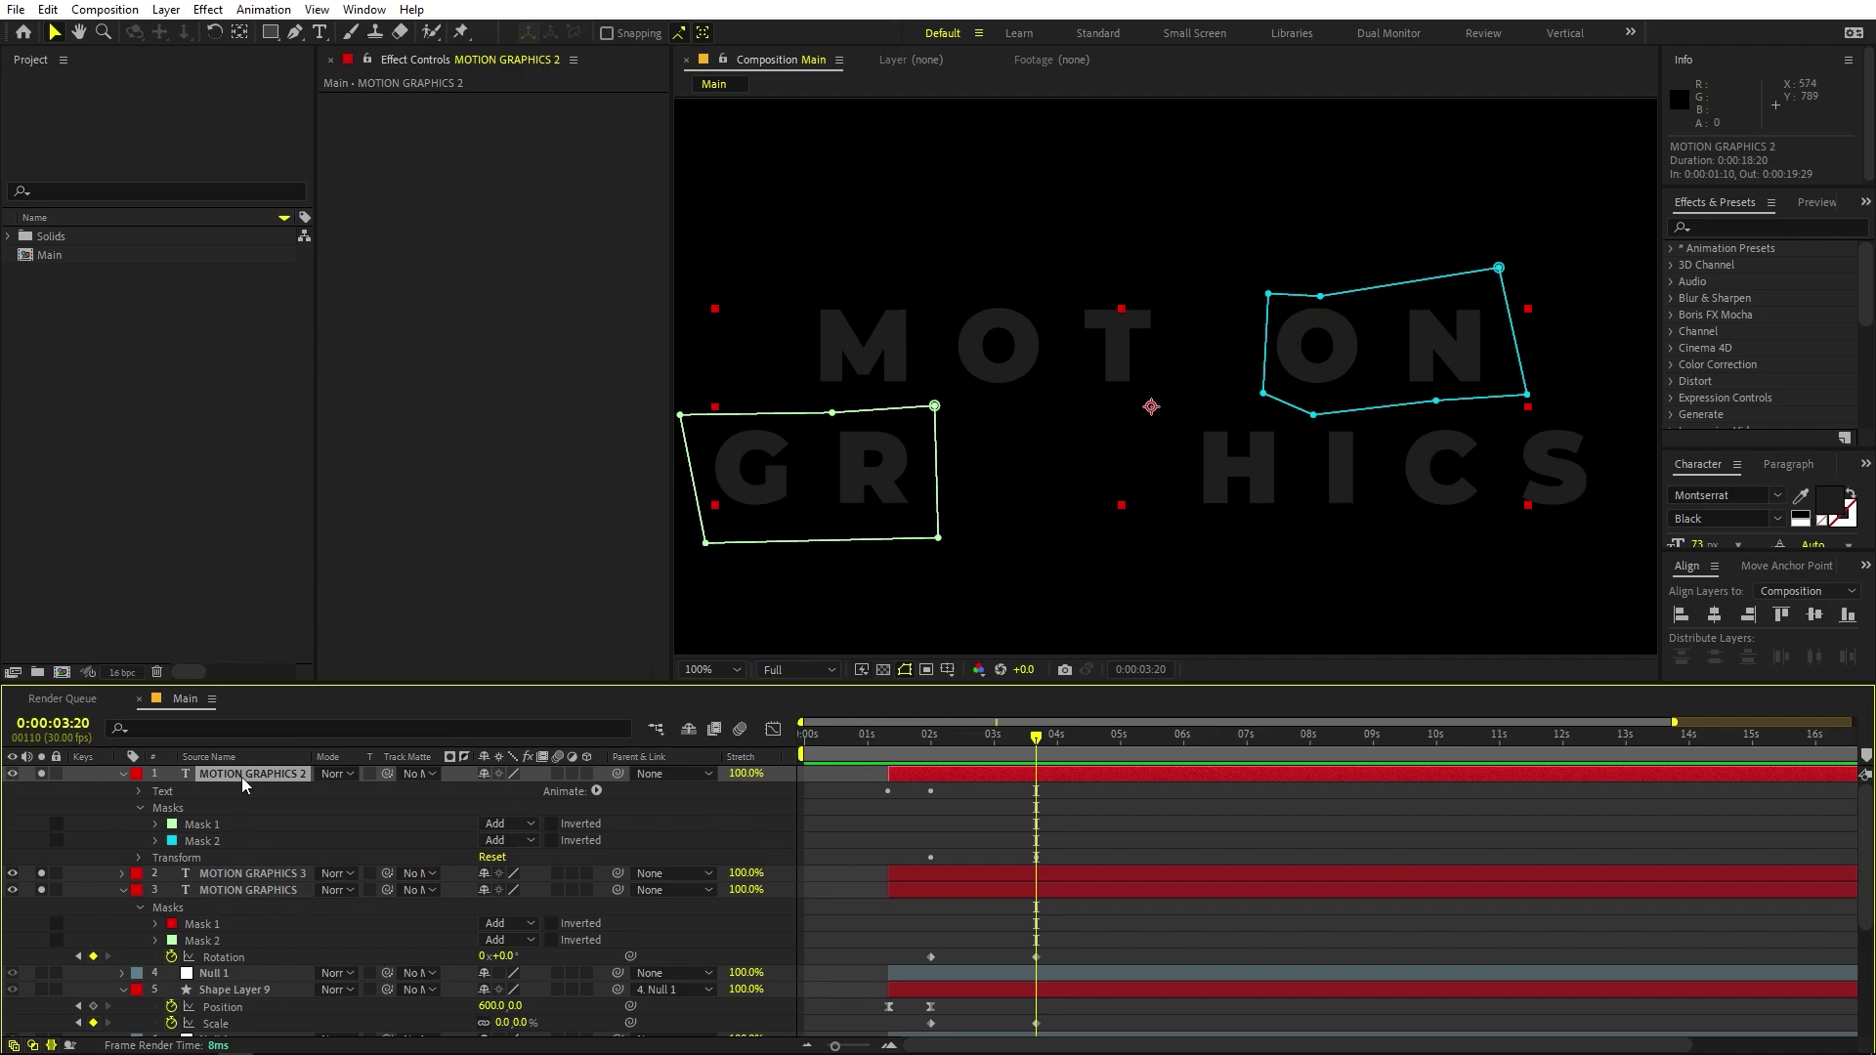
{"action": "key", "text": "ctrl+d"}
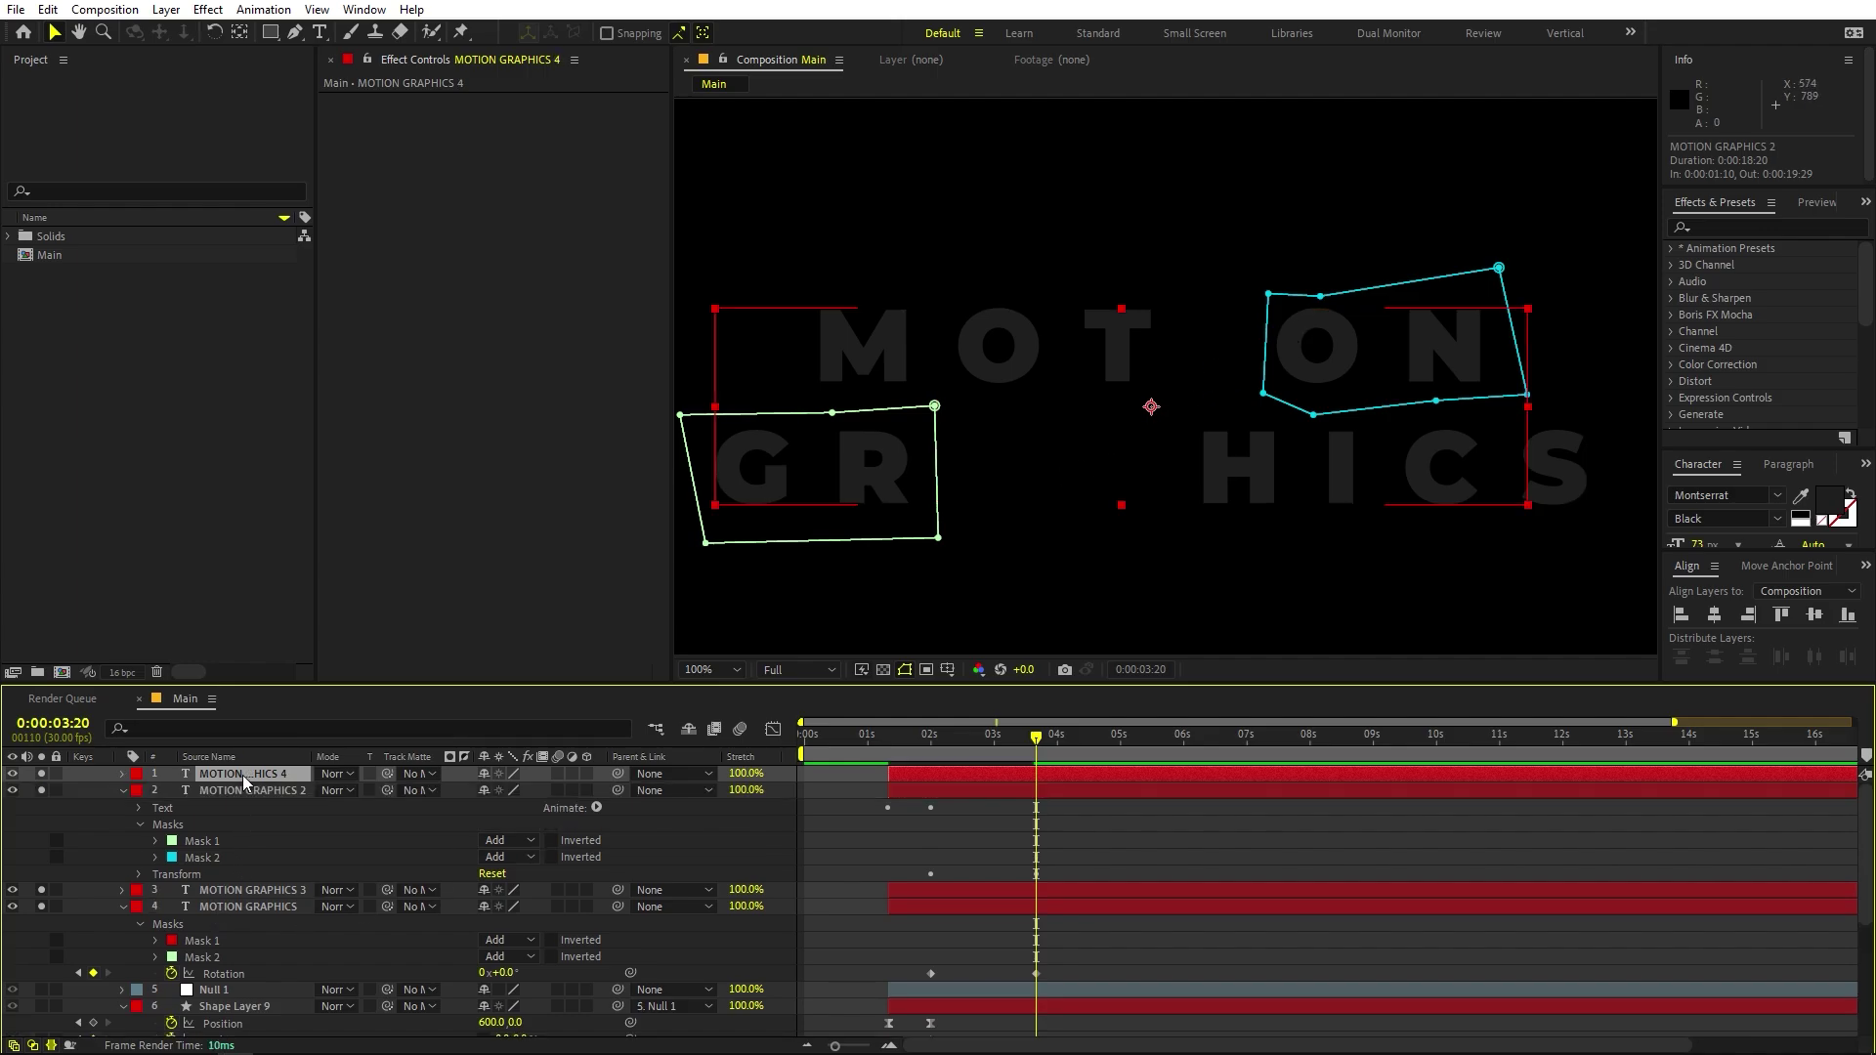
Move Mask 1 of the MOTION GRAPHICS 2 layer from G and R onto the letters A and P.
{"action": "left_click", "coordinate": [249, 791]}
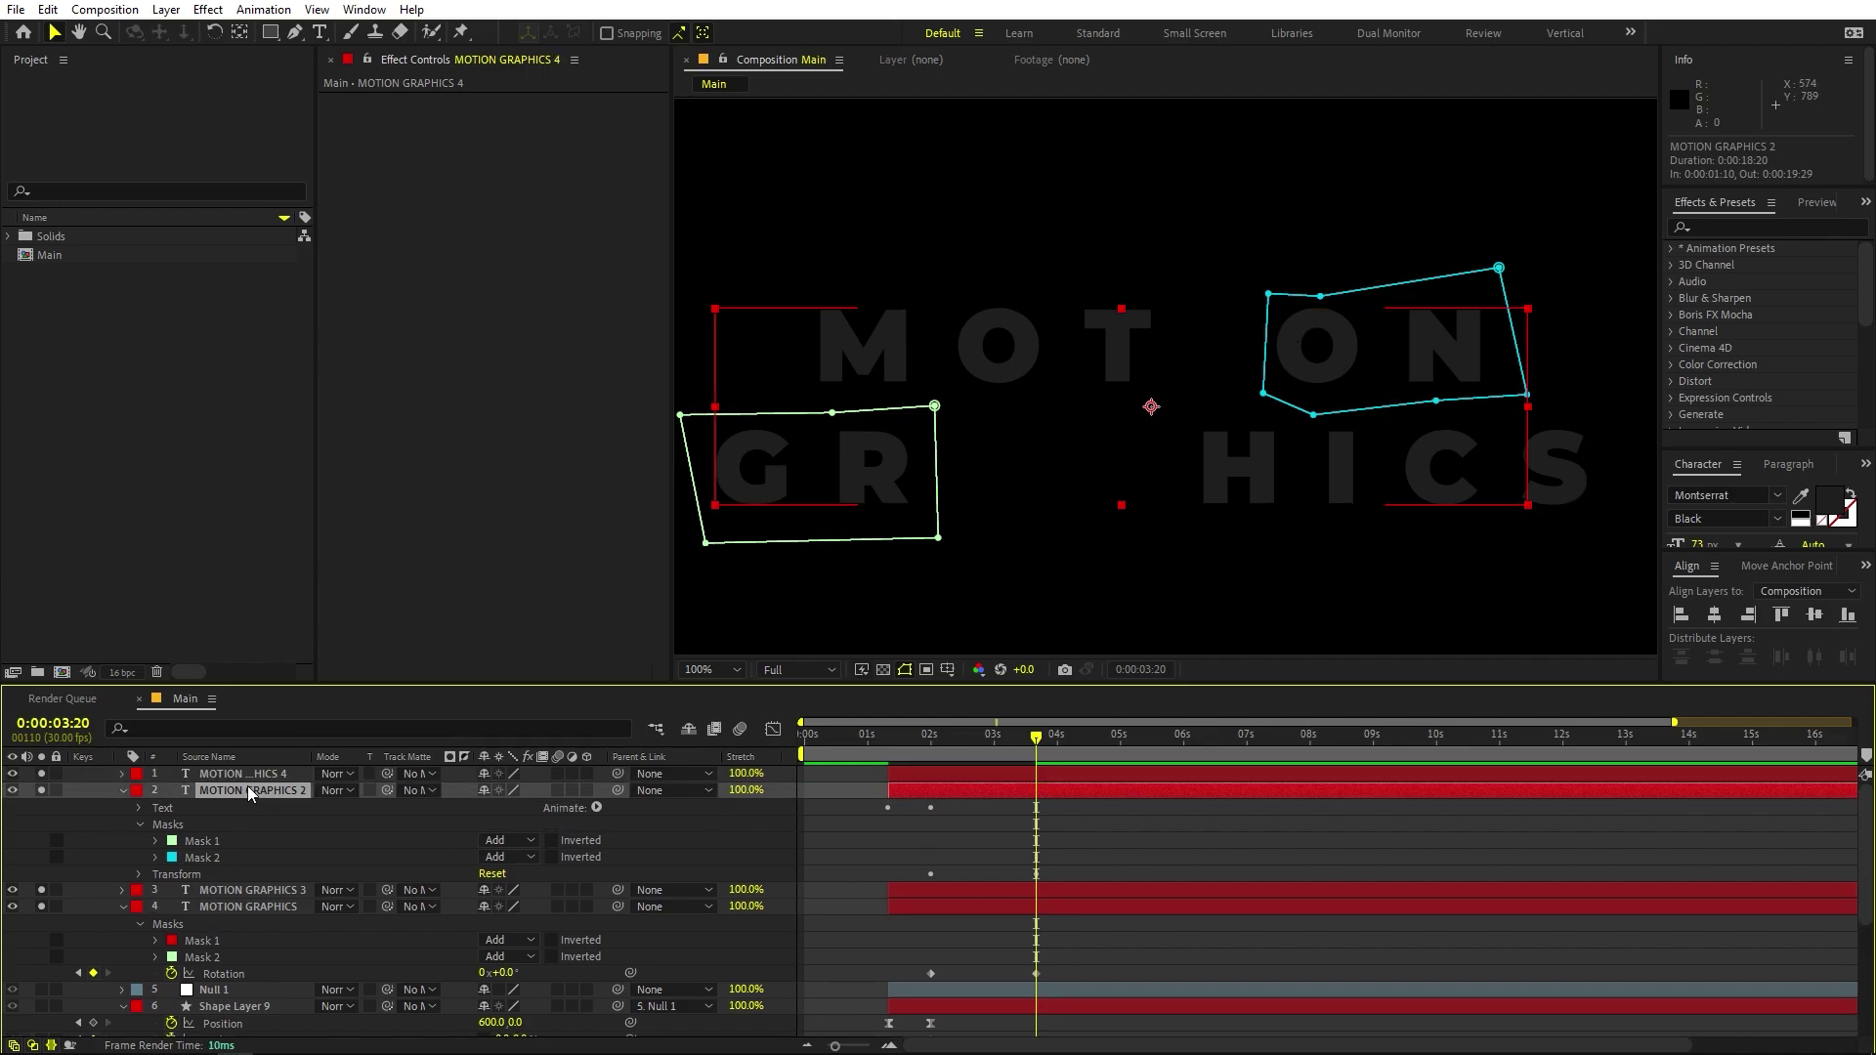
{"action": "left_click", "coordinate": [202, 842]}
{"action": "left_click", "coordinate": [206, 857], "text": "shift"}
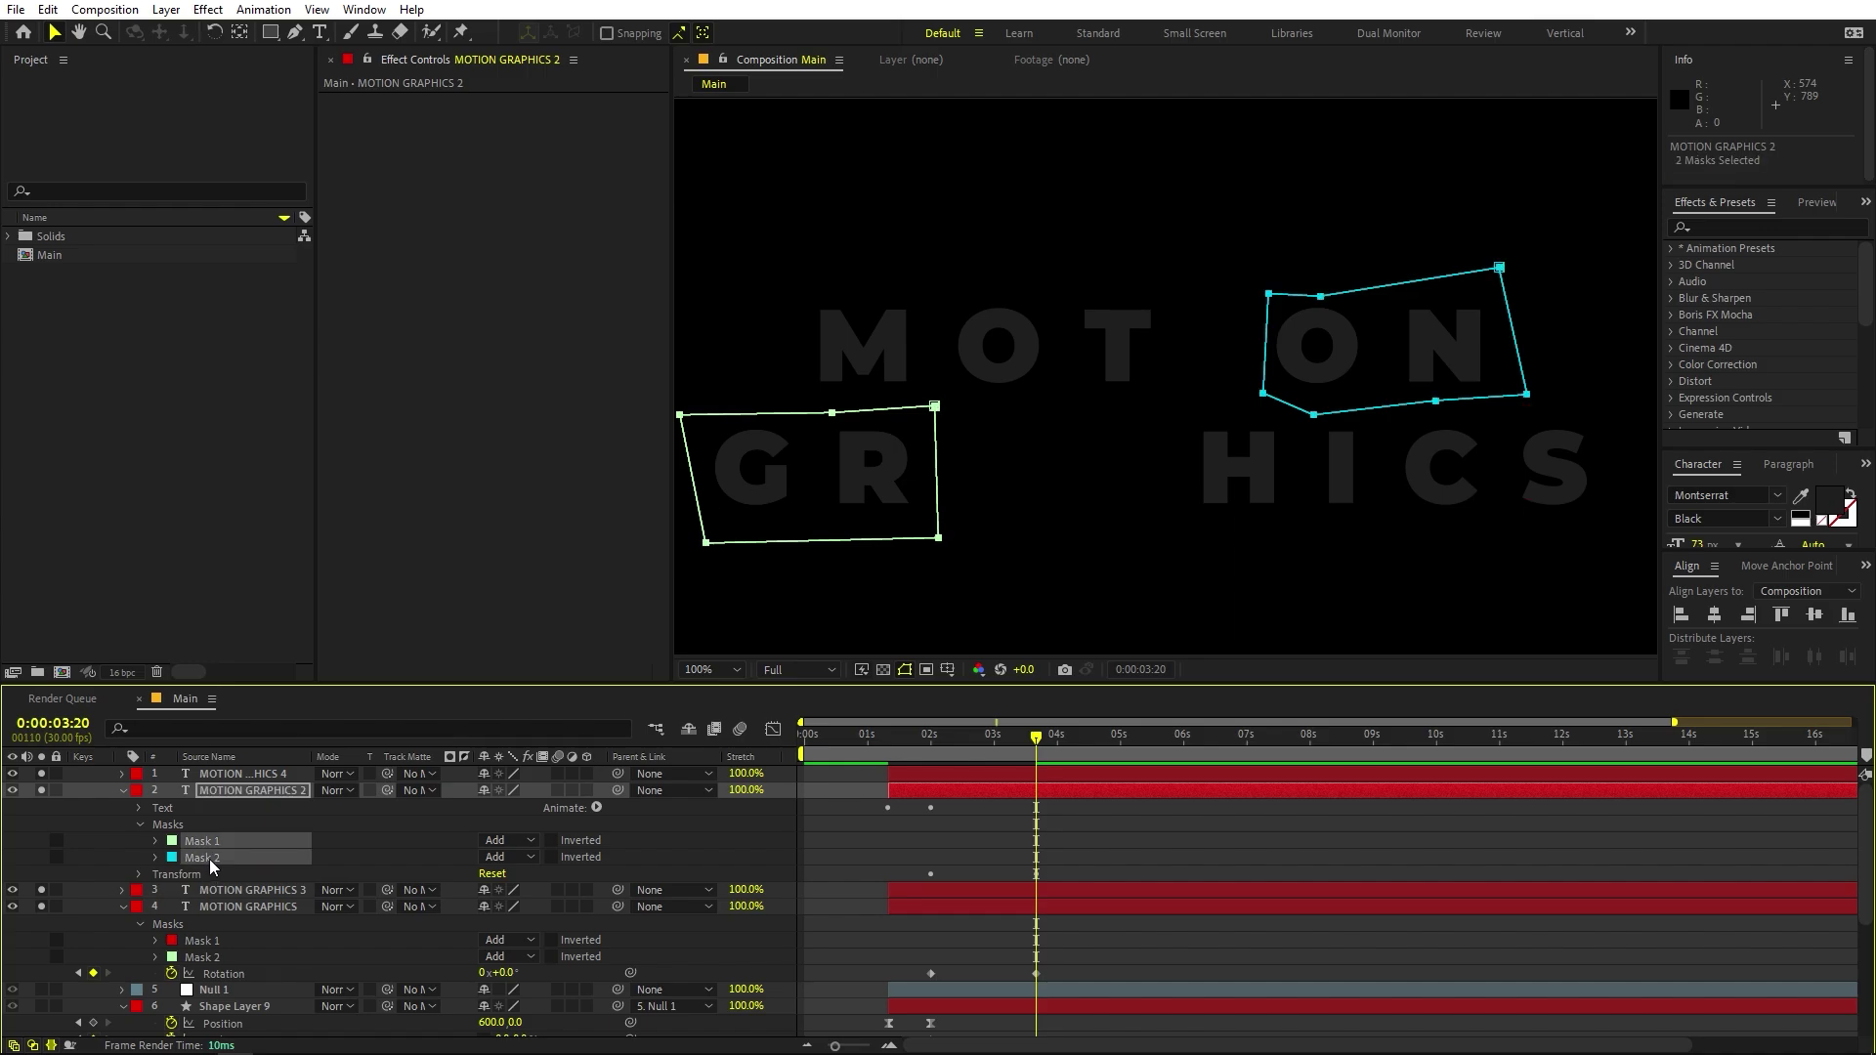
{"action": "left_click", "coordinate": [294, 33]}
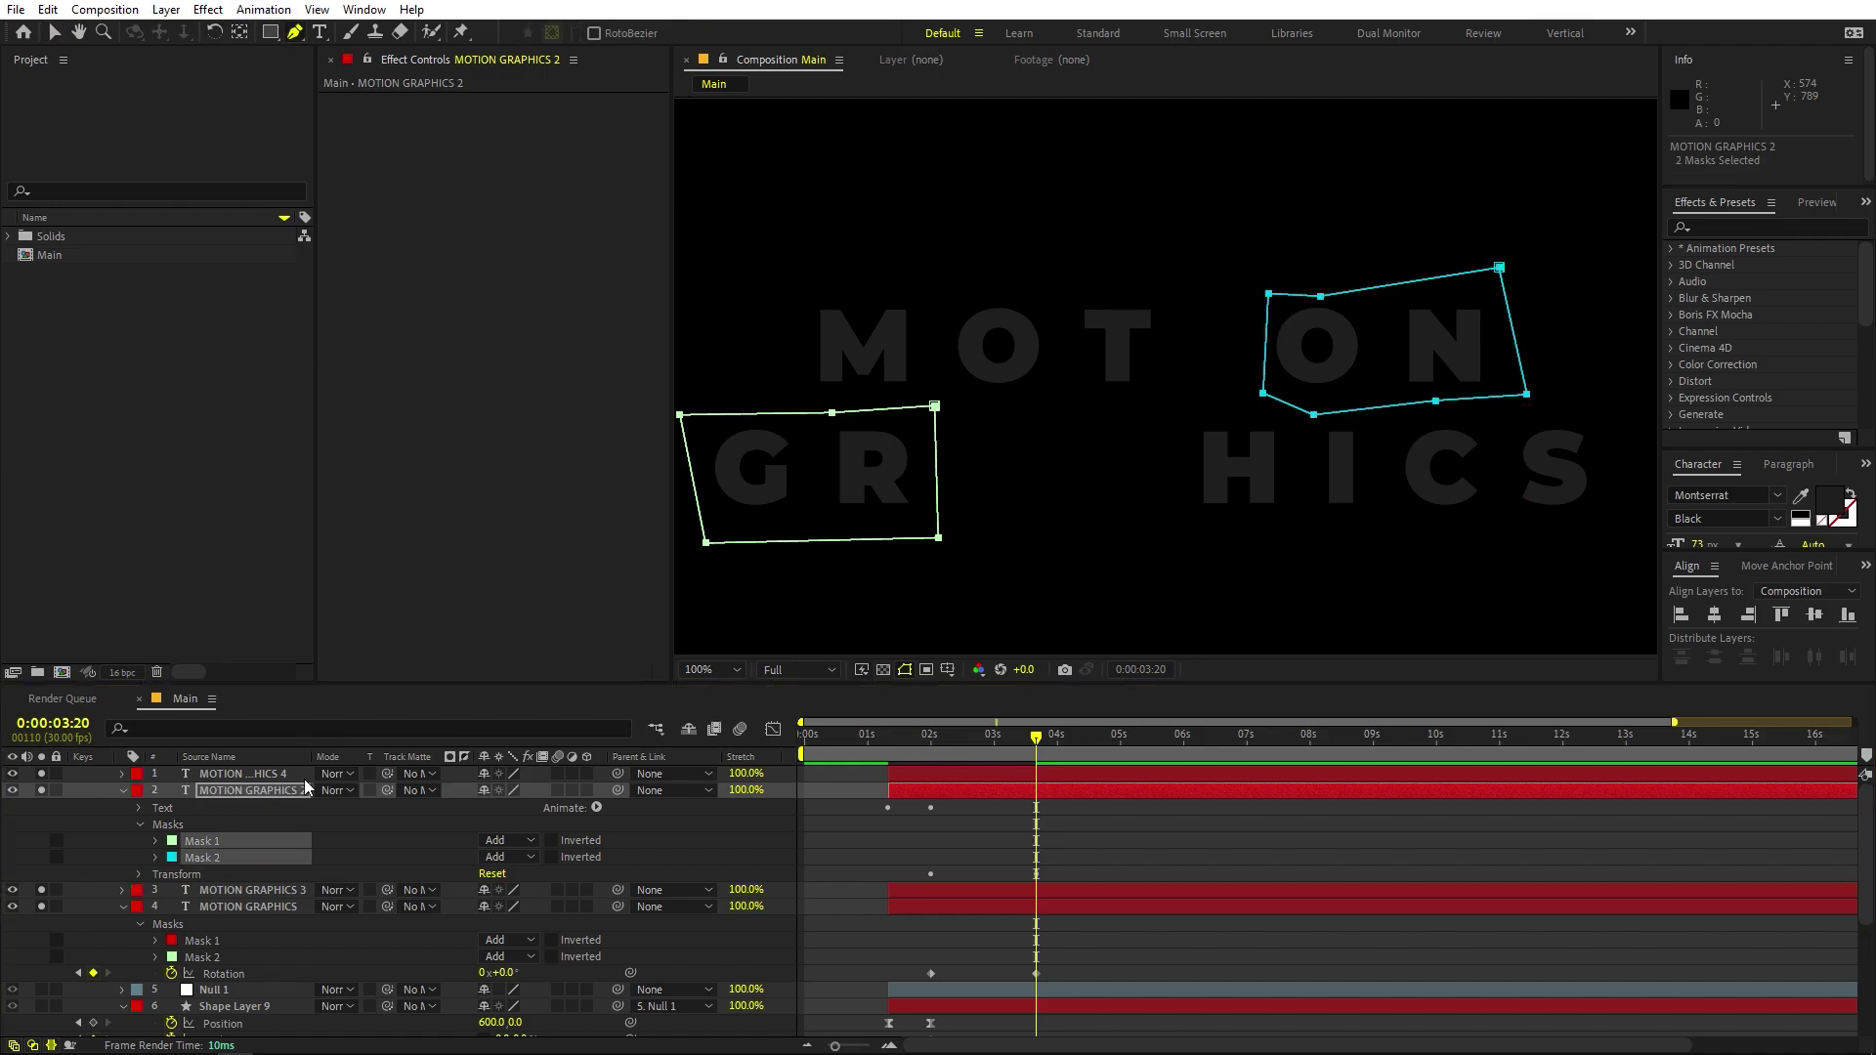
{"action": "left_click", "coordinate": [85, 862]}
{"action": "left_click", "coordinate": [230, 856]}
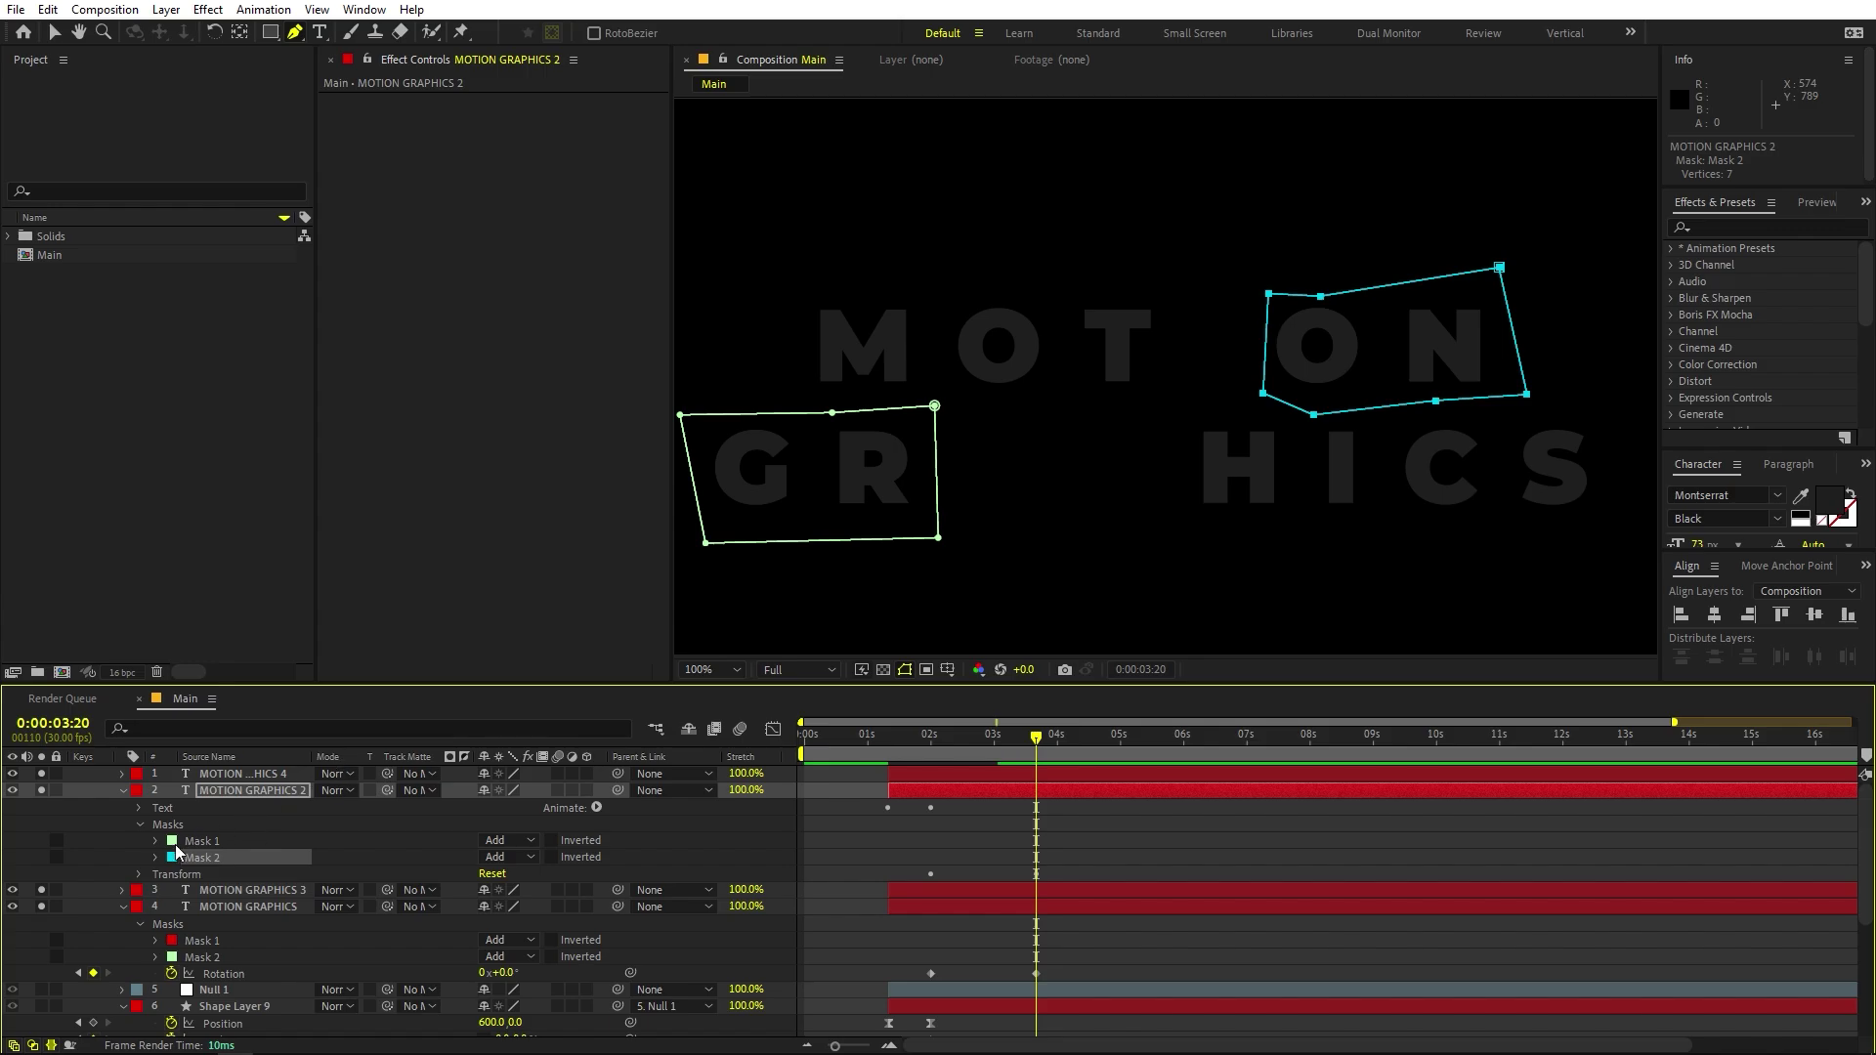
{"action": "left_click", "coordinate": [200, 841]}
{"action": "left_click", "coordinate": [934, 407]}
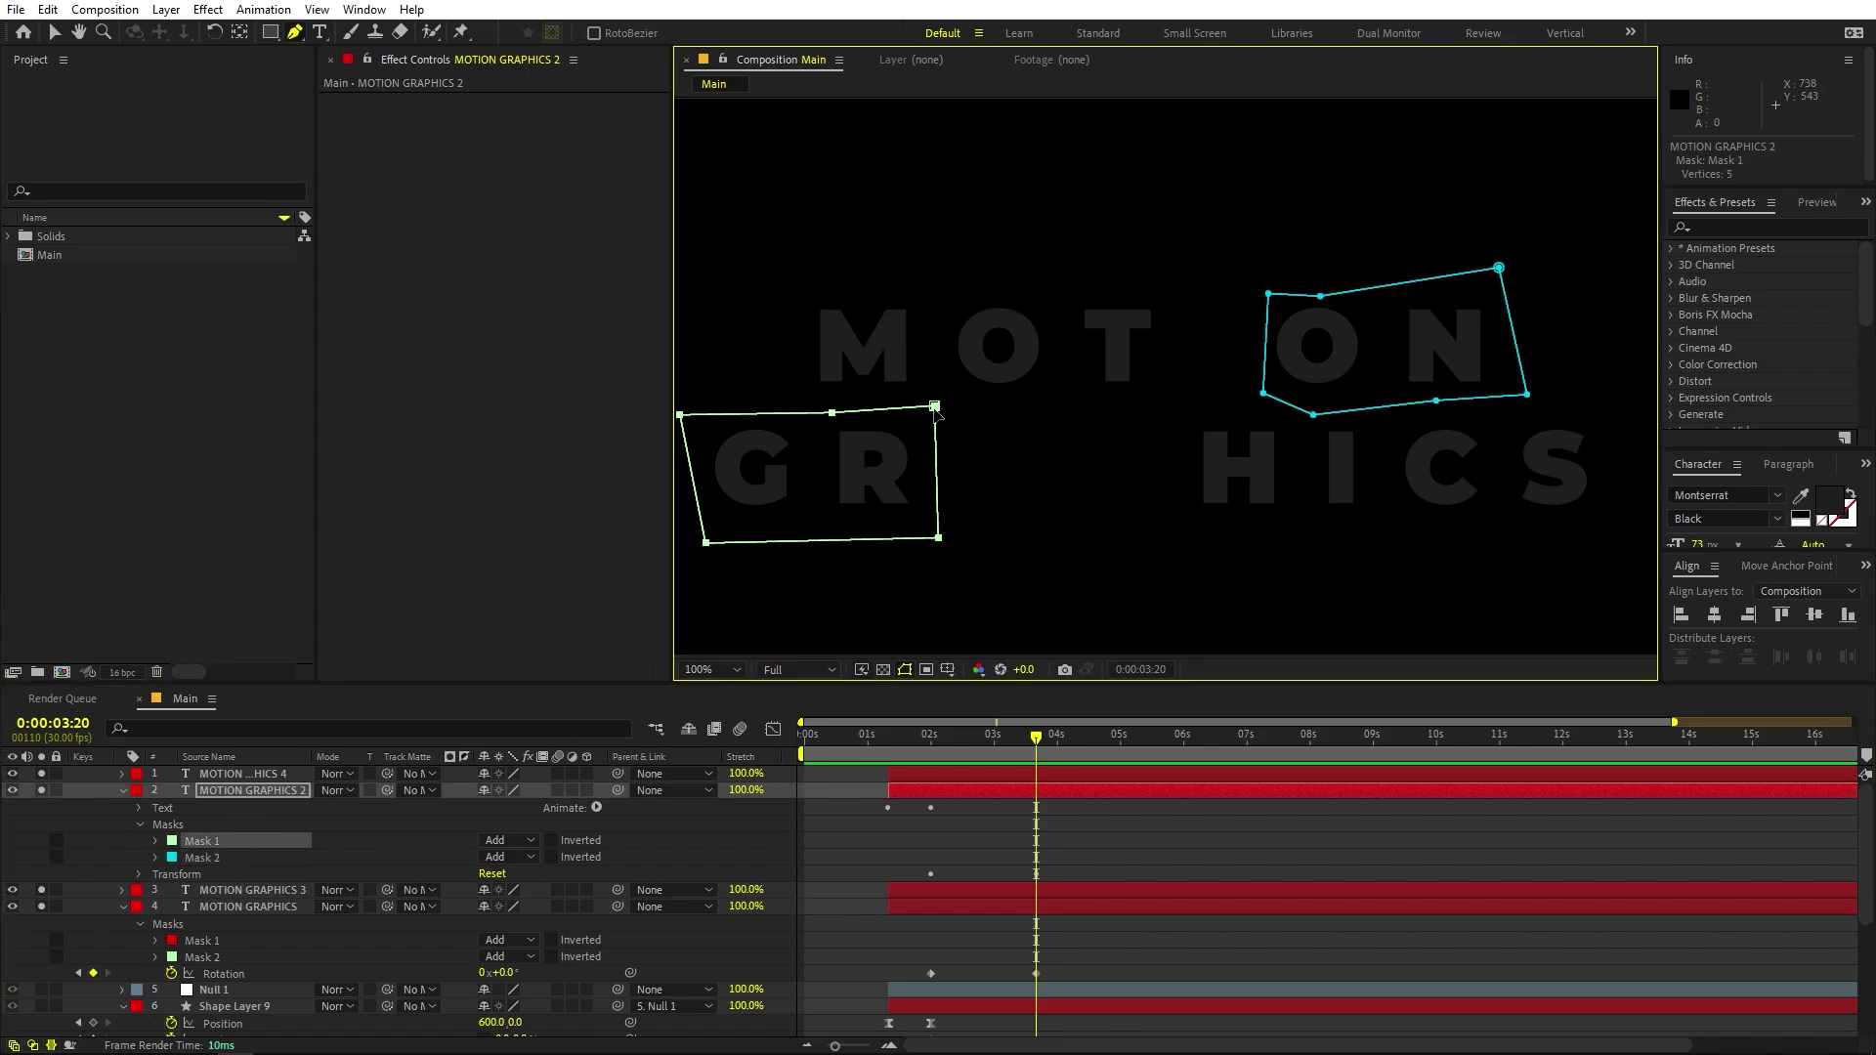
{"action": "key", "text": "ctrl+t"}
{"action": "left_click_drag", "start_coordinate": [874, 461], "coordinate": [1107, 462]}
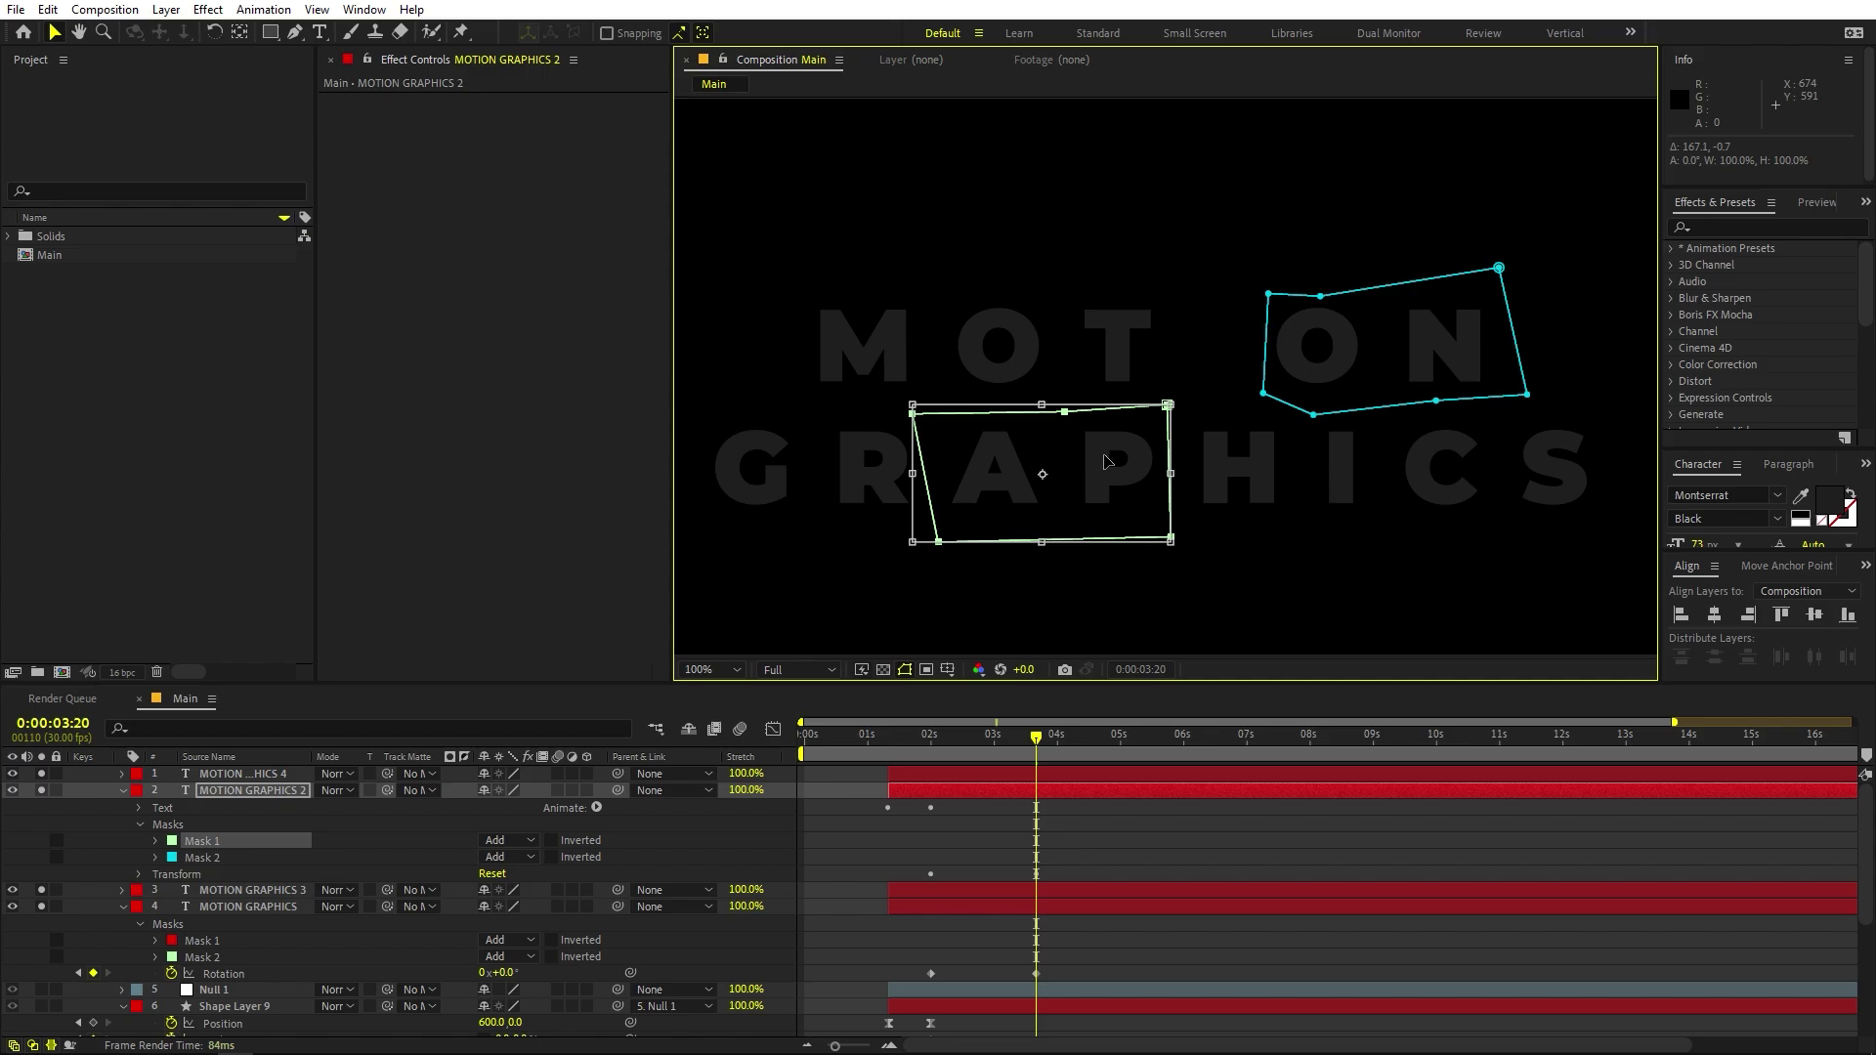
Move Mask 2 of MOTION GRAPHICS 2 toward the T and nudge it until it covers the I of MOTION.
{"action": "left_click", "coordinate": [219, 859]}
{"action": "double_click", "coordinate": [1267, 298]}
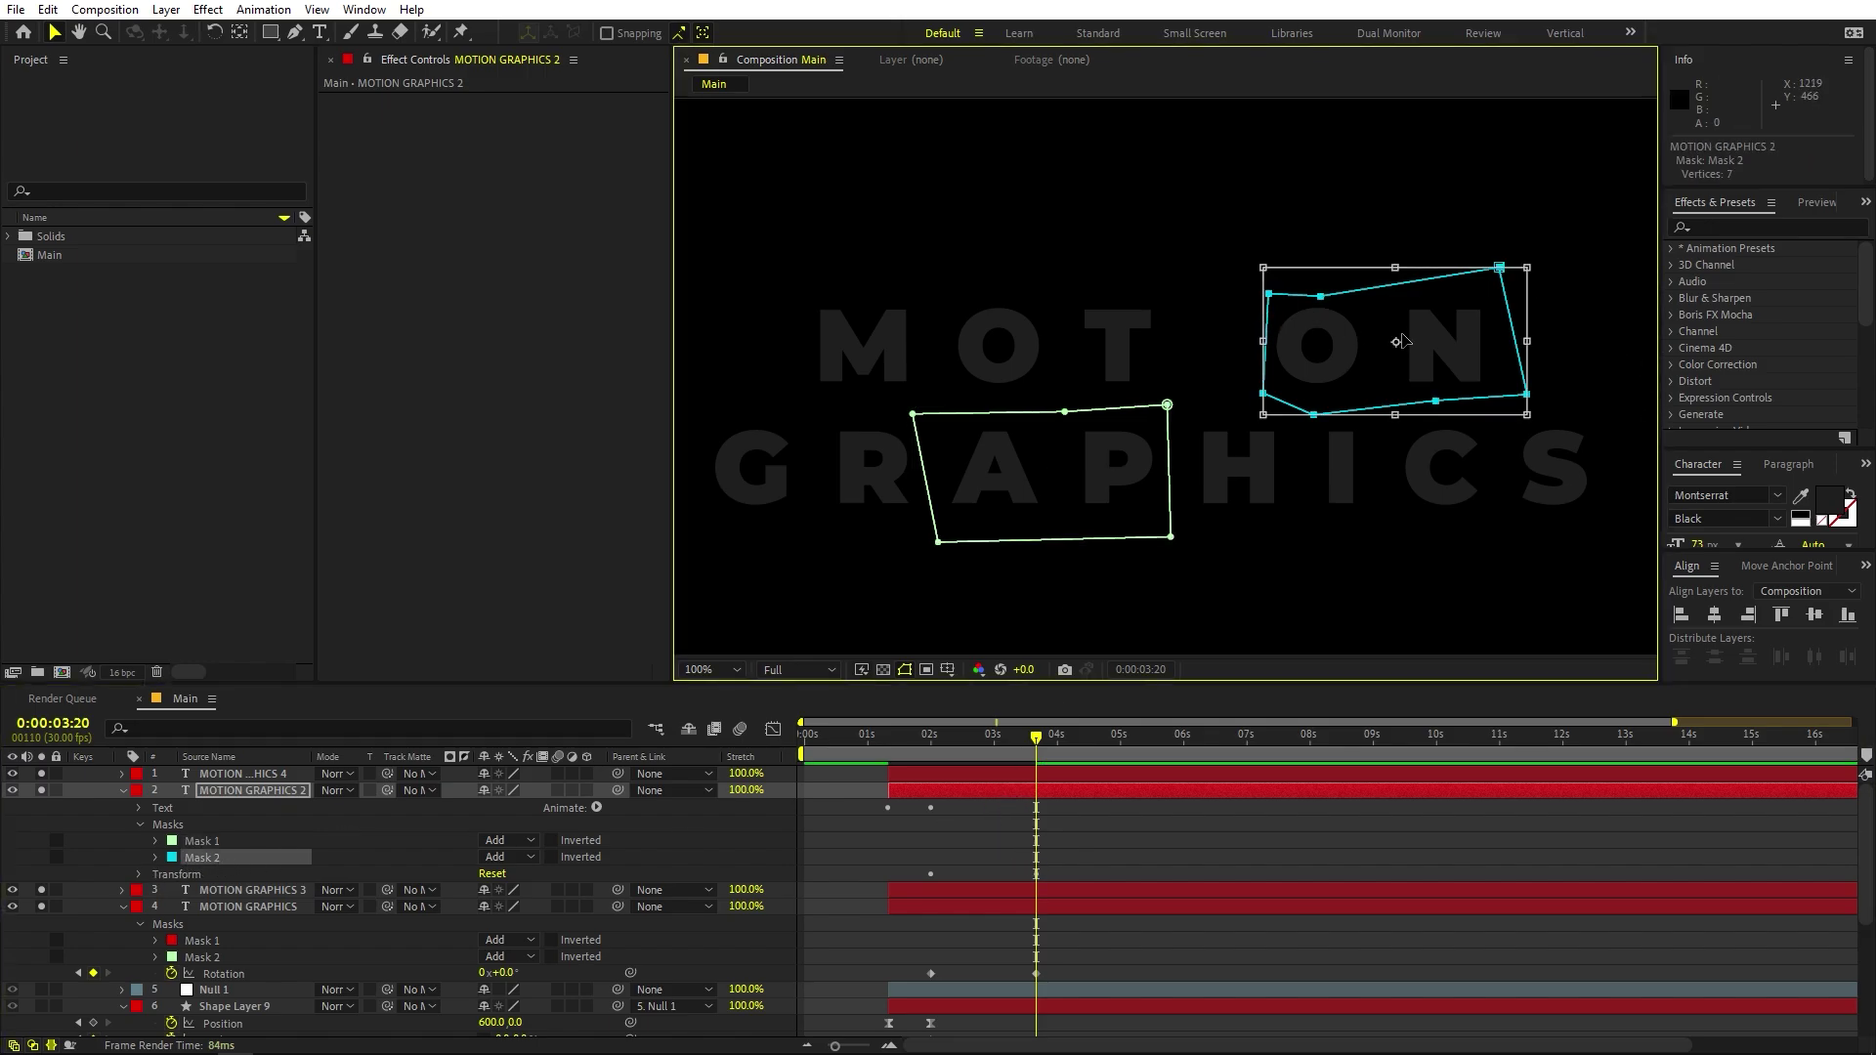
{"action": "left_click_drag", "start_coordinate": [1401, 341], "coordinate": [1305, 332]}
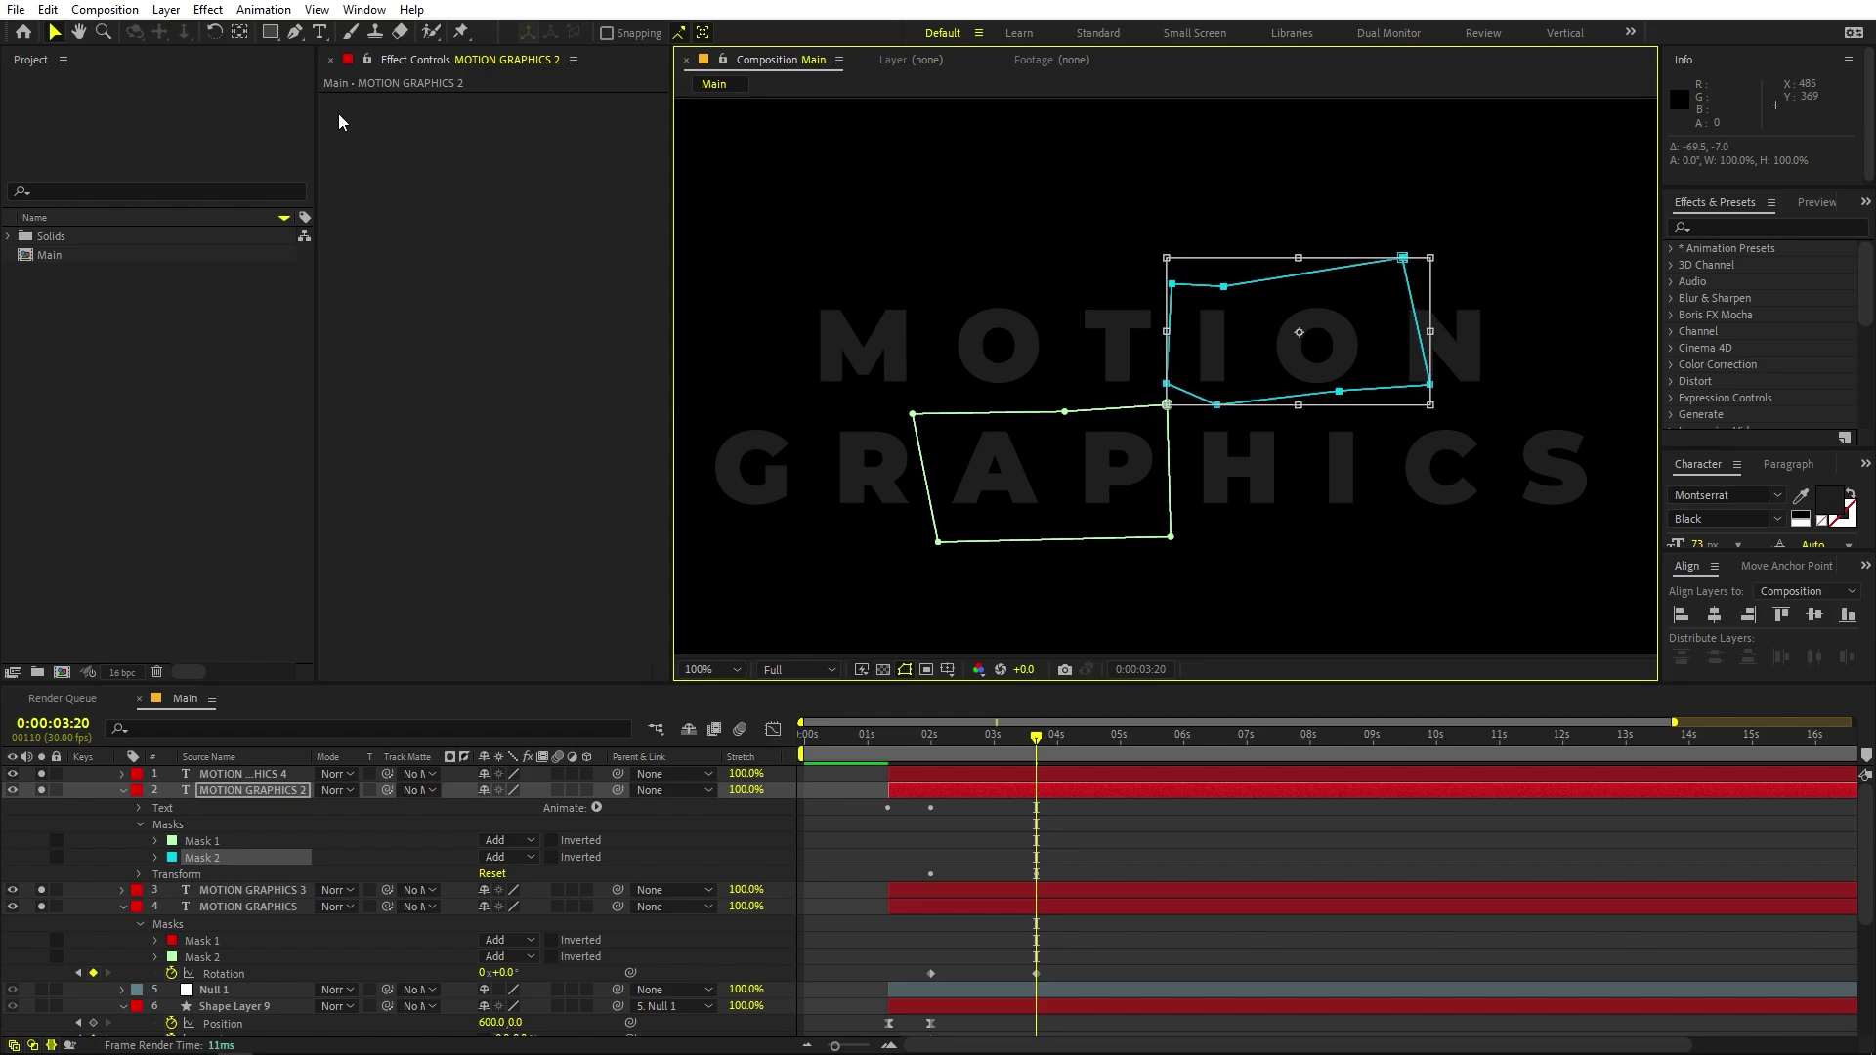
{"action": "left_click", "coordinate": [294, 32]}
{"action": "key", "text": "Left"}
{"action": "key", "text": "Down"}
{"action": "key", "text": "Down"}
{"action": "key", "text": "Left"}
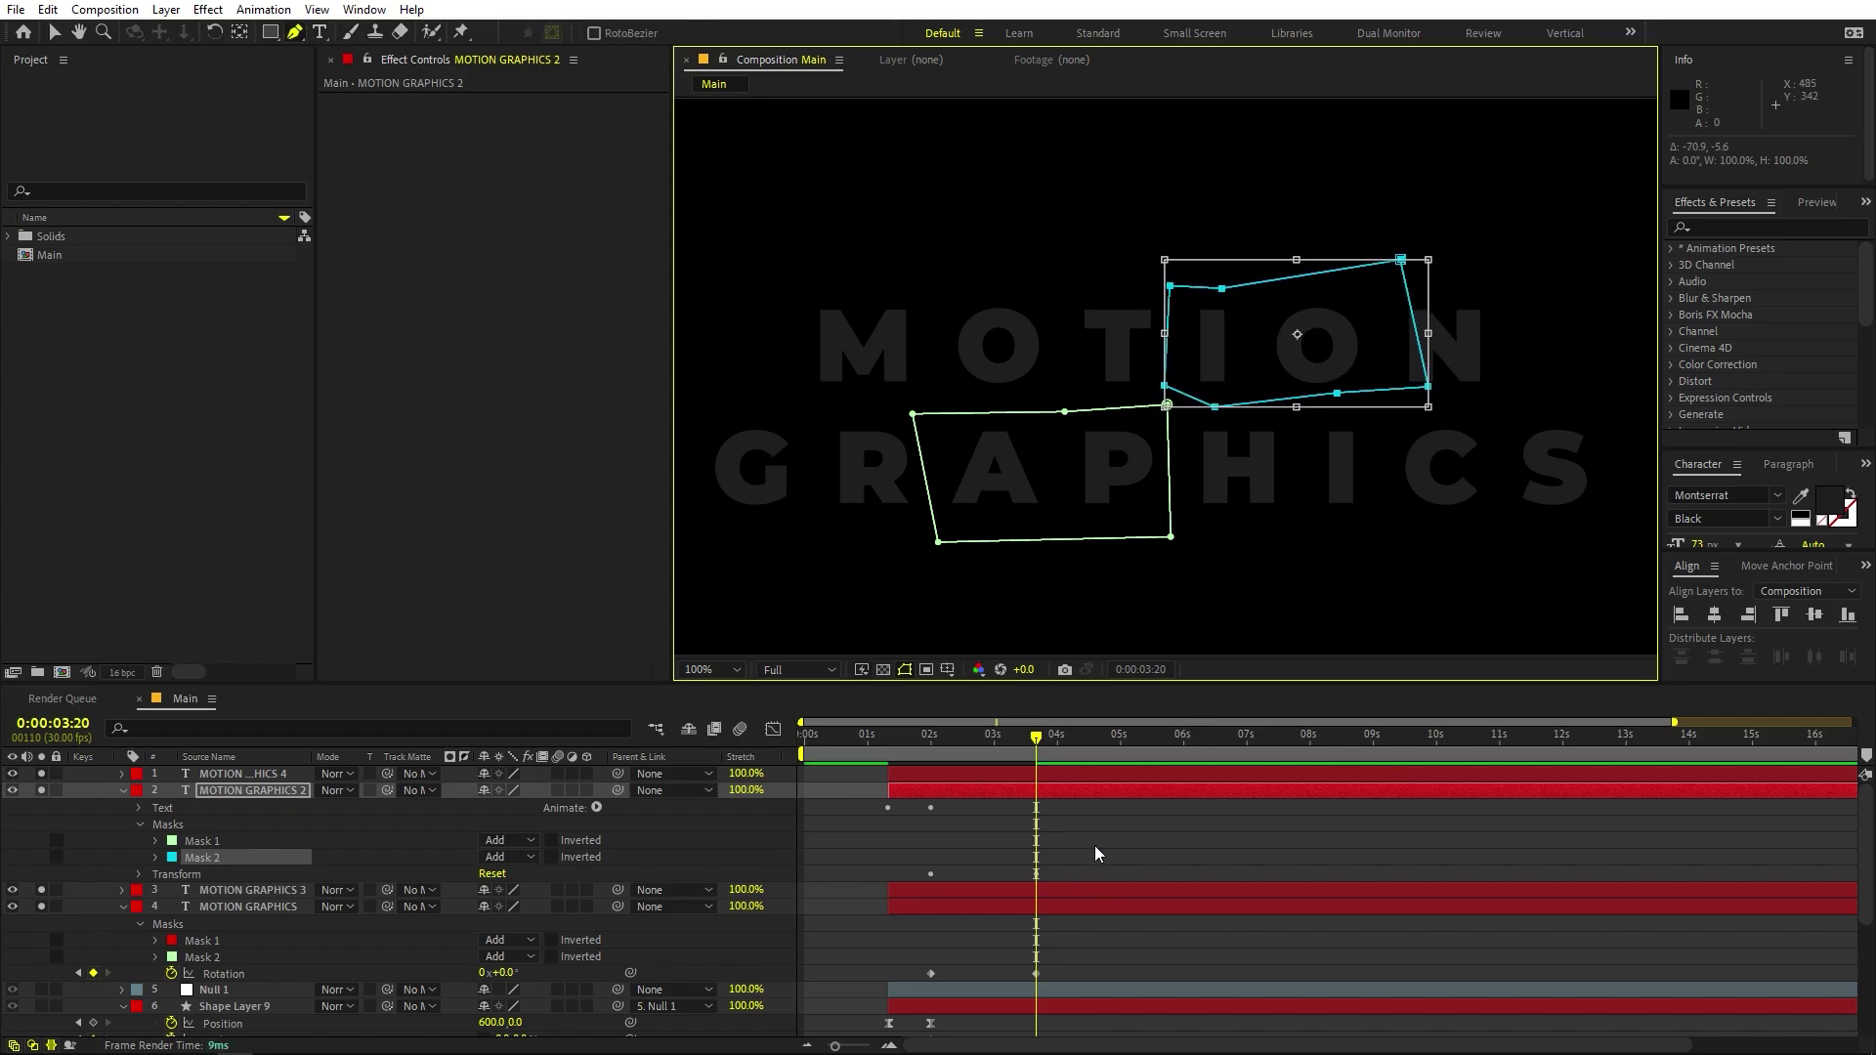
Pull the outer vertices of MOTION GRAPHICS 2's Mask 2 inward so it encloses only the I of MOTION.
{"action": "left_click", "coordinate": [1087, 787]}
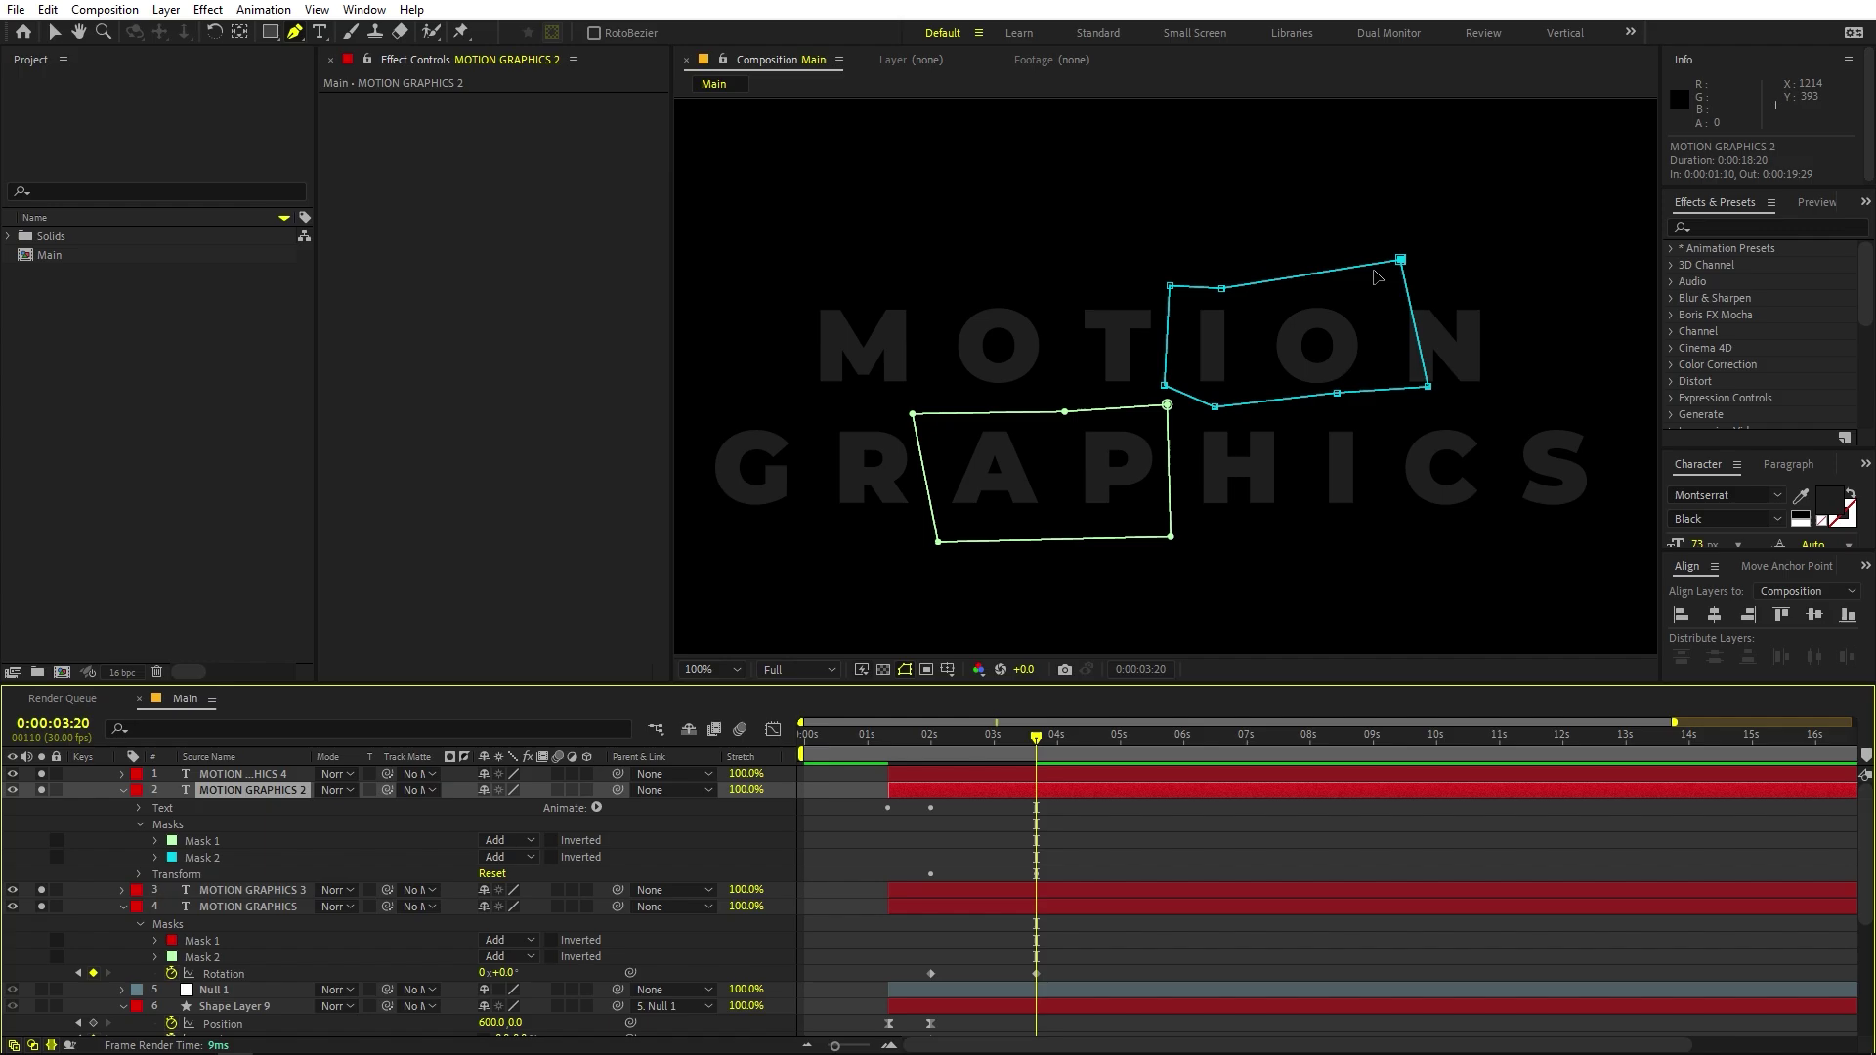
{"action": "left_click_drag", "start_coordinate": [1401, 260], "coordinate": [1251, 291]}
{"action": "left_click_drag", "start_coordinate": [1427, 386], "coordinate": [1262, 404]}
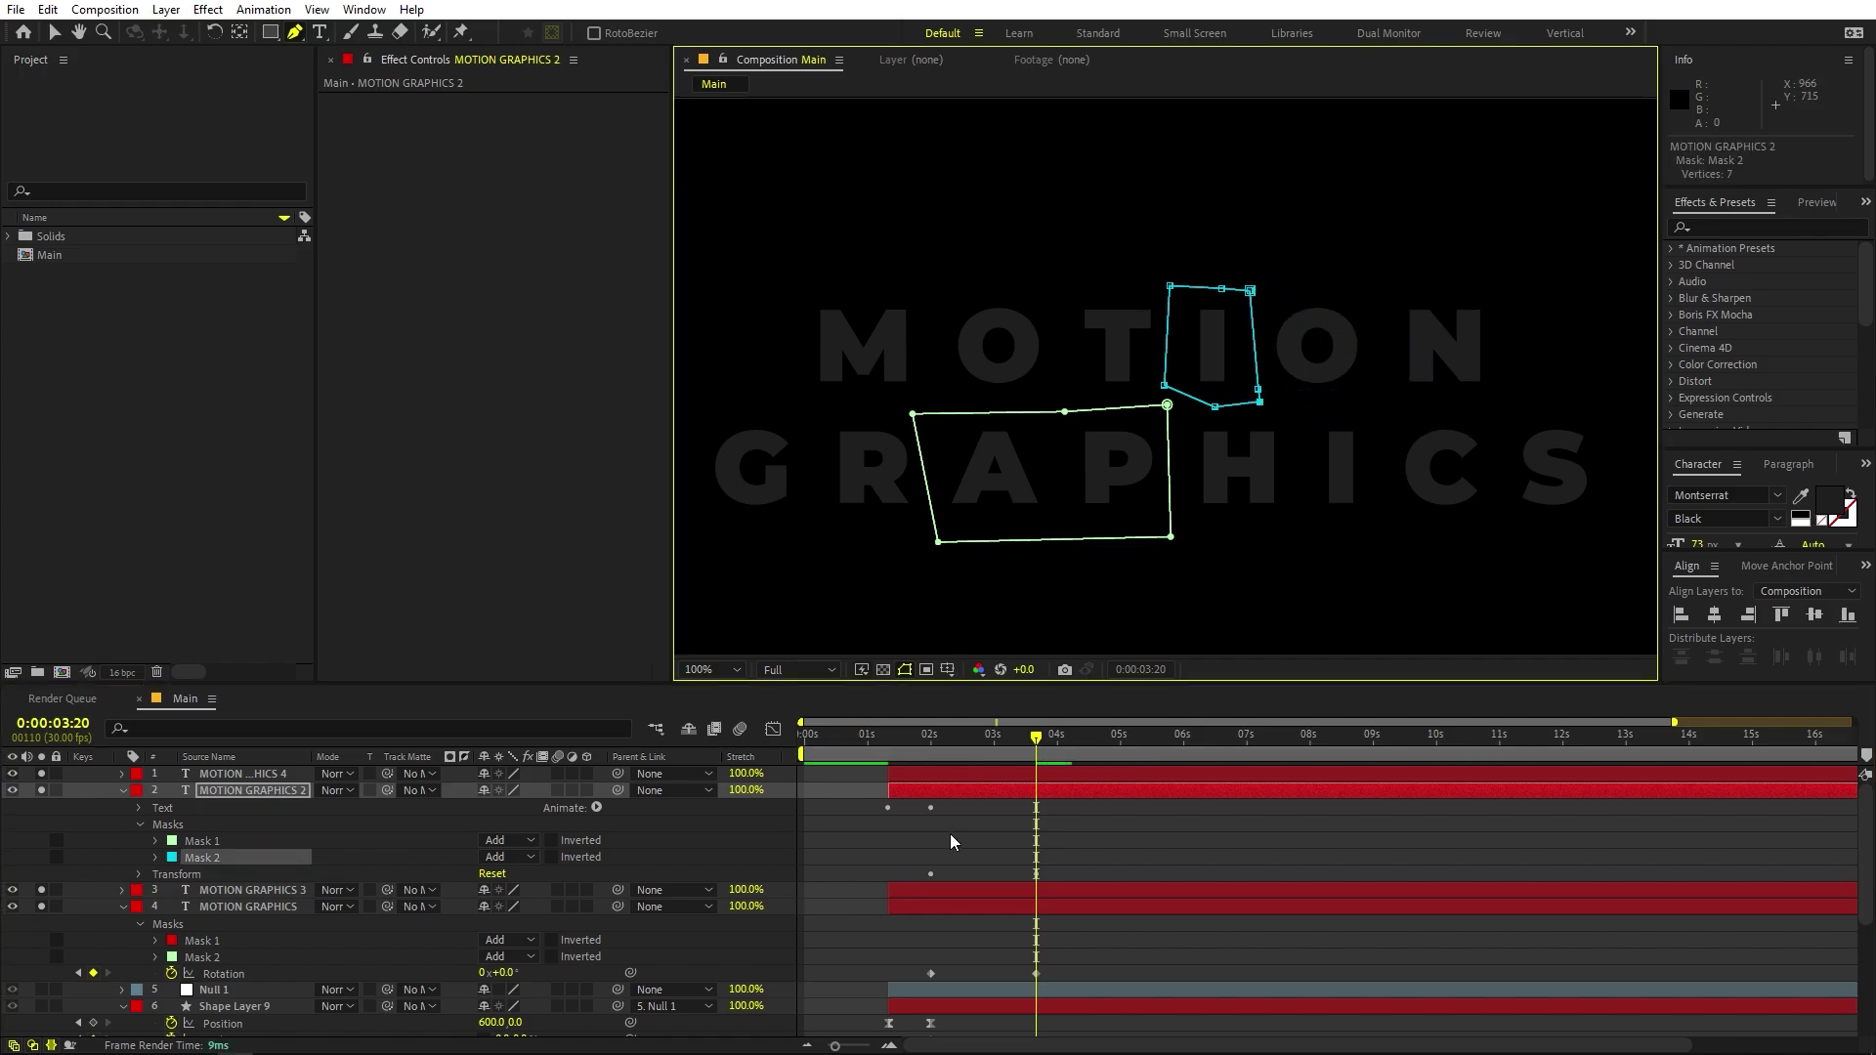
Set MOTION GRAPHICS 2's Rotation keyframe at 0:00:02:00 to 0x+75.1° and turn off the solo switches of the title layers.
{"action": "left_click", "coordinate": [928, 791]}
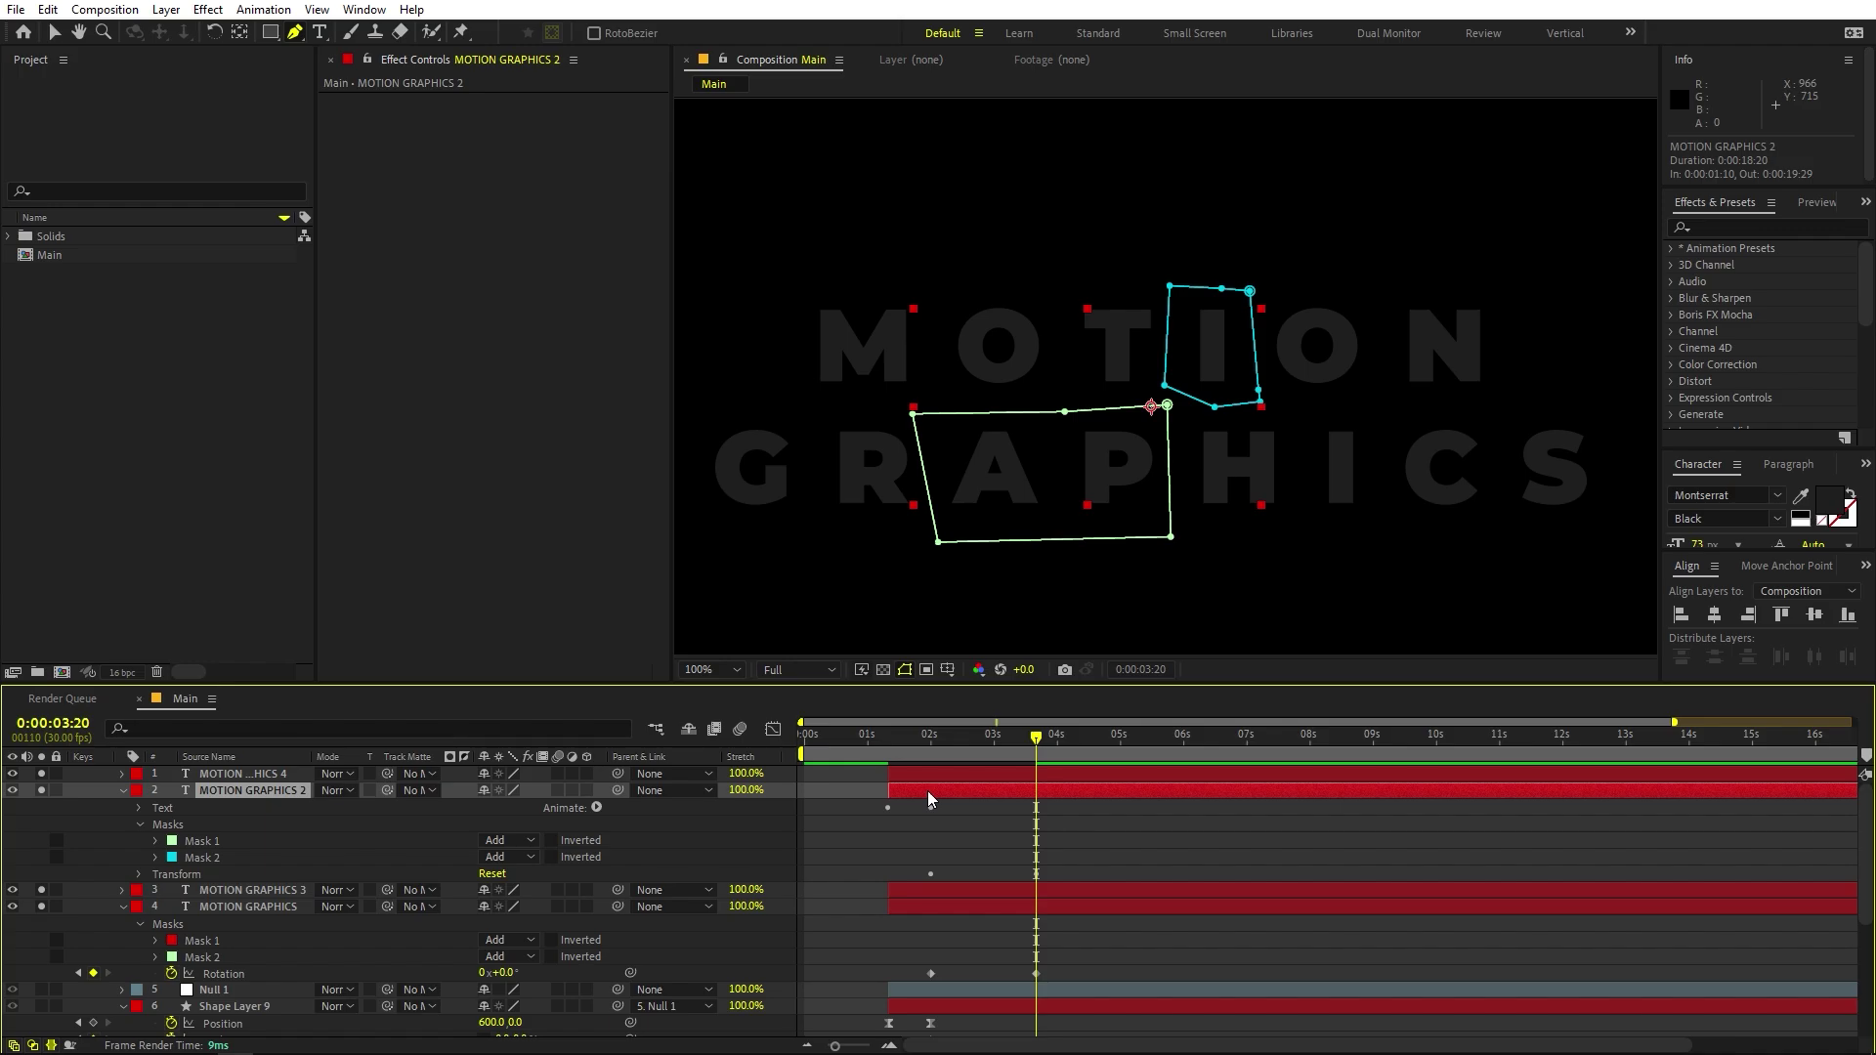
{"action": "key", "text": "r"}
{"action": "left_click_drag", "start_coordinate": [958, 746], "coordinate": [941, 746]}
{"action": "left_click_drag", "start_coordinate": [522, 807], "coordinate": [557, 806]}
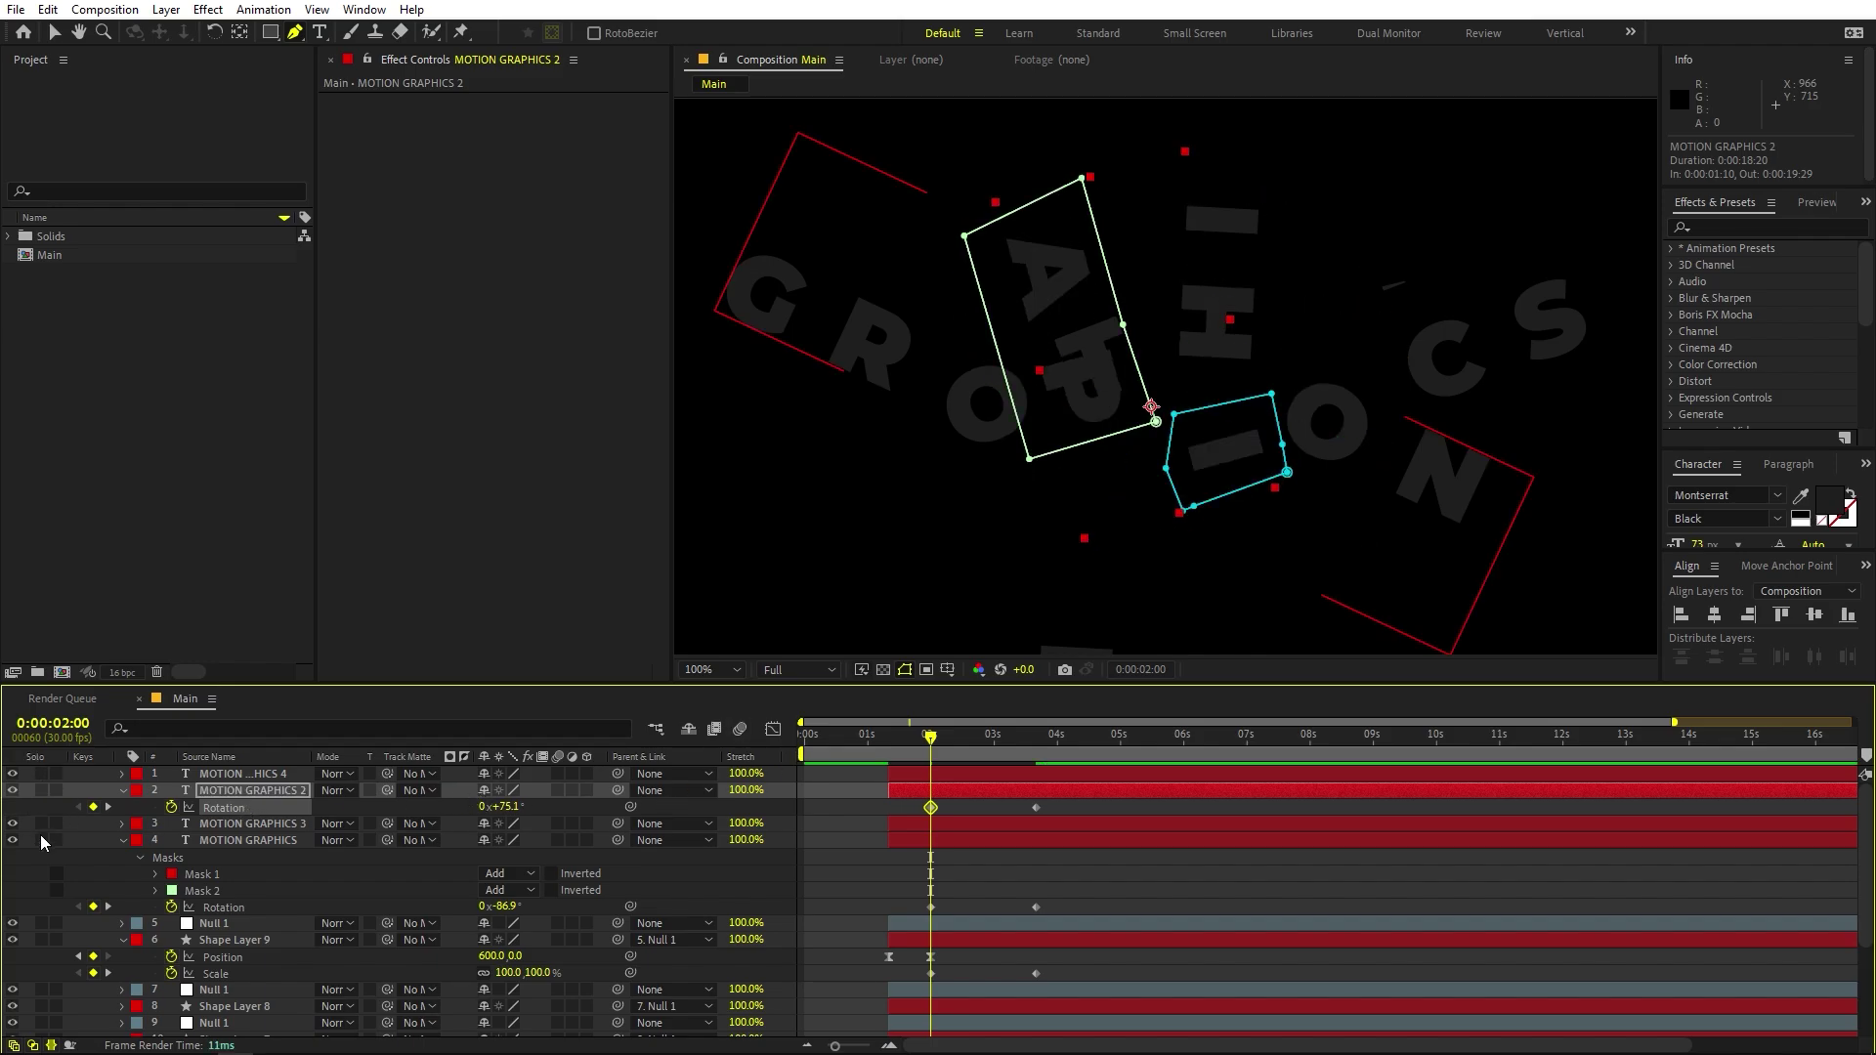
{"action": "left_click", "coordinate": [41, 840]}
{"action": "left_click", "coordinate": [121, 792]}
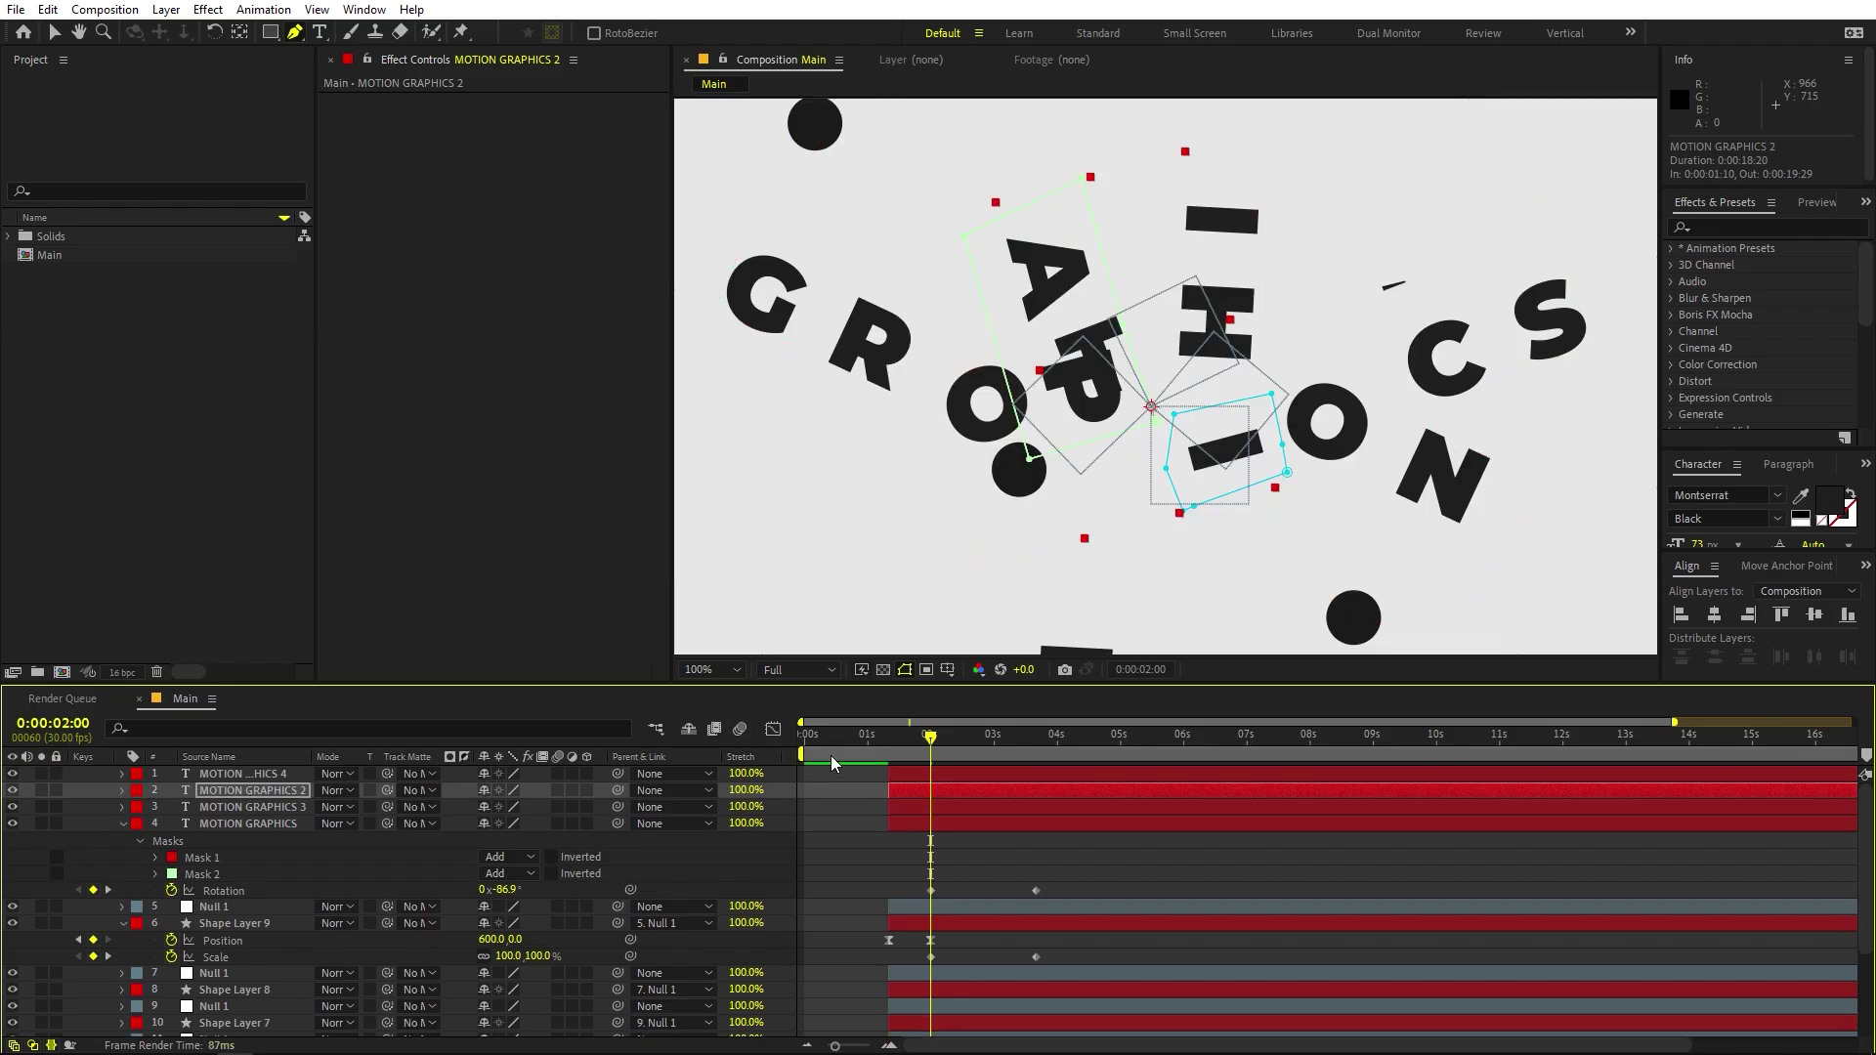
Preview the whole animation from near its start with the composition view at 50%.
{"action": "left_click_drag", "start_coordinate": [837, 734], "coordinate": [810, 734]}
{"action": "left_click", "coordinate": [710, 669]}
{"action": "left_click", "coordinate": [735, 711]}
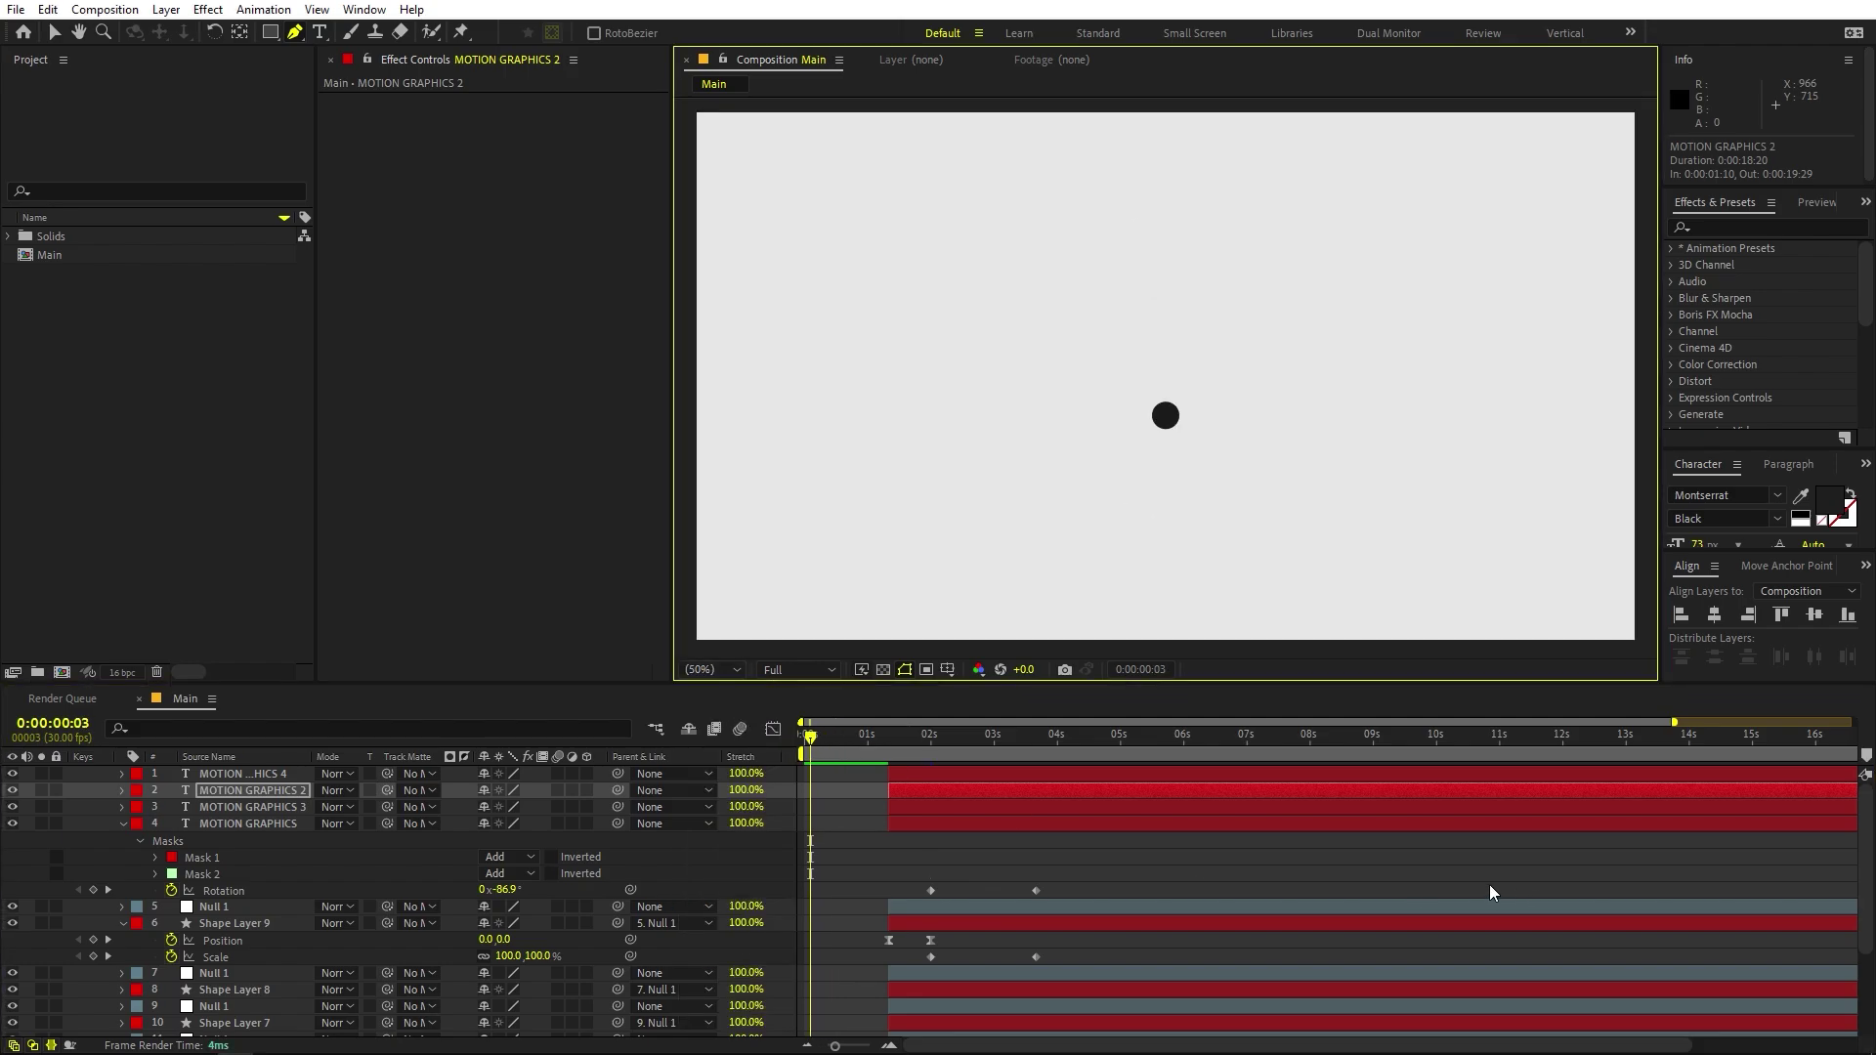
{"action": "key", "text": "space"}
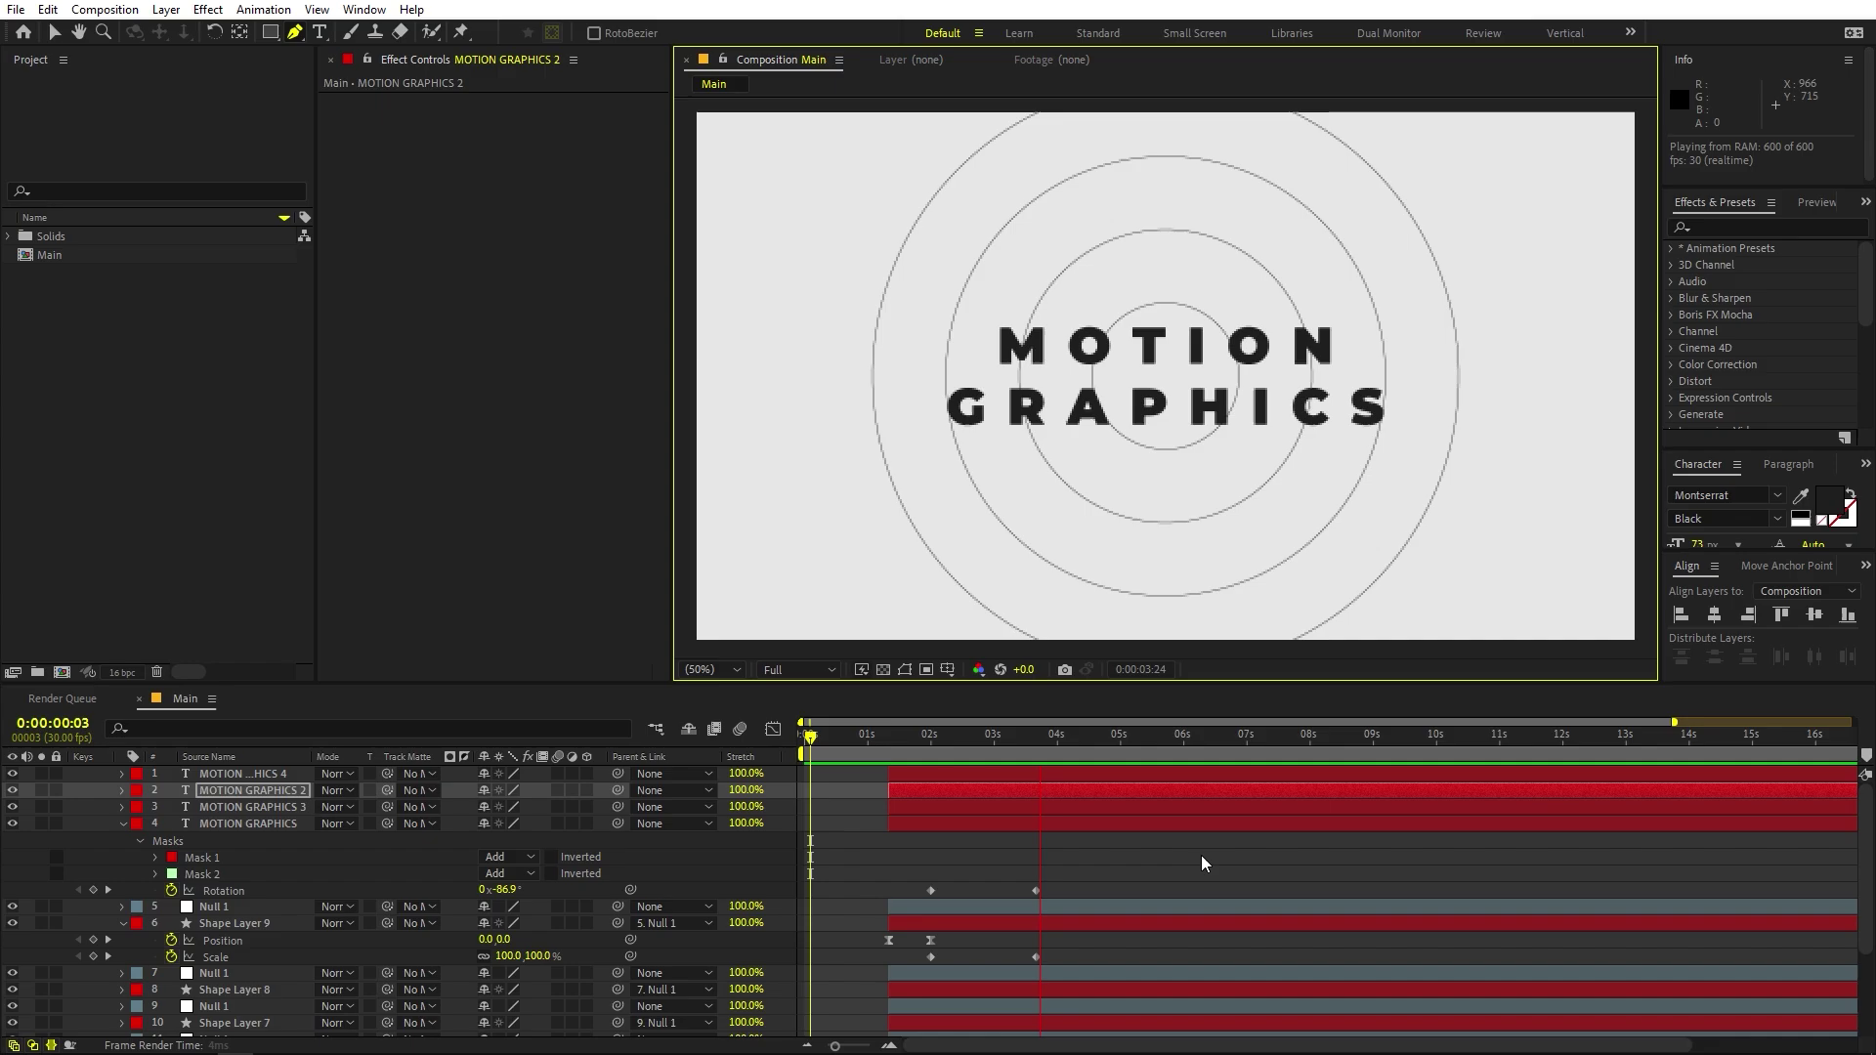
{"action": "key", "text": "space"}
Apply Easy Ease to the Rotation keyframes of all four title layers and open them in the Graph Editor.
{"action": "left_click", "coordinate": [973, 820]}
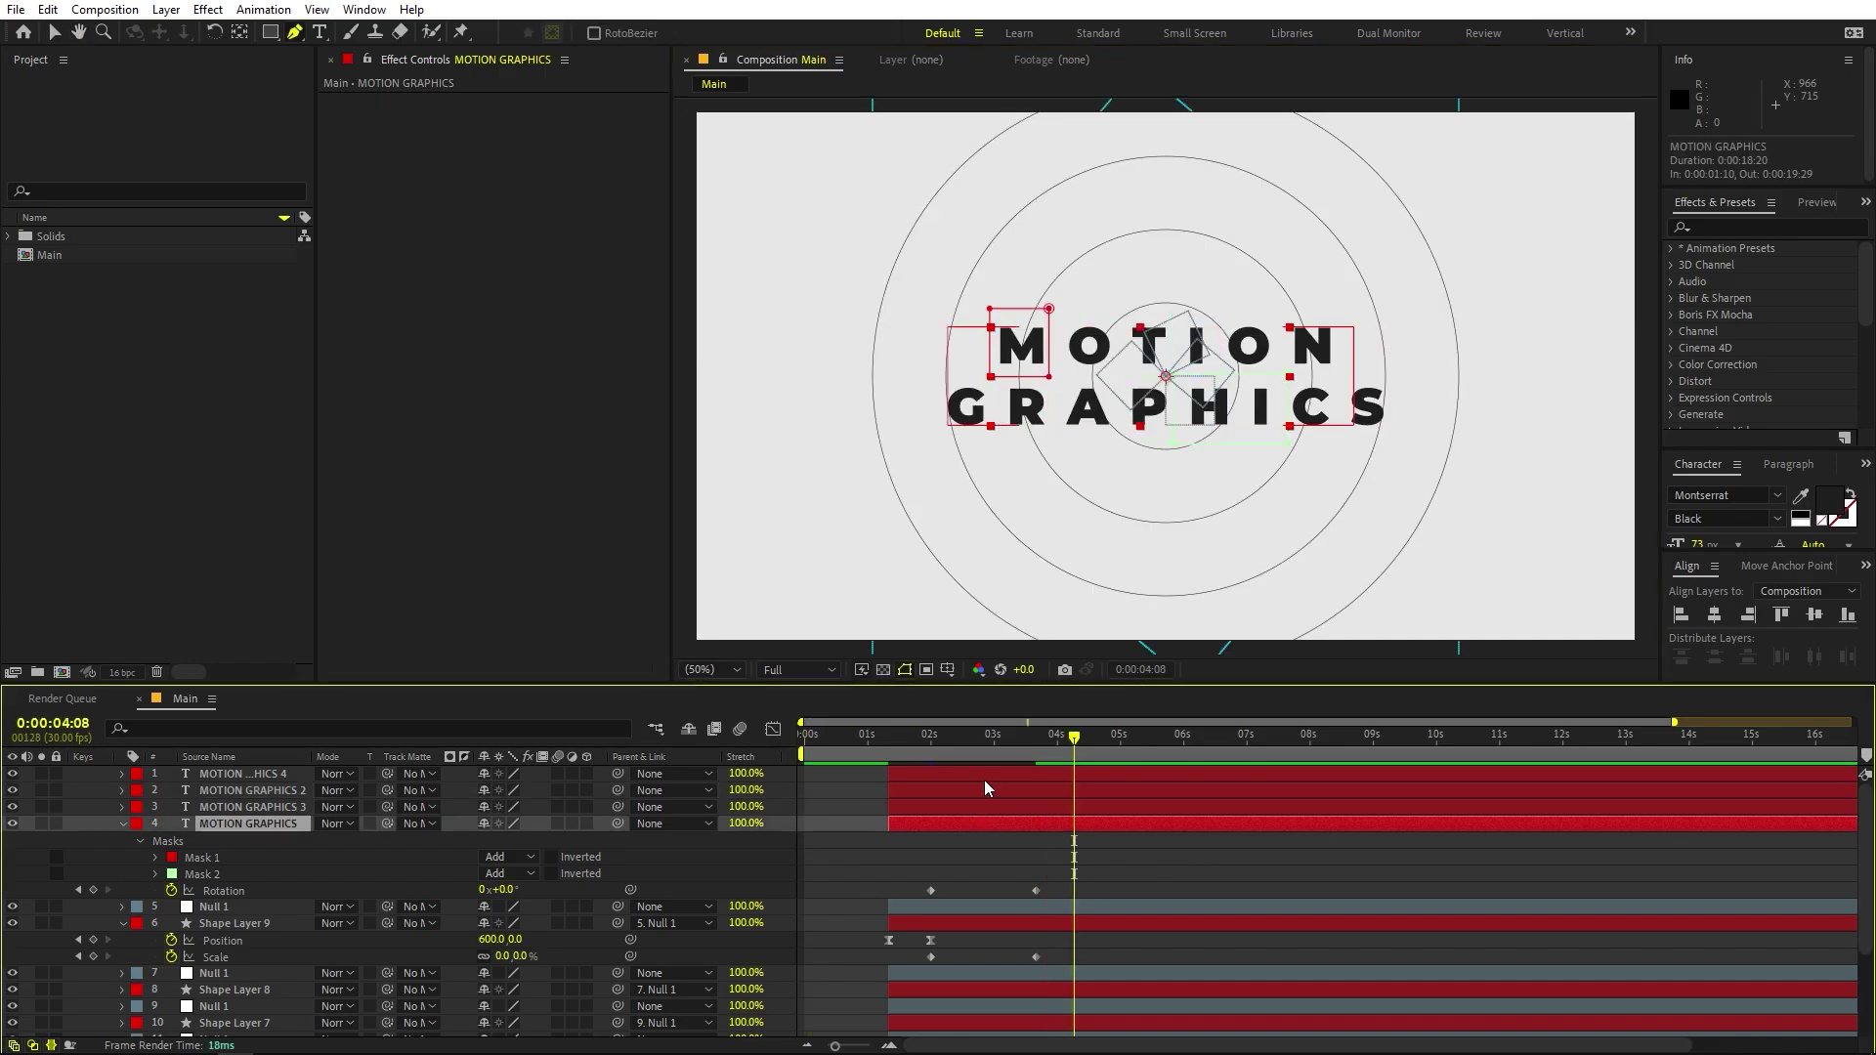
{"action": "left_click", "coordinate": [983, 779], "text": "shift"}
{"action": "key", "text": "u"}
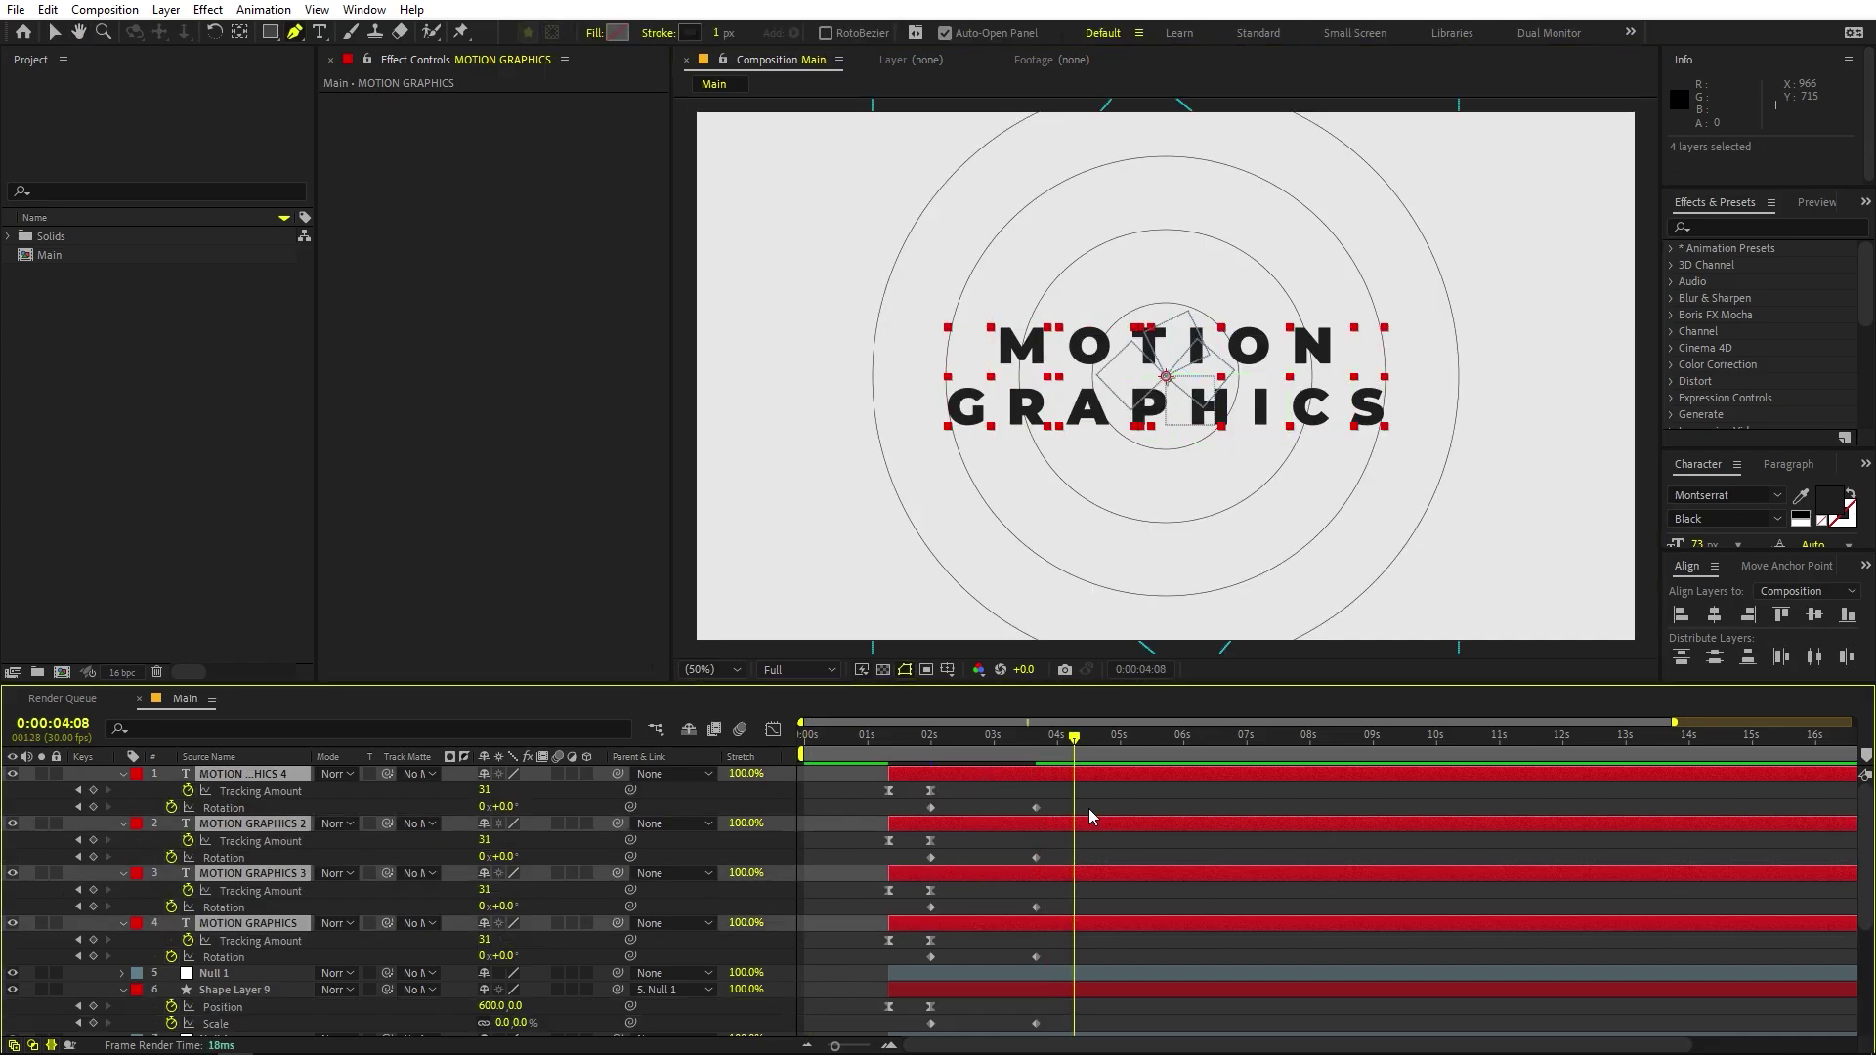
{"action": "key", "text": "u"}
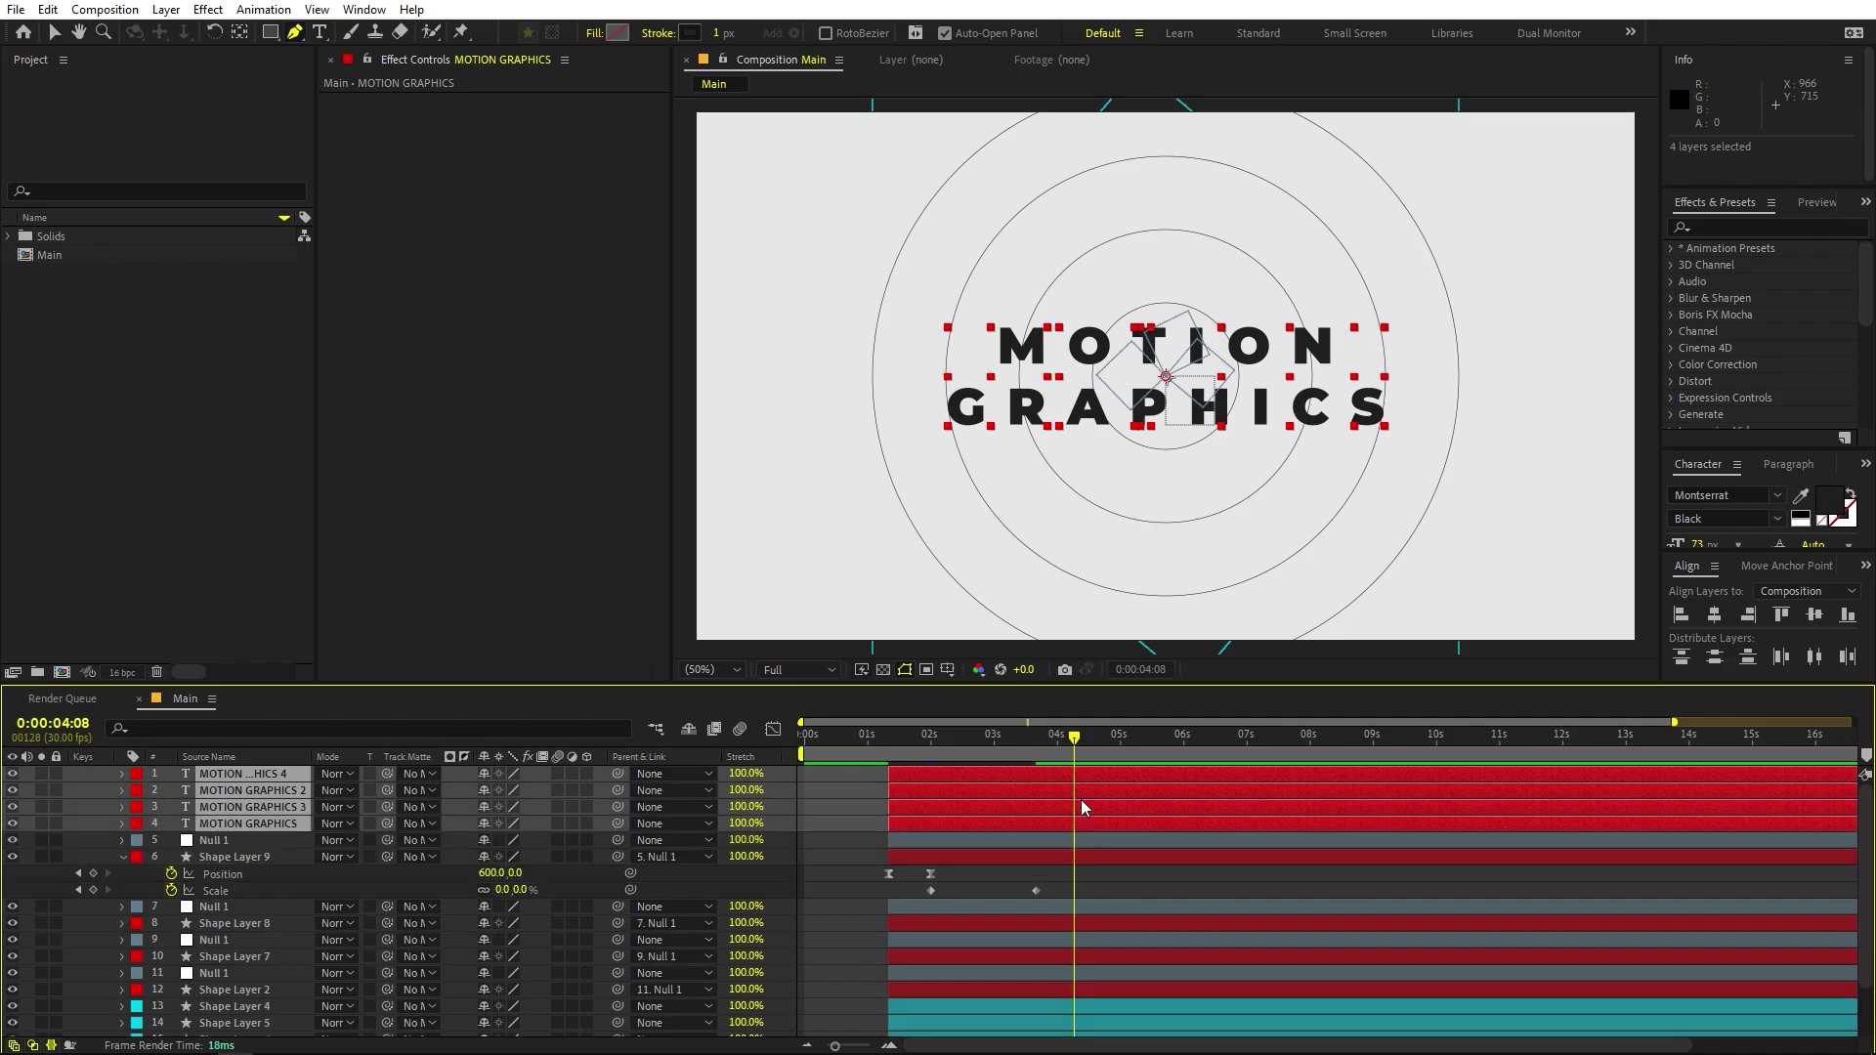
{"action": "key", "text": "r"}
{"action": "left_click_drag", "start_coordinate": [1079, 785], "coordinate": [891, 900]}
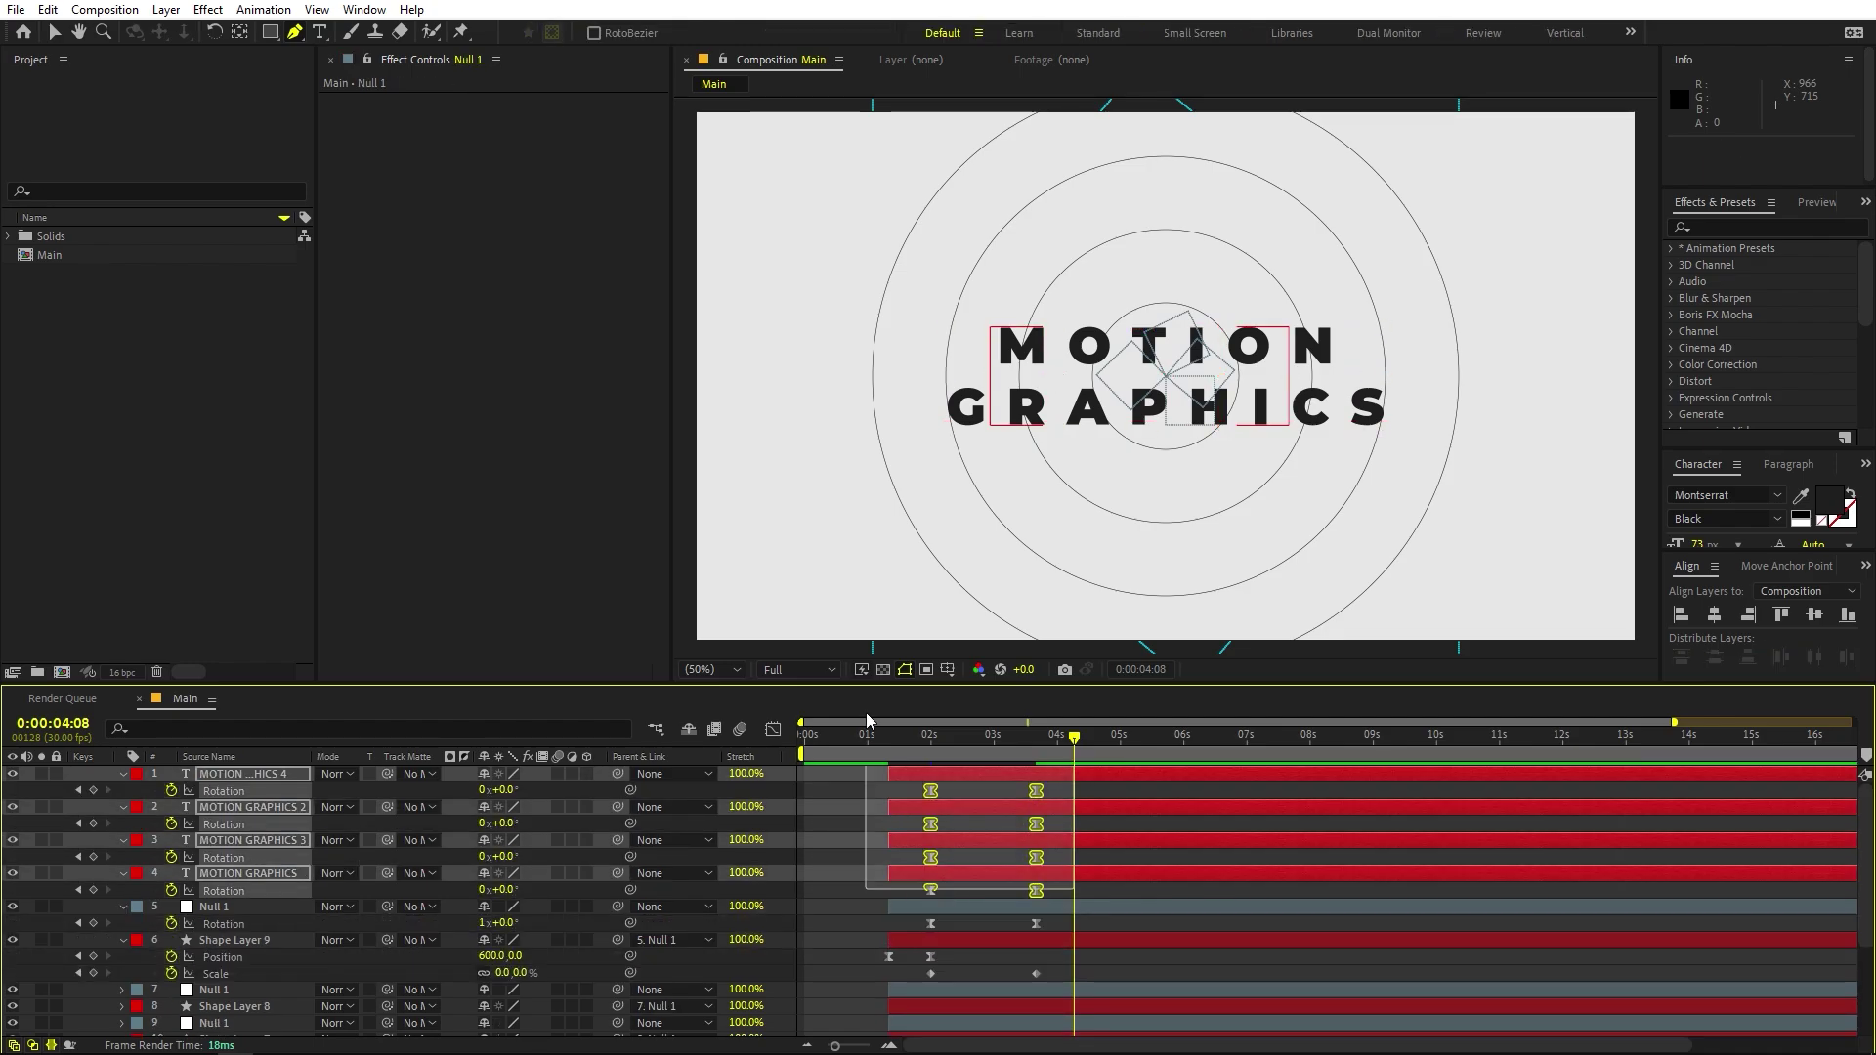
{"action": "left_click", "coordinate": [773, 729]}
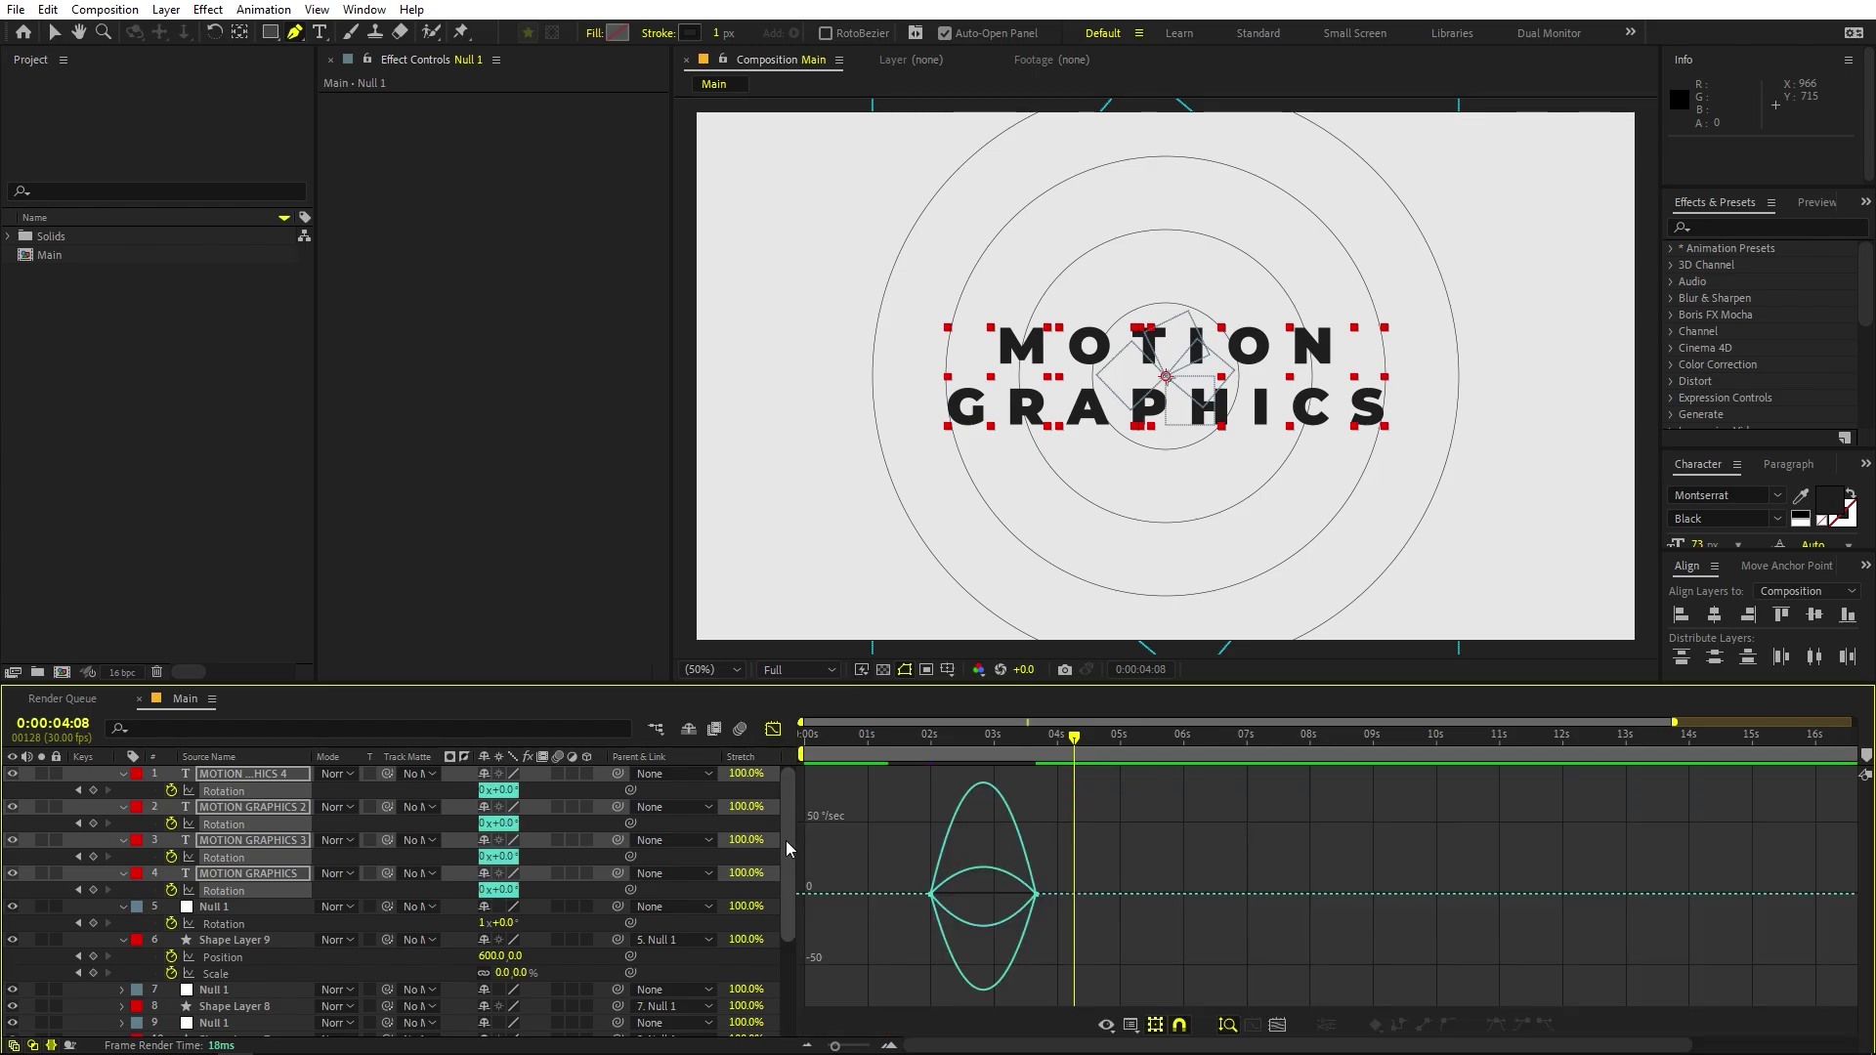
Extend both easing handles of the four rotation speed curves toward the middle for a sharper peak, and preview from 0:00:01:23.
{"action": "key", "text": "v"}
{"action": "left_click_drag", "start_coordinate": [1208, 885], "coordinate": [891, 918]}
{"action": "scroll", "coordinate": [893, 918], "scroll_direction": "up", "scroll_amount": 2}
{"action": "left_click_drag", "start_coordinate": [1003, 894], "coordinate": [1035, 893]}
{"action": "left_click_drag", "start_coordinate": [1278, 855], "coordinate": [1104, 892]}
{"action": "left_click", "coordinate": [938, 760]}
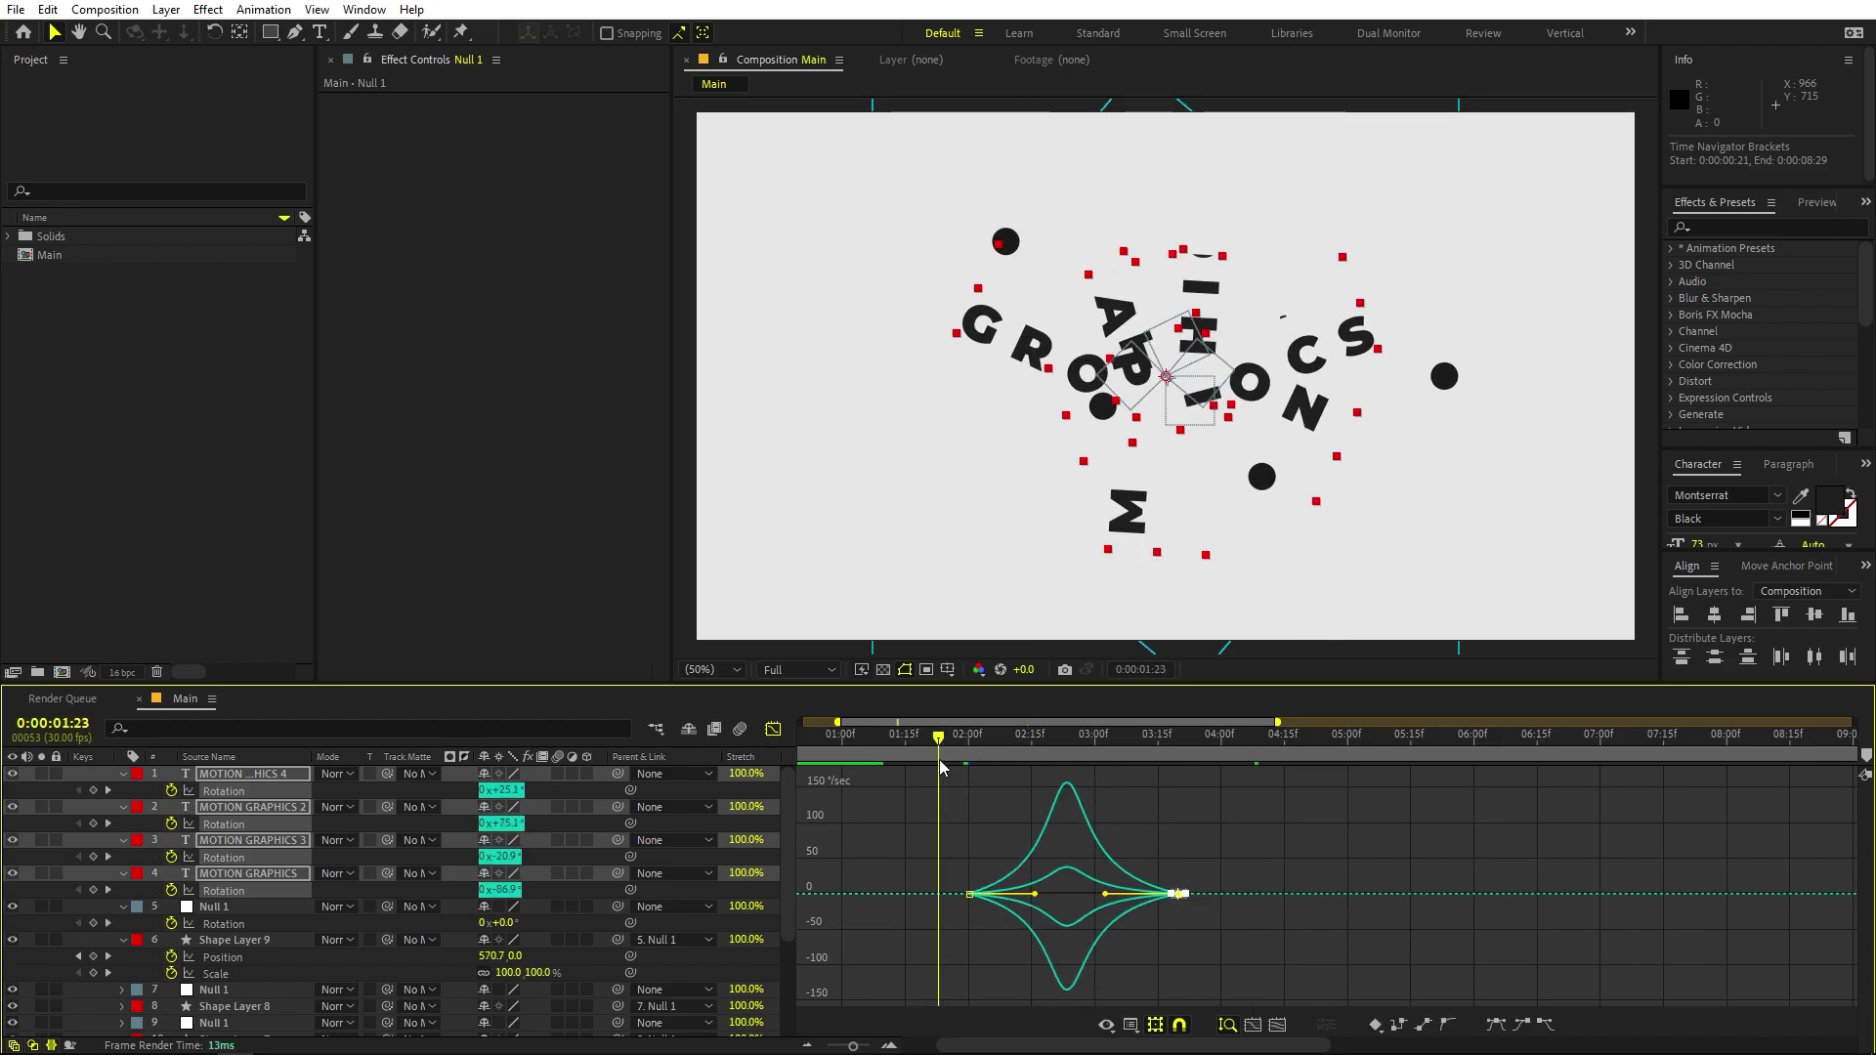
{"action": "key", "text": "space"}
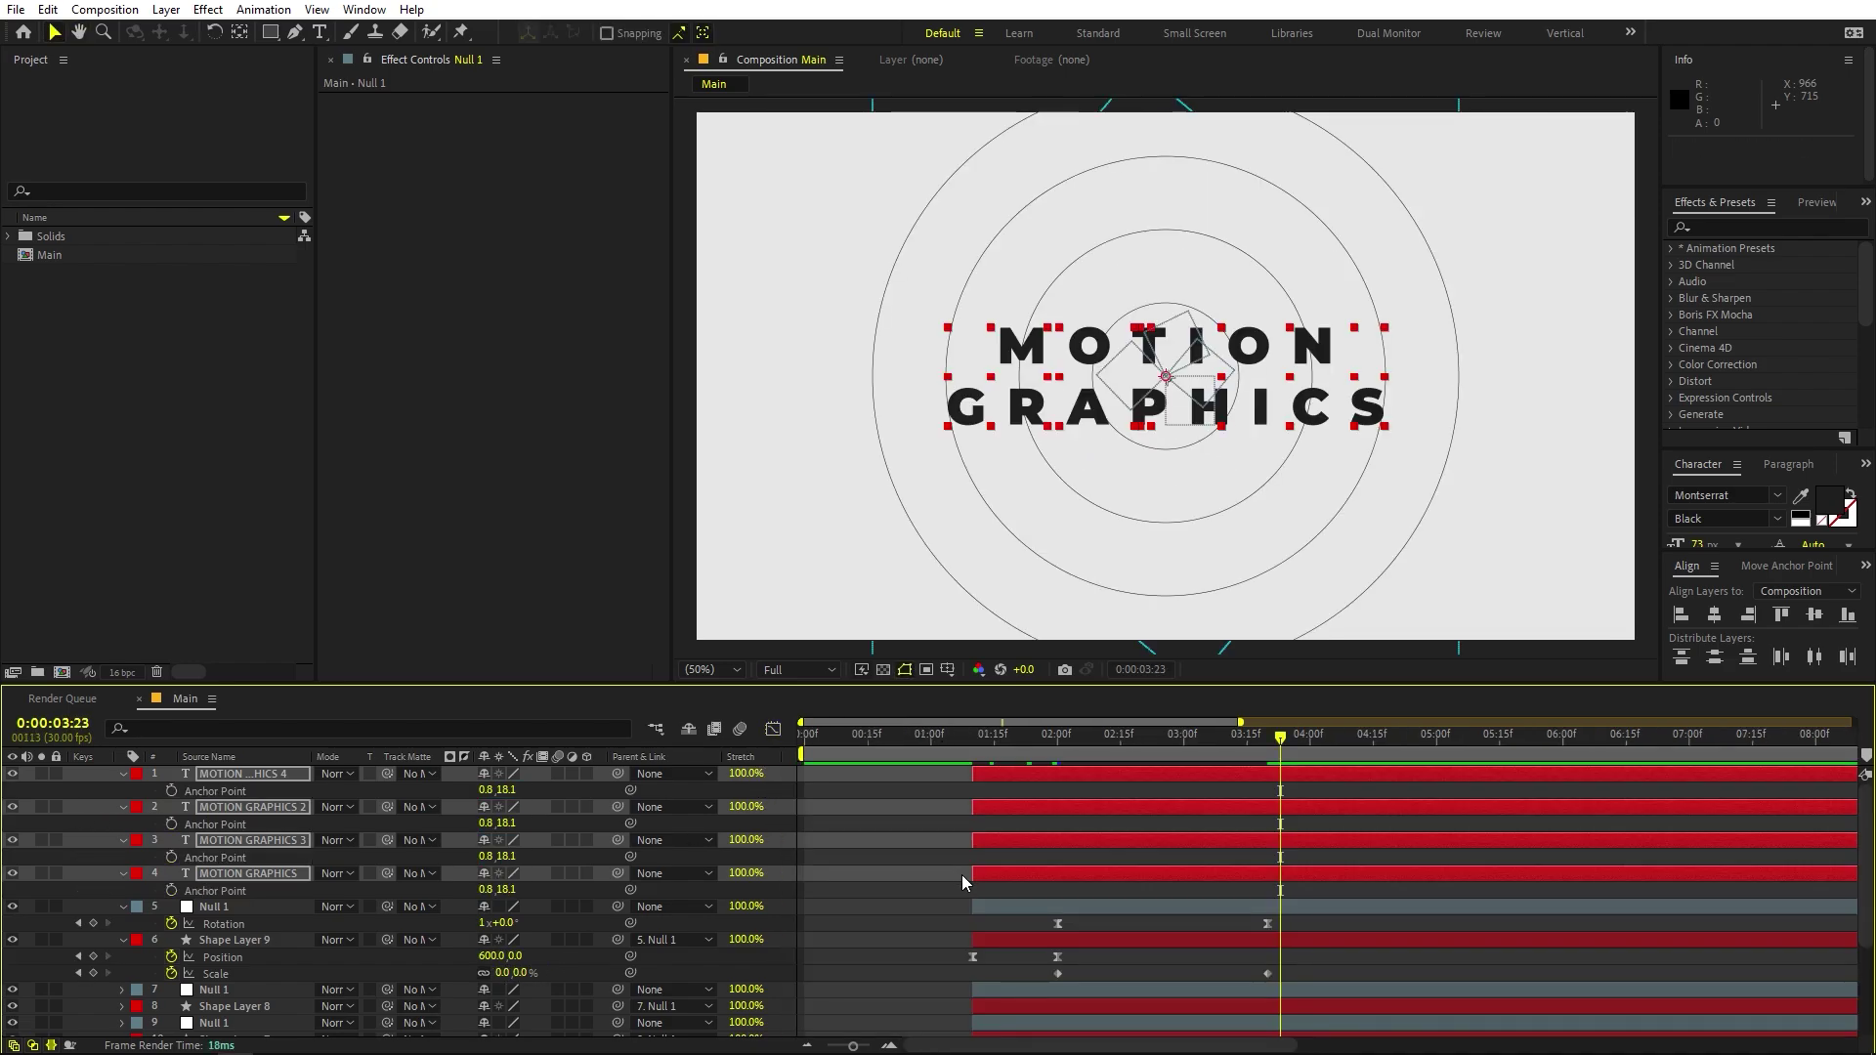
Collapse the revealed properties of all layers in the timeline.
{"action": "key", "text": "a"}
{"action": "left_click", "coordinate": [923, 861]}
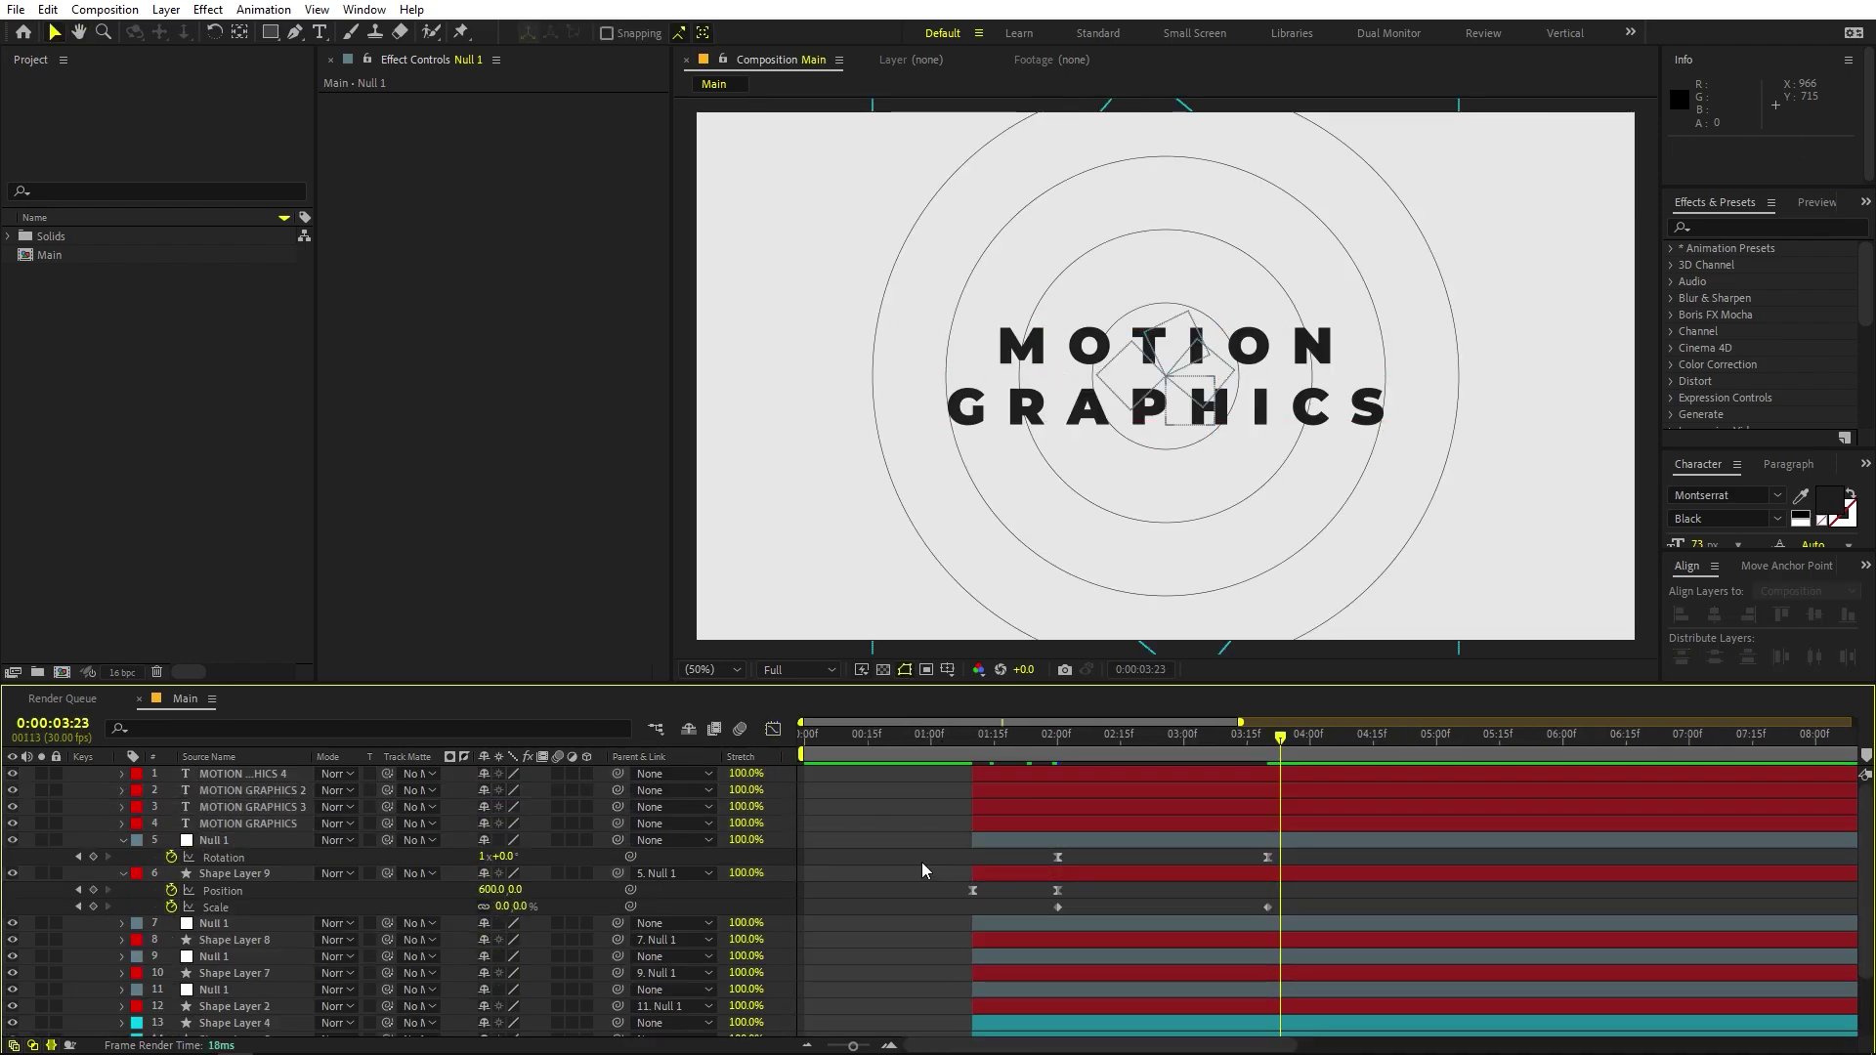
{"action": "key", "text": "ctrl+a"}
{"action": "key", "text": "u"}
{"action": "key", "text": "u"}
{"action": "left_click", "coordinate": [909, 867]}
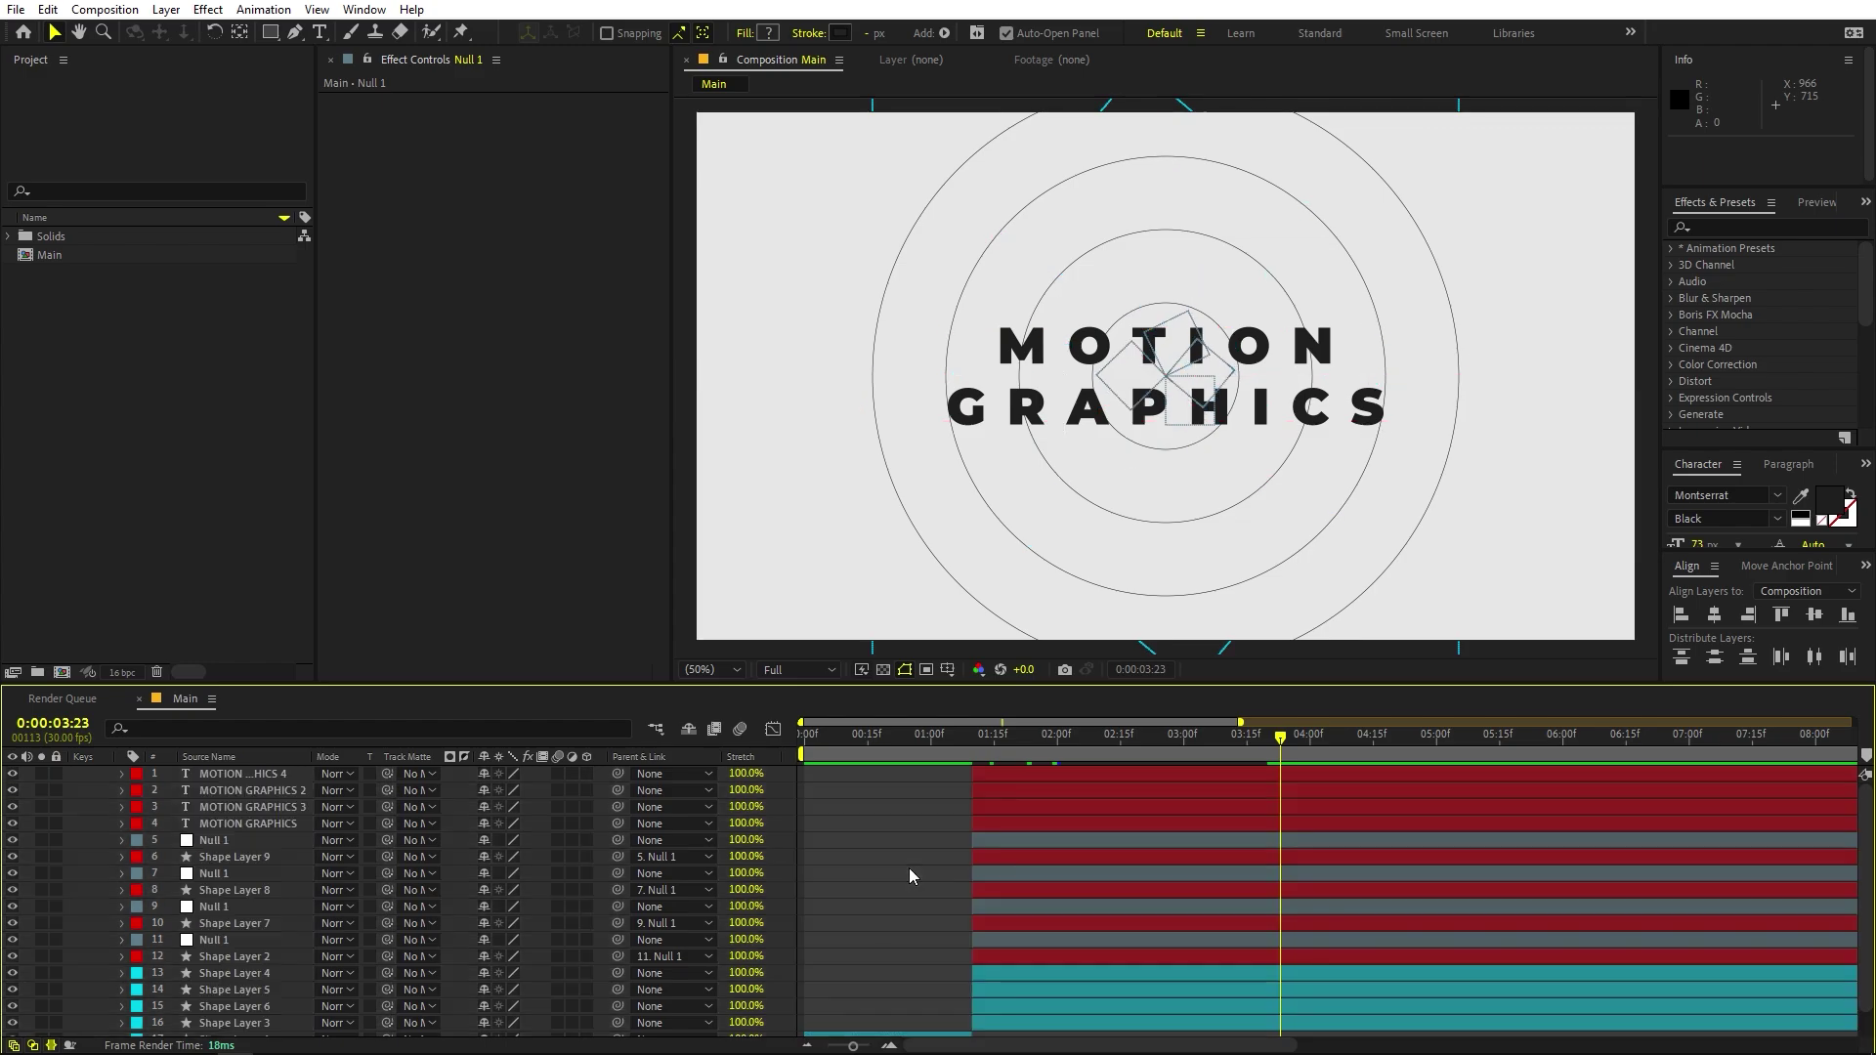
Filter Shape Layer 4's properties for stroke and add a Stroke Width keyframe at 0:00:03:23.
{"action": "scroll", "coordinate": [1105, 958], "scroll_direction": "down", "scroll_amount": 1}
{"action": "left_click", "coordinate": [1217, 947]}
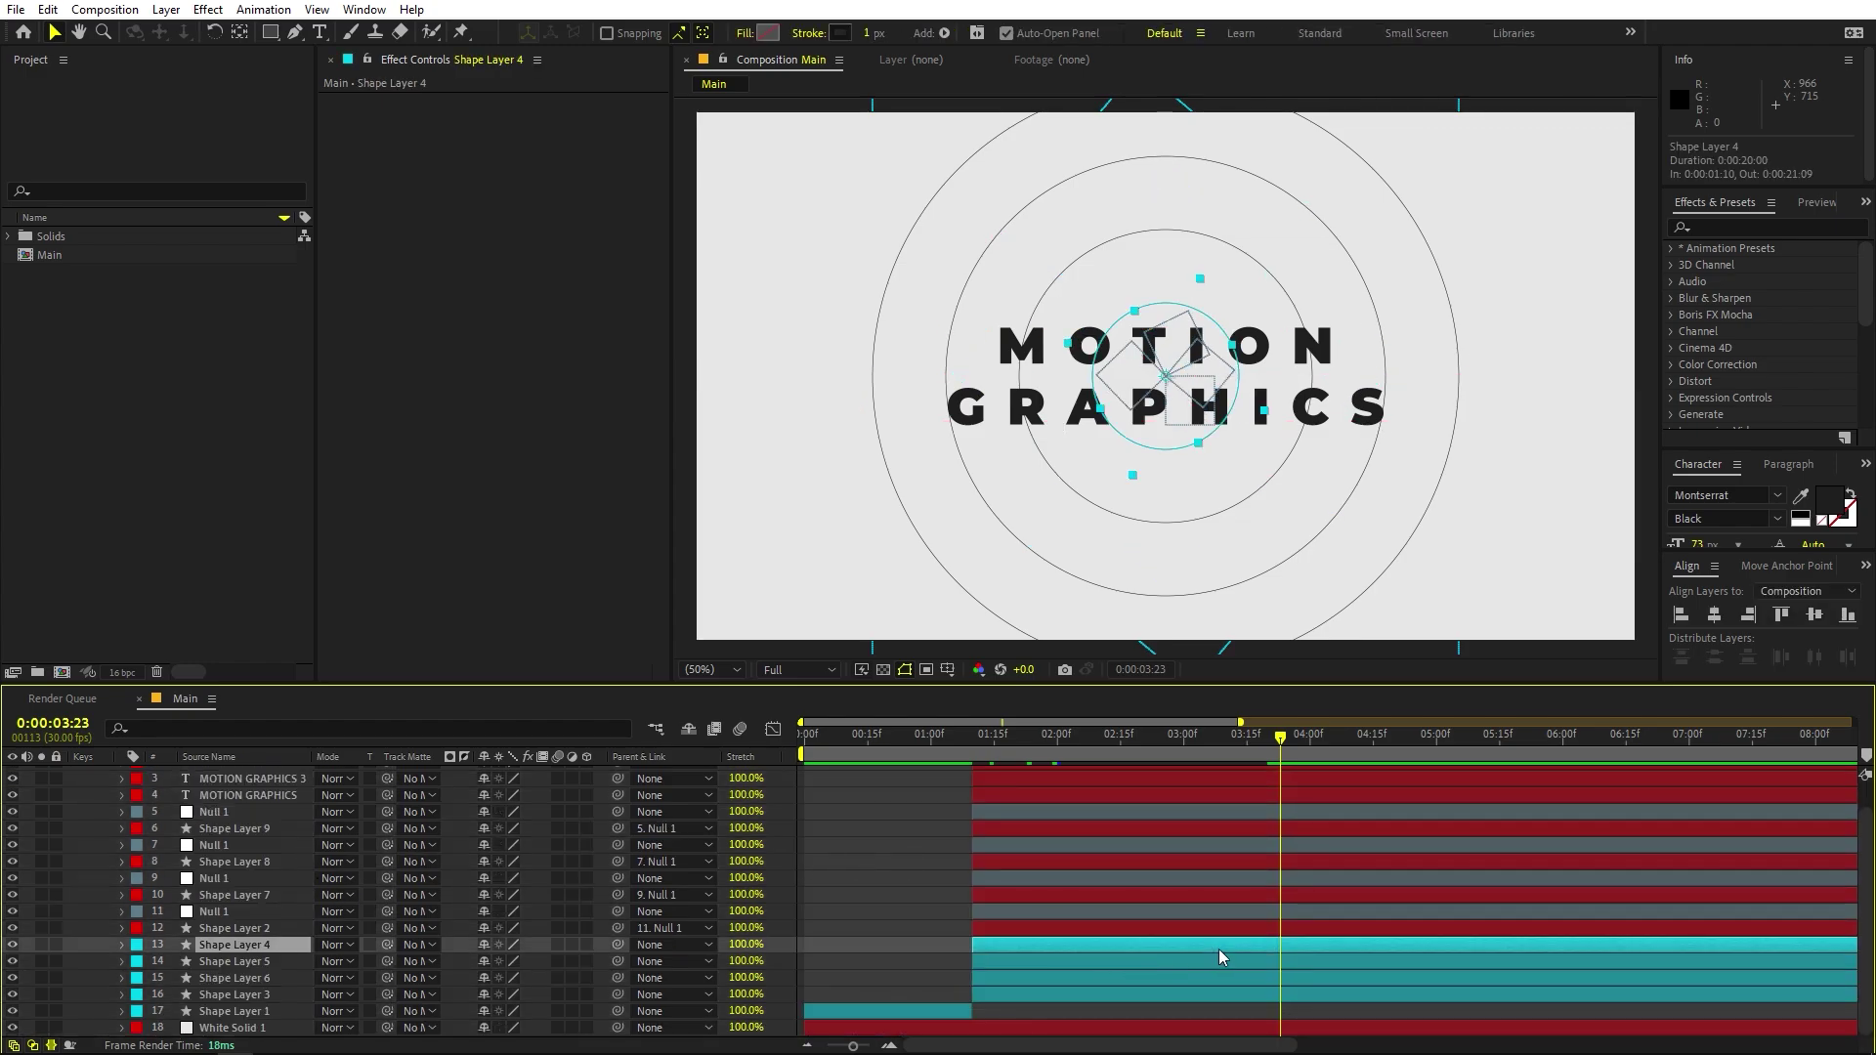
{"action": "left_click", "coordinate": [189, 728]}
{"action": "type", "text": "stroke"}
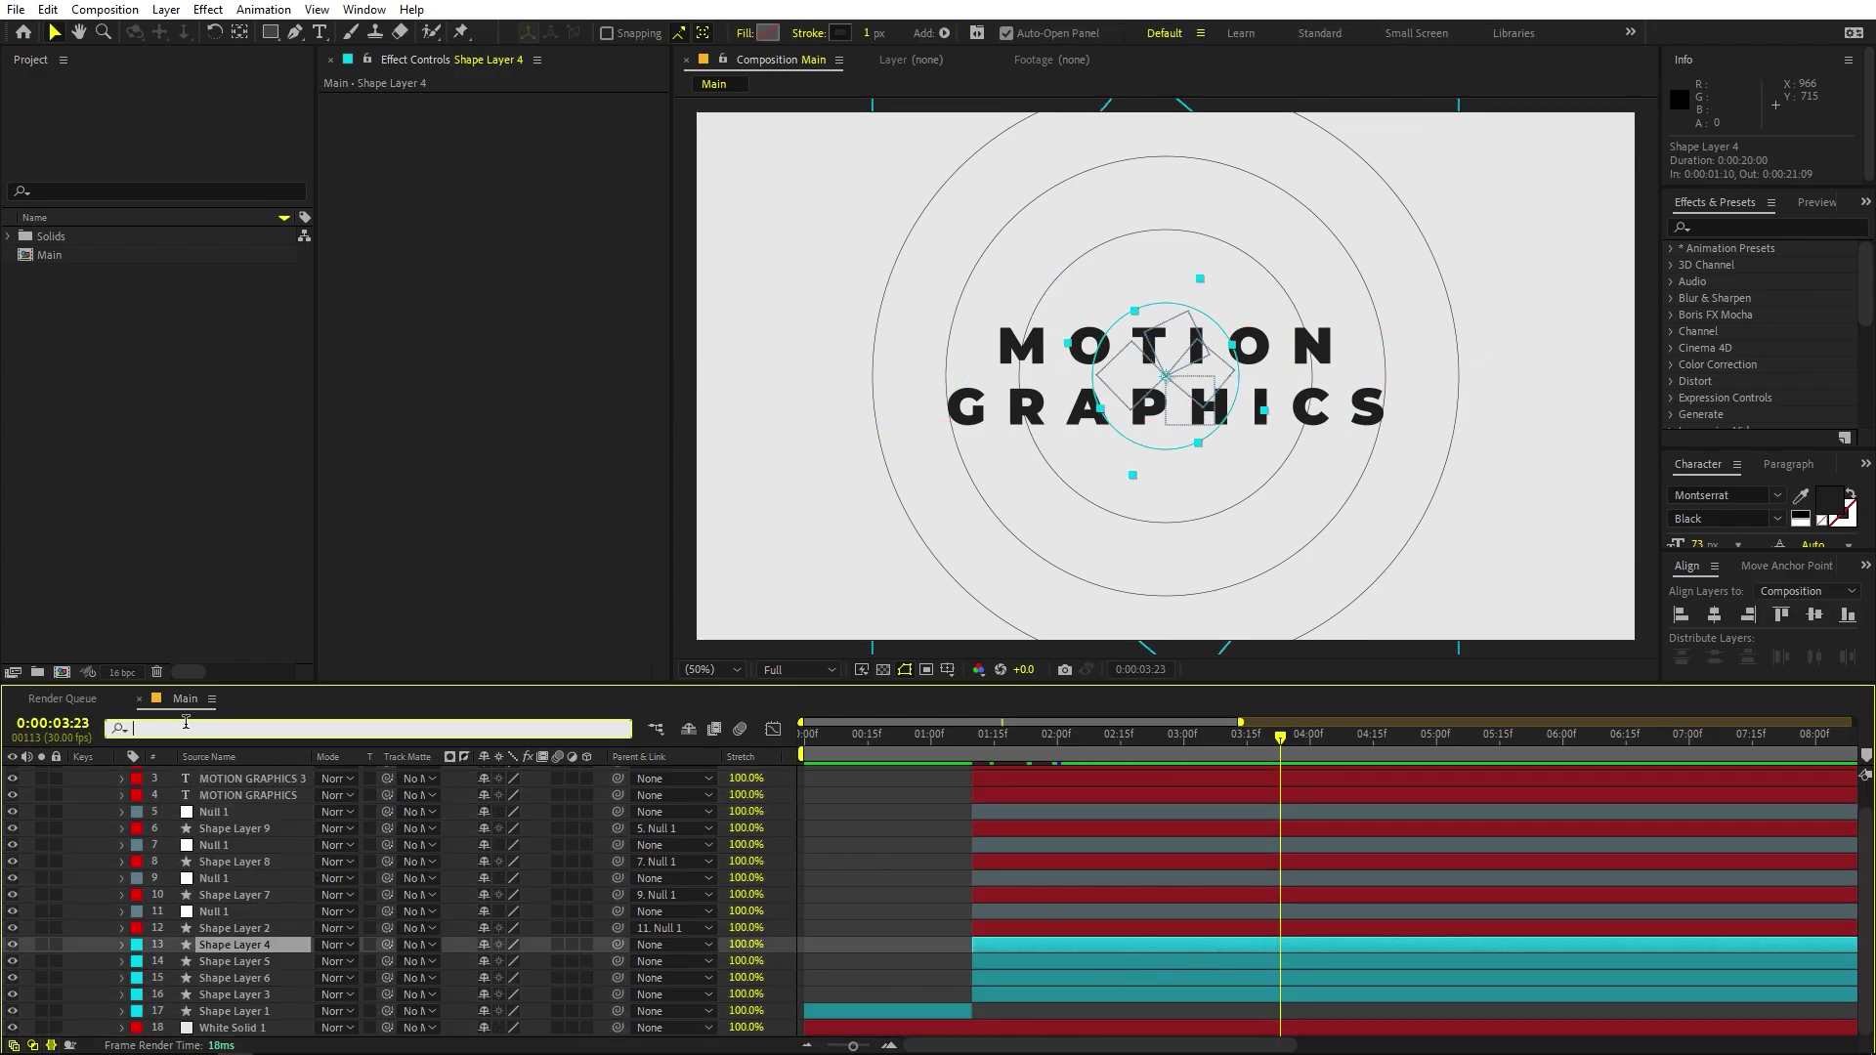
{"action": "left_click", "coordinate": [204, 1012]}
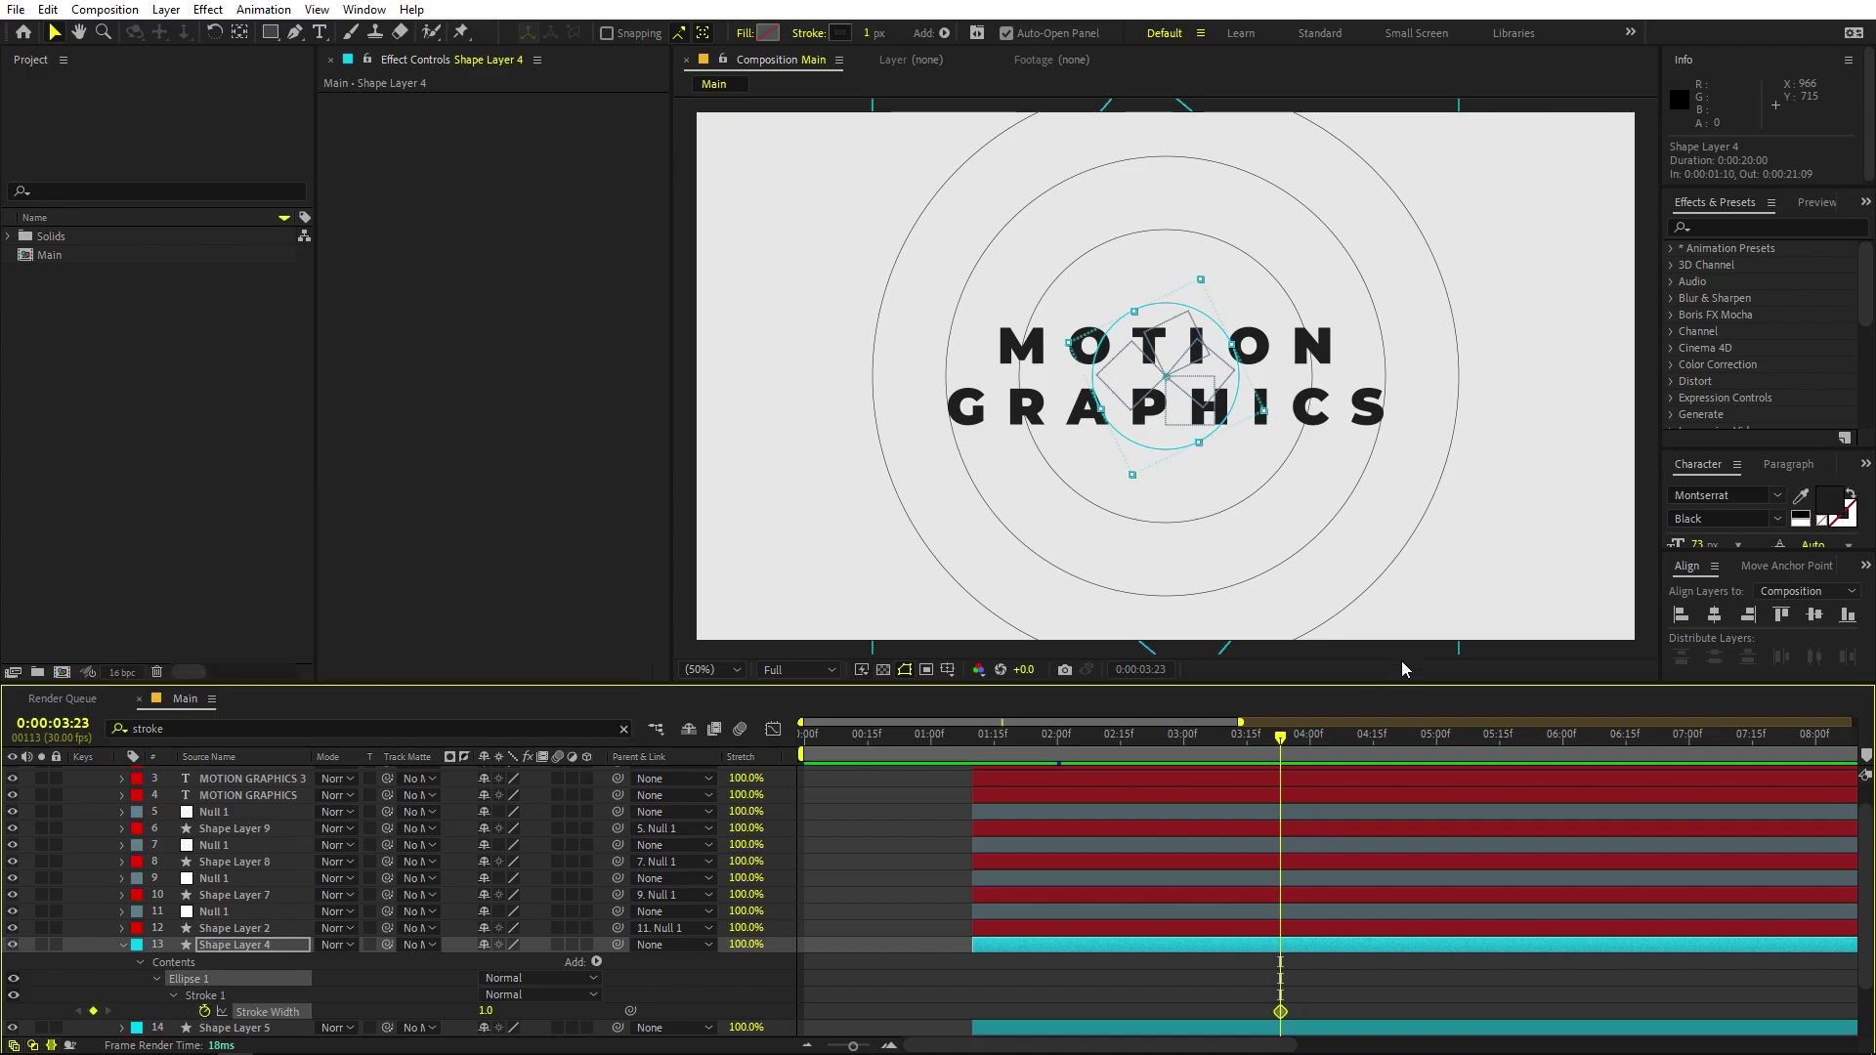
Show Shape Layer 4's keyframed properties and move its Stroke Width keyframe to 0:00:03:04.
{"action": "left_click", "coordinate": [1223, 899]}
{"action": "left_click", "coordinate": [1225, 916]}
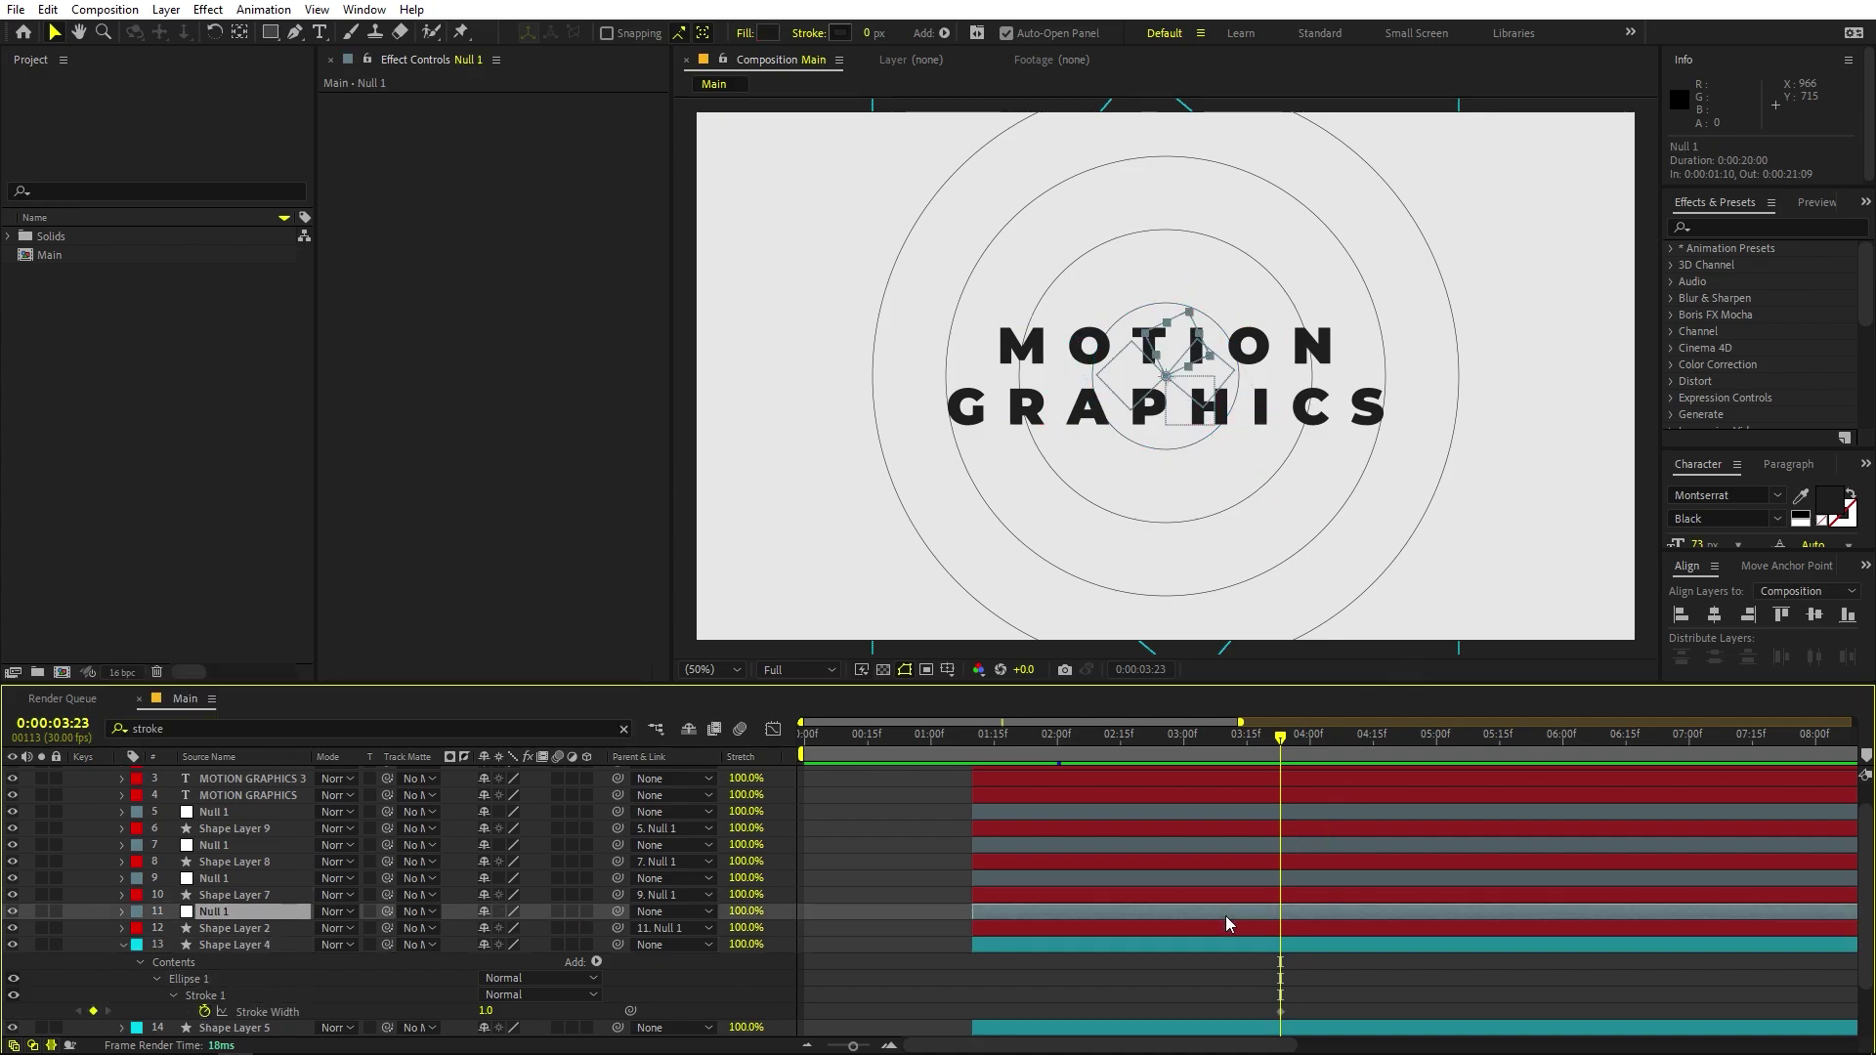
{"action": "left_click", "coordinate": [1231, 942]}
{"action": "key", "text": "u"}
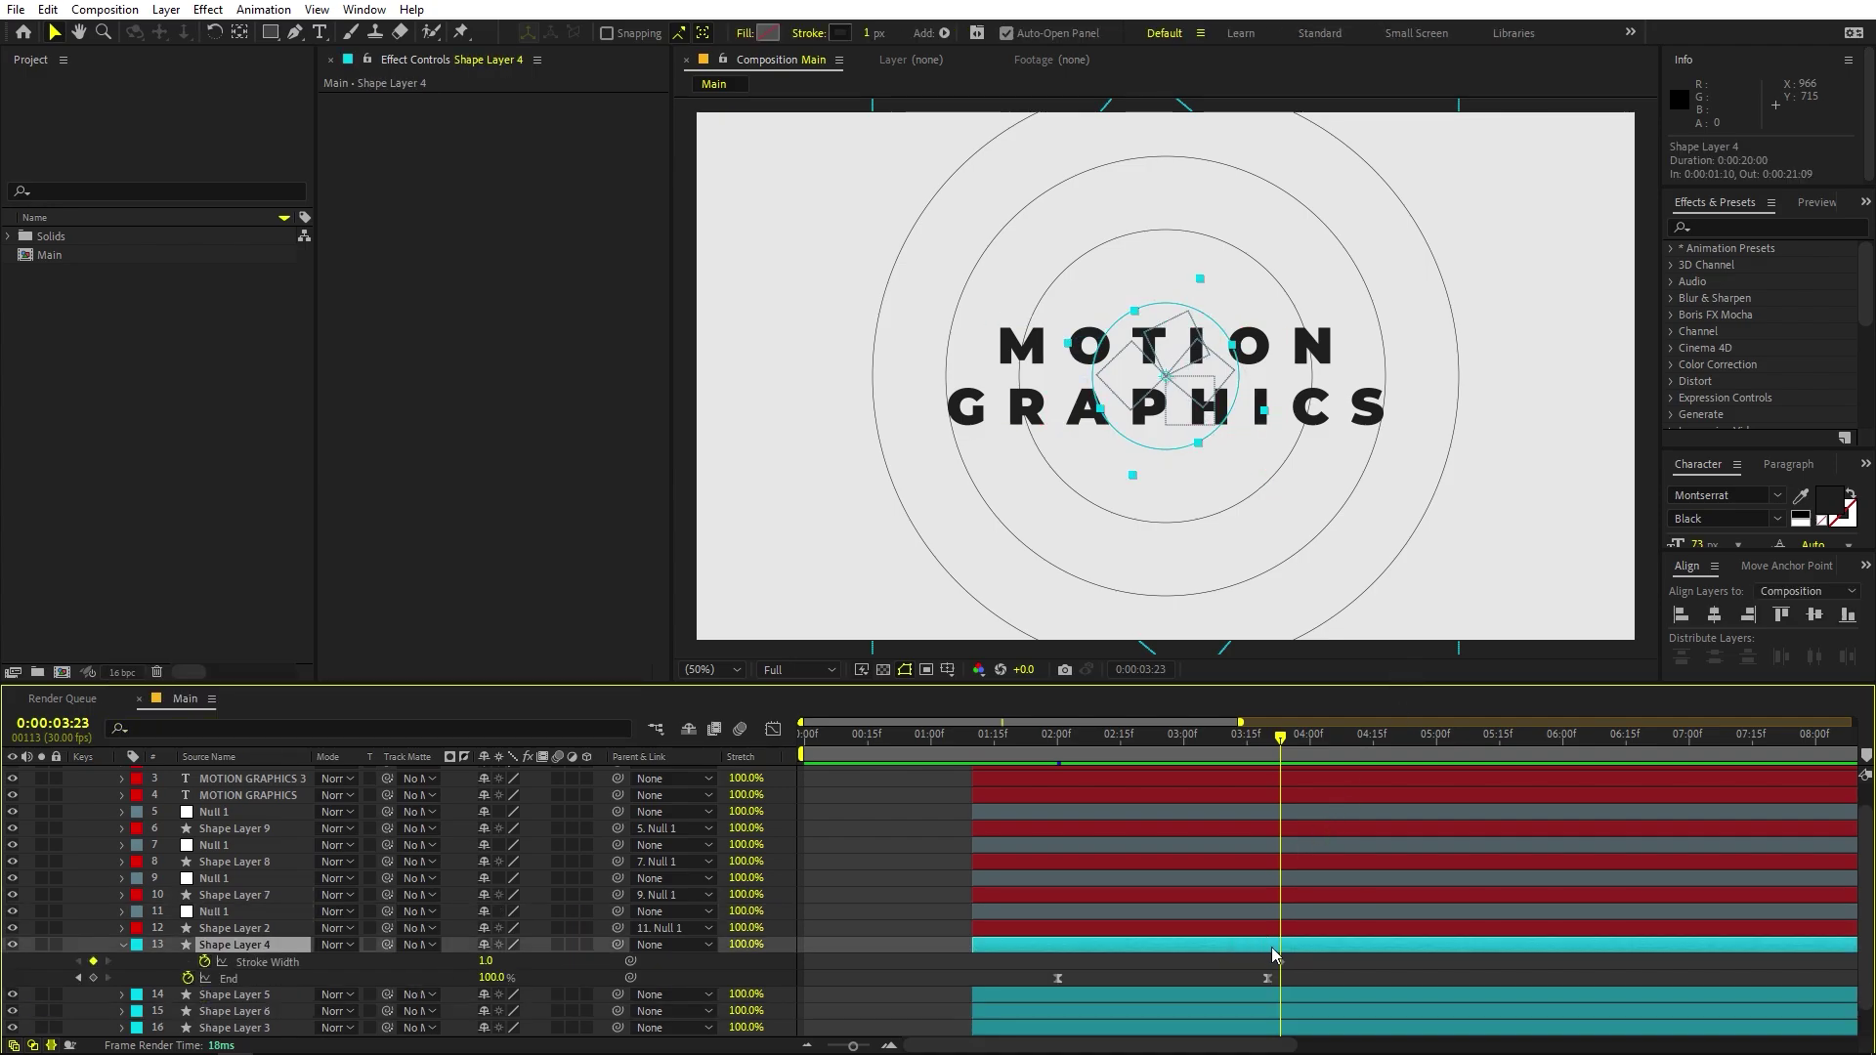
{"action": "scroll", "coordinate": [1280, 944], "scroll_direction": "down", "scroll_amount": 1}
{"action": "left_click_drag", "start_coordinate": [1281, 934], "coordinate": [1201, 936]}
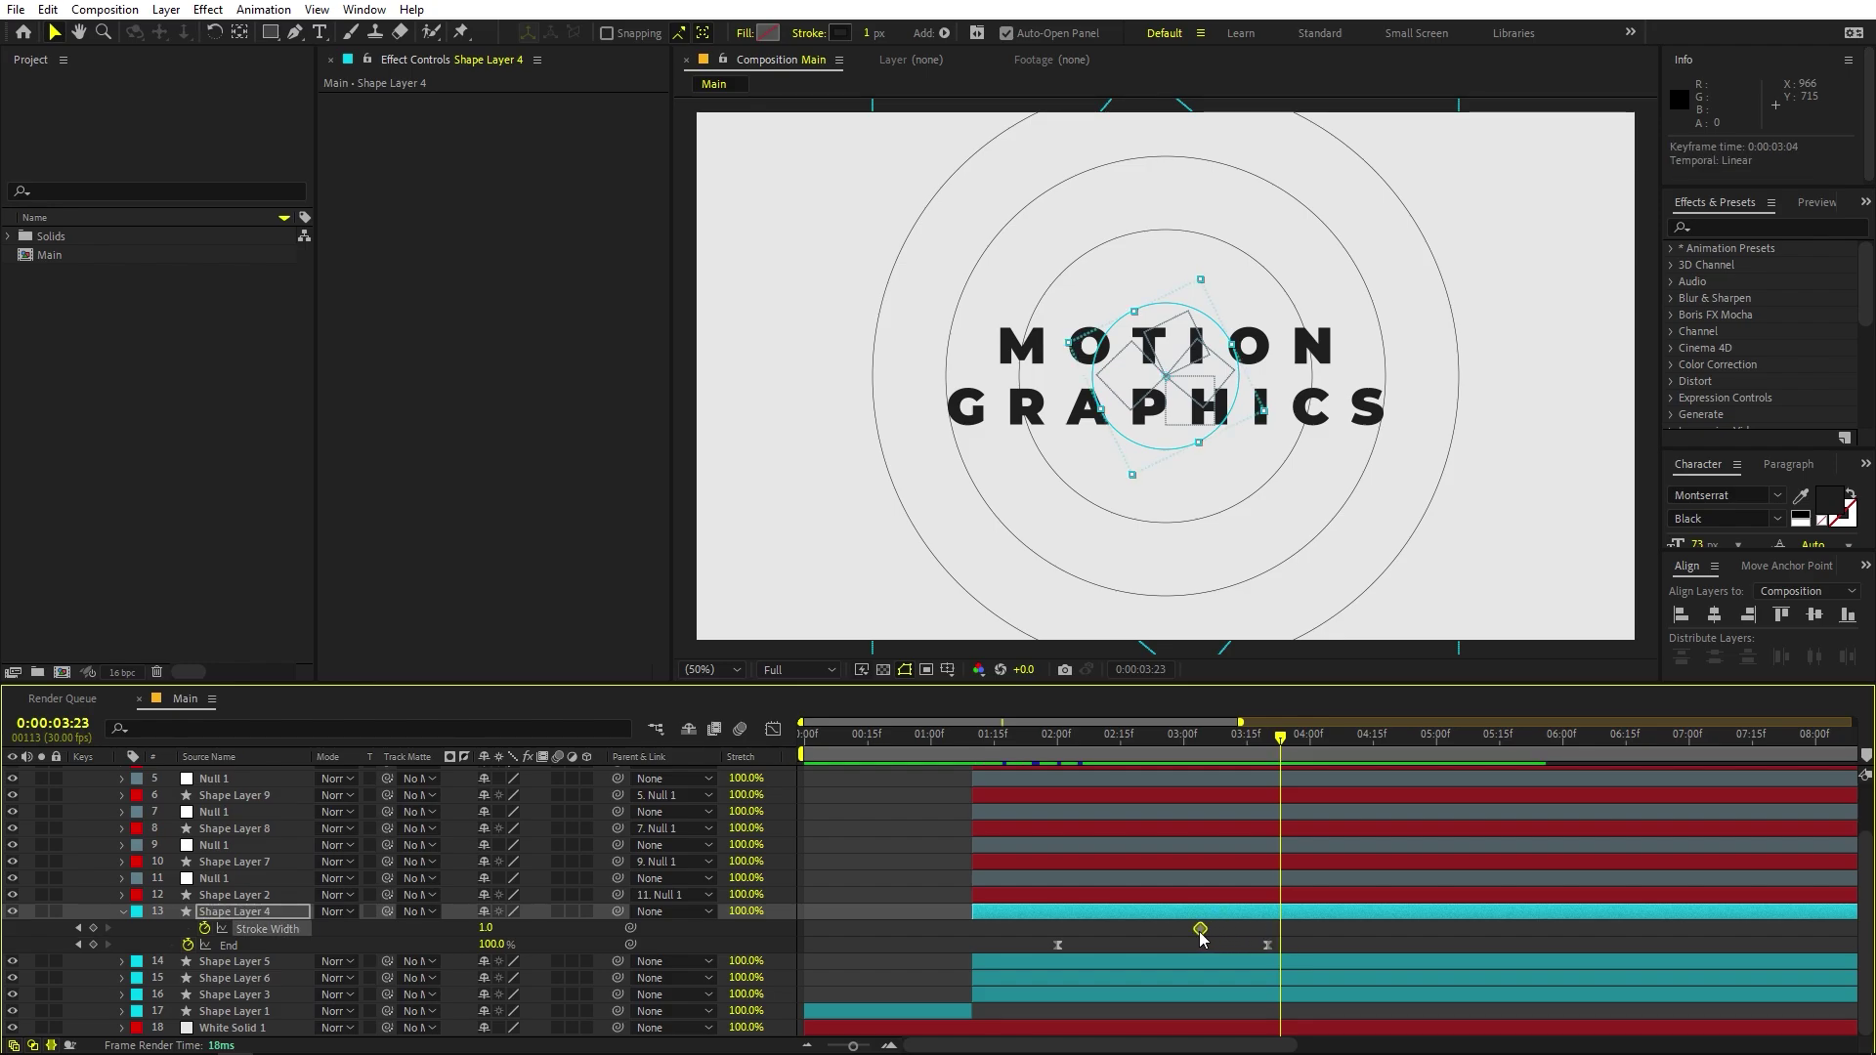
Set Shape Layer 4's Stroke Width to 0 at 0:00:03:29 and apply Easy Ease to both Stroke Width keyframes.
{"action": "left_click_drag", "start_coordinate": [1210, 742], "coordinate": [1307, 754]}
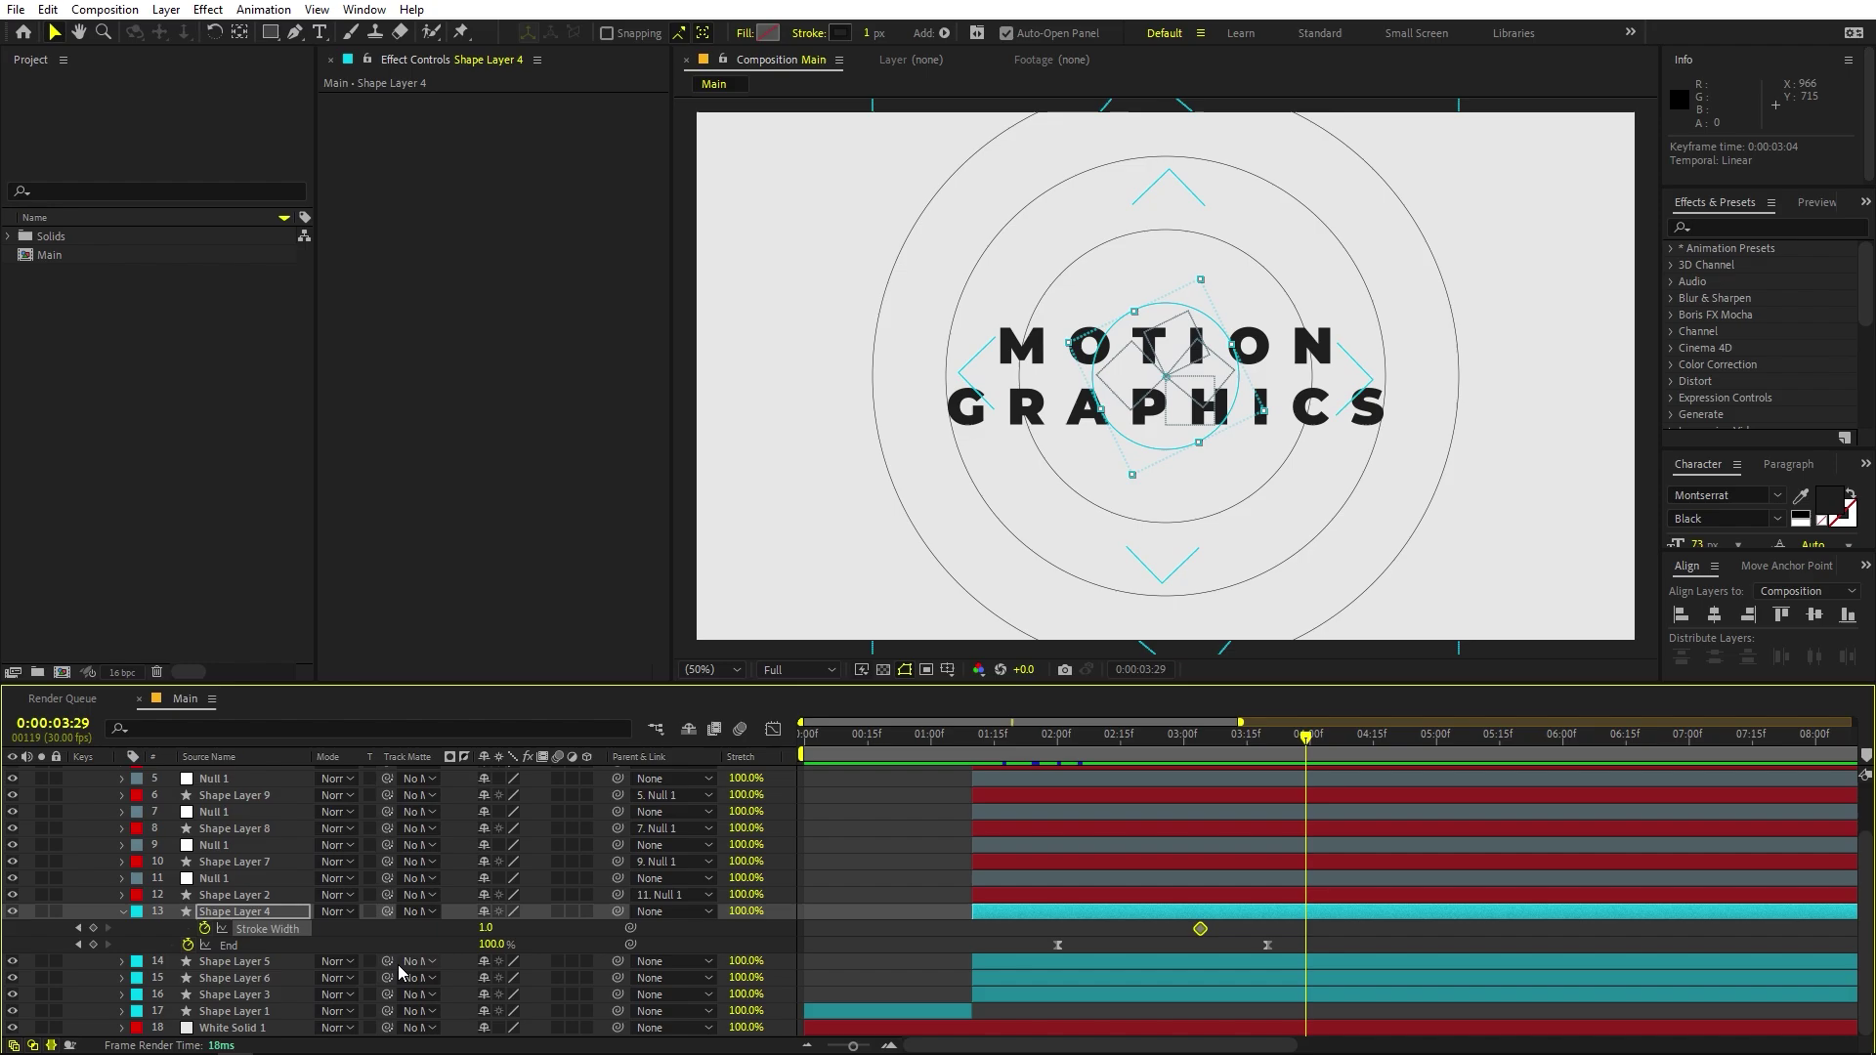
{"action": "left_click_drag", "start_coordinate": [450, 930], "coordinate": [238, 933]}
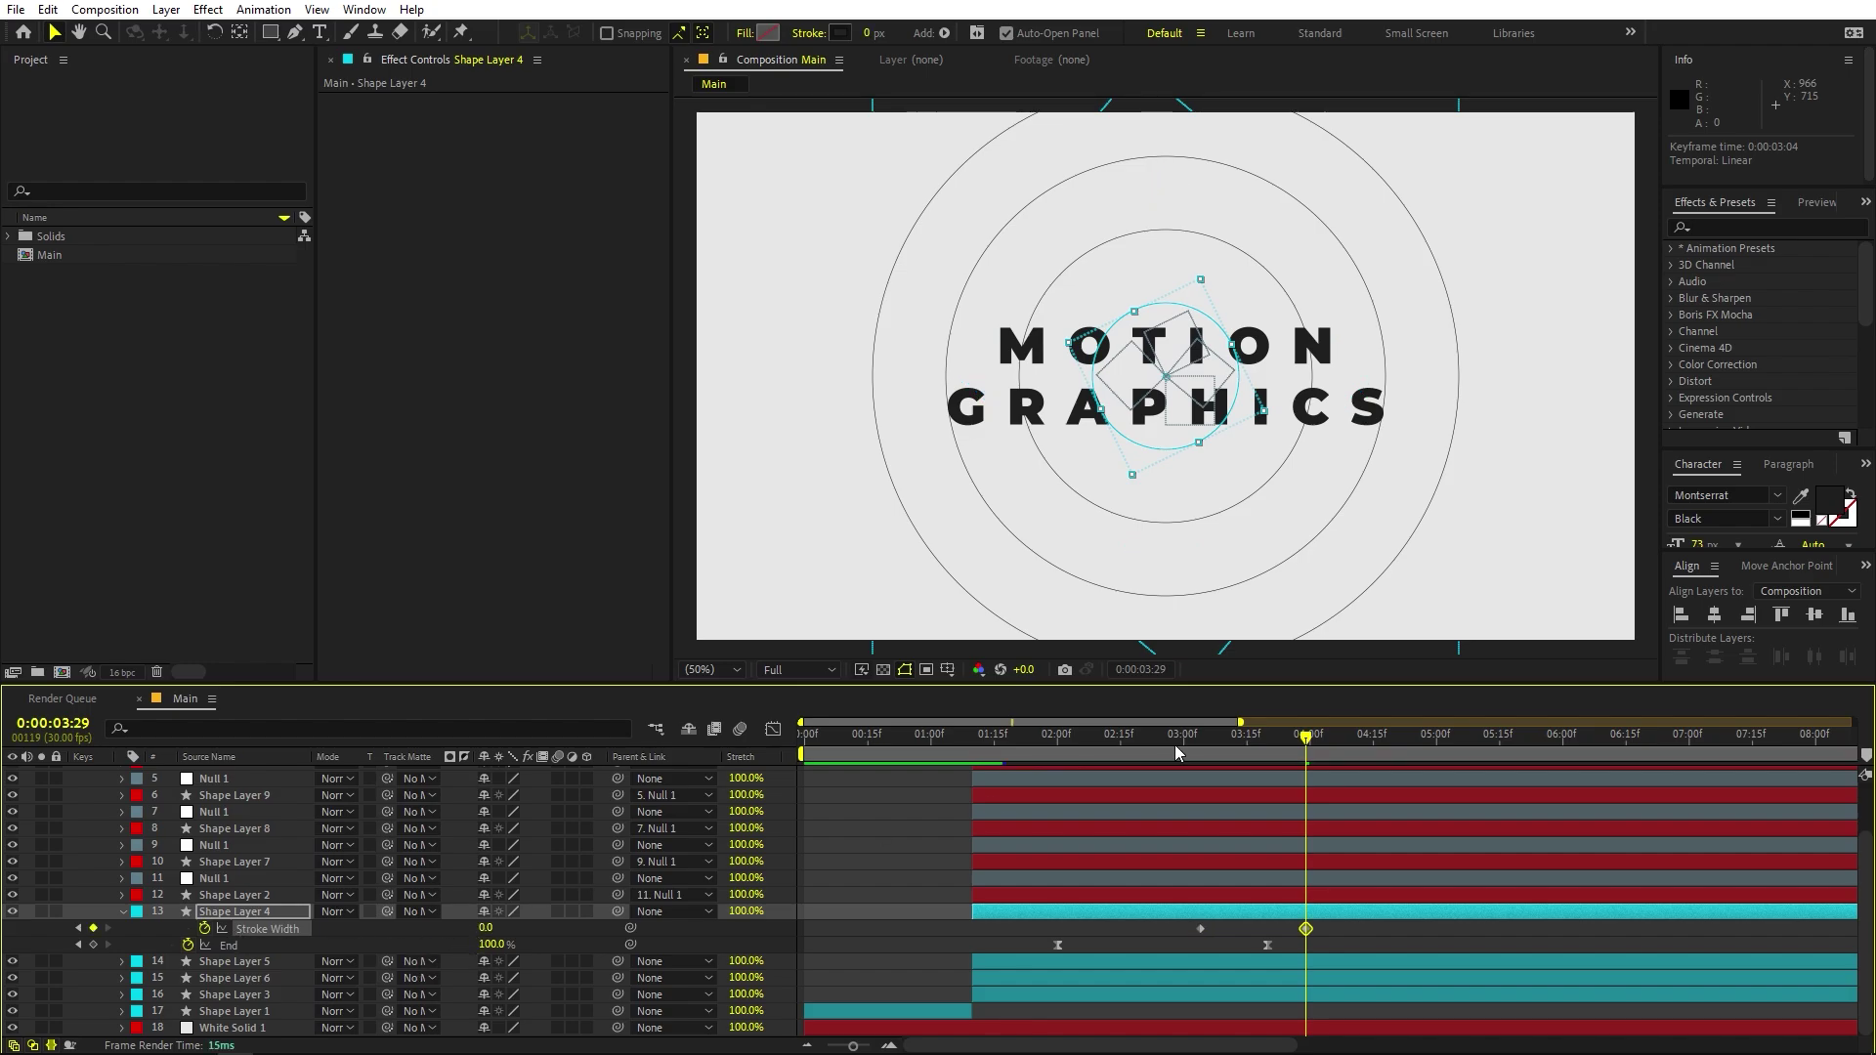
{"action": "left_click", "coordinate": [1199, 743]}
{"action": "left_click_drag", "start_coordinate": [1357, 944], "coordinate": [1151, 922]}
{"action": "key", "text": "F9"}
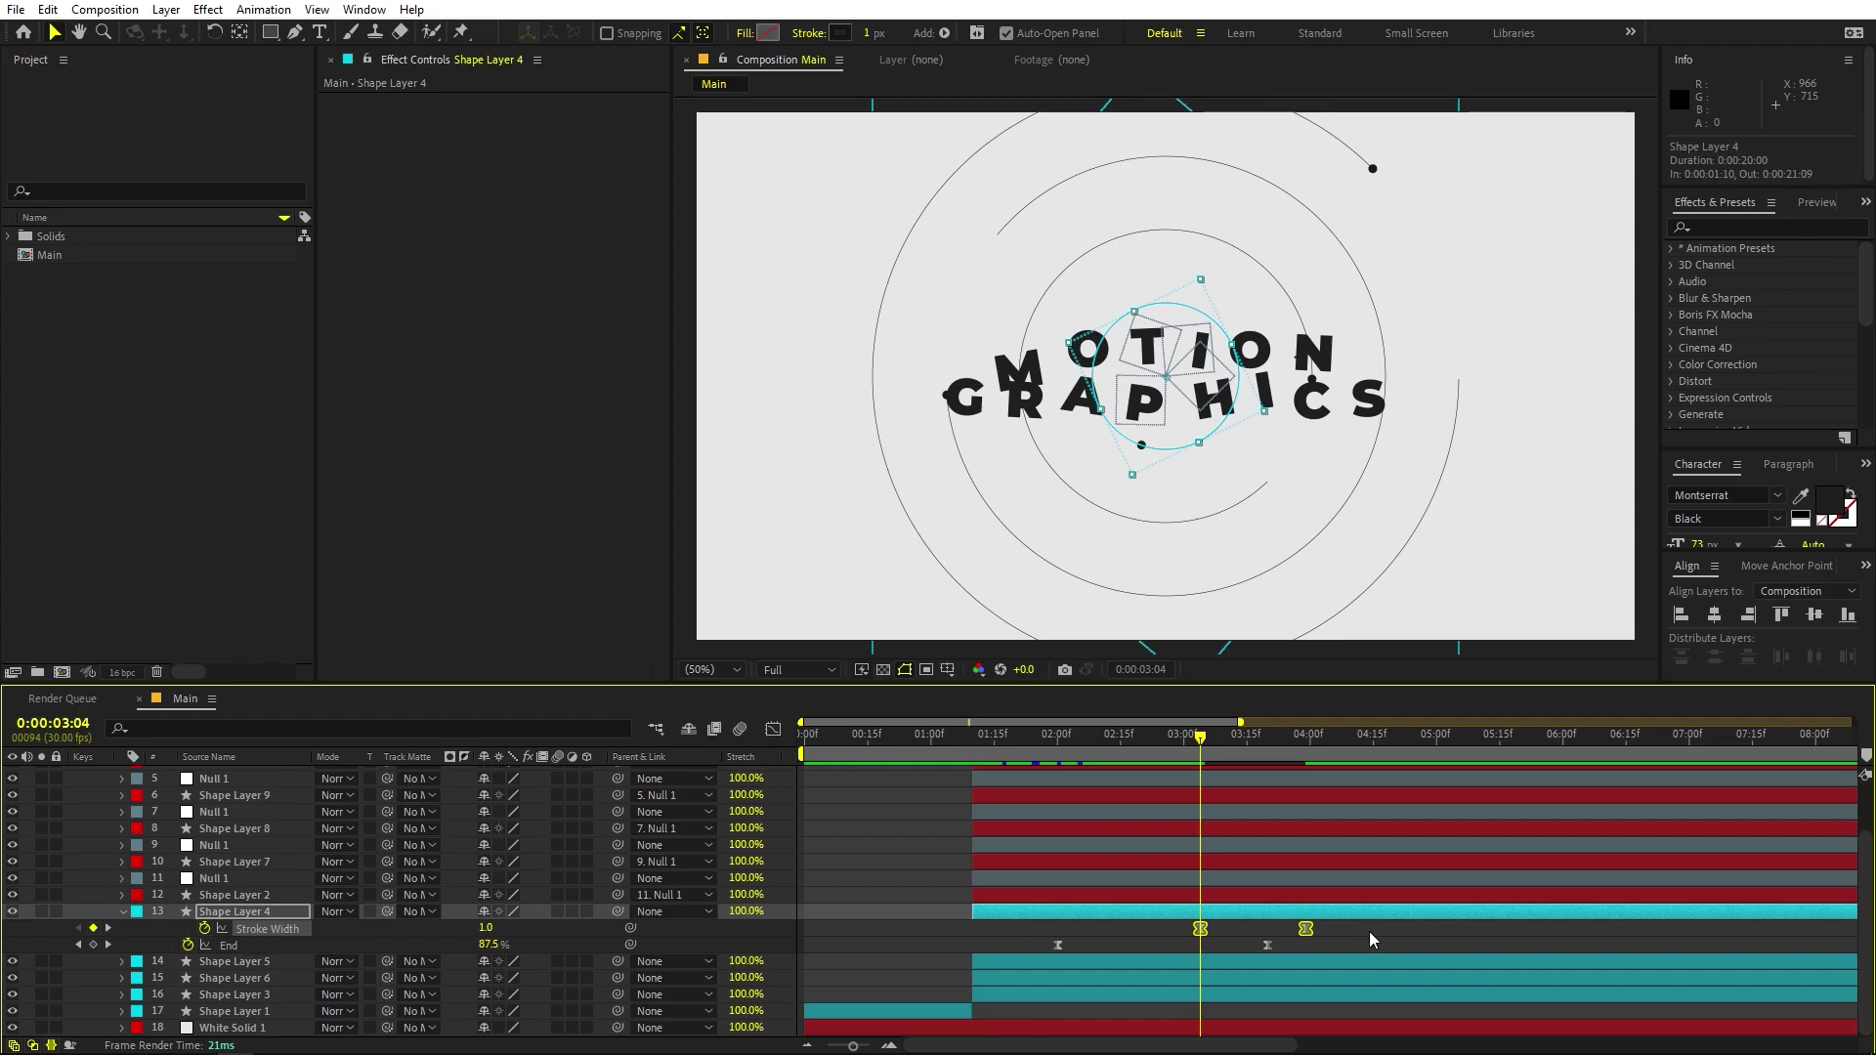
Copy Shape Layer 4's two Stroke Width keyframes and filter the properties of Shape Layers 5, 6, 3 and 1 for stroke width.
{"action": "left_click_drag", "start_coordinate": [1370, 932], "coordinate": [1154, 927]}
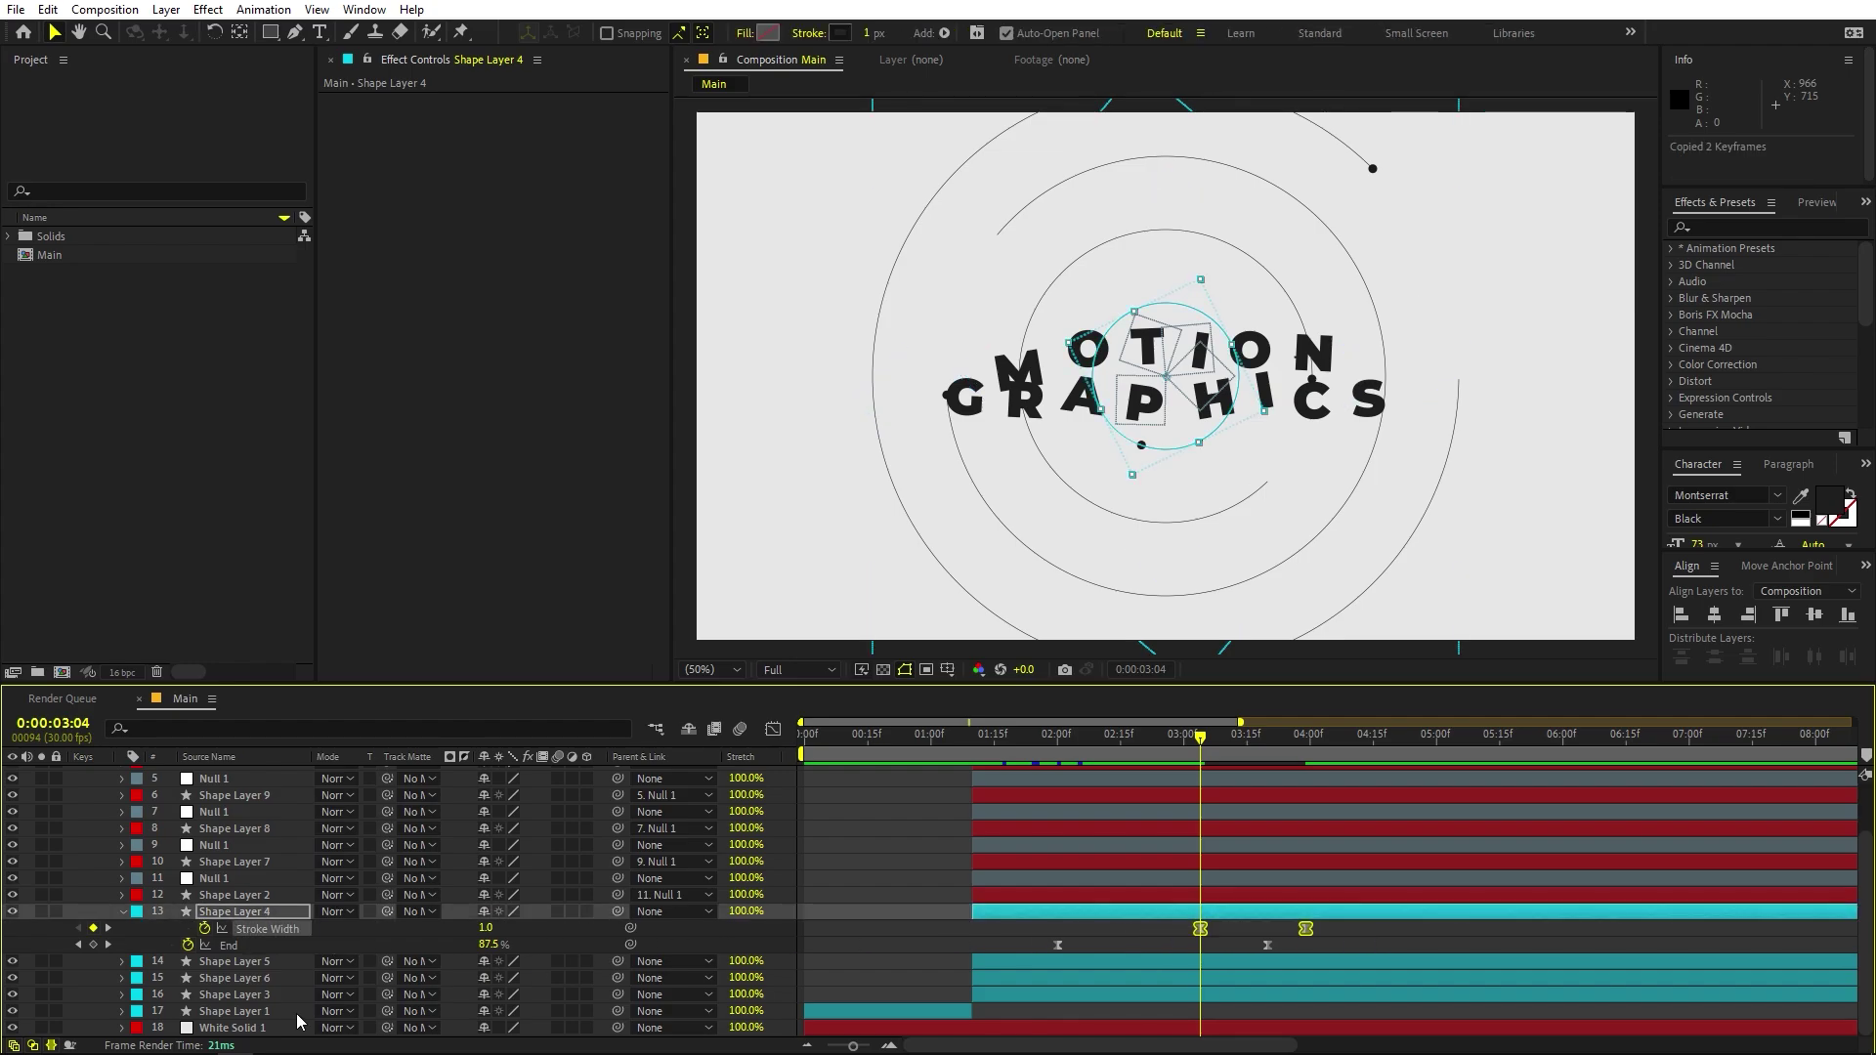
{"action": "left_click", "coordinate": [234, 961]}
{"action": "left_click", "coordinate": [256, 1012], "text": "shift"}
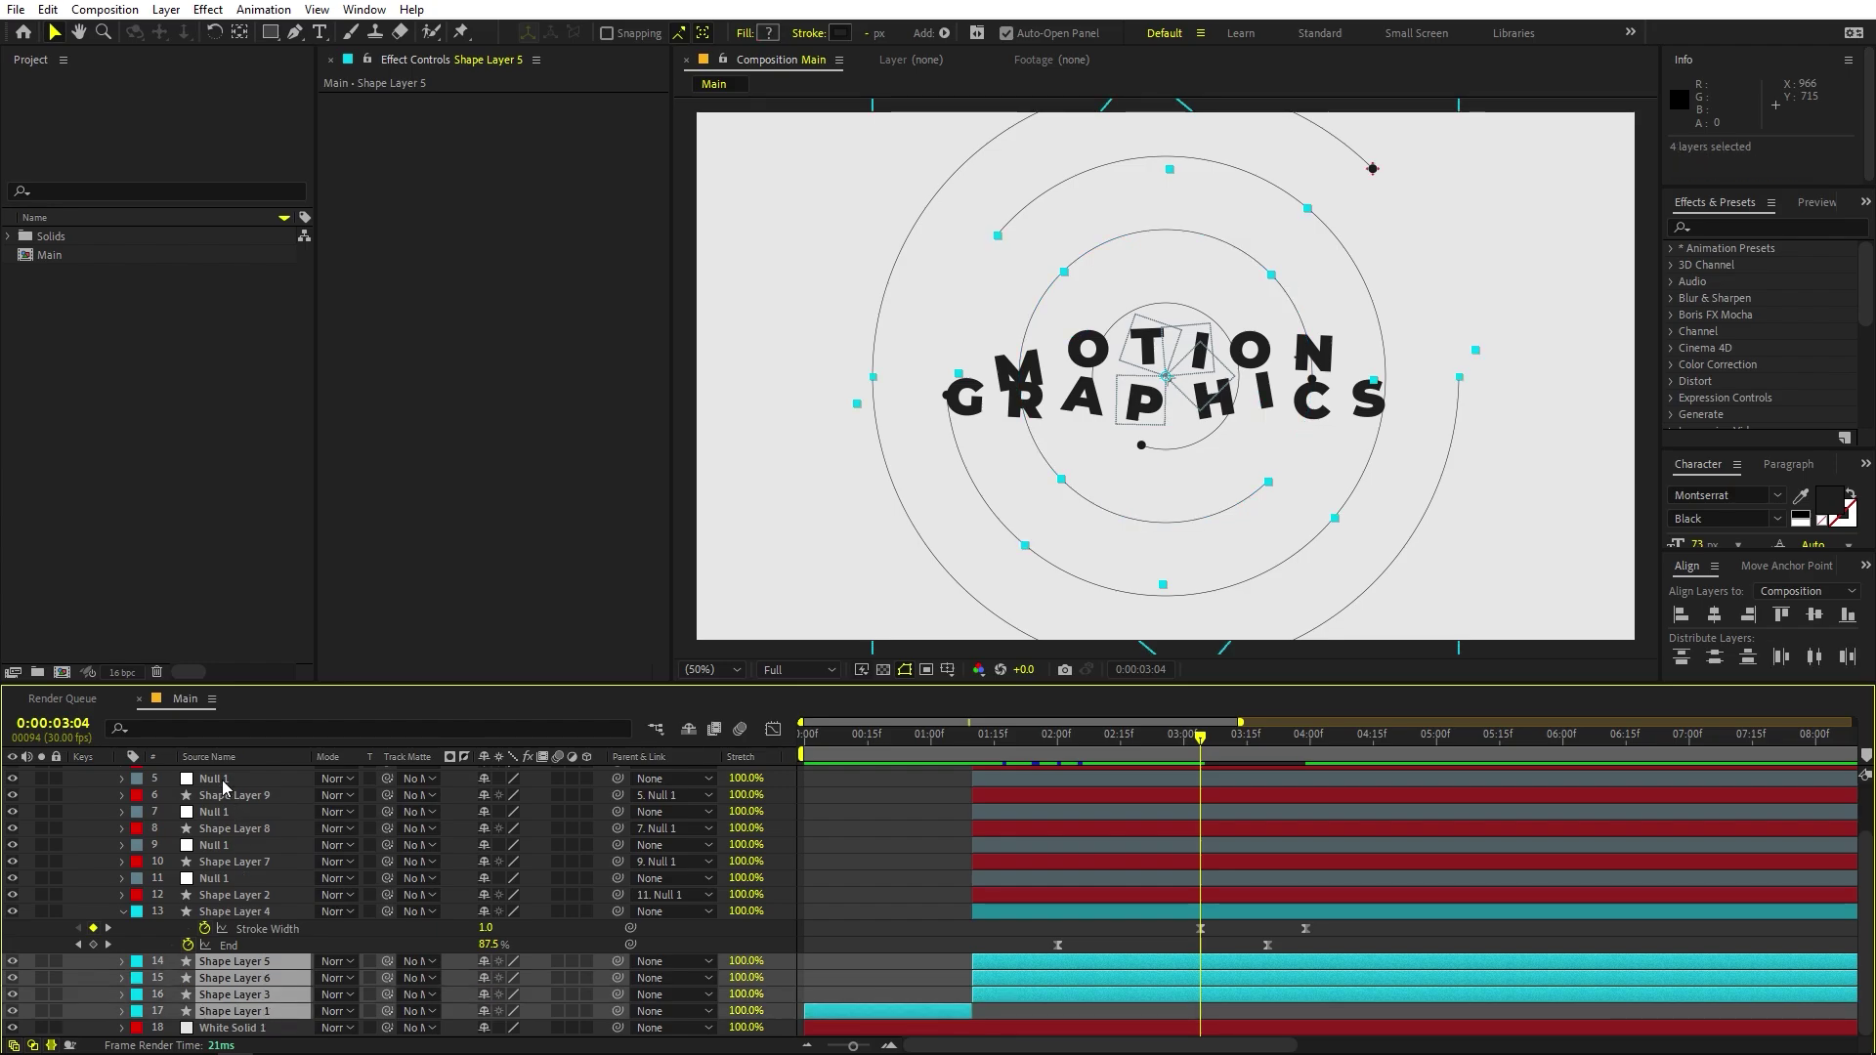
{"action": "left_click", "coordinate": [223, 727]}
{"action": "type", "text": "str"}
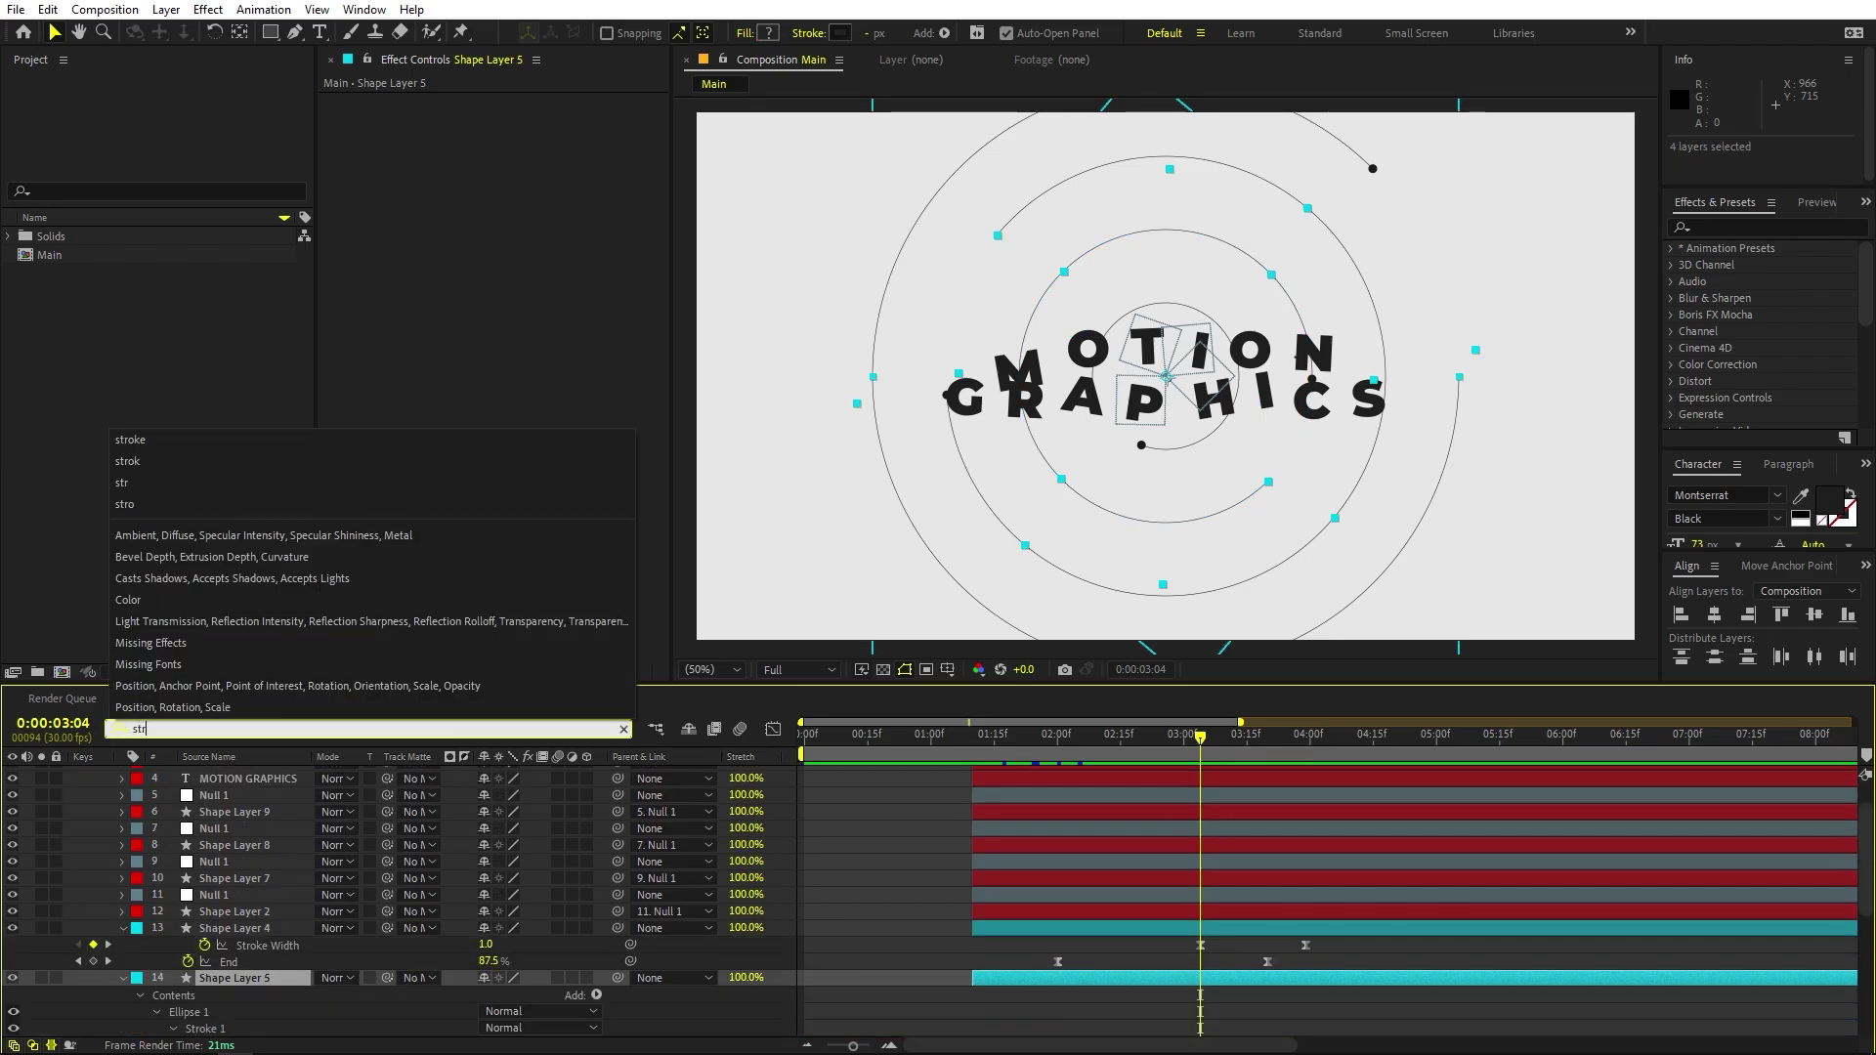
{"action": "type", "text": "oke wid"}
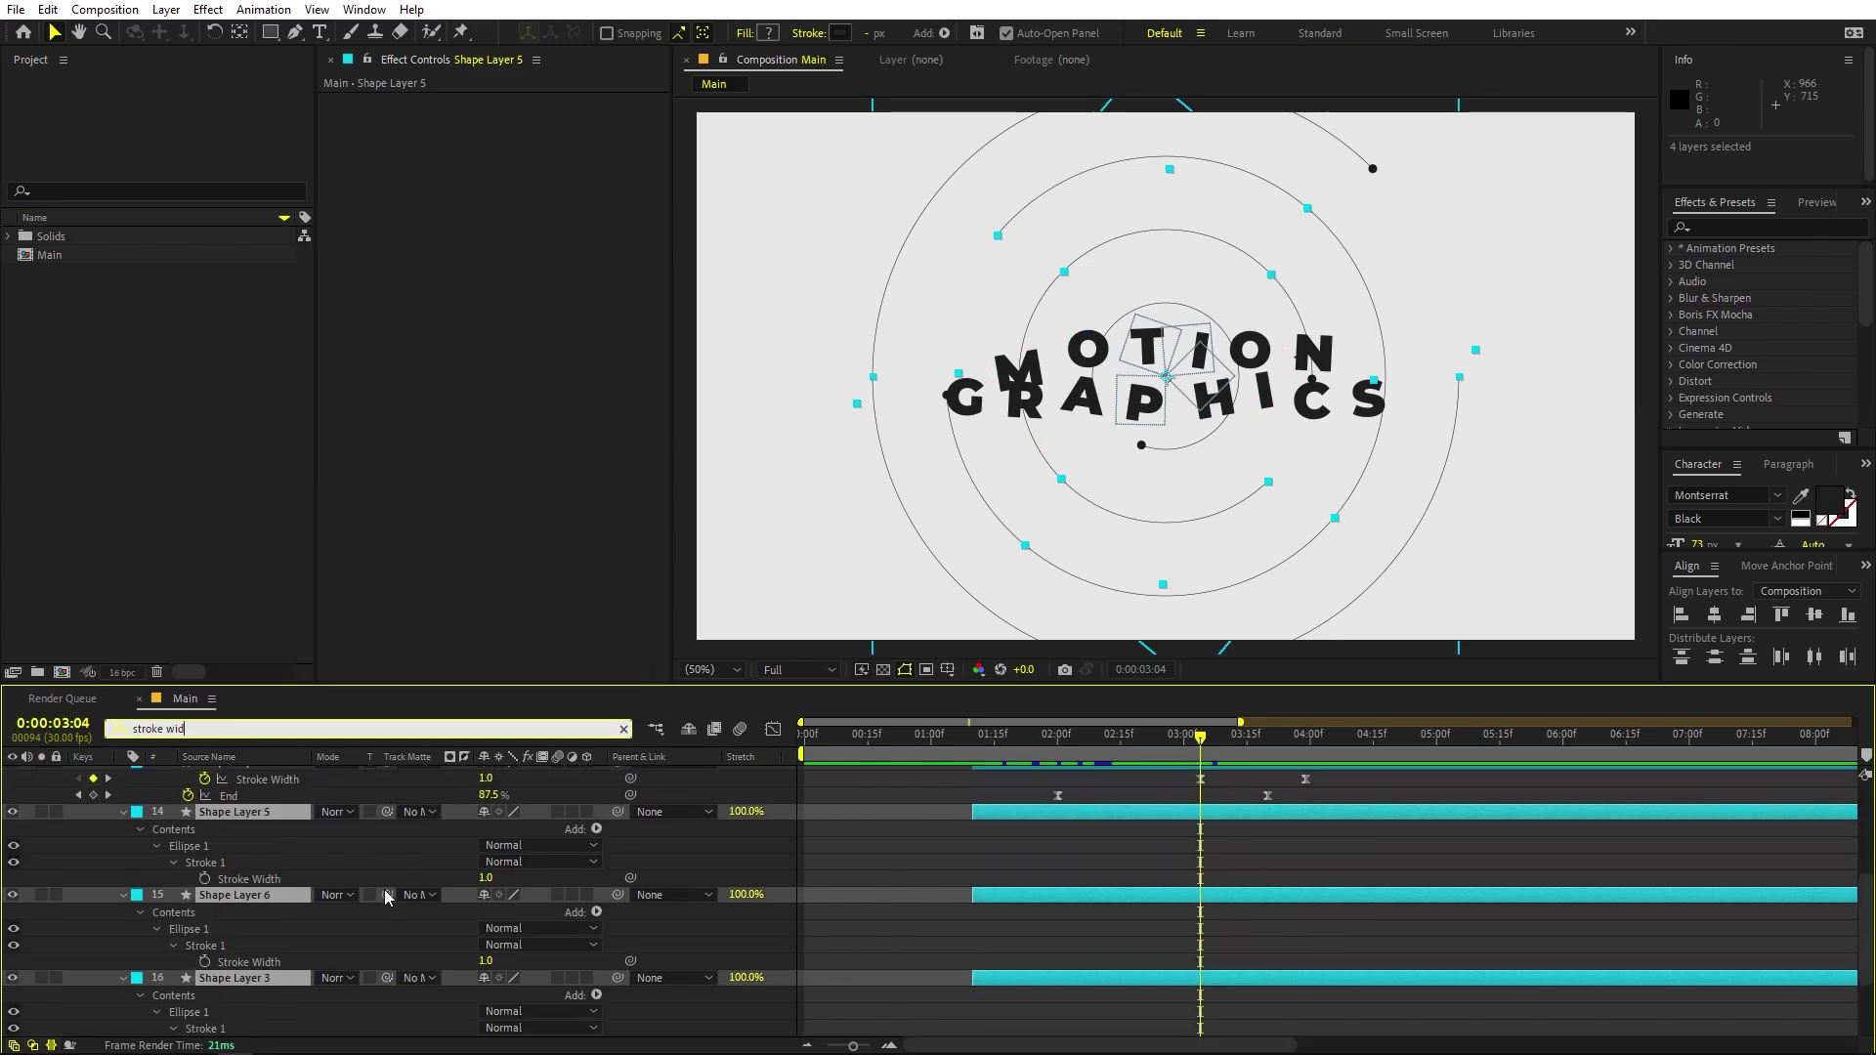
{"action": "scroll", "coordinate": [385, 889], "scroll_direction": "down", "scroll_amount": 1}
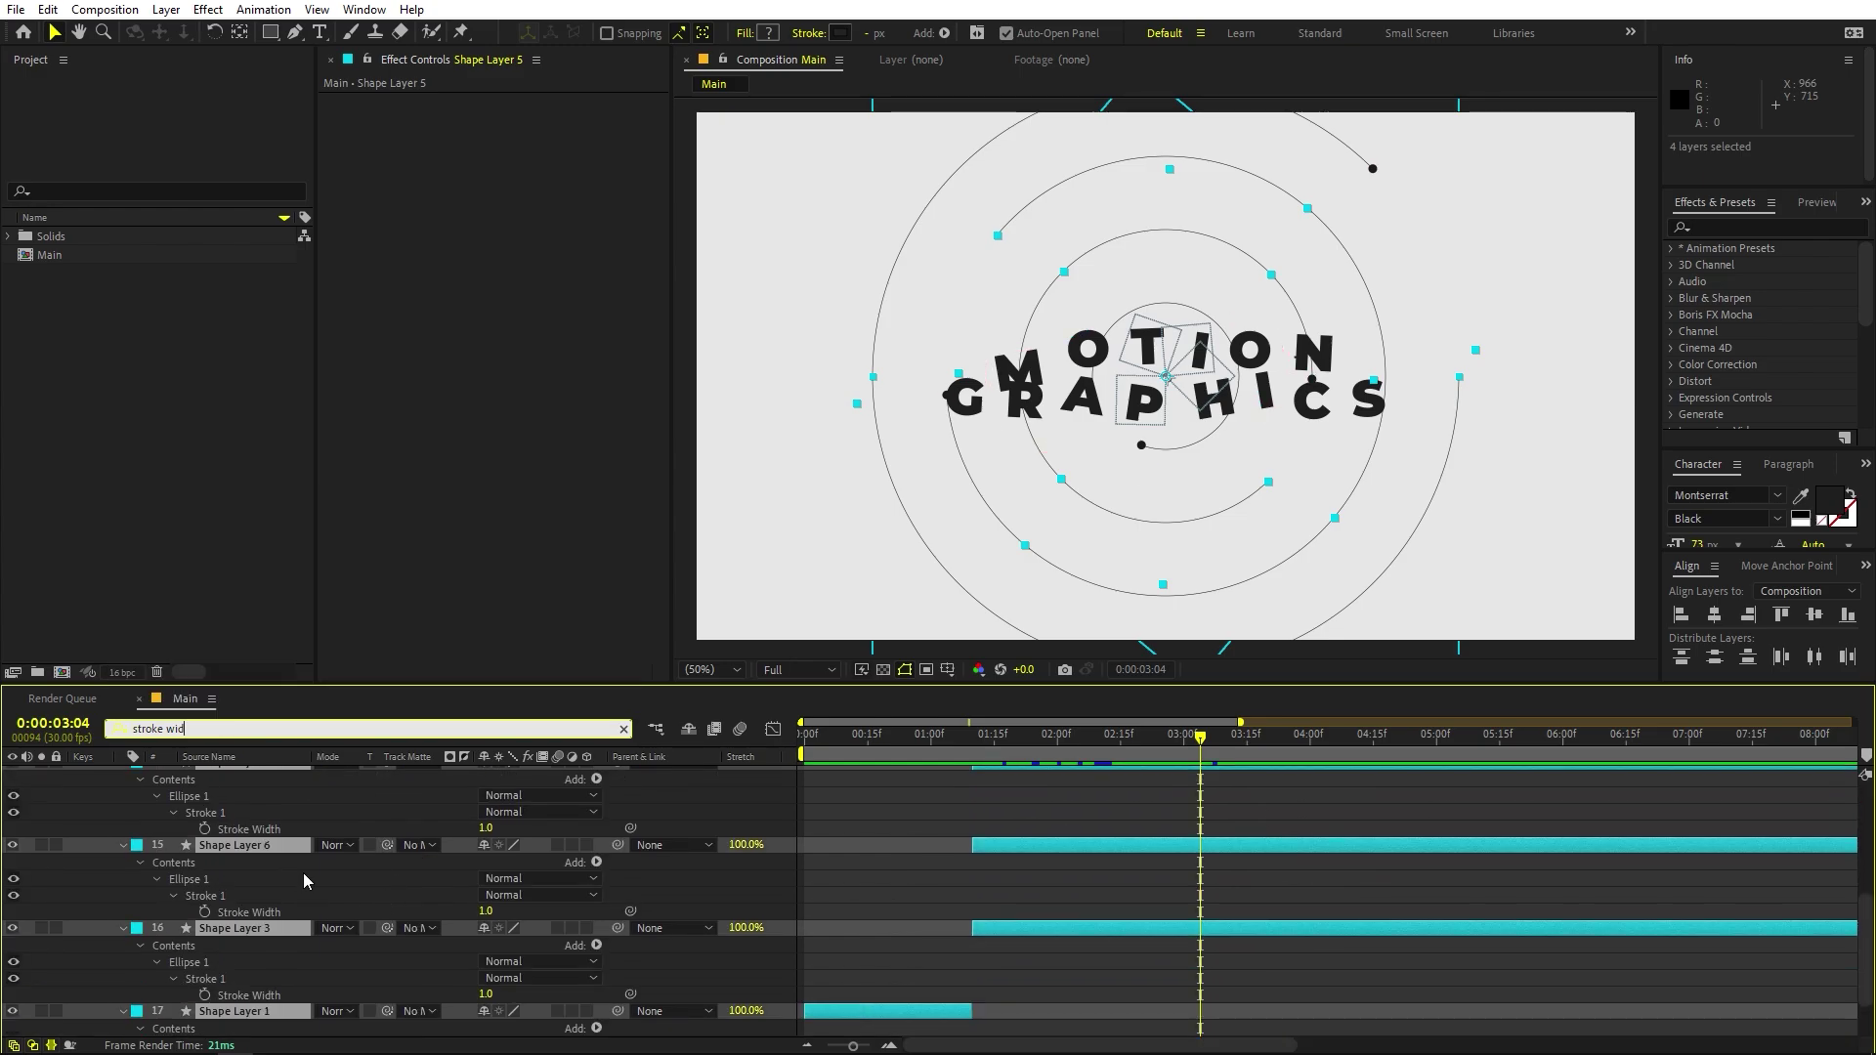
{"action": "scroll", "coordinate": [322, 820], "scroll_direction": "up", "scroll_amount": 4}
{"action": "left_click", "coordinate": [322, 828]}
{"action": "left_click", "coordinate": [270, 981]}
{"action": "scroll", "coordinate": [273, 992], "scroll_direction": "down", "scroll_amount": 2}
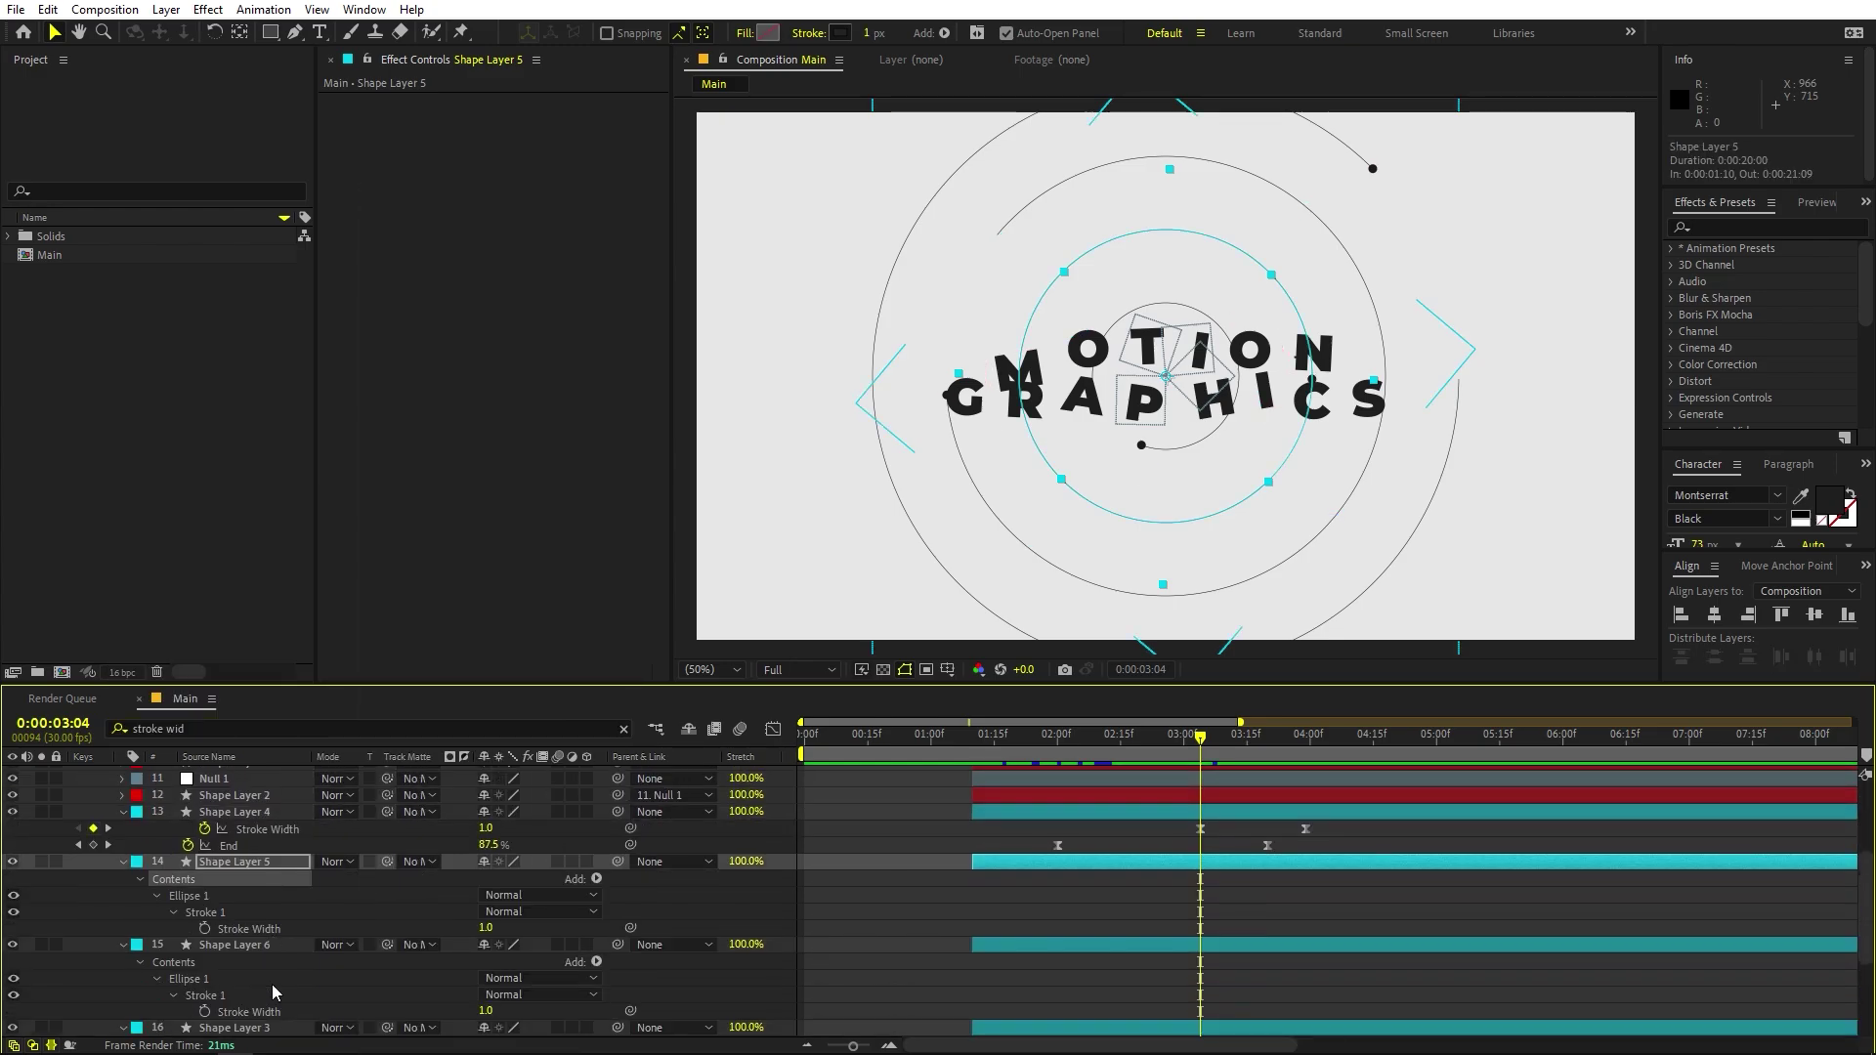
Paste the copied keyframes onto the Stroke Width of Shape Layers 5, 6 and 3 at 0:00:03:04.
{"action": "left_click", "coordinate": [251, 930]}
{"action": "key", "text": "ctrl+v"}
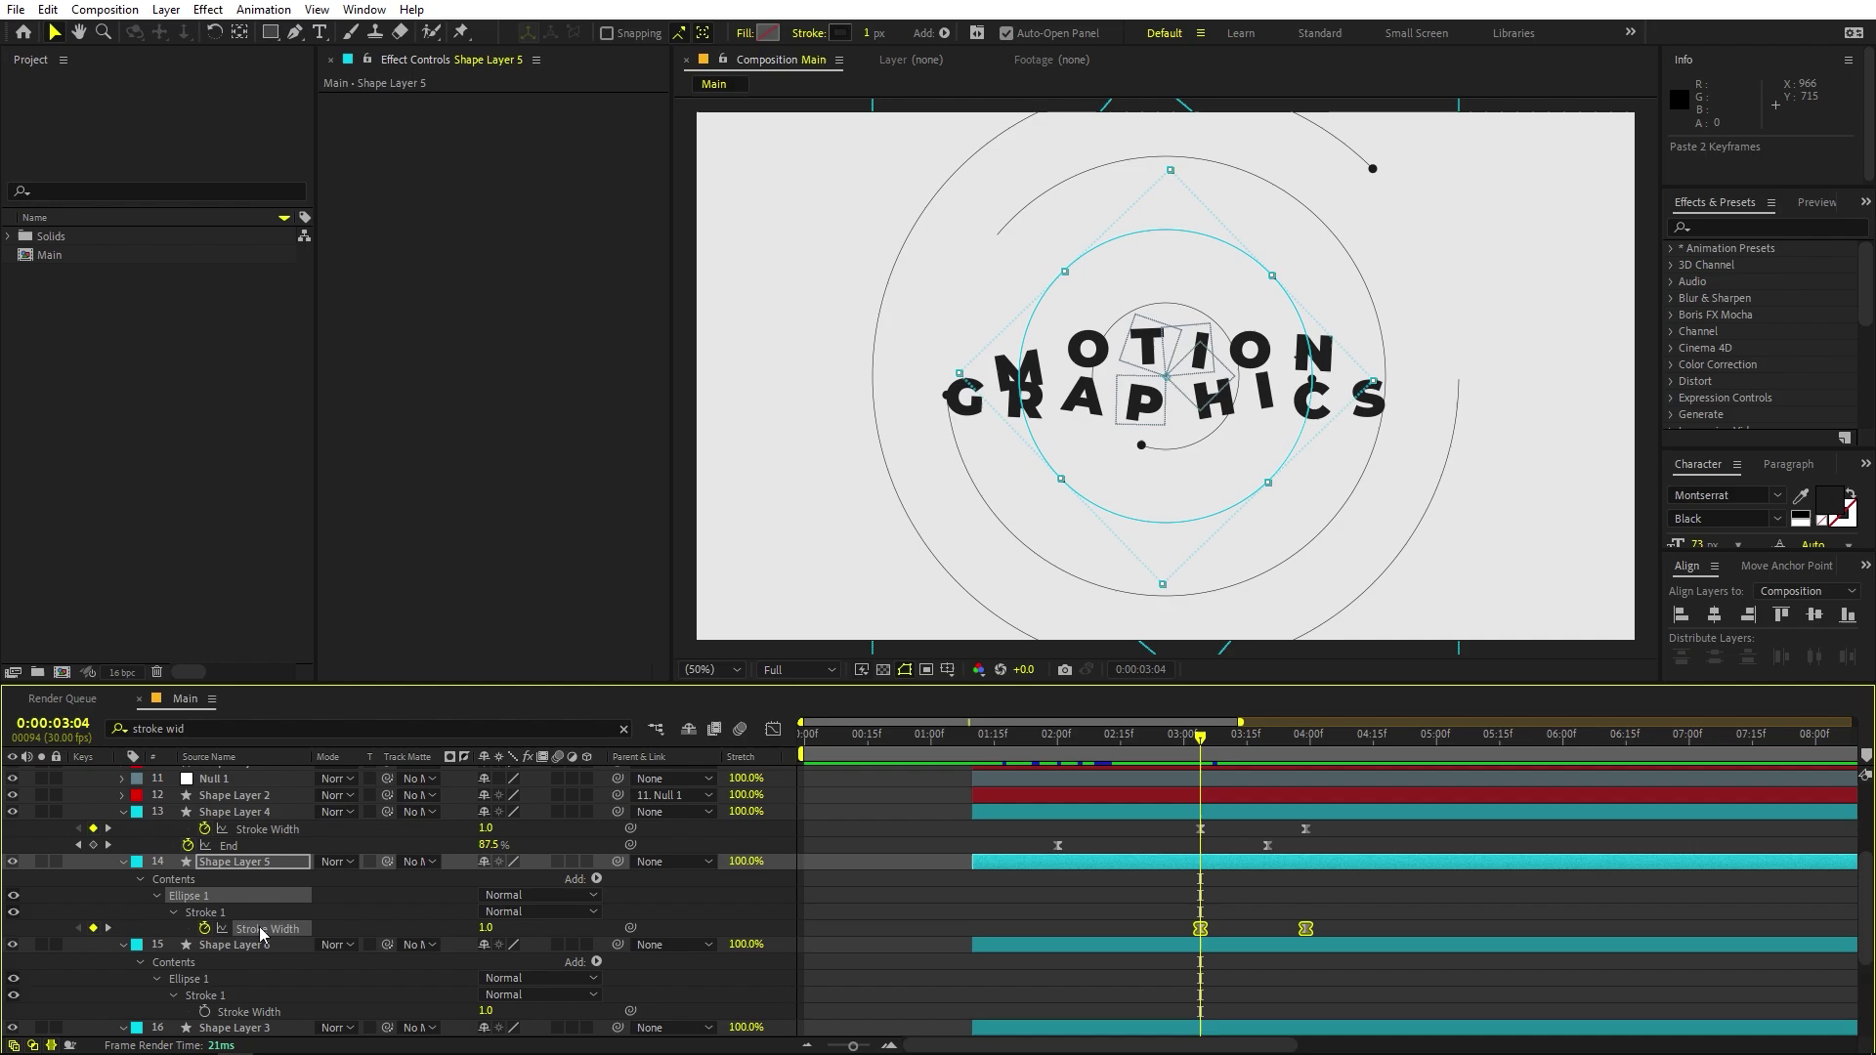
{"action": "scroll", "coordinate": [251, 930], "scroll_direction": "down", "scroll_amount": 2}
{"action": "left_click", "coordinate": [252, 912]}
{"action": "key", "text": "ctrl+v"}
{"action": "left_click", "coordinate": [258, 995]}
{"action": "key", "text": "ctrl+v"}
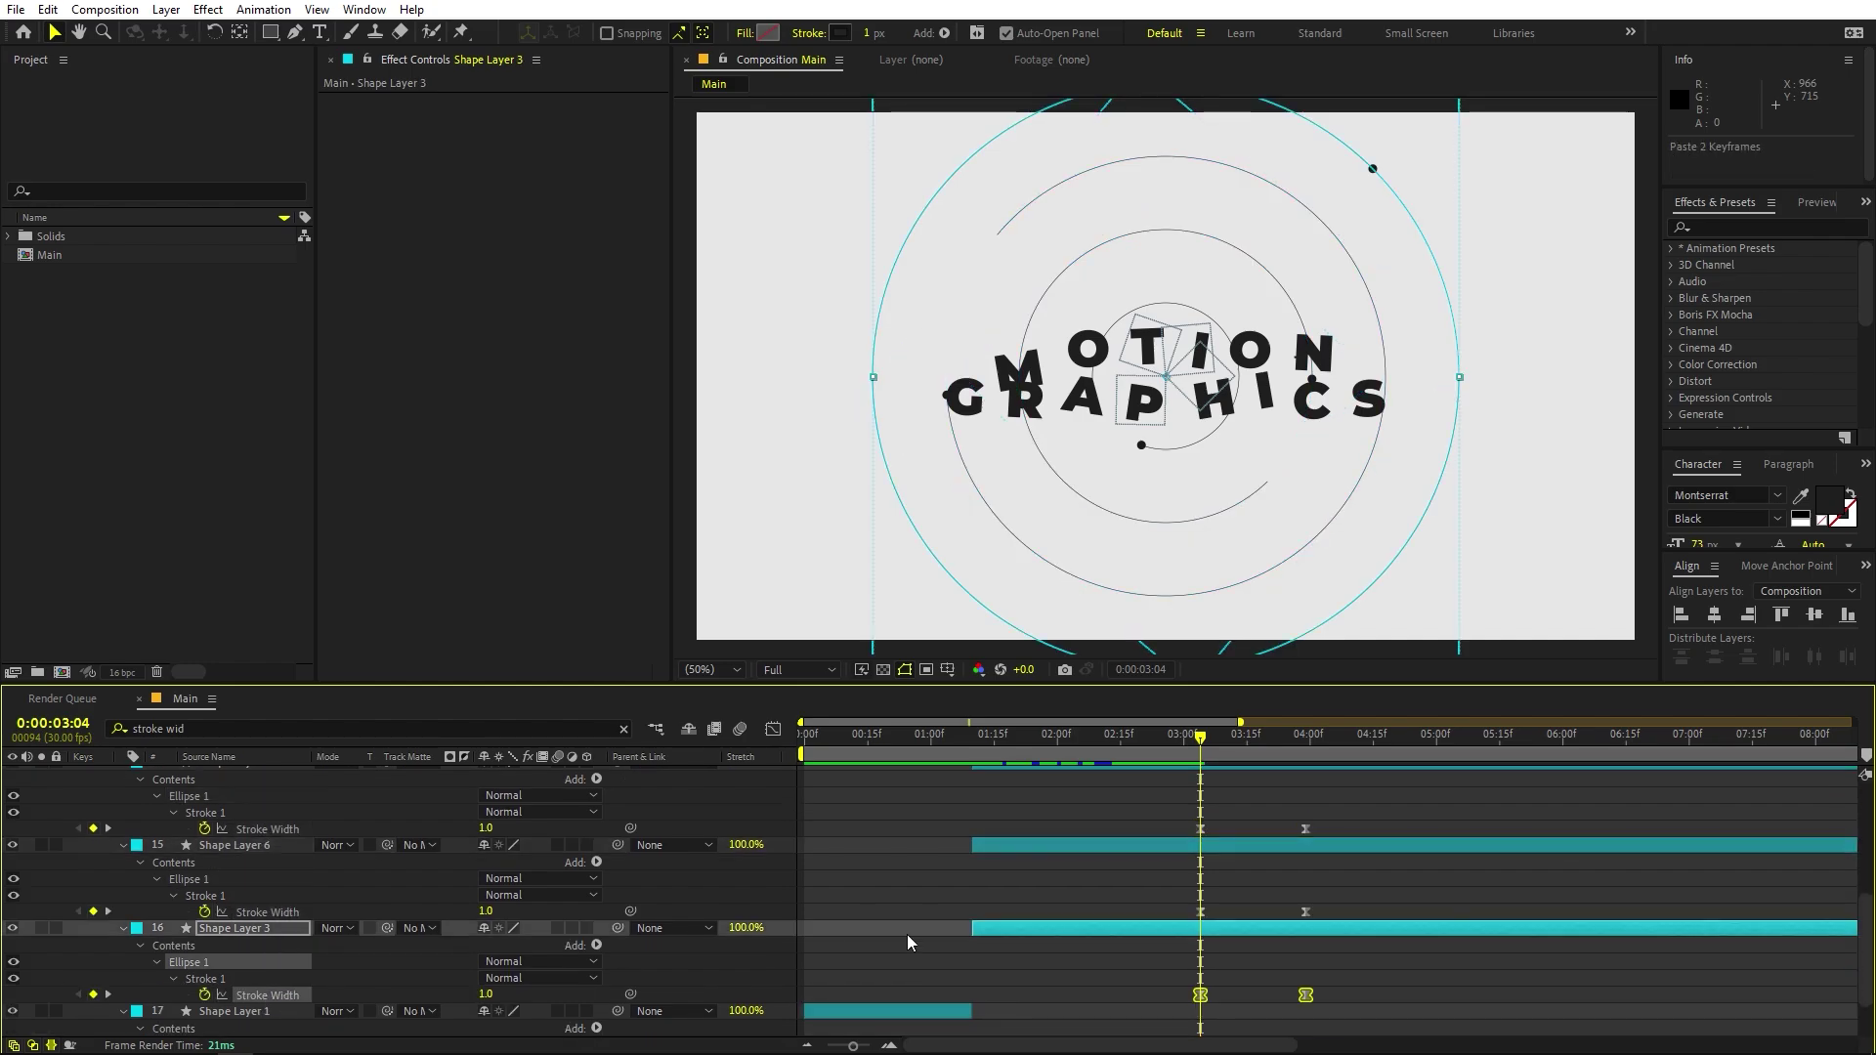
Collapse the revealed properties of all layers and preview the animation from the start.
{"action": "key", "text": "ctrl+a"}
{"action": "key", "text": "u"}
{"action": "scroll", "coordinate": [1206, 907], "scroll_direction": "up", "scroll_amount": 5}
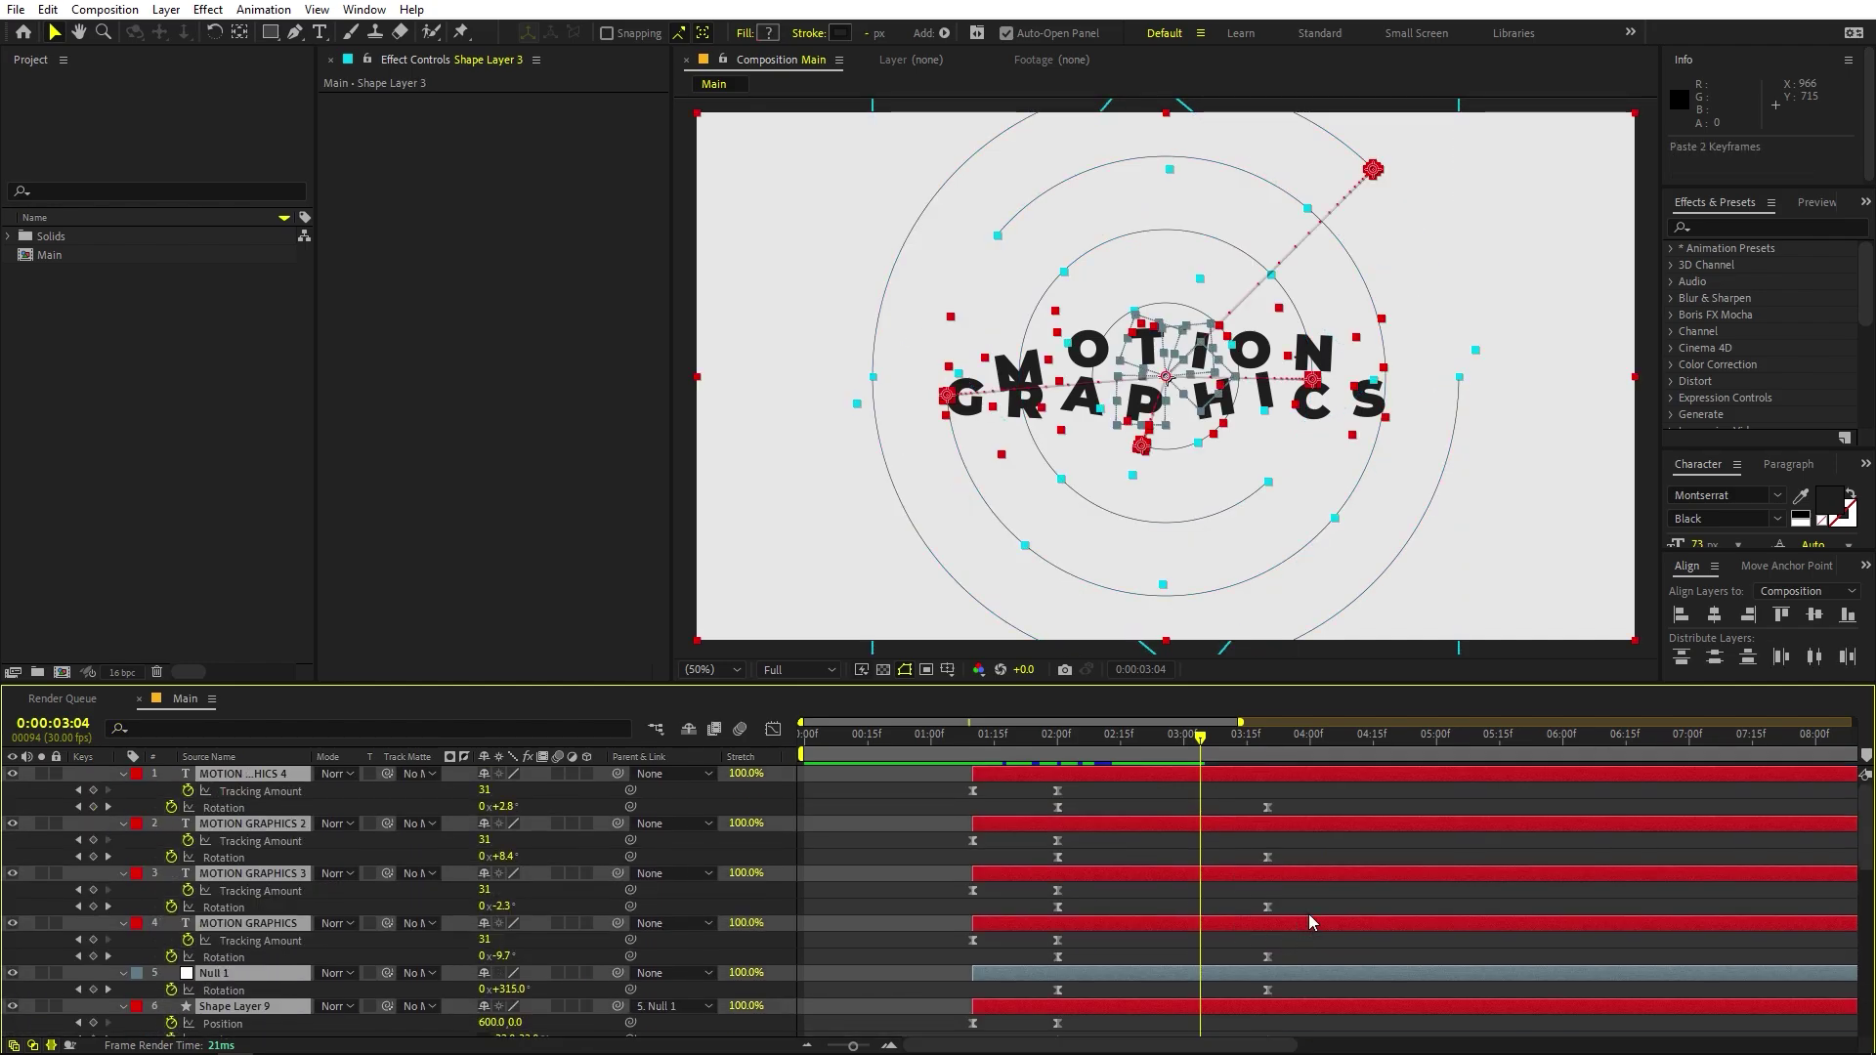
{"action": "key", "text": "u"}
{"action": "left_click", "coordinate": [920, 873]}
{"action": "left_click_drag", "start_coordinate": [928, 736], "coordinate": [803, 736]}
{"action": "key", "text": "space"}
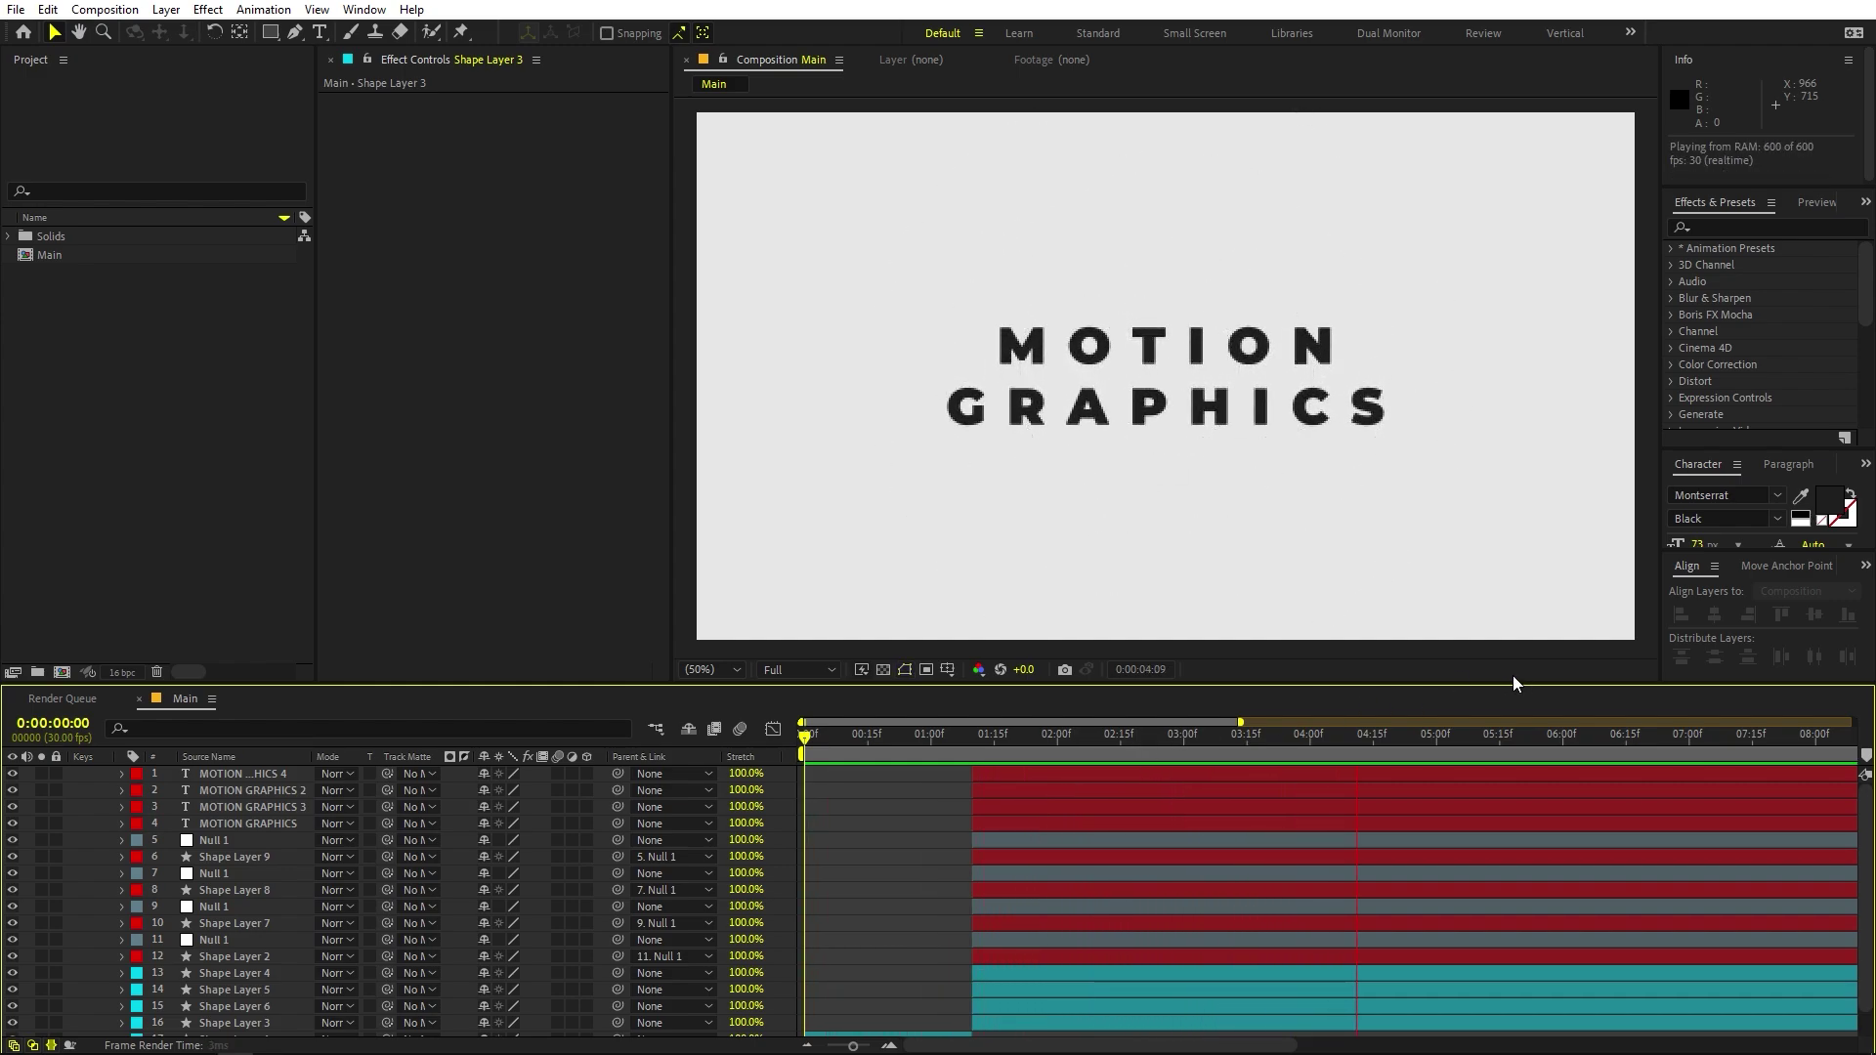
{"action": "left_click", "coordinate": [708, 789]}
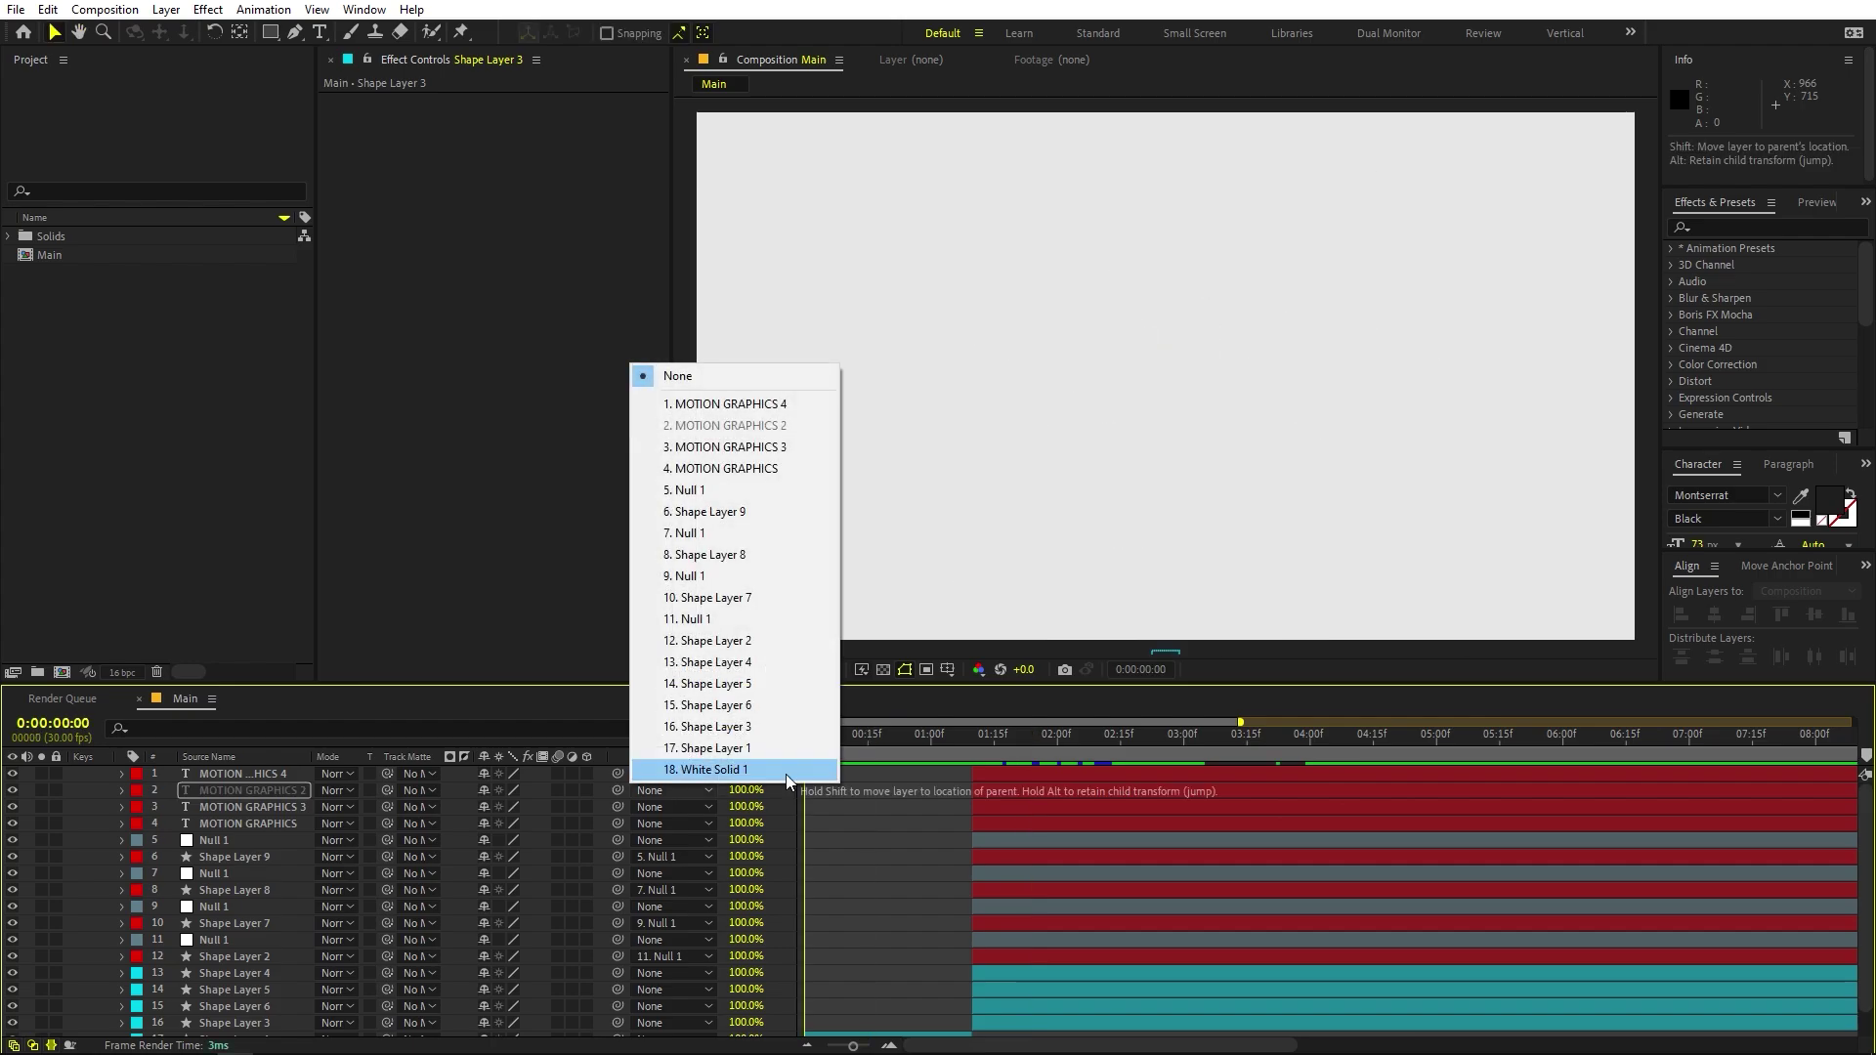
{"action": "left_click", "coordinate": [1016, 730]}
{"action": "left_click_drag", "start_coordinate": [938, 741], "coordinate": [1209, 745]}
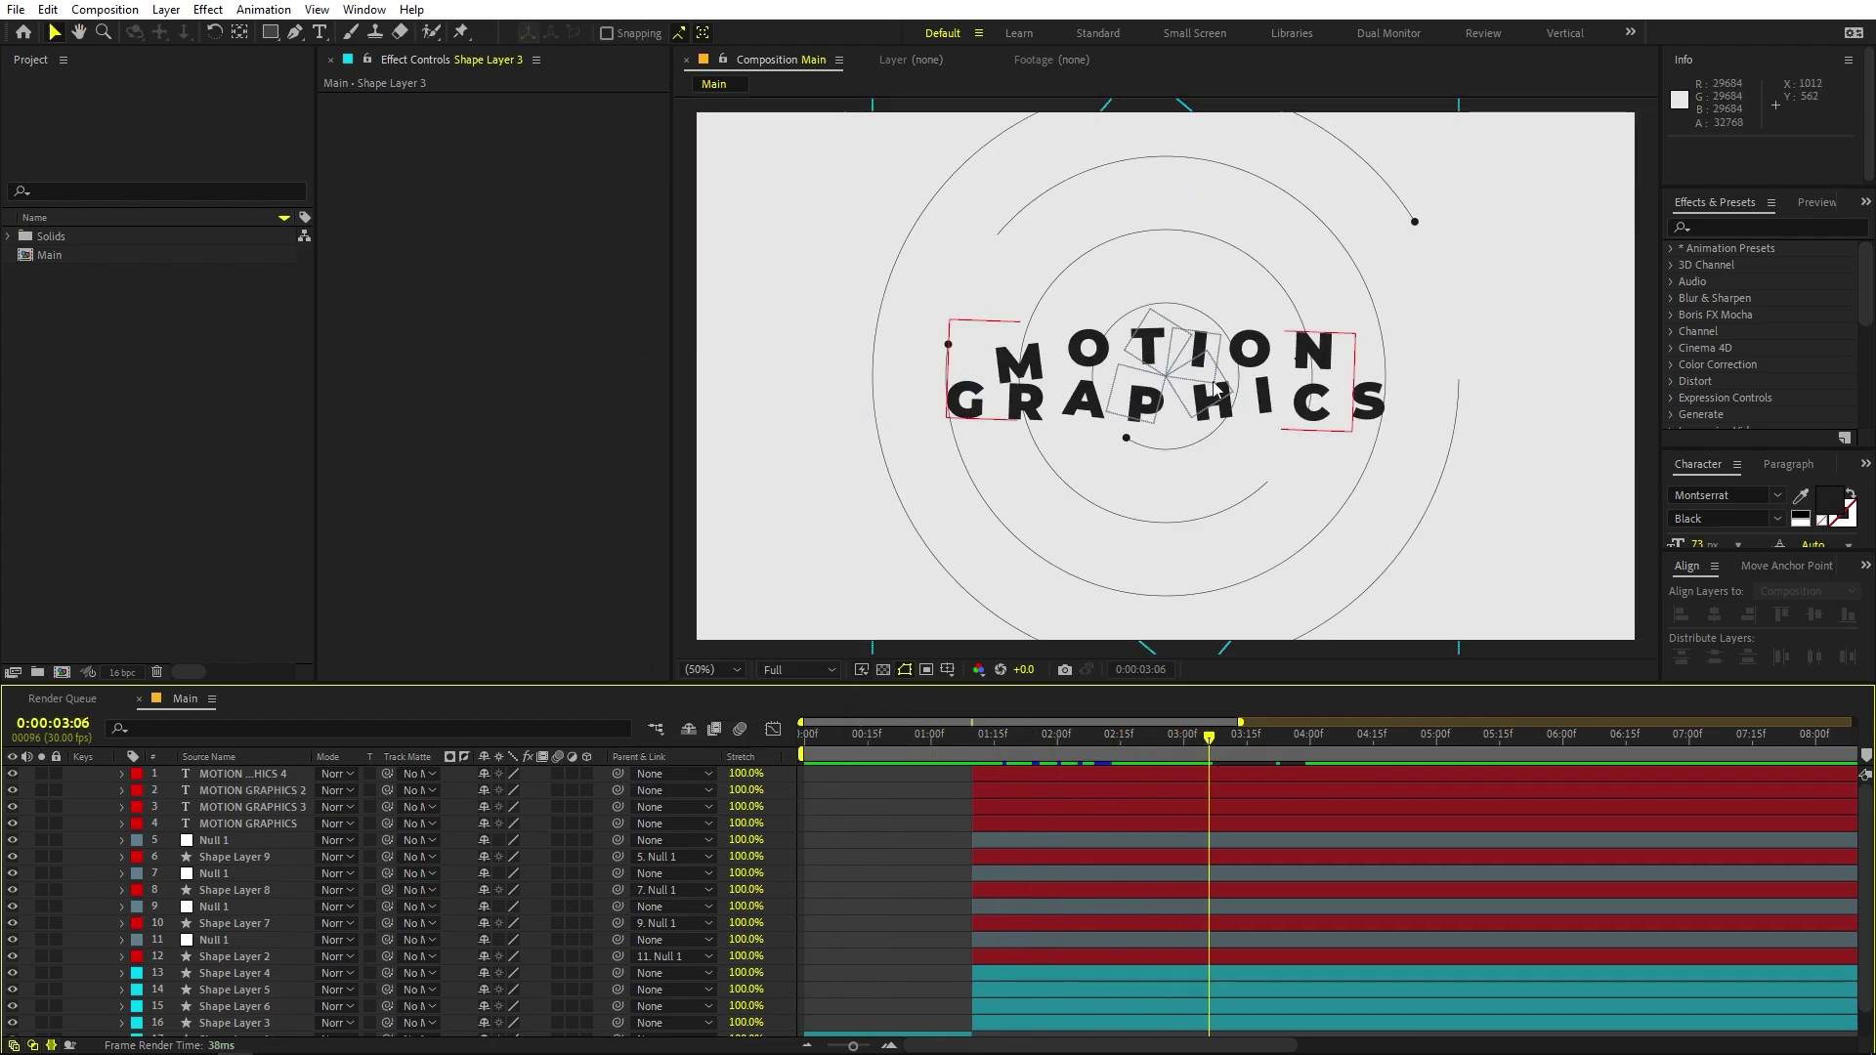
Pre-compose all layers except White Solid 1 into a new composition named Animation, moving all attributes into it.
{"action": "scroll", "coordinate": [234, 977], "scroll_direction": "down", "scroll_amount": 1}
{"action": "left_click", "coordinate": [232, 1012]}
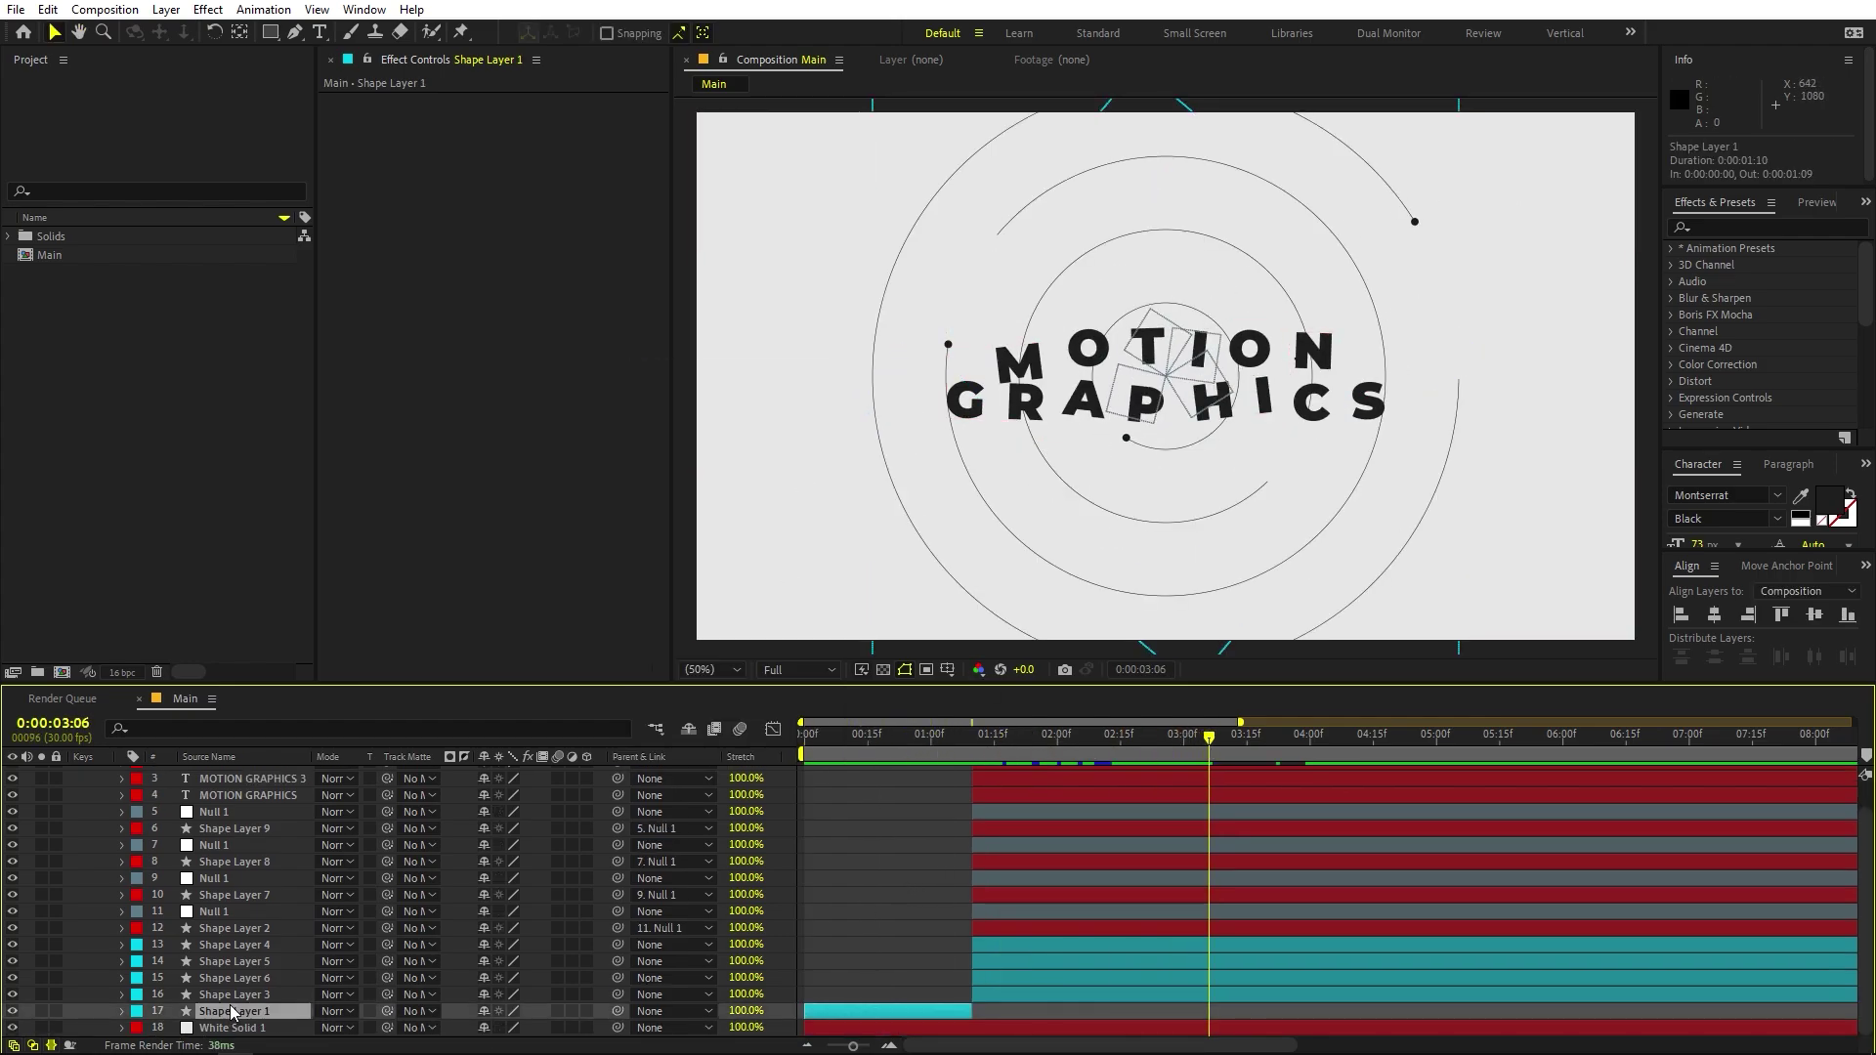
{"action": "scroll", "coordinate": [244, 899], "scroll_direction": "up", "scroll_amount": 1}
{"action": "left_click", "coordinate": [250, 778], "text": "shift"}
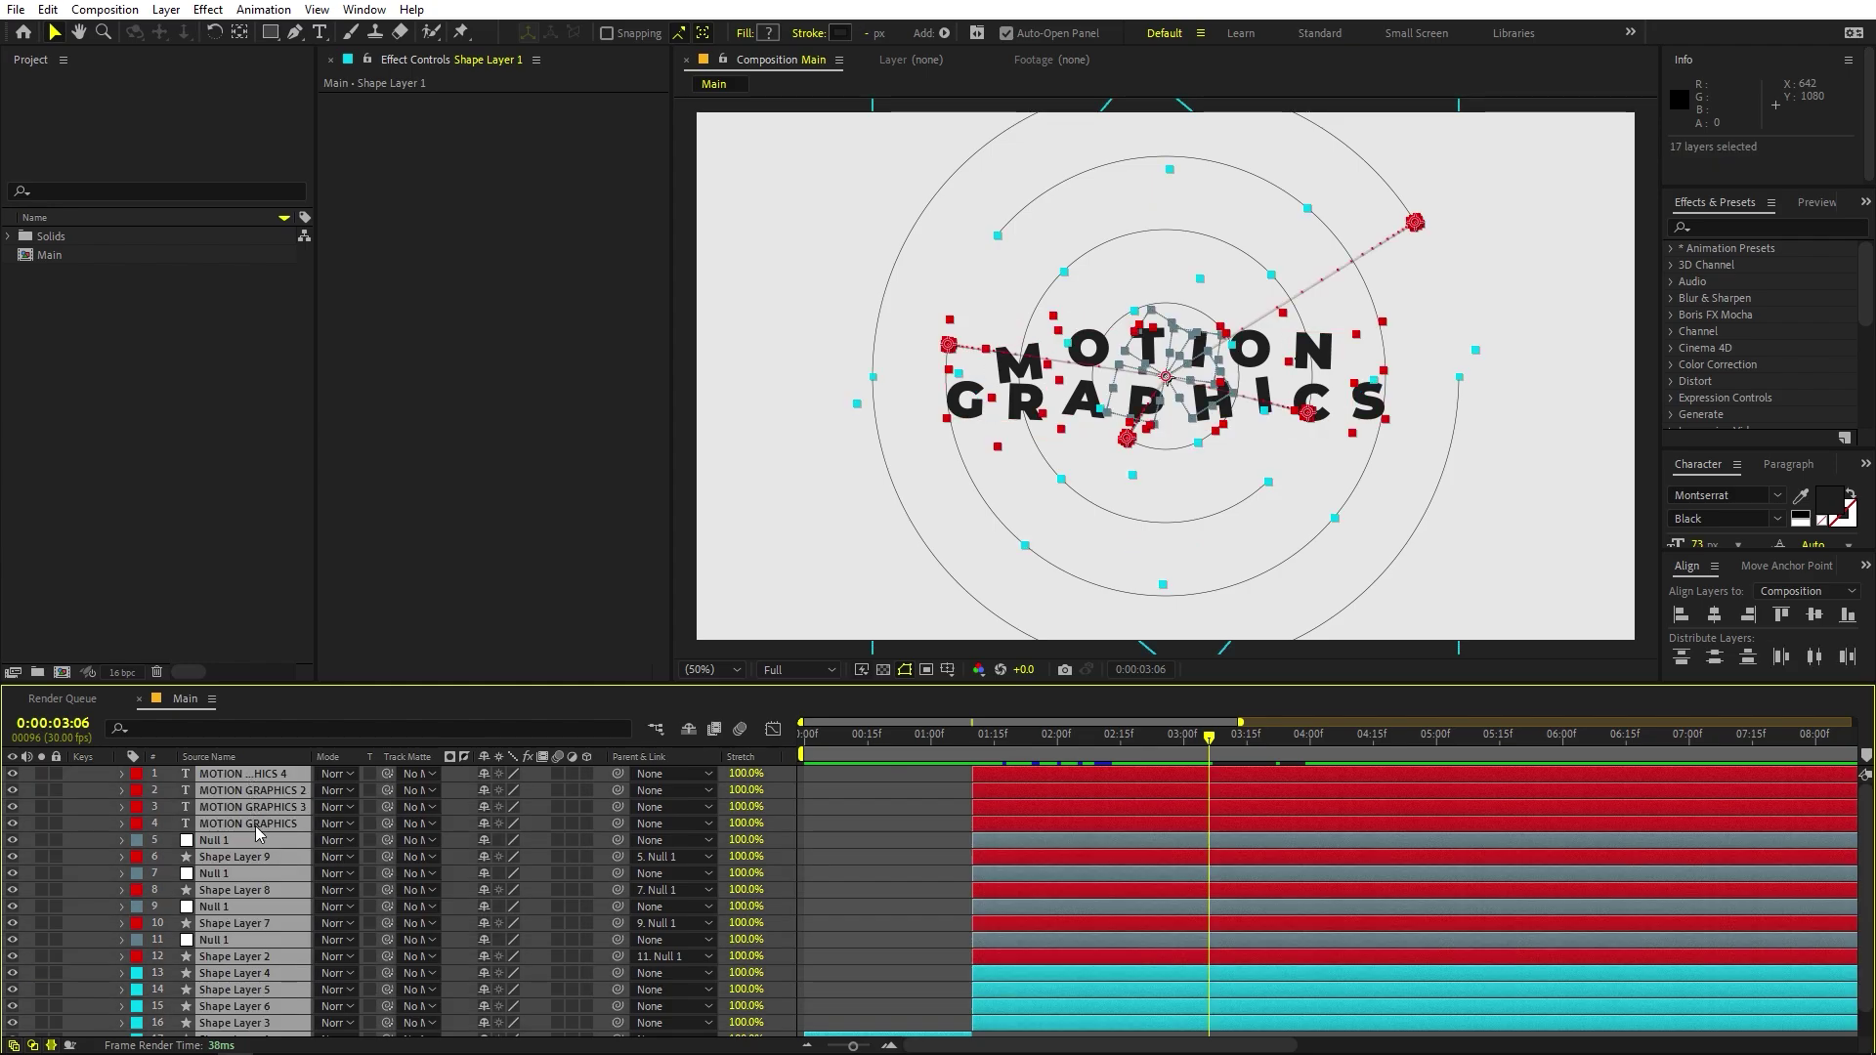
{"action": "scroll", "coordinate": [252, 840], "scroll_direction": "down", "scroll_amount": 1}
{"action": "right_click", "coordinate": [250, 838]}
{"action": "left_click", "coordinate": [320, 702]}
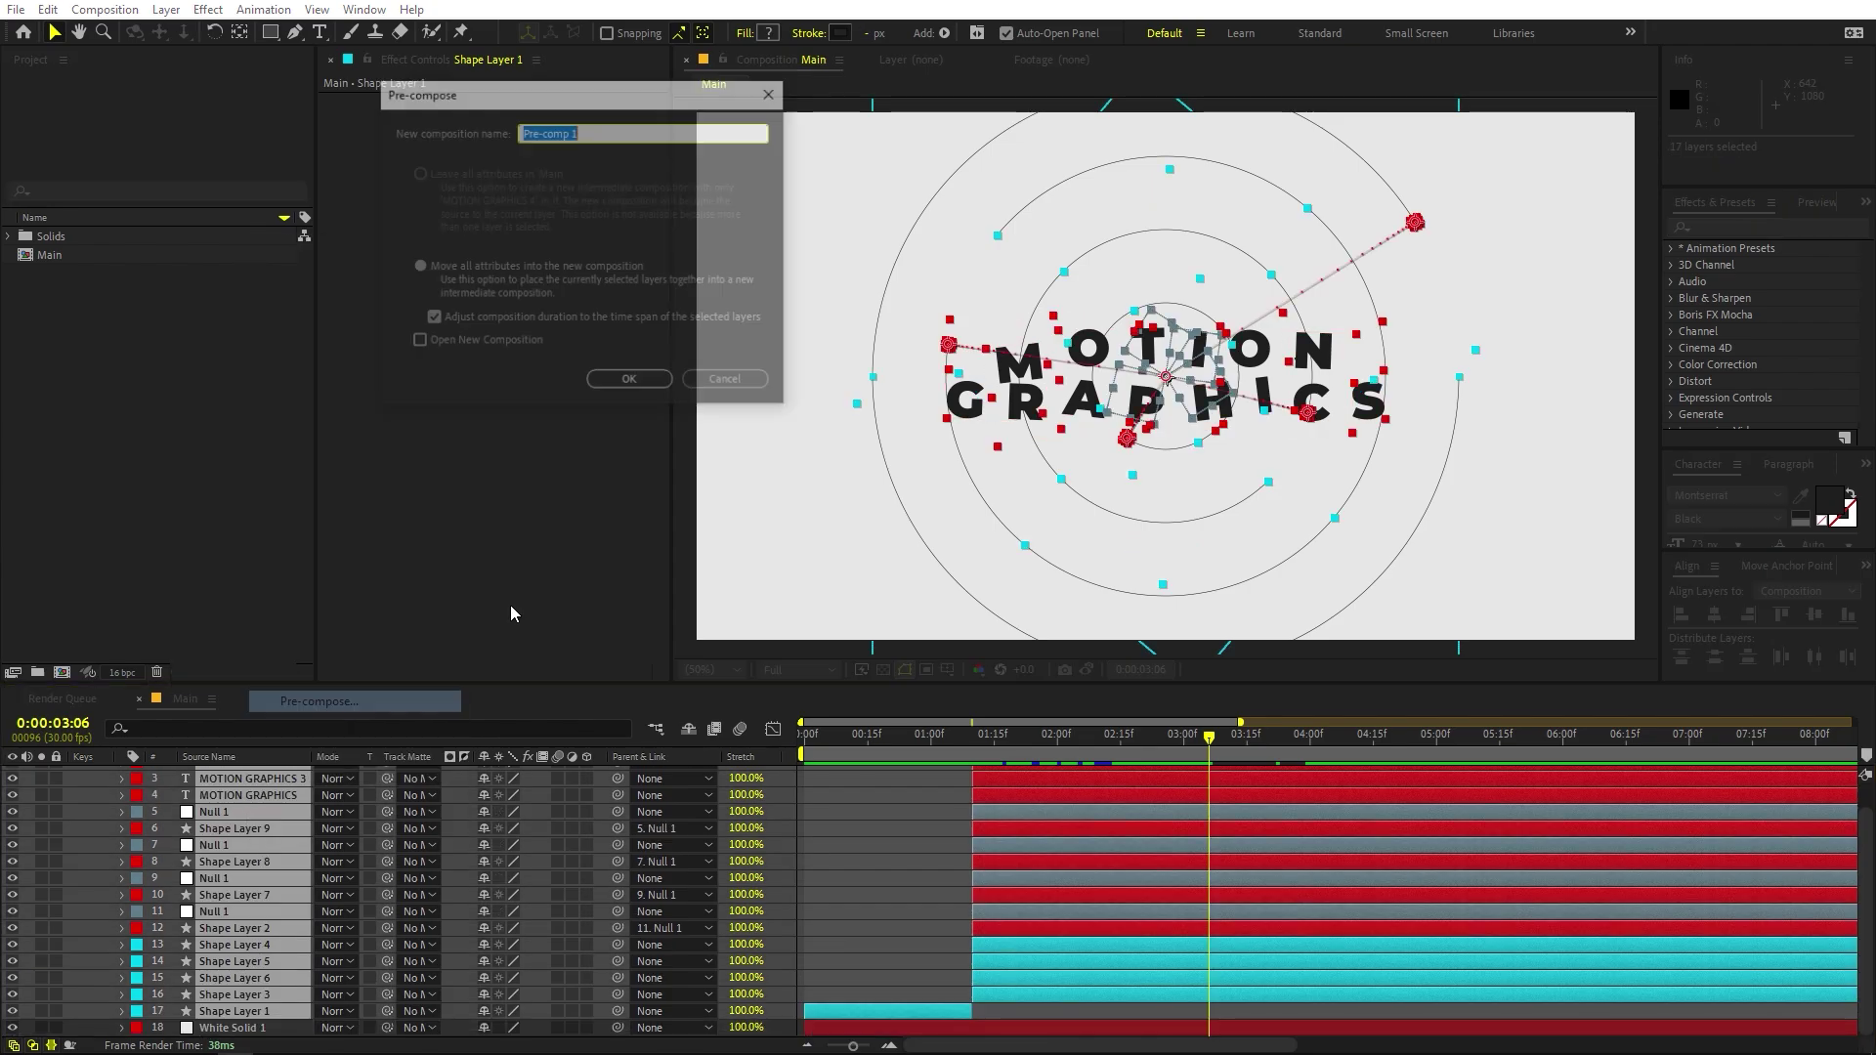
{"action": "type", "text": "Animation"}
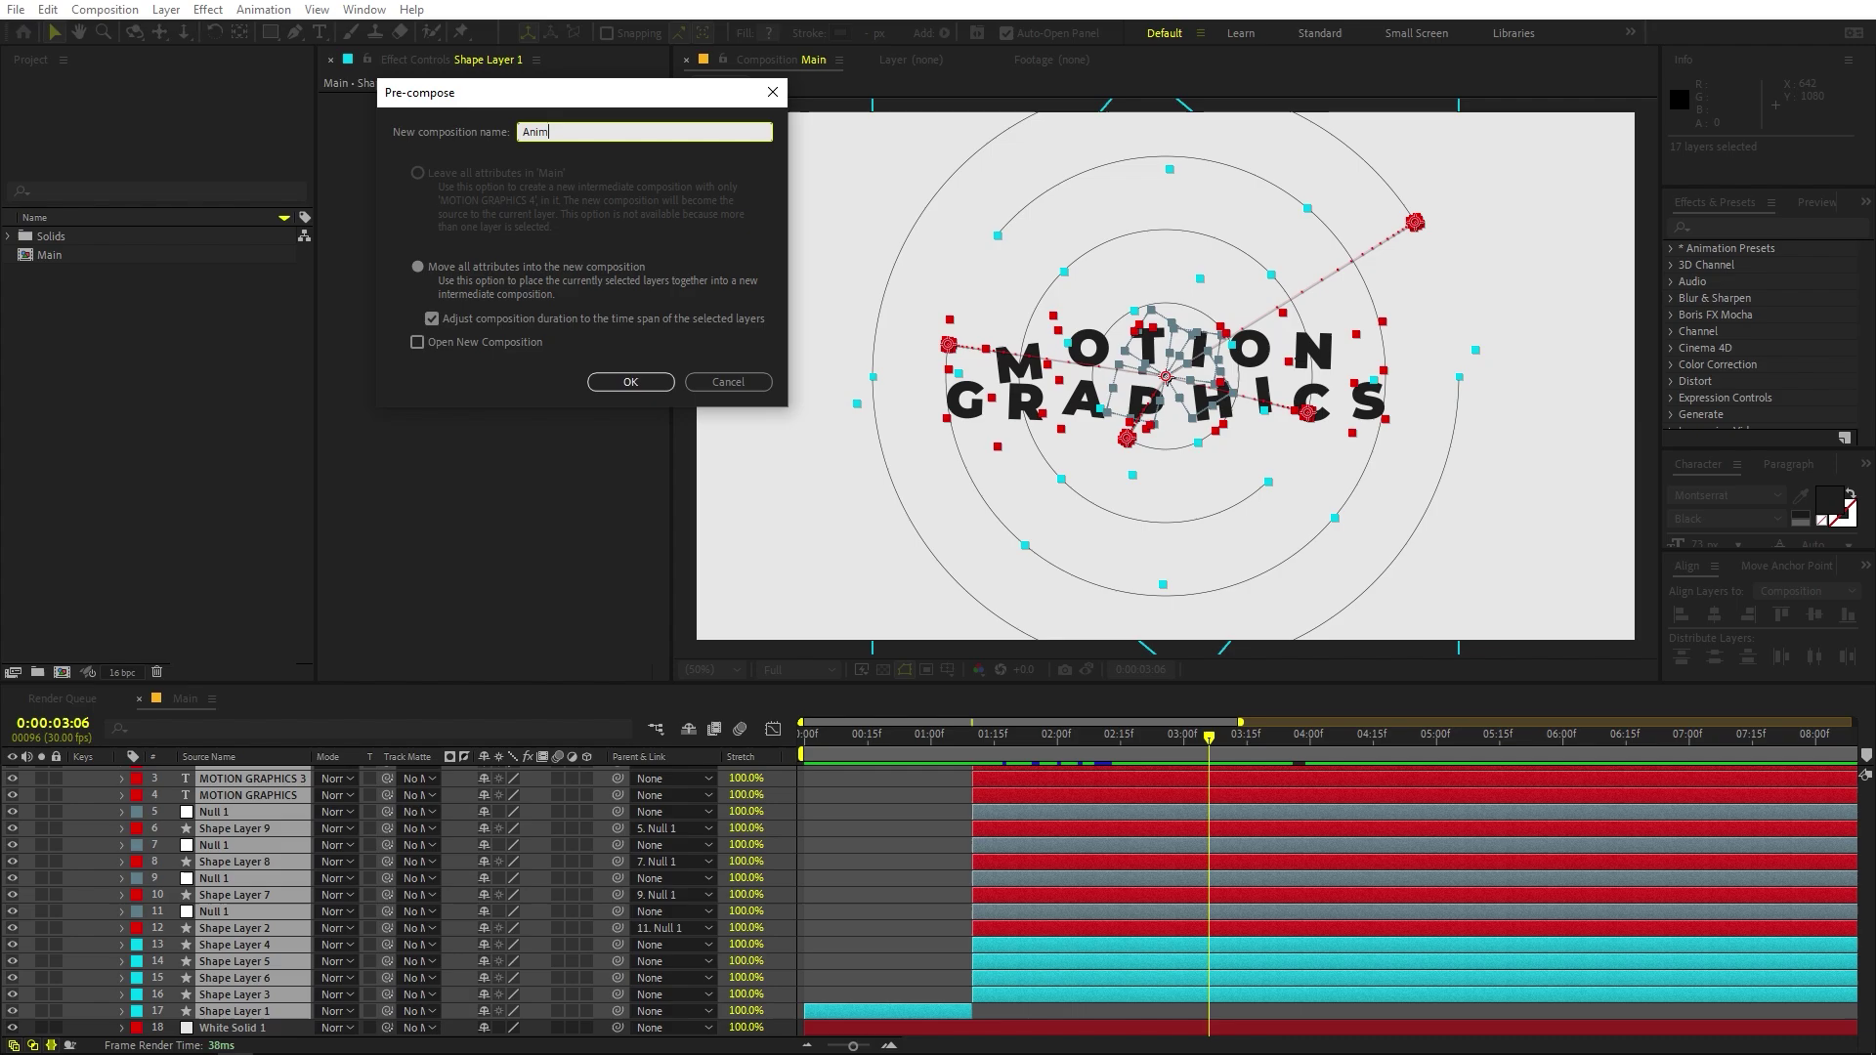
{"action": "left_click", "coordinate": [653, 382]}
Duplicate the Animation layer and apply the CC Radial Blur effect to the lower copy.
{"action": "left_click", "coordinate": [913, 771]}
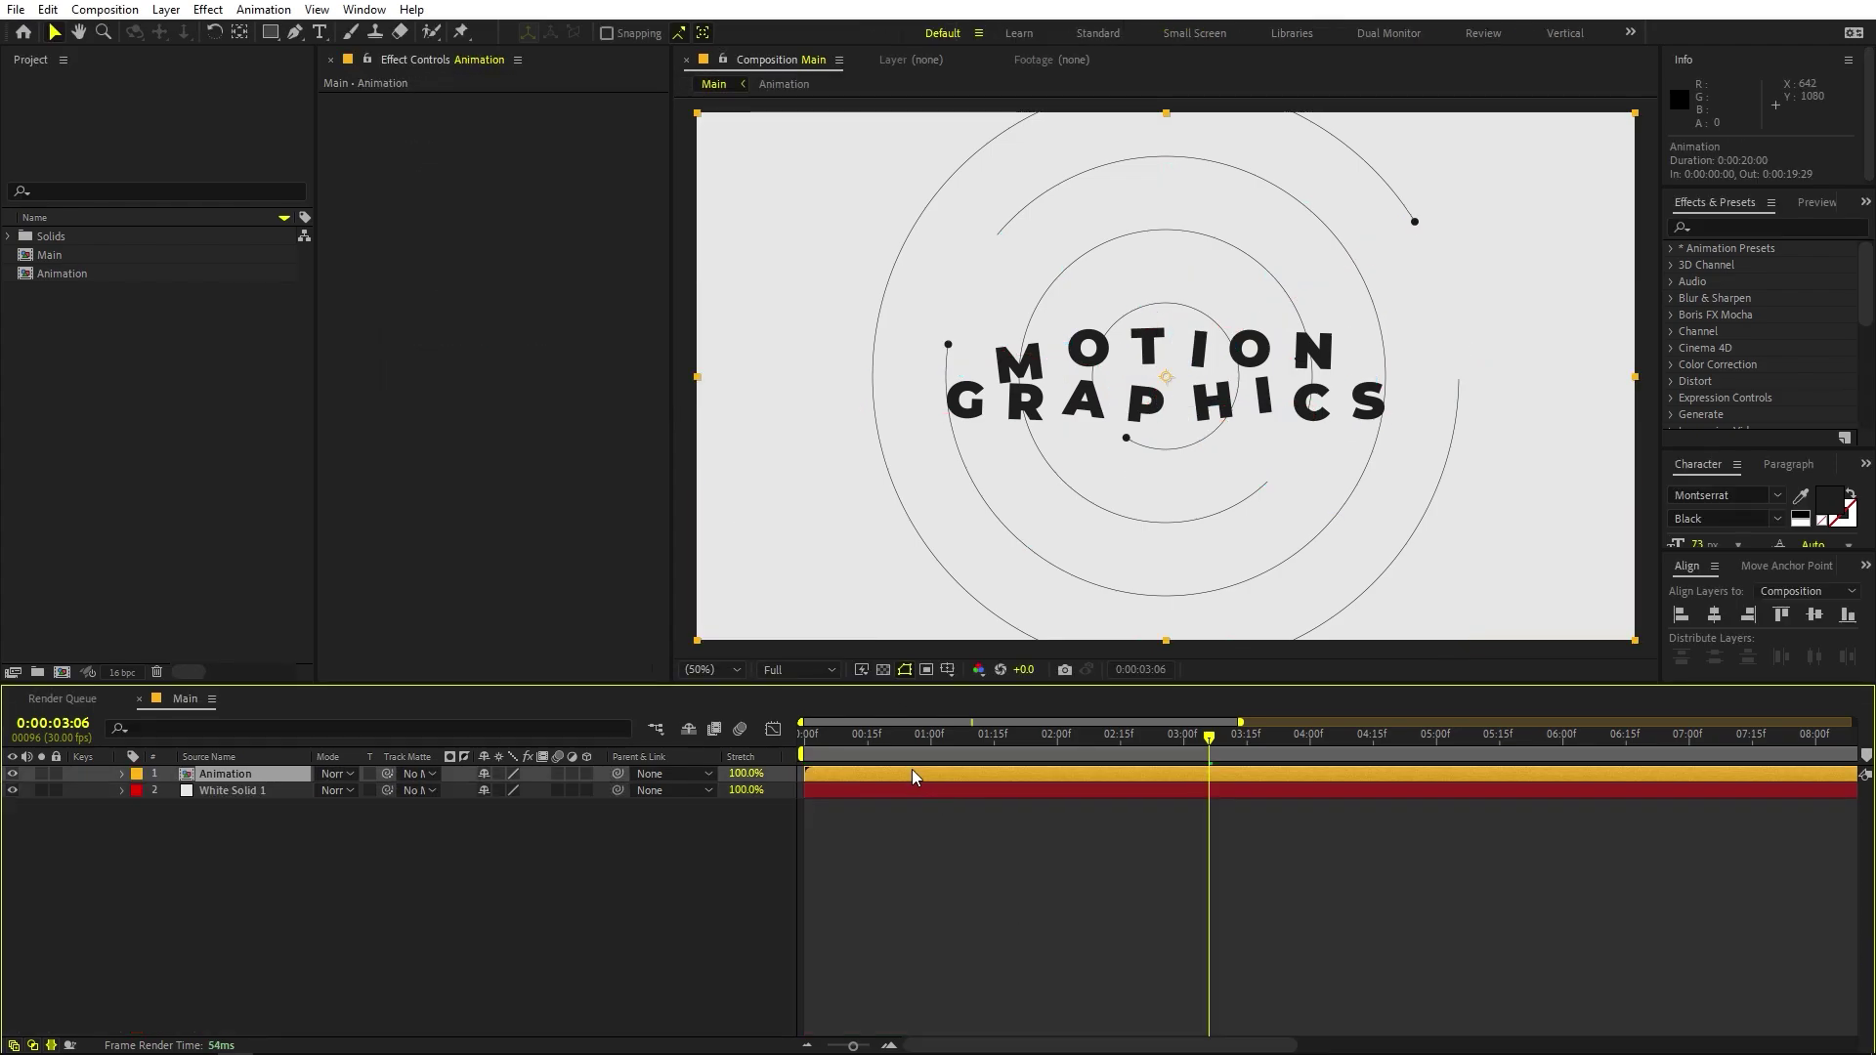
{"action": "key", "text": "ctrl+d"}
{"action": "left_click_drag", "start_coordinate": [924, 742], "coordinate": [875, 760]}
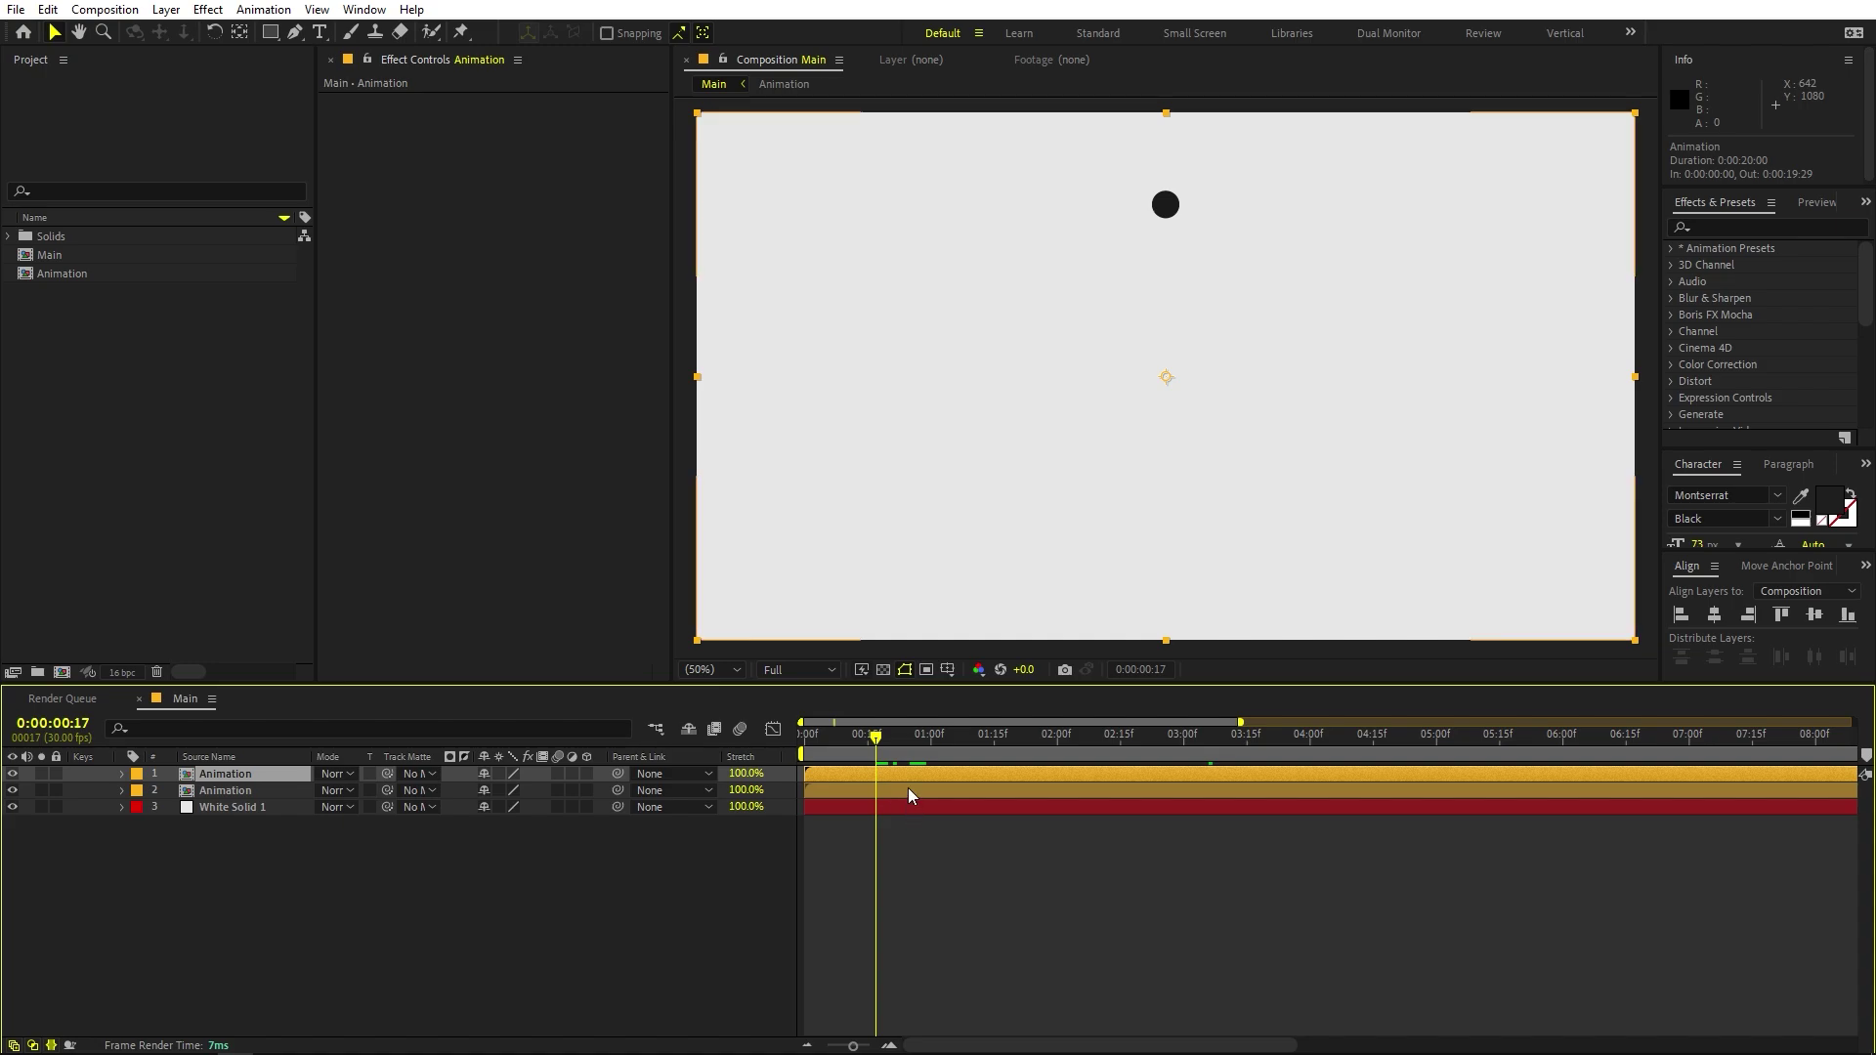
{"action": "left_click", "coordinate": [897, 790]}
{"action": "left_click", "coordinate": [1773, 226]}
{"action": "type", "text": "cc radia"}
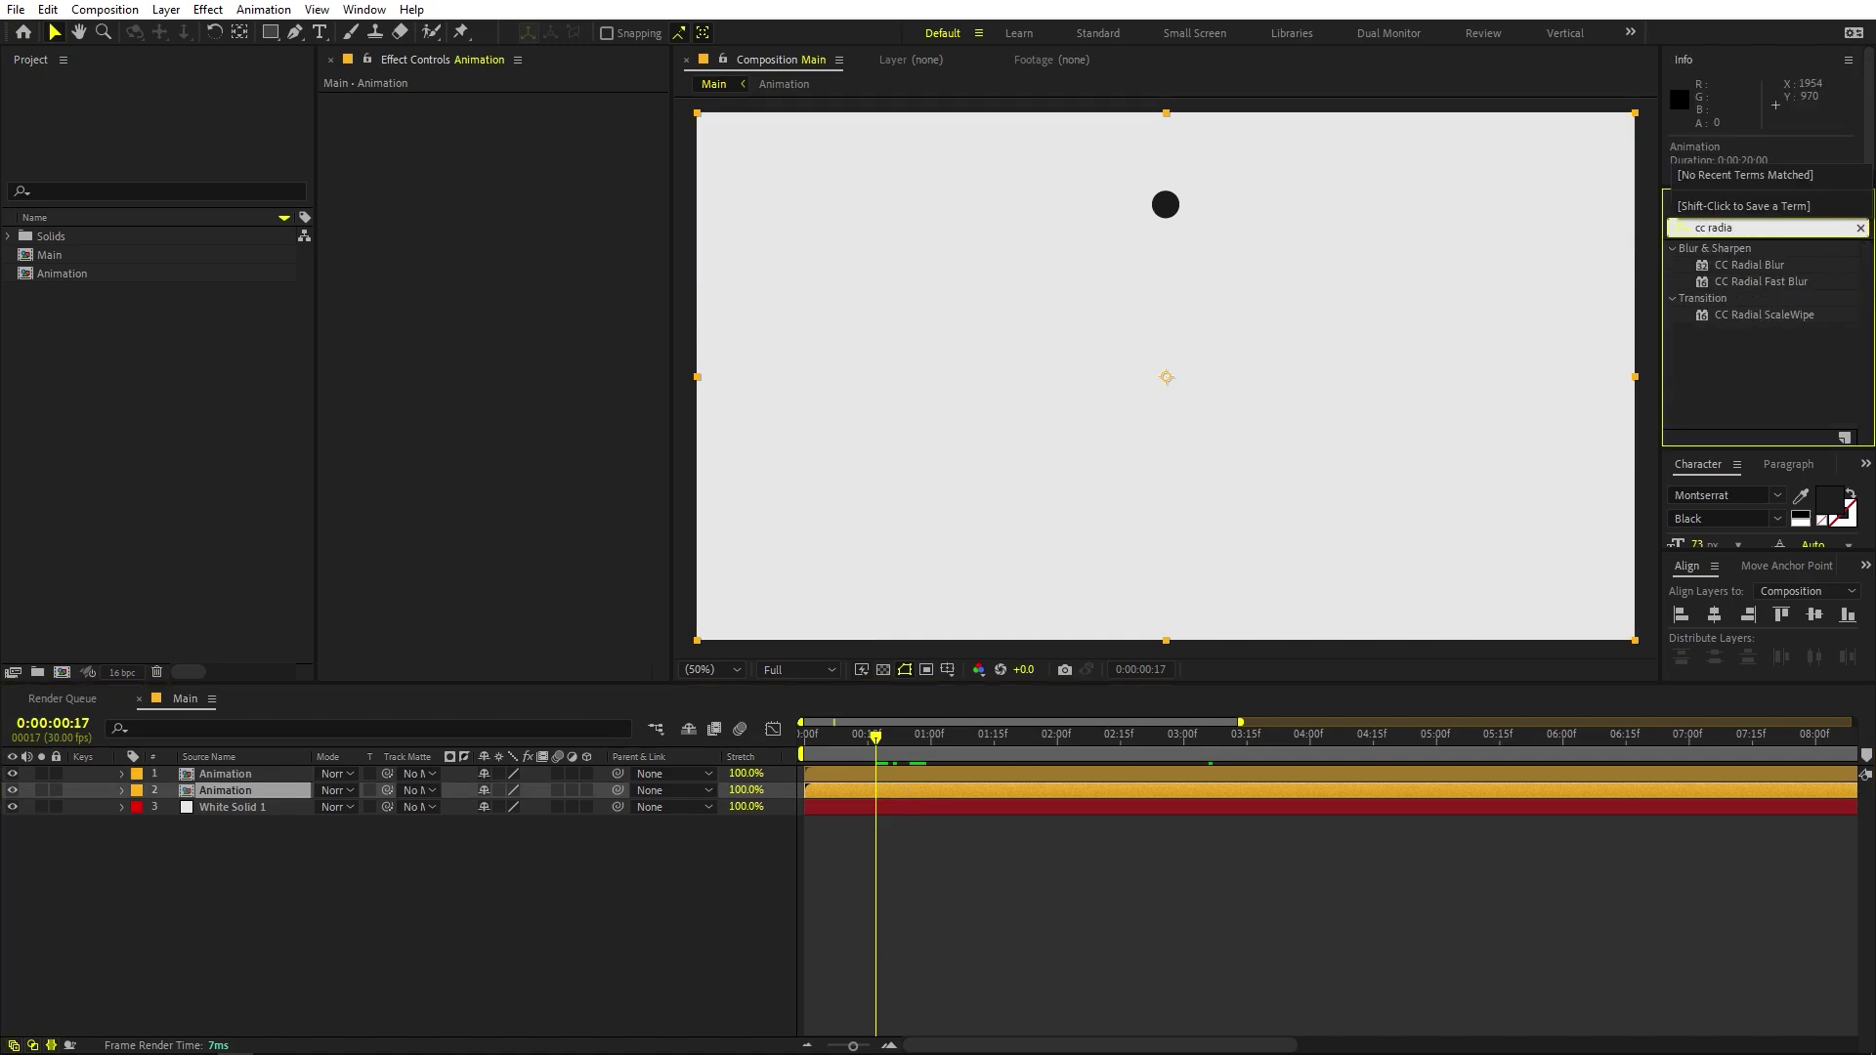
{"action": "left_click_drag", "start_coordinate": [1720, 264], "coordinate": [976, 792]}
Set the CC Radial Blur type to Fading Zoom and its amount to 25.
{"action": "left_click", "coordinate": [535, 115]}
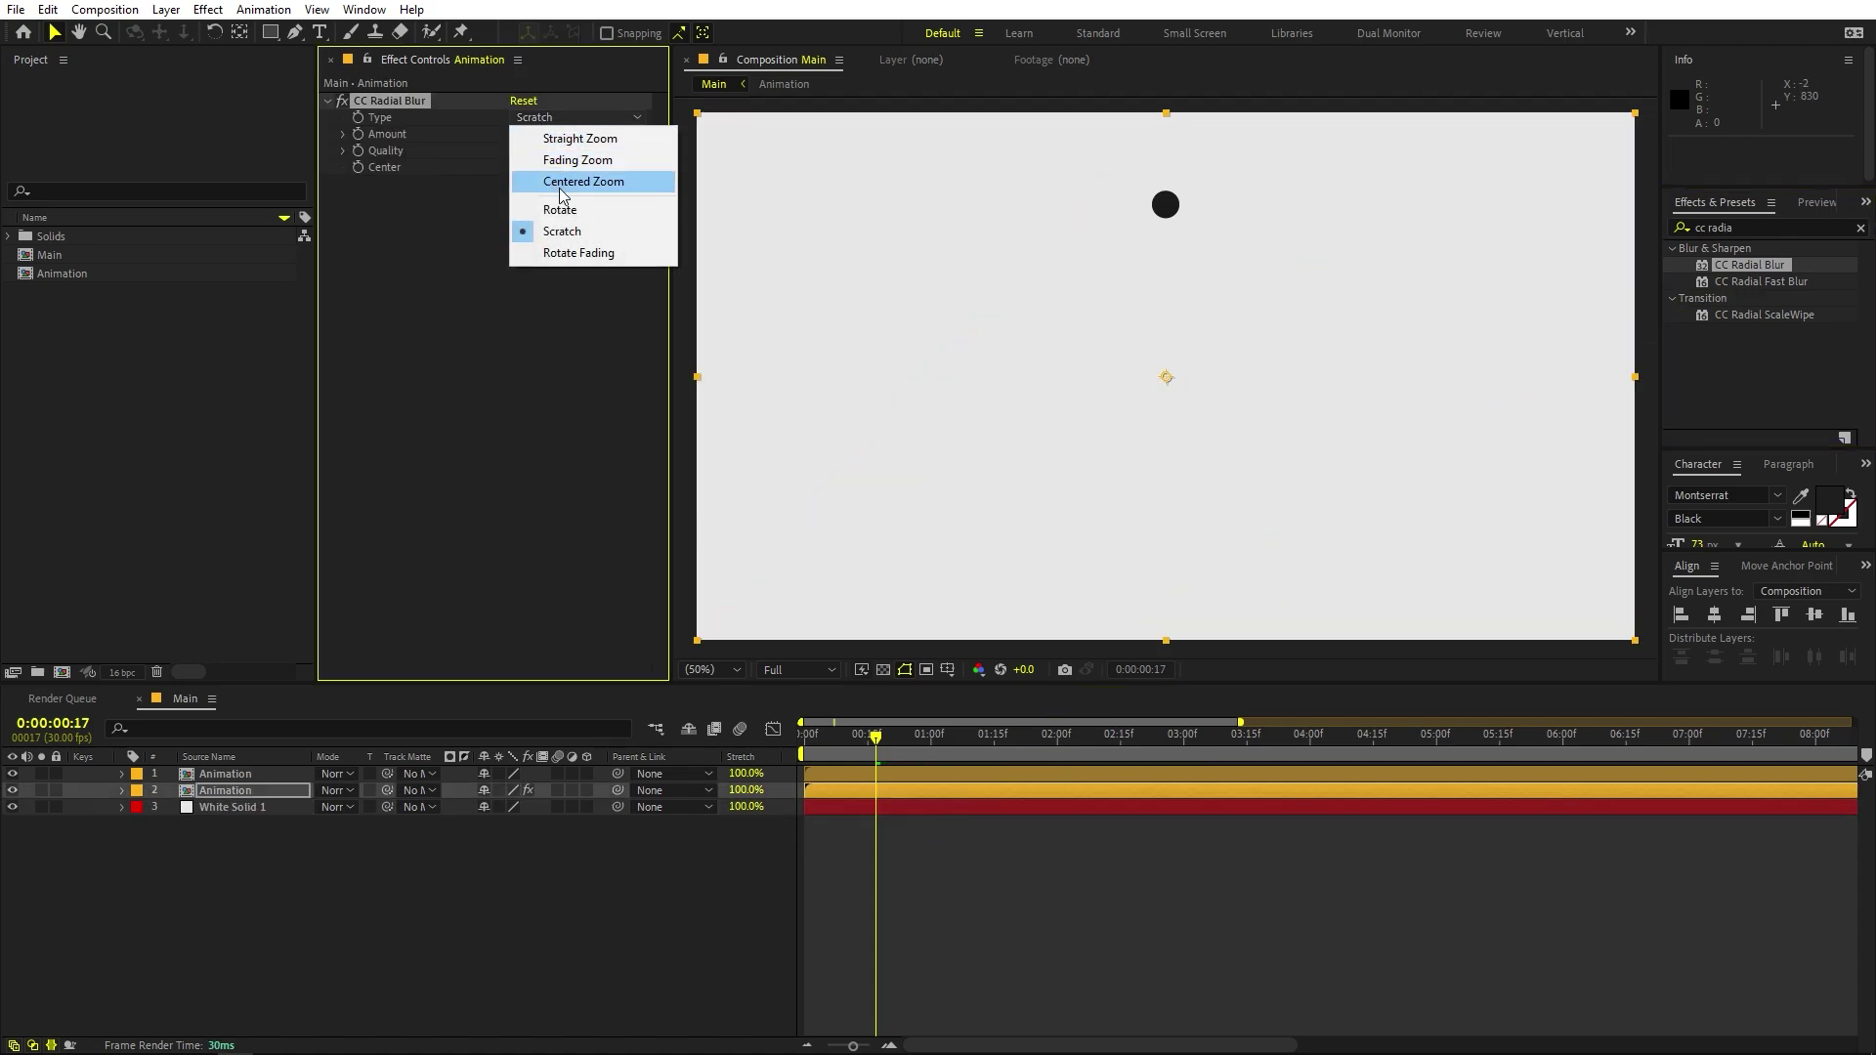
{"action": "left_click", "coordinate": [521, 154]}
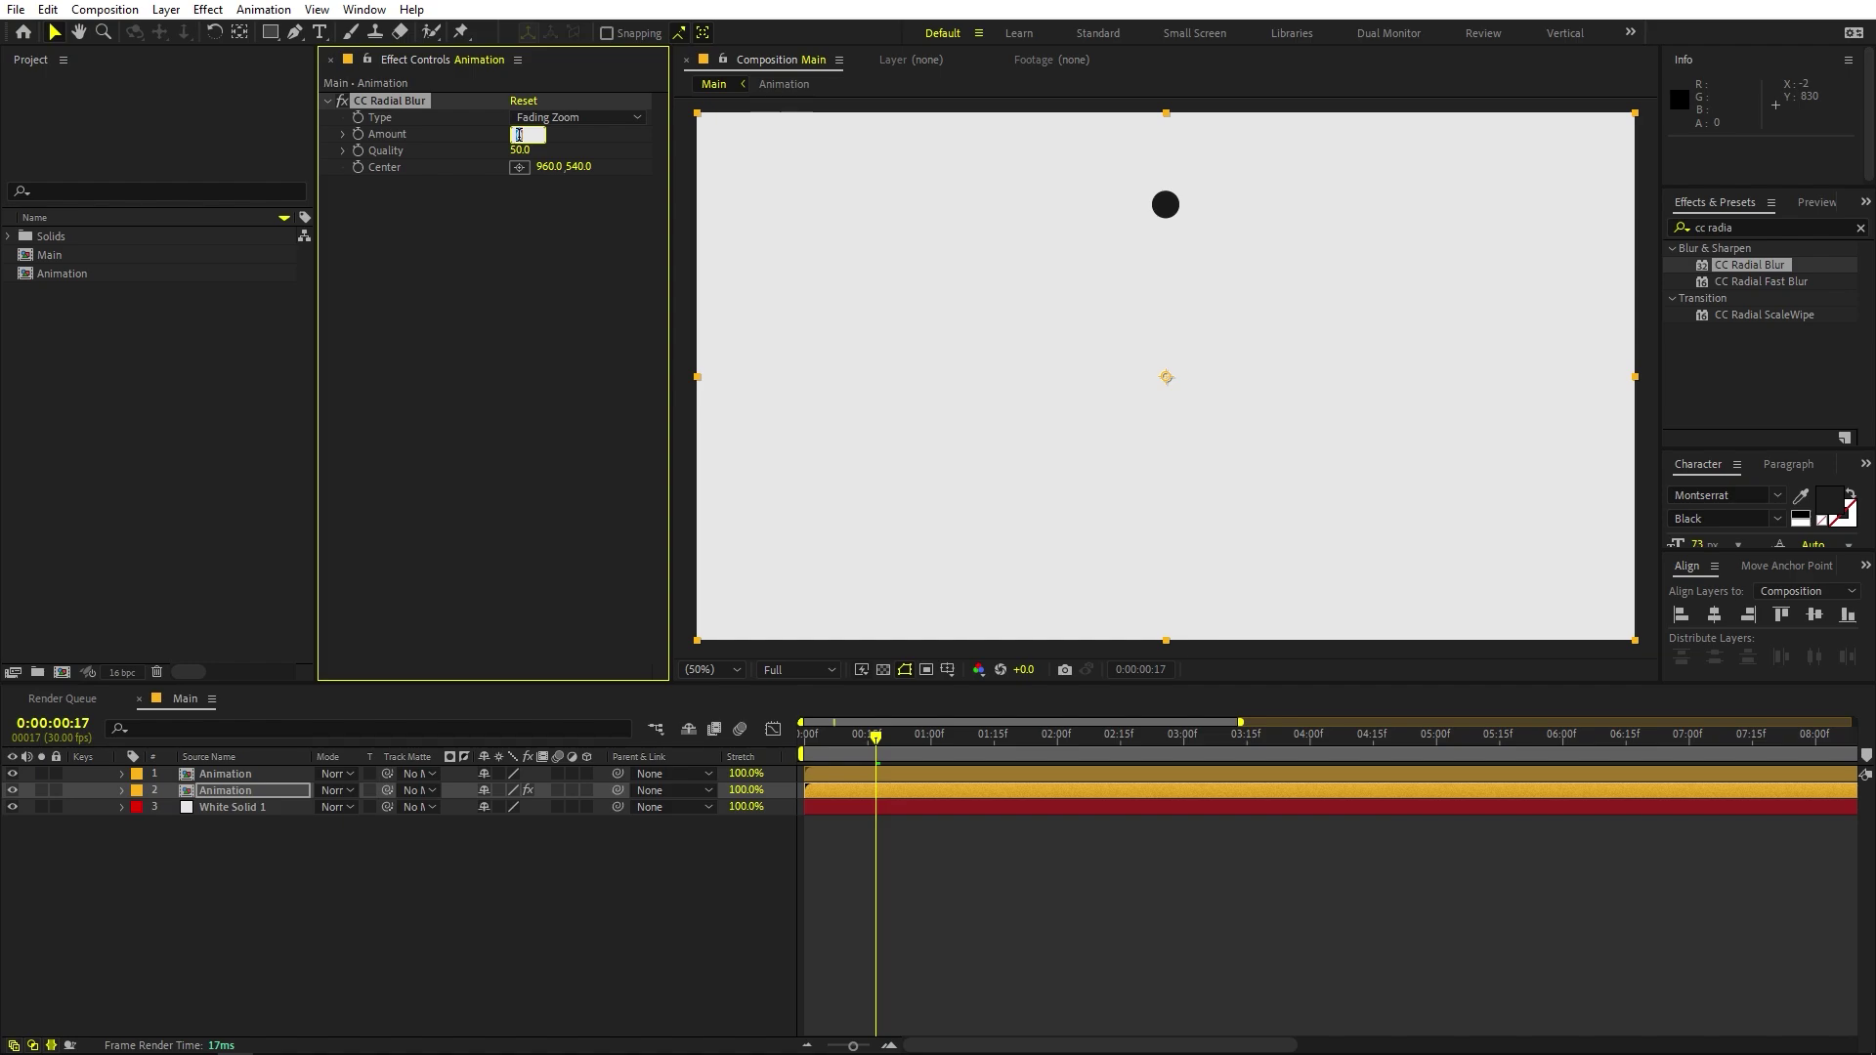
{"action": "type", "text": "25"}
{"action": "key", "text": "Return"}
Place the CC Radial Blur center just above the frame's upper-right area, at about 1668, -72.
{"action": "left_click", "coordinate": [519, 167]}
{"action": "left_click", "coordinate": [1512, 181]}
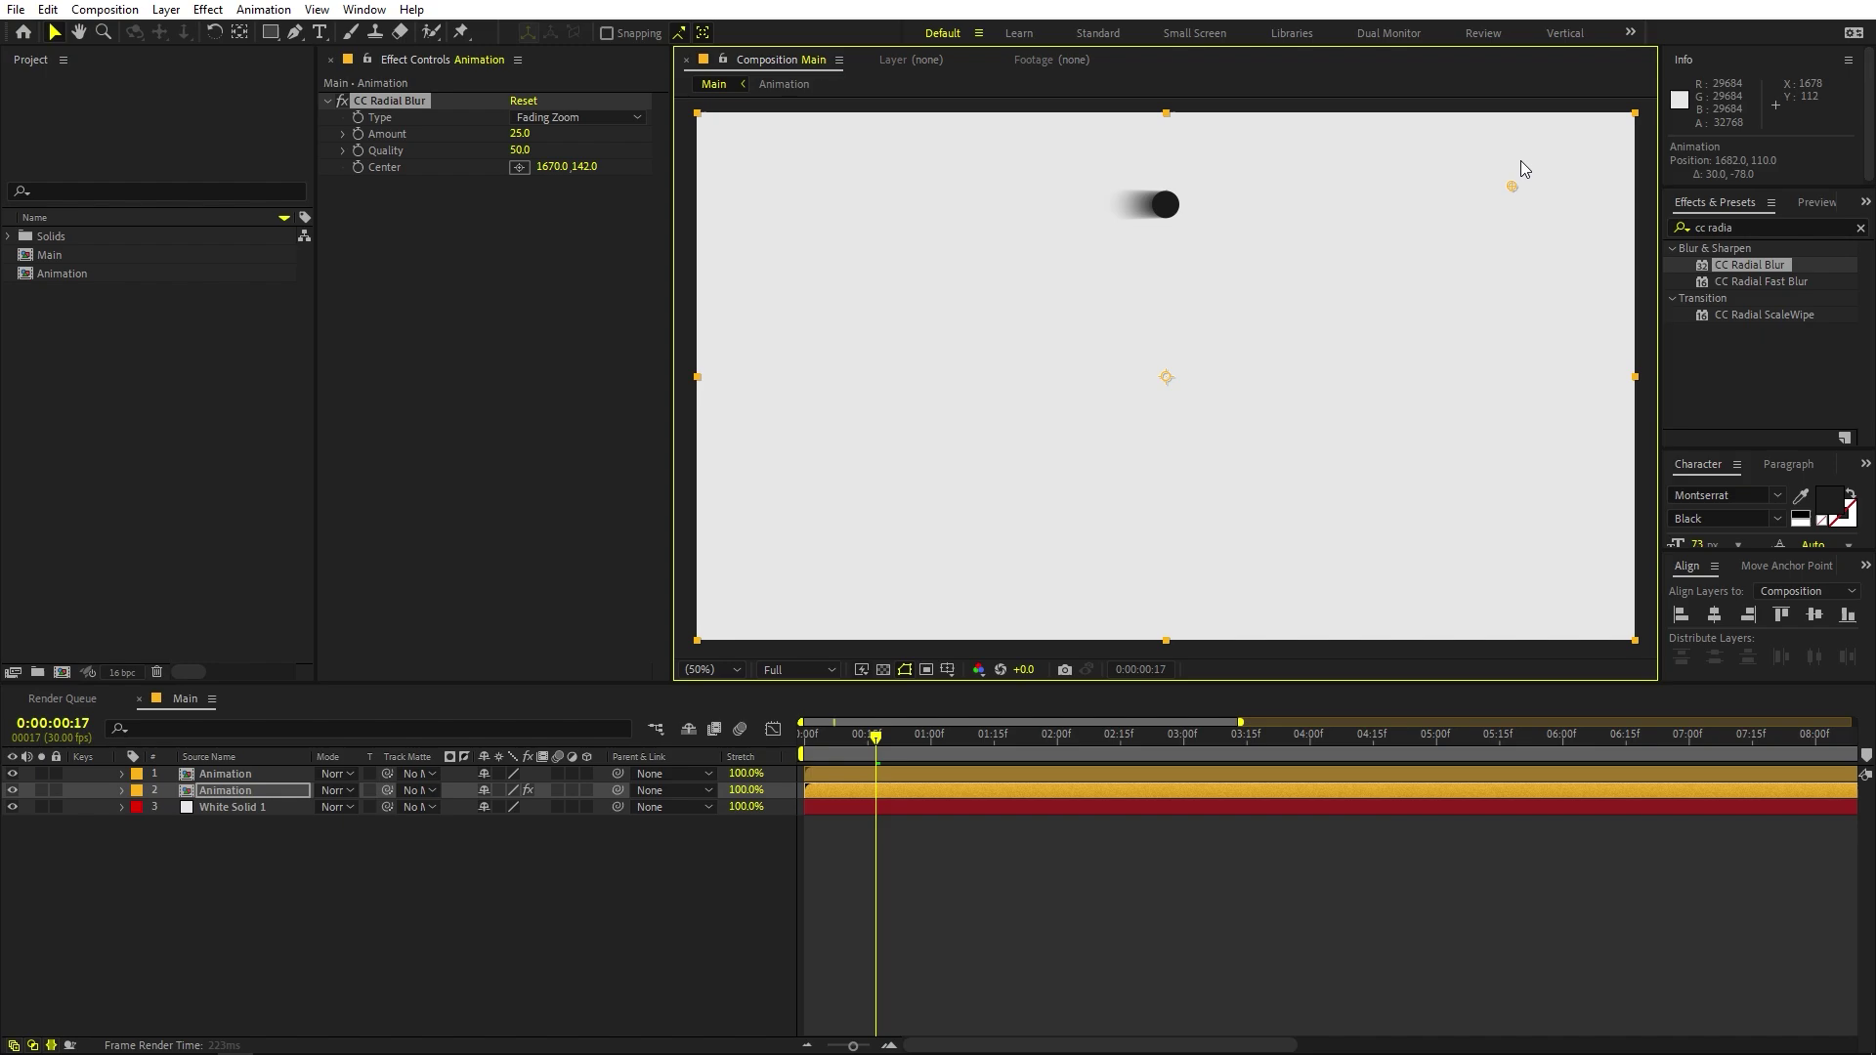
{"action": "left_click_drag", "start_coordinate": [1517, 167], "coordinate": [1507, 95]}
{"action": "scroll", "coordinate": [1466, 148], "scroll_direction": "down", "scroll_amount": 1}
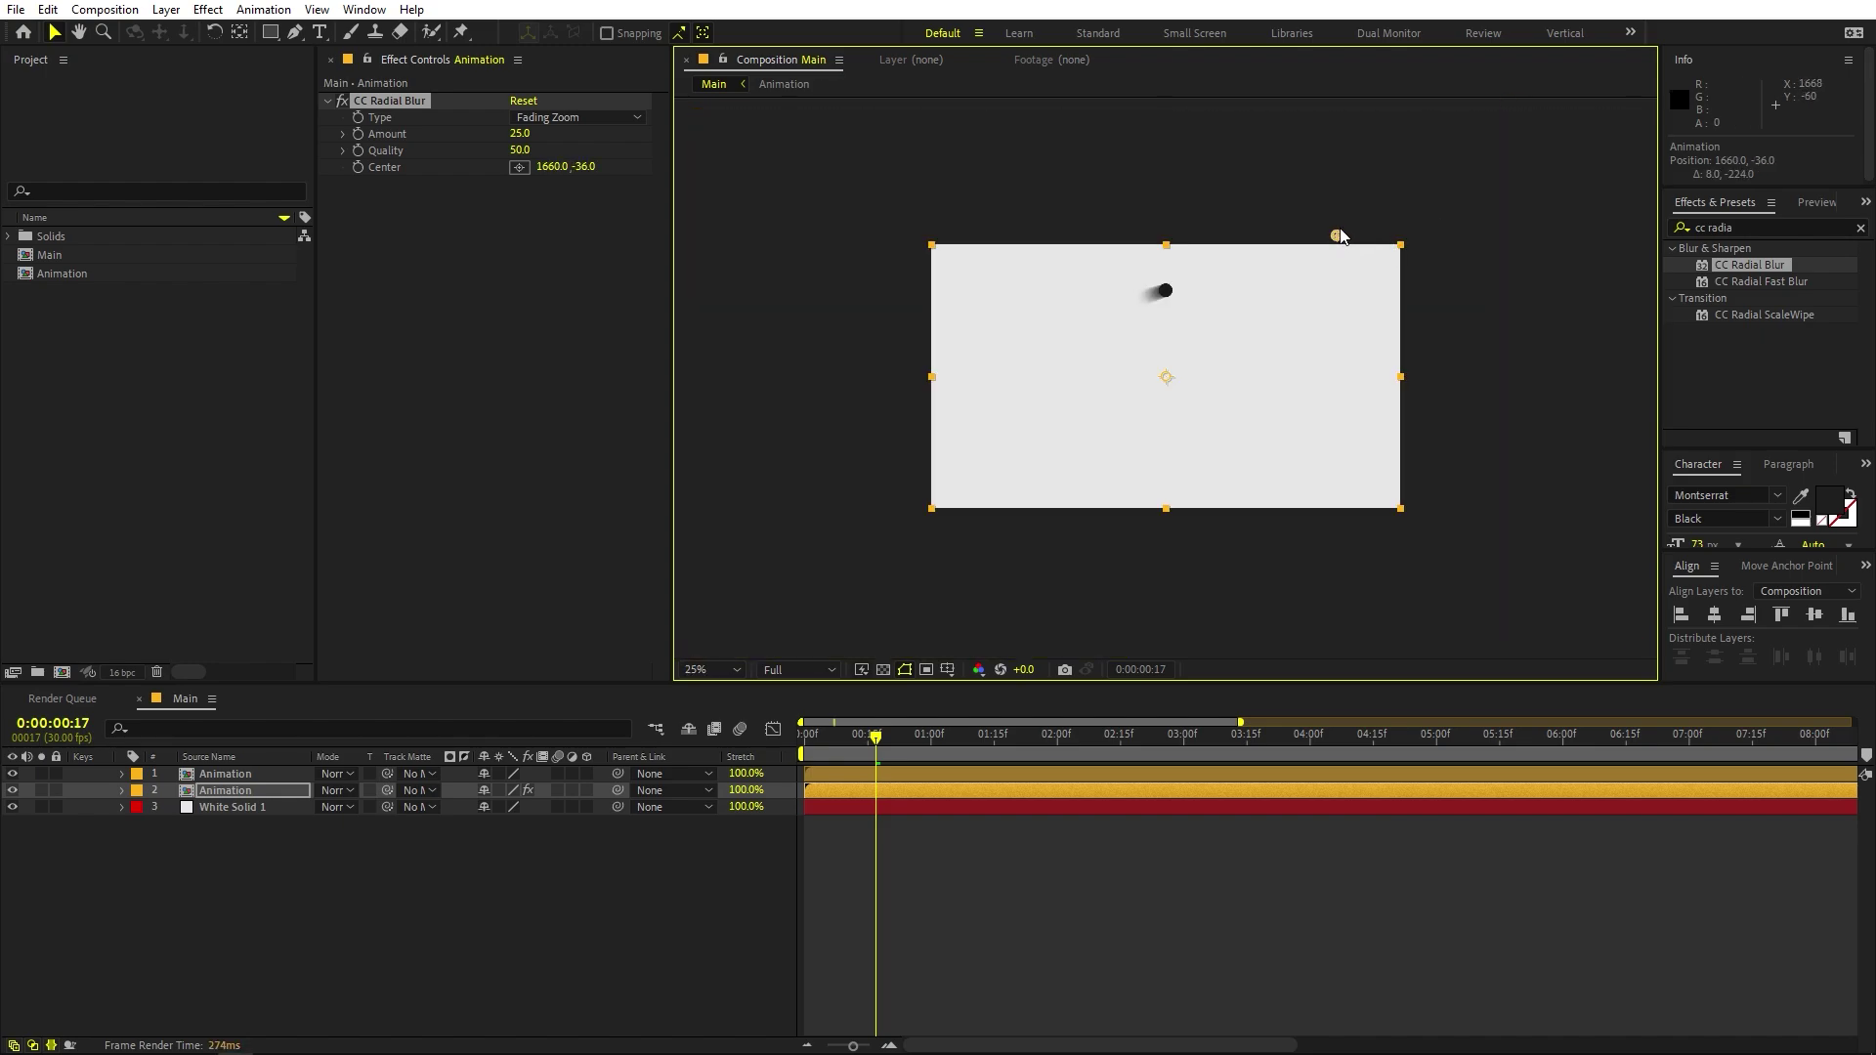
Lower the blurred Animation layer's opacity to 33%, judging the shadow at 0:00:02:02.
{"action": "key", "text": "r"}
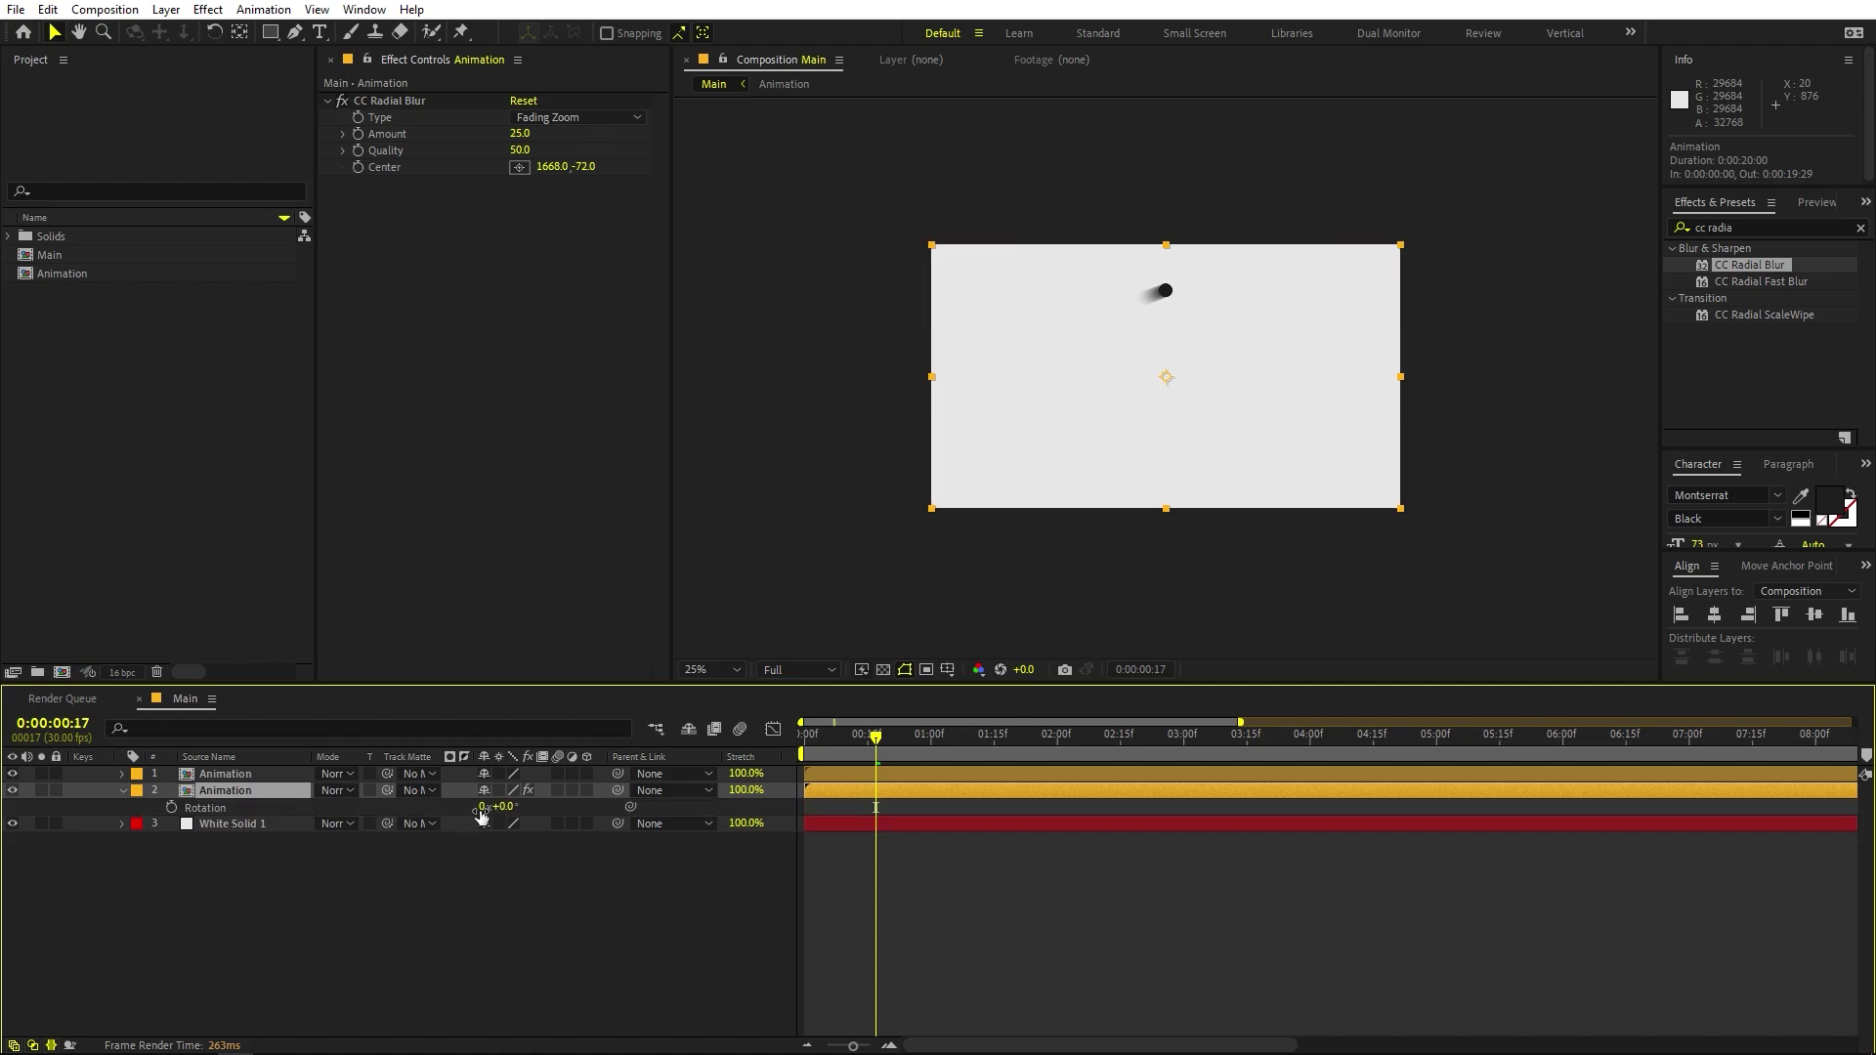
{"action": "left_click_drag", "start_coordinate": [896, 744], "coordinate": [1064, 745]}
{"action": "scroll", "coordinate": [1243, 369], "scroll_direction": "up", "scroll_amount": 2}
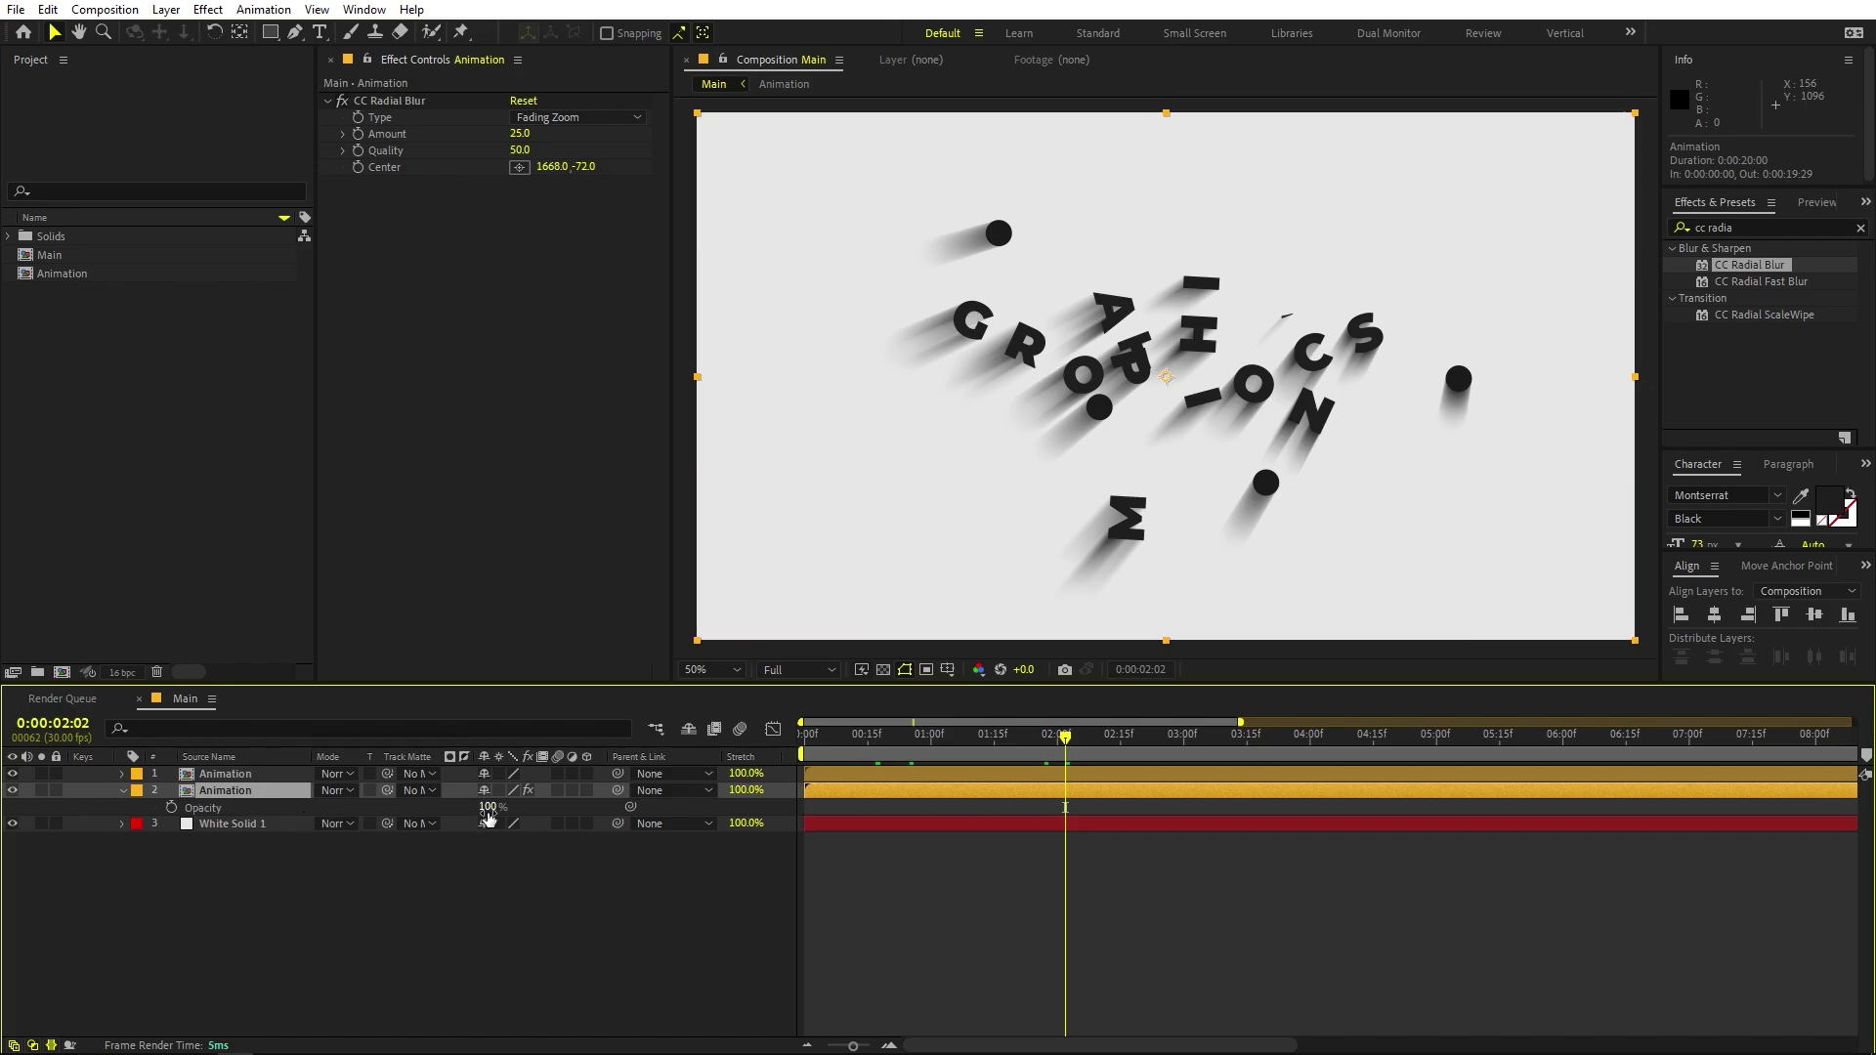
{"action": "key", "text": "t"}
{"action": "left_click_drag", "start_coordinate": [486, 807], "coordinate": [424, 817]}
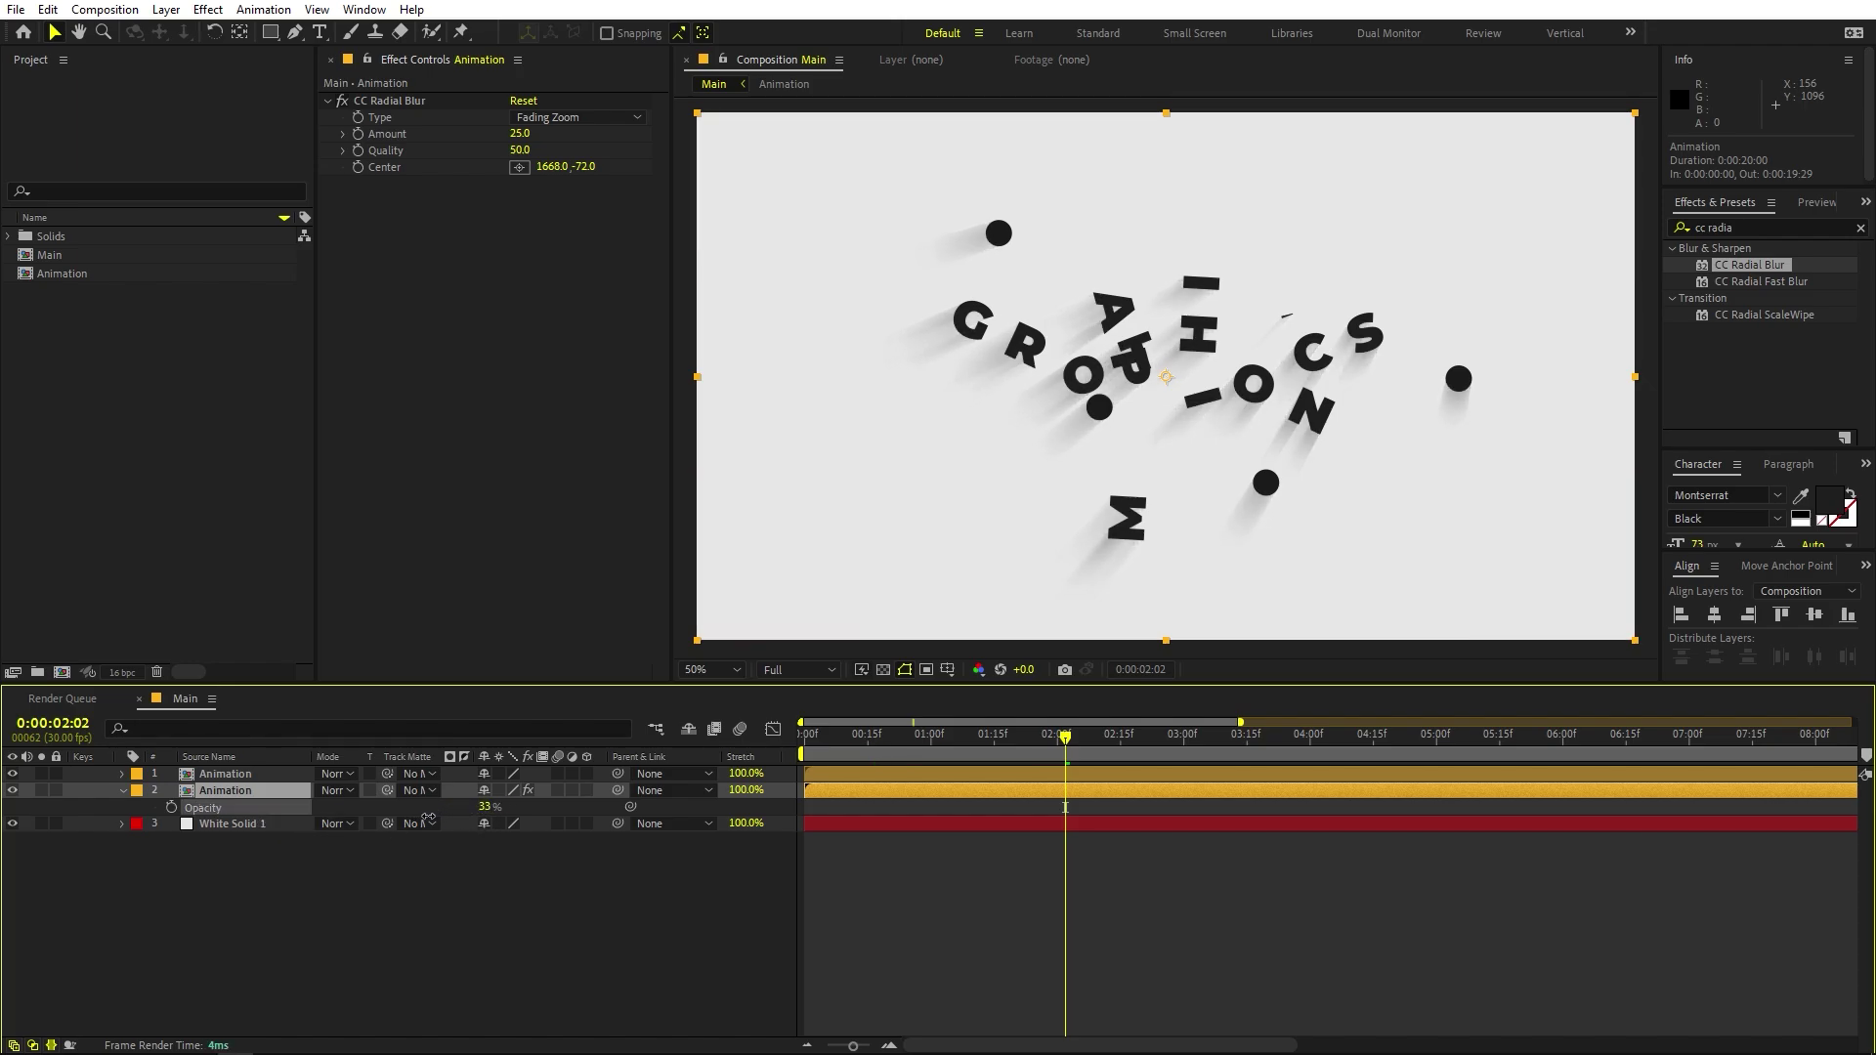
Fit the composition in the viewer and preview the finished animation with its shadows from the start.
{"action": "scroll", "coordinate": [1100, 448], "scroll_direction": "down", "scroll_amount": 2}
{"action": "left_click_drag", "start_coordinate": [1032, 735], "coordinate": [751, 665]}
{"action": "left_click", "coordinate": [721, 669]}
{"action": "left_click", "coordinate": [718, 702]}
{"action": "key", "text": "space"}
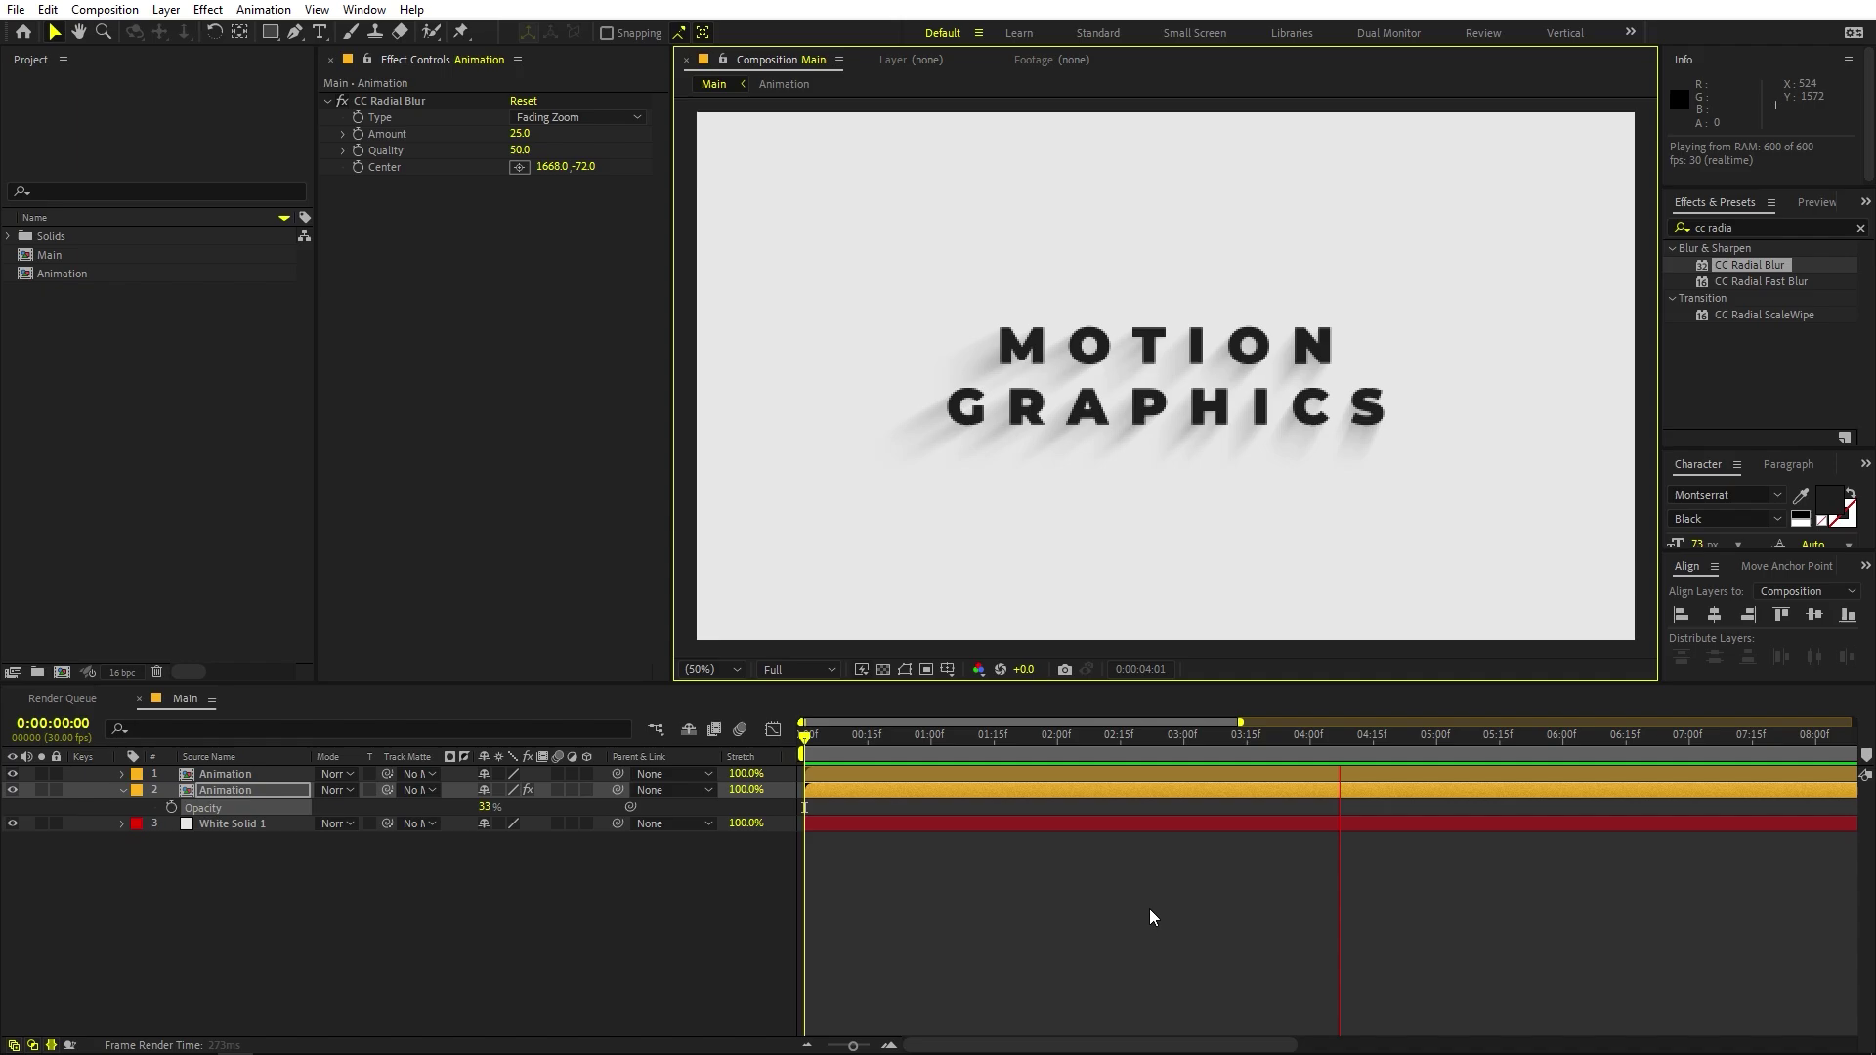
{"action": "key", "text": "space"}
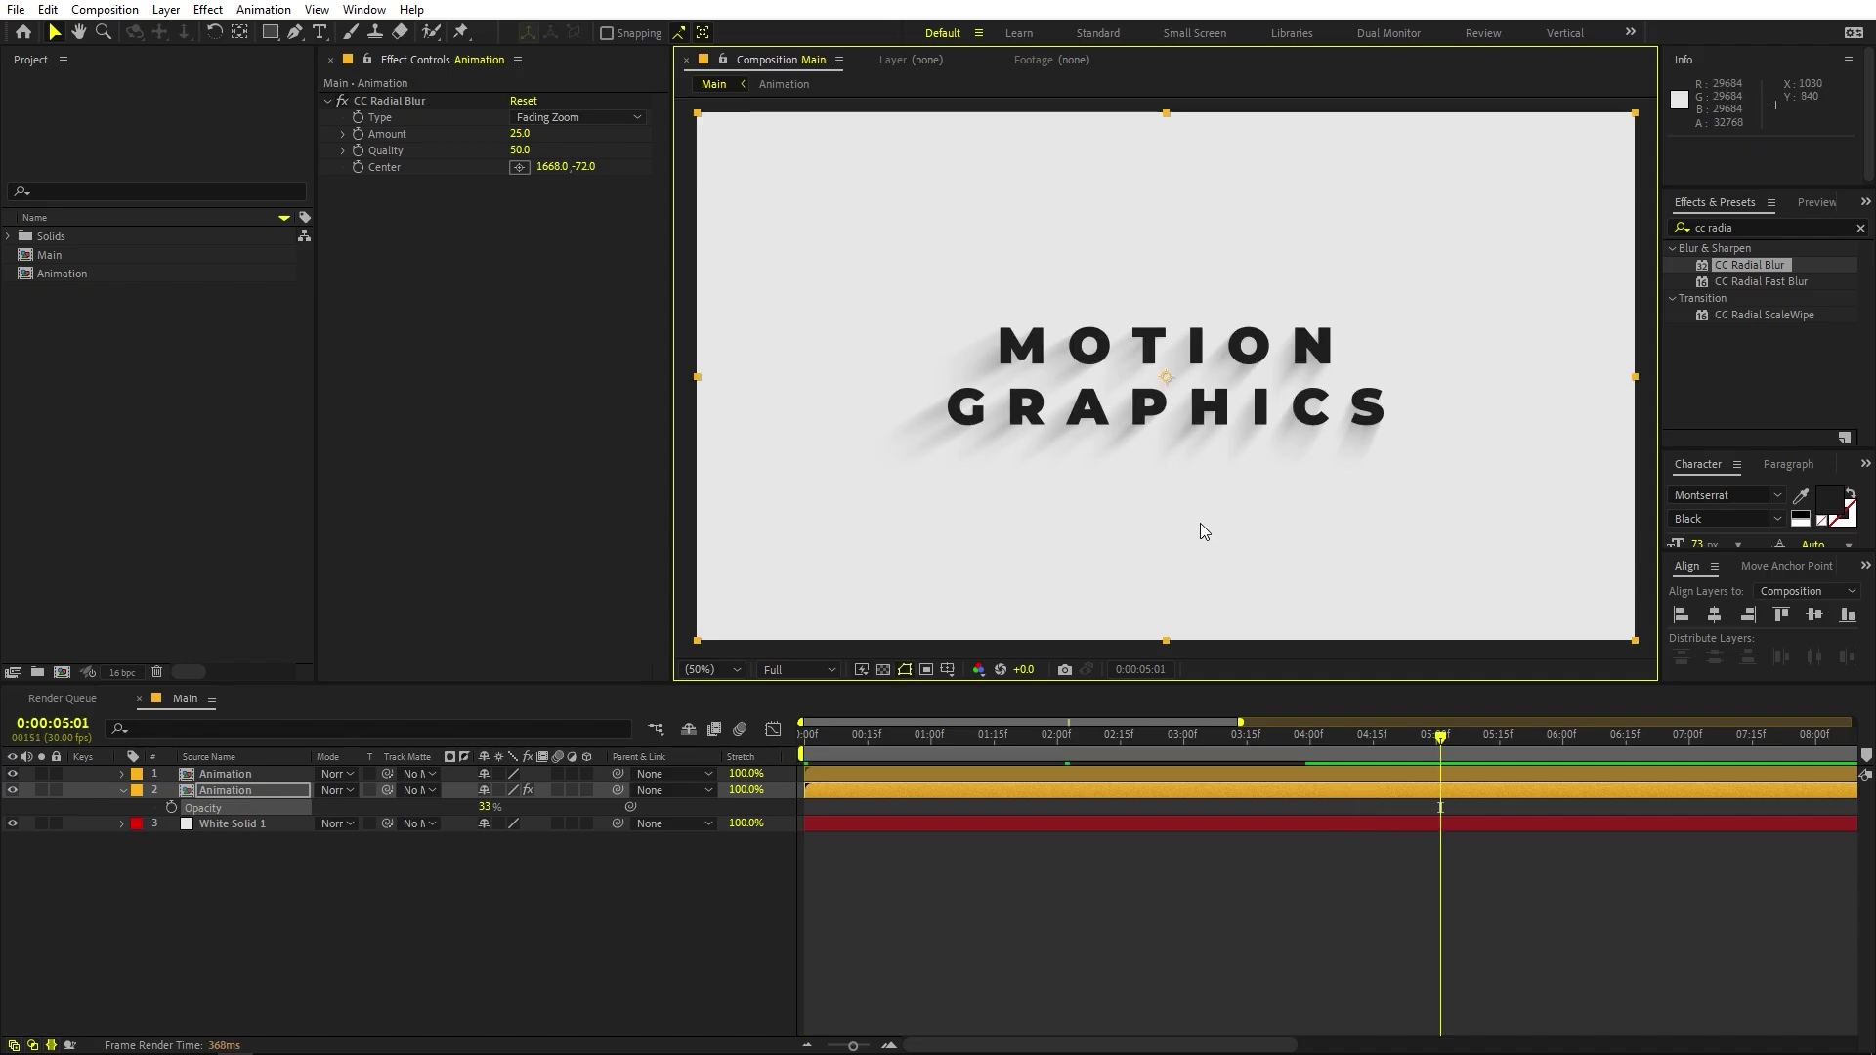
{"action": "left_click_drag", "start_coordinate": [1063, 762], "coordinate": [1418, 787]}
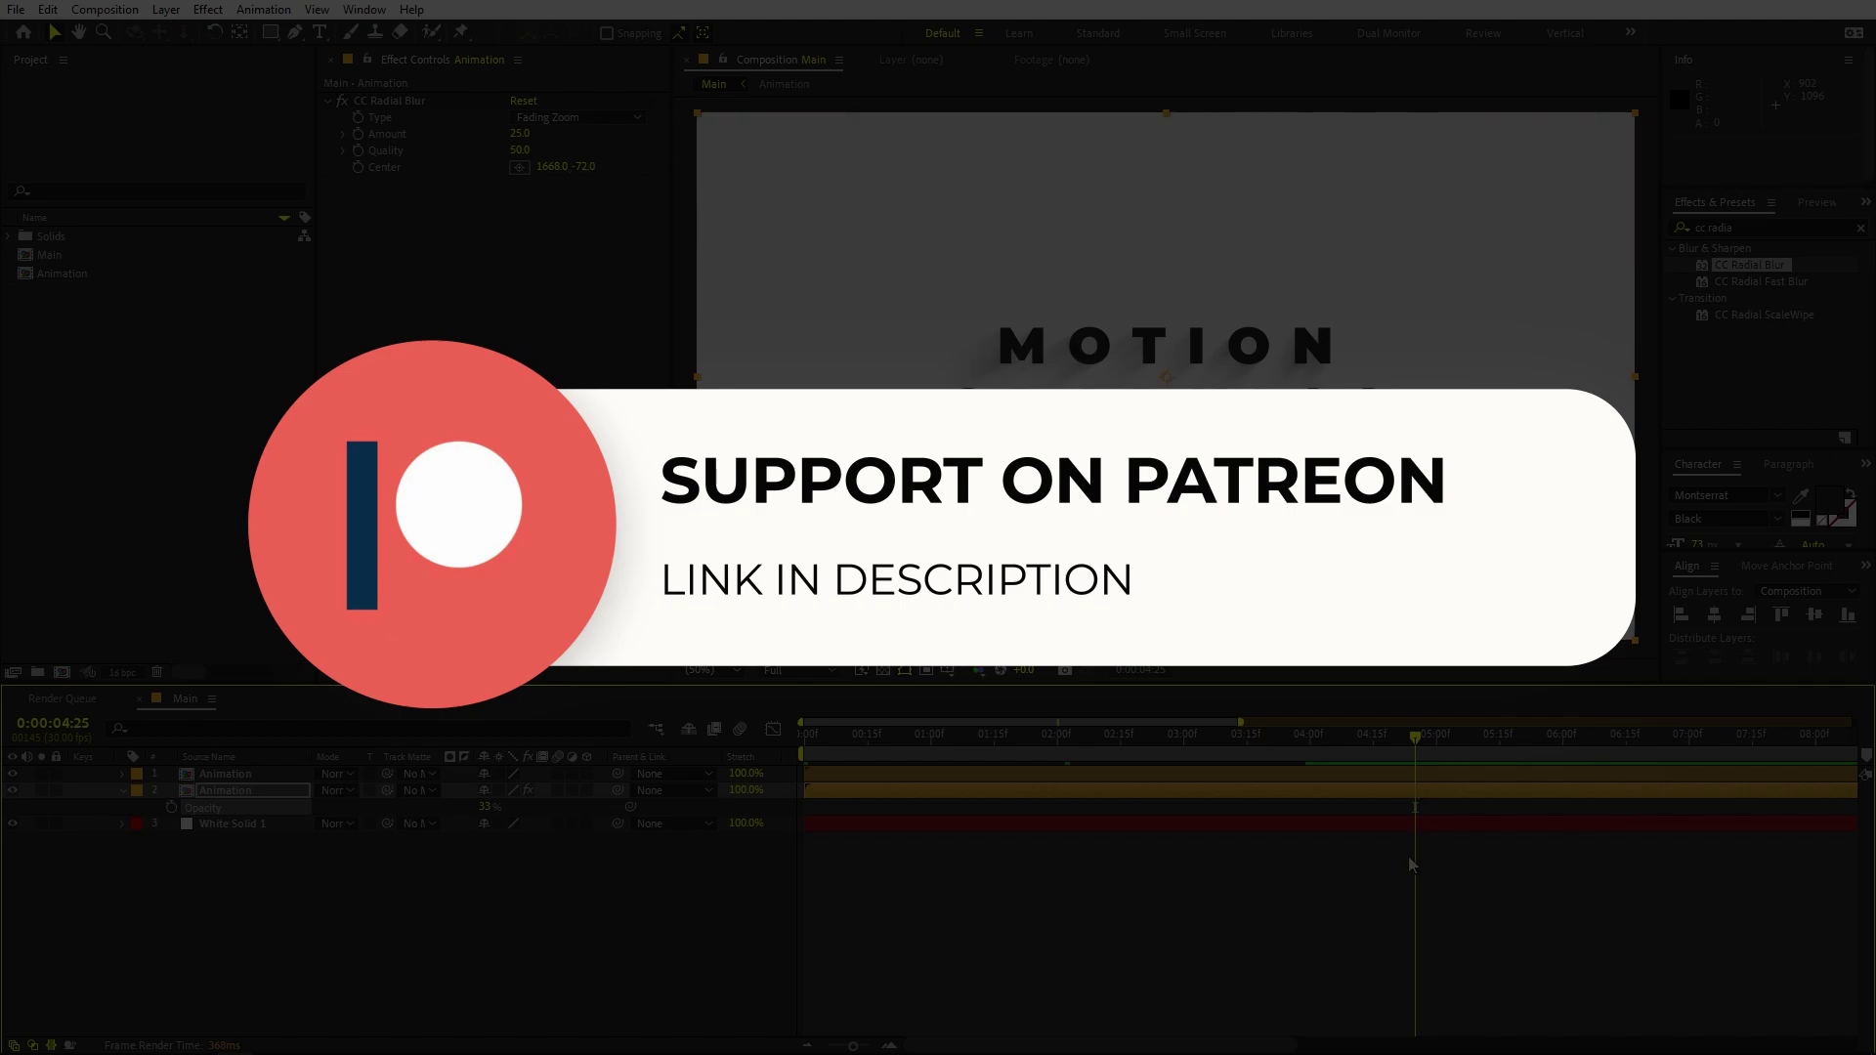